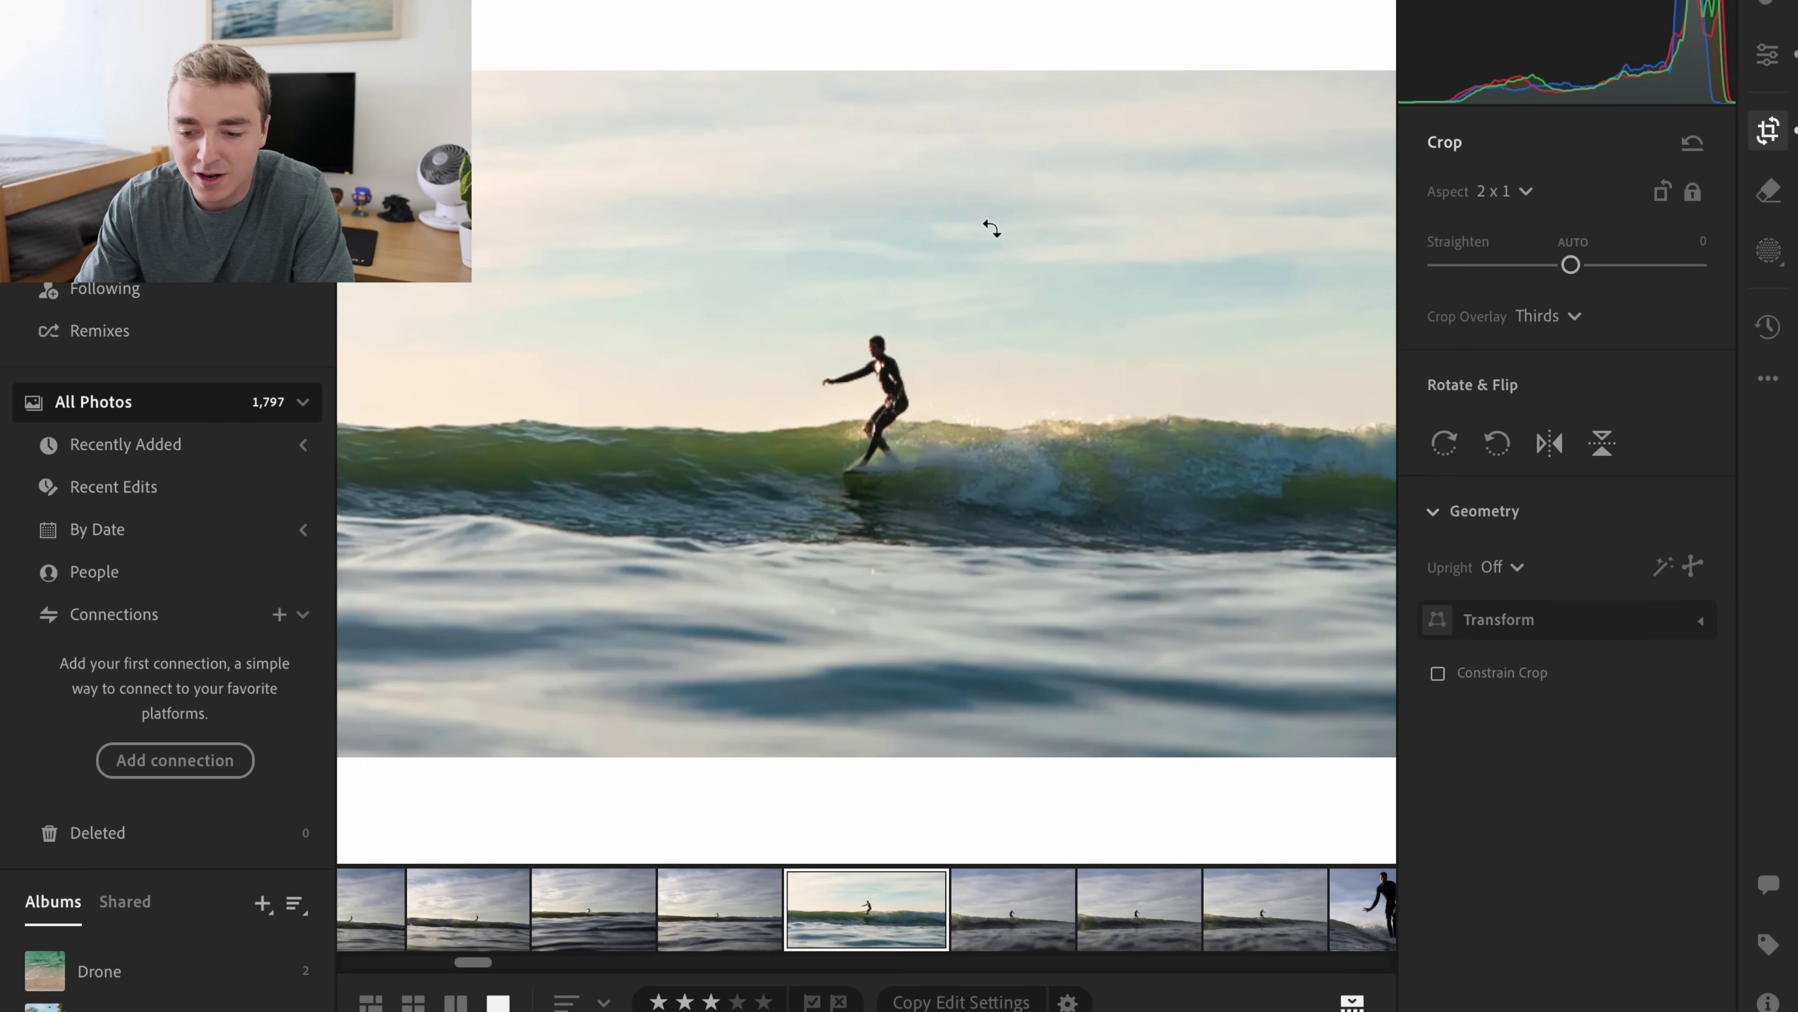
- Enlarge the 2 x 1 crop around the surfer to include more sky and water, and apply it
click(1768, 130)
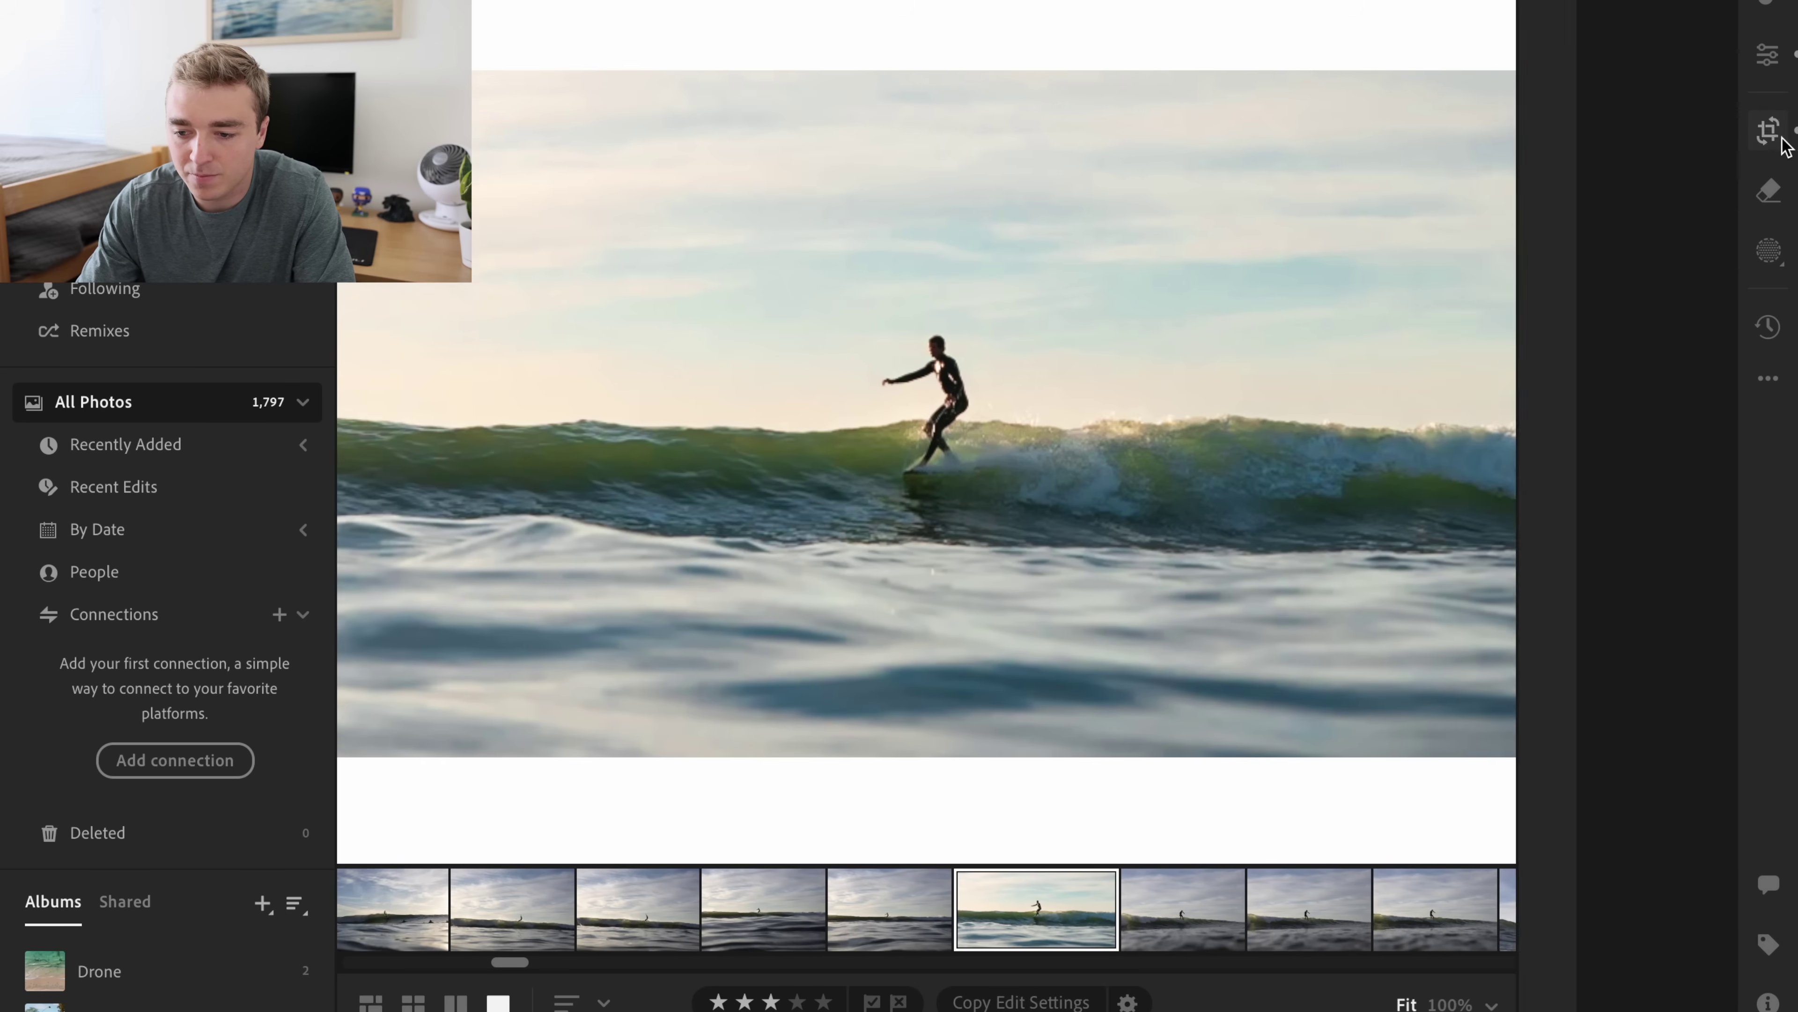
click(1768, 130)
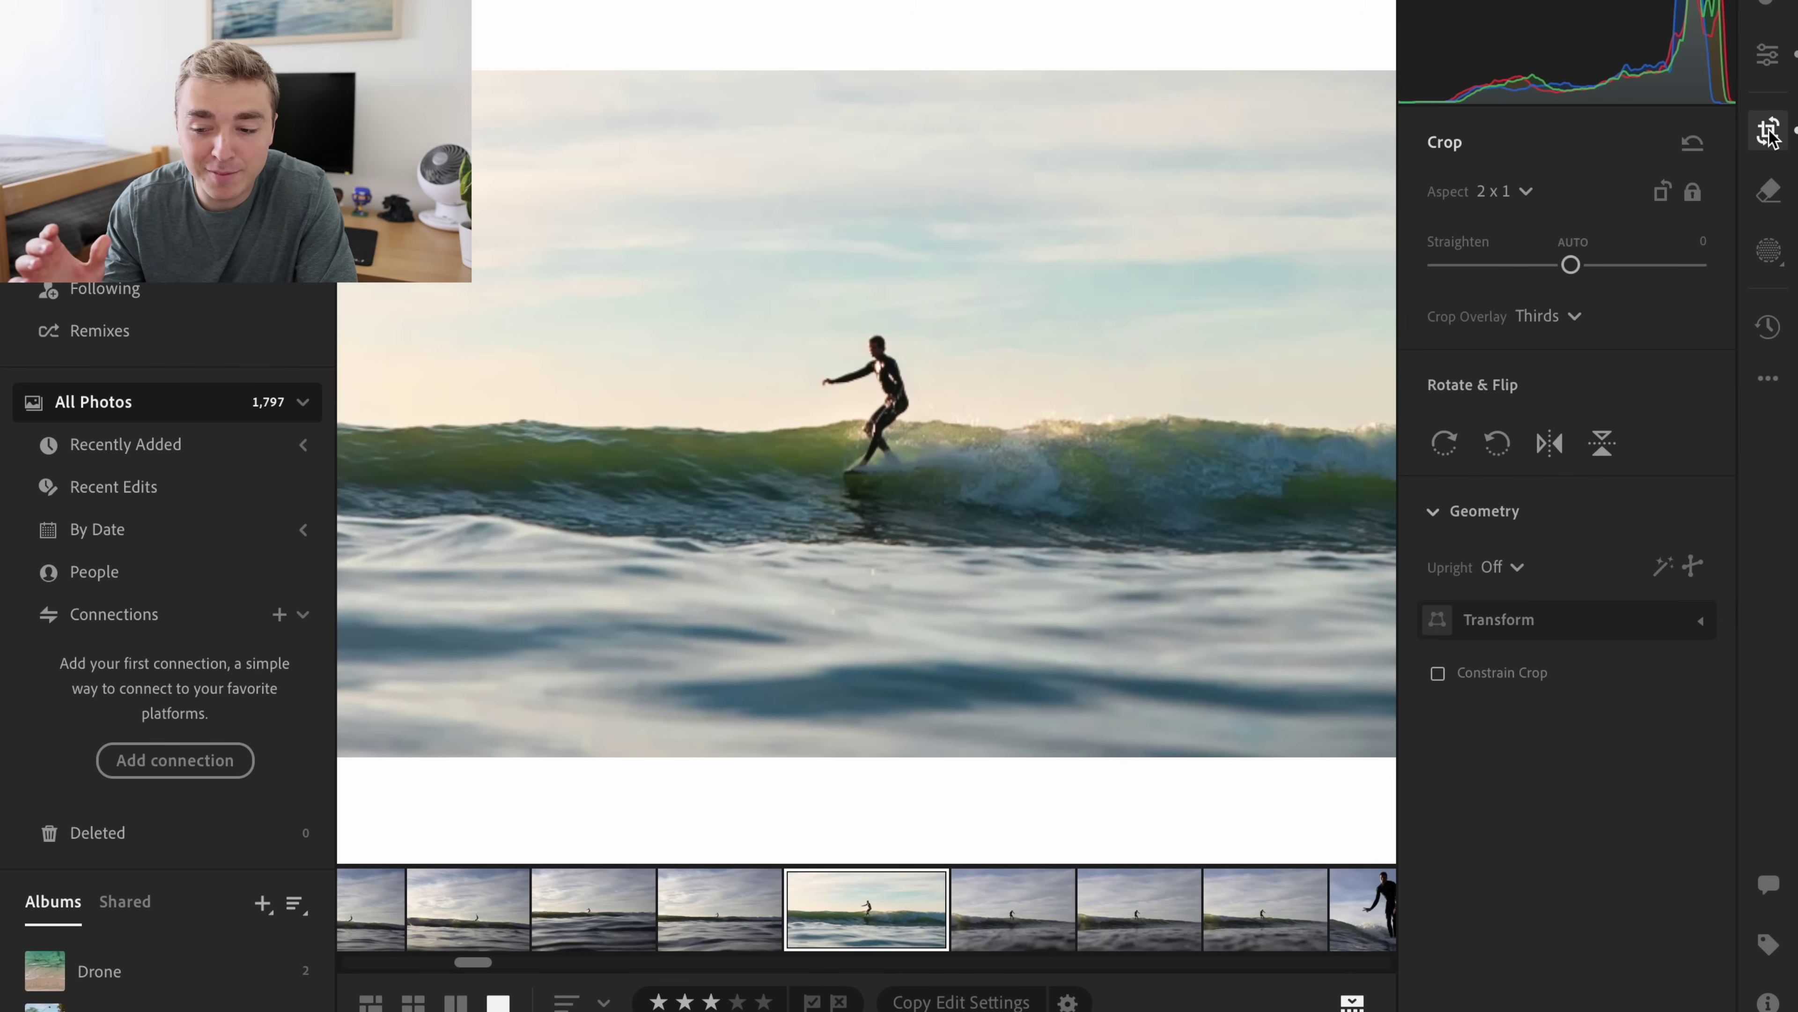
click(1054, 394)
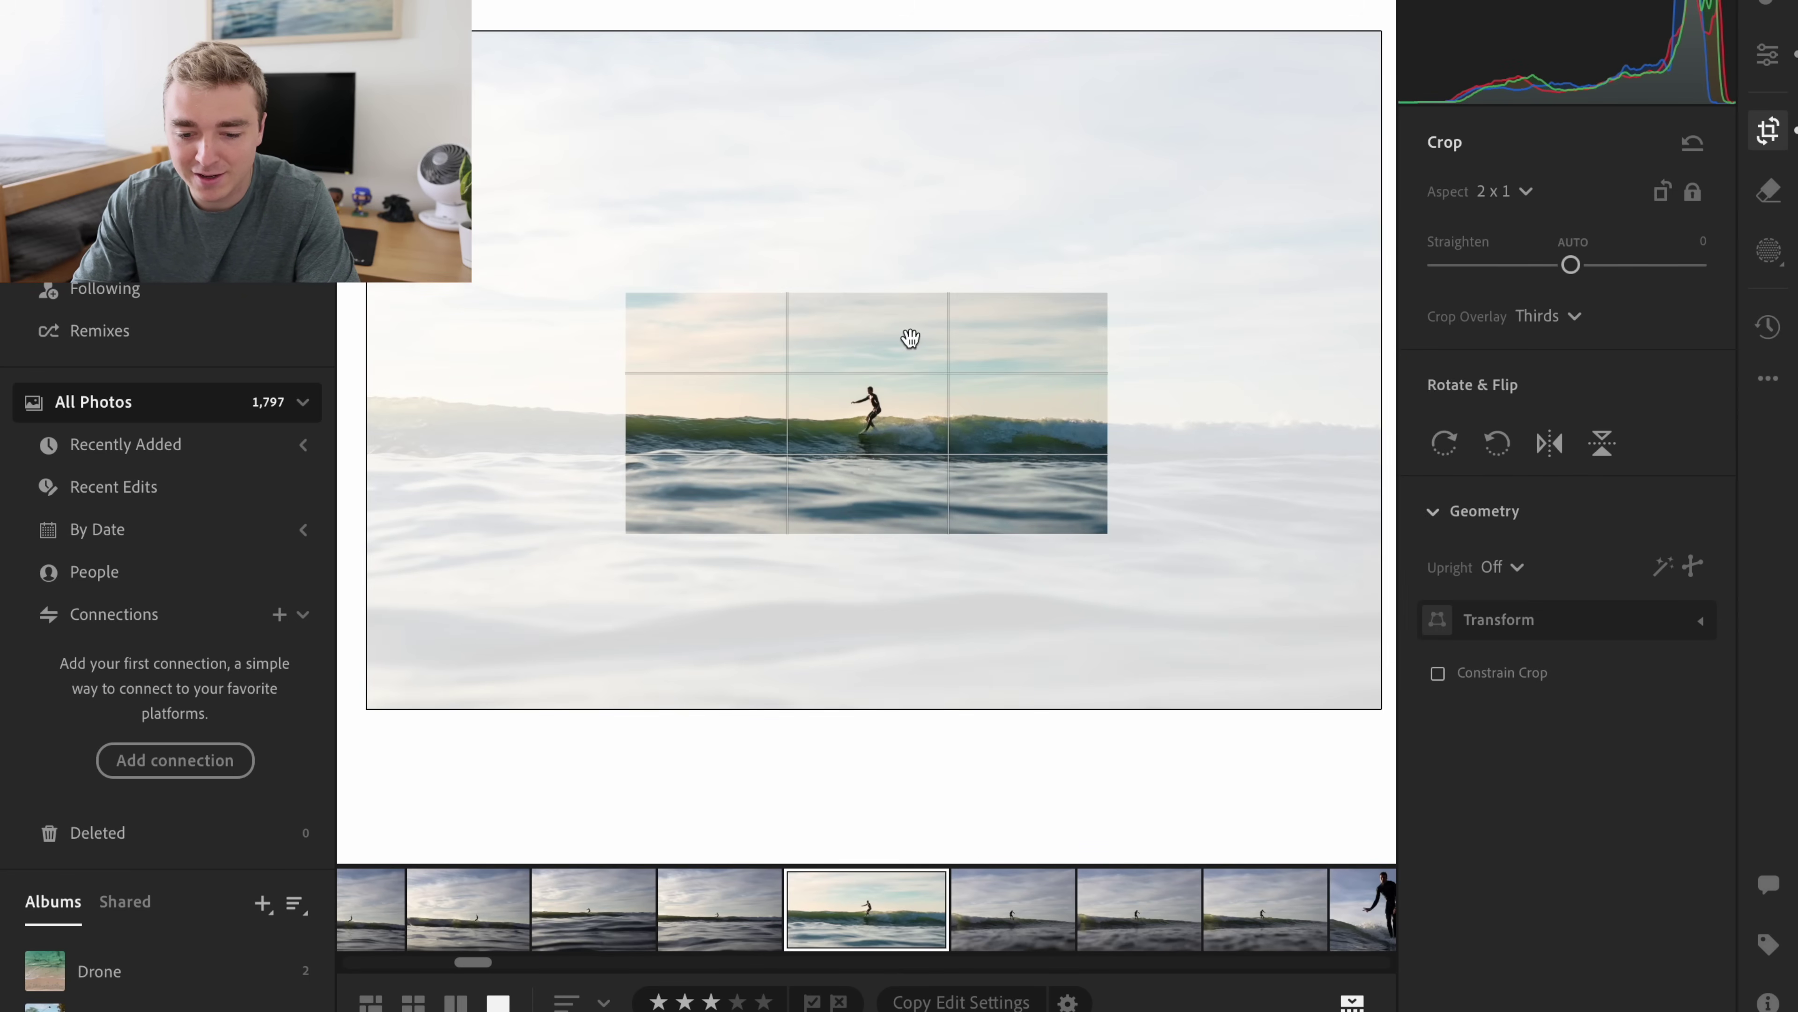
drag(871, 301, 865, 212)
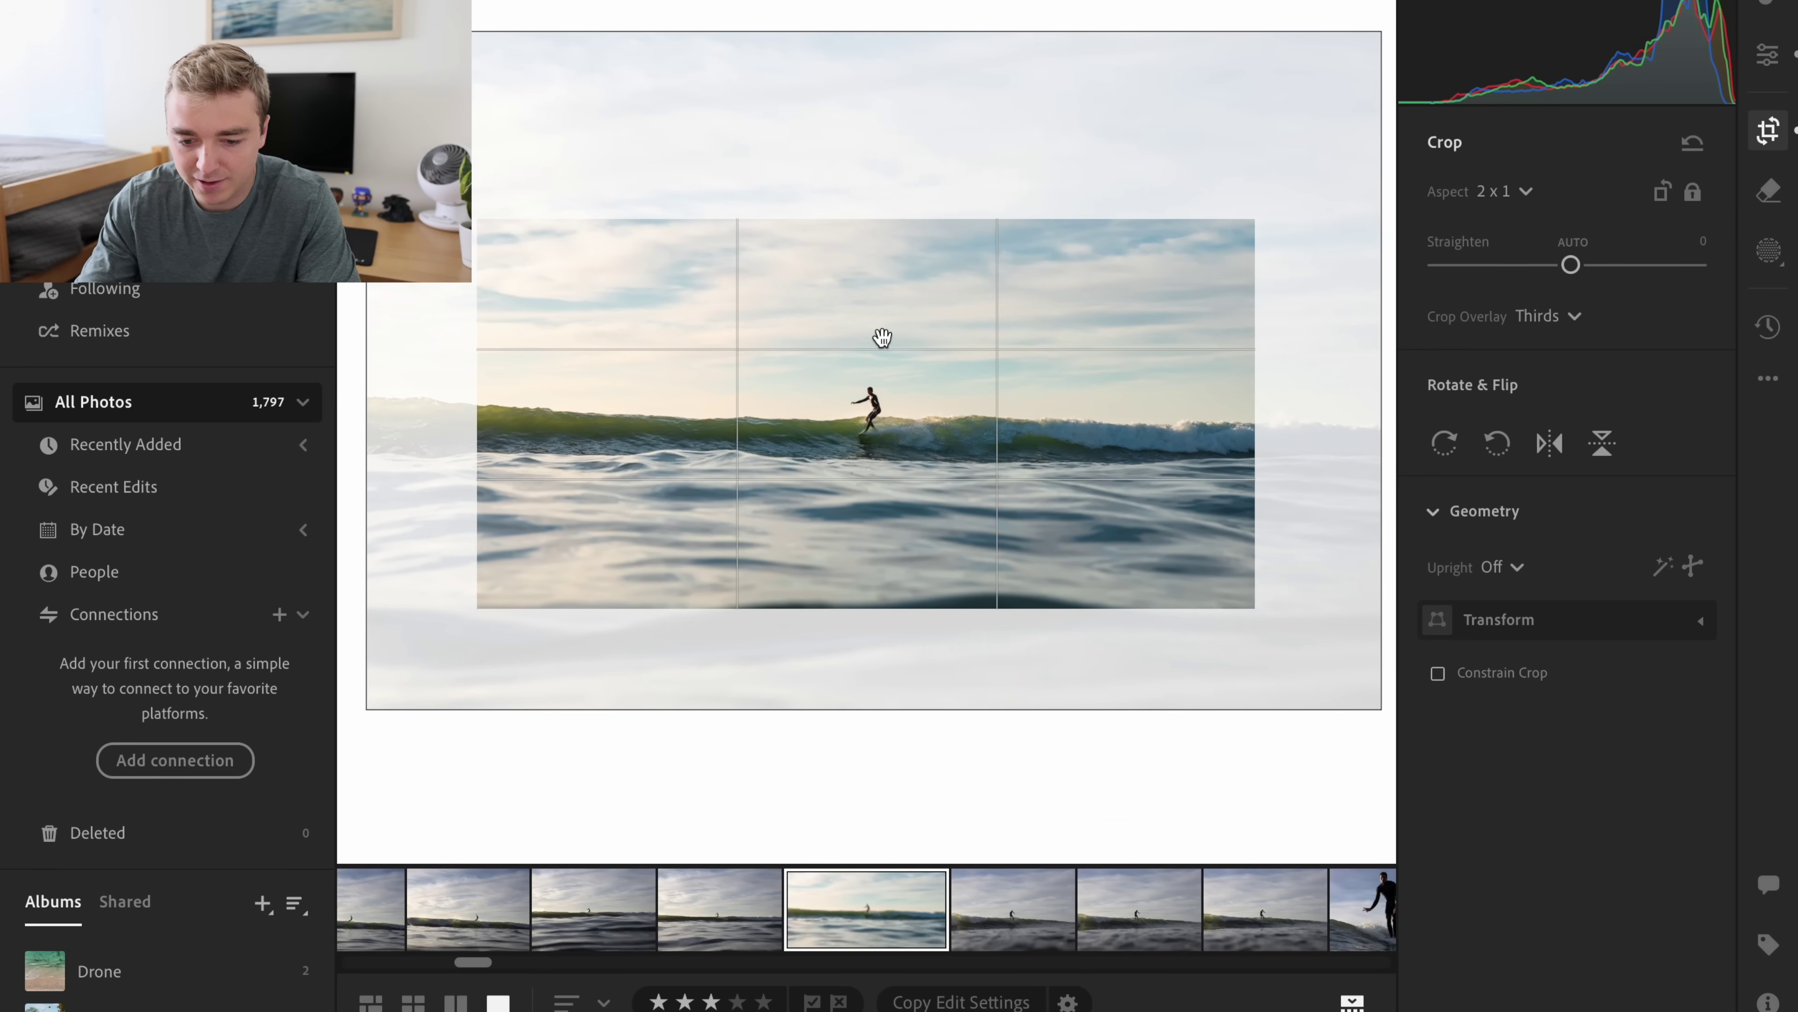
key(Return)
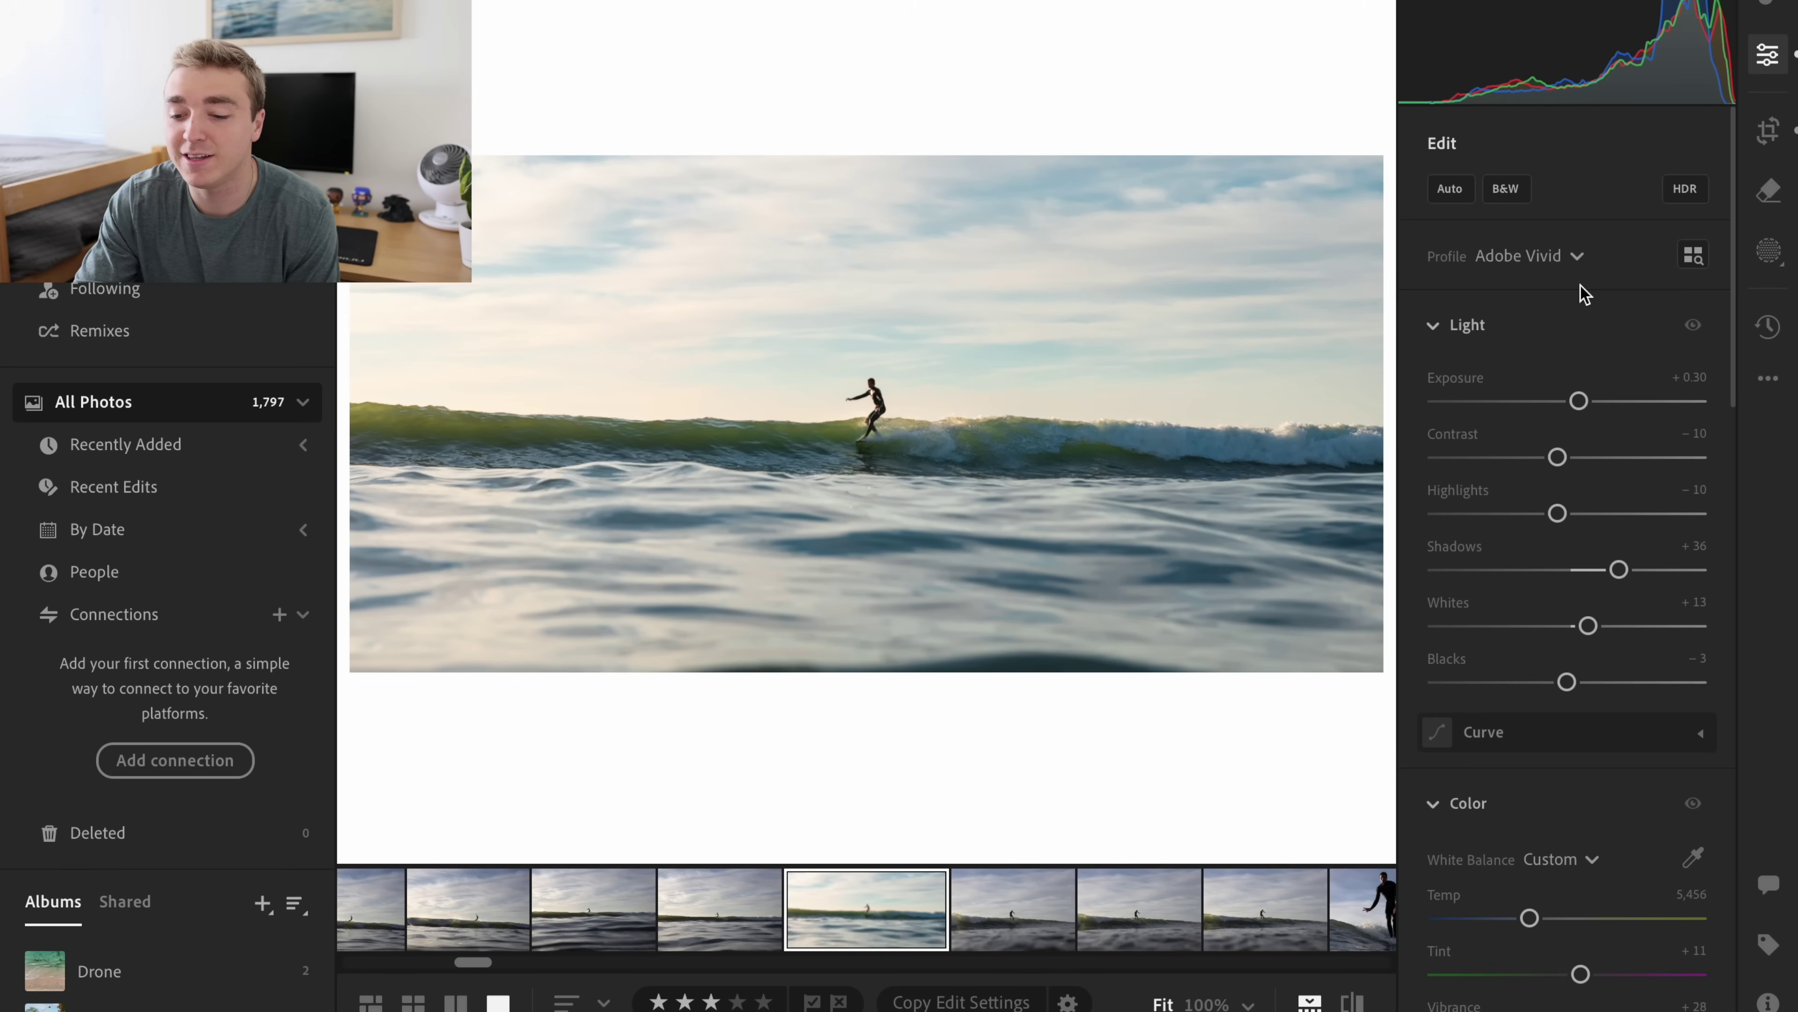
click(1768, 131)
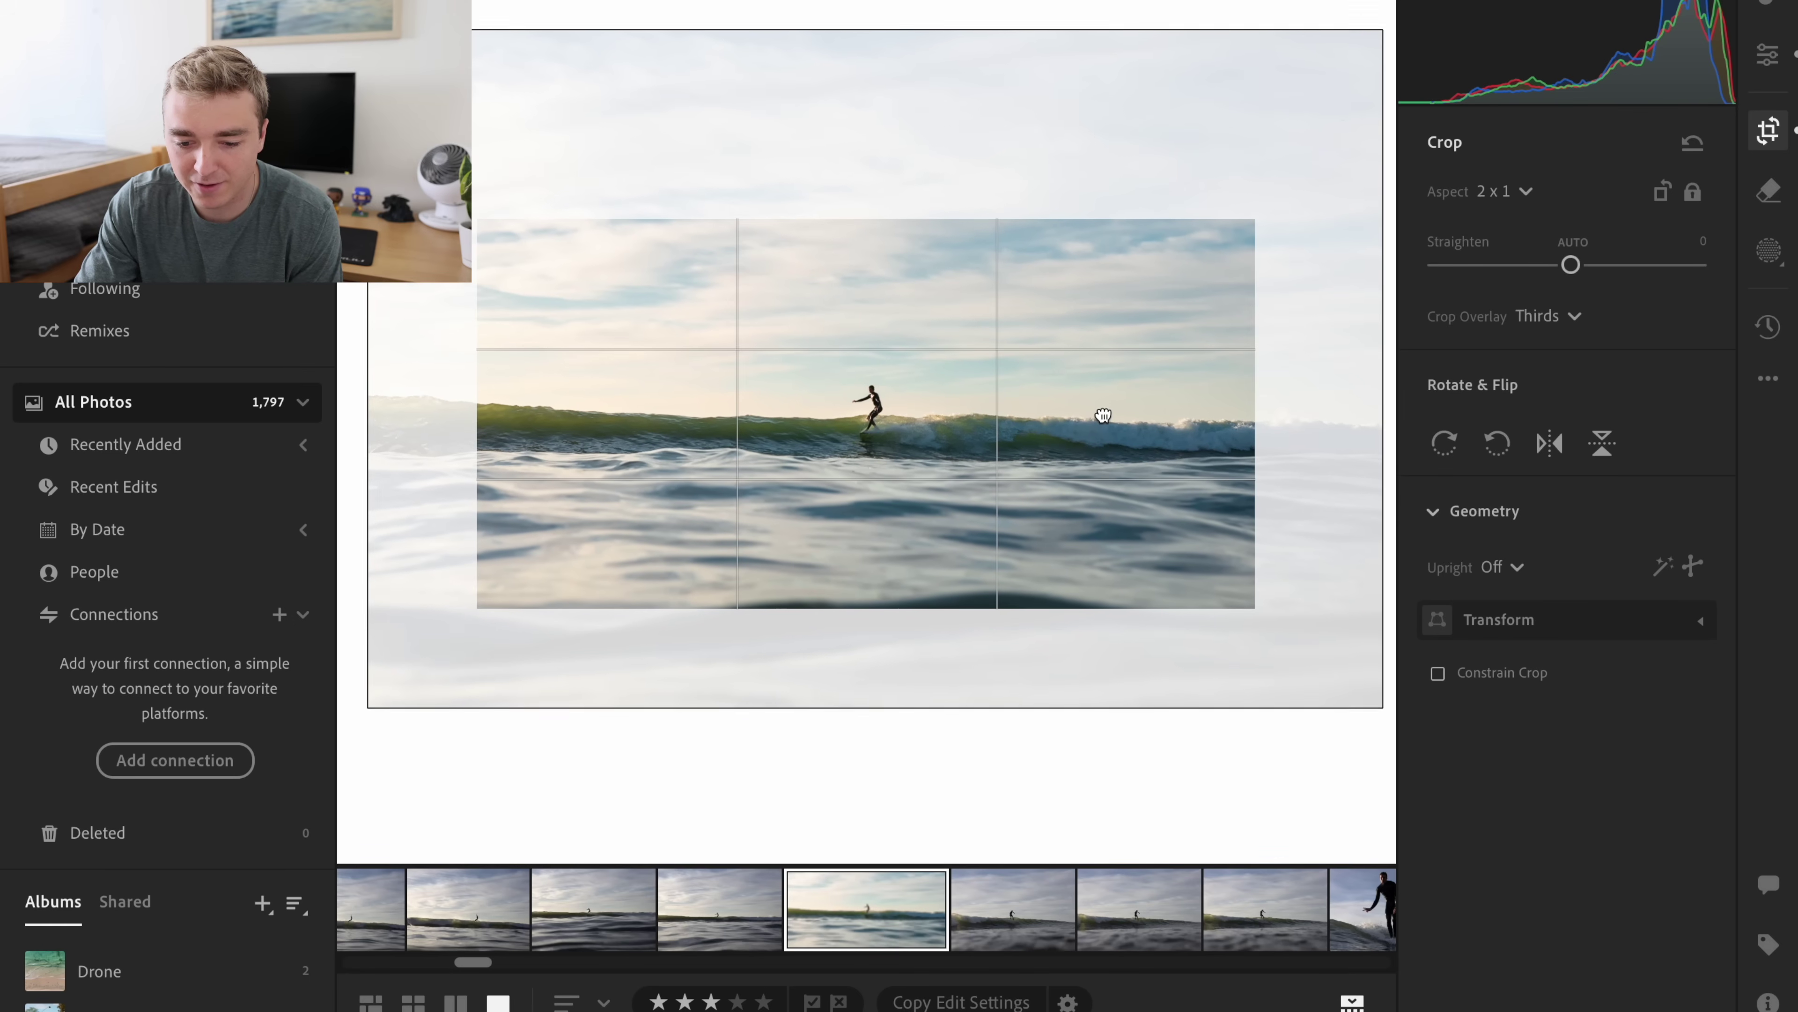
key(Return)
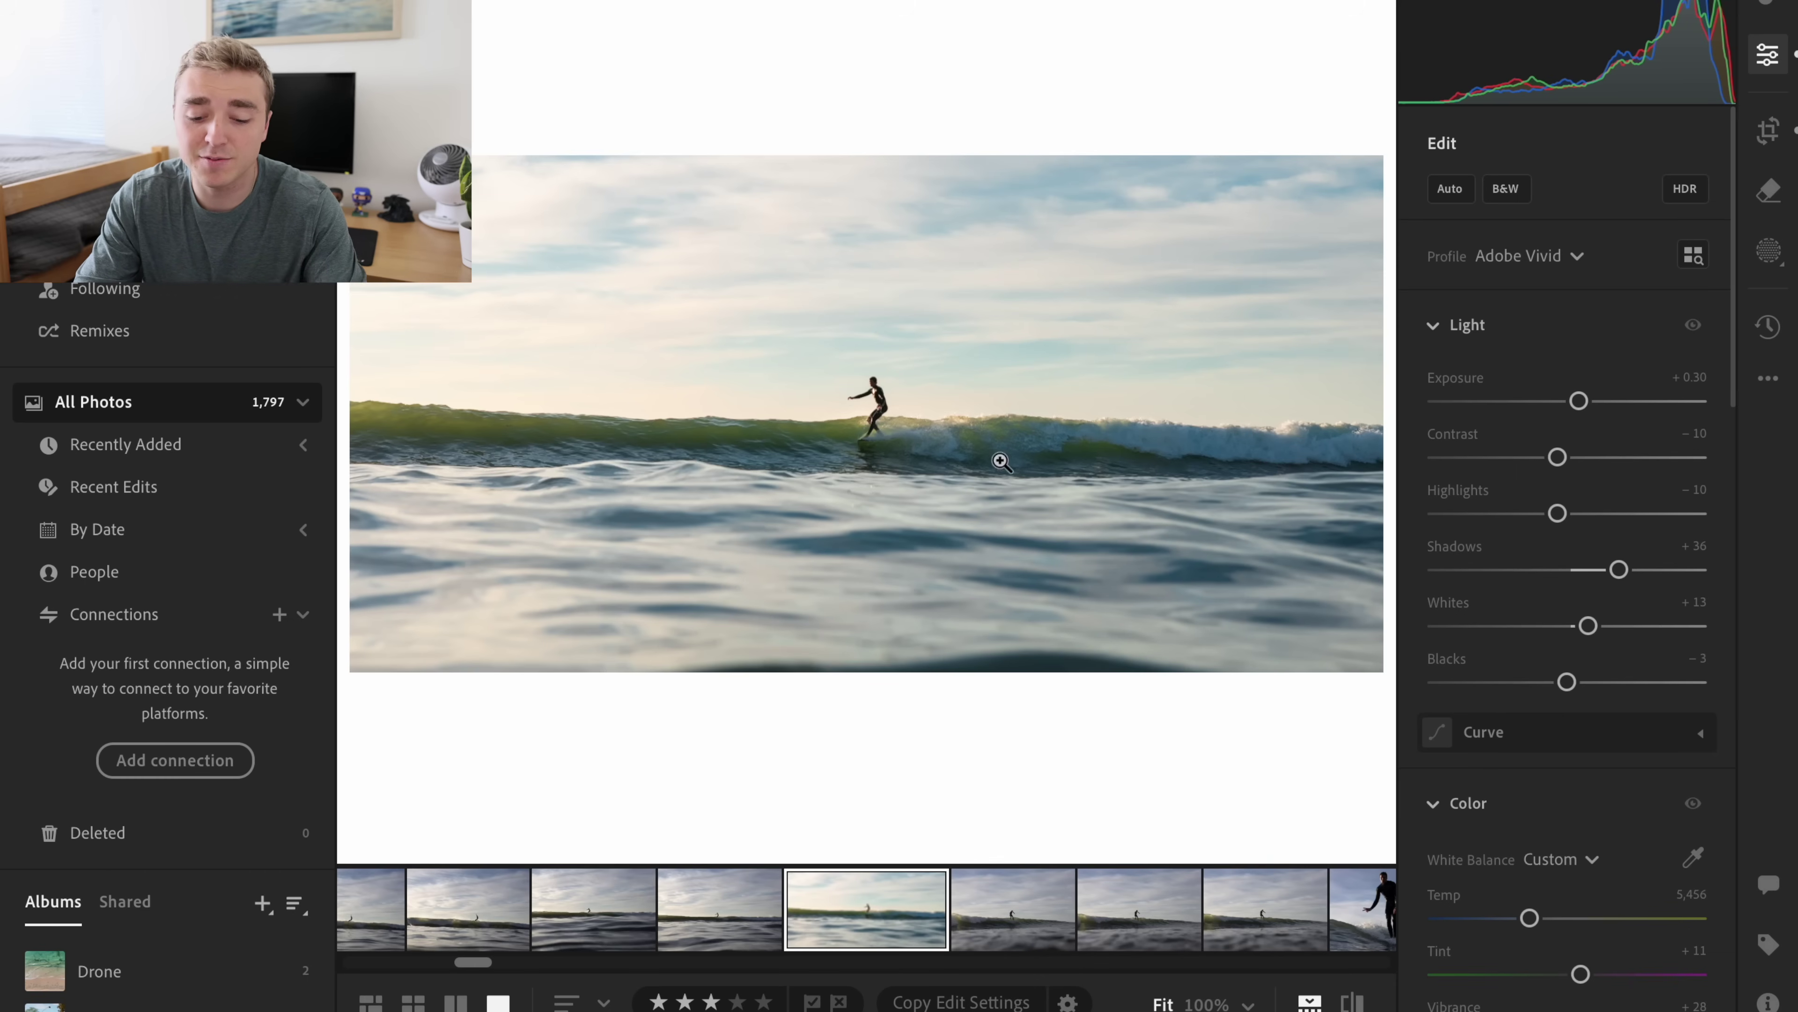
- Open the earlier unedited photo of a surfer riding the wave with a second surfer paddling behind
scroll(704, 912, up, 3)
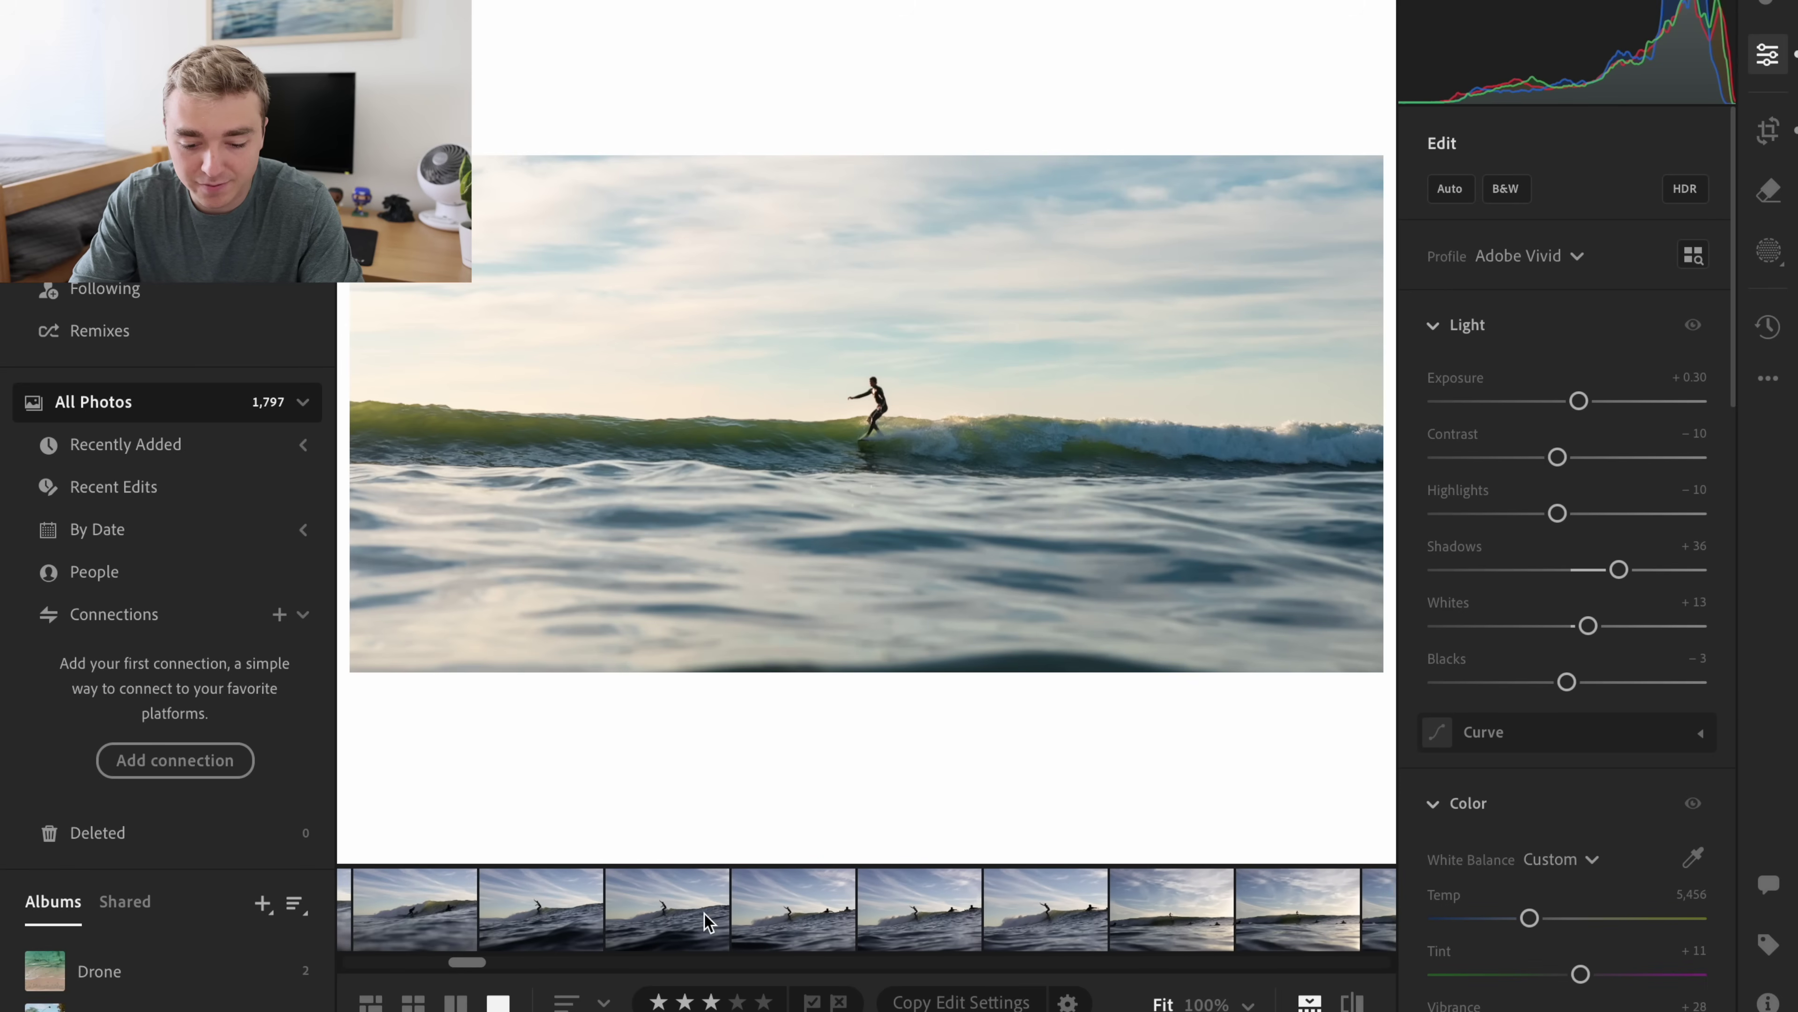
click(704, 912)
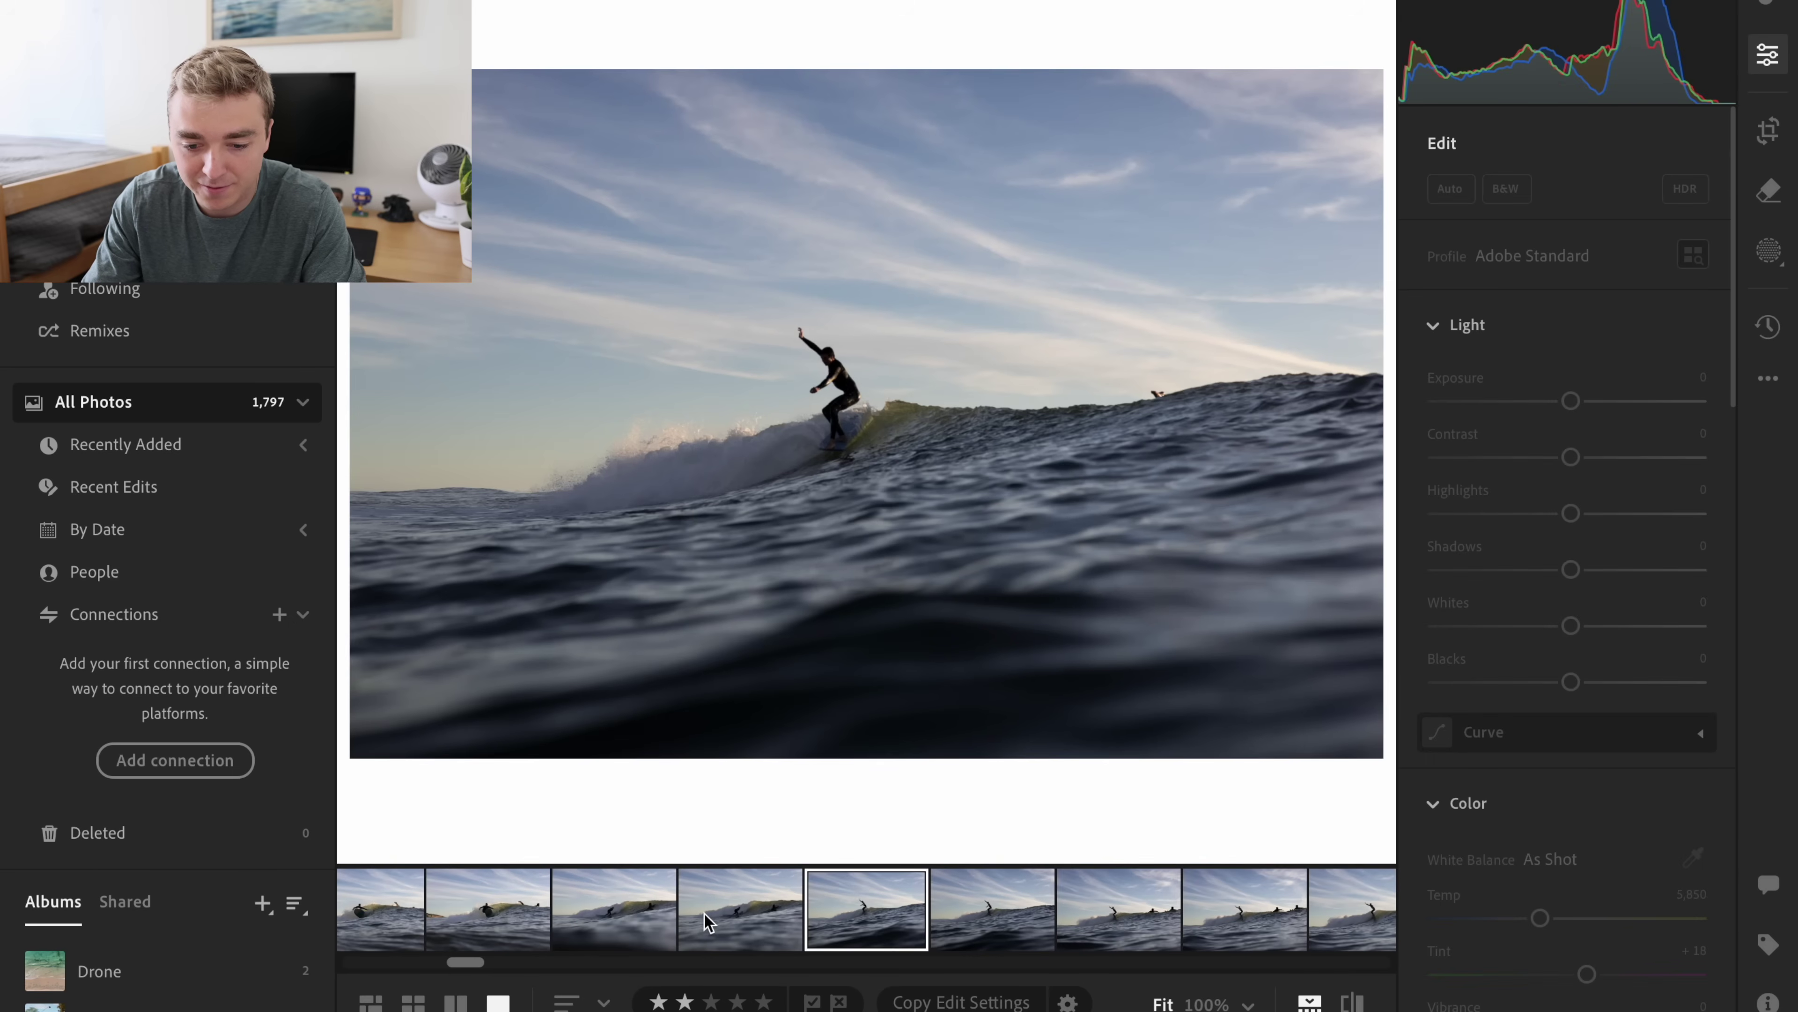
key(Left)
key(Left)
key(Left)
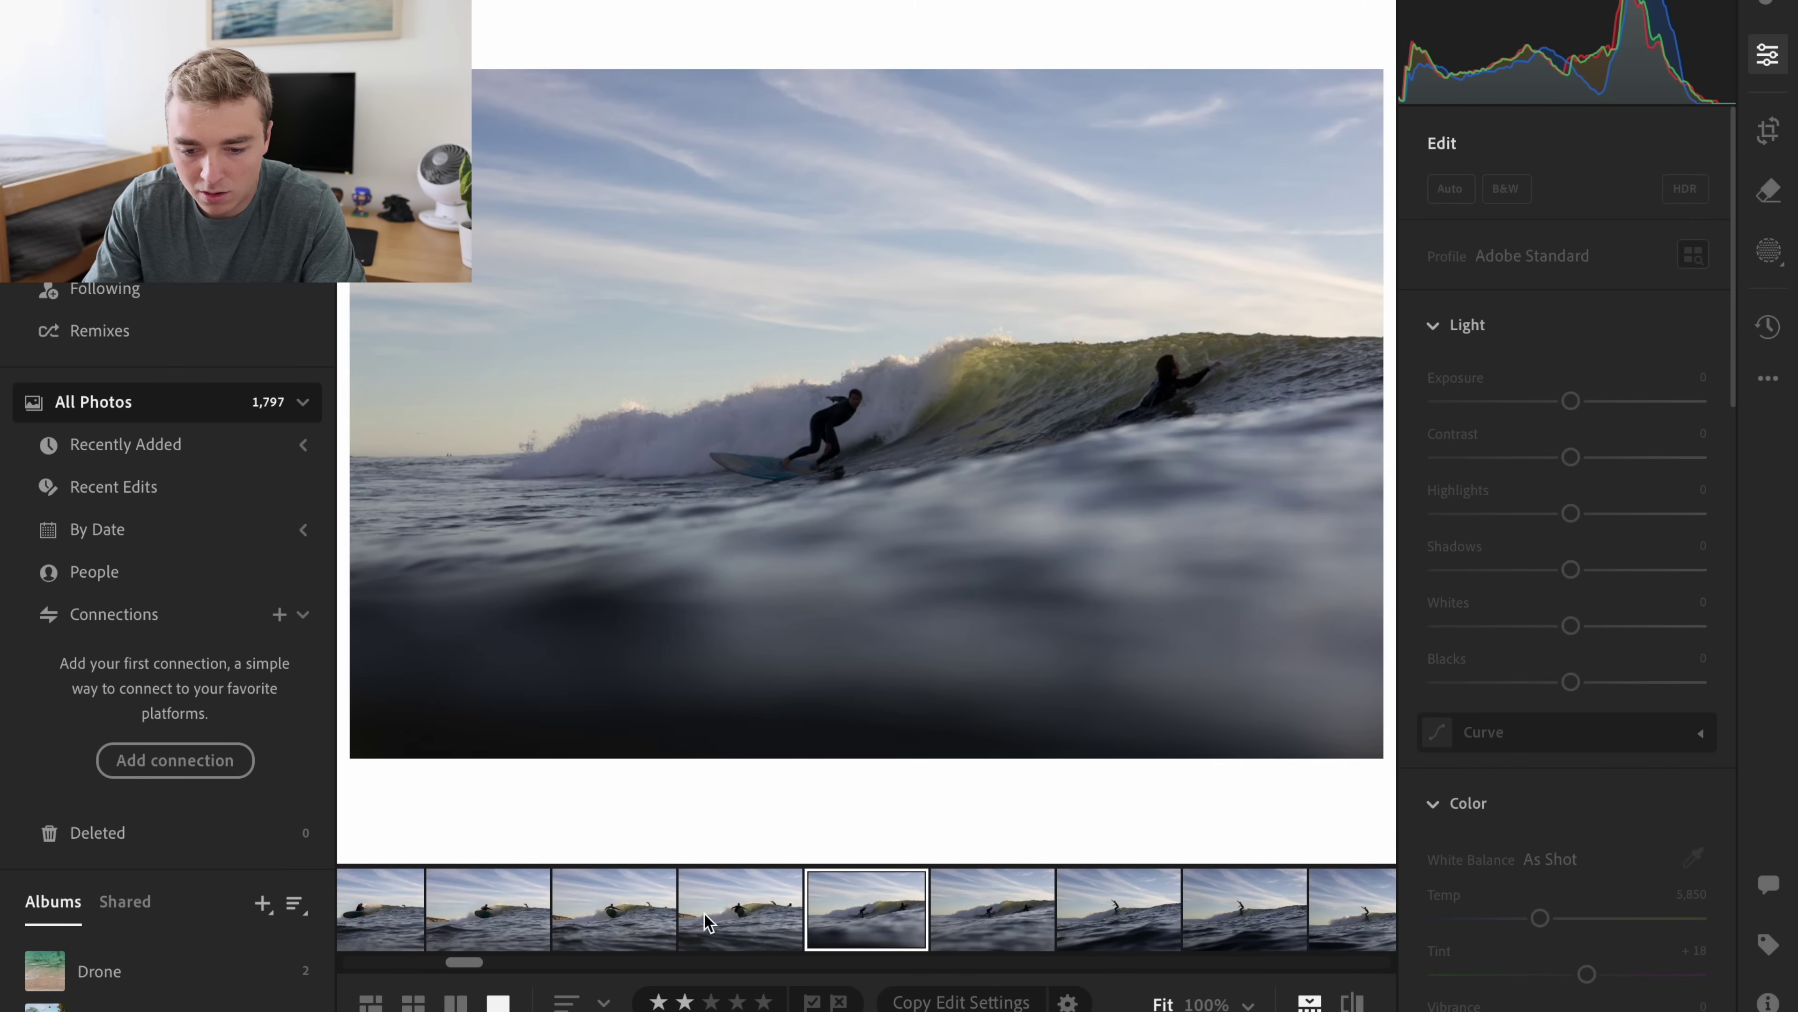
key(Left)
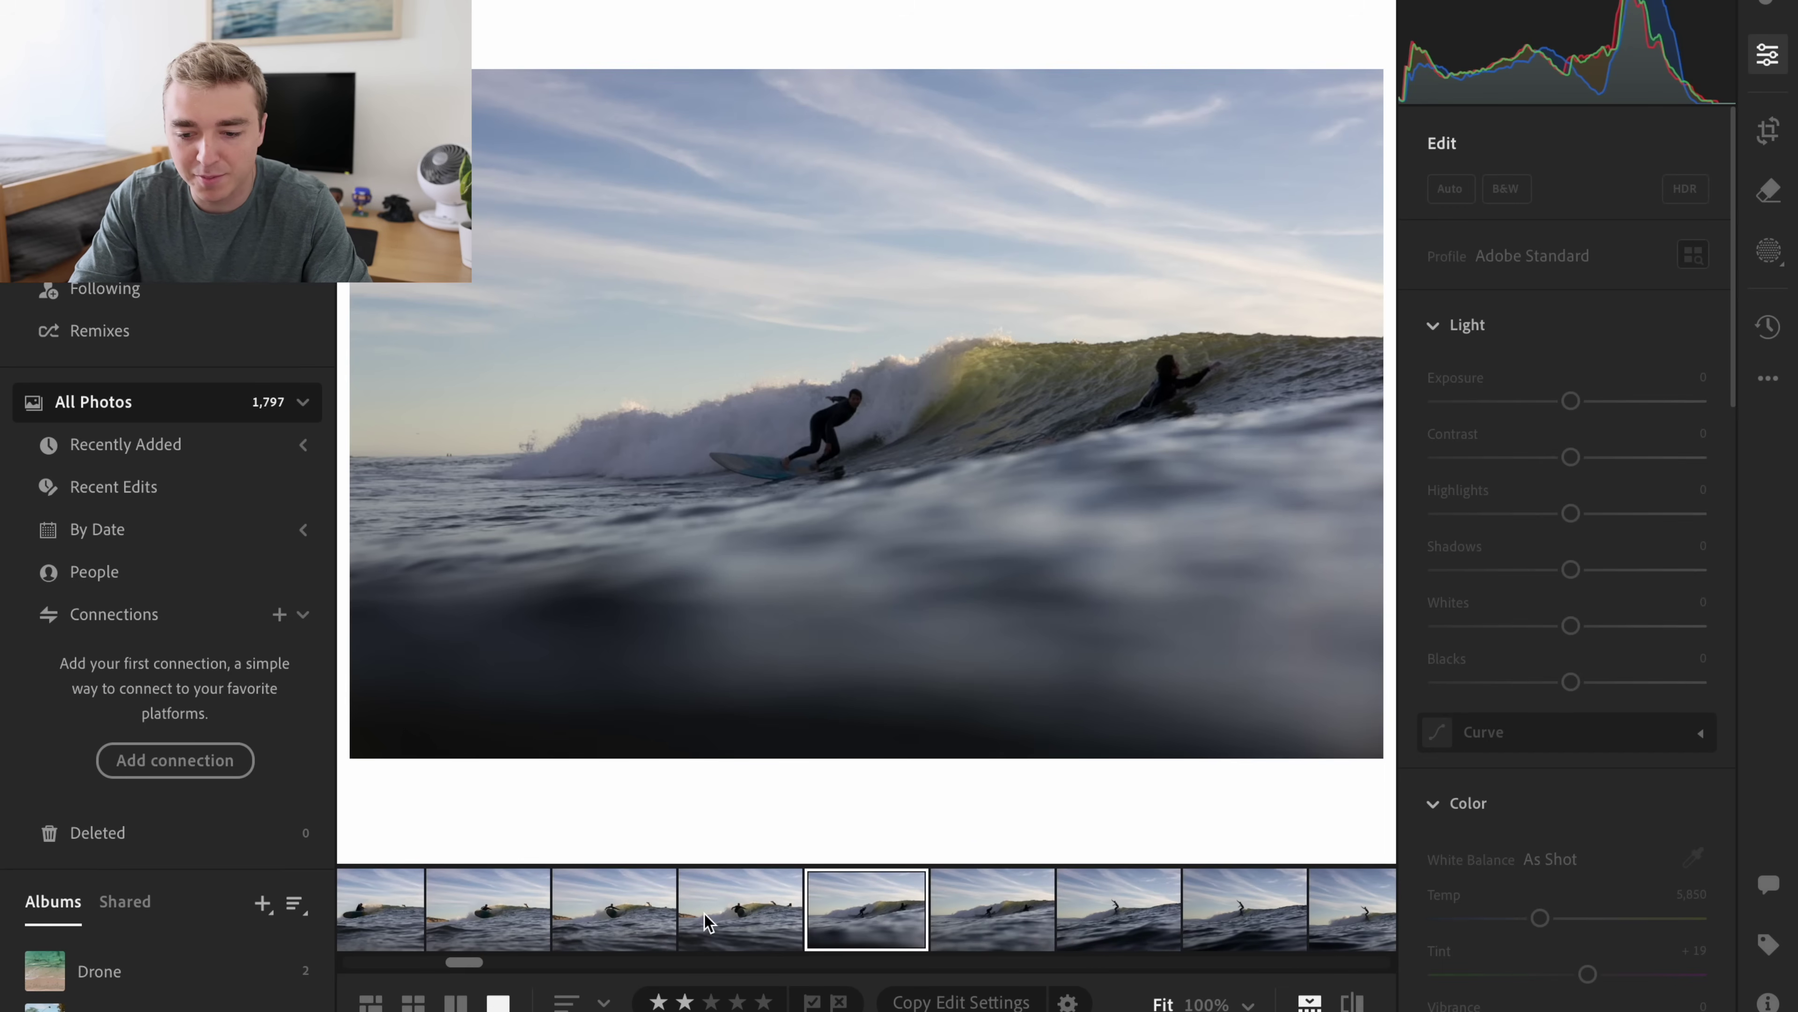
- Crop the photo tighter around both surfers at 3 x 2 and raise Shadows to +63
click(1768, 129)
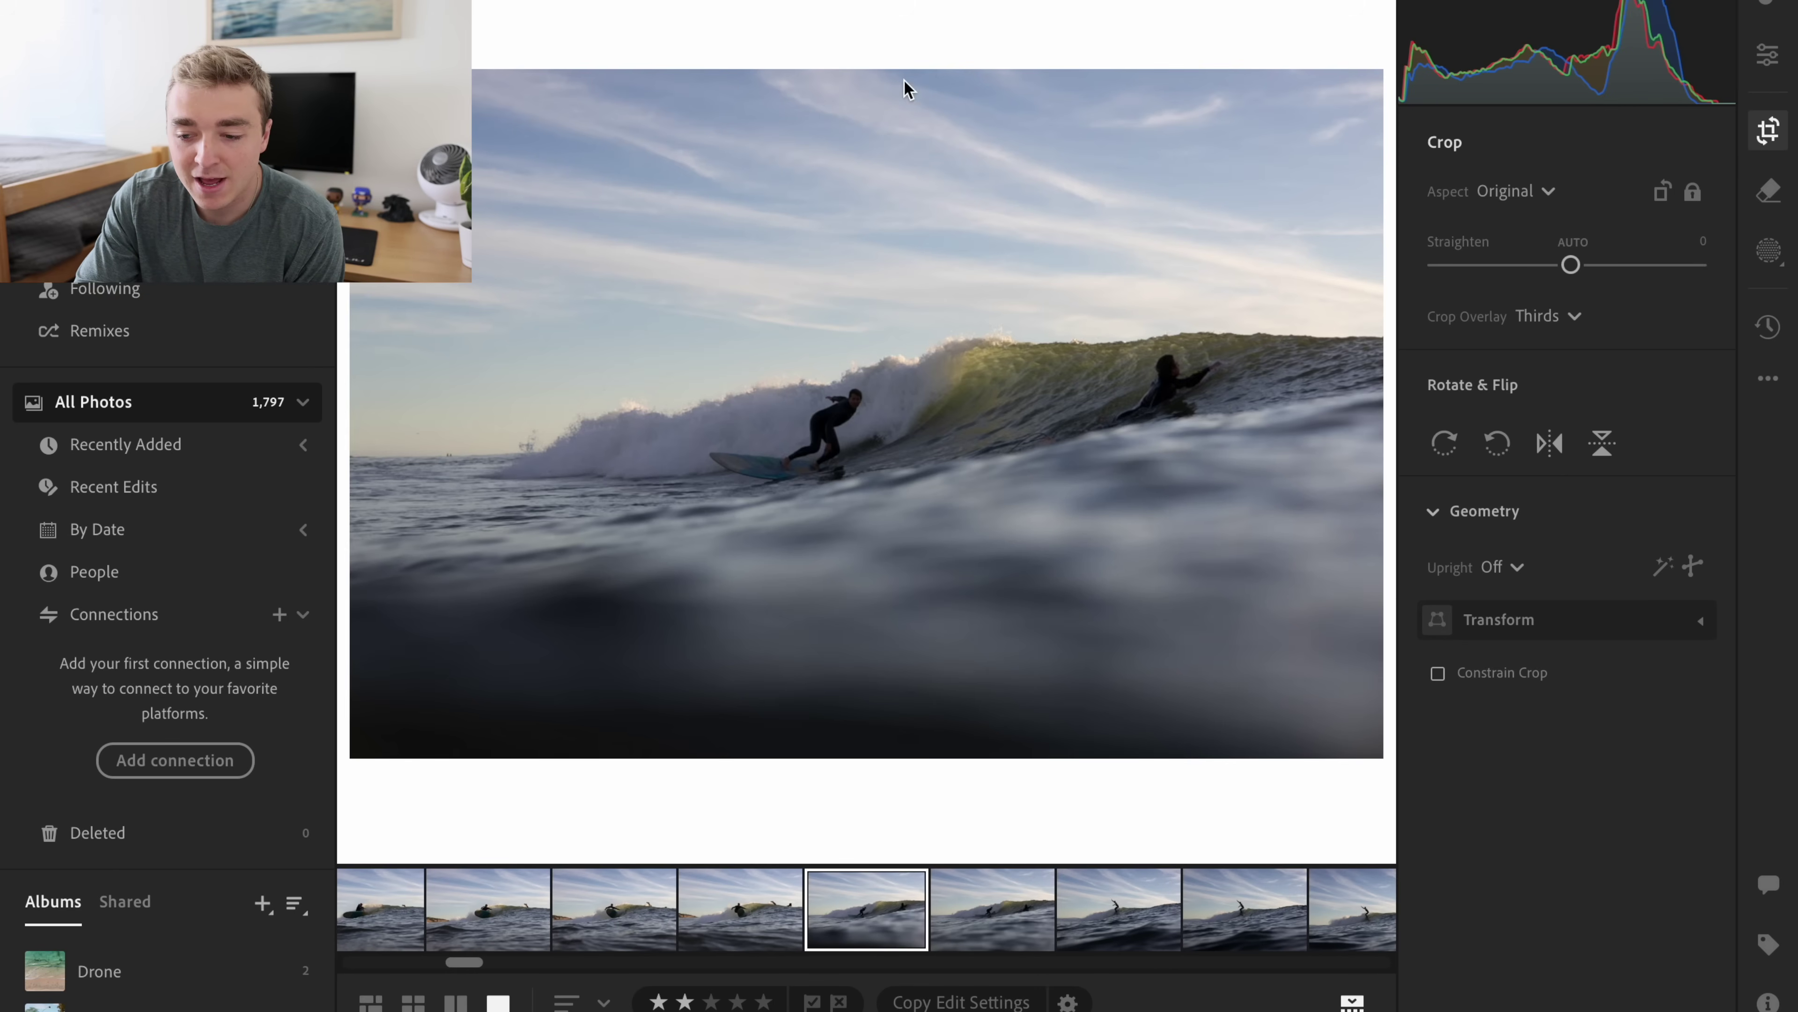
drag(893, 75, 907, 169)
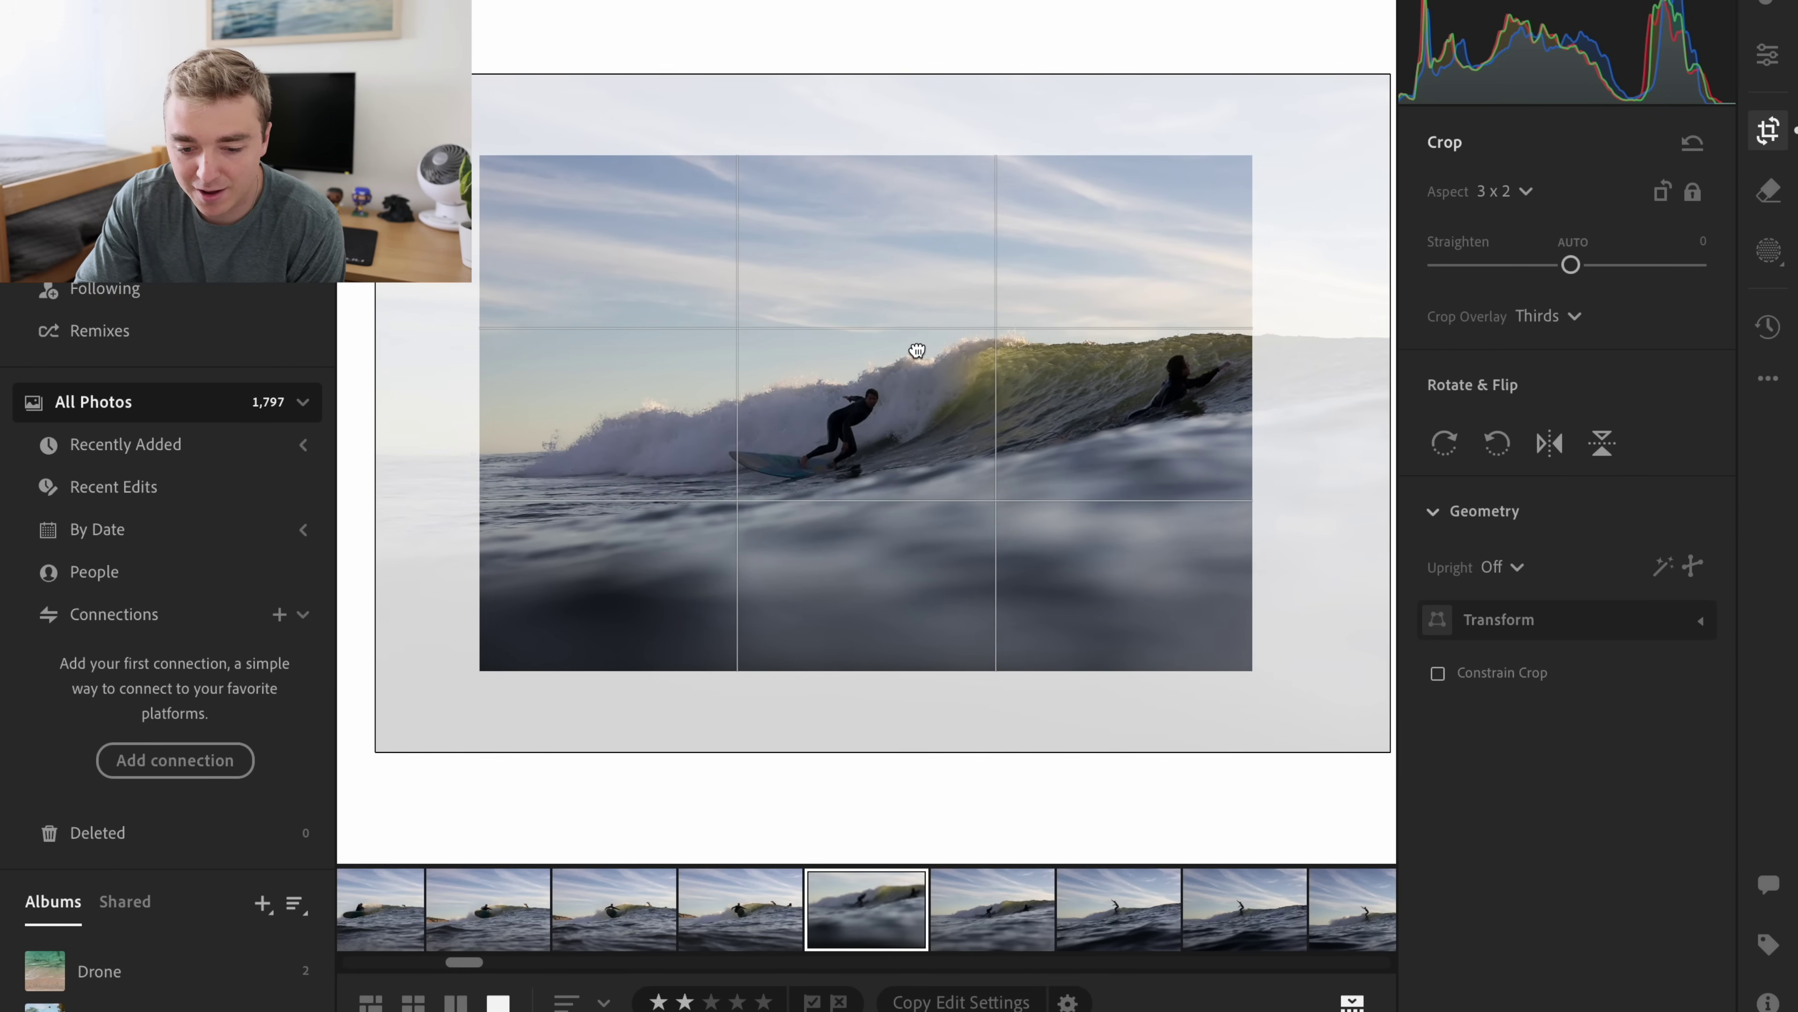
key(Return)
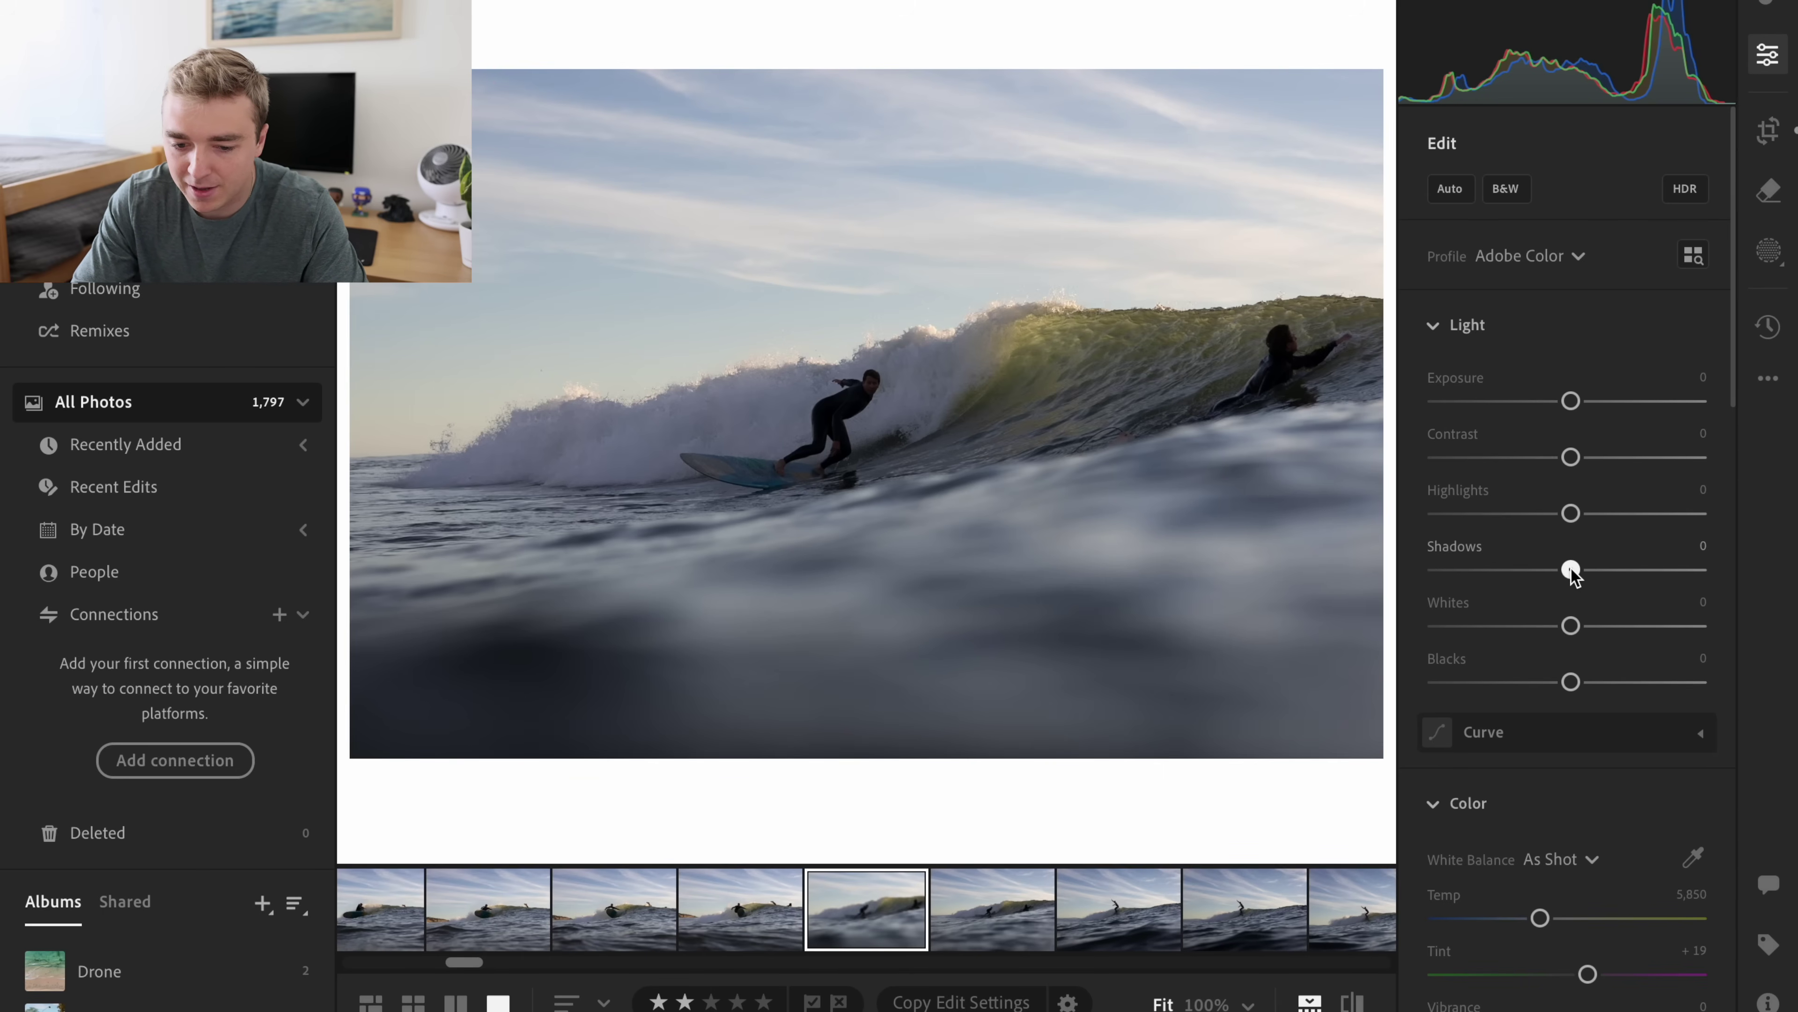
drag(1571, 569, 1656, 572)
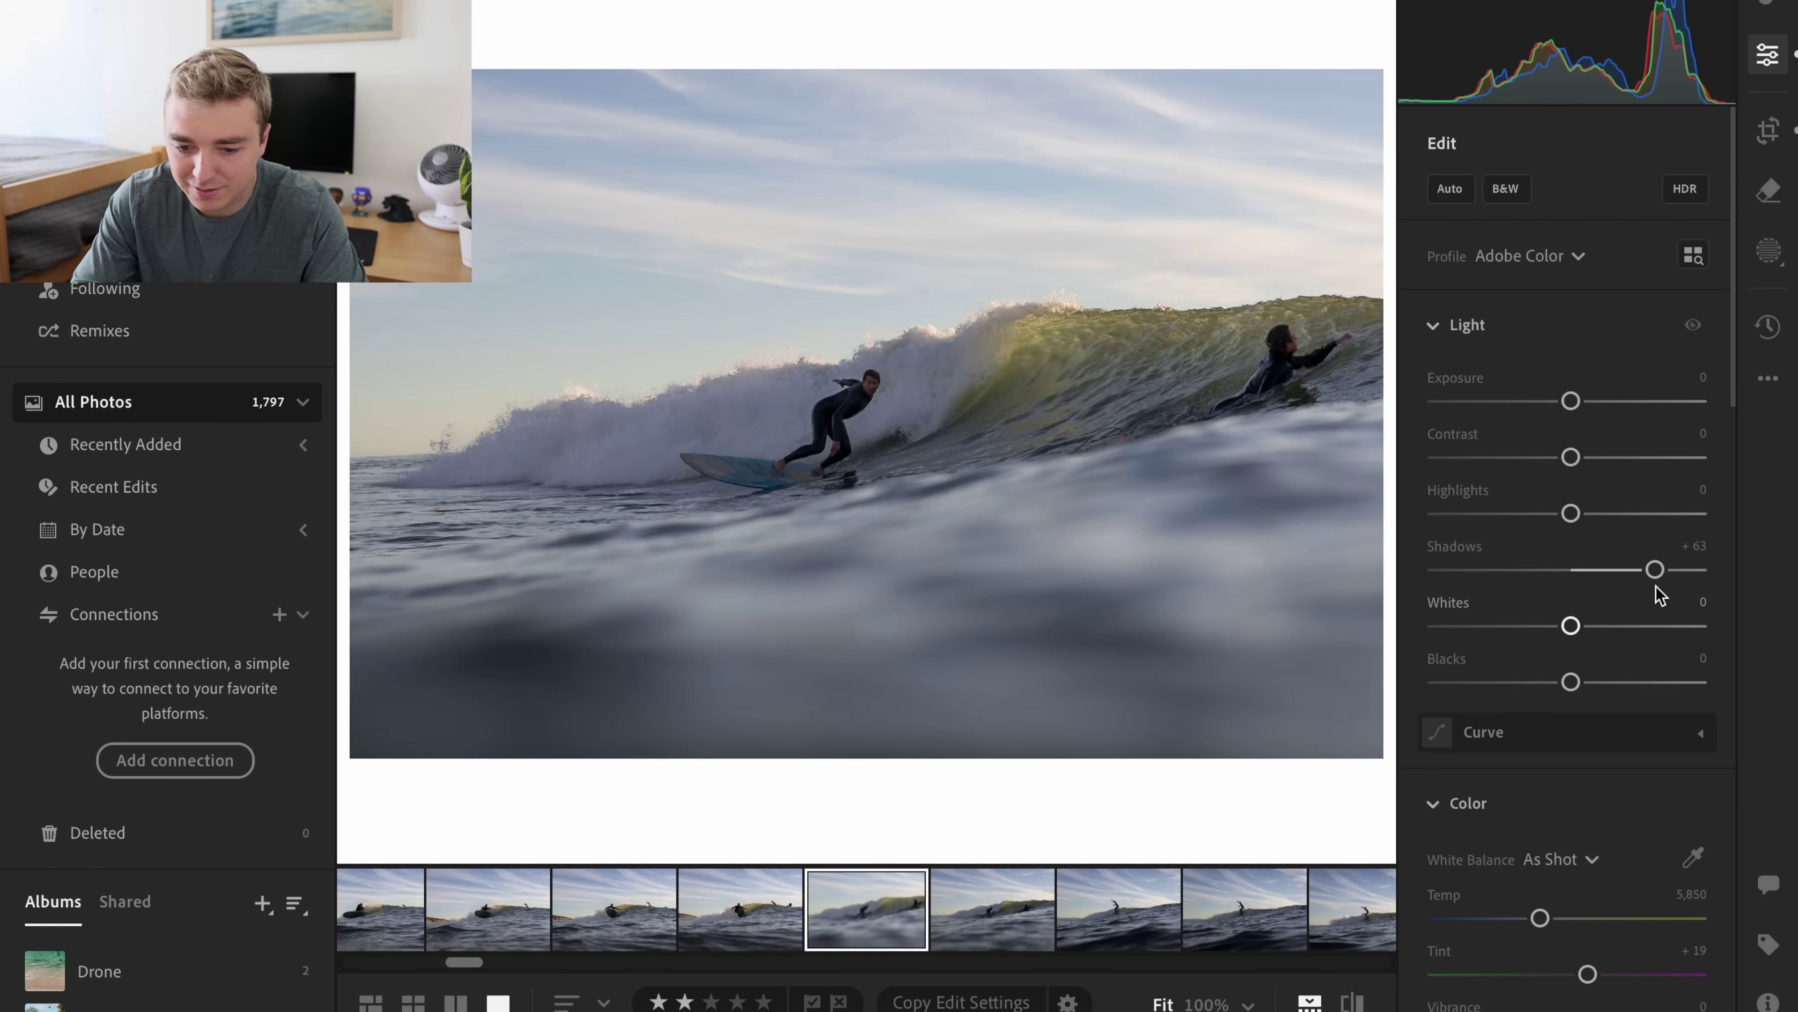
- Try the Surf Photography presets Summer Blues, Green Glow and Deep Tones on the photo, and apply Light Blues
click(1769, 7)
scroll(1055, 149, down, 1)
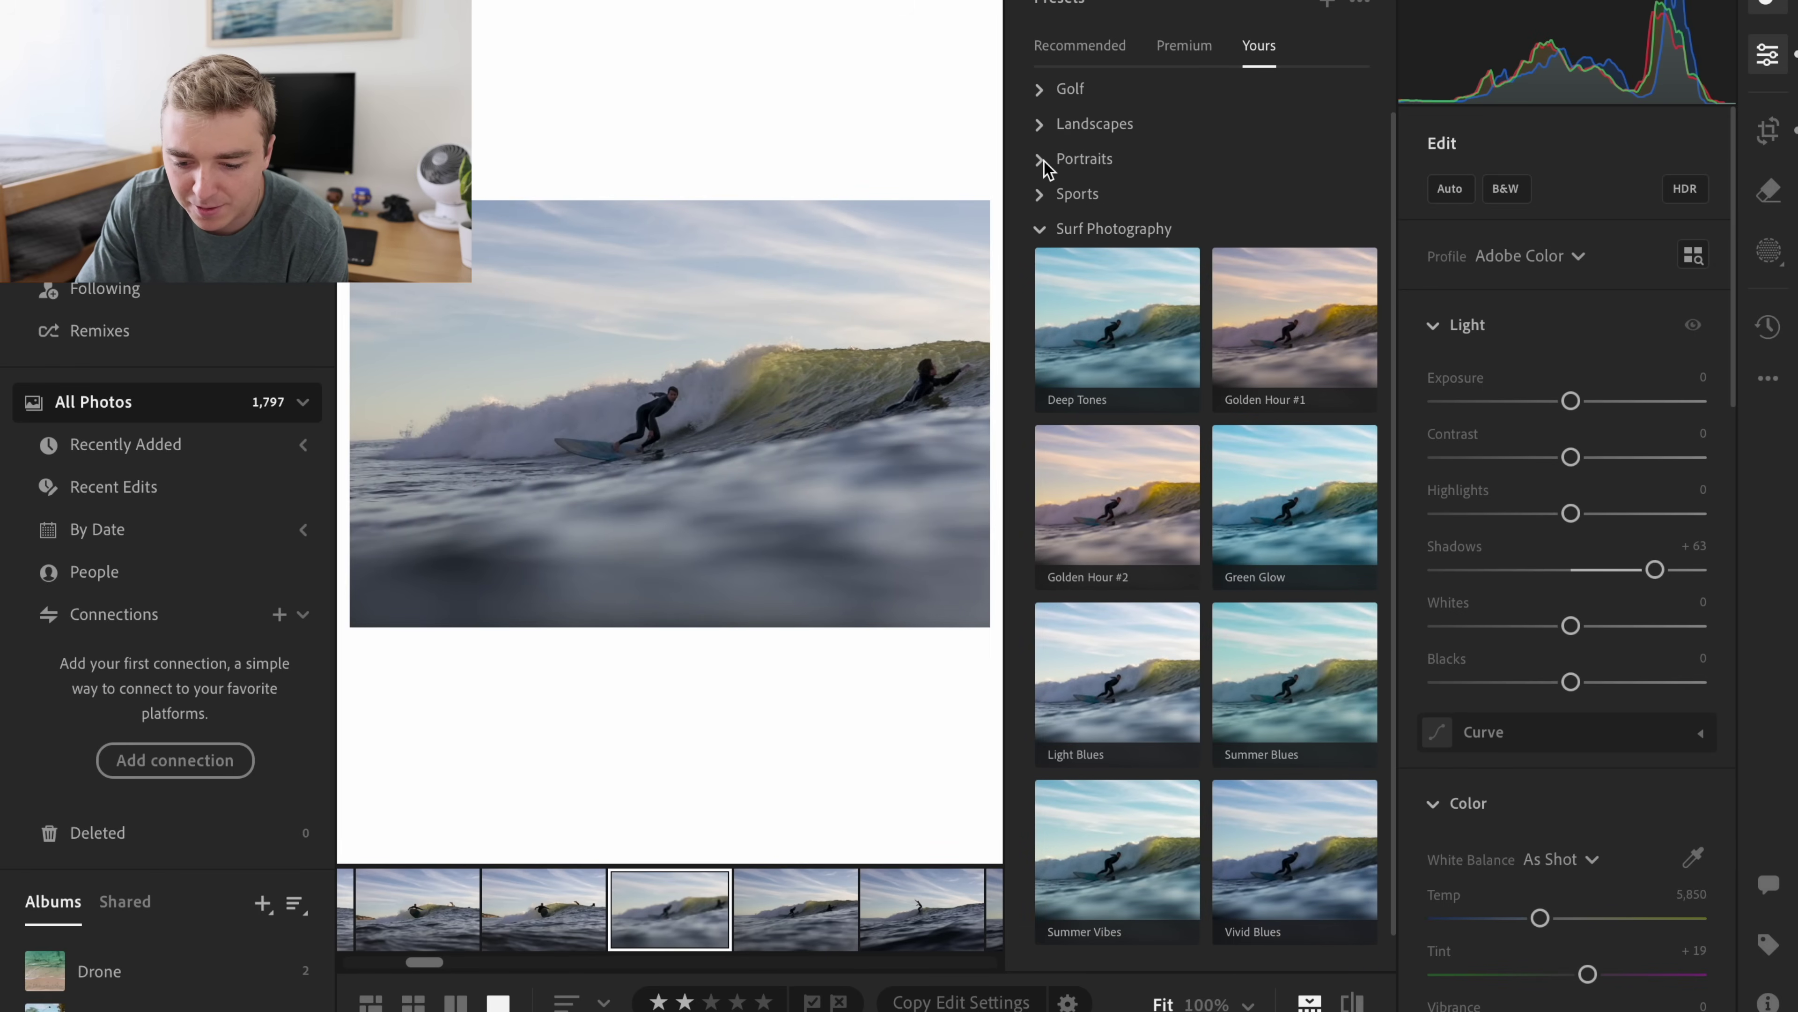
click(1094, 691)
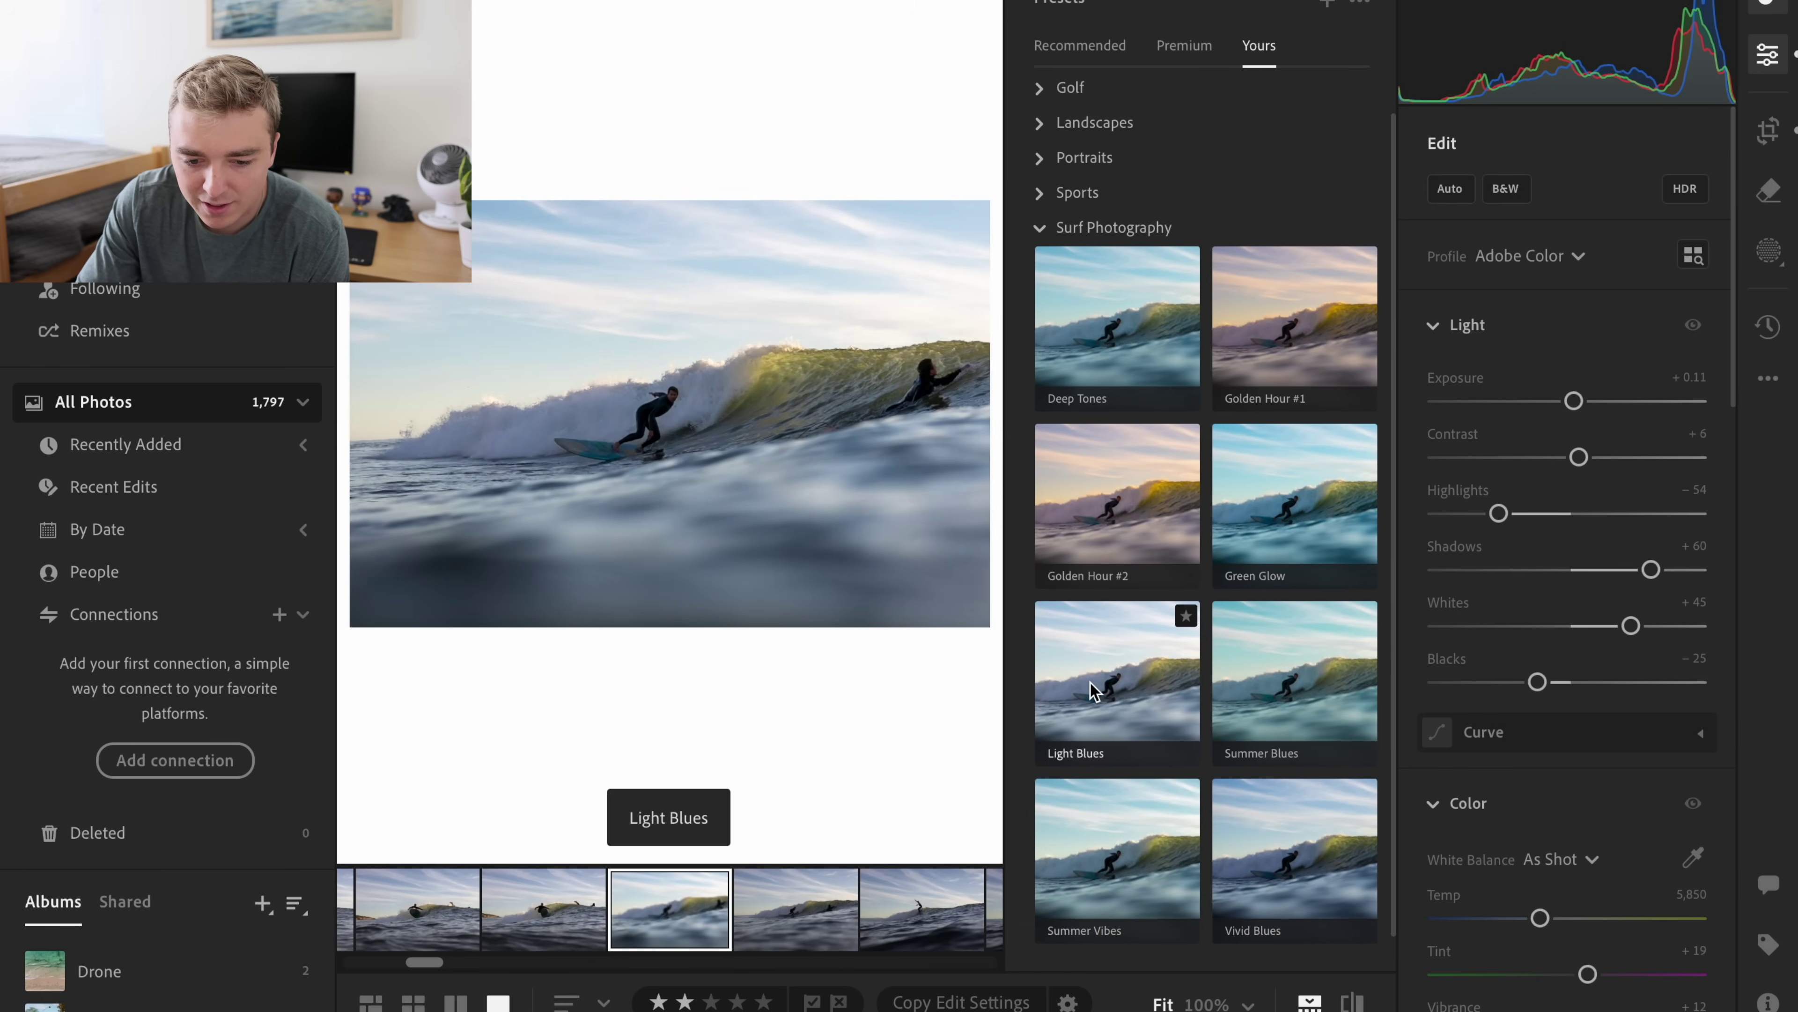
click(1287, 710)
click(1296, 510)
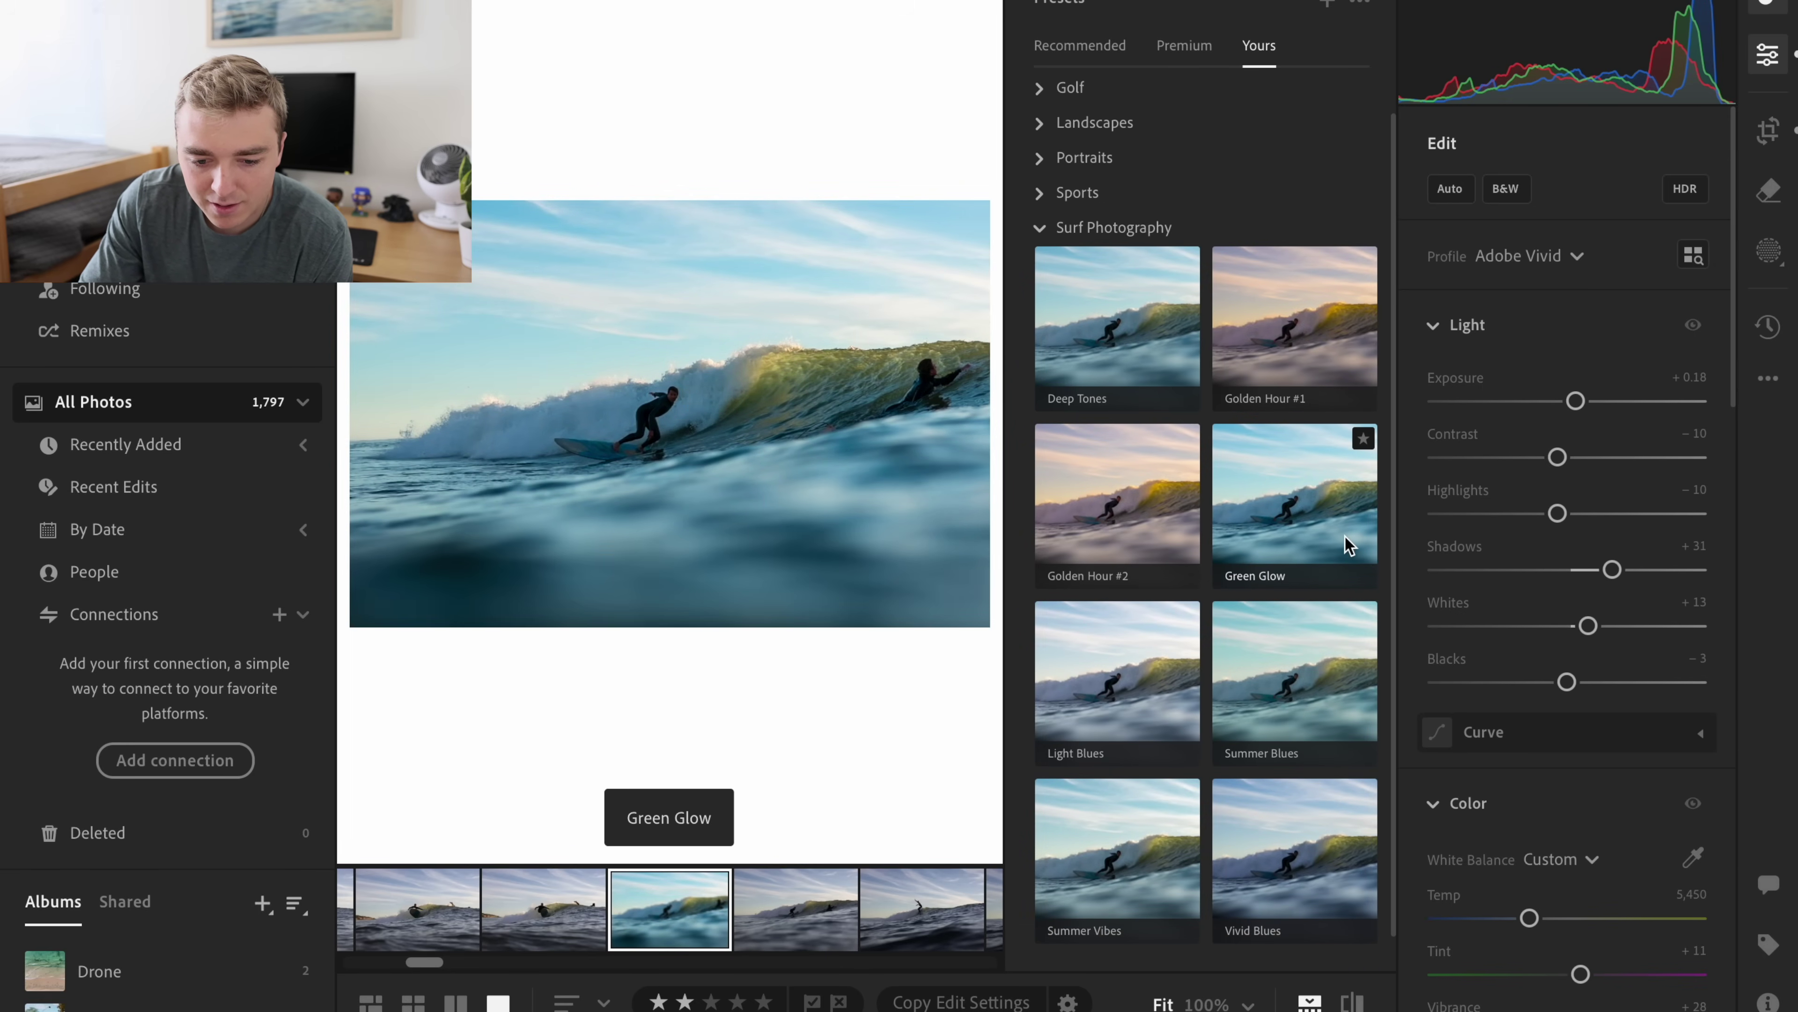
click(1090, 312)
click(1115, 729)
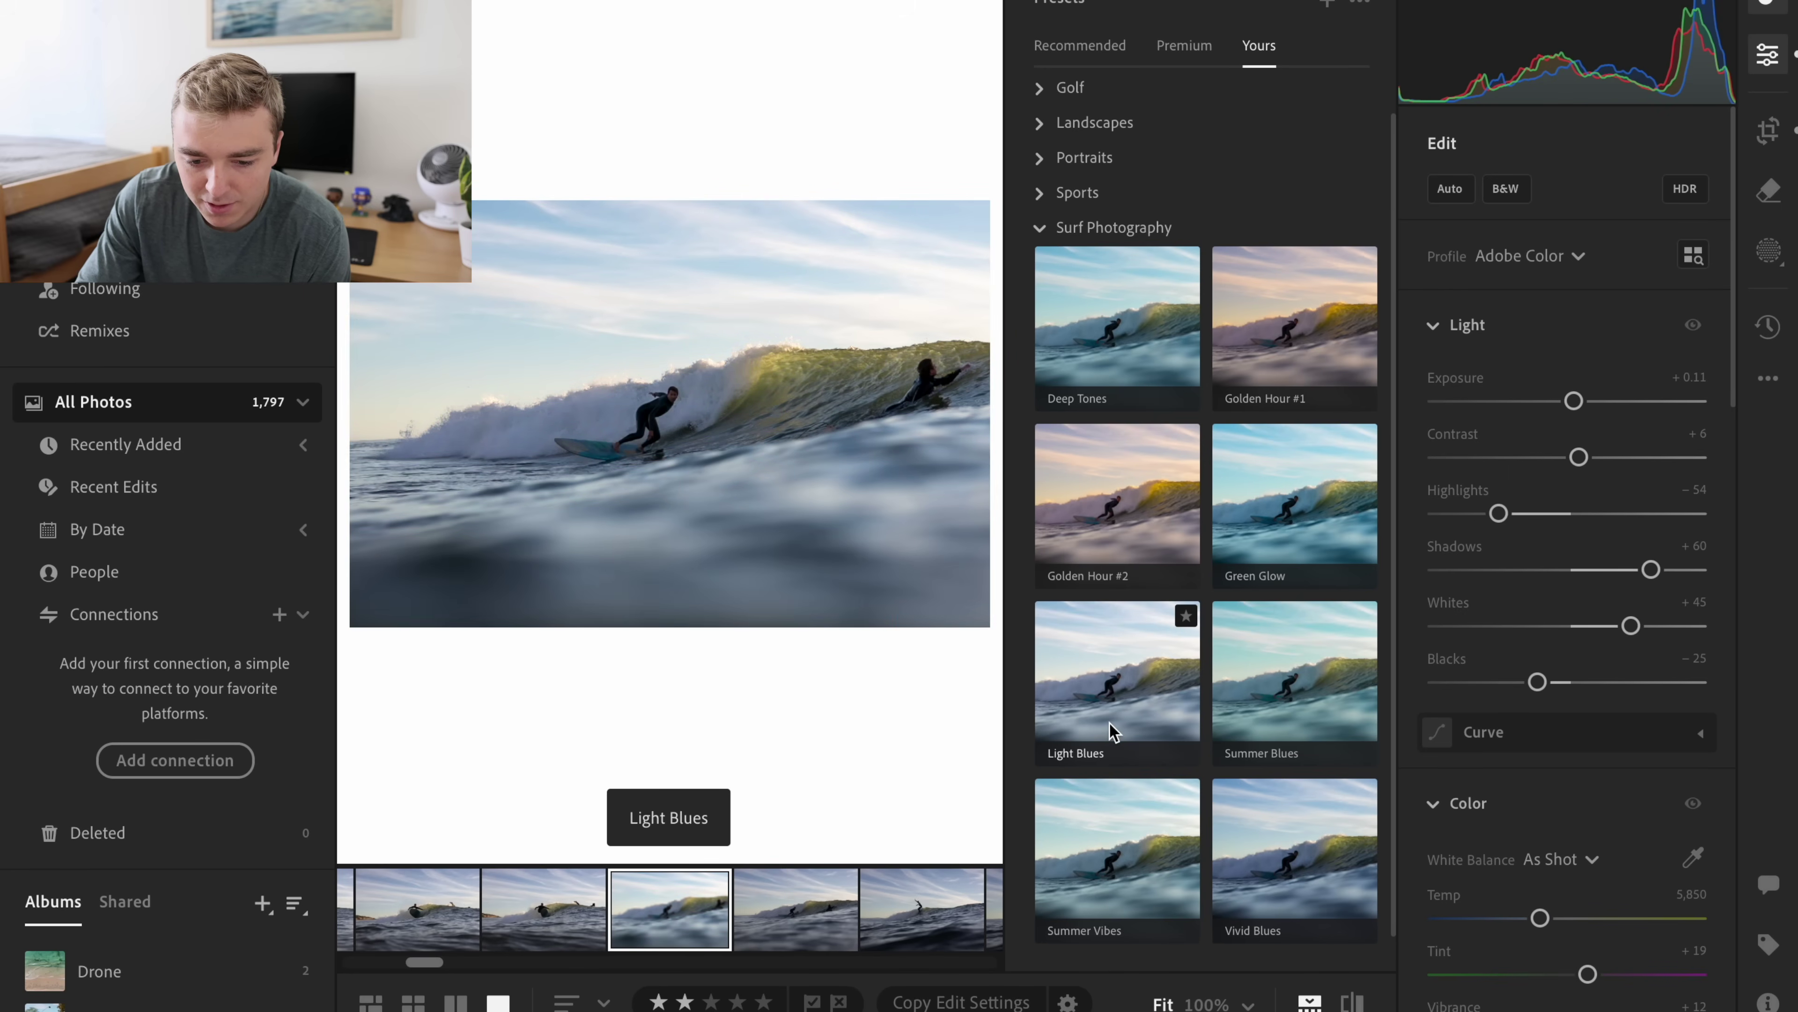
key(shift+p)
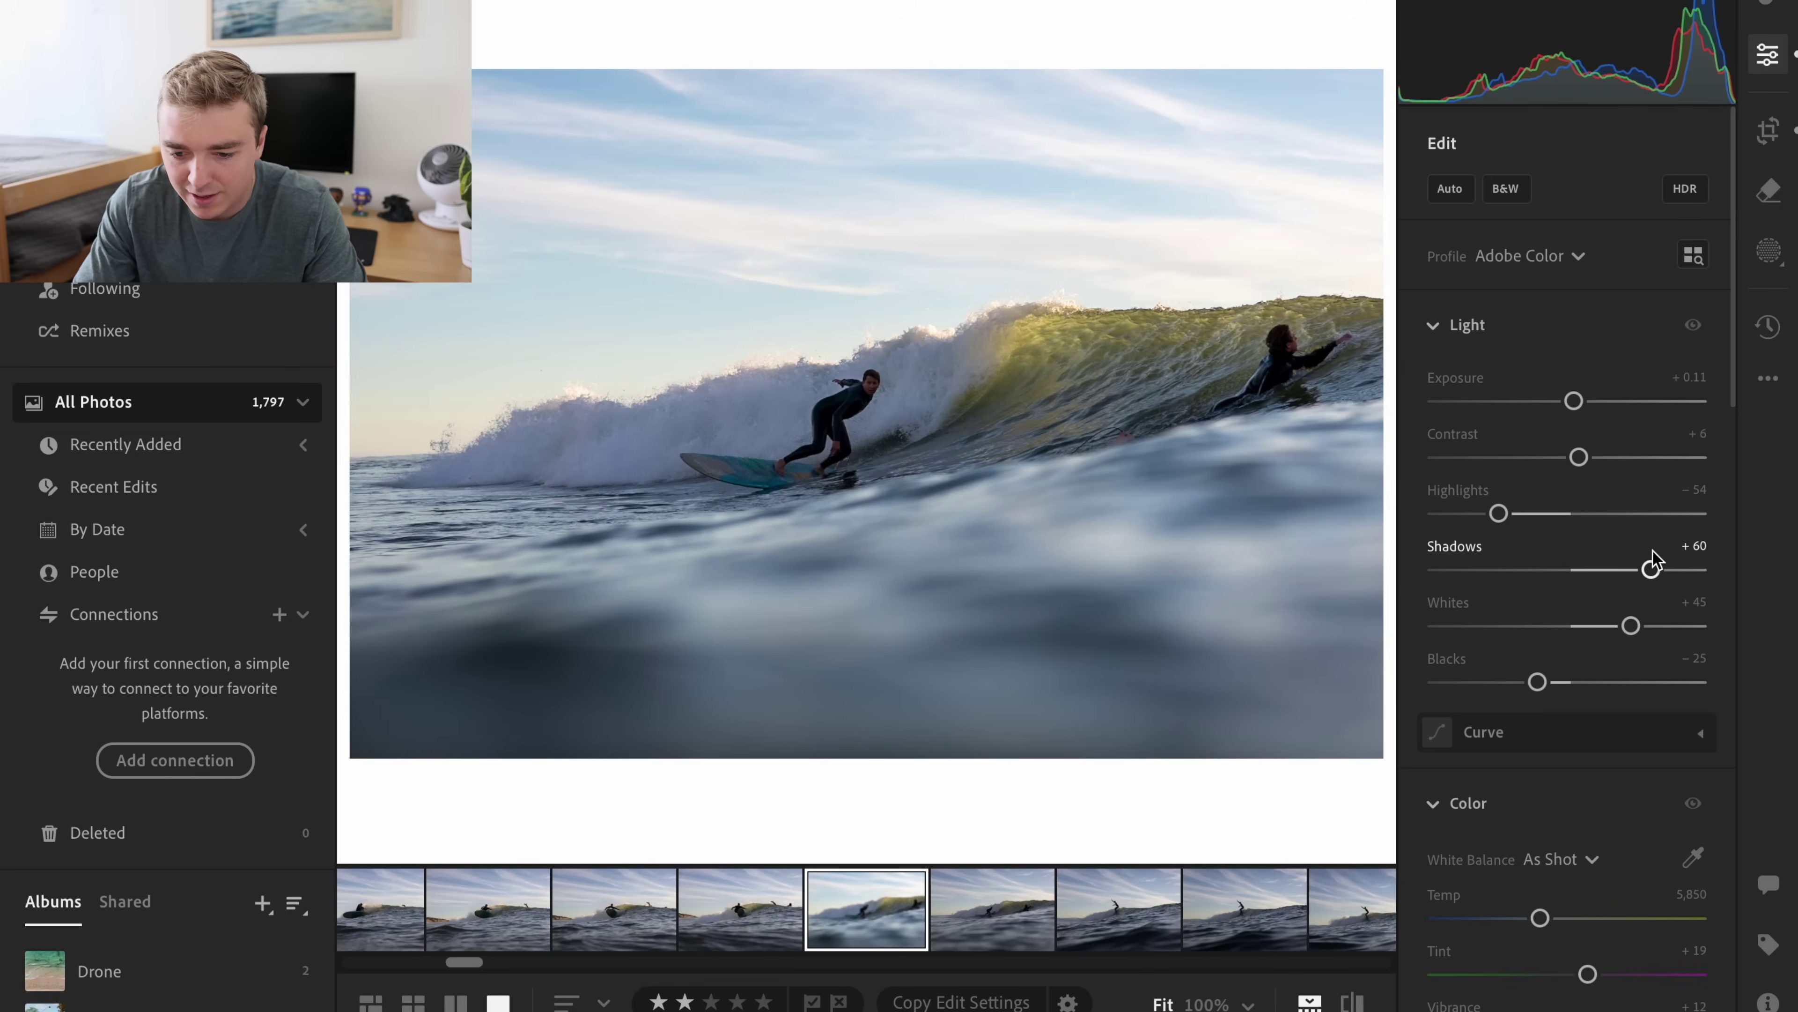
- Mask the riding surfer and board with an object selection, and set the mask's Shadows to +24 and Exposure to +0.12
click(1771, 249)
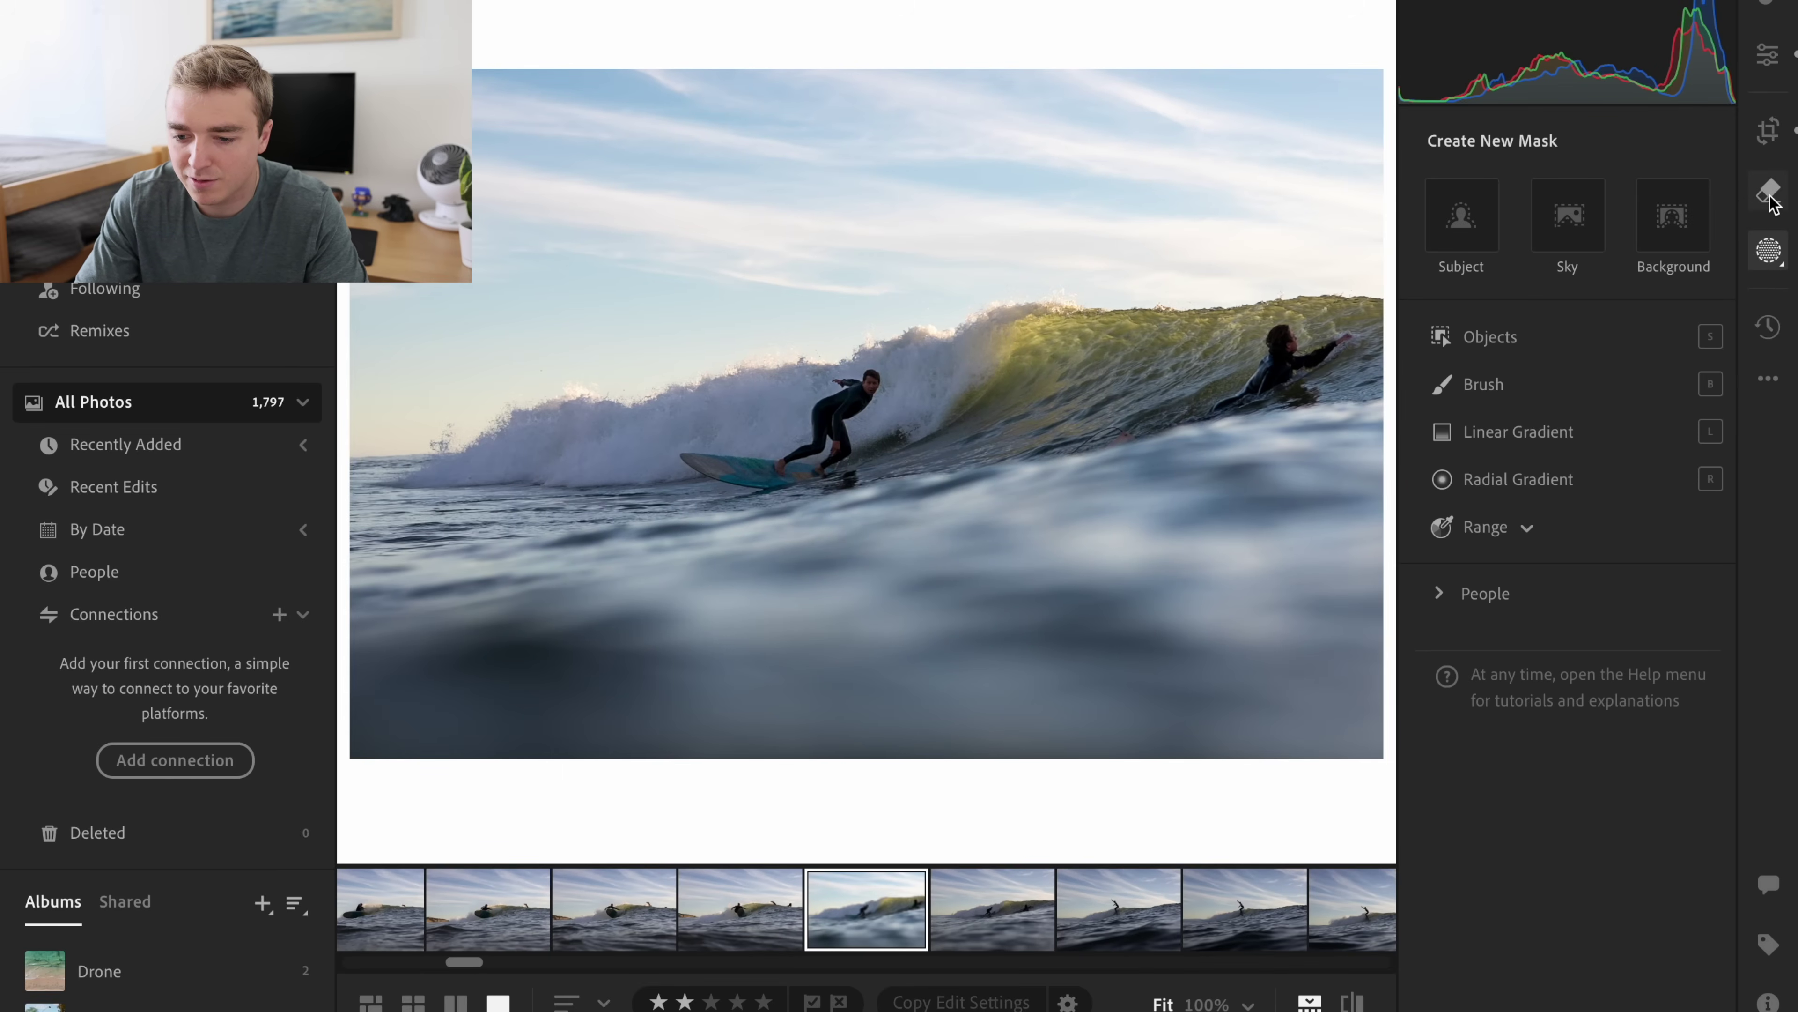
click(1466, 339)
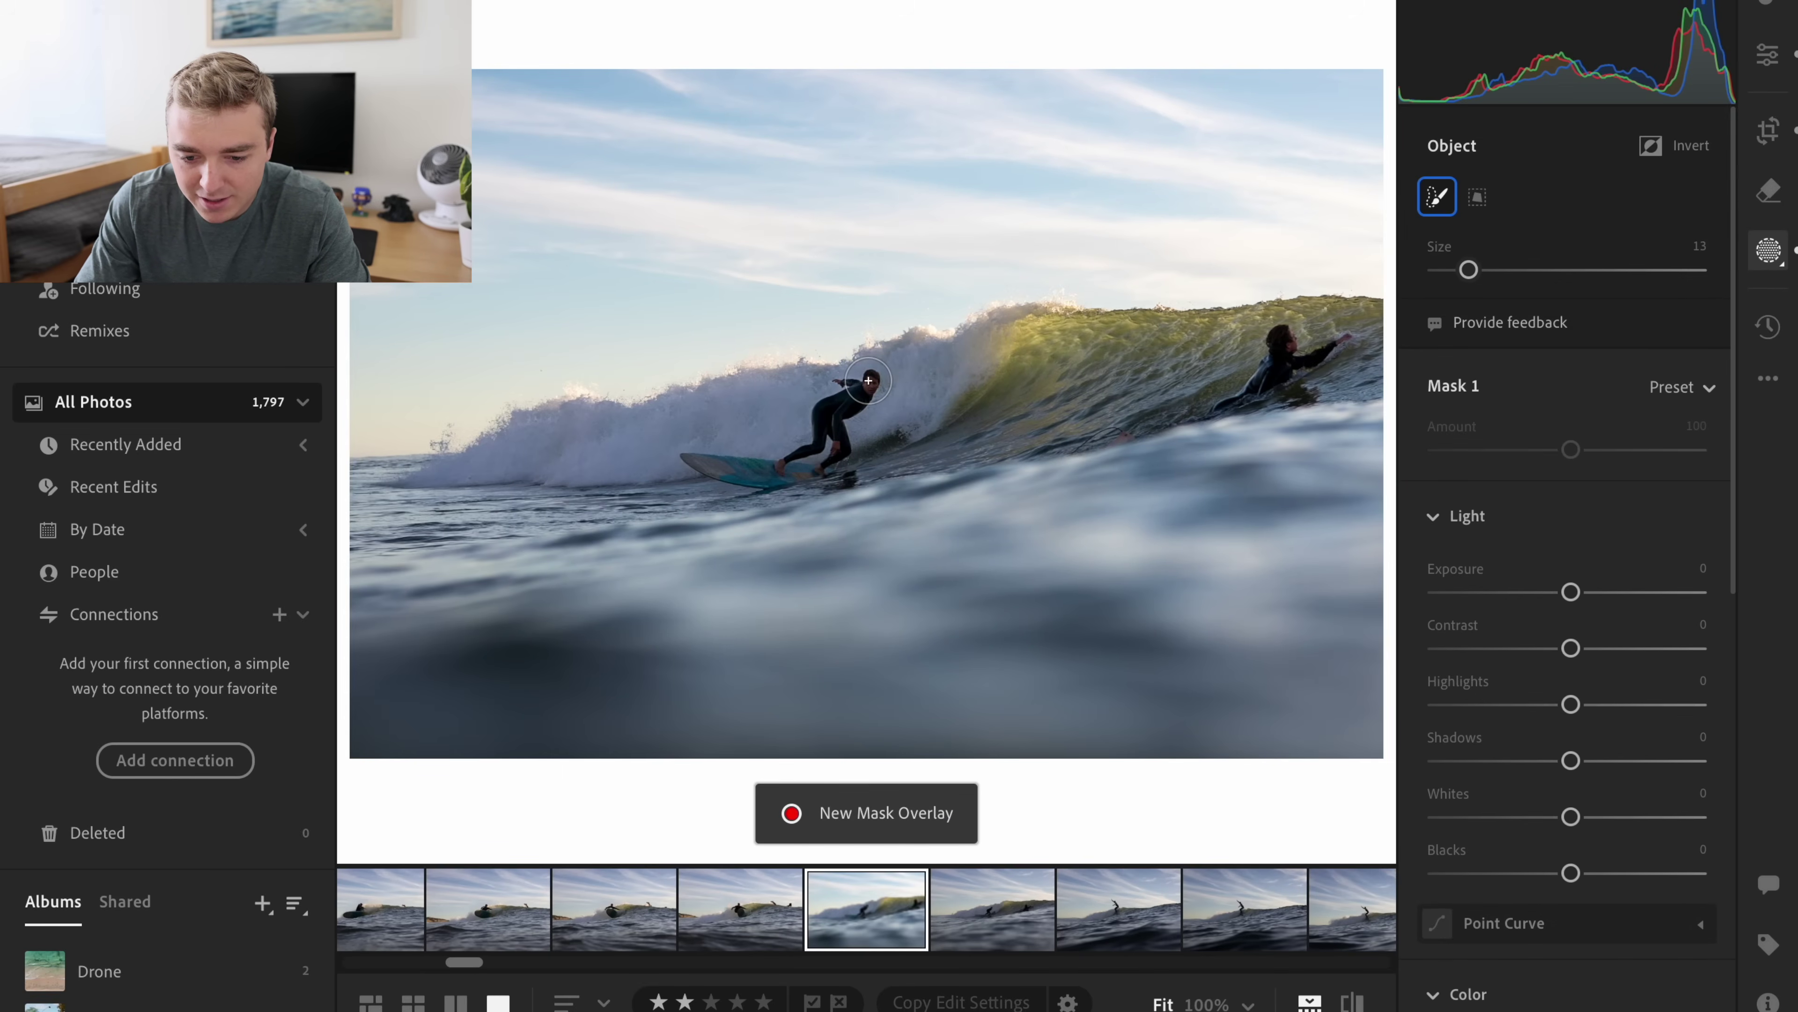
mouse_move(870, 383)
mouse_down()
mouse_move(846, 464)
mouse_move(718, 482)
mouse_move(682, 464)
mouse_move(748, 458)
mouse_move(843, 376)
mouse_move(819, 451)
mouse_up()
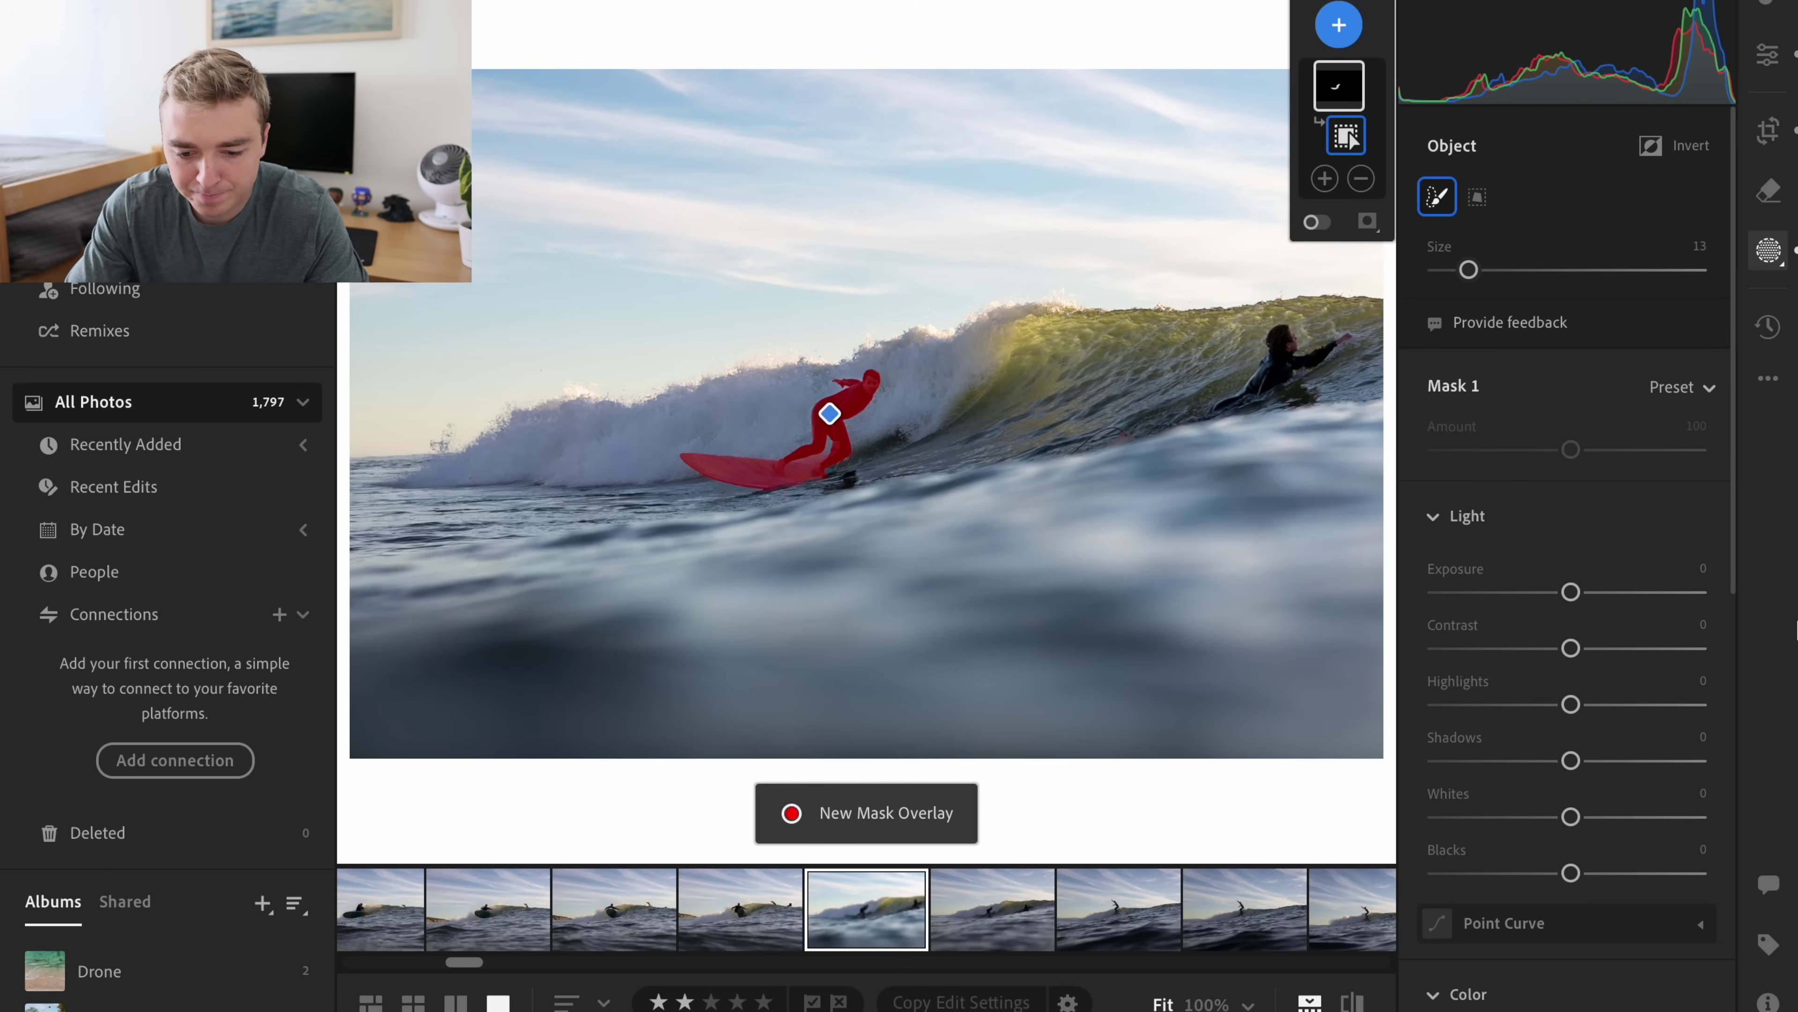
drag(1570, 760, 1602, 763)
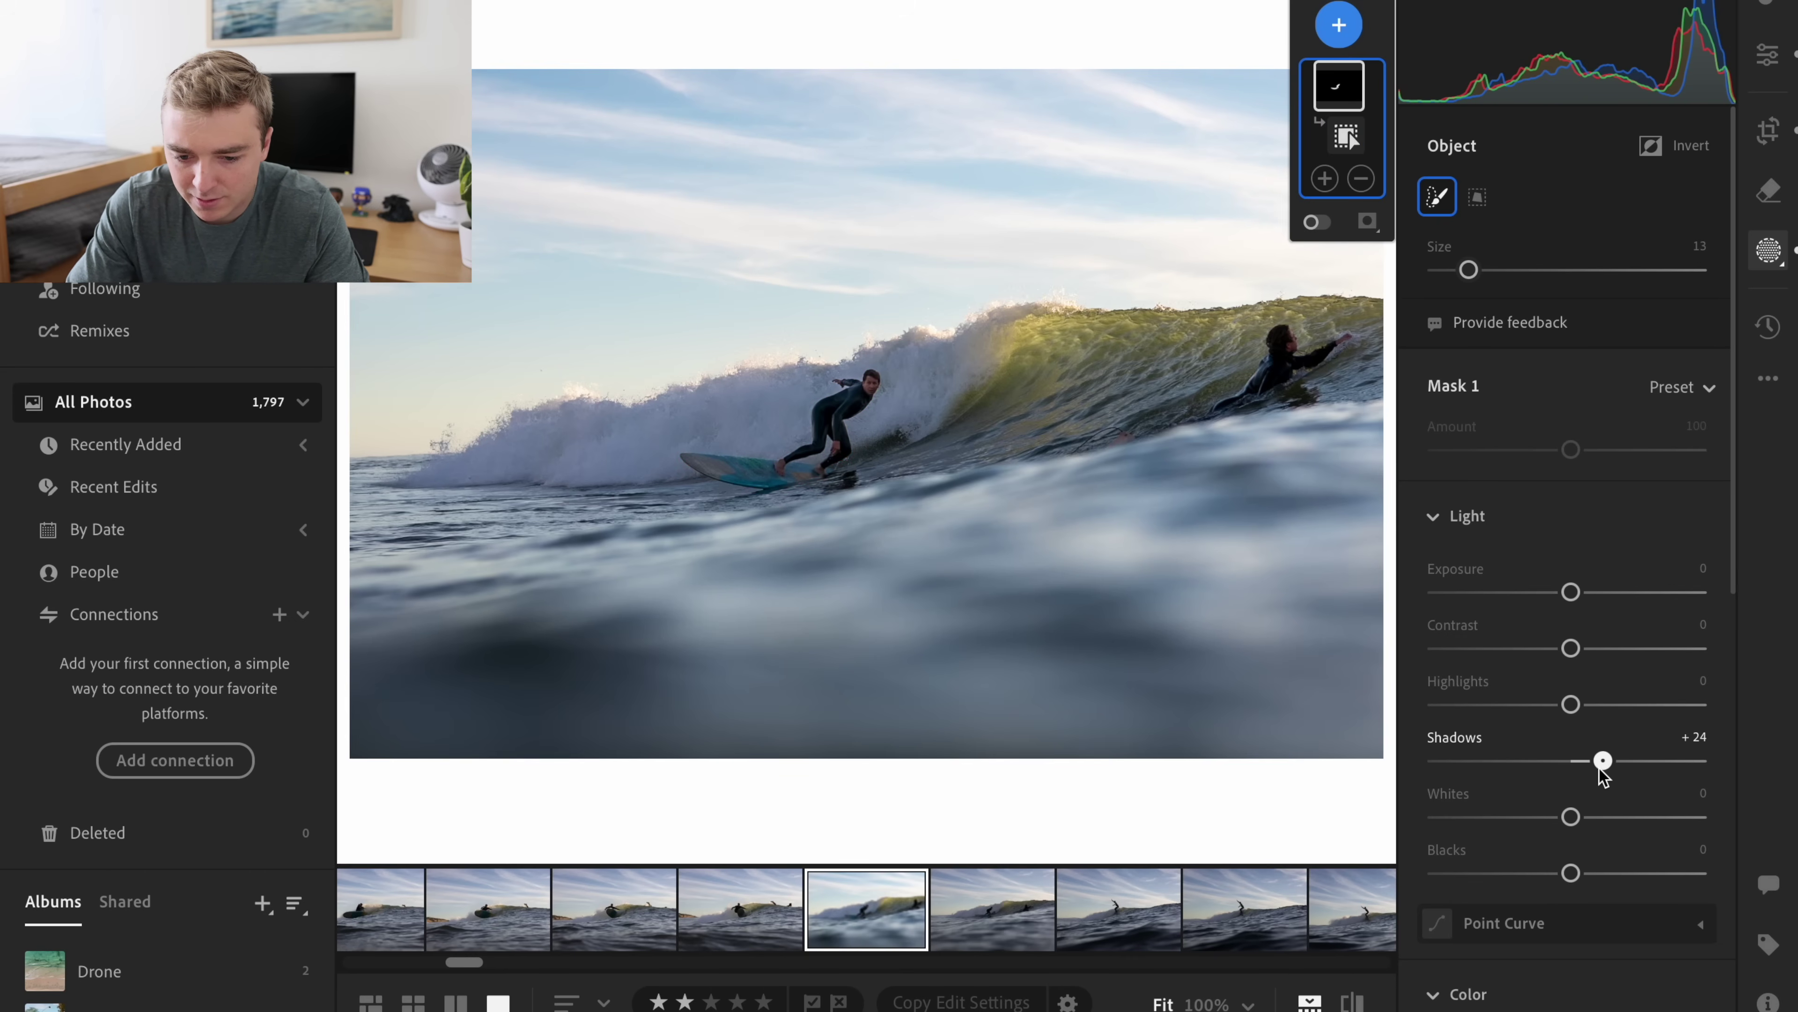
drag(1570, 591, 1577, 591)
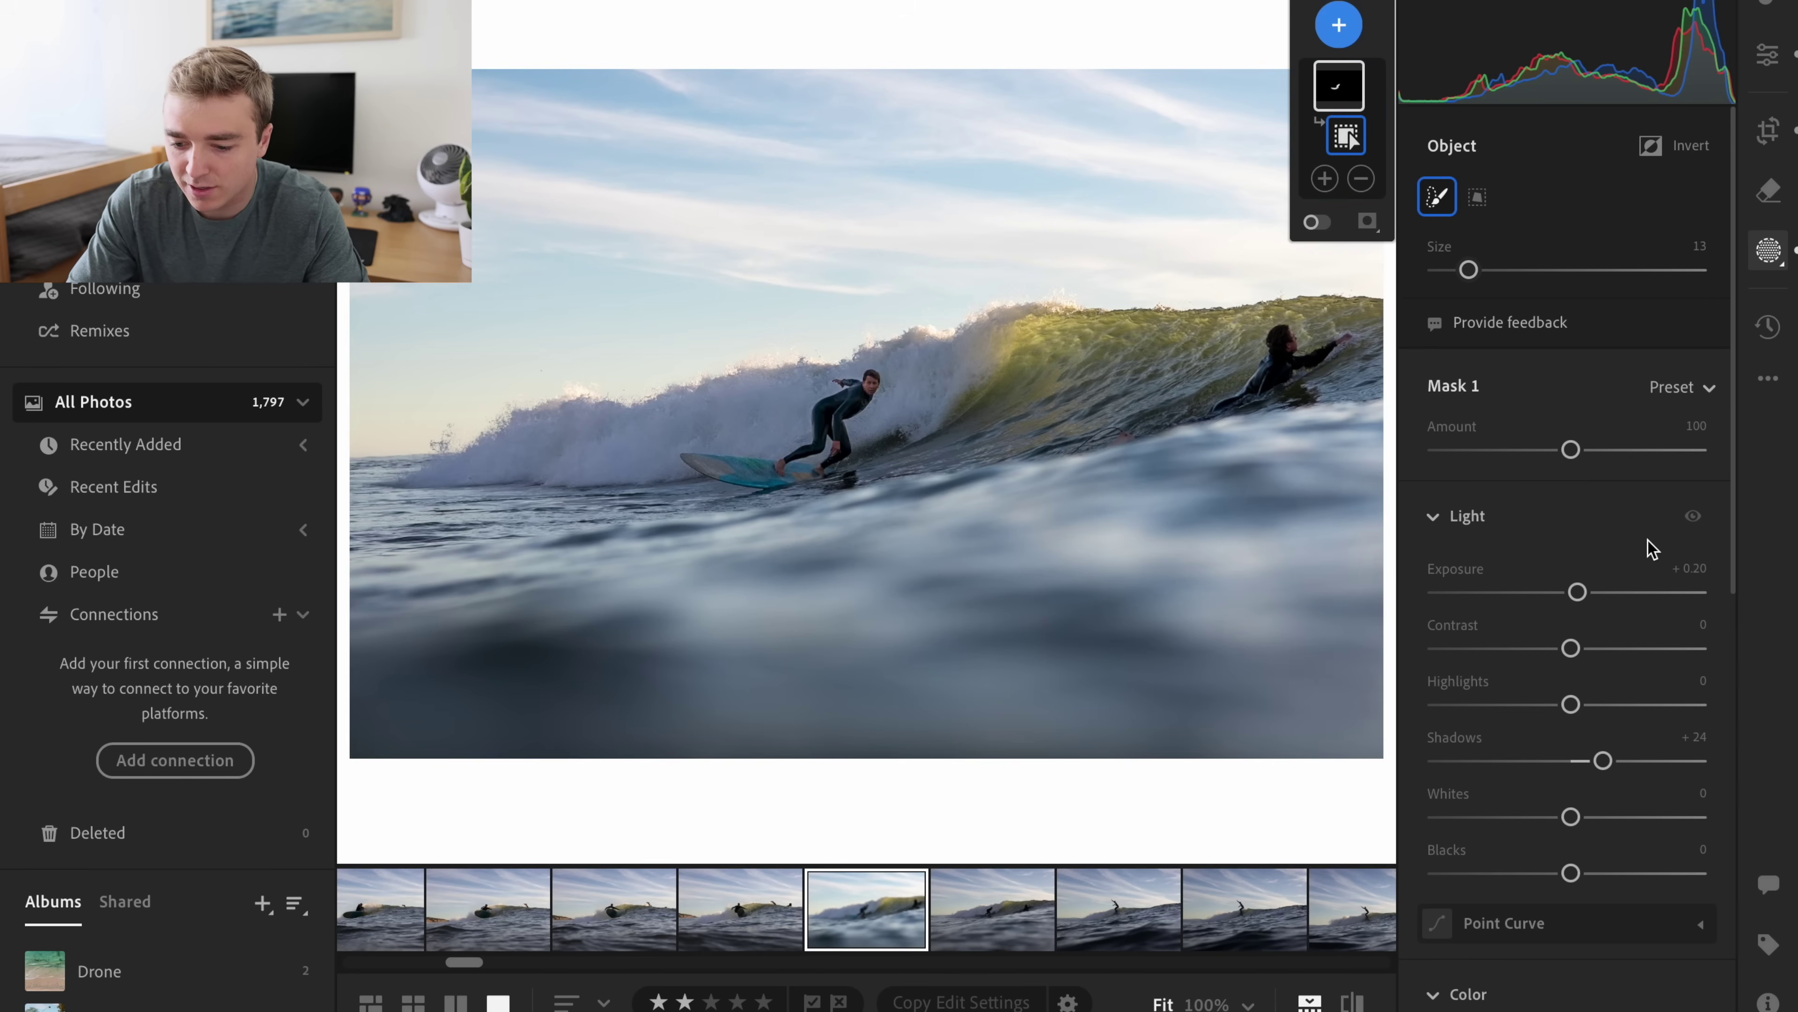
drag(1578, 591, 1574, 592)
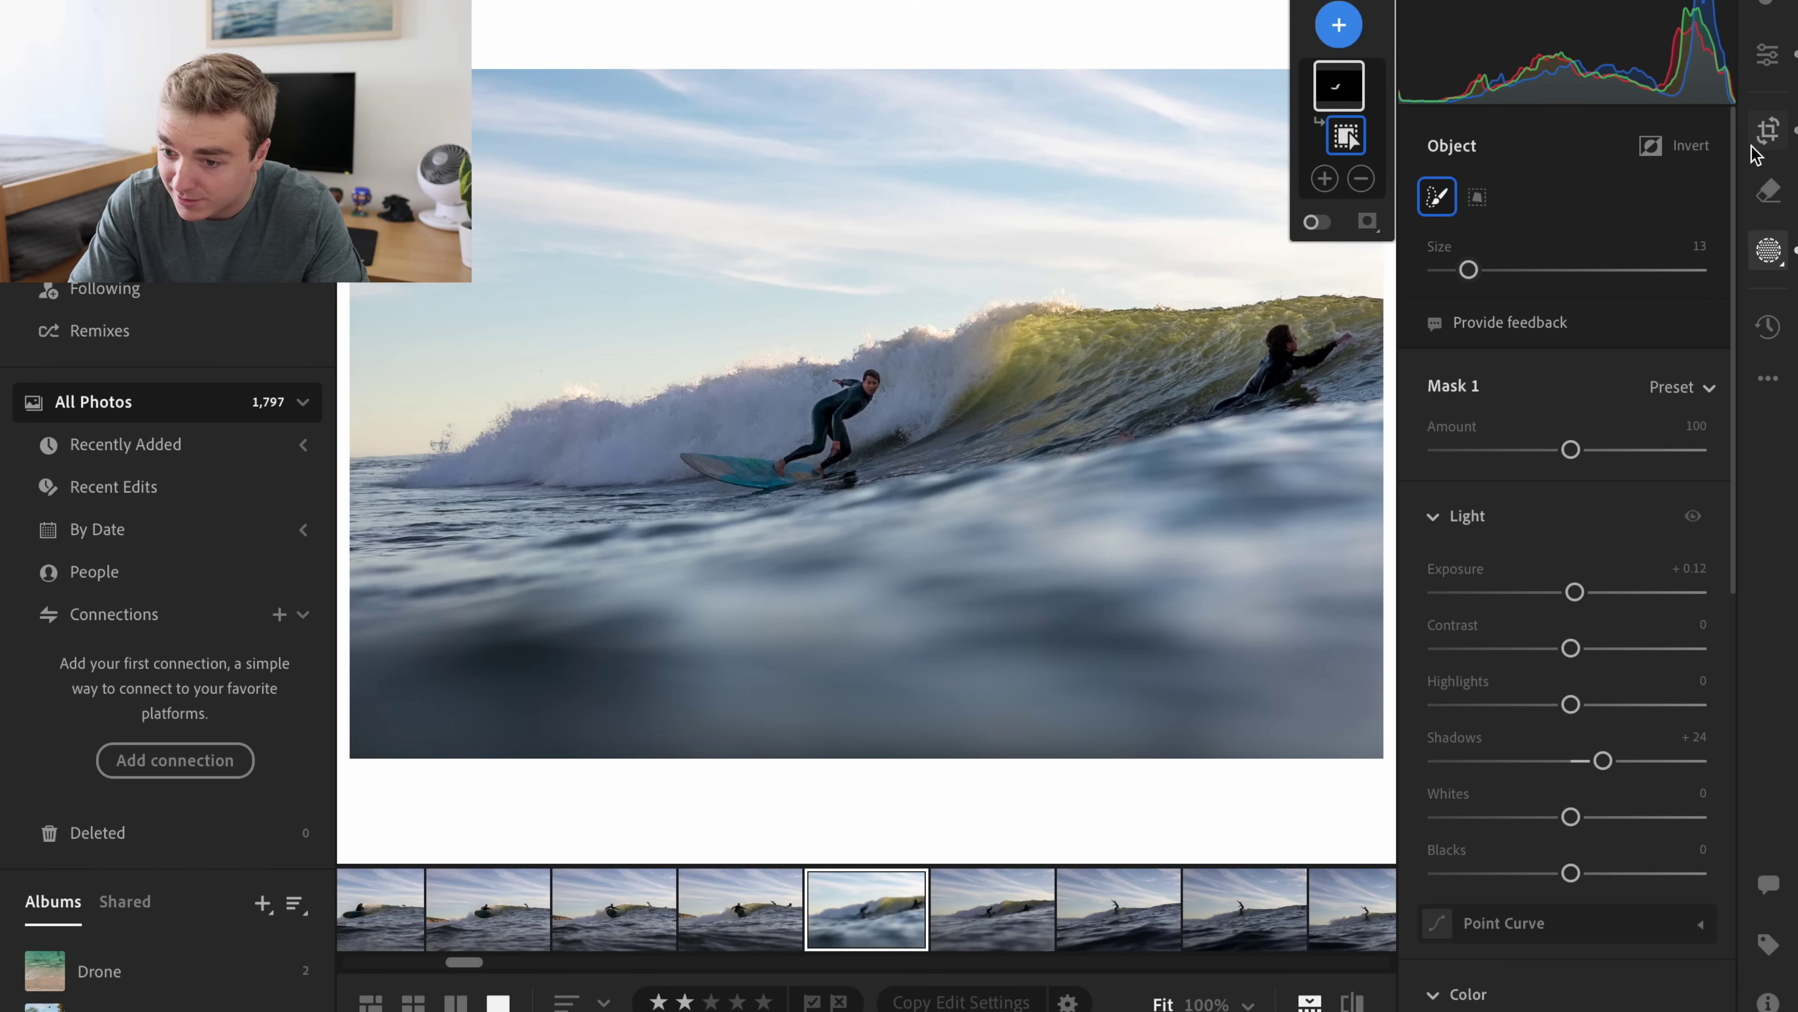
- Set the whole photo's Exposure to +0.19, Highlights to -68 and profile to Adobe Vivid, and compare it with the original
click(1768, 54)
drag(1573, 402, 1576, 402)
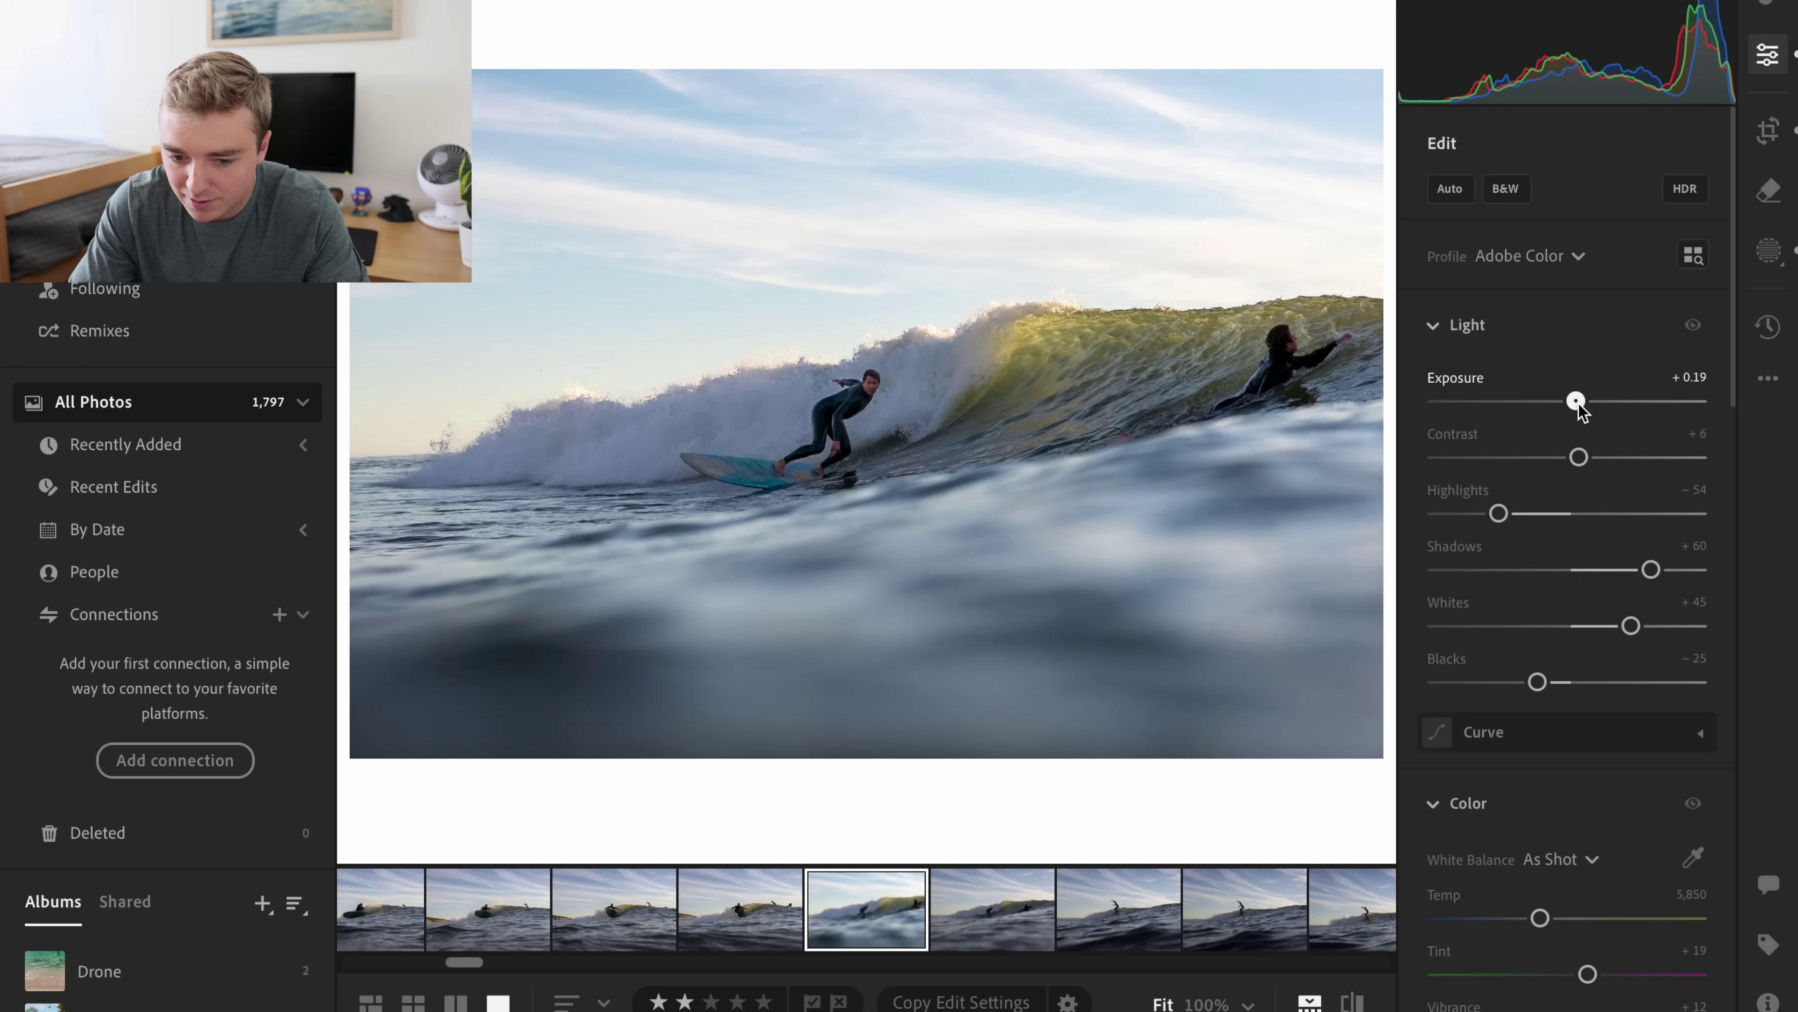
drag(1499, 514, 1481, 514)
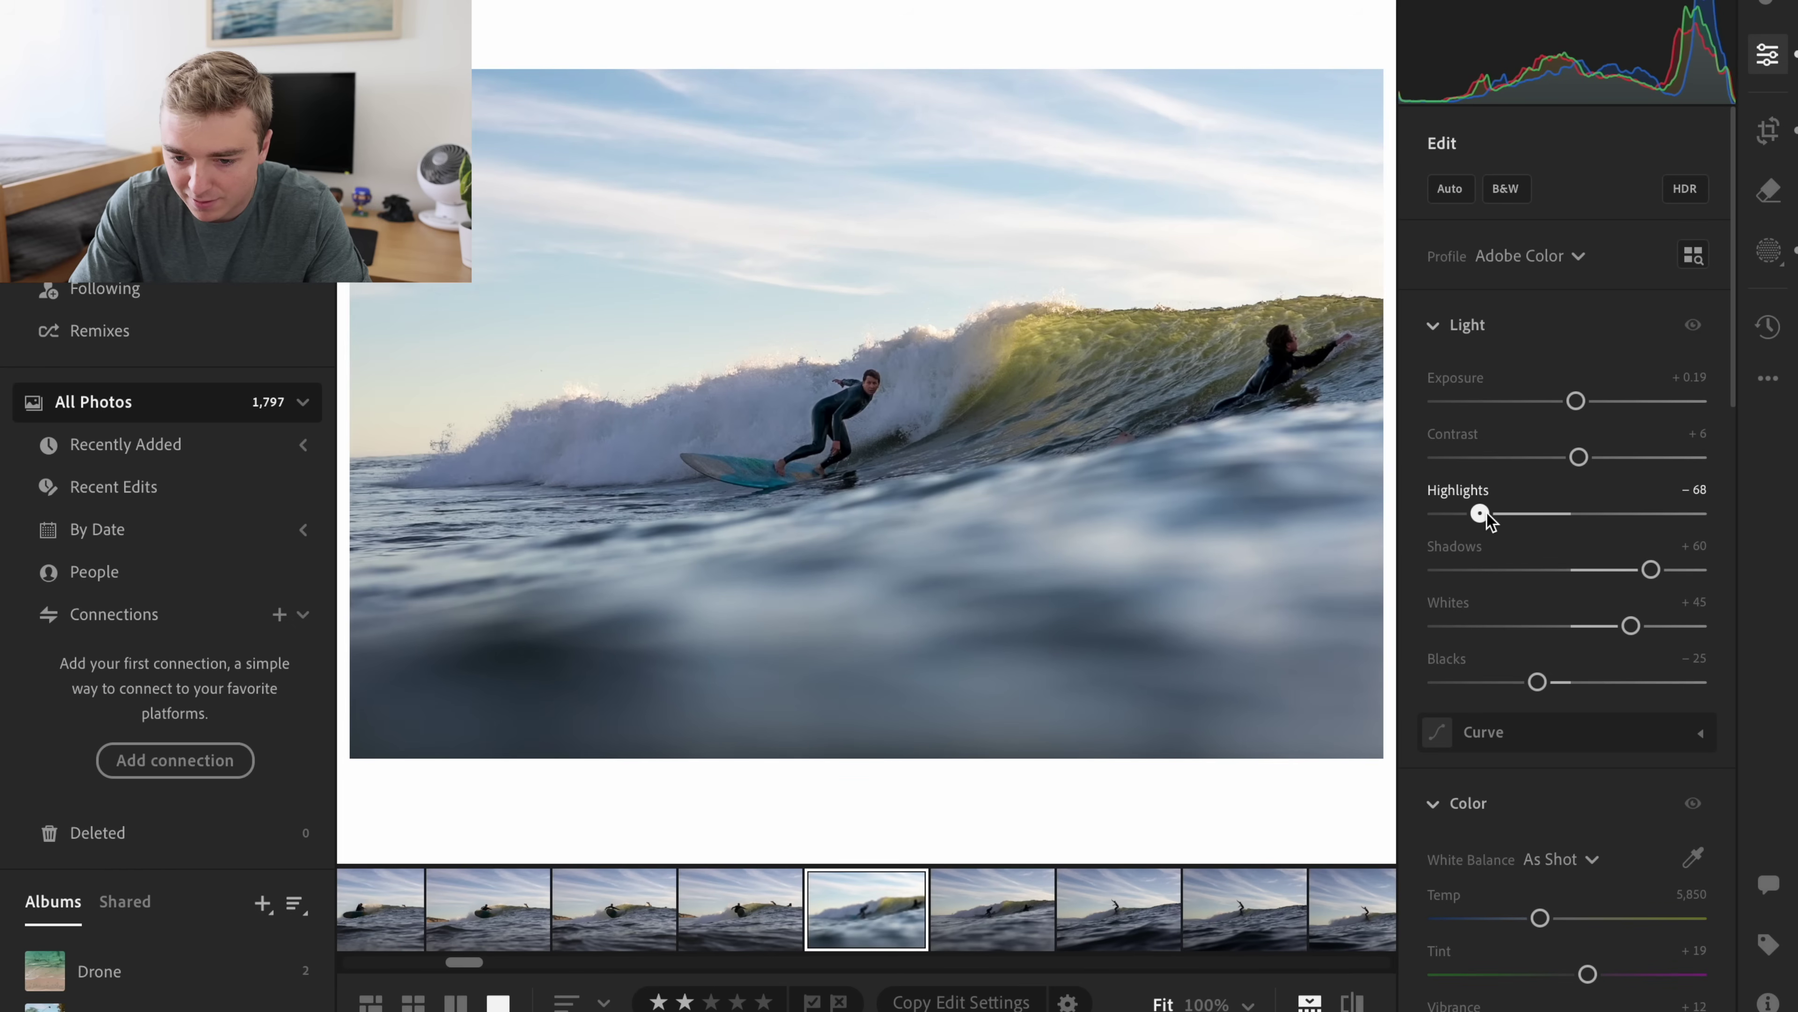
click(1563, 255)
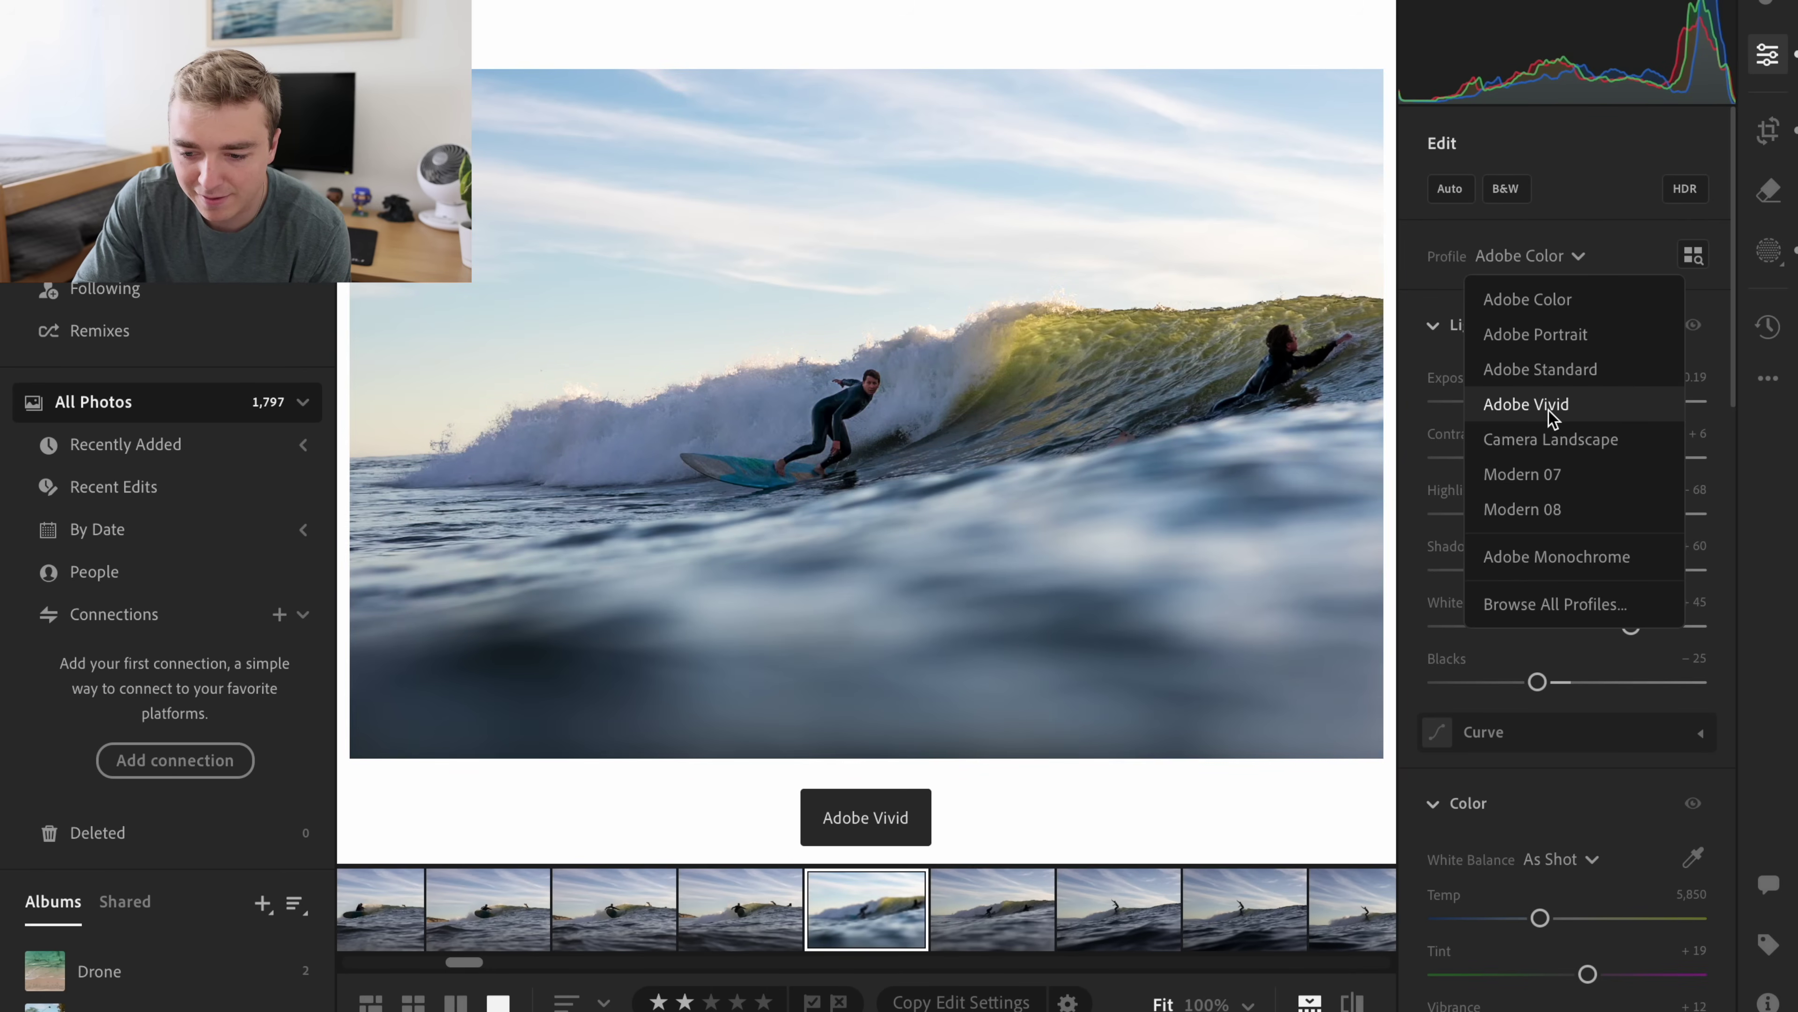
click(1551, 405)
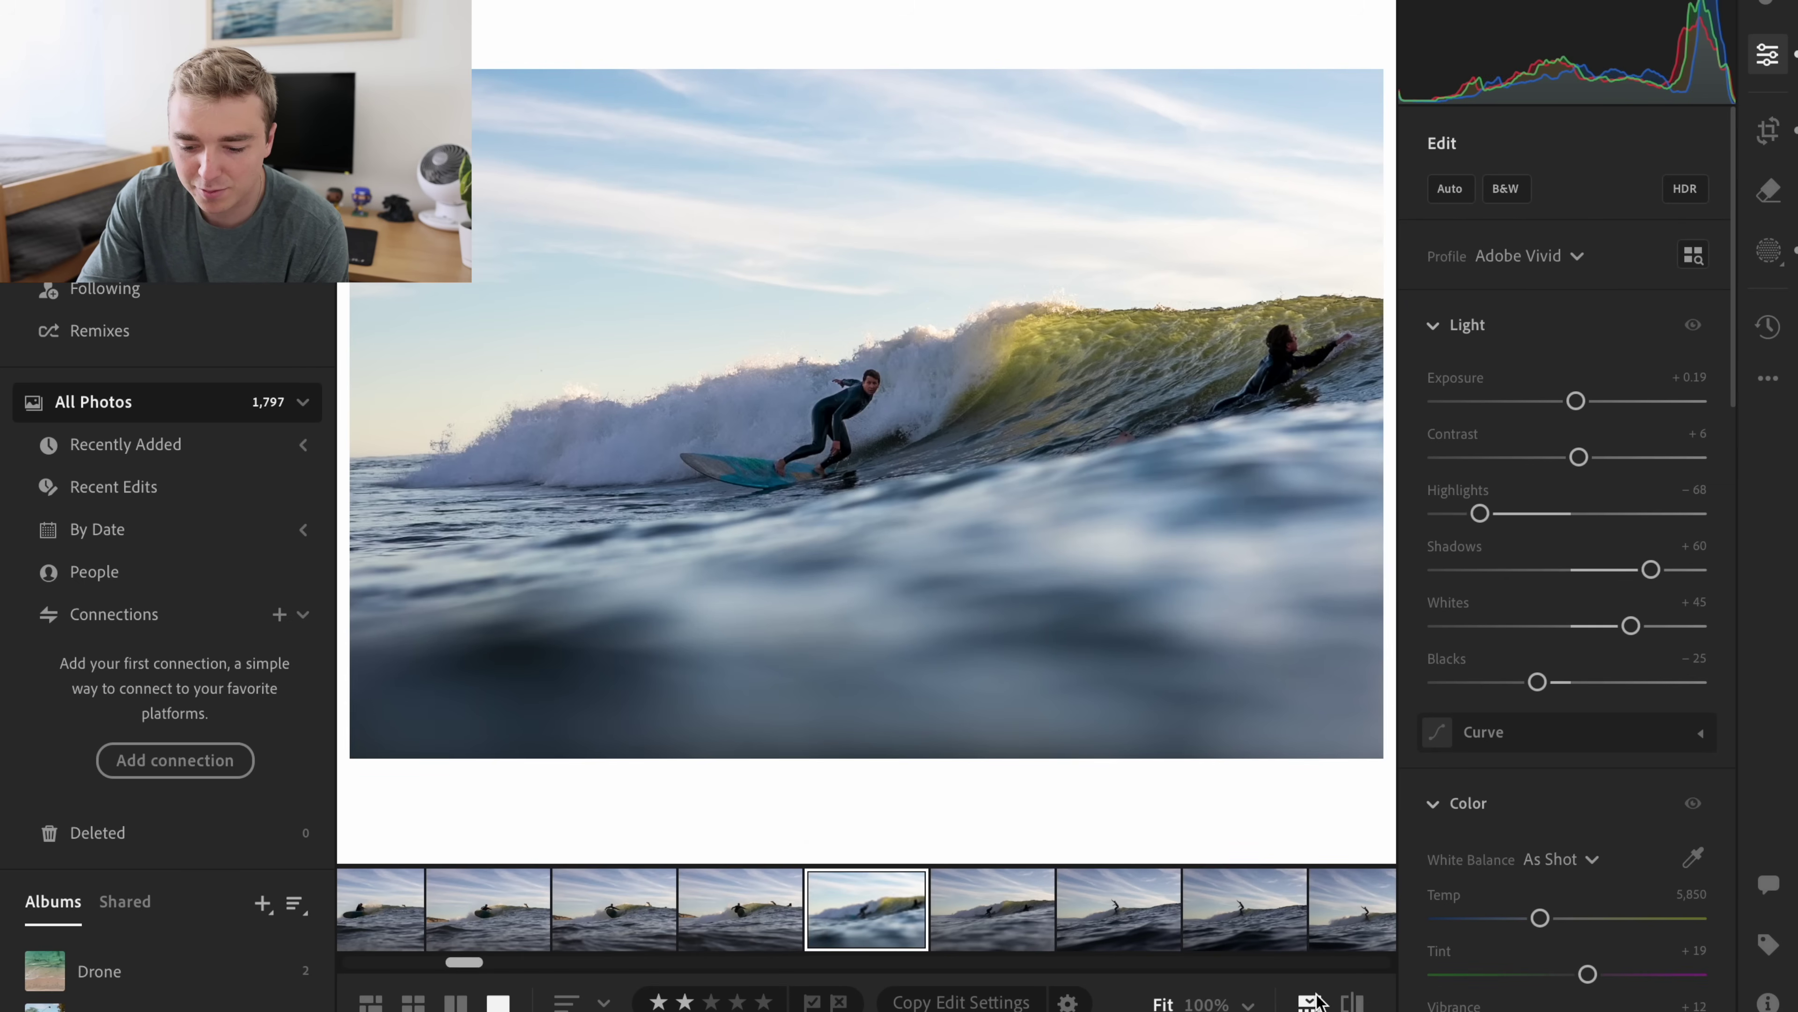
click(1351, 1001)
click(1351, 1001)
click(1351, 1000)
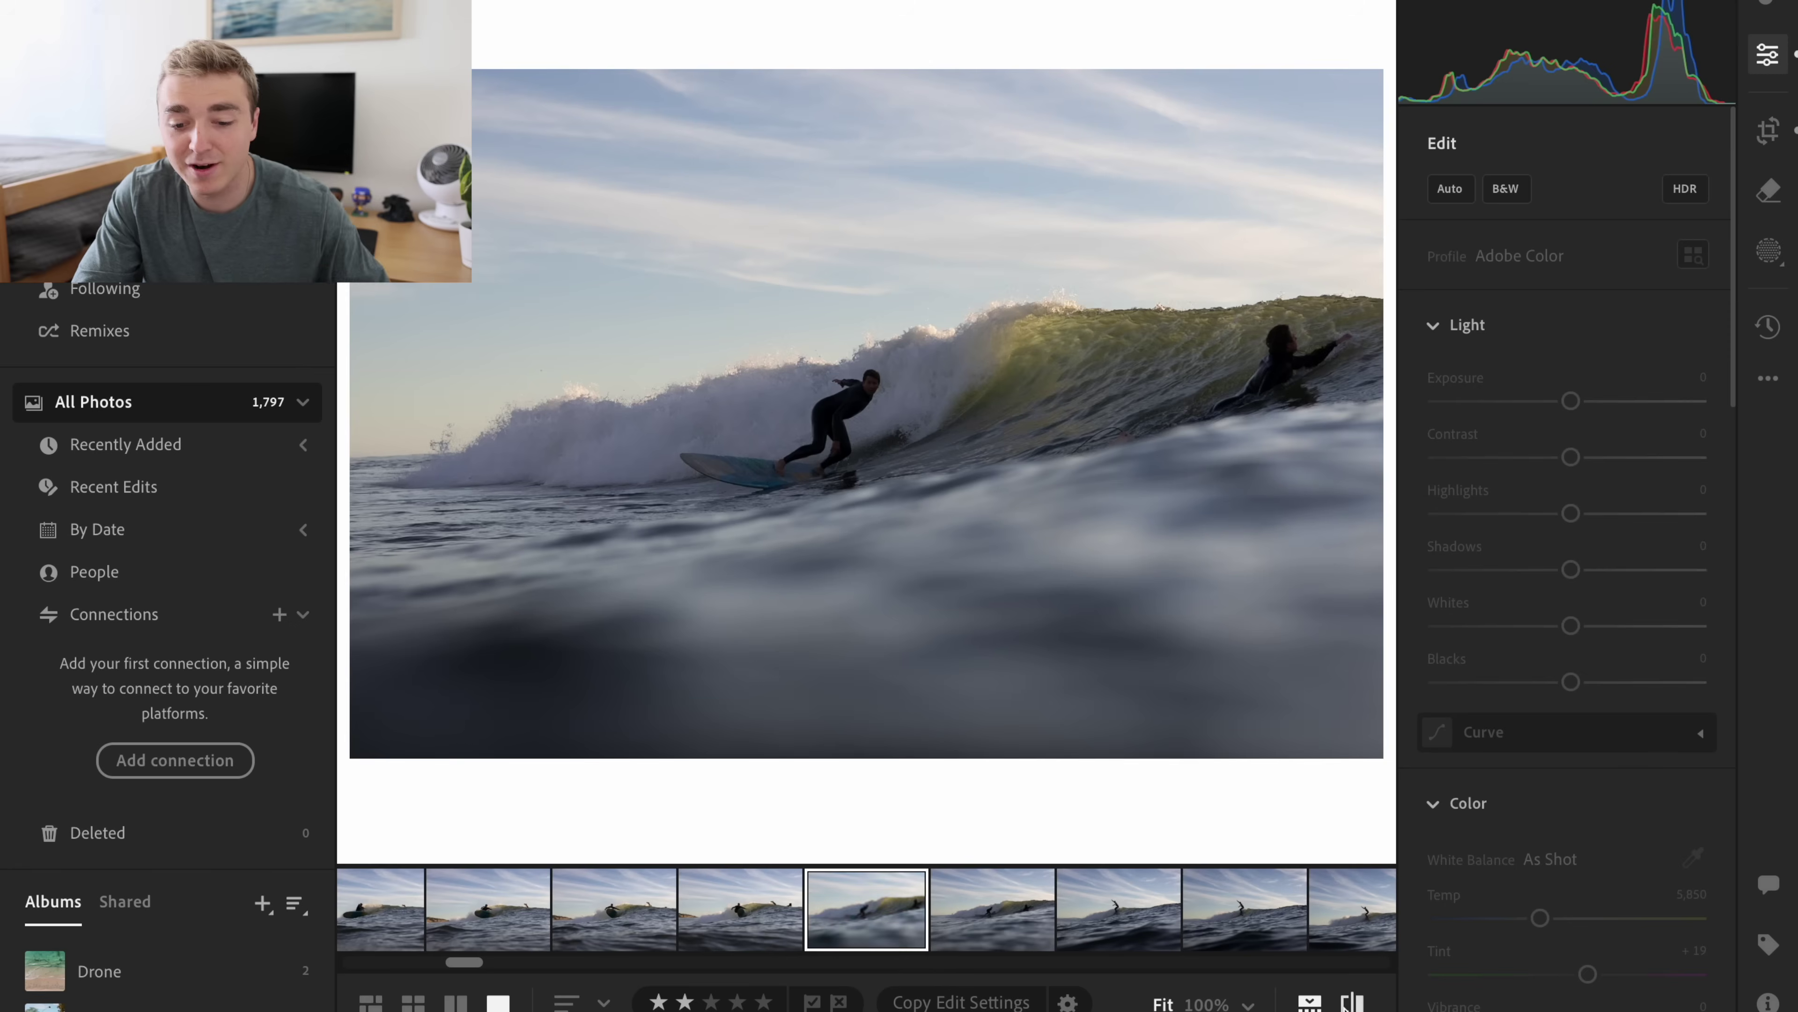
click(1346, 1006)
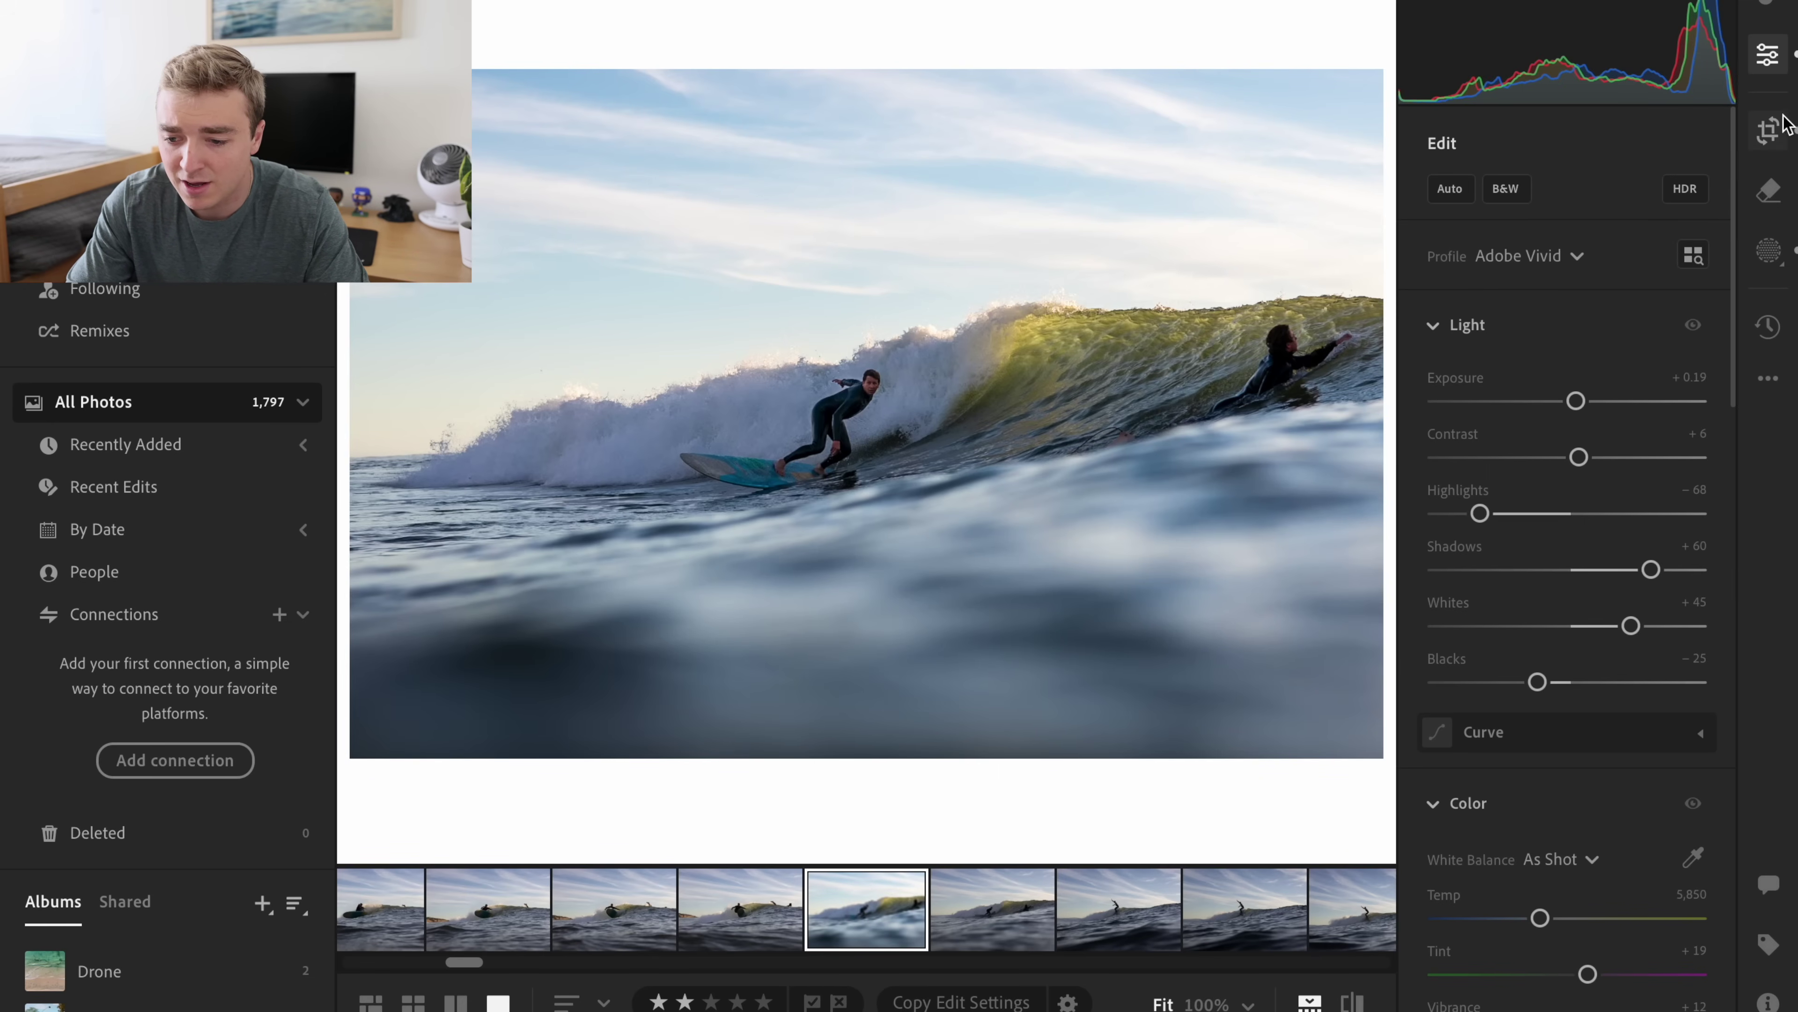
- Erase the second surfer and the trail behind on the wave face with a generative Remove selection
click(1767, 129)
click(1768, 190)
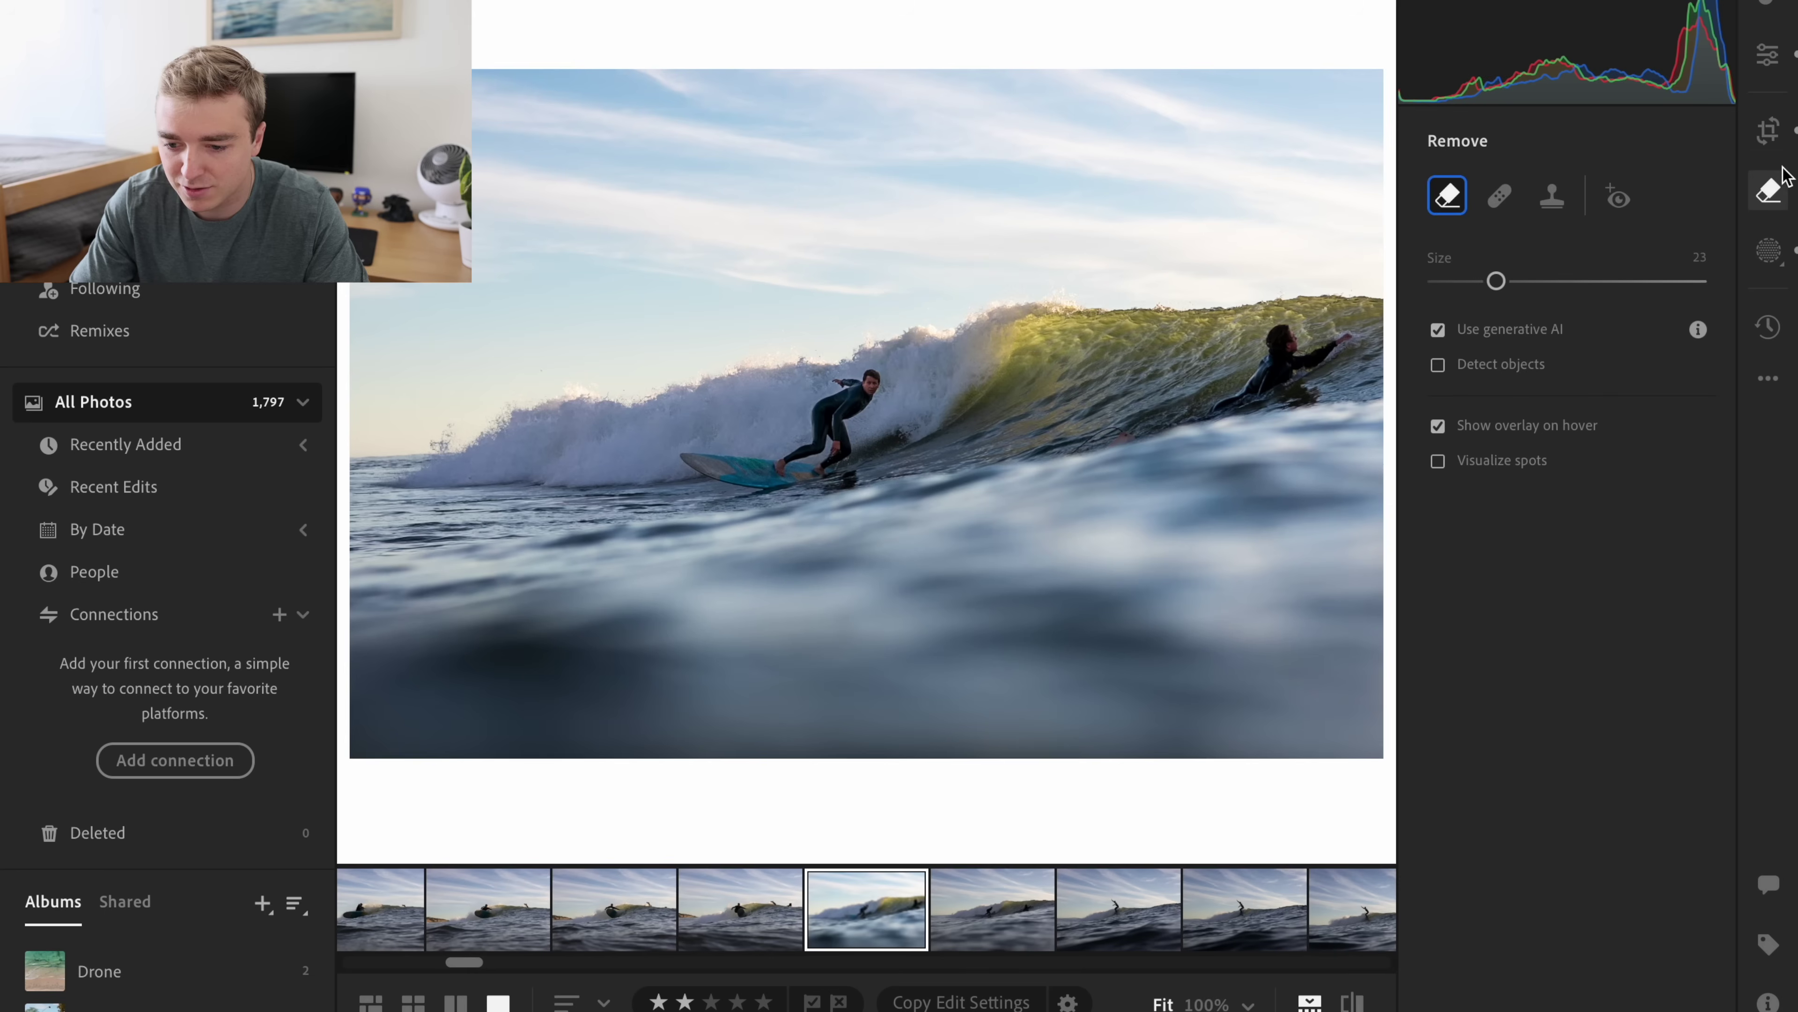
mouse_move(1293, 336)
mouse_down()
mouse_move(1265, 382)
mouse_move(1099, 442)
mouse_up()
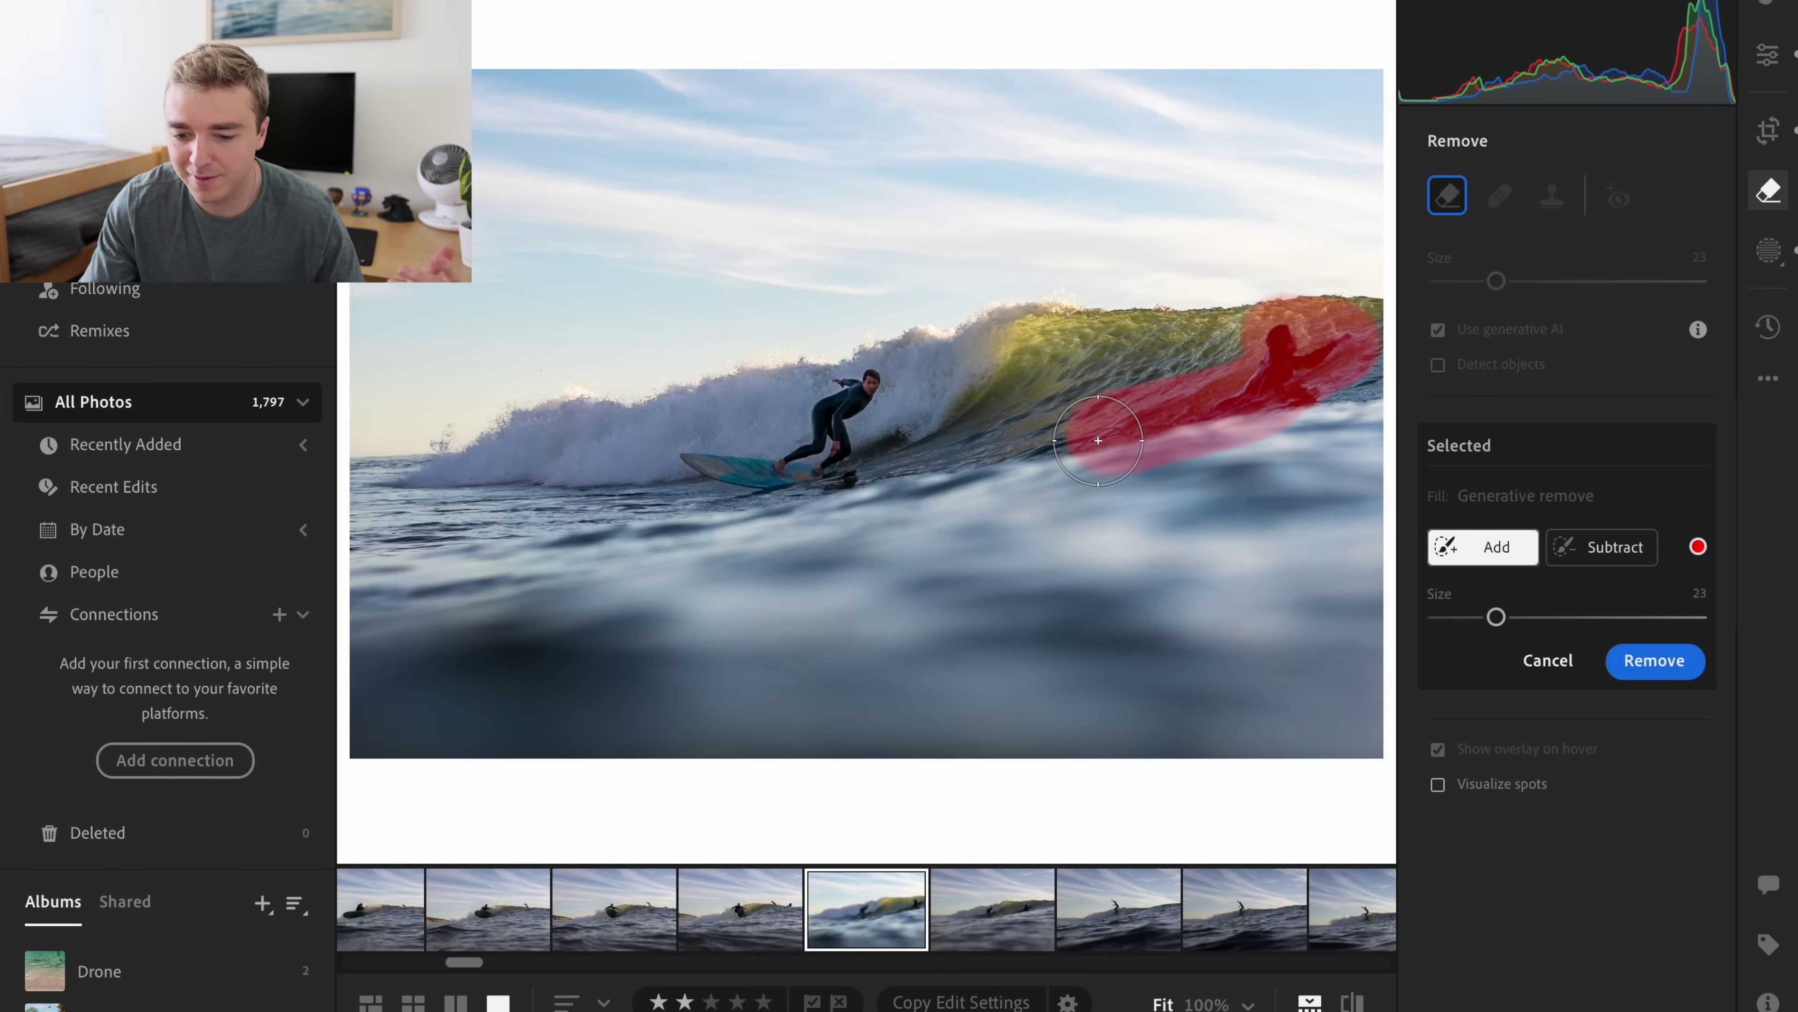
click(1605, 555)
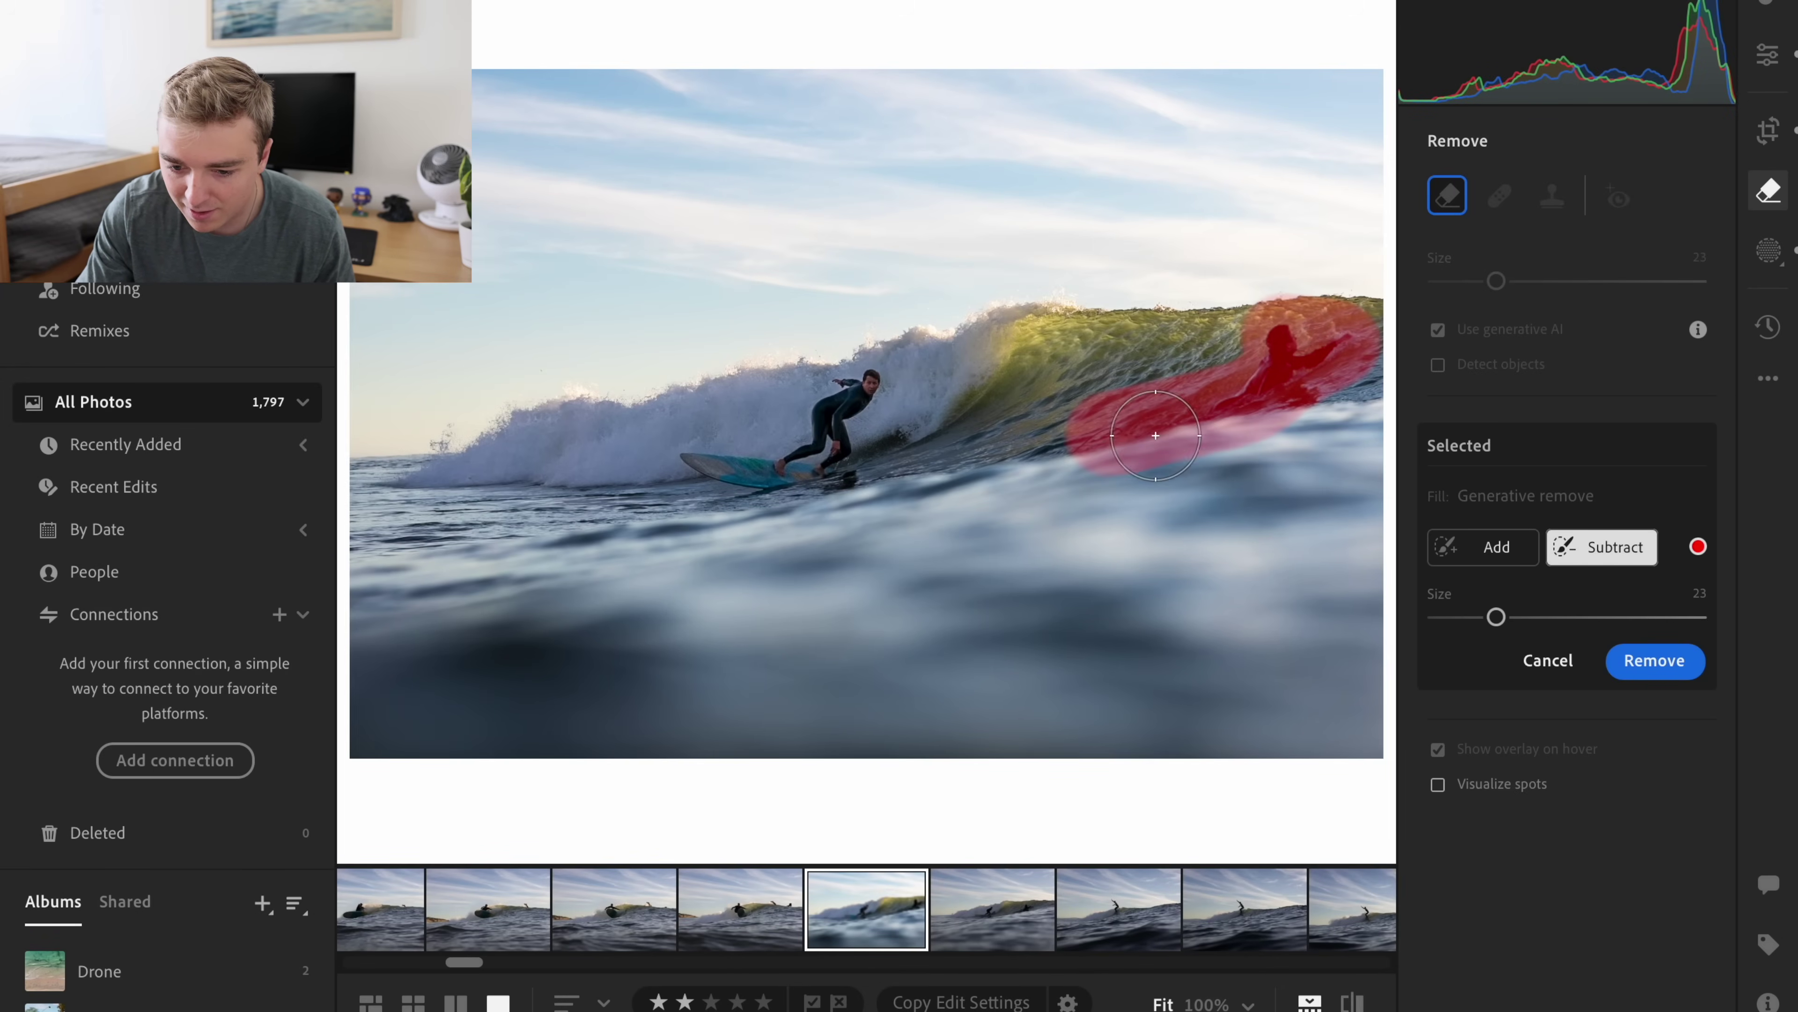
mouse_move(1095, 396)
mouse_down()
mouse_move(1202, 349)
mouse_move(1241, 282)
mouse_move(1312, 269)
mouse_move(1377, 304)
mouse_up()
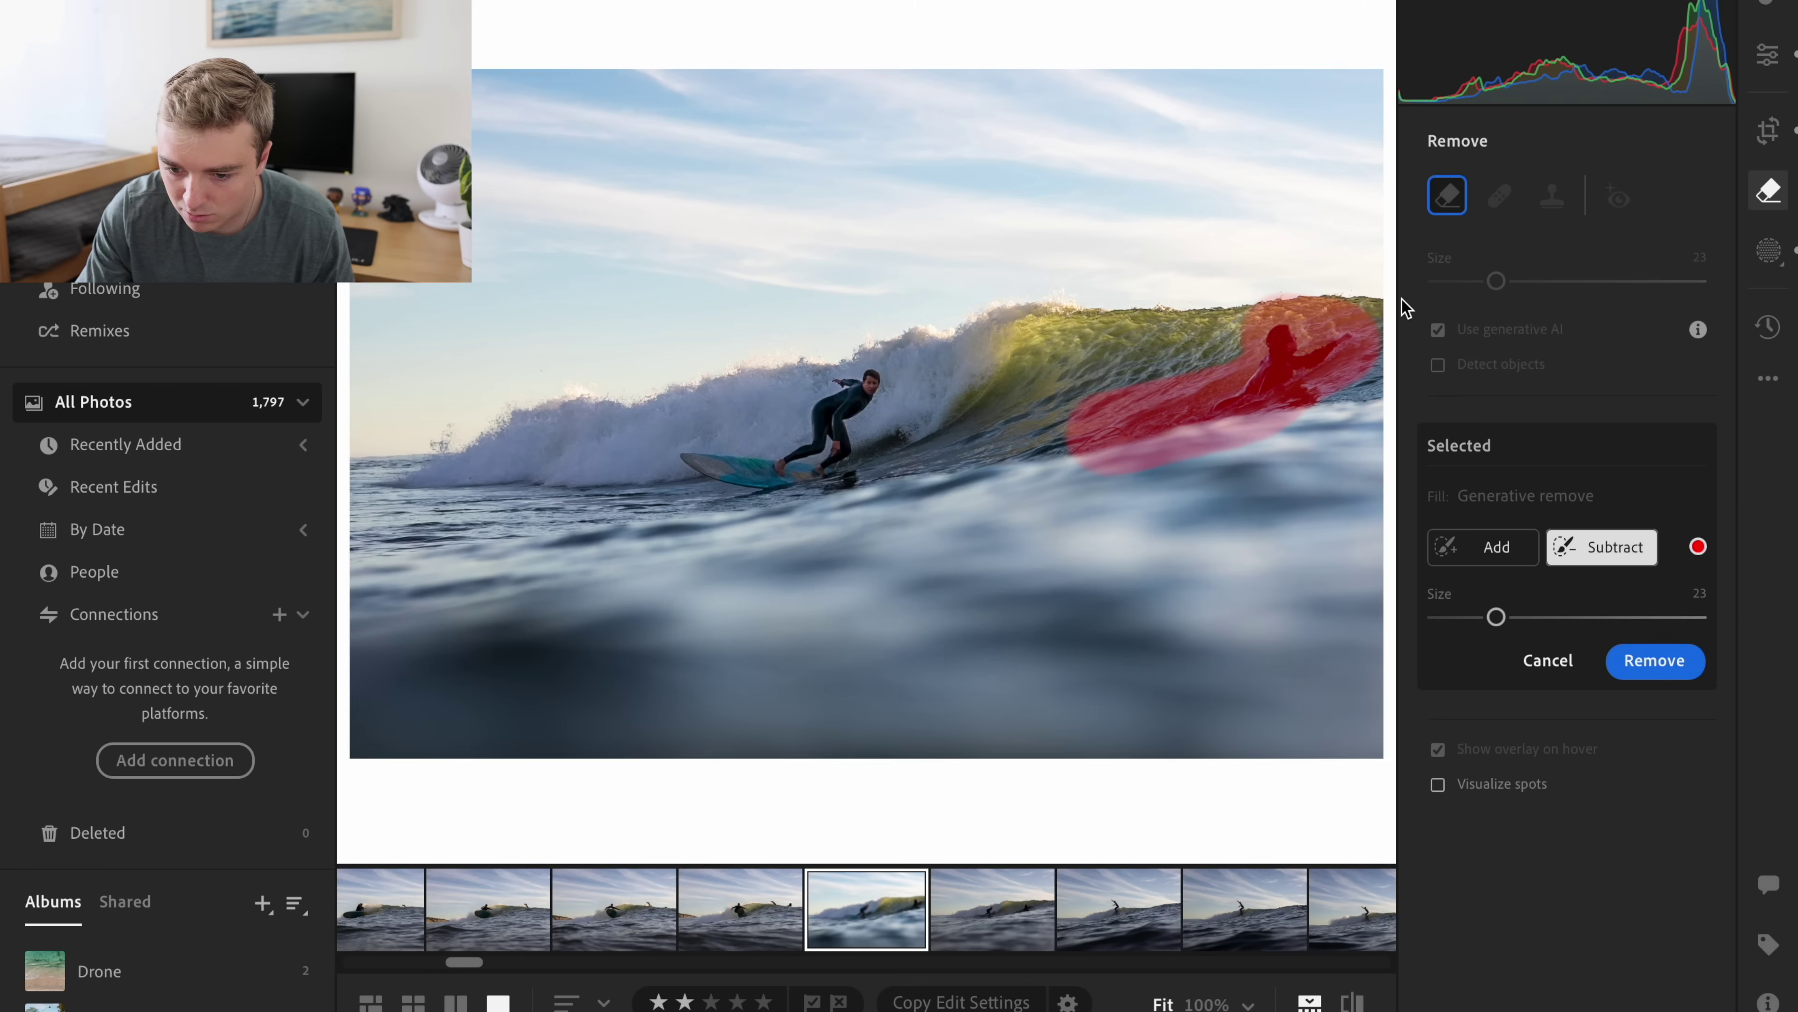
click(1448, 546)
drag(1309, 357, 1288, 345)
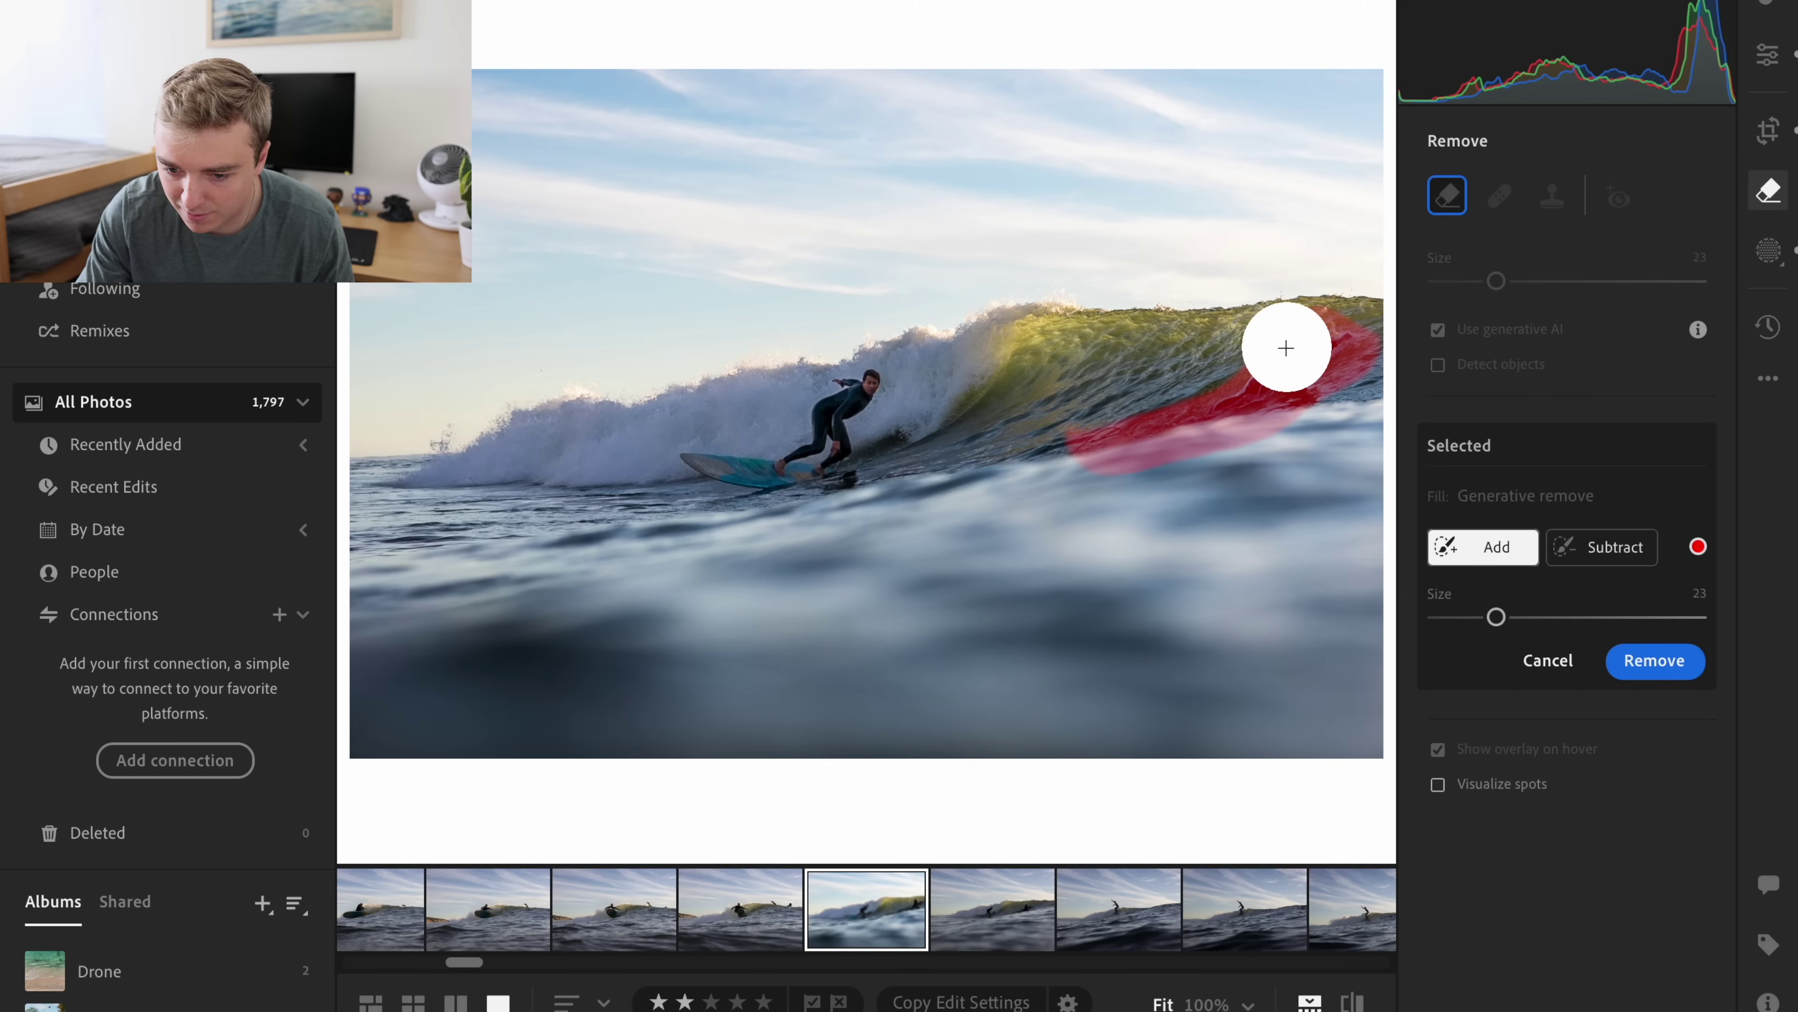
click(1628, 659)
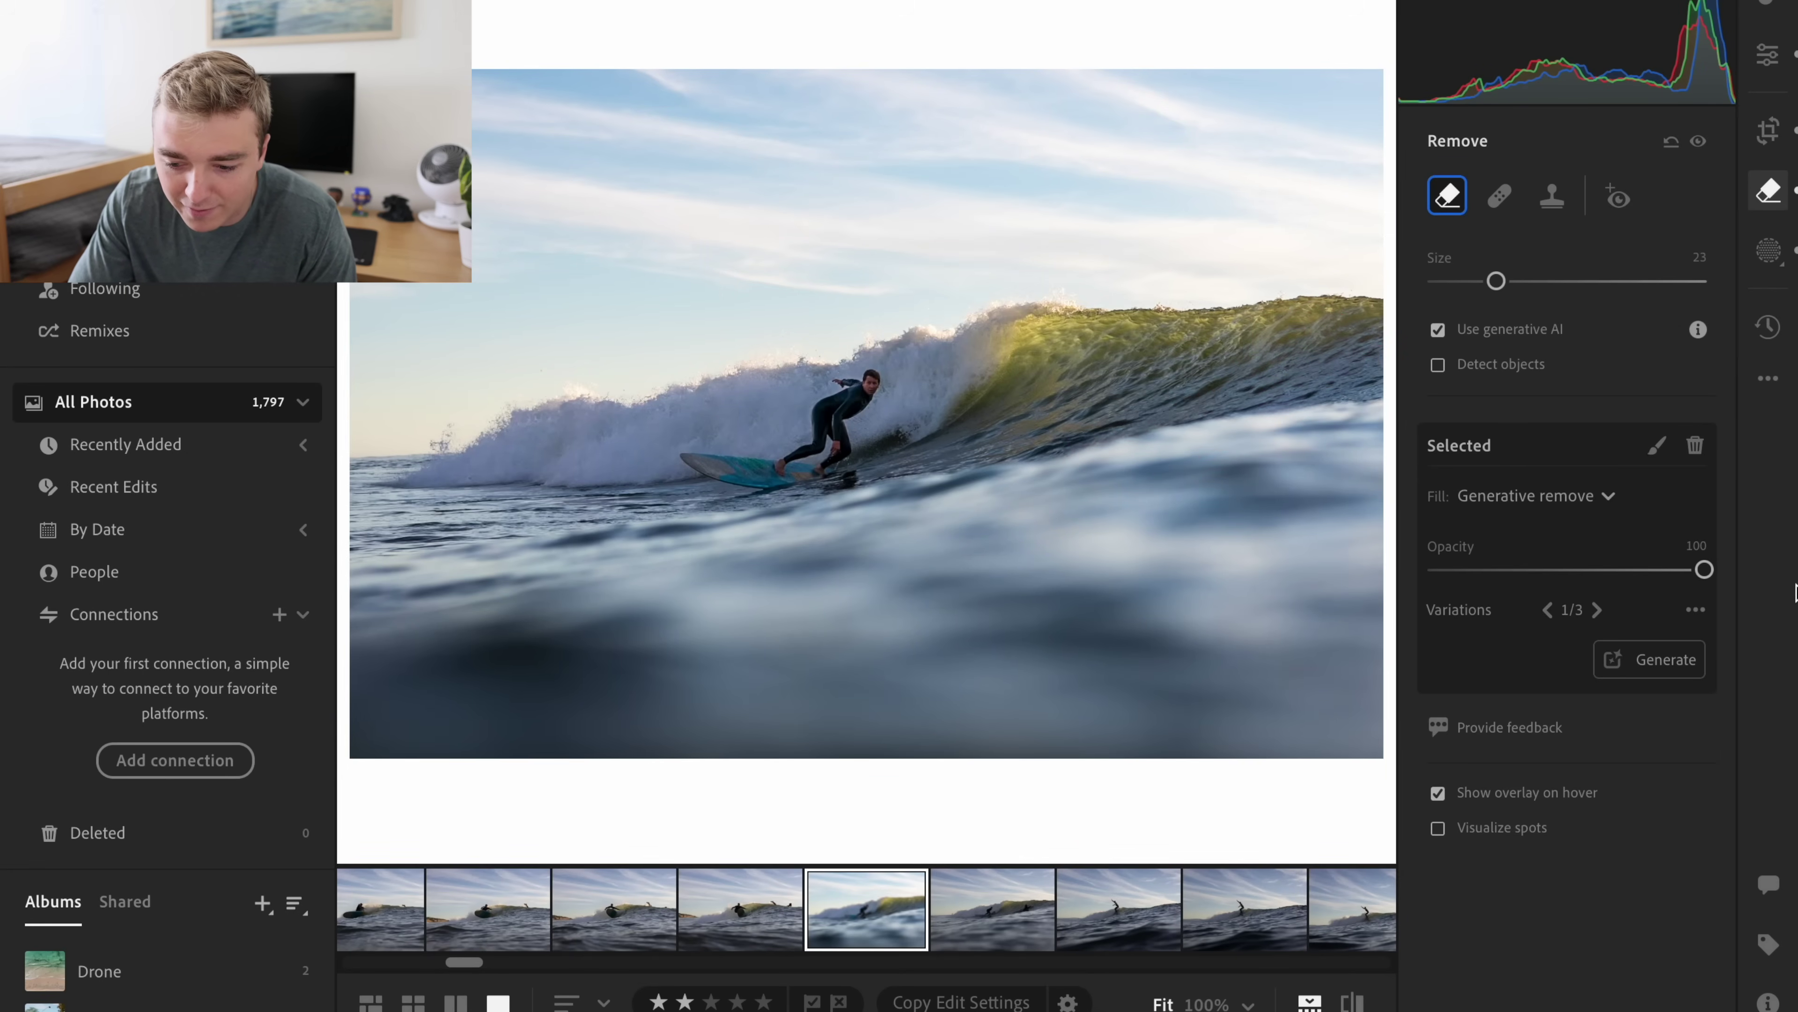
- Set the photo's white balance Temp to 5,978 and its overall Saturation to +25
click(1770, 55)
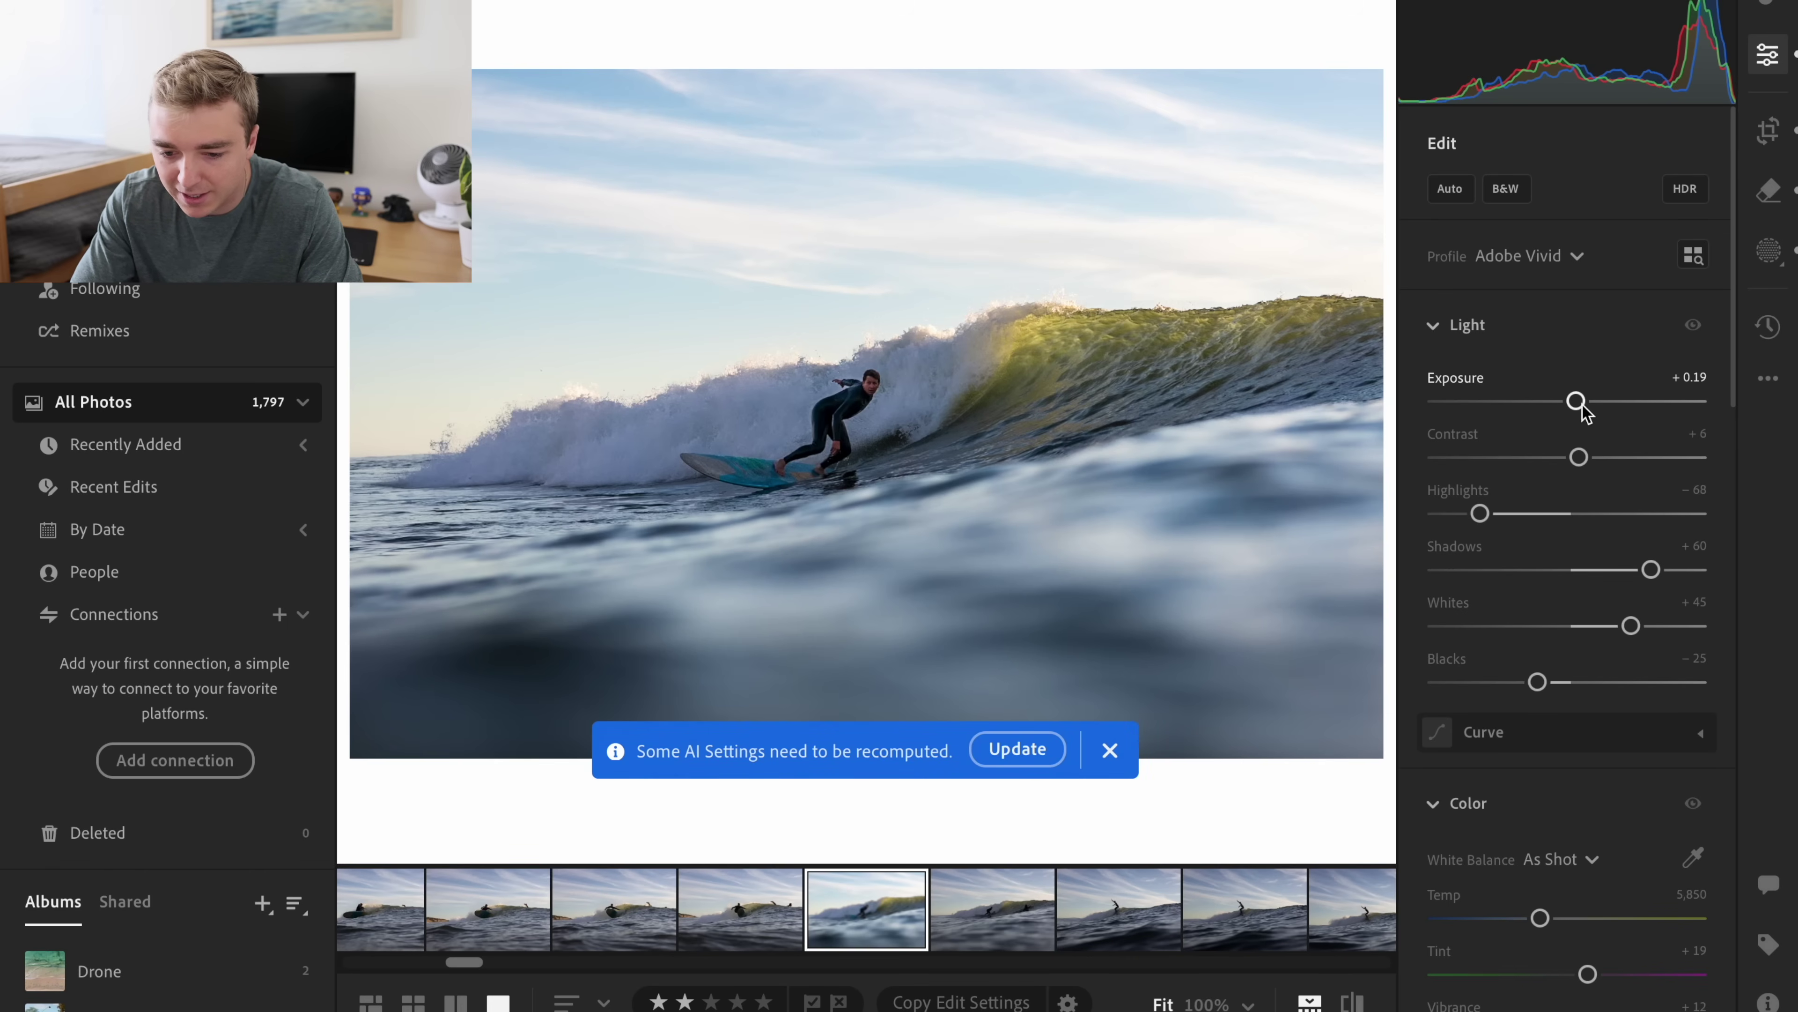
scroll(1579, 482, down, 6)
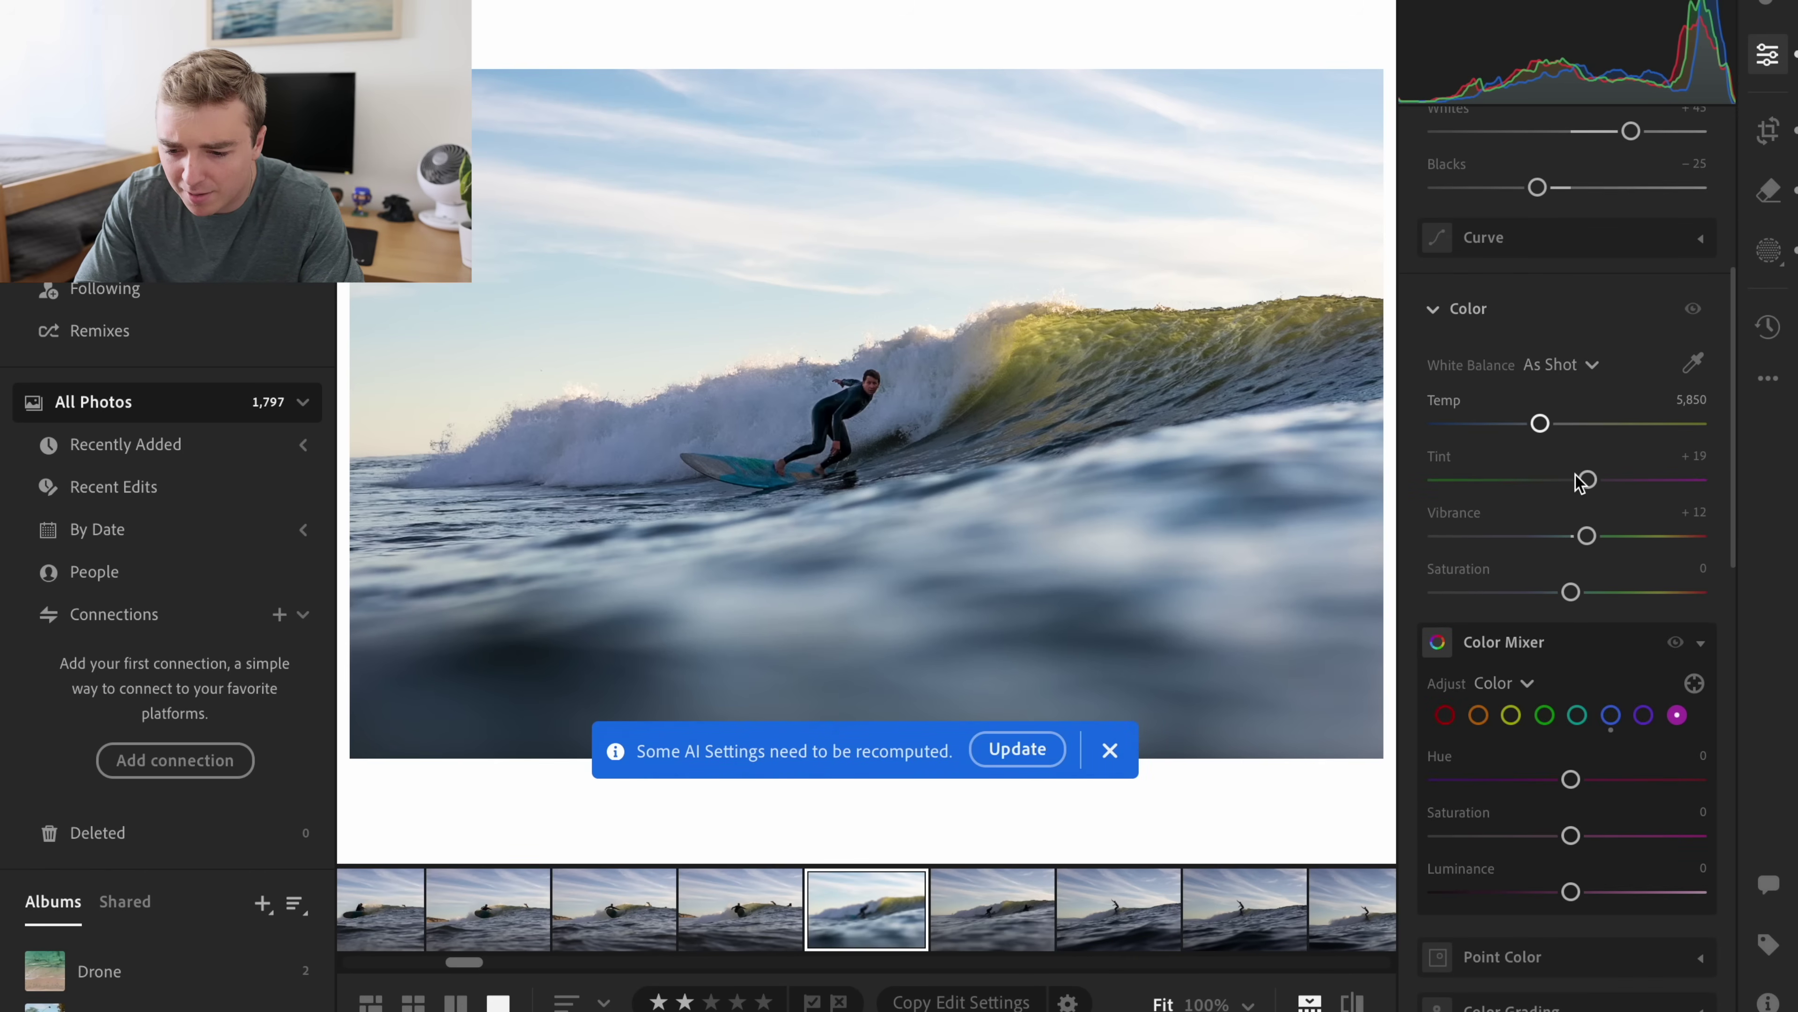
mouse_move(1539, 429)
mouse_down()
mouse_move(1575, 435)
mouse_move(1539, 438)
mouse_up()
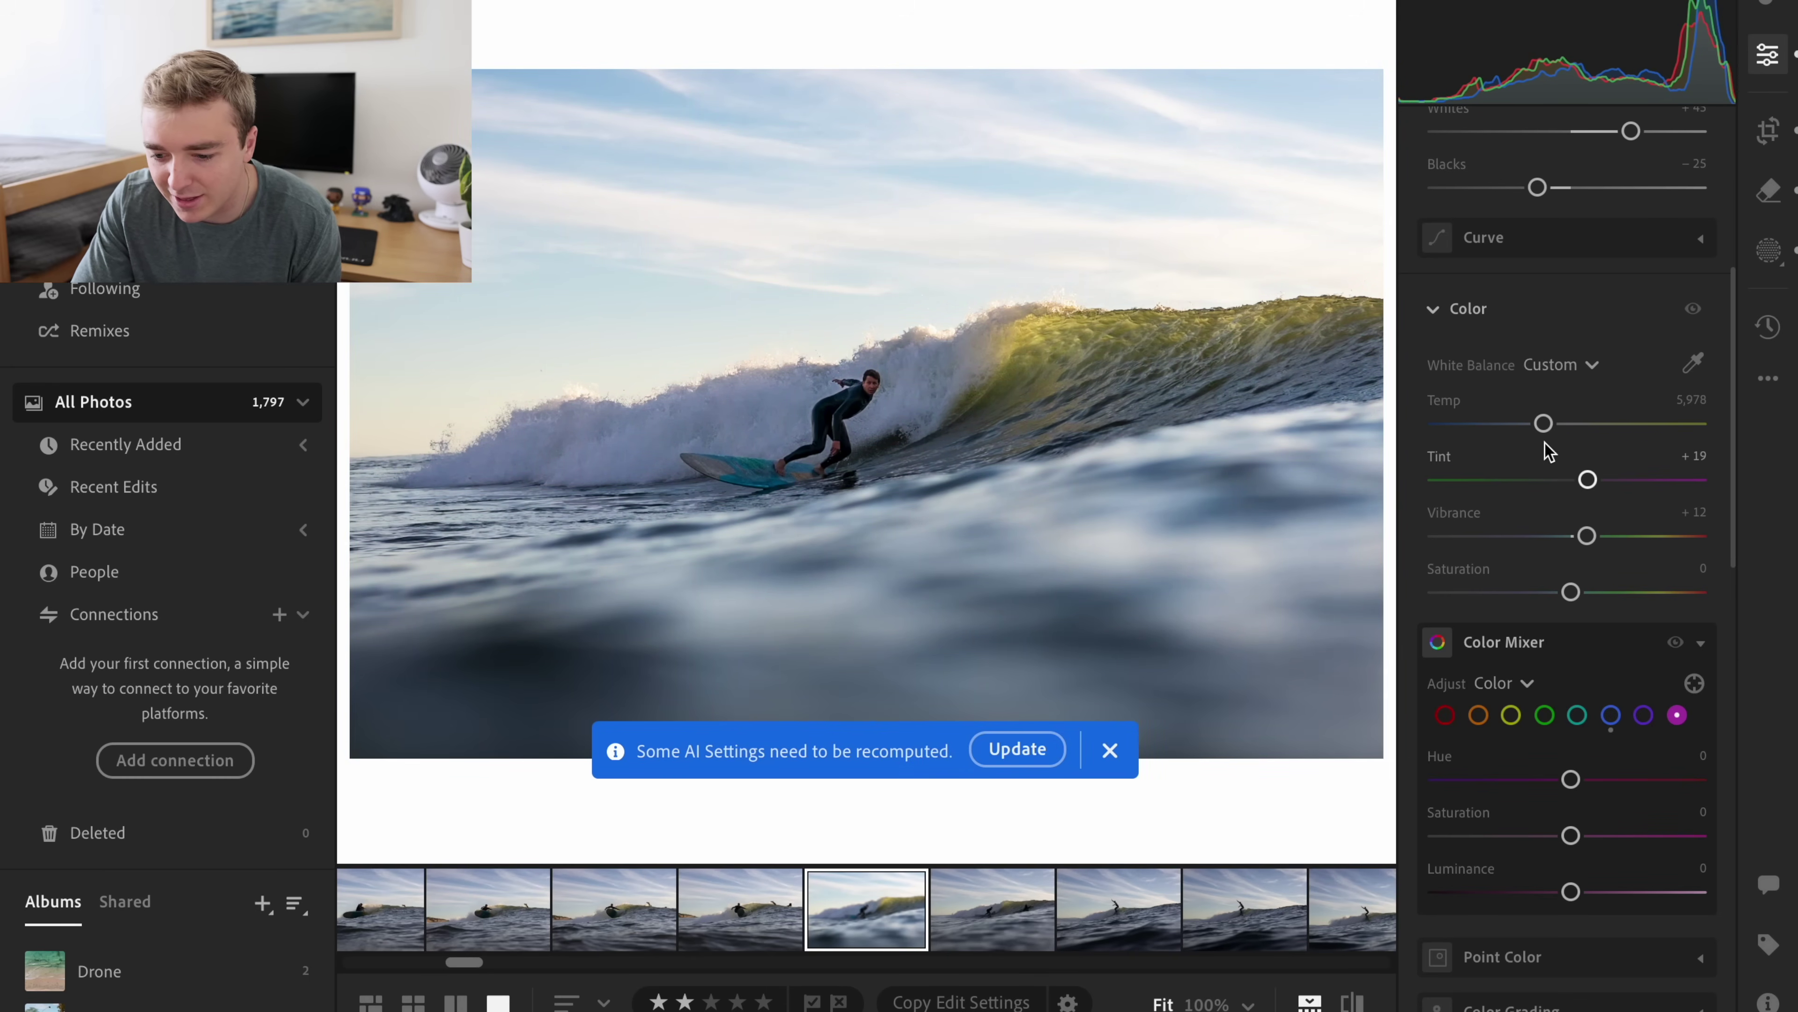
drag(1572, 594, 1610, 604)
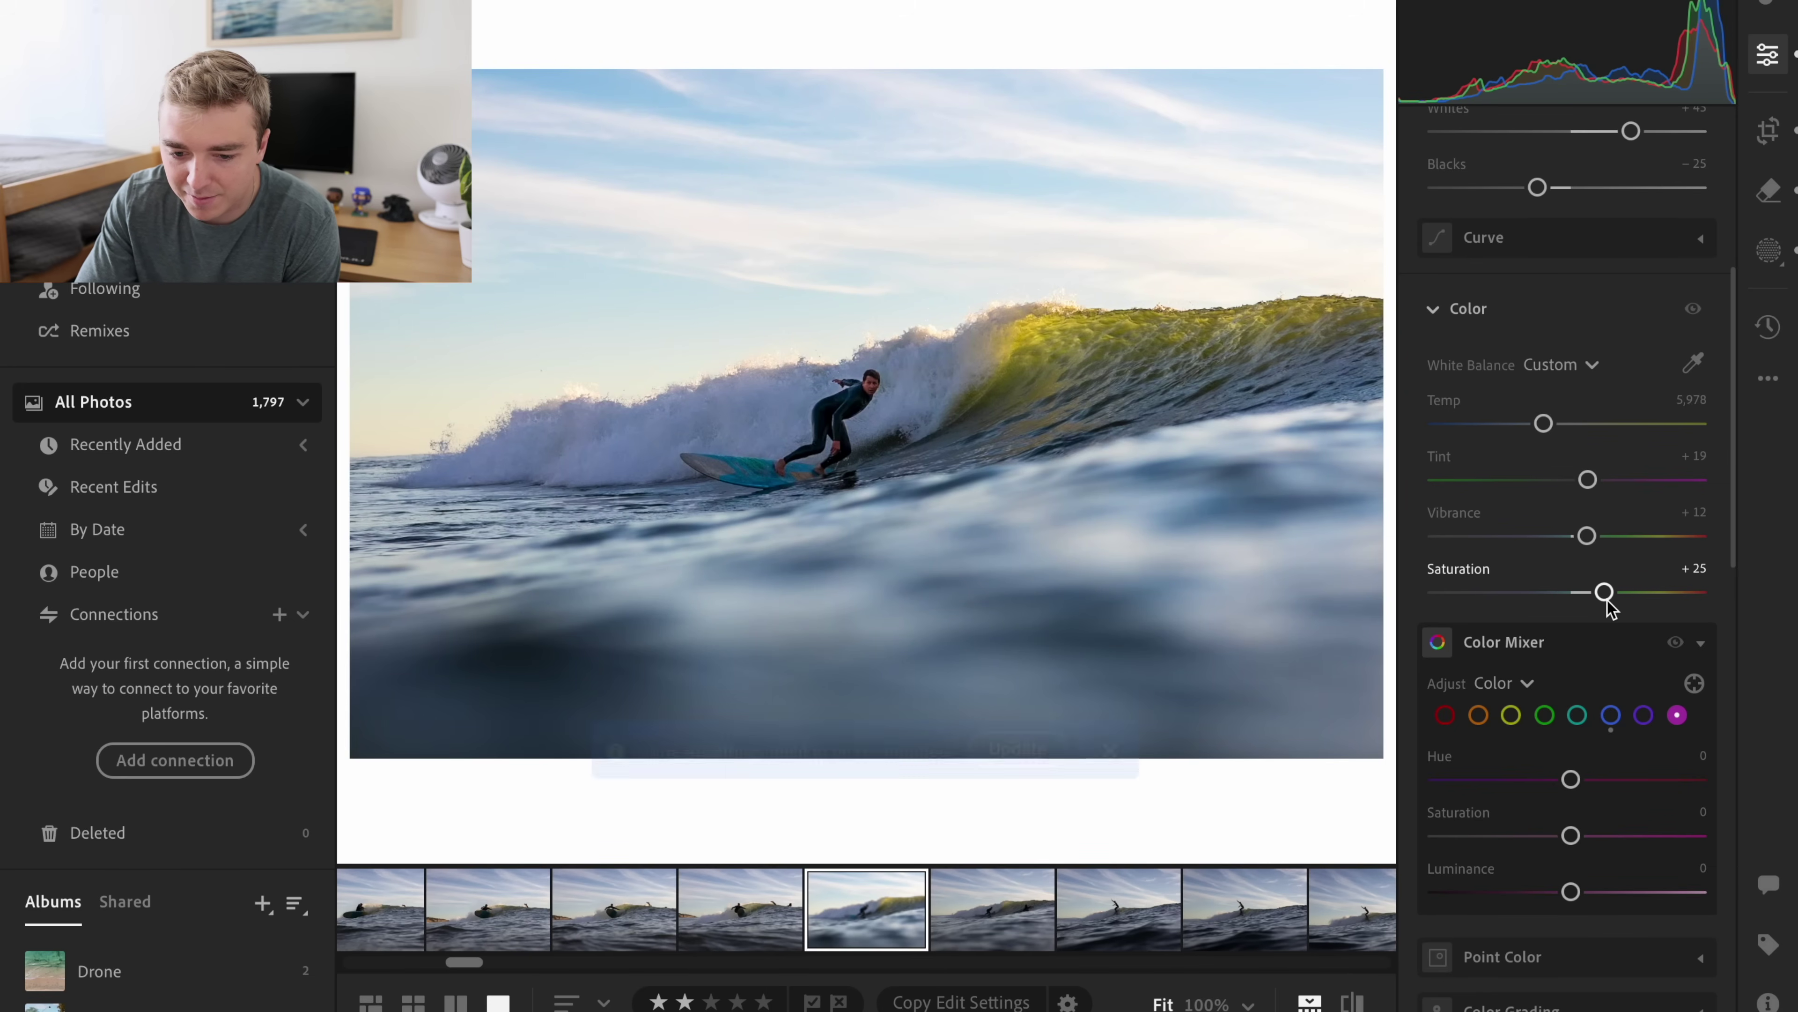
- In the Color Mixer, lower the greens' Saturation, adjust the yellows, and set the blues' Luminance to -5
scroll(1606, 602, down, 2)
click(1546, 632)
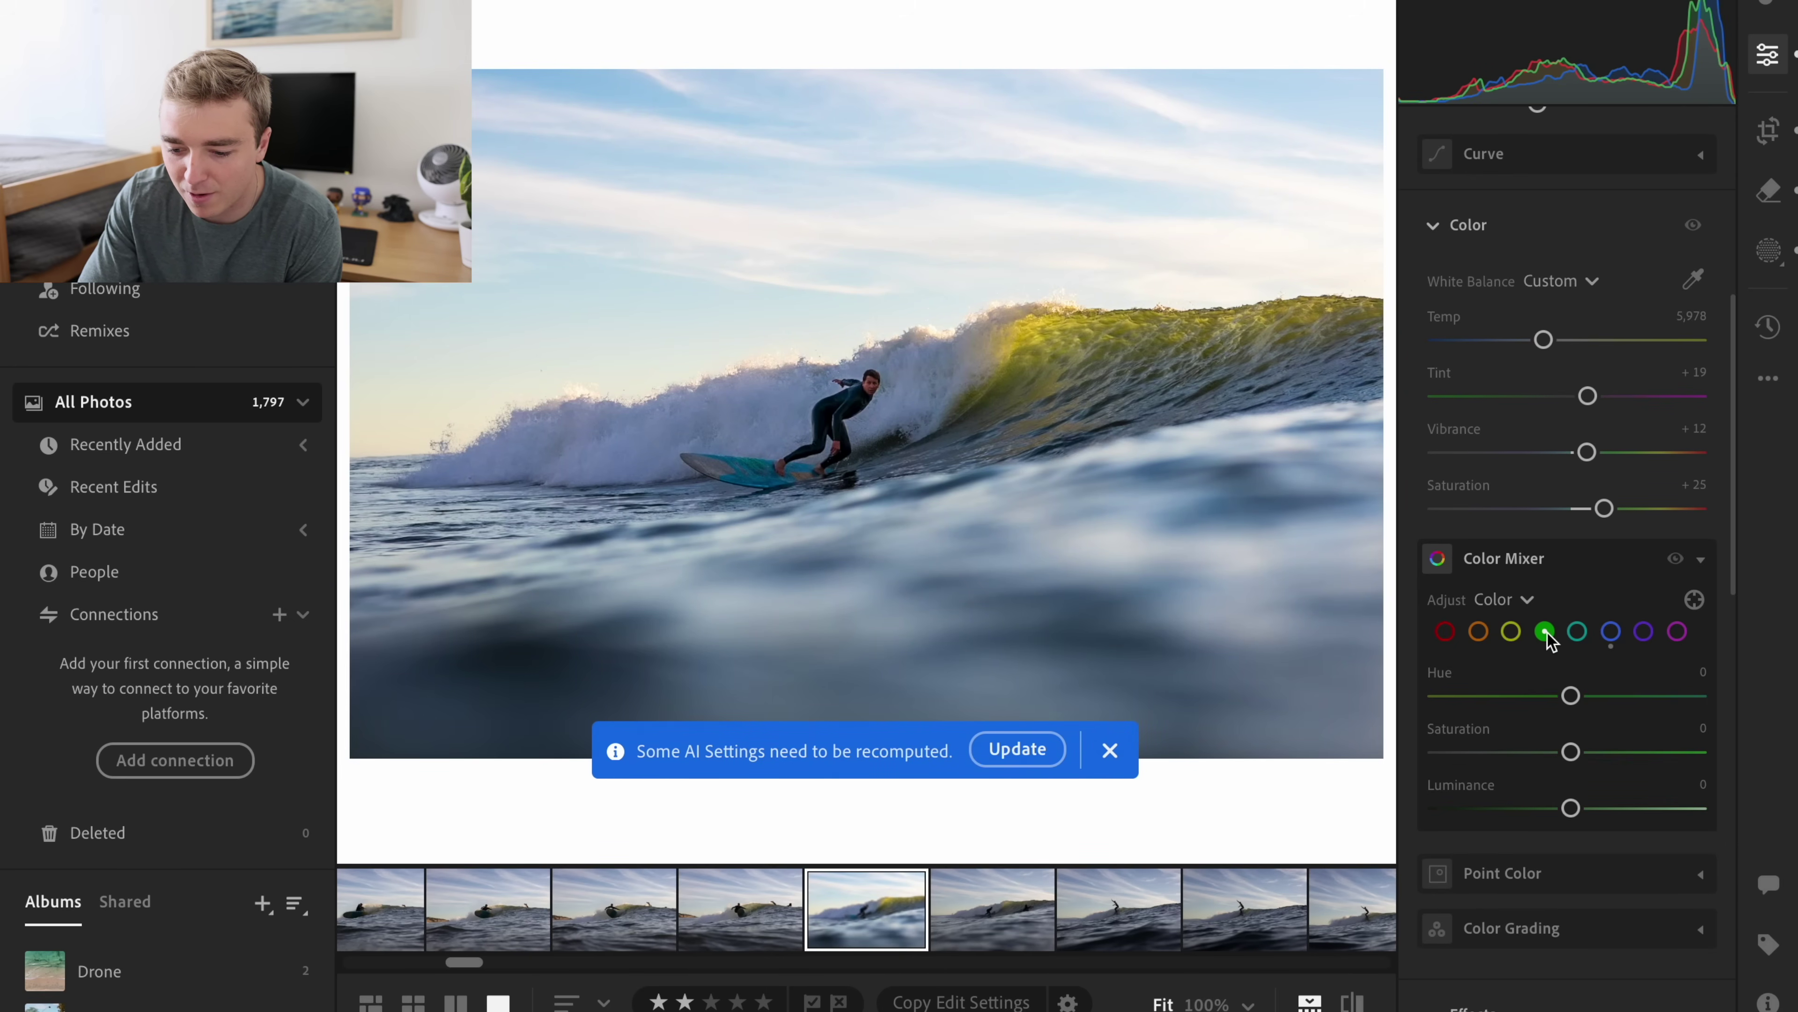
mouse_move(1571, 750)
mouse_down()
mouse_move(1506, 752)
mouse_move(1585, 751)
mouse_move(1542, 751)
mouse_up()
click(1511, 632)
click(1610, 631)
mouse_move(1573, 822)
mouse_down()
mouse_move(1537, 822)
mouse_move(1637, 825)
mouse_move(1569, 825)
mouse_up()
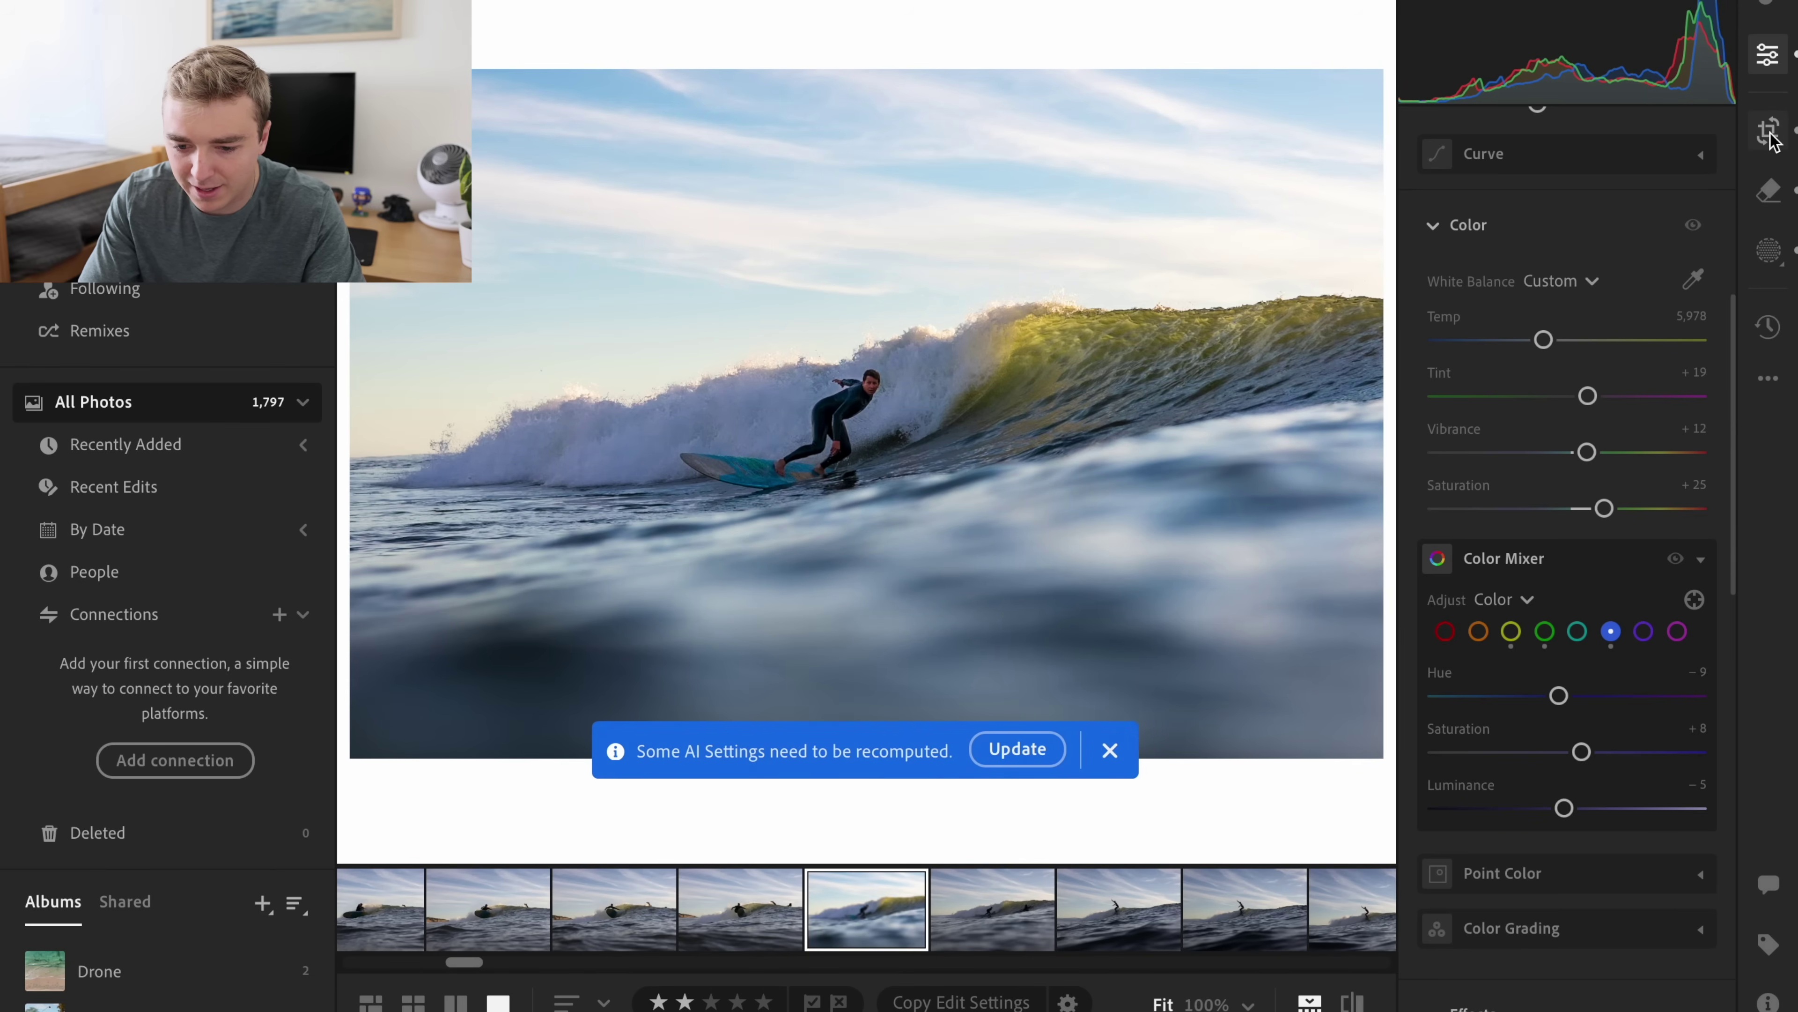
- Set the oranges' Saturation to -24 in the Color Mixer while checking the surfer's skin tones up close
click(1478, 630)
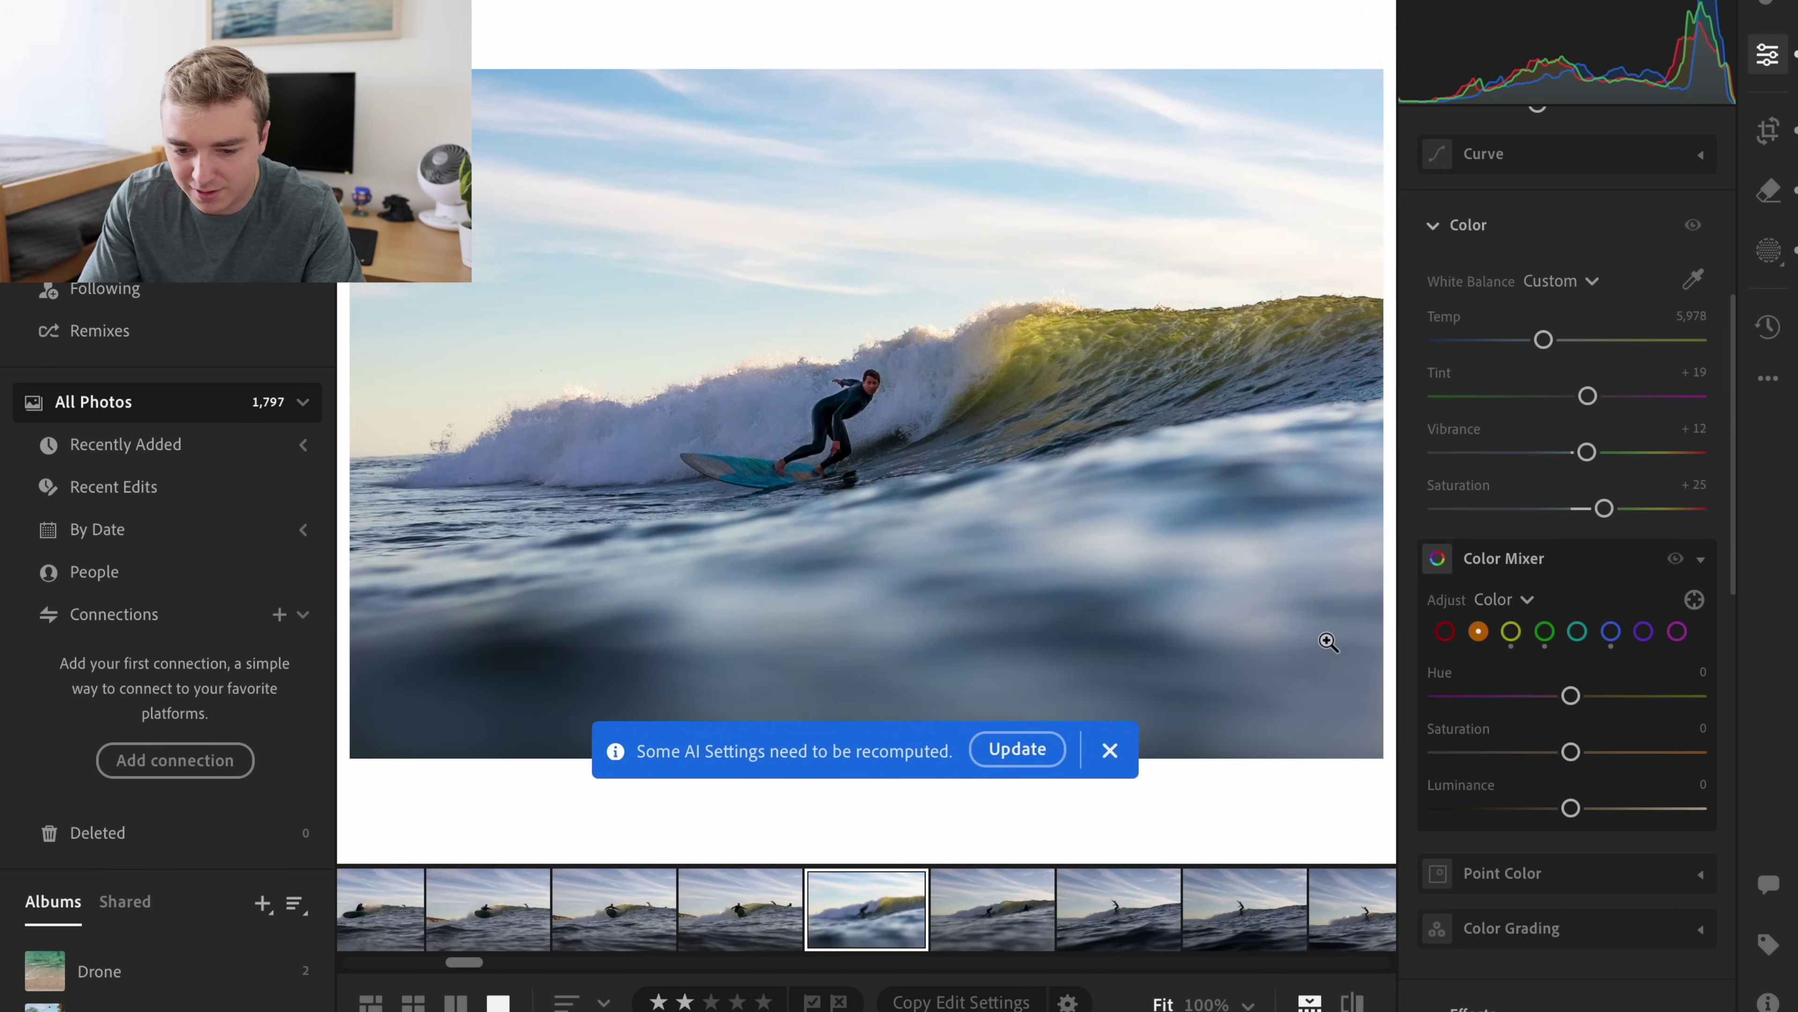
click(814, 413)
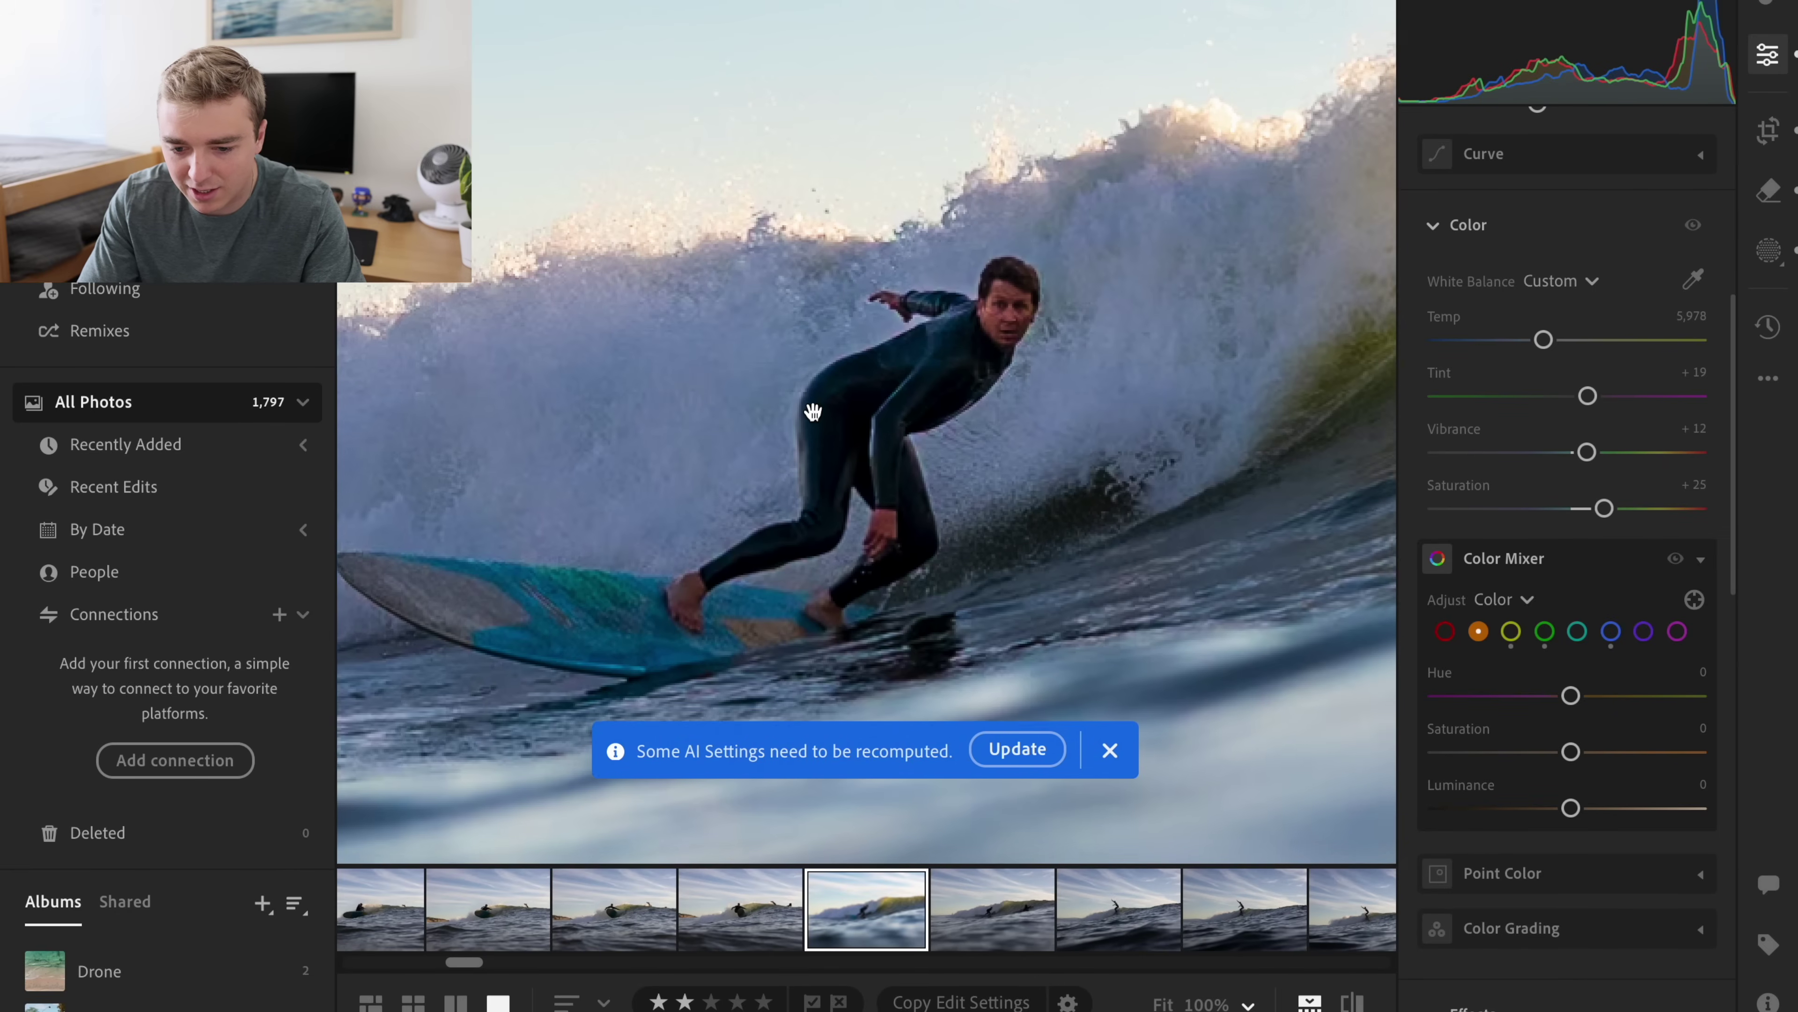
mouse_move(1566, 751)
mouse_down()
mouse_move(1531, 751)
mouse_move(1586, 751)
mouse_move(1534, 764)
mouse_up()
click(1026, 504)
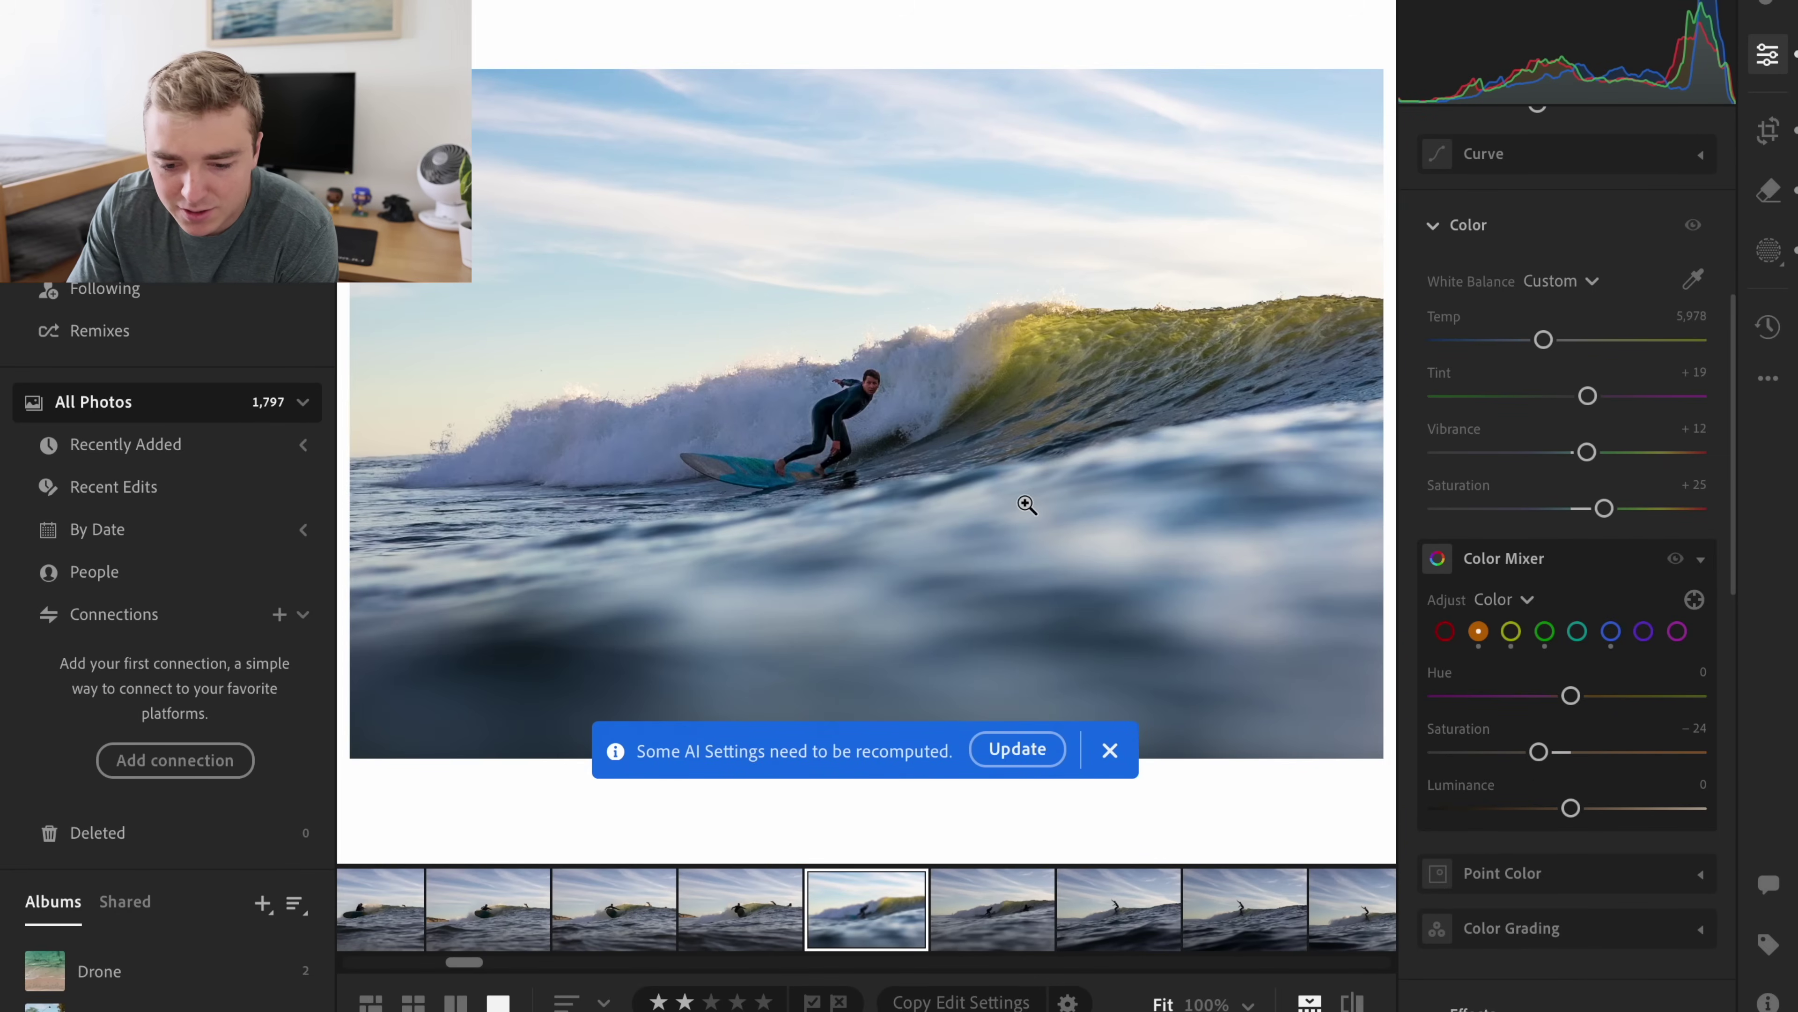
- Crop the photo tighter around the remaining surfer at 3 x 2 and raise Shadows to +73
click(1770, 126)
drag(874, 152, 871, 207)
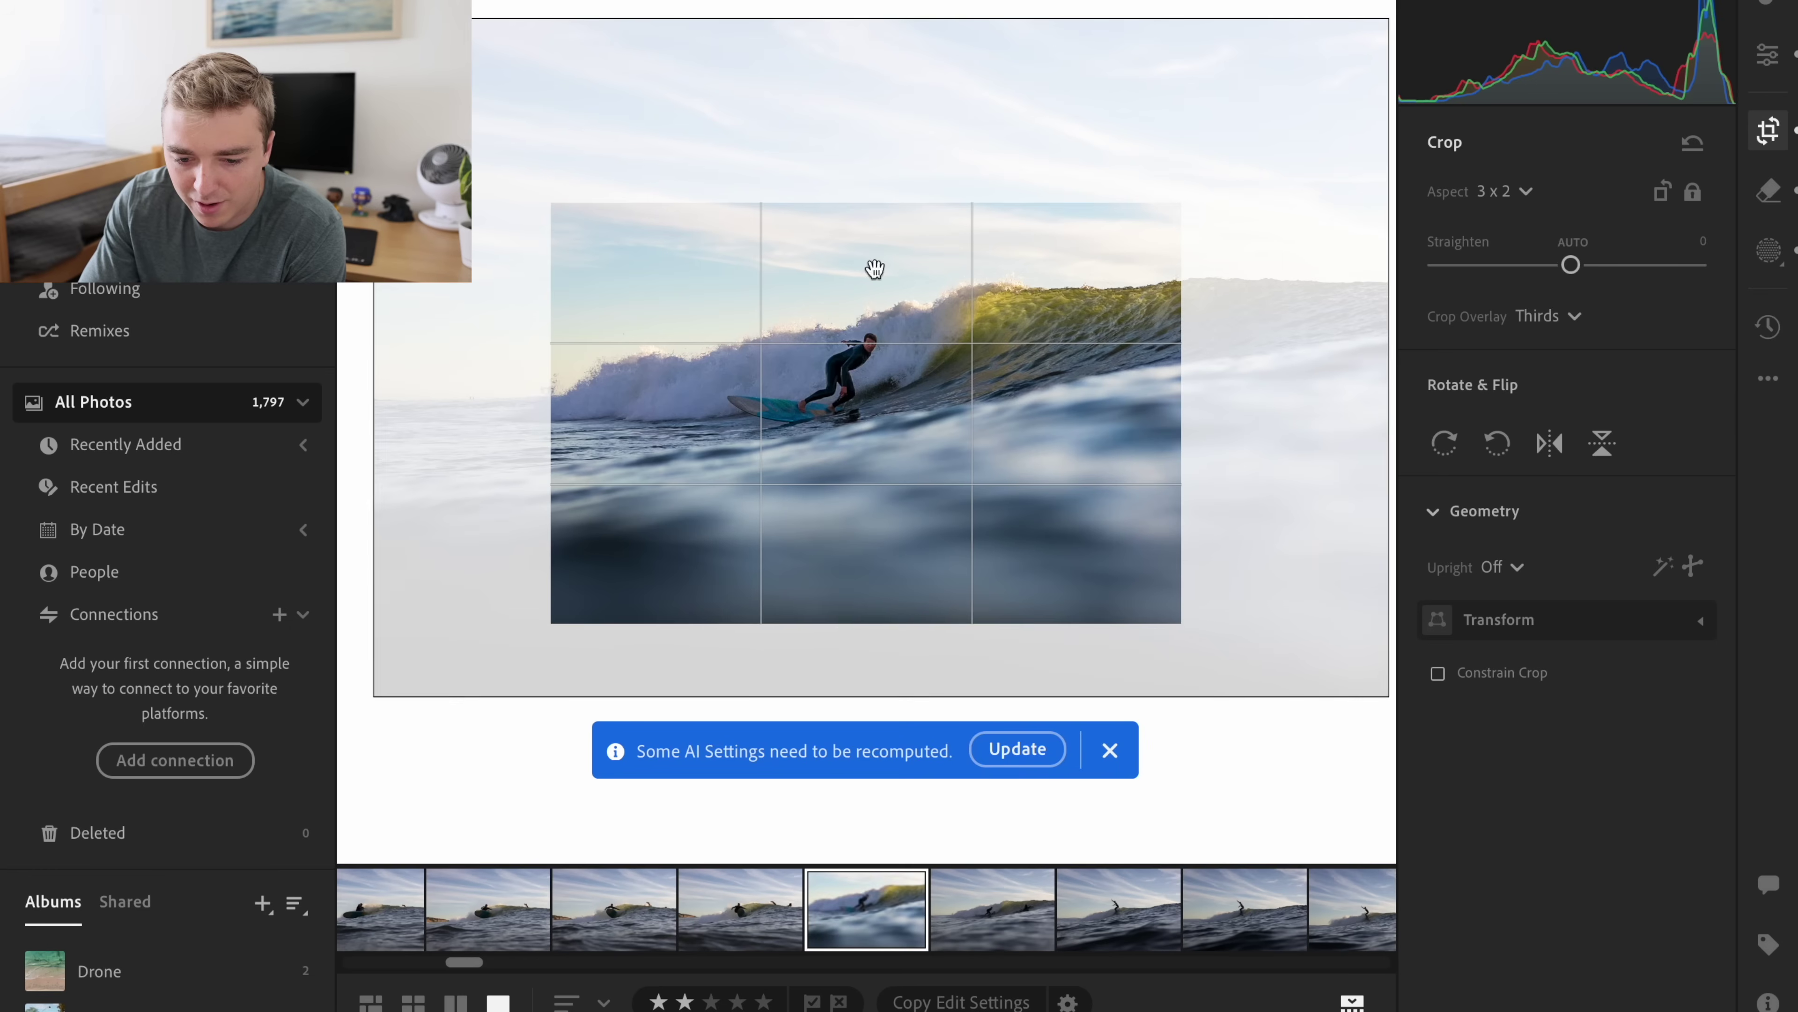
key(Return)
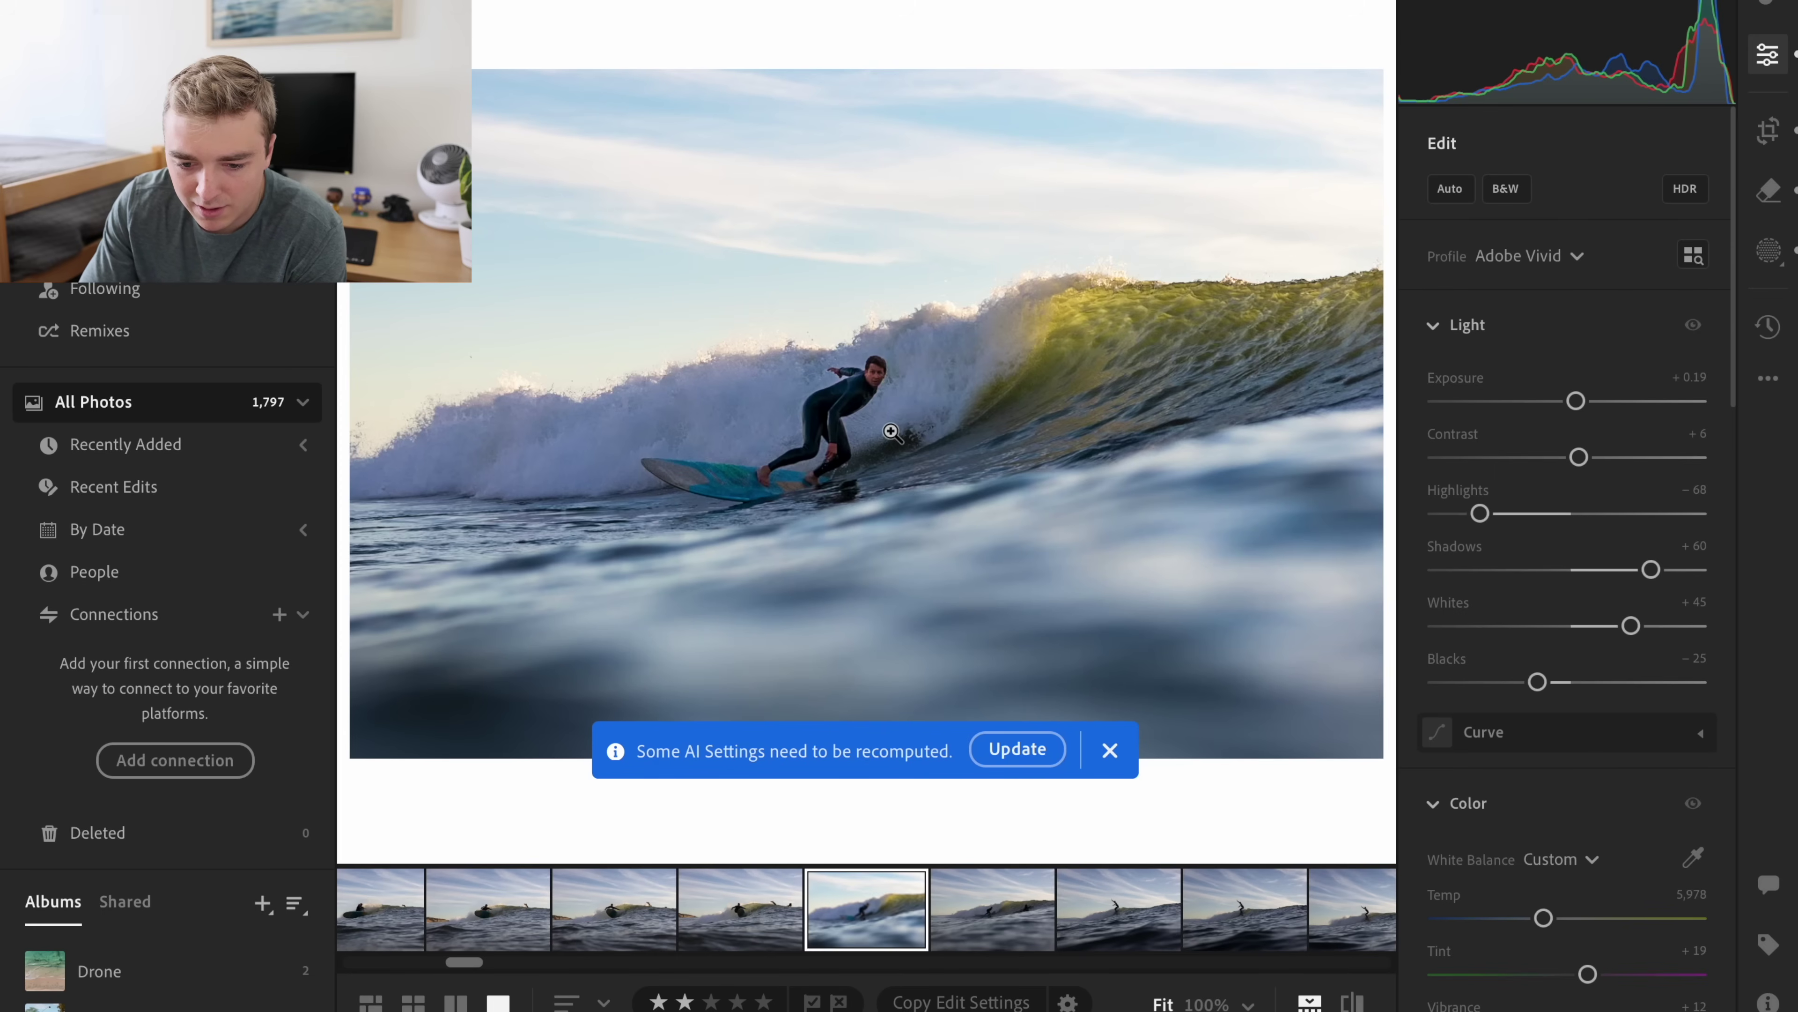
drag(1651, 569, 1669, 570)
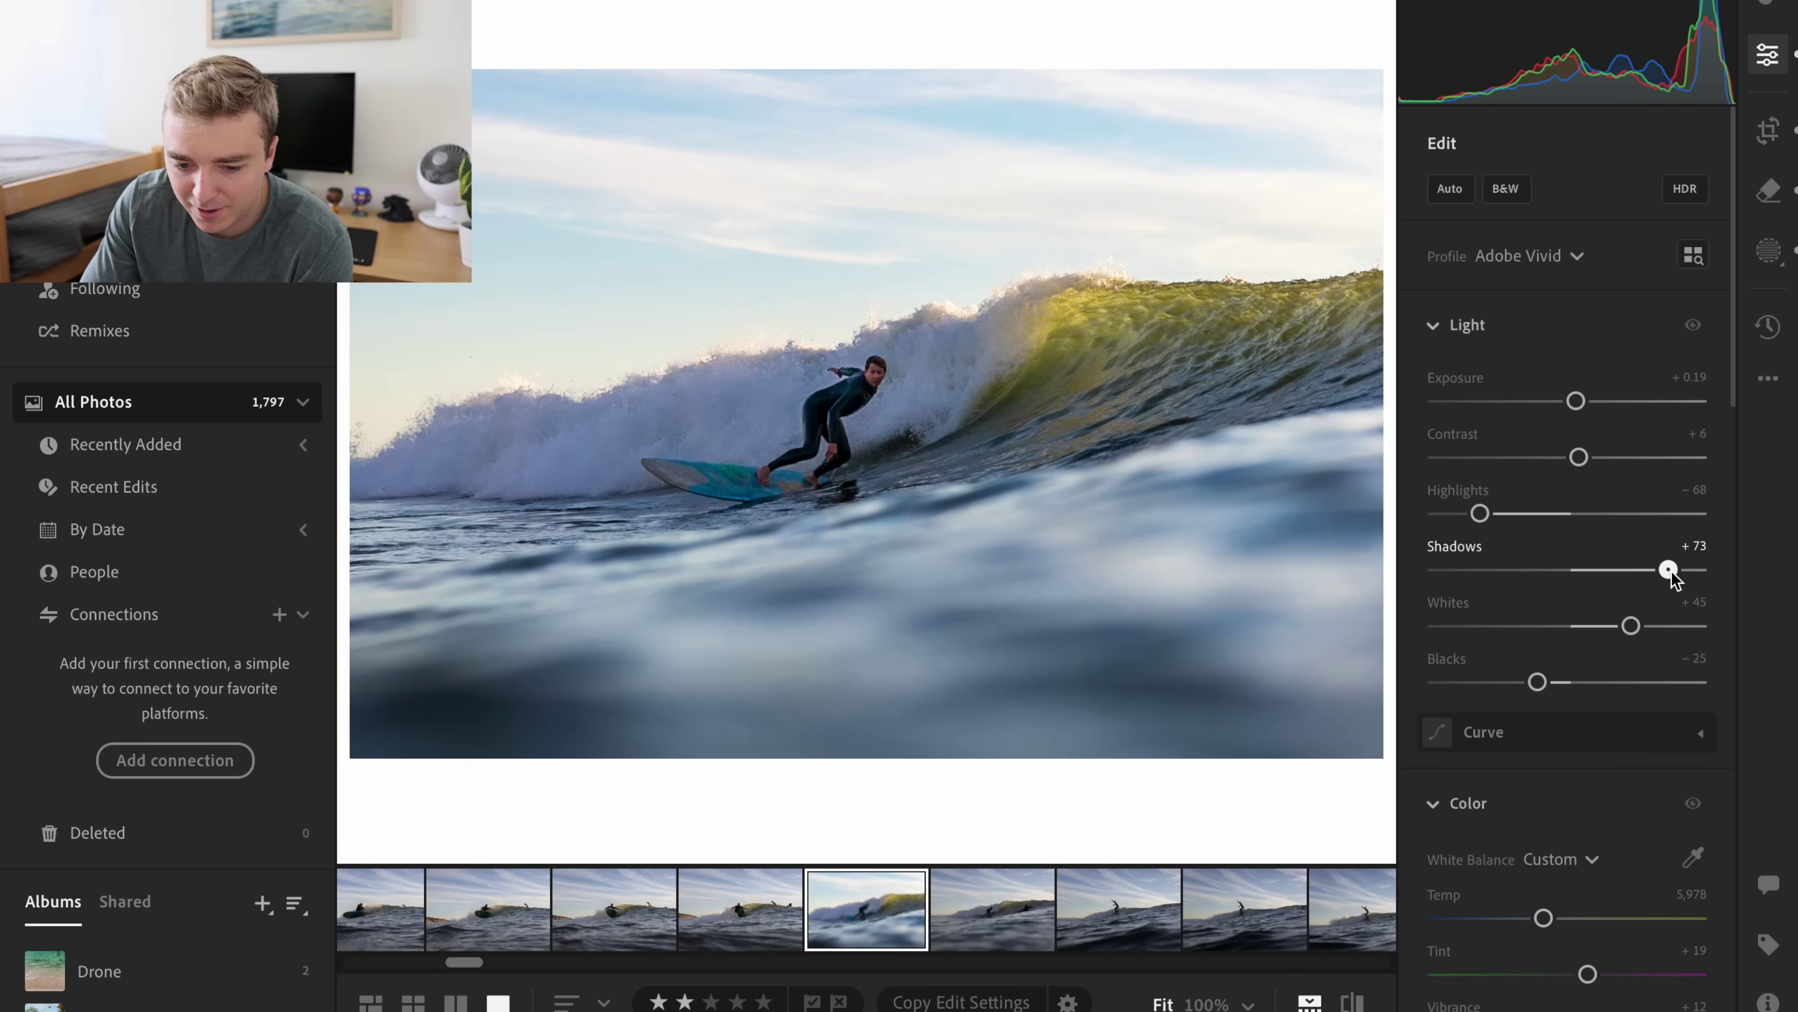
- Set Sharpening to 60, noise reduction Luminance to 30 and Color to 30, and dismiss the AI settings notice
scroll(1672, 576, down, 10)
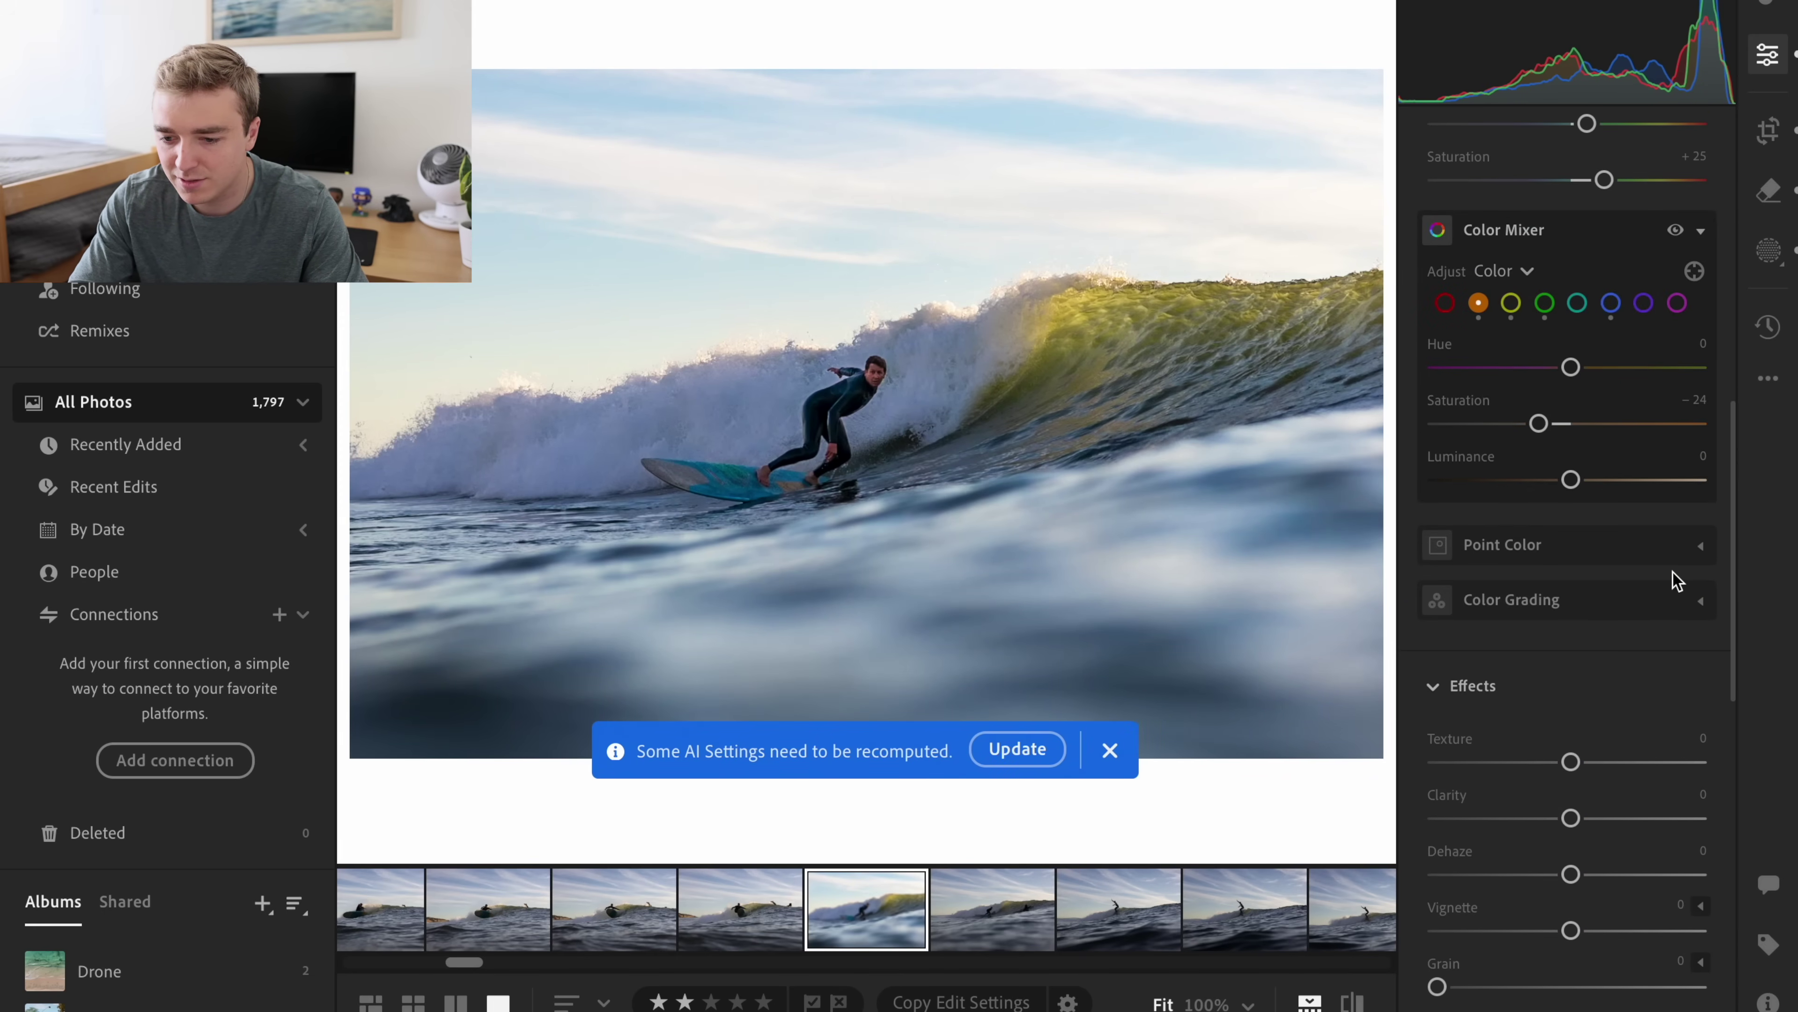
scroll(1586, 354, up, 3)
drag(1585, 274, 1588, 274)
scroll(1589, 290, down, 4)
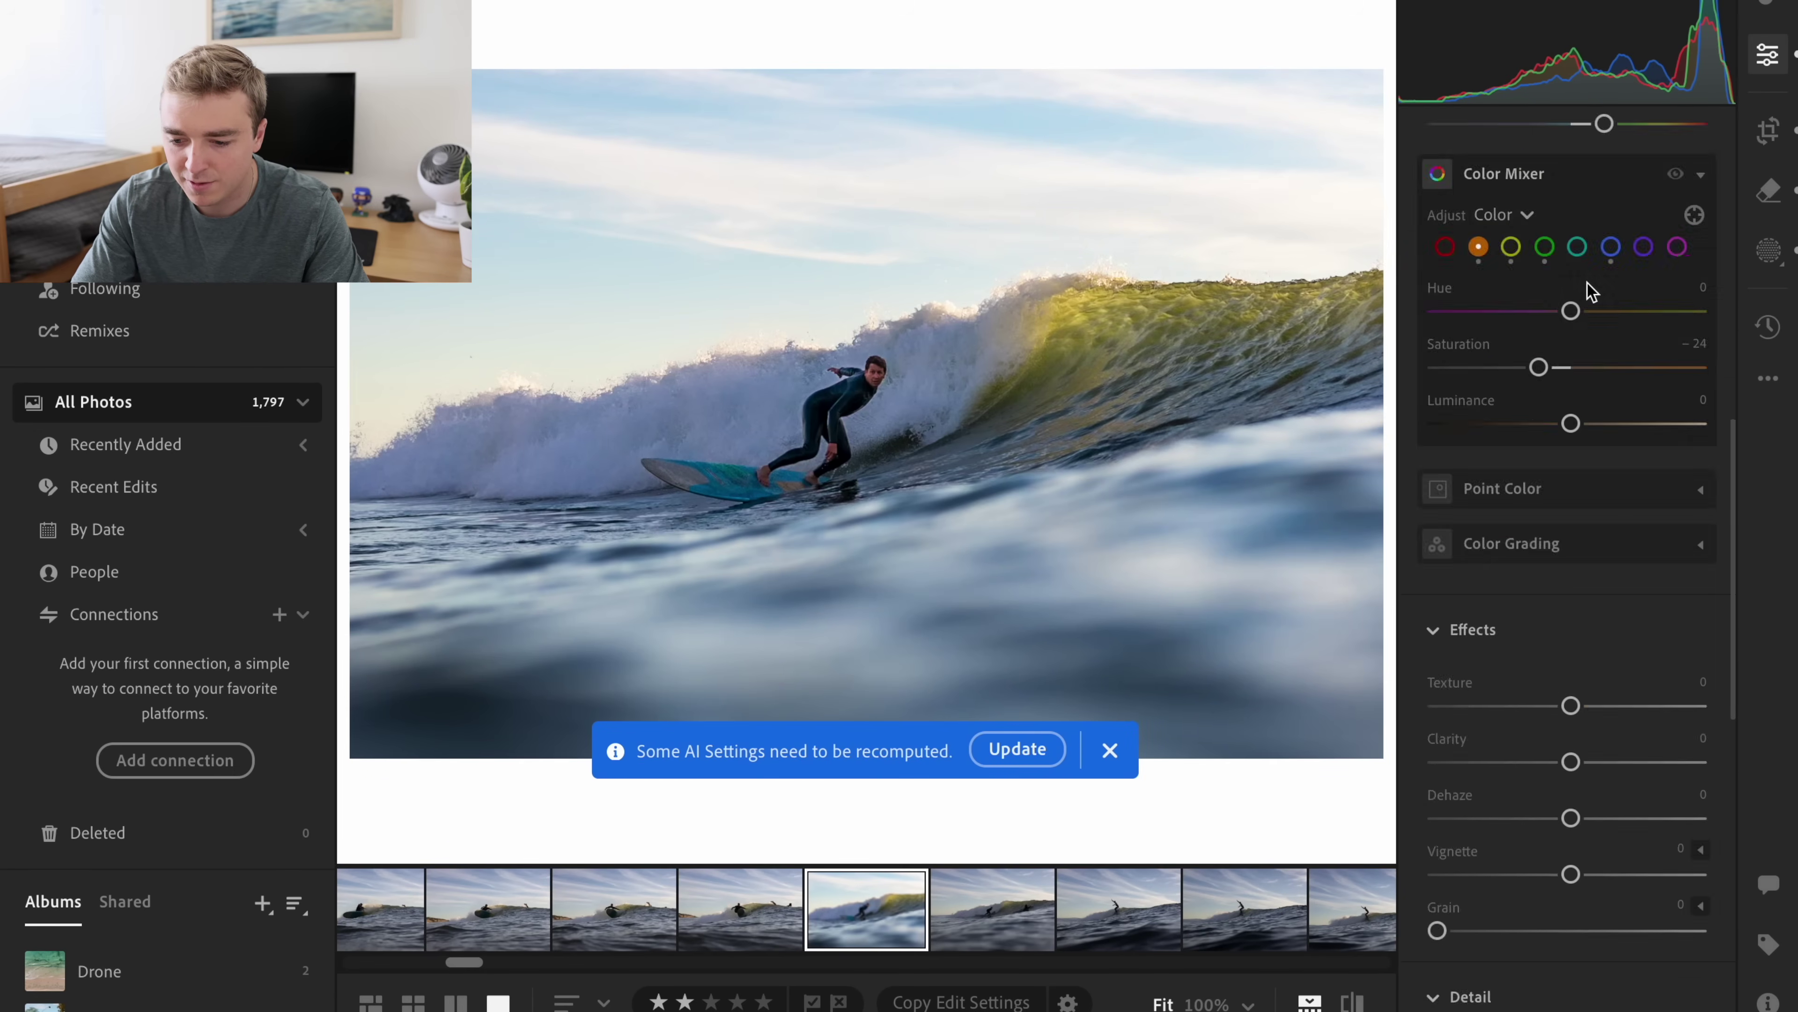
scroll(1590, 290, down, 8)
drag(1518, 435, 1543, 442)
scroll(1546, 447, down, 2)
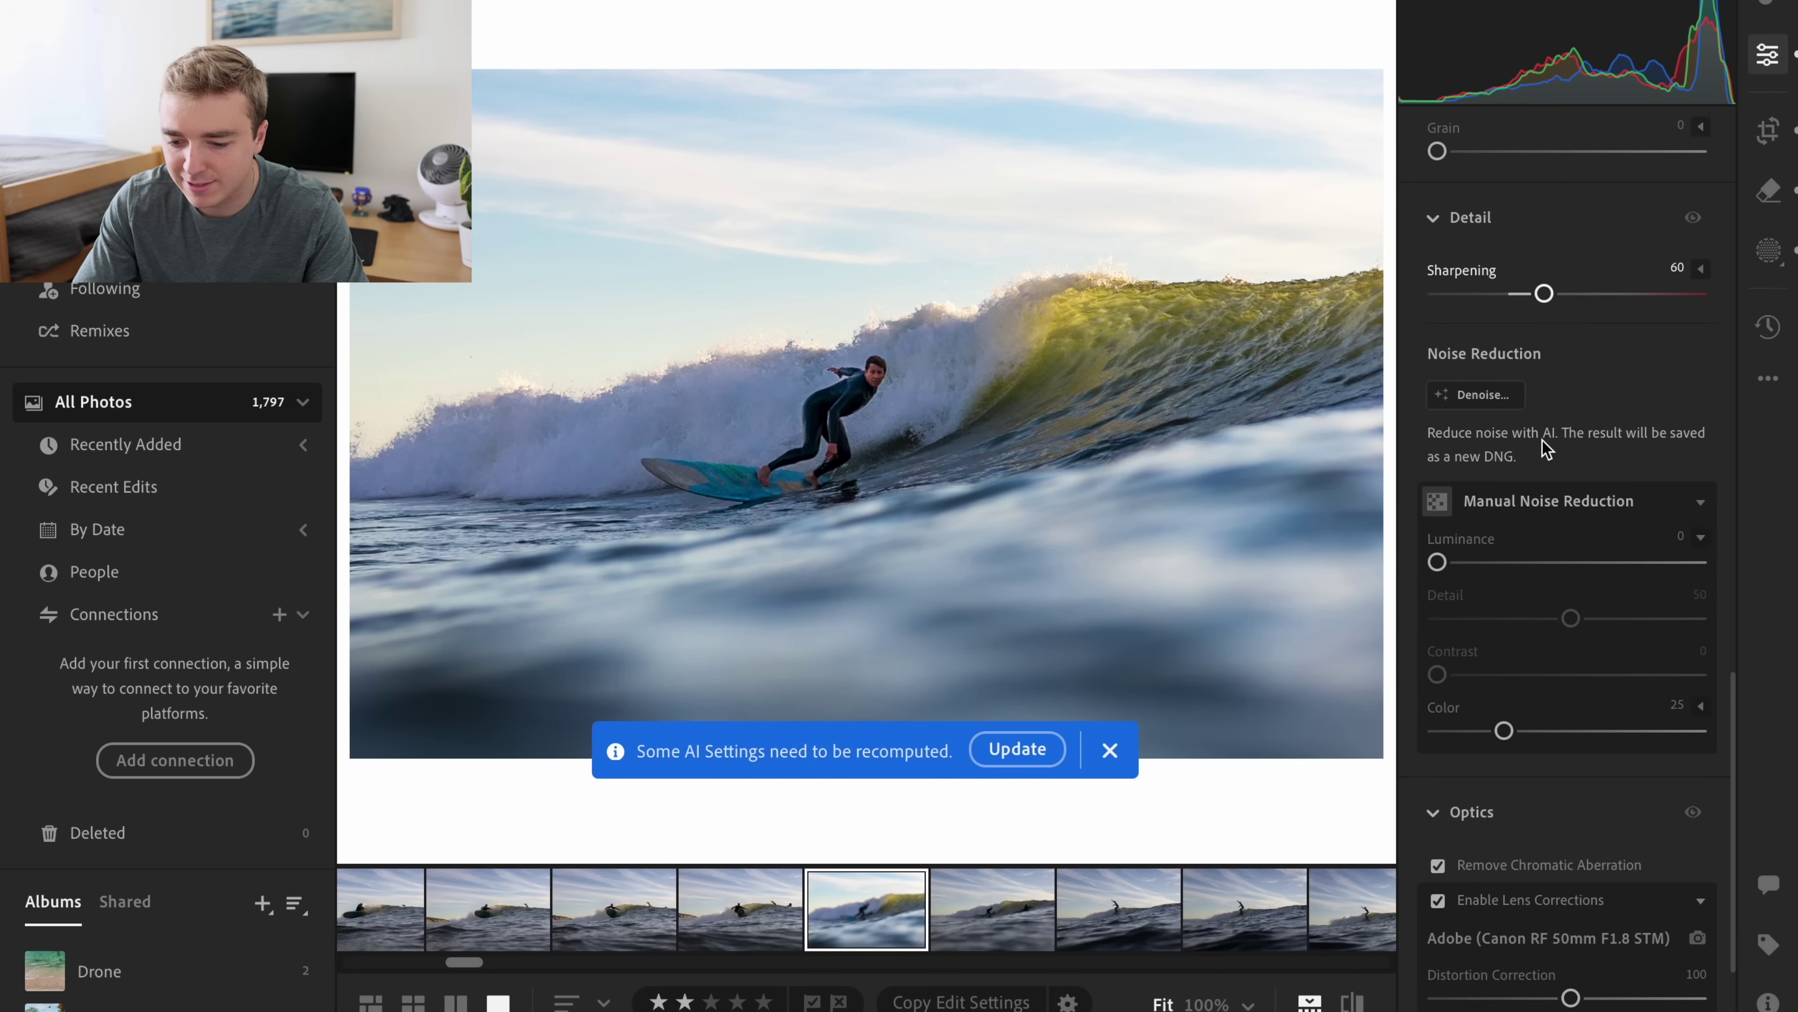
drag(1437, 559, 1520, 565)
drag(1503, 729, 1519, 729)
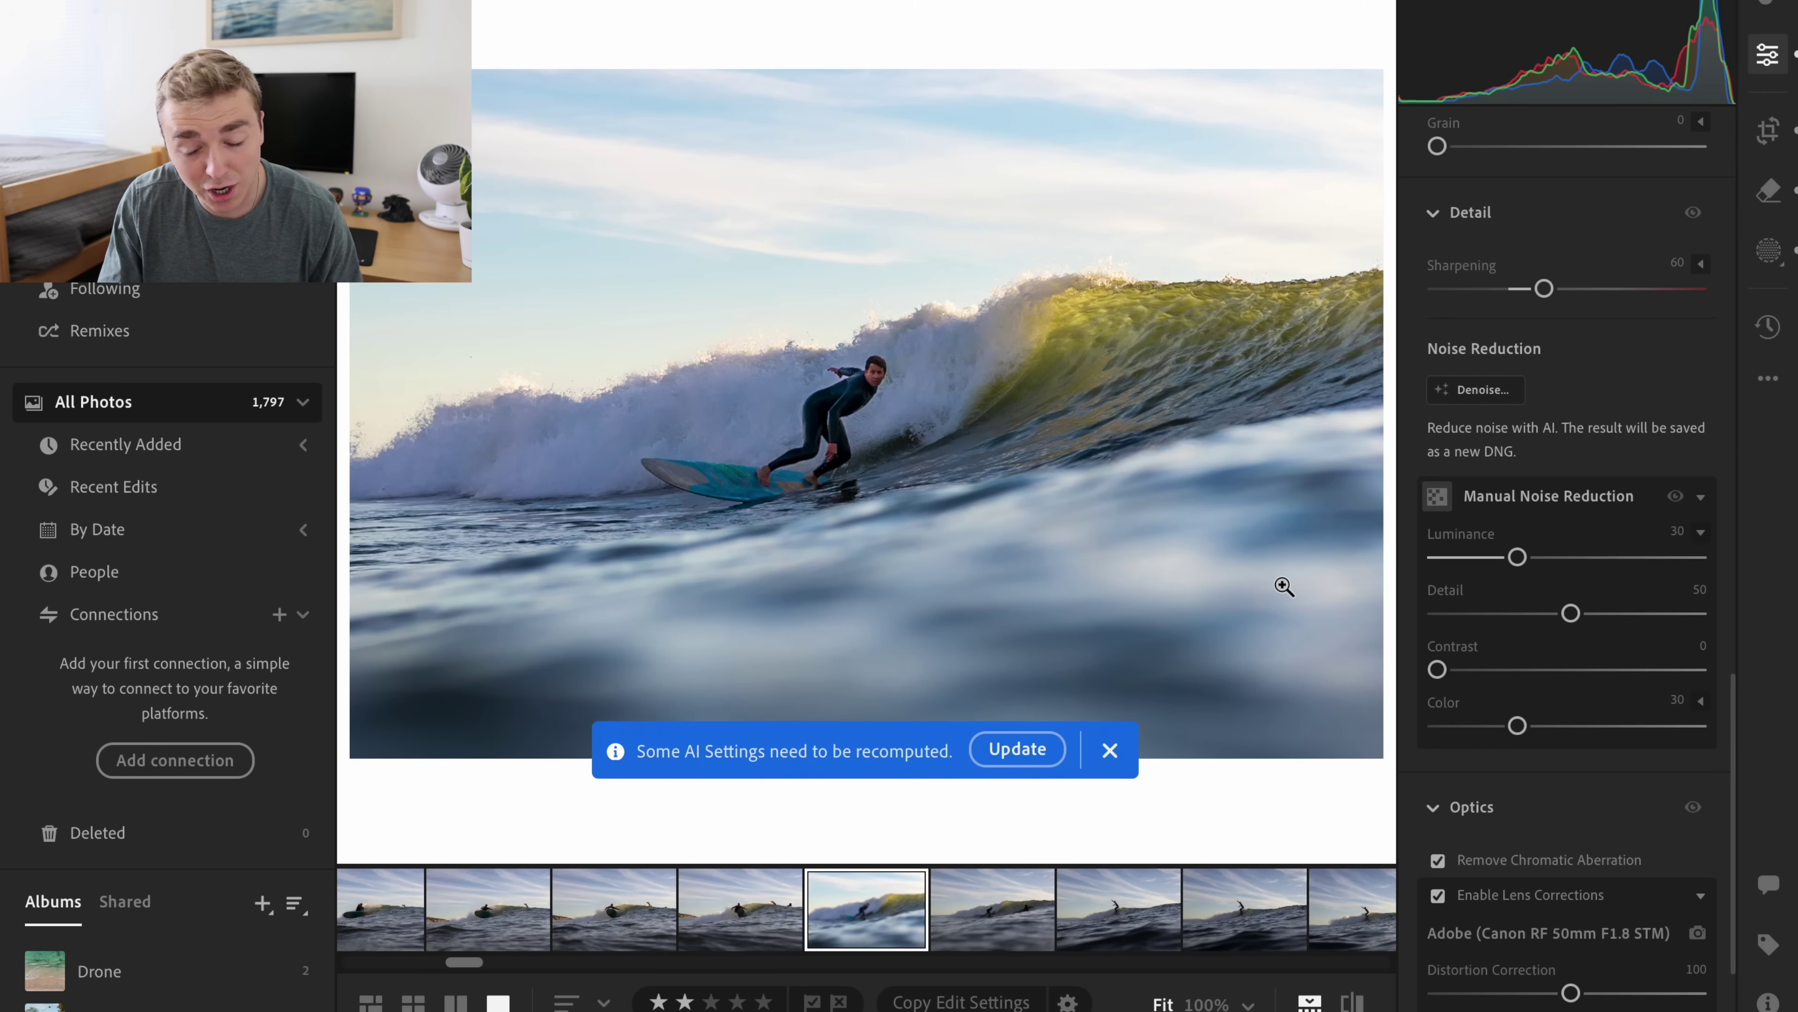
click(1110, 751)
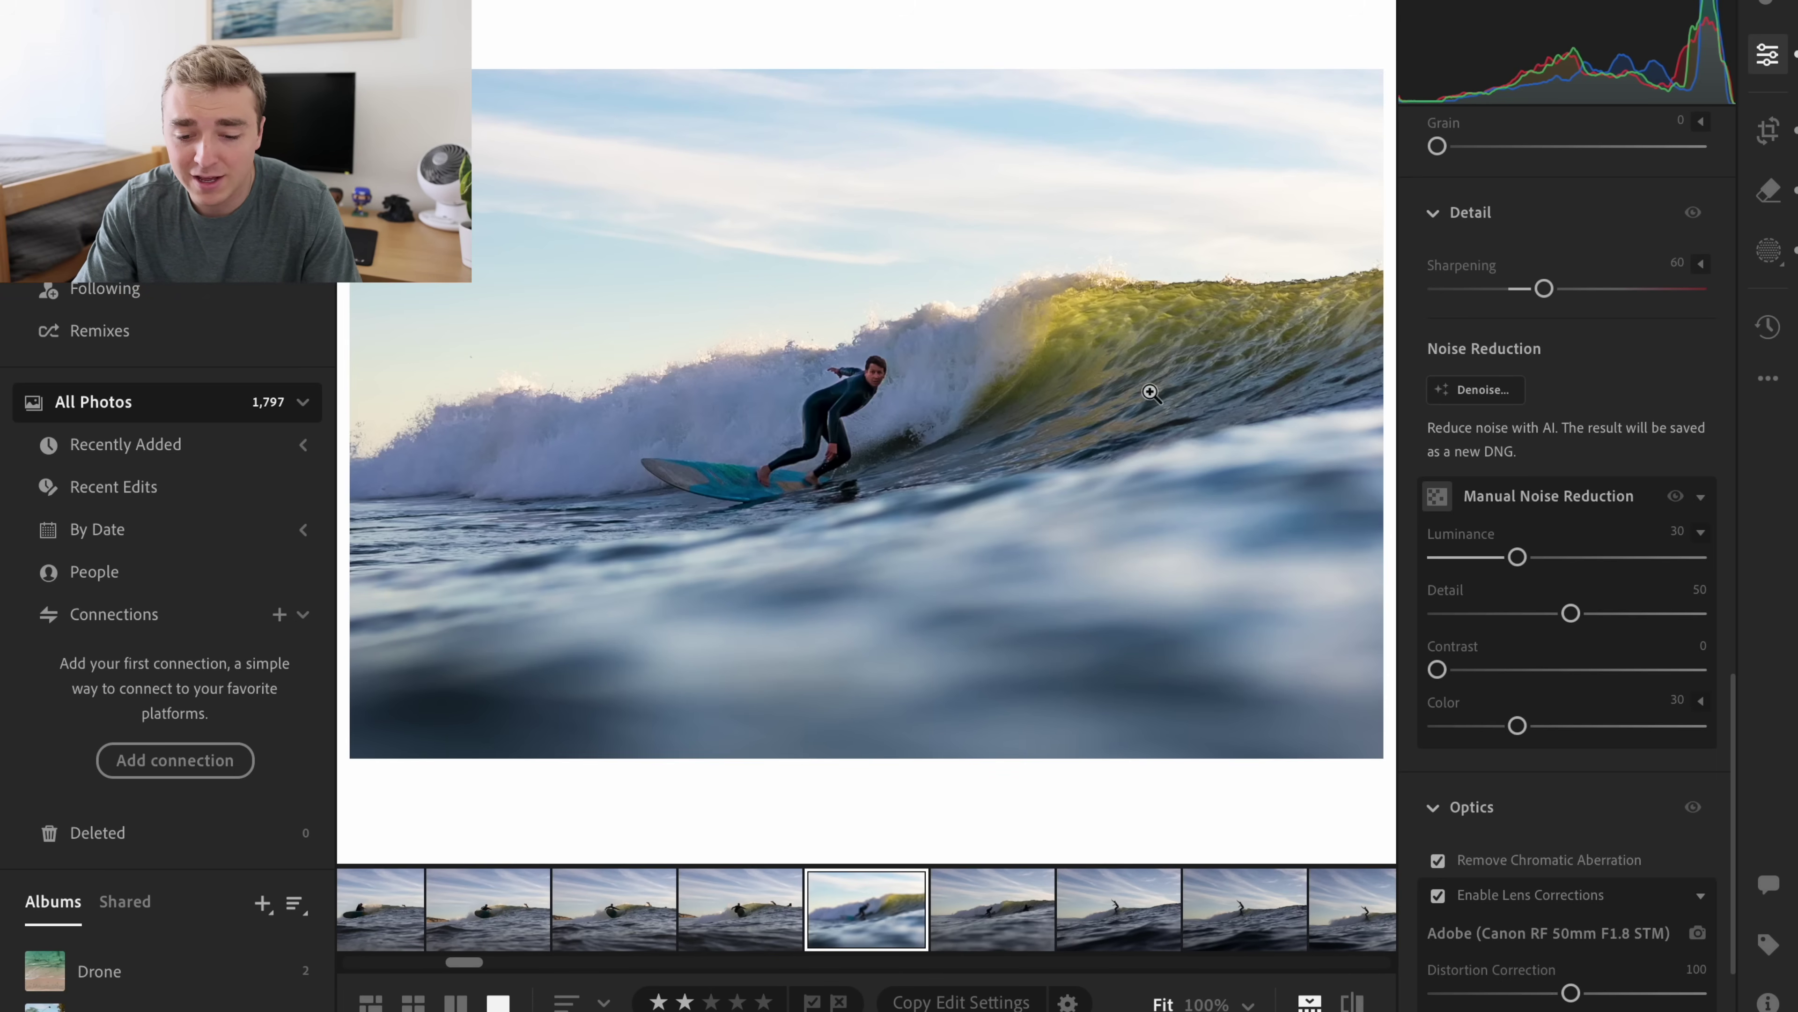
- Browse back through the earlier surf shots to the edited golden-green wave photo and compare it with the neighbouring unedited shot
scroll(805, 884, up, 2)
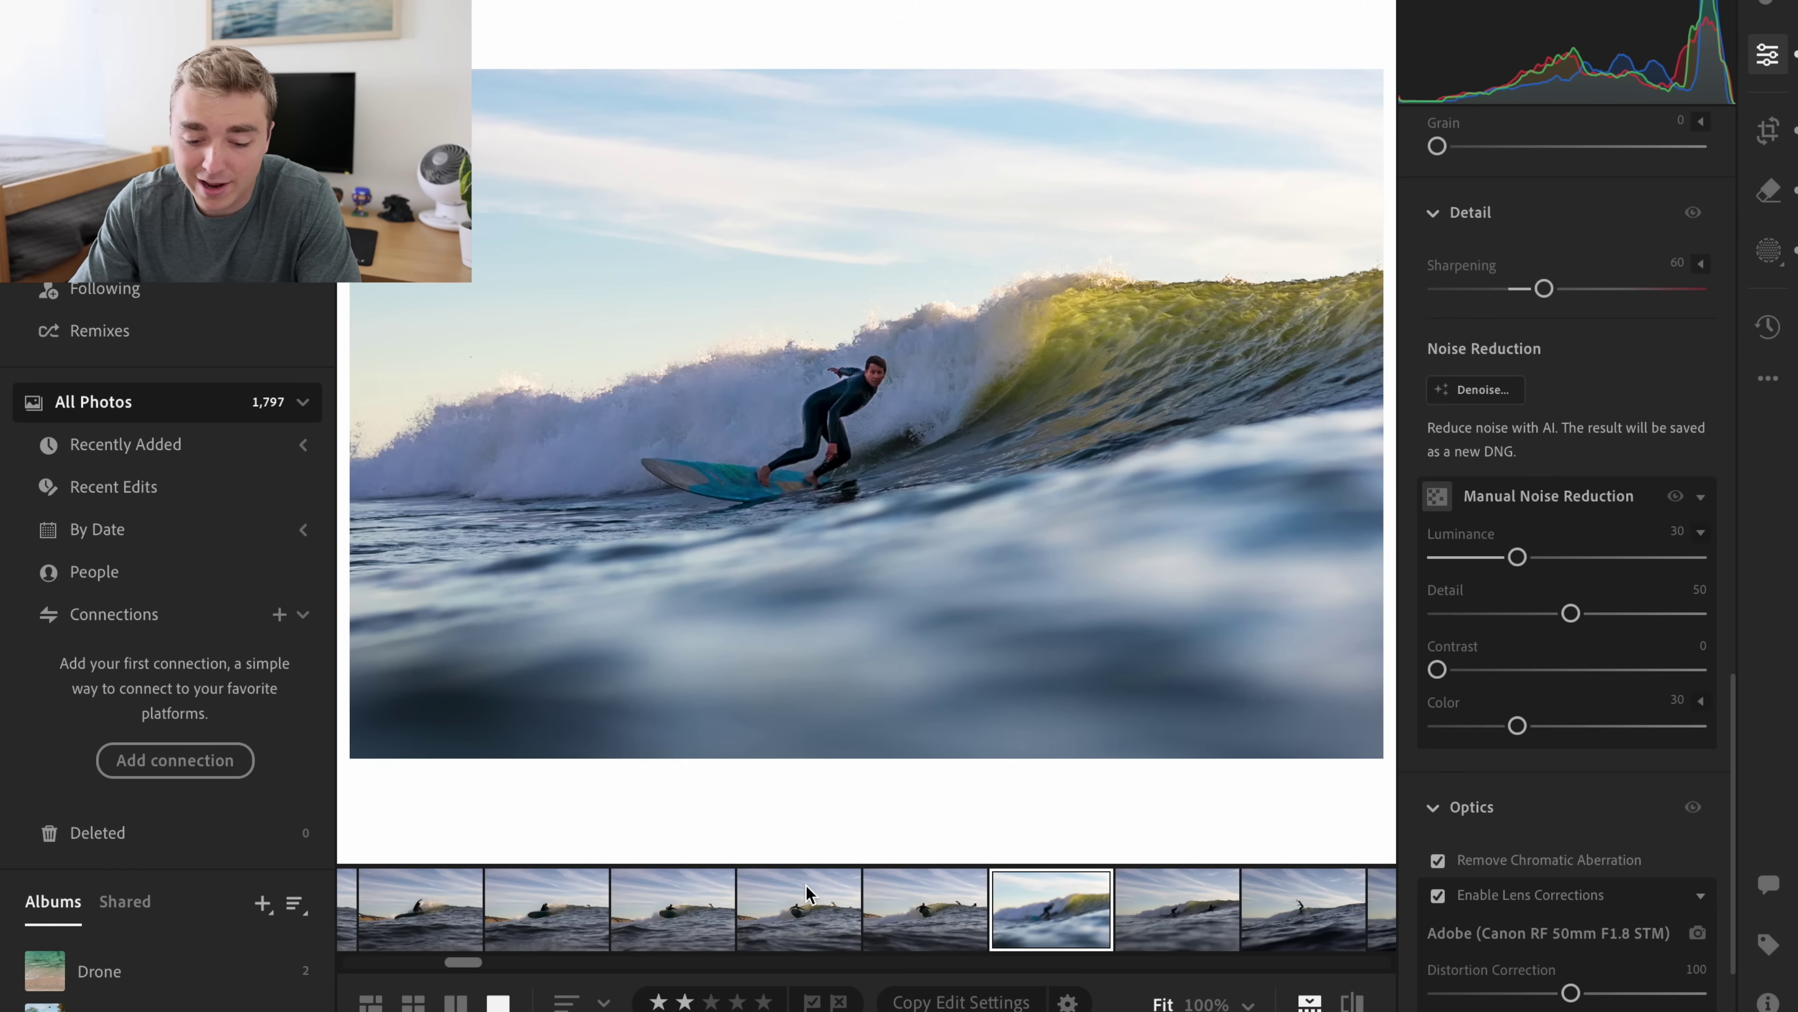
scroll(805, 884, up, 5)
click(745, 908)
key(Left)
key(Left)
key(Left)
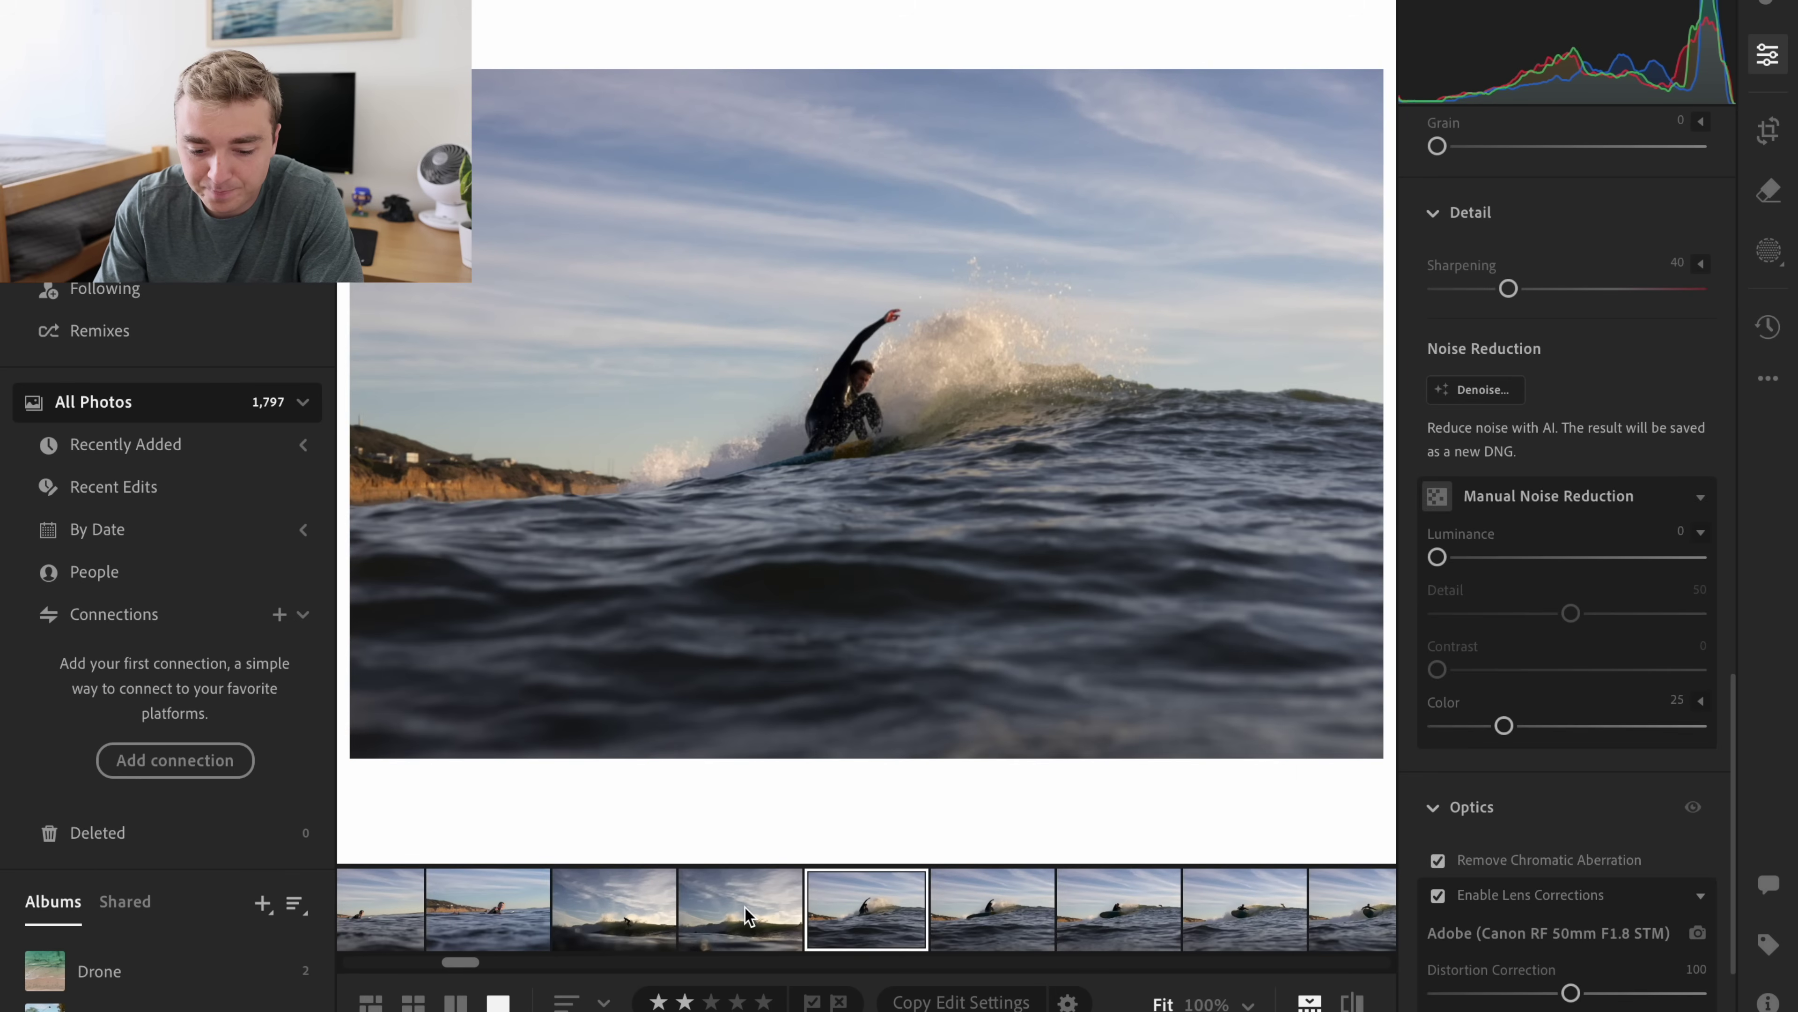
key(Left)
key(Left)
key(Left)
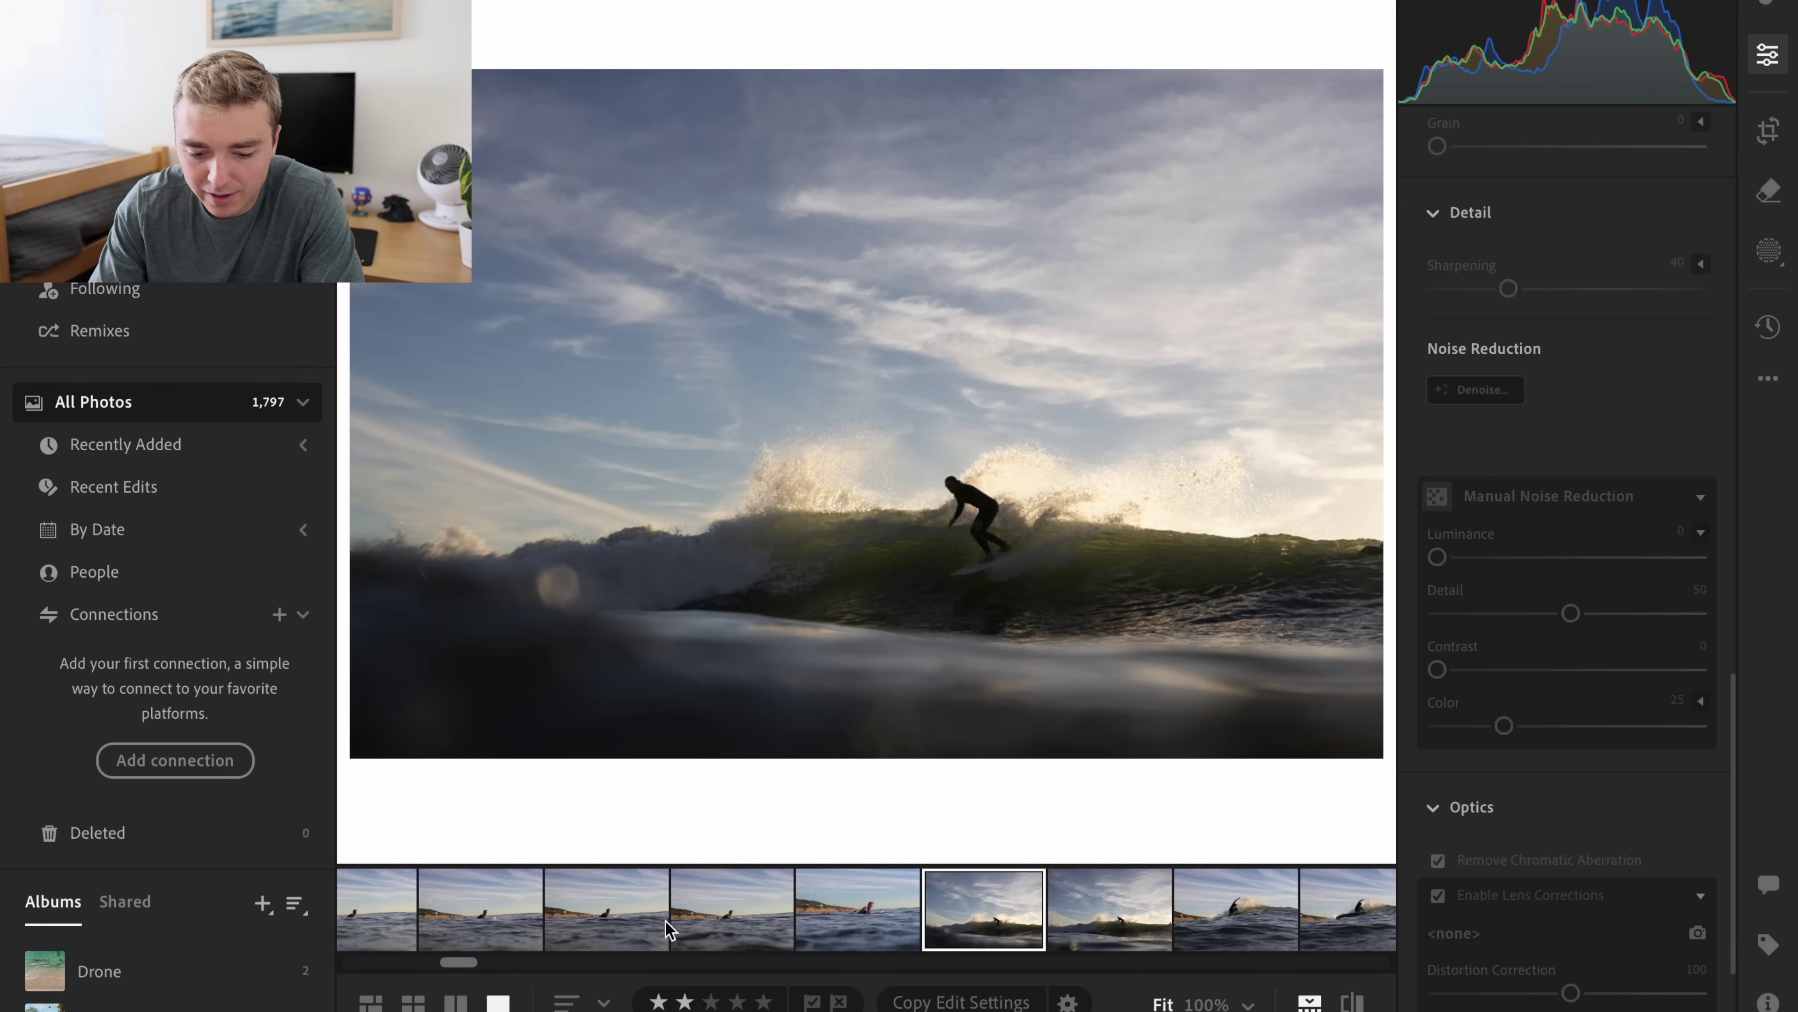
key(Left)
key(Left)
key(Left)
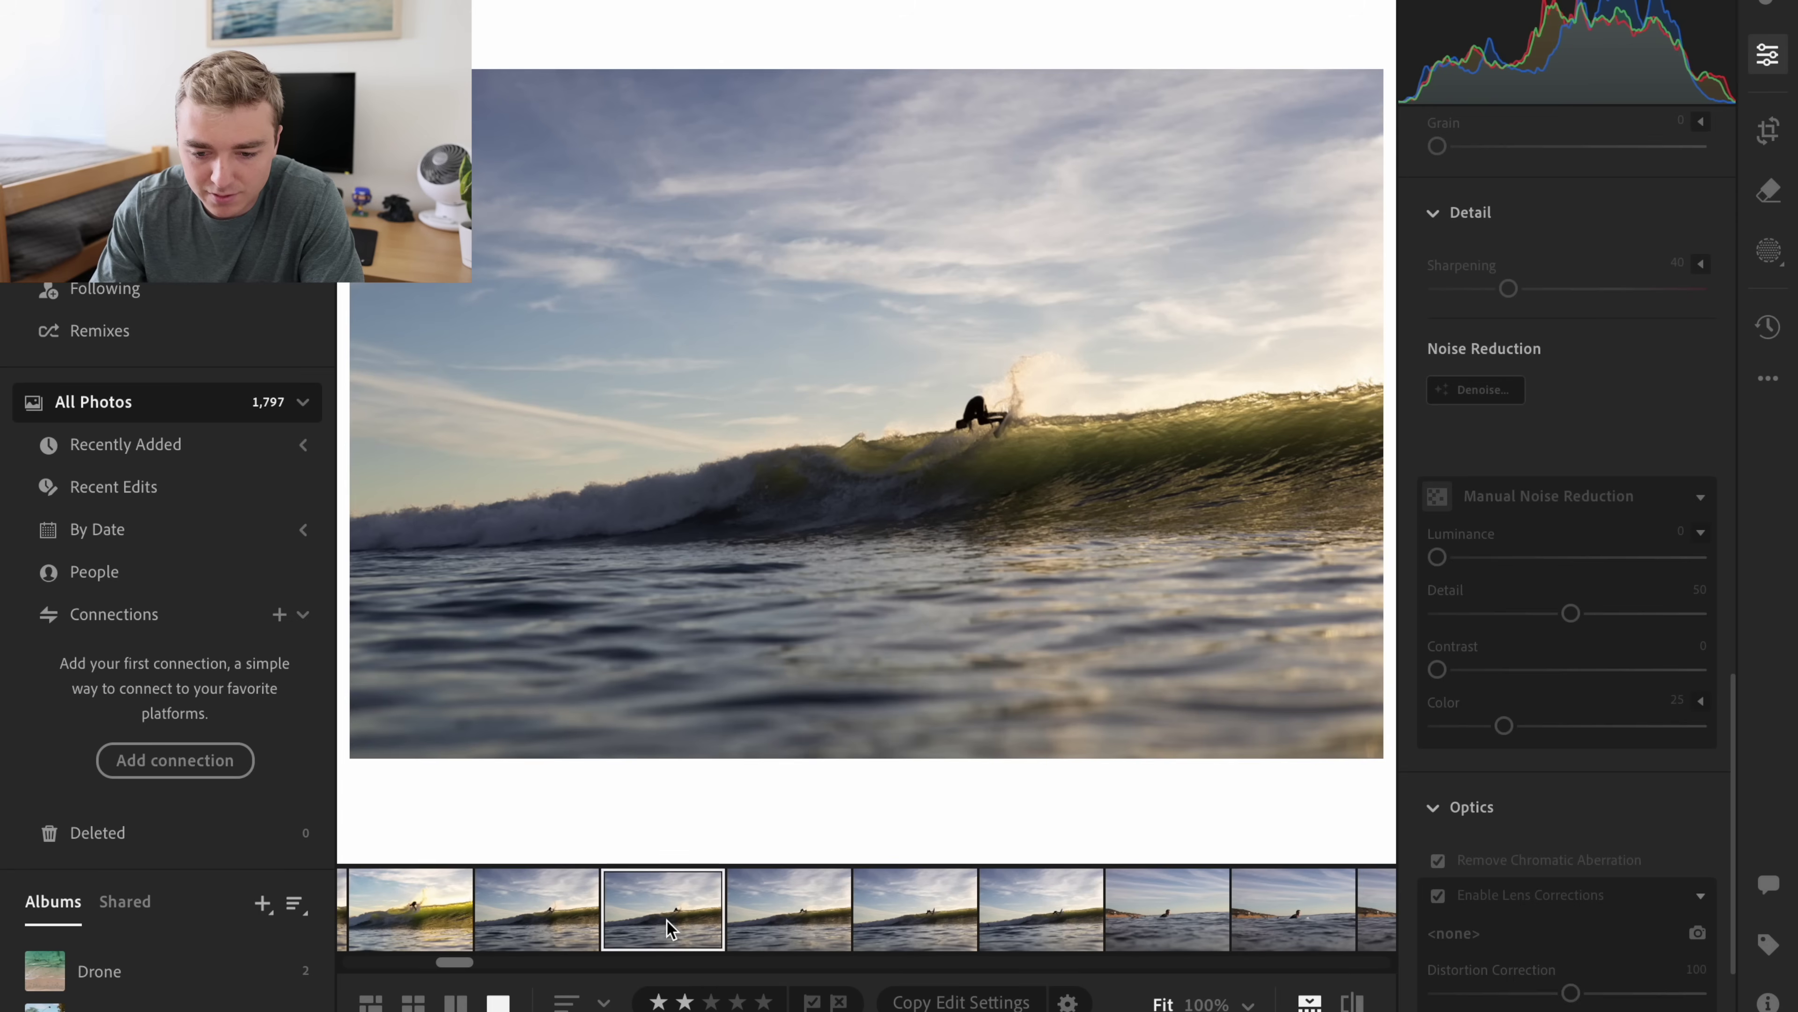
key(Left)
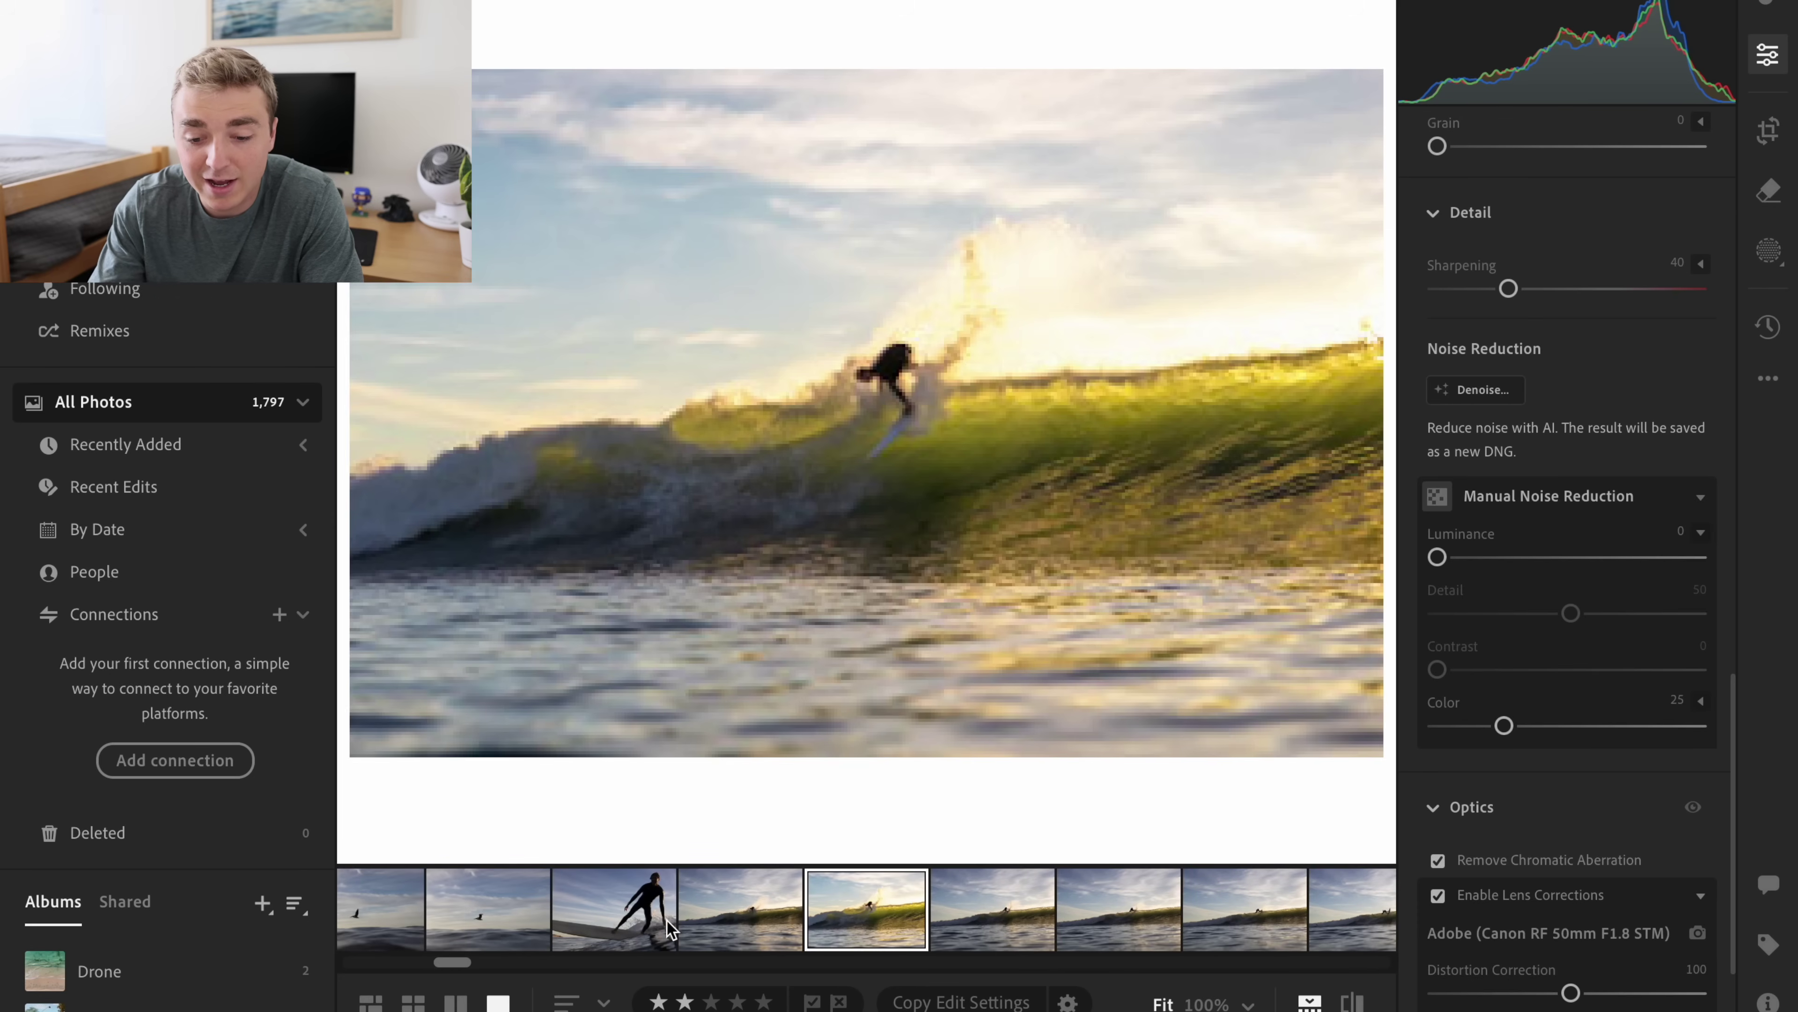
key(Right)
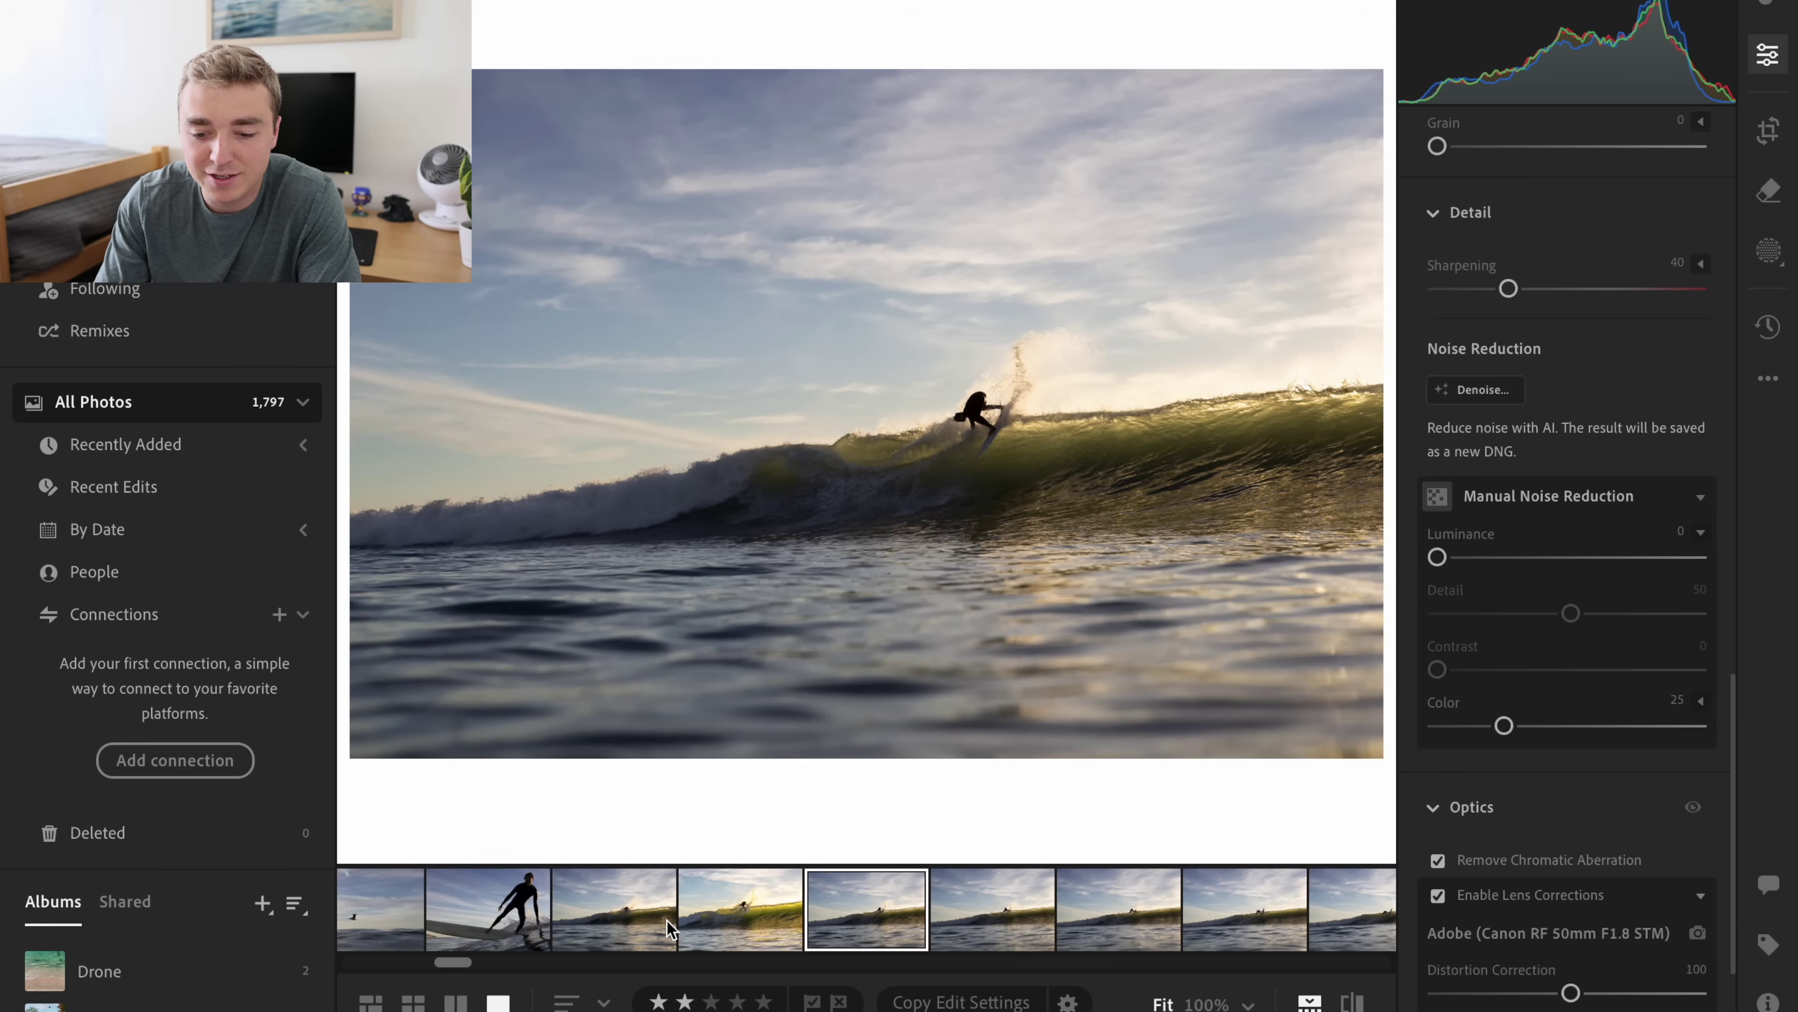
key(Left)
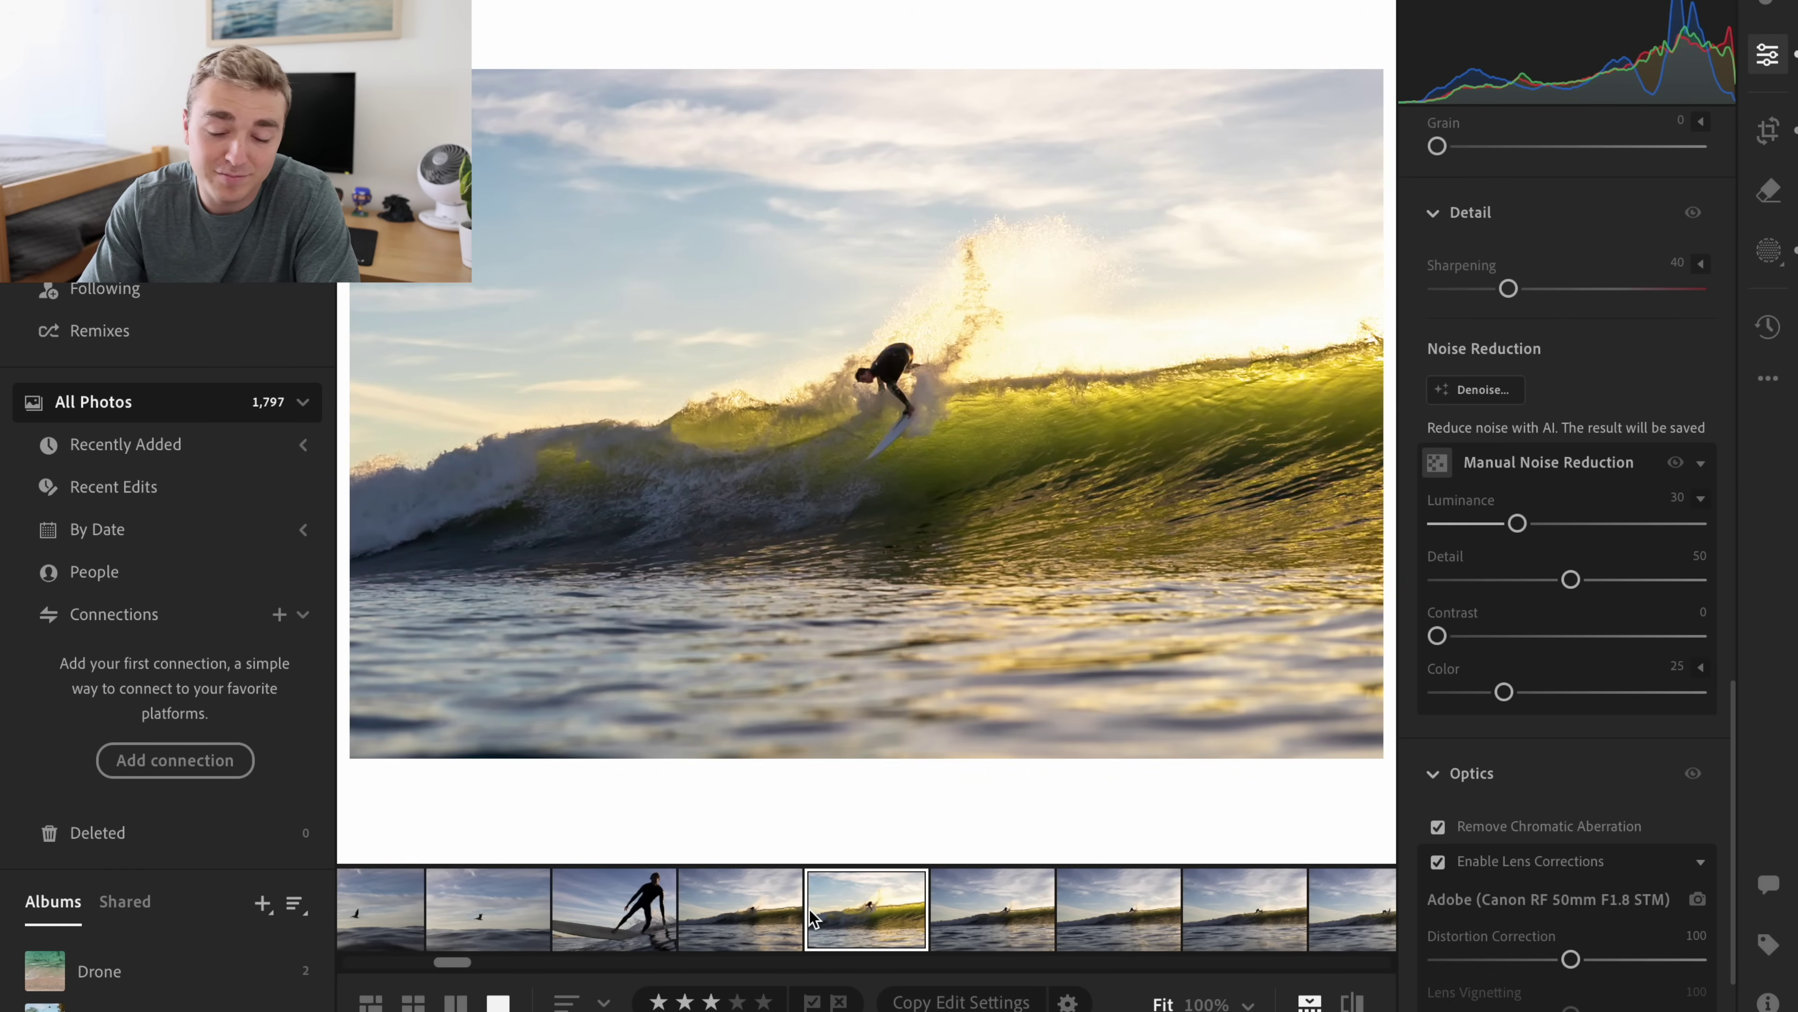
- Browse further back through the surf shots and open the one with two distant silhouetted surfers on a long wave
scroll(806, 918, up, 5)
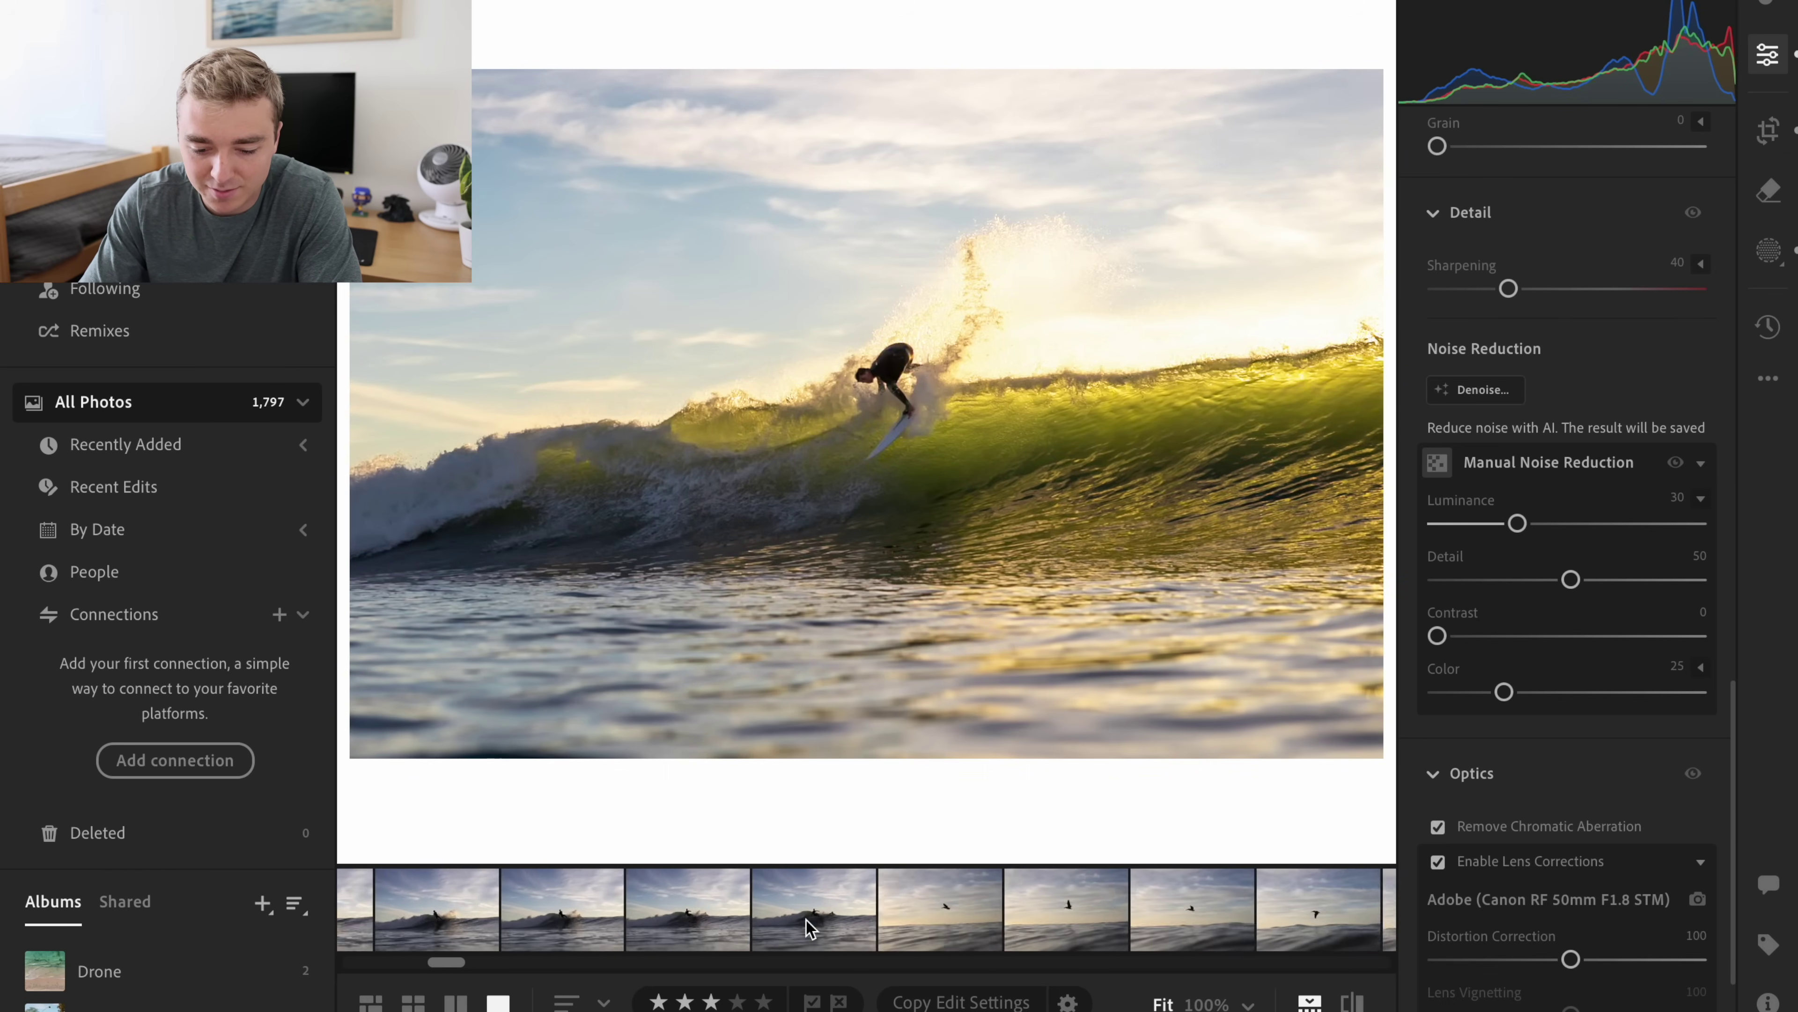
scroll(807, 919, up, 2)
click(893, 909)
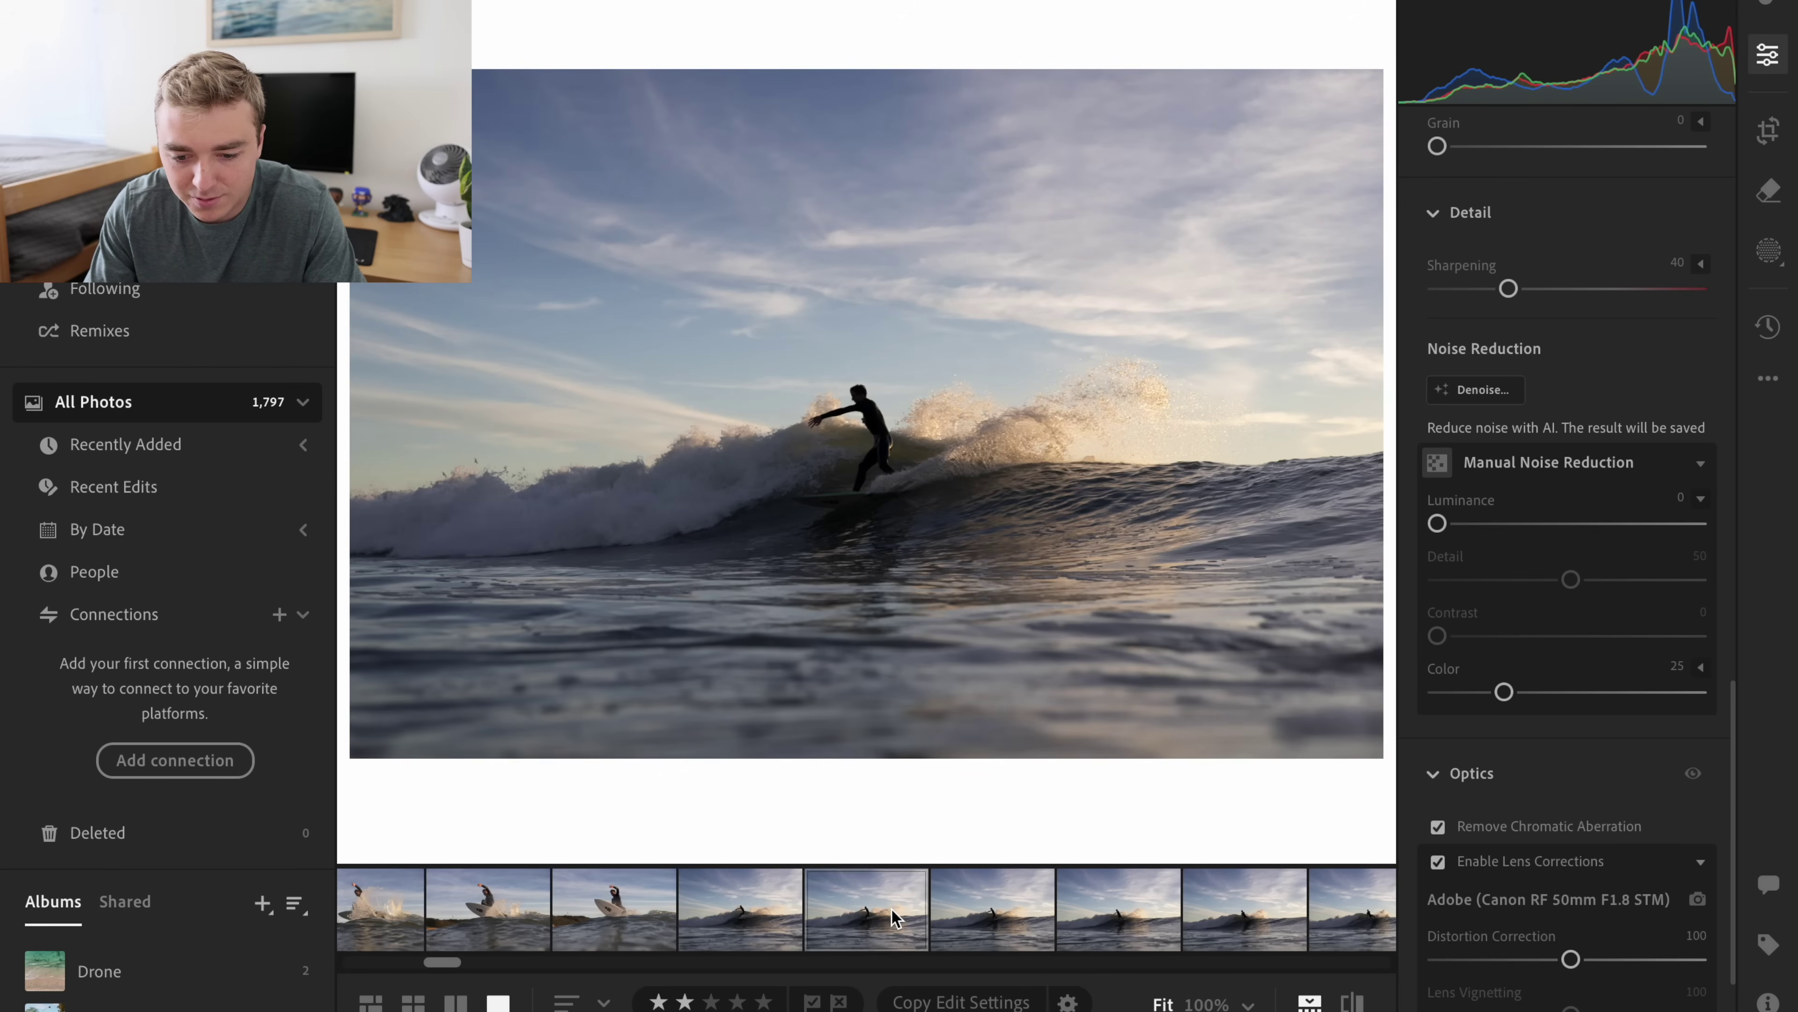
key(Left)
key(Left)
key(Left)
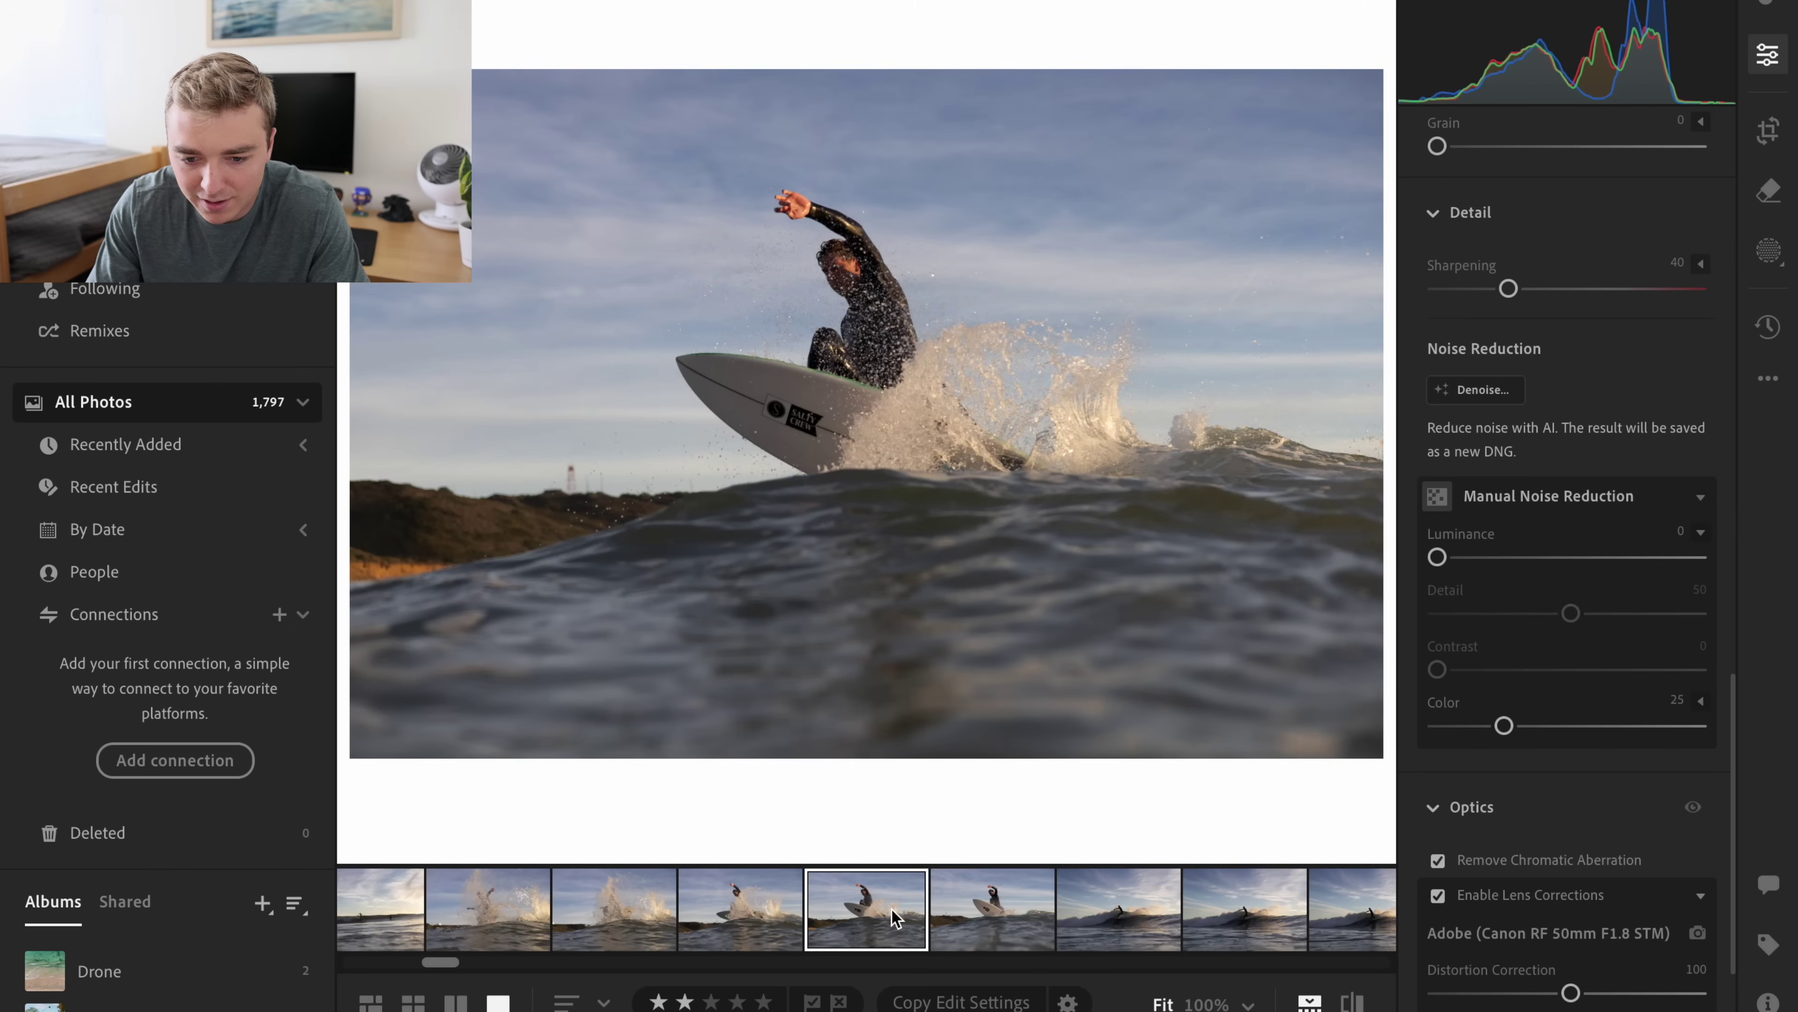
key(Left)
key(Left)
key(Left)
key(Left)
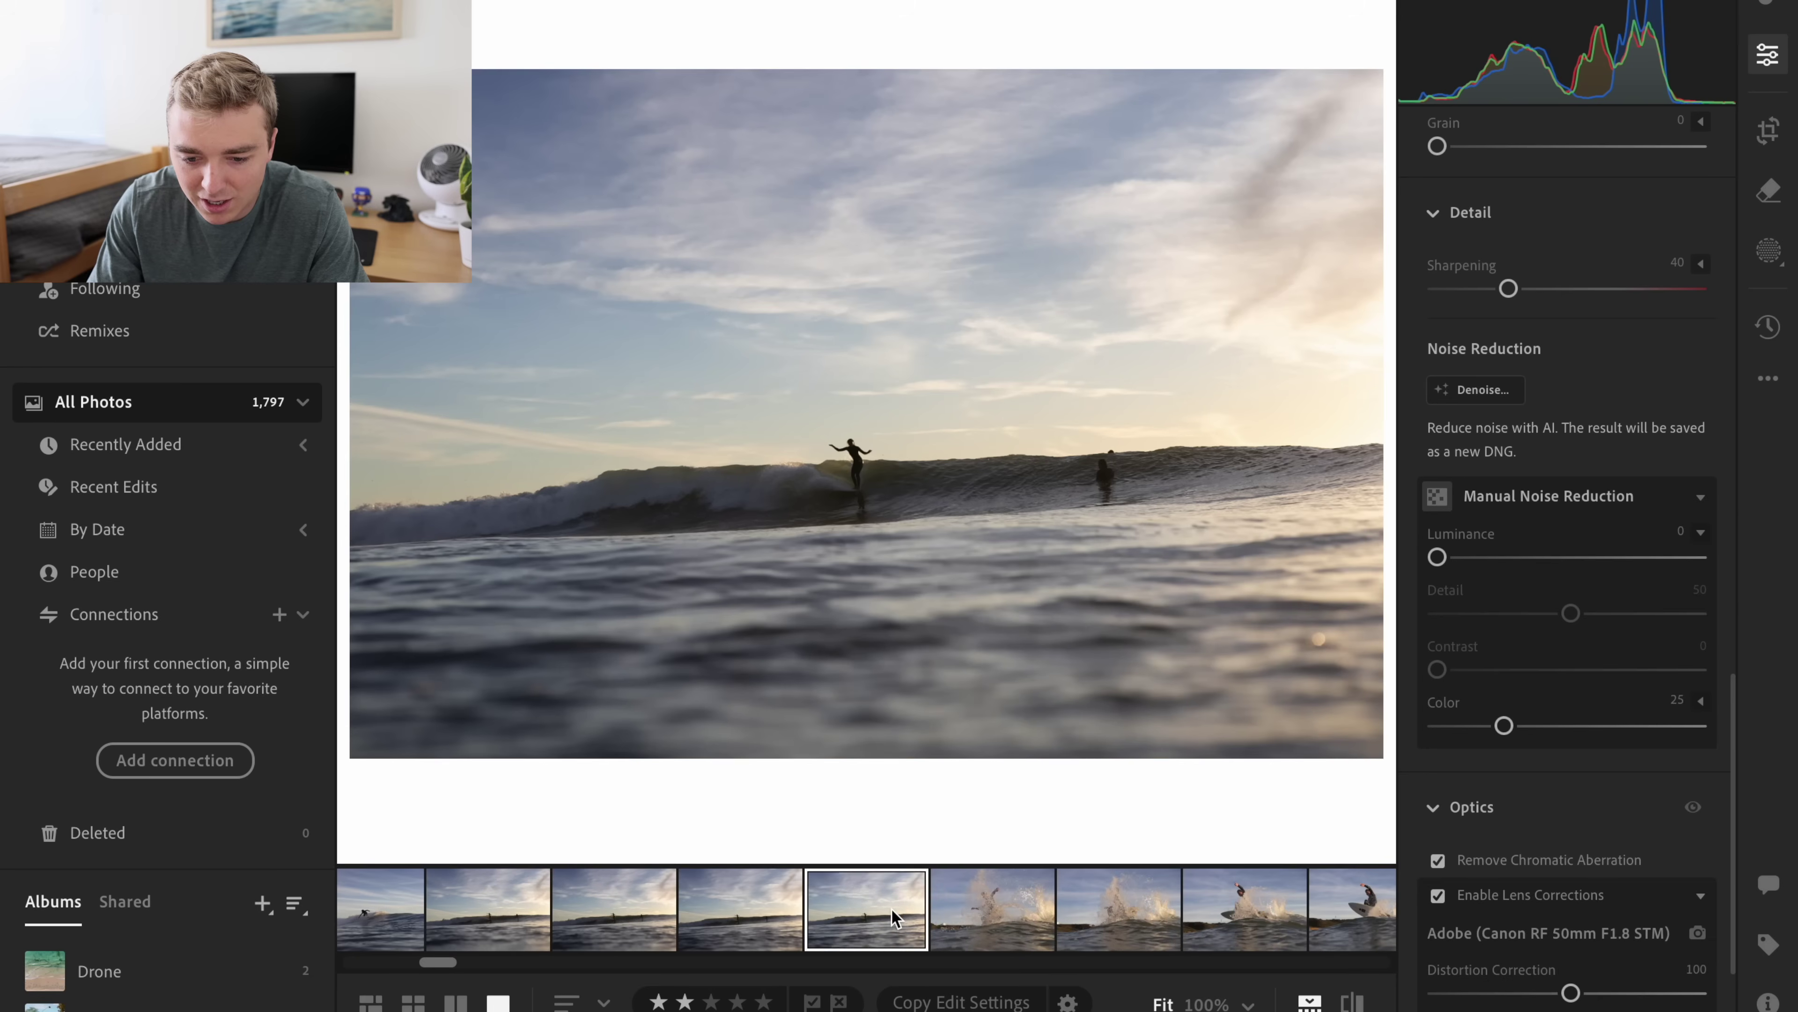
key(Left)
key(Right)
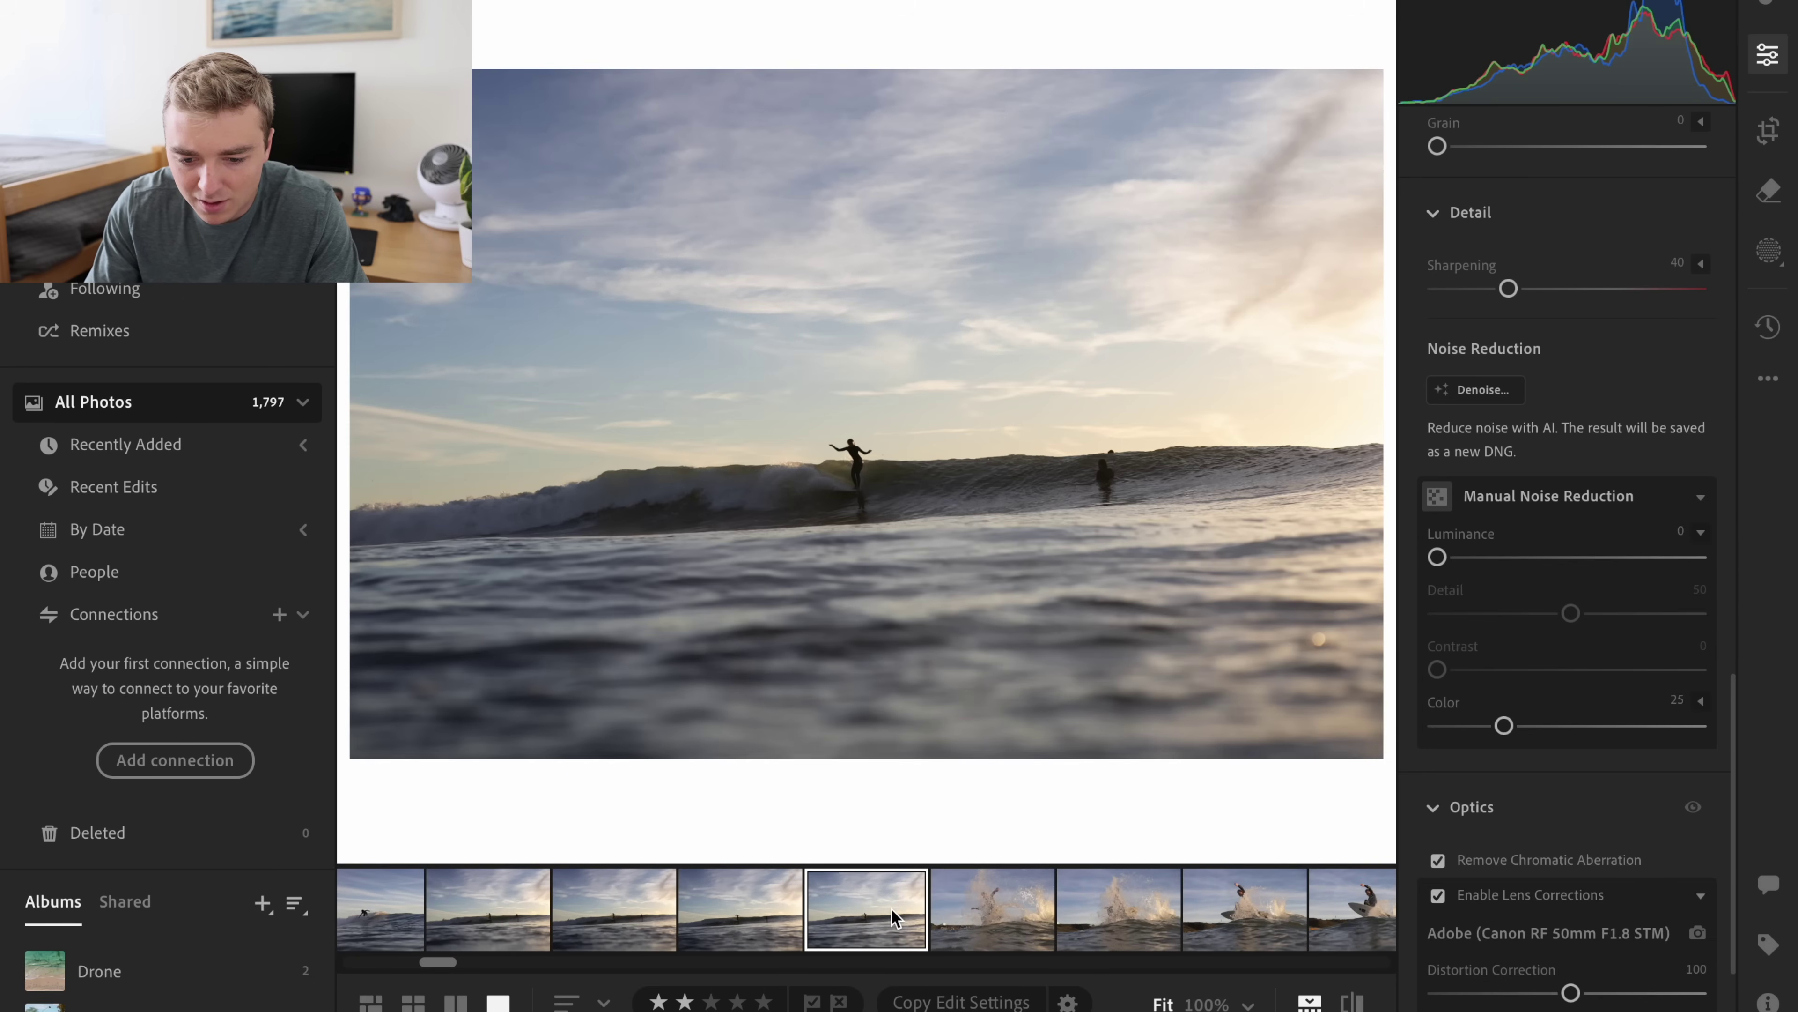
- Straighten the photo to +2.47 and crop it tighter around the two surfers on the wave
click(844, 472)
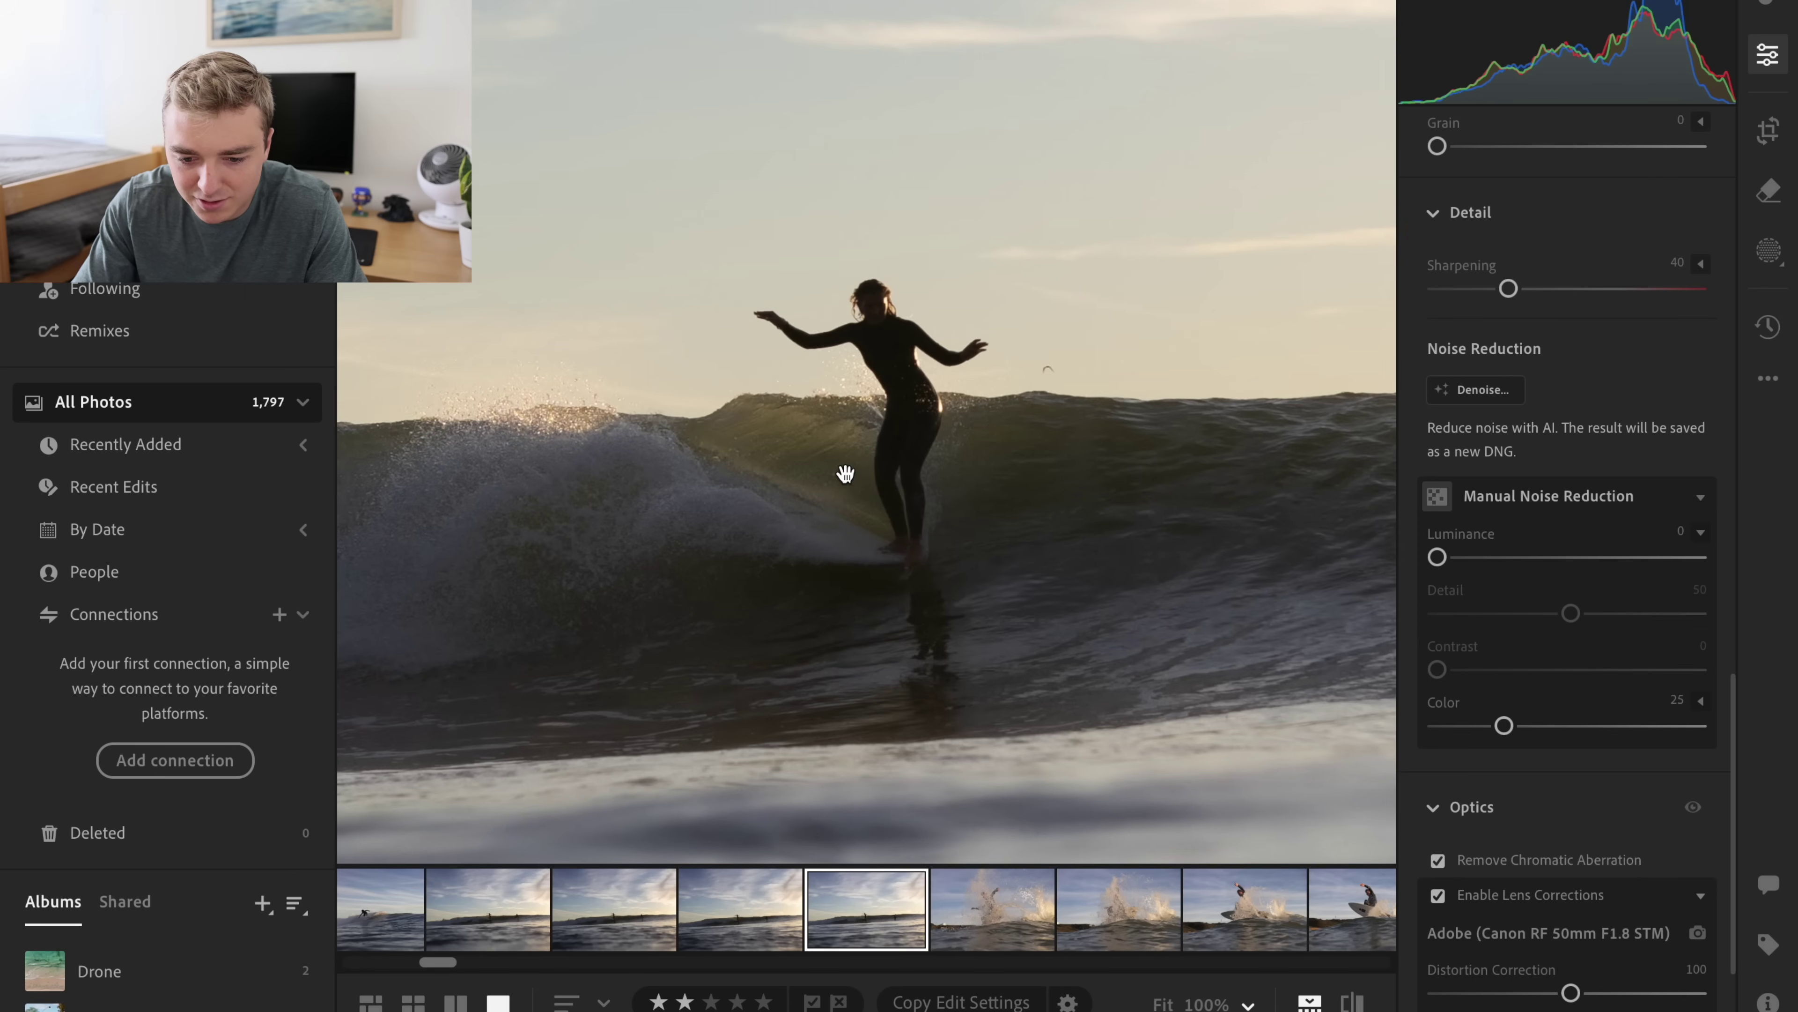
click(845, 473)
click(1768, 129)
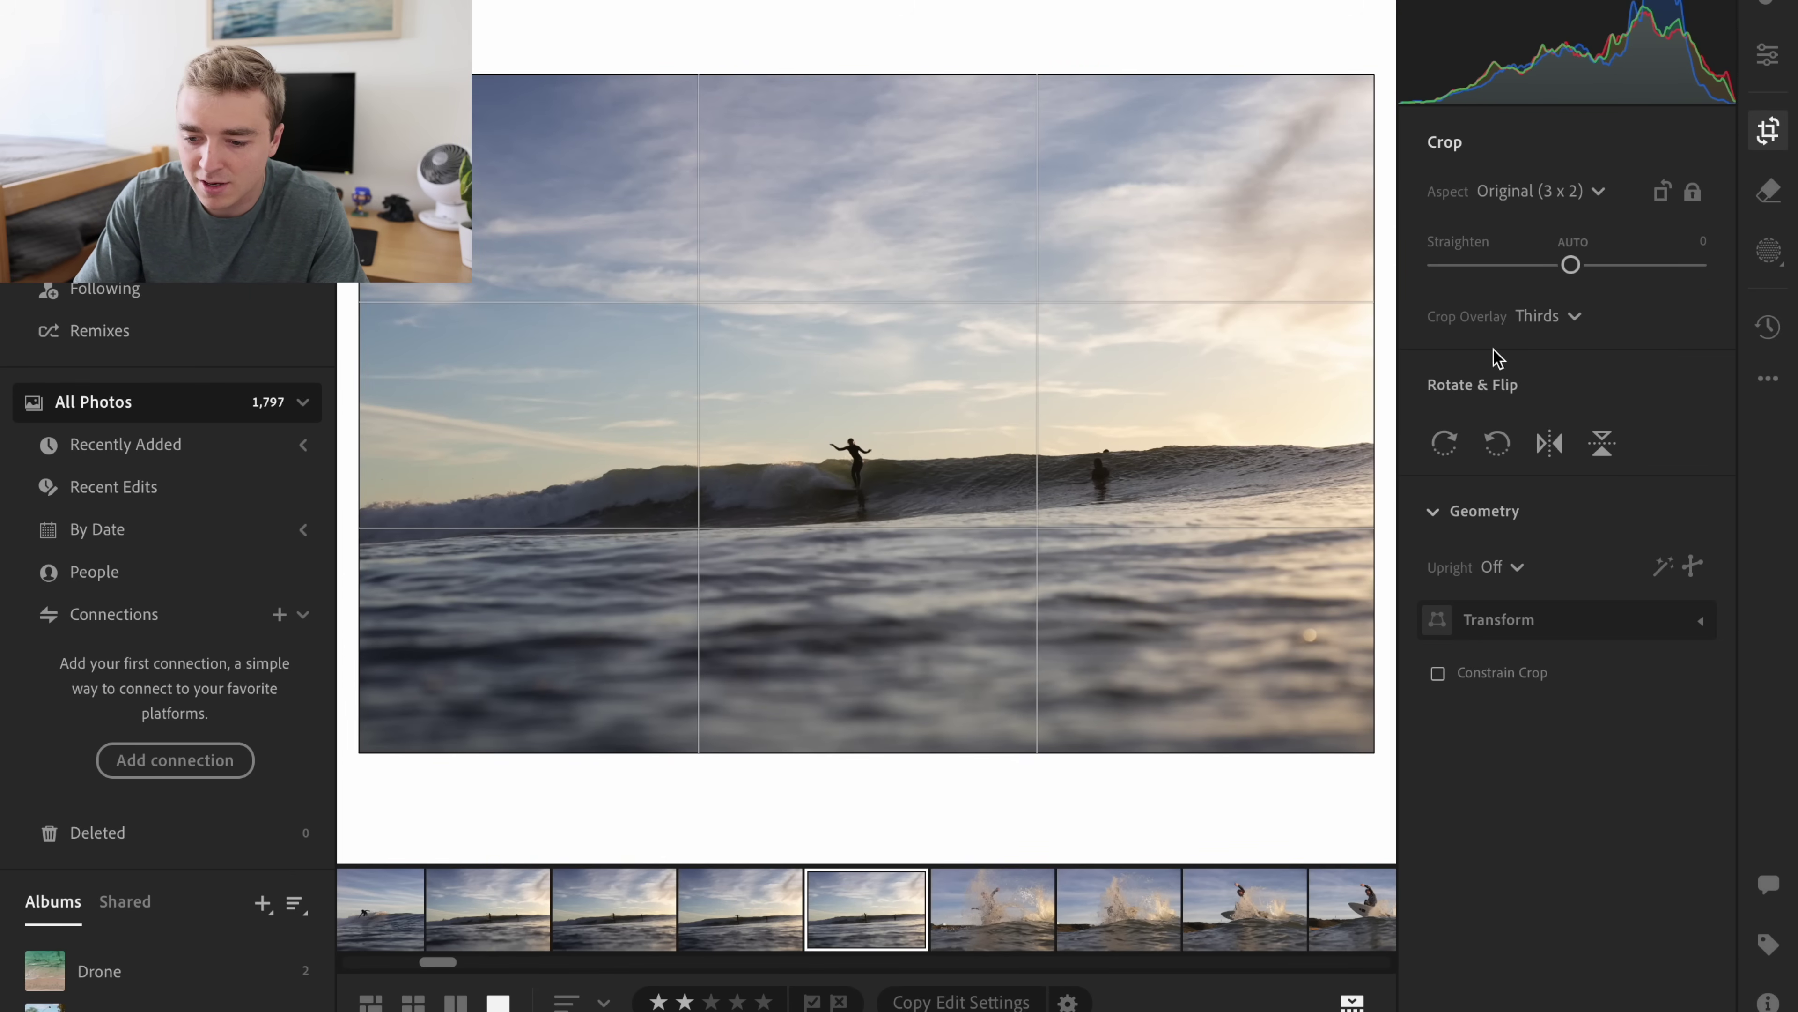
mouse_move(1568, 264)
mouse_down()
mouse_move(1554, 271)
mouse_move(1576, 269)
mouse_up()
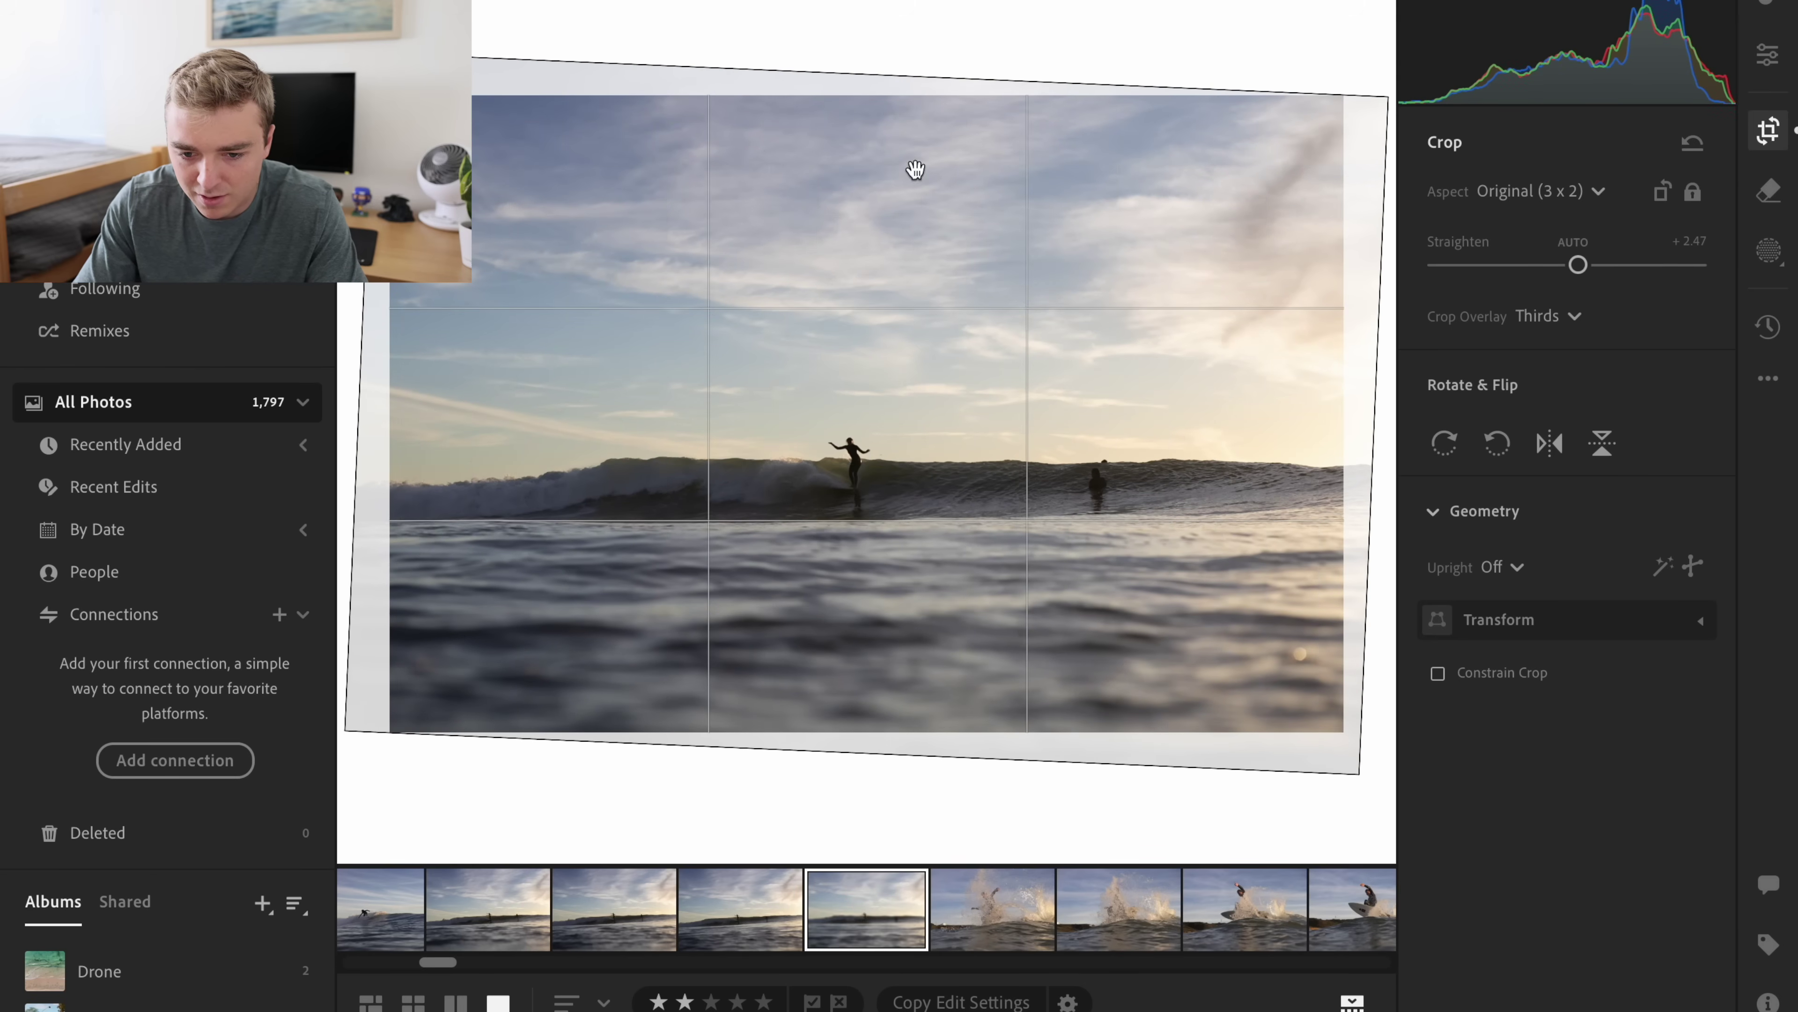
drag(883, 96, 898, 153)
drag(855, 261, 879, 287)
key(Return)
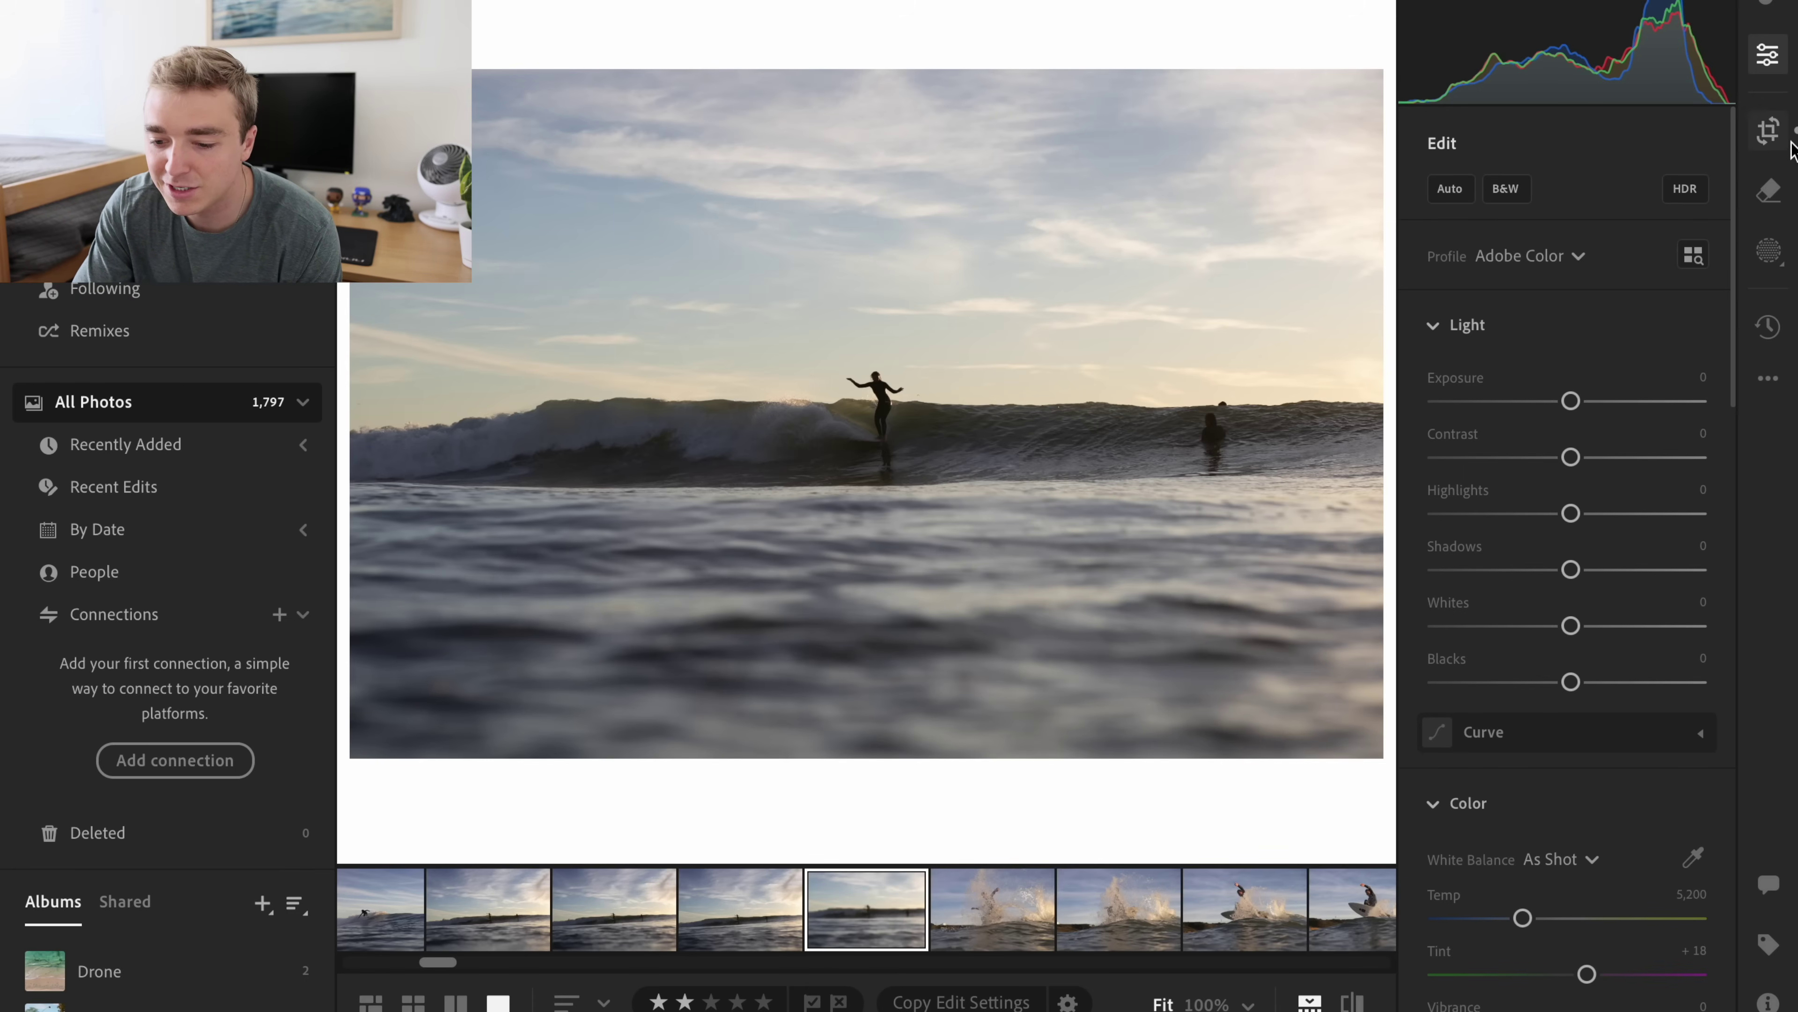
- Try a 2 x 1 aspect ratio for the crop of the two surfers
click(1768, 130)
click(1503, 191)
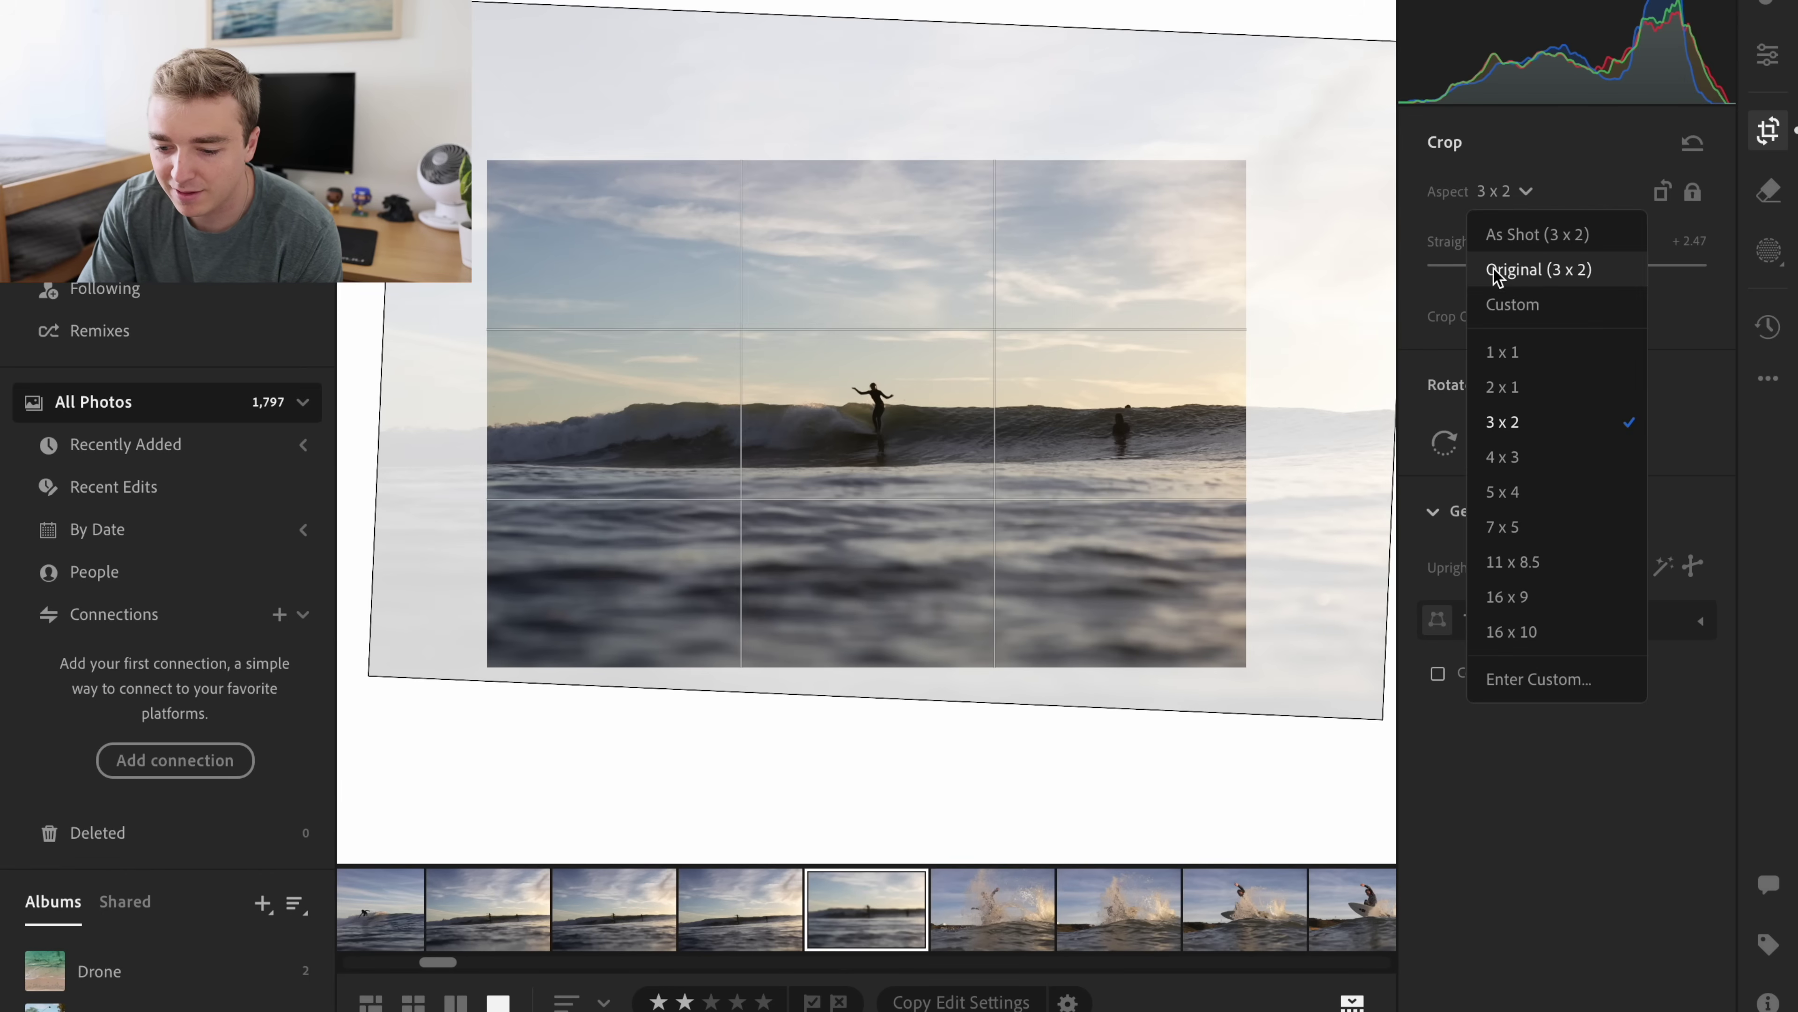
click(1505, 387)
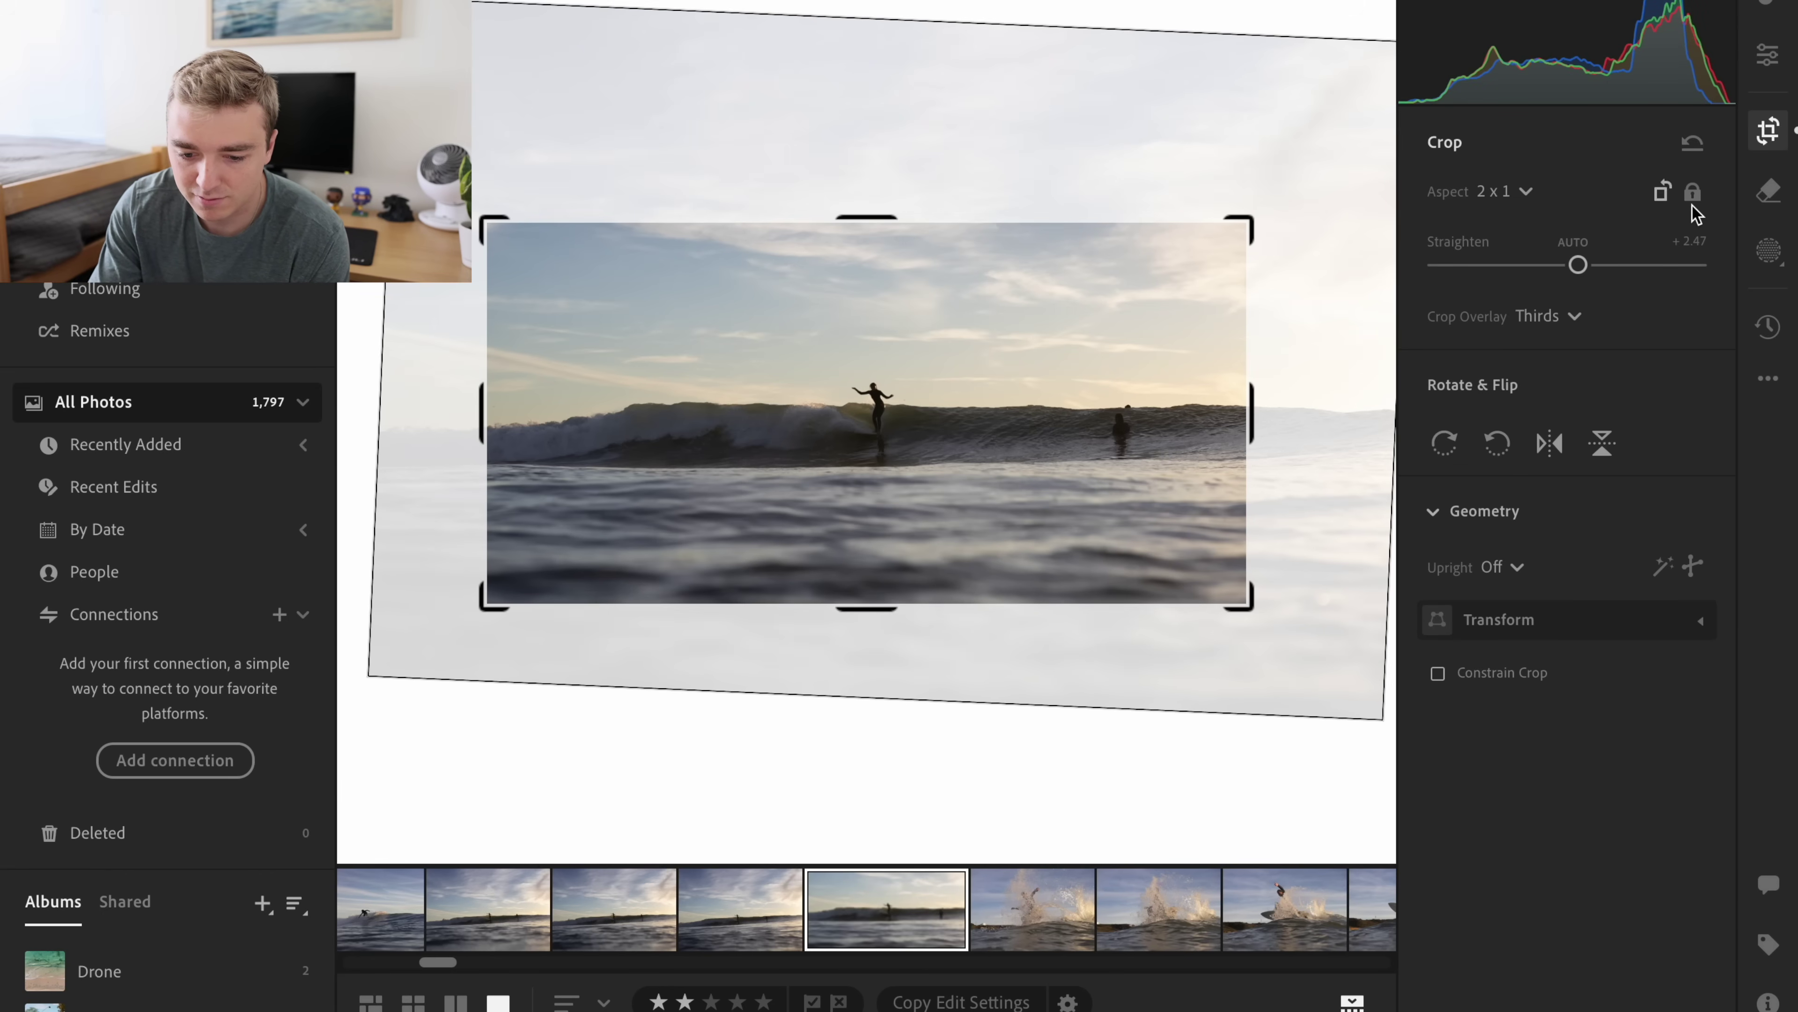
key(Return)
- Set the crop aspect back to 3 x 2 and adjust the framing around the standing surfer
click(1768, 130)
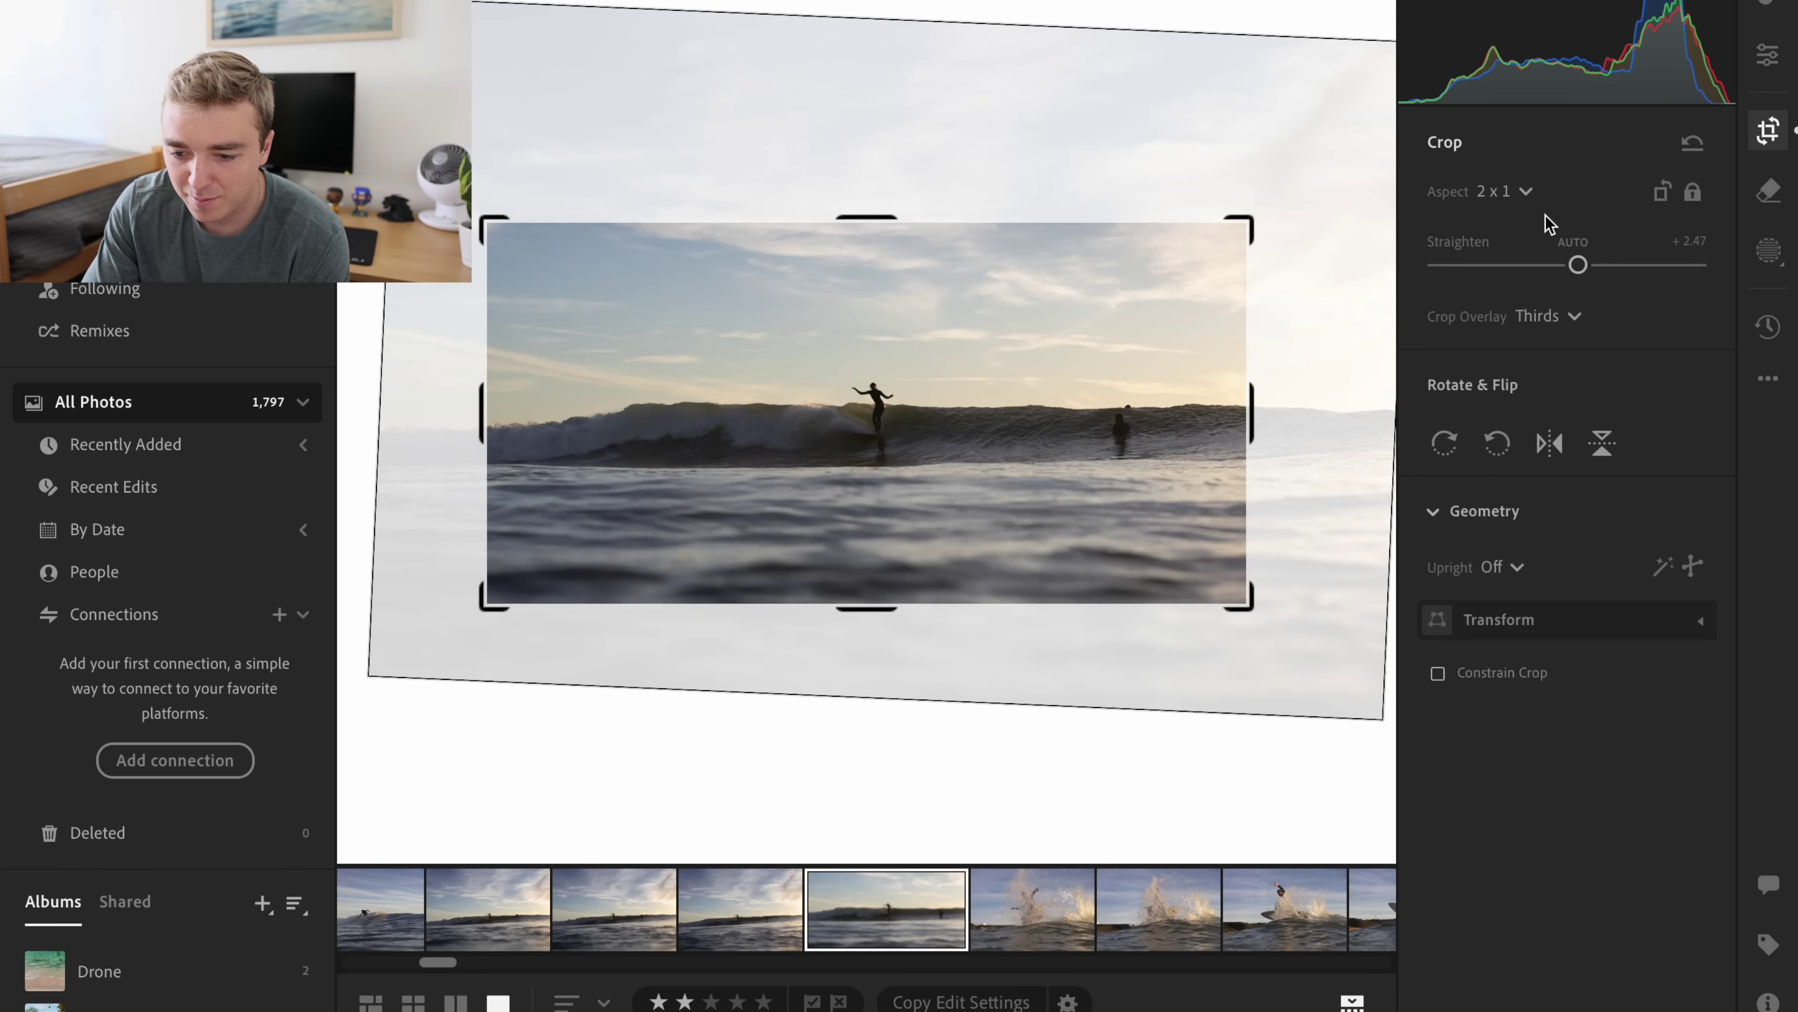
click(1502, 206)
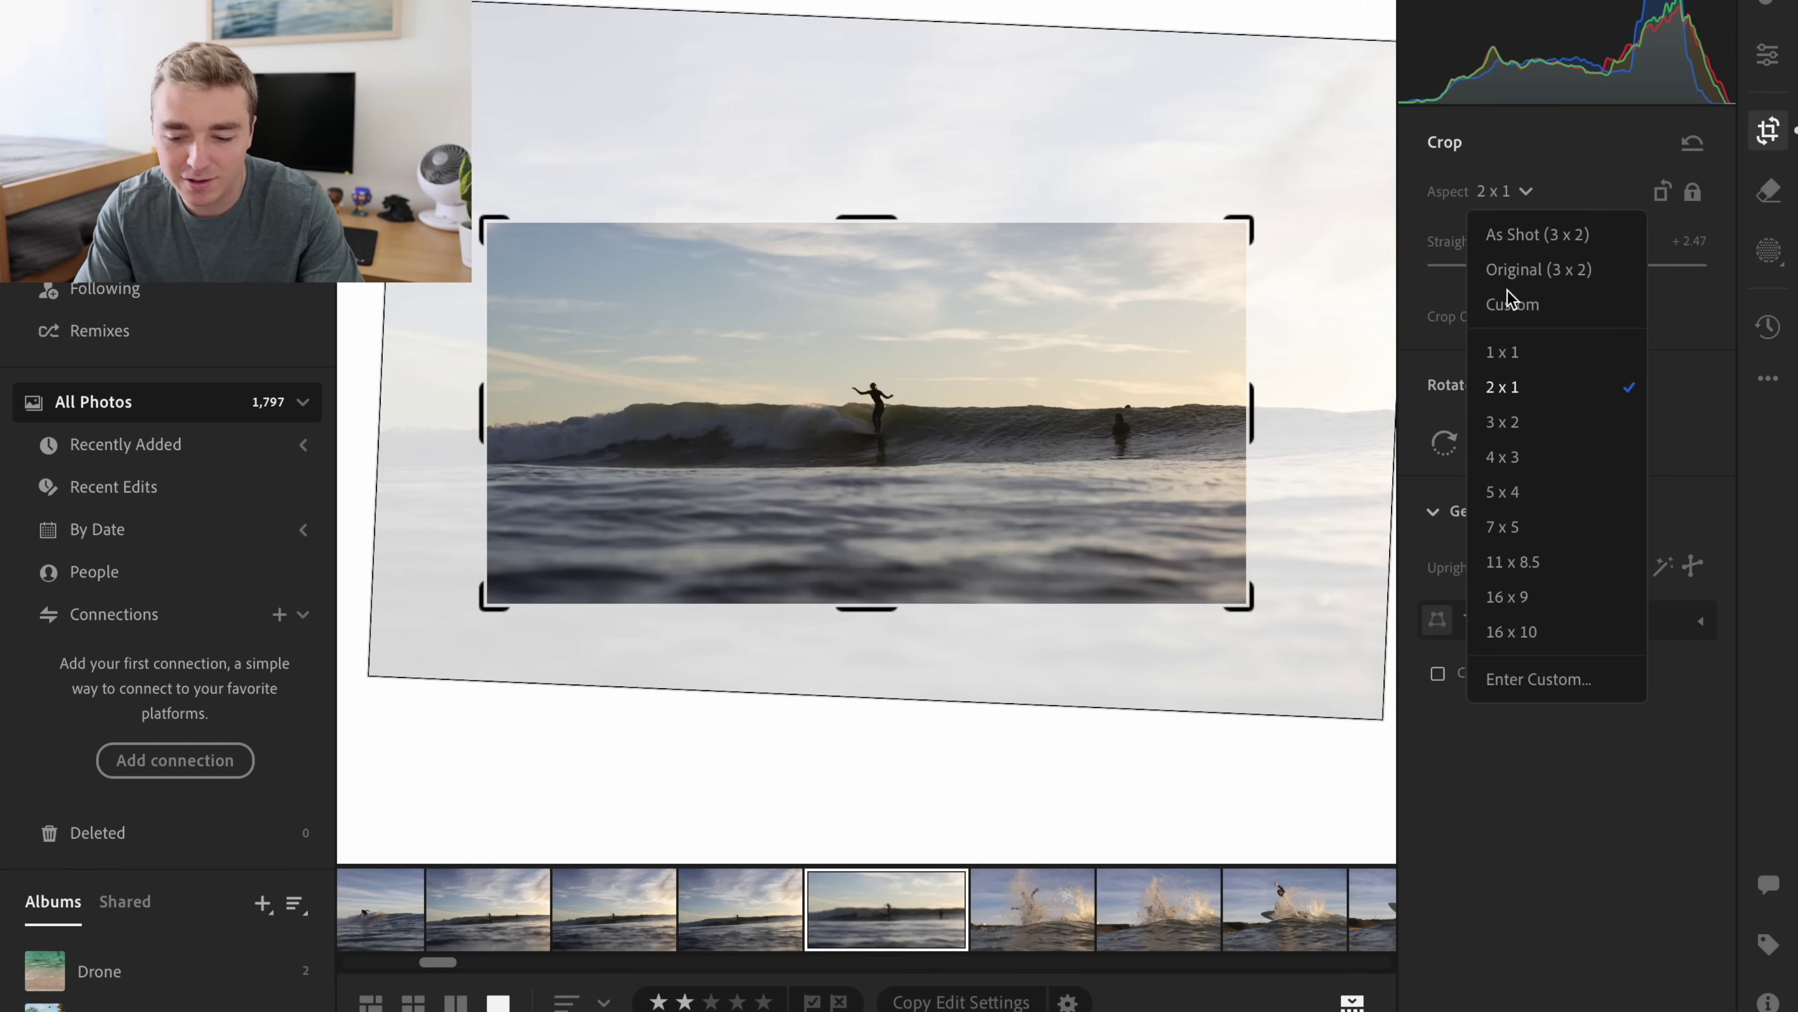
click(1515, 433)
drag(931, 408, 936, 393)
key(e)
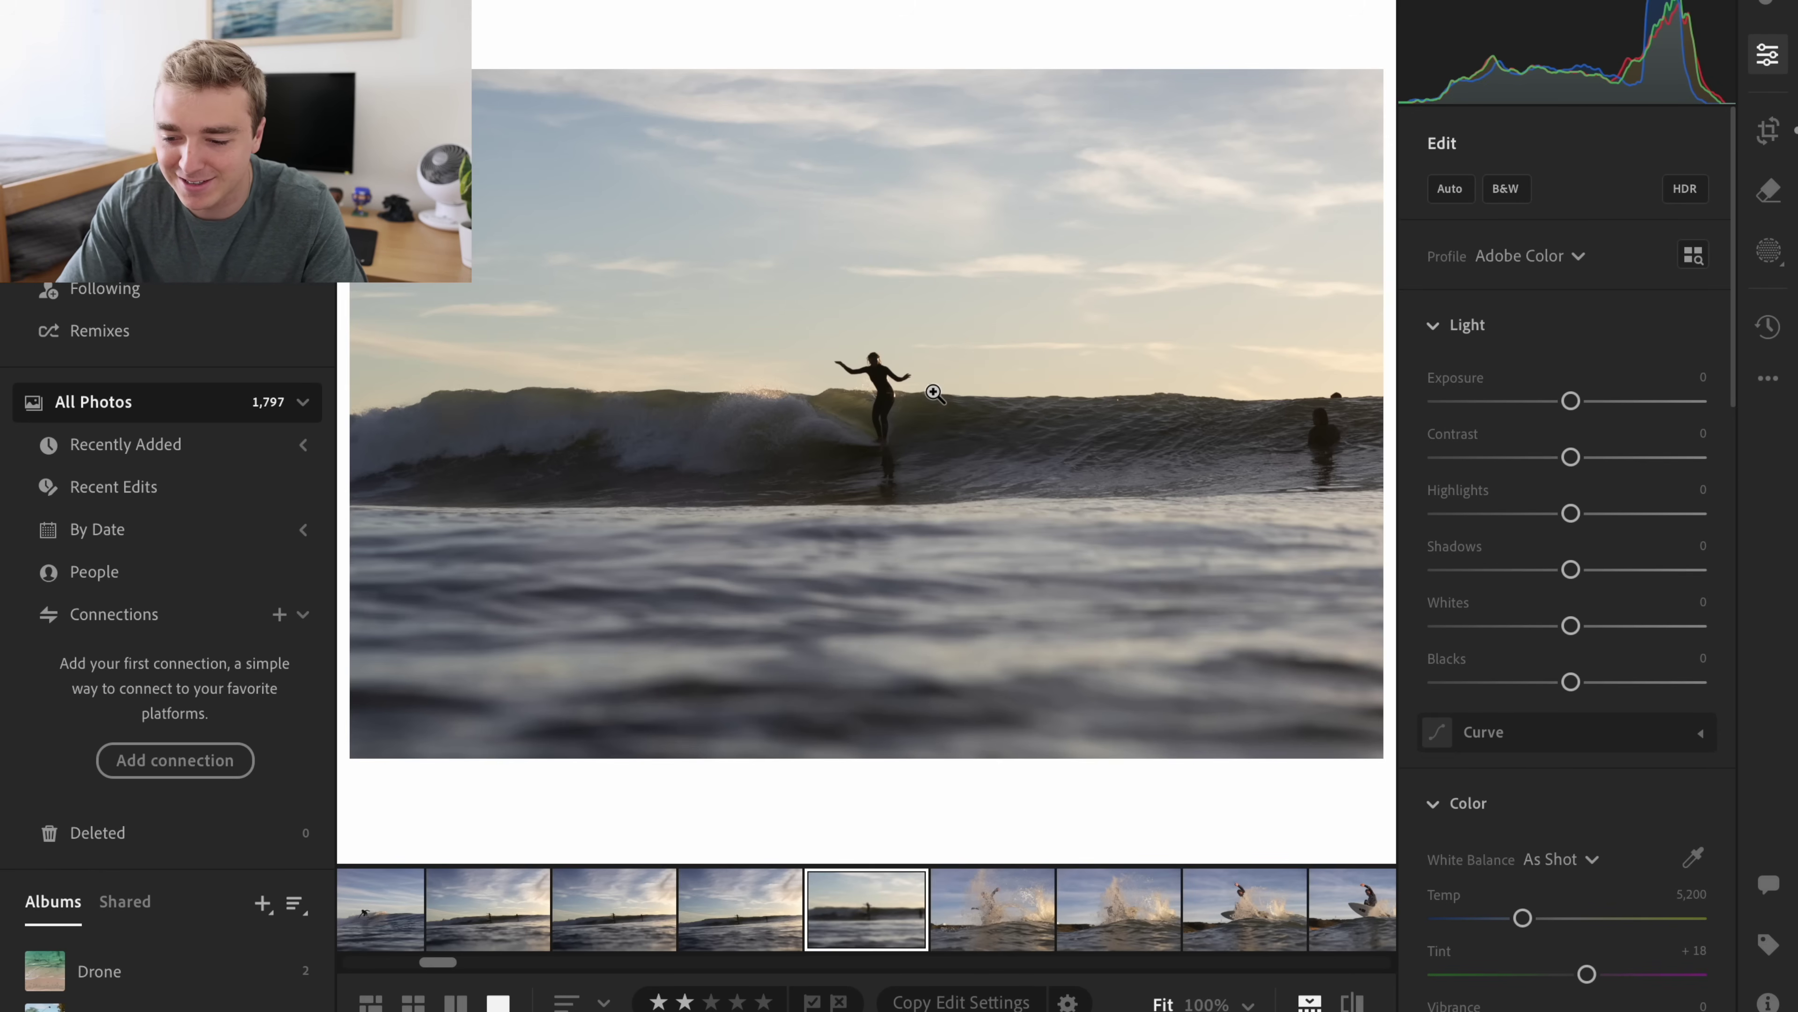
click(1773, 142)
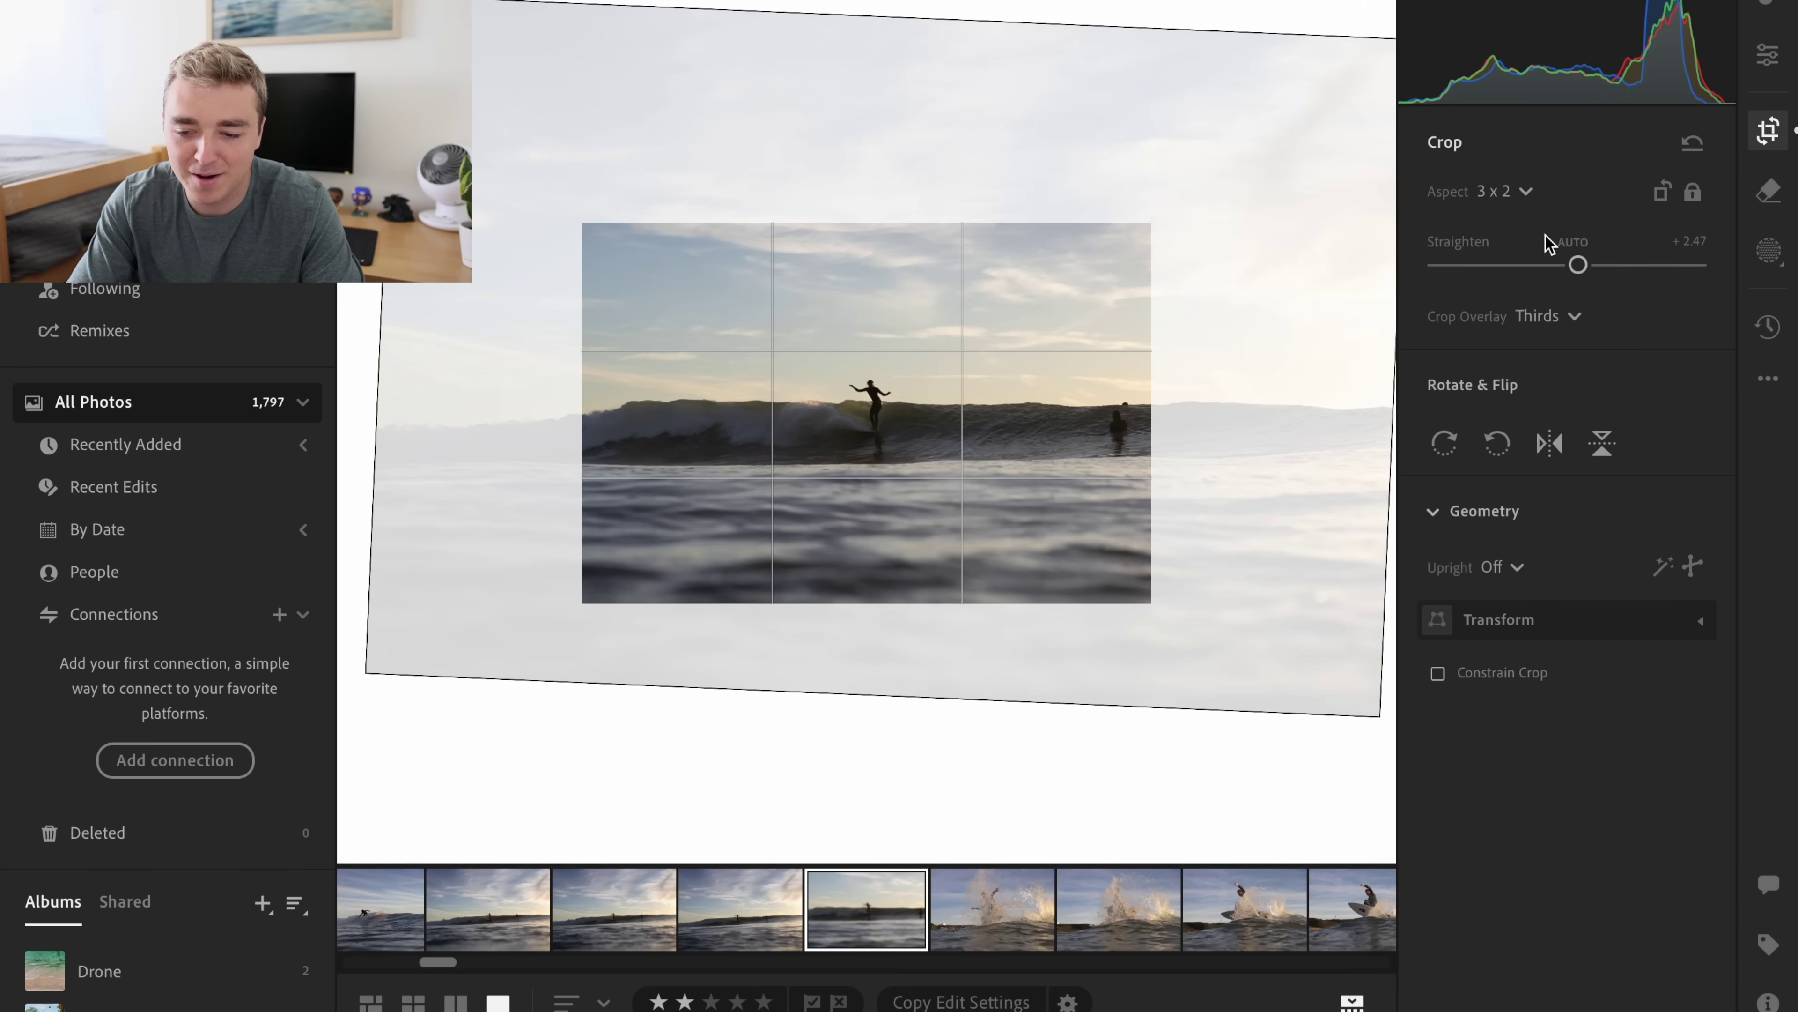
click(1501, 191)
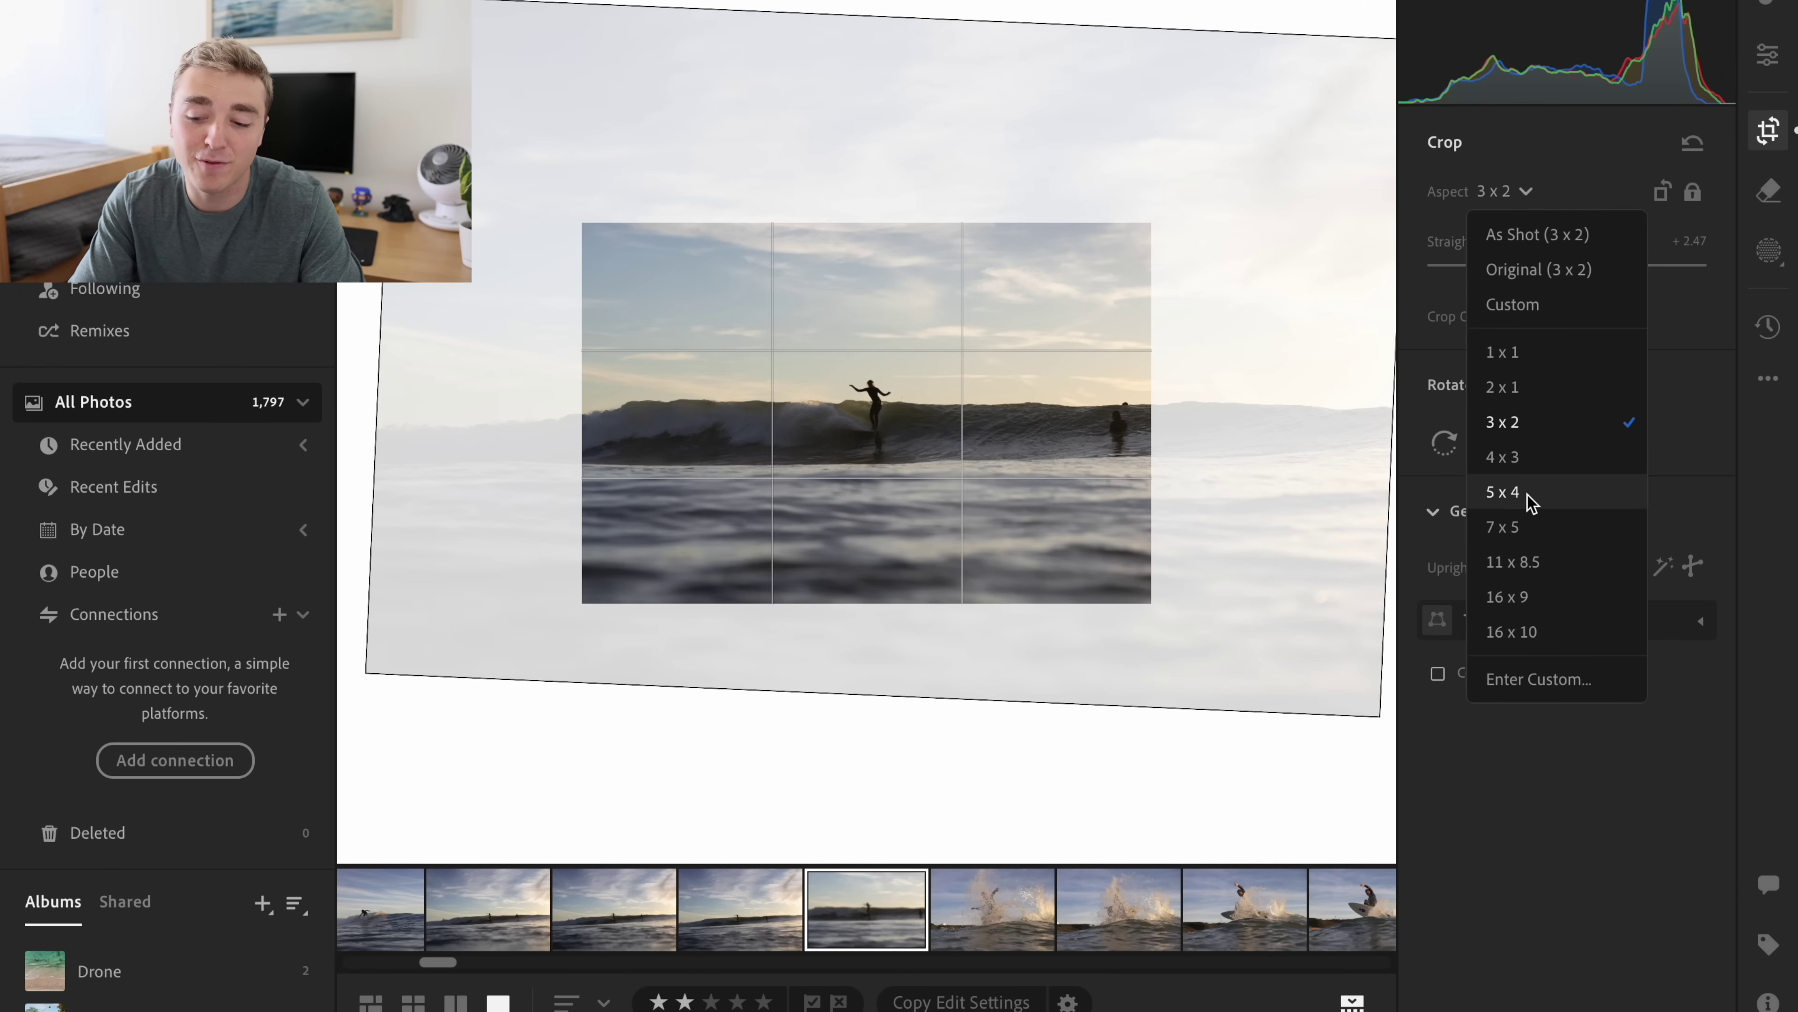
click(1787, 107)
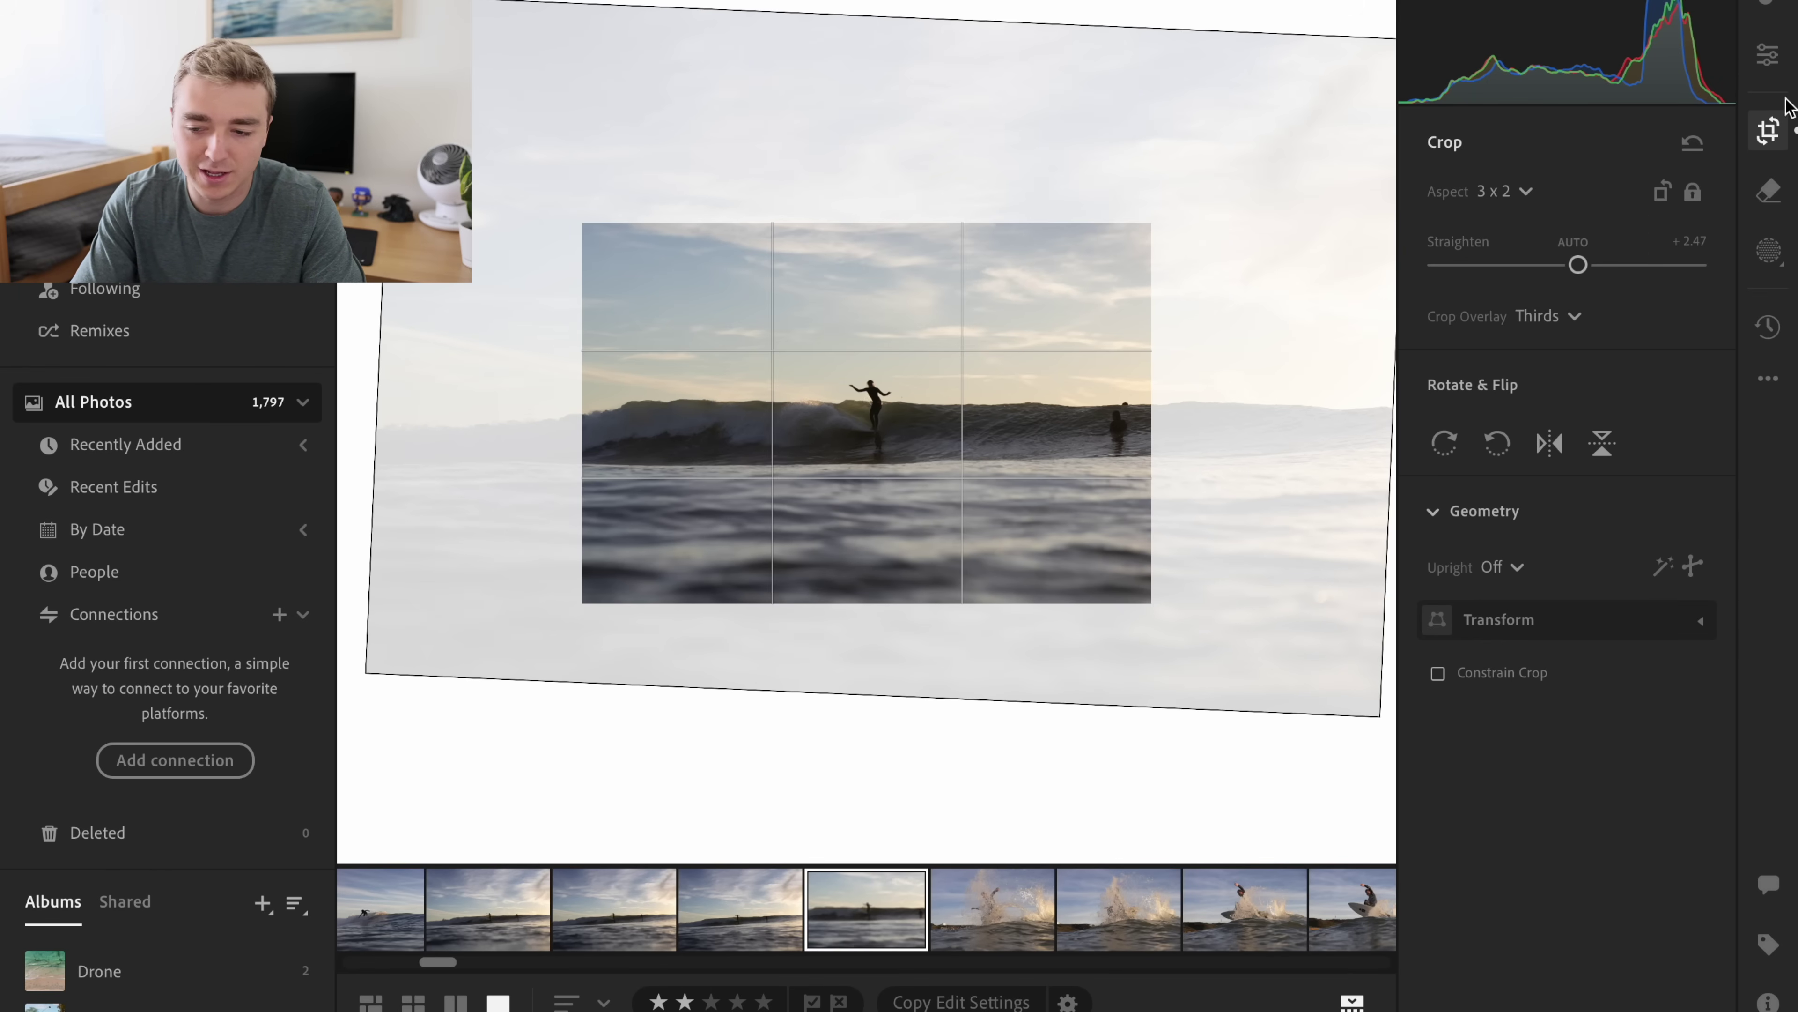
click(1772, 71)
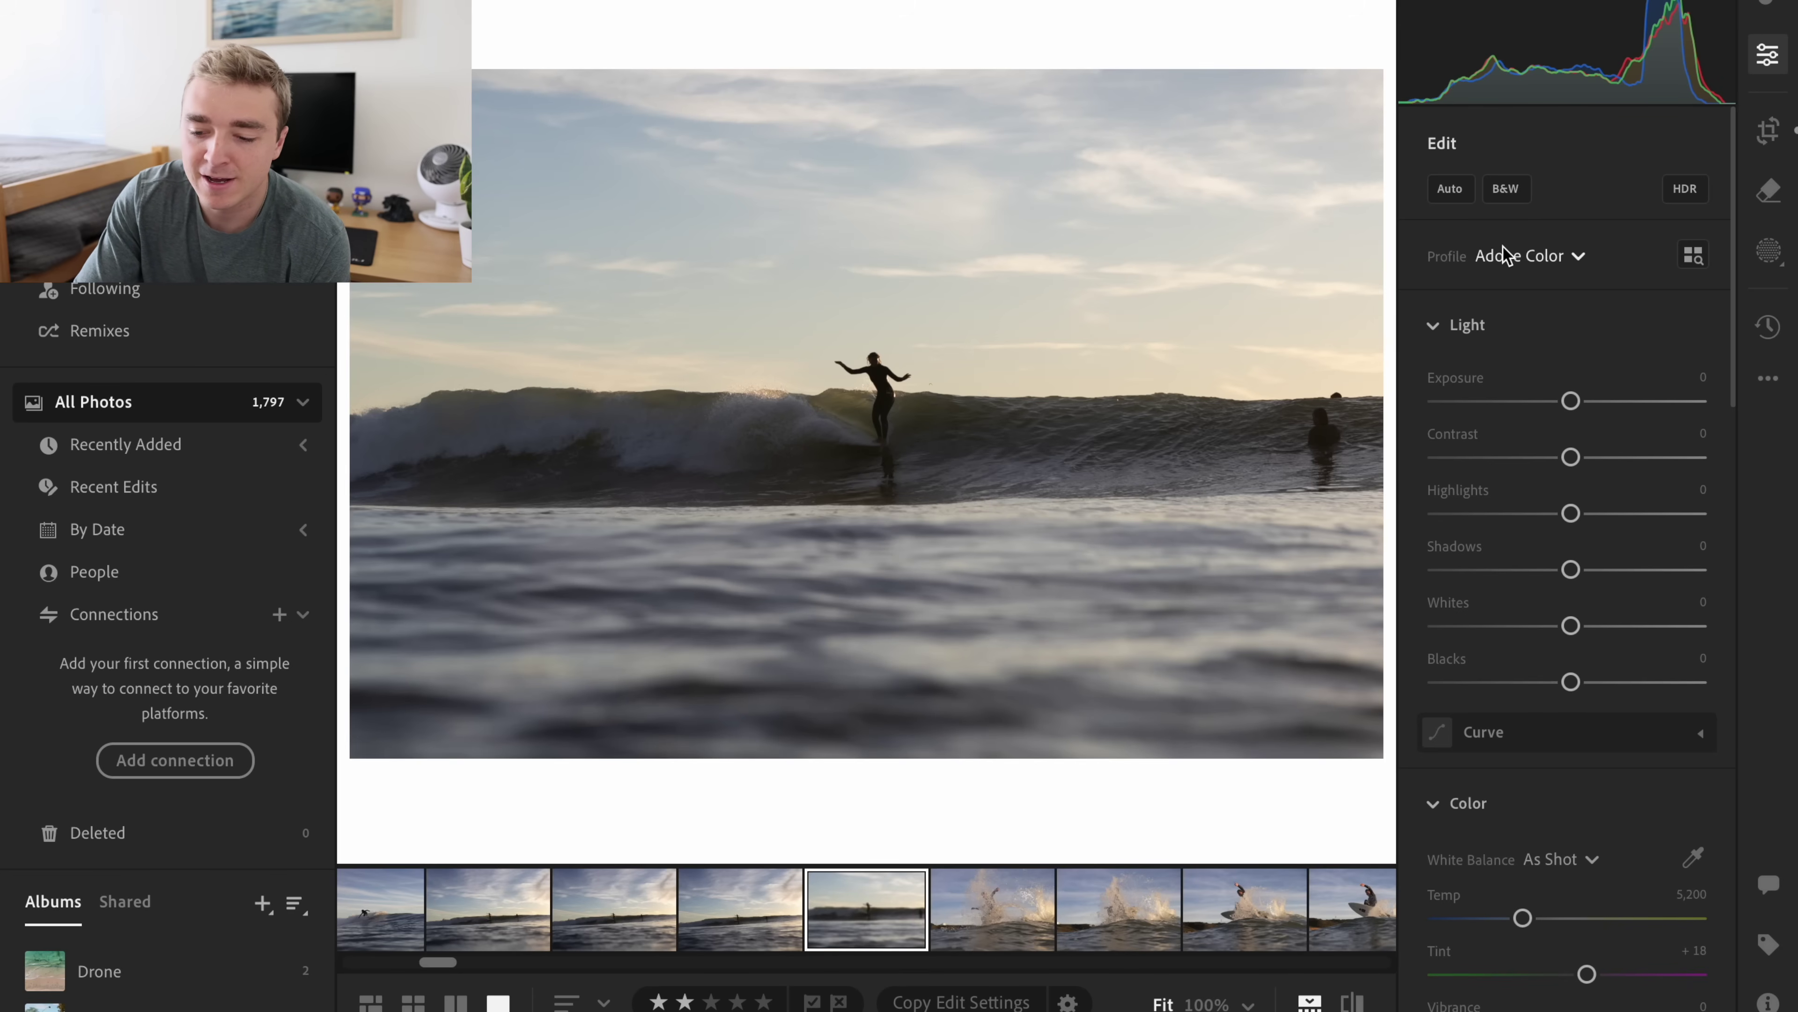
- Try the Surf Photography presets Light Blues, Golden Hour #2 and Deep Tones on the photo
key(shift+p)
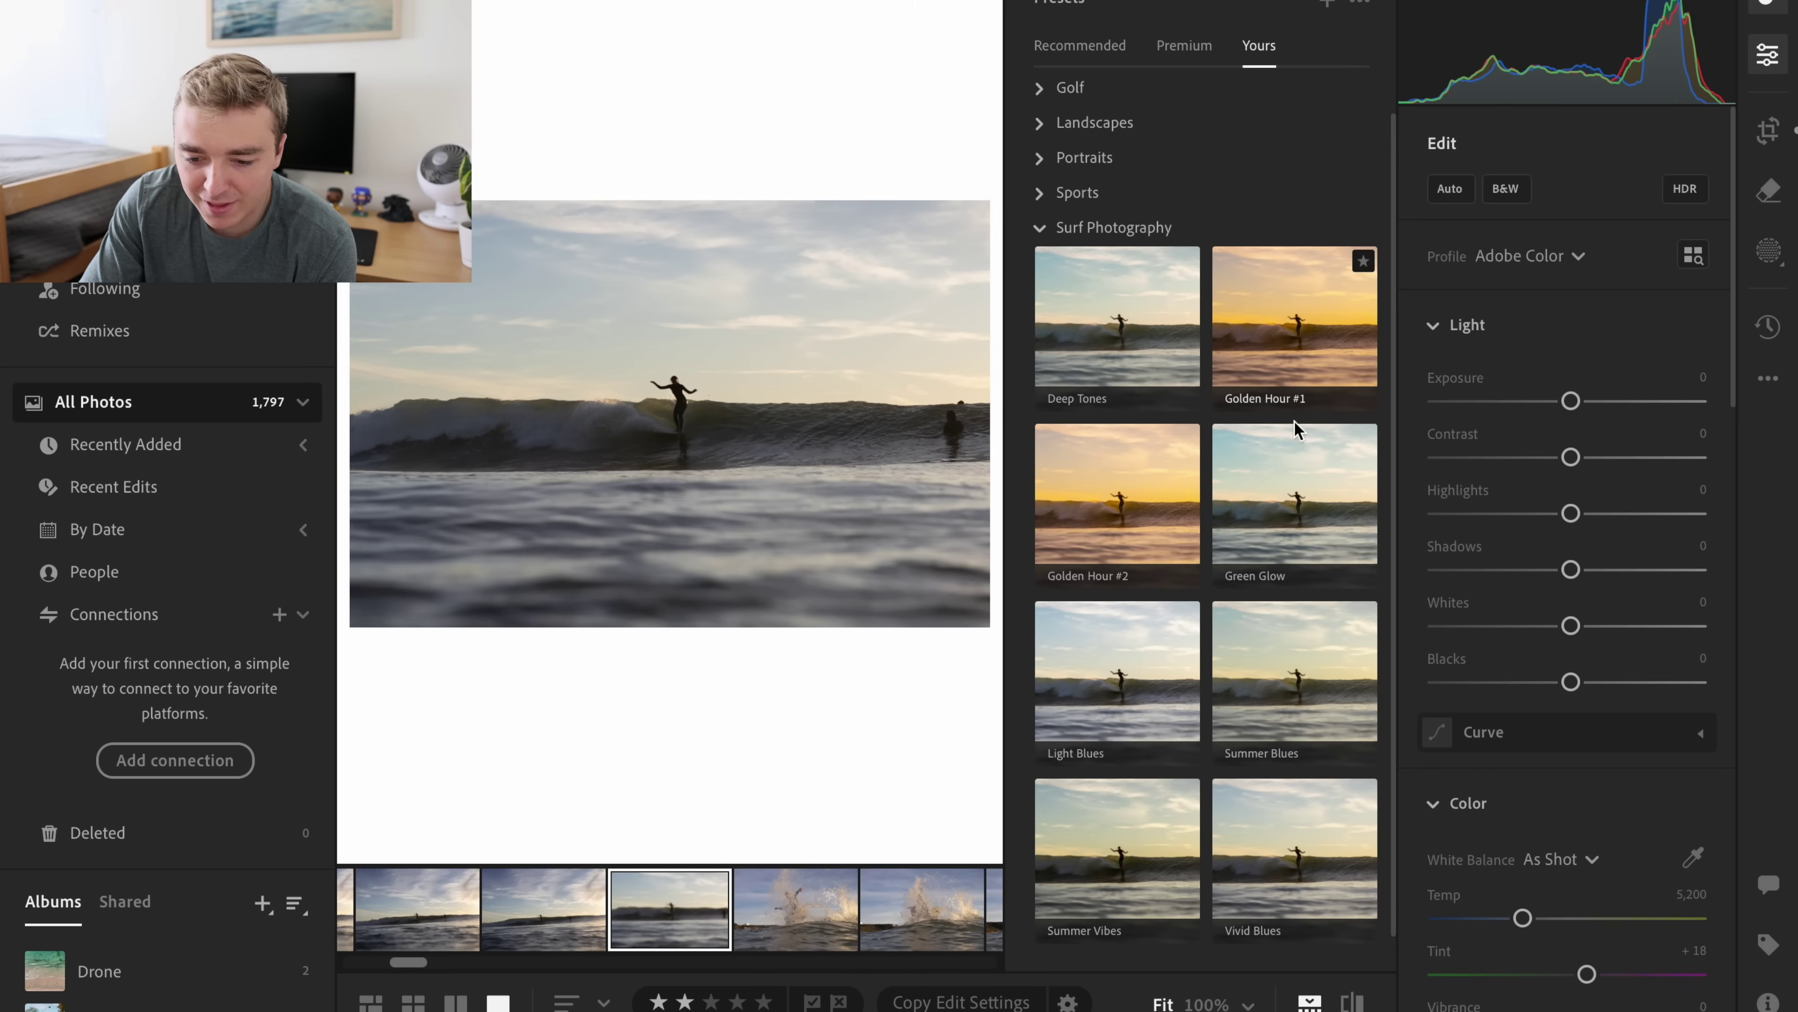
scroll(1232, 546, down, 1)
click(1227, 512)
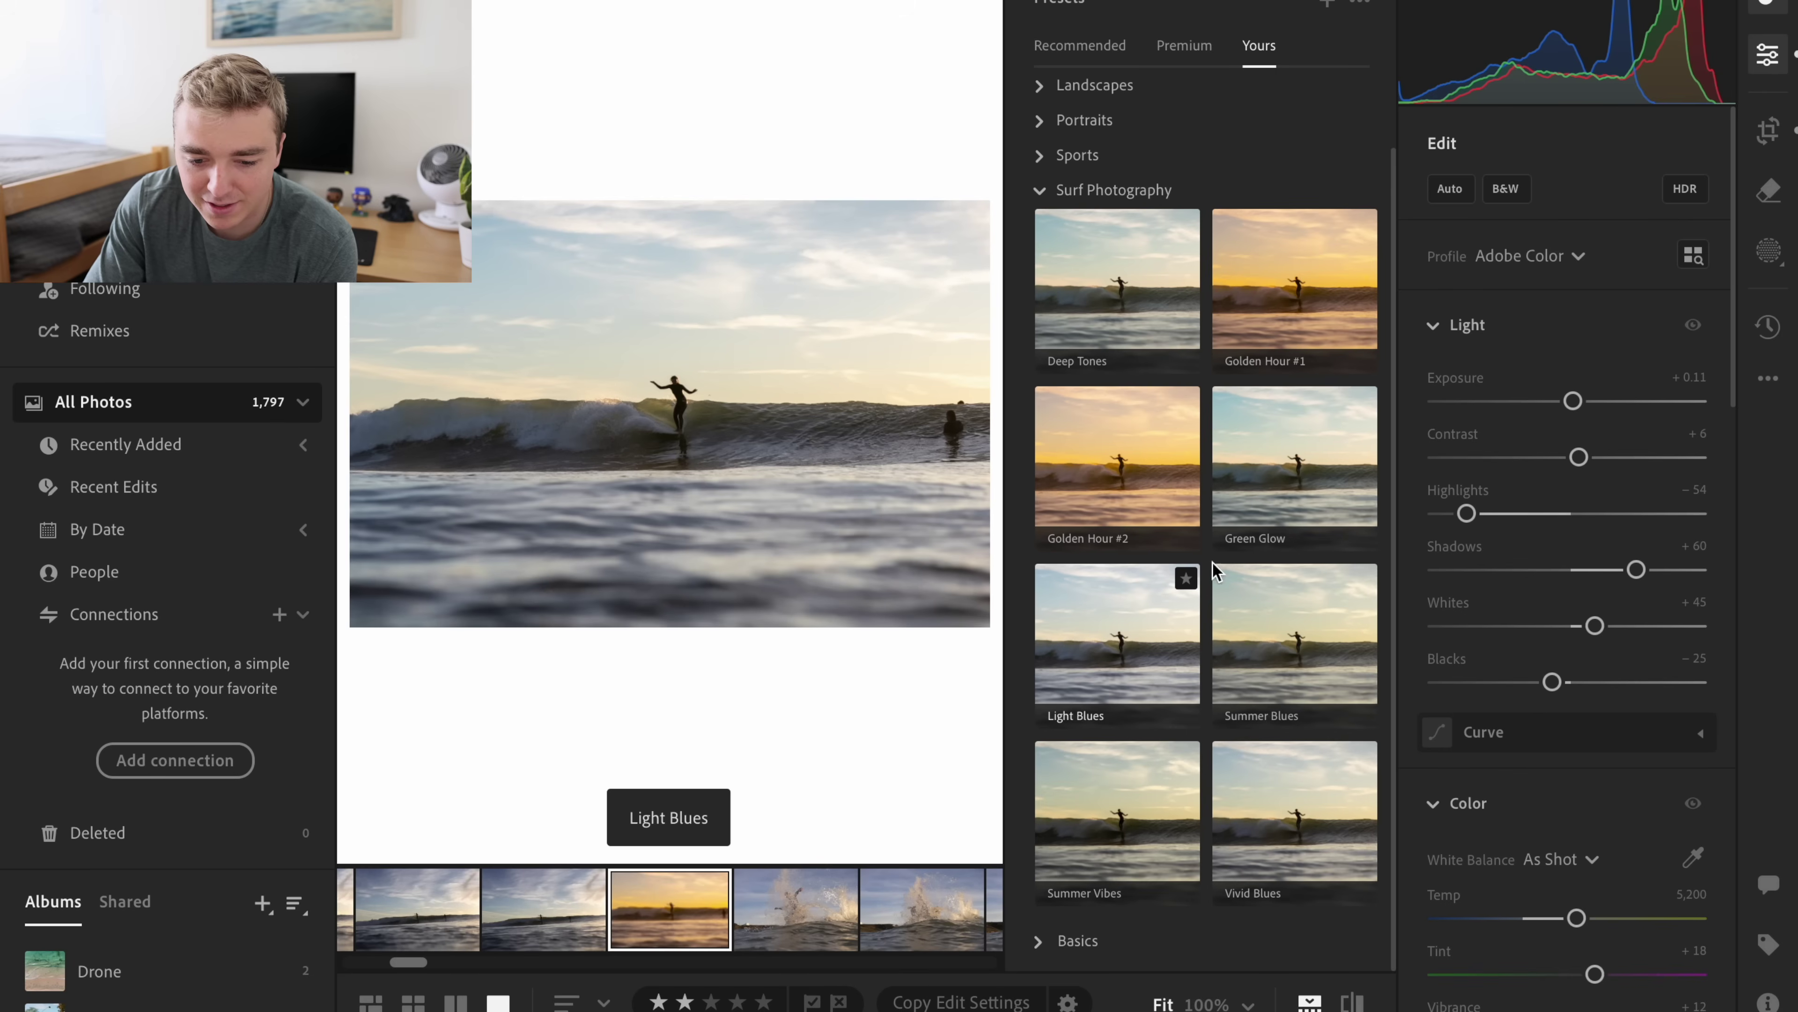
click(1143, 646)
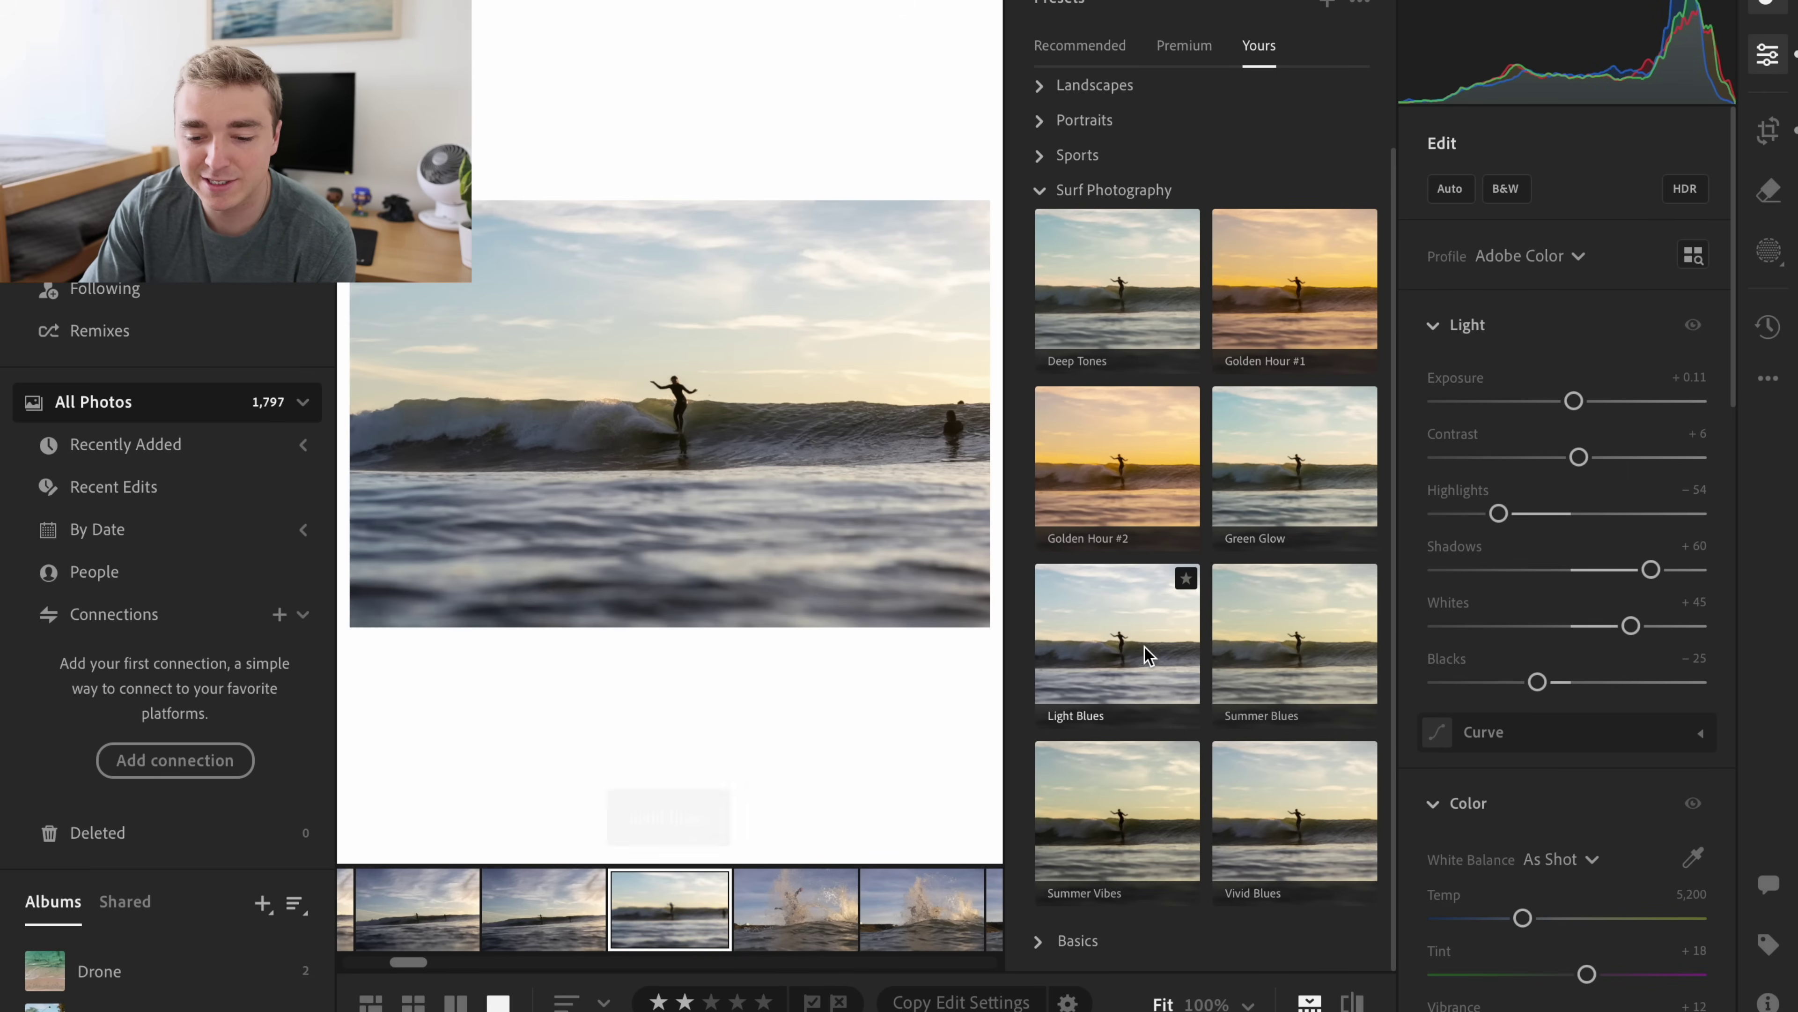
click(1126, 460)
click(1131, 301)
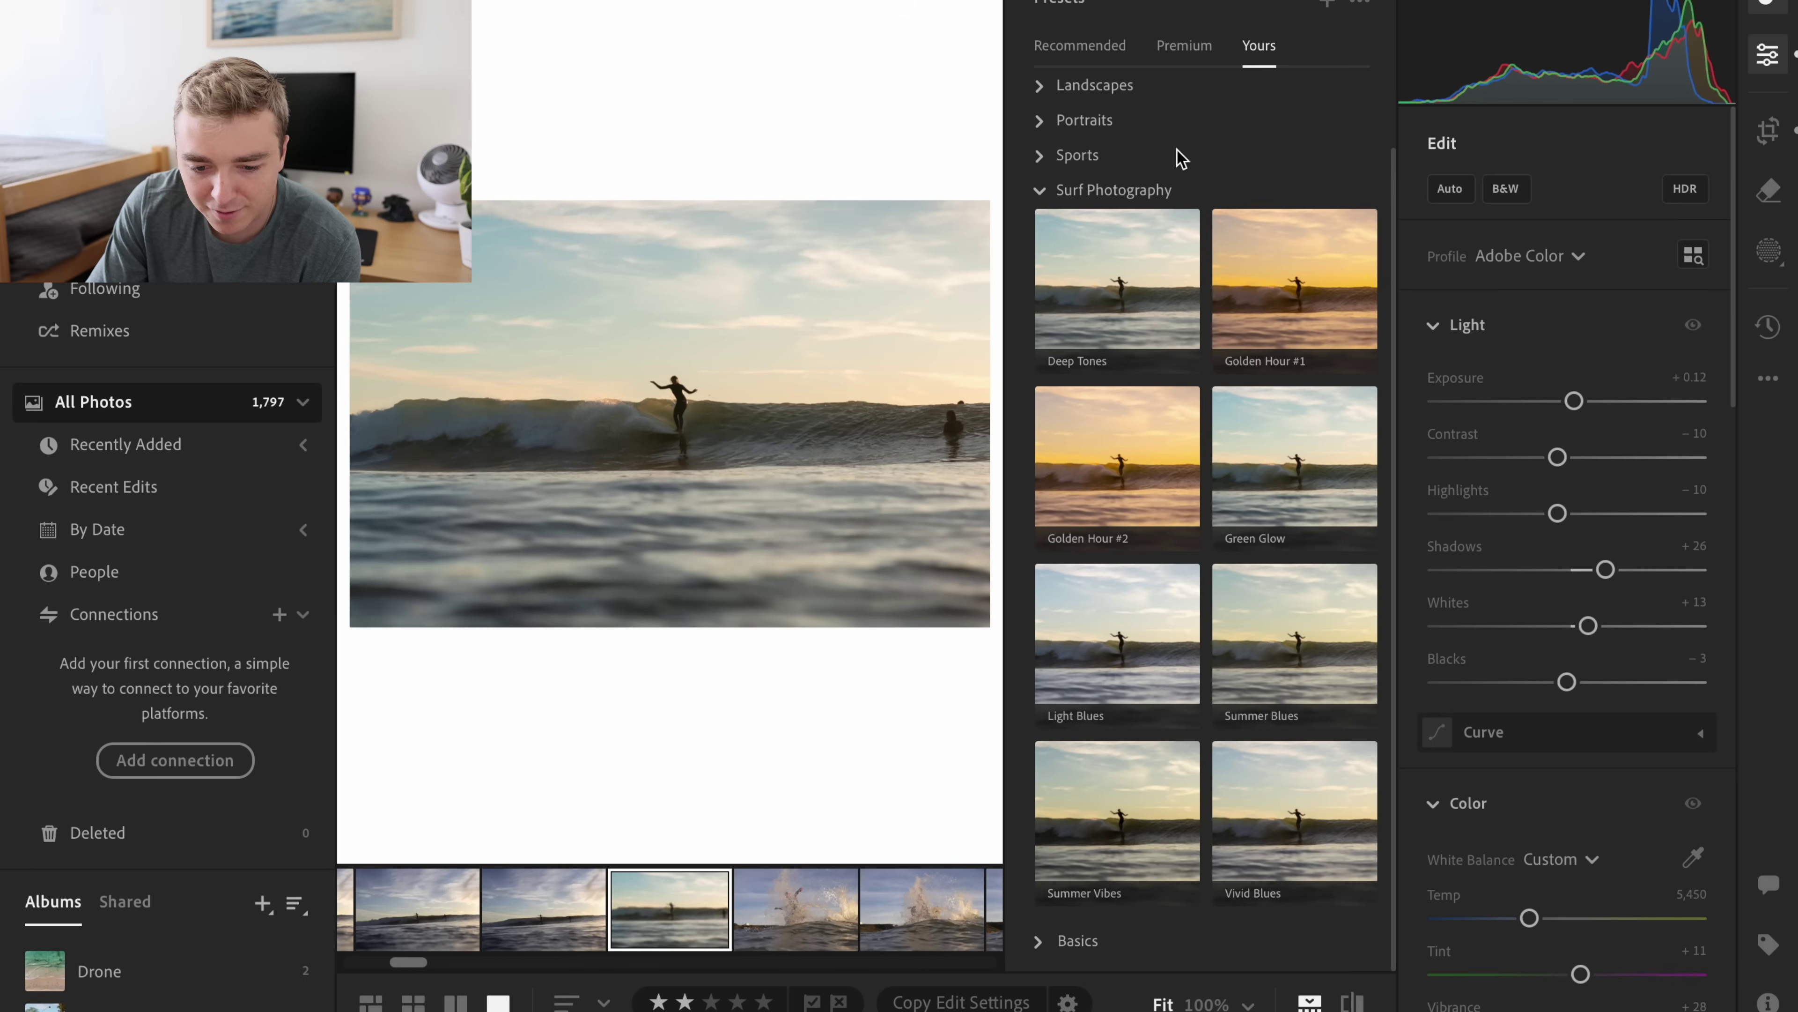
click(1062, 666)
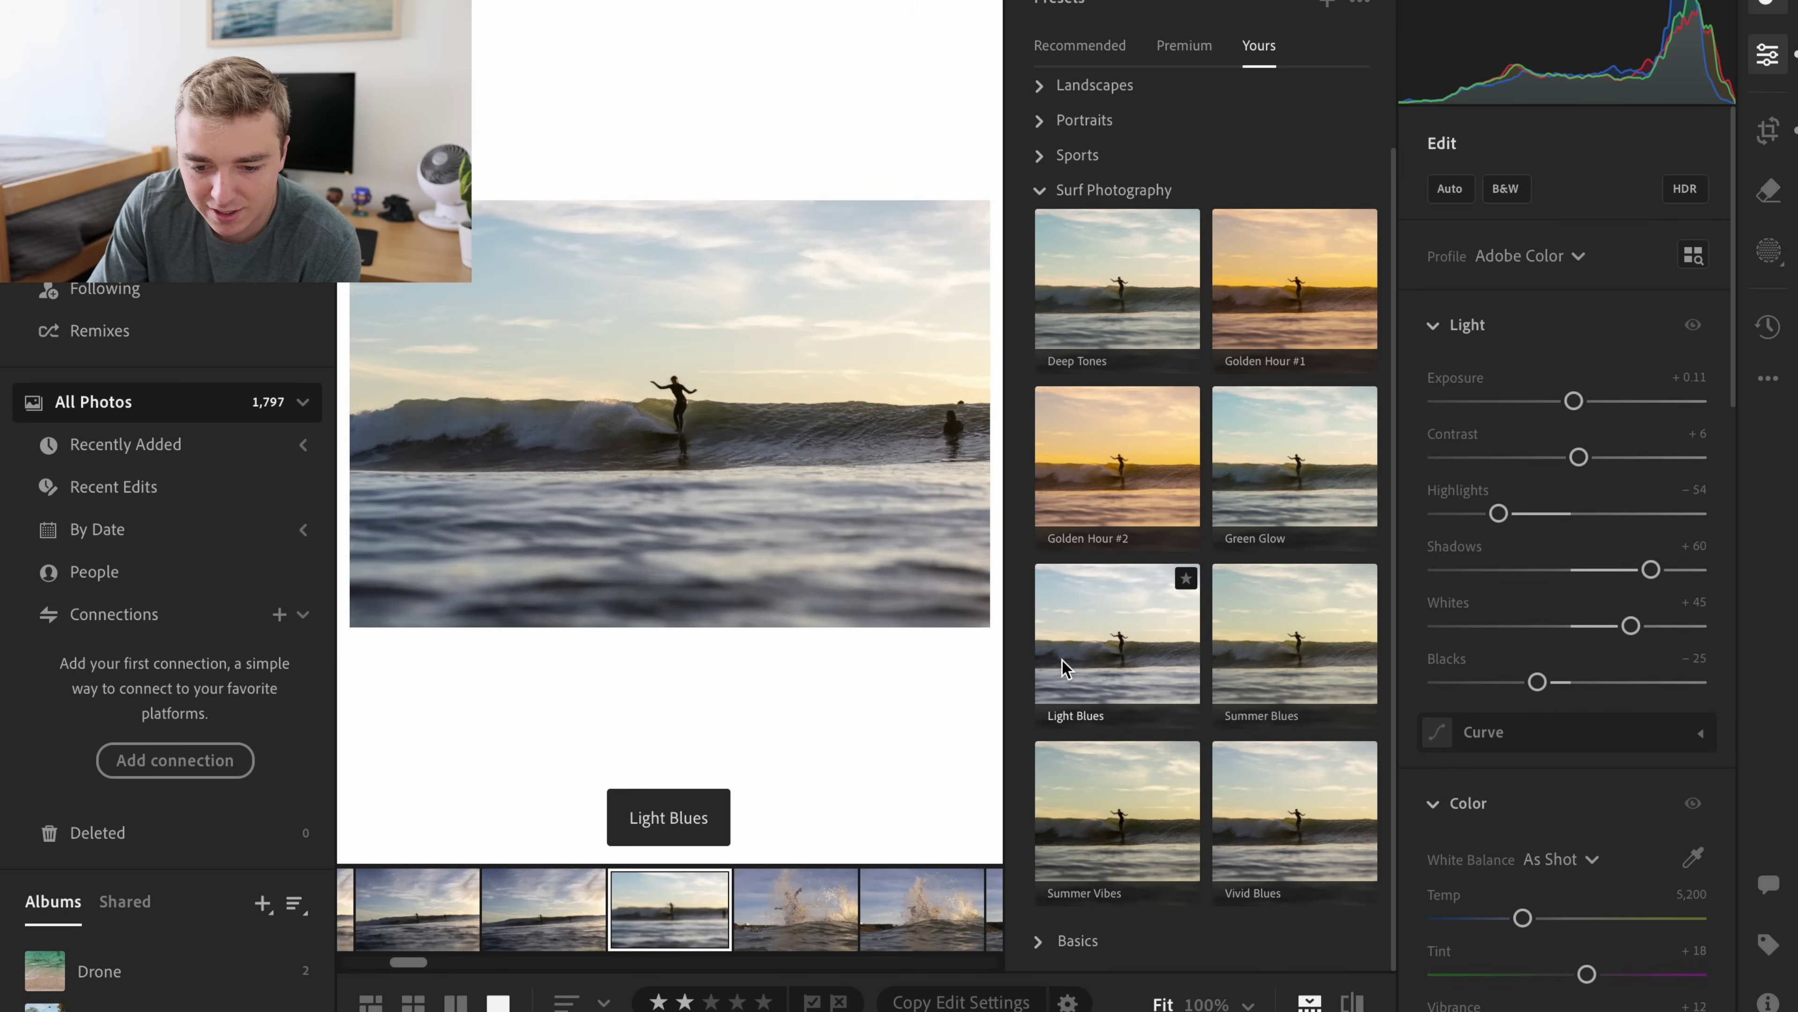
- Compare the Green Glow and Summer Blues presets, apply Green Glow and close the presets
click(1281, 520)
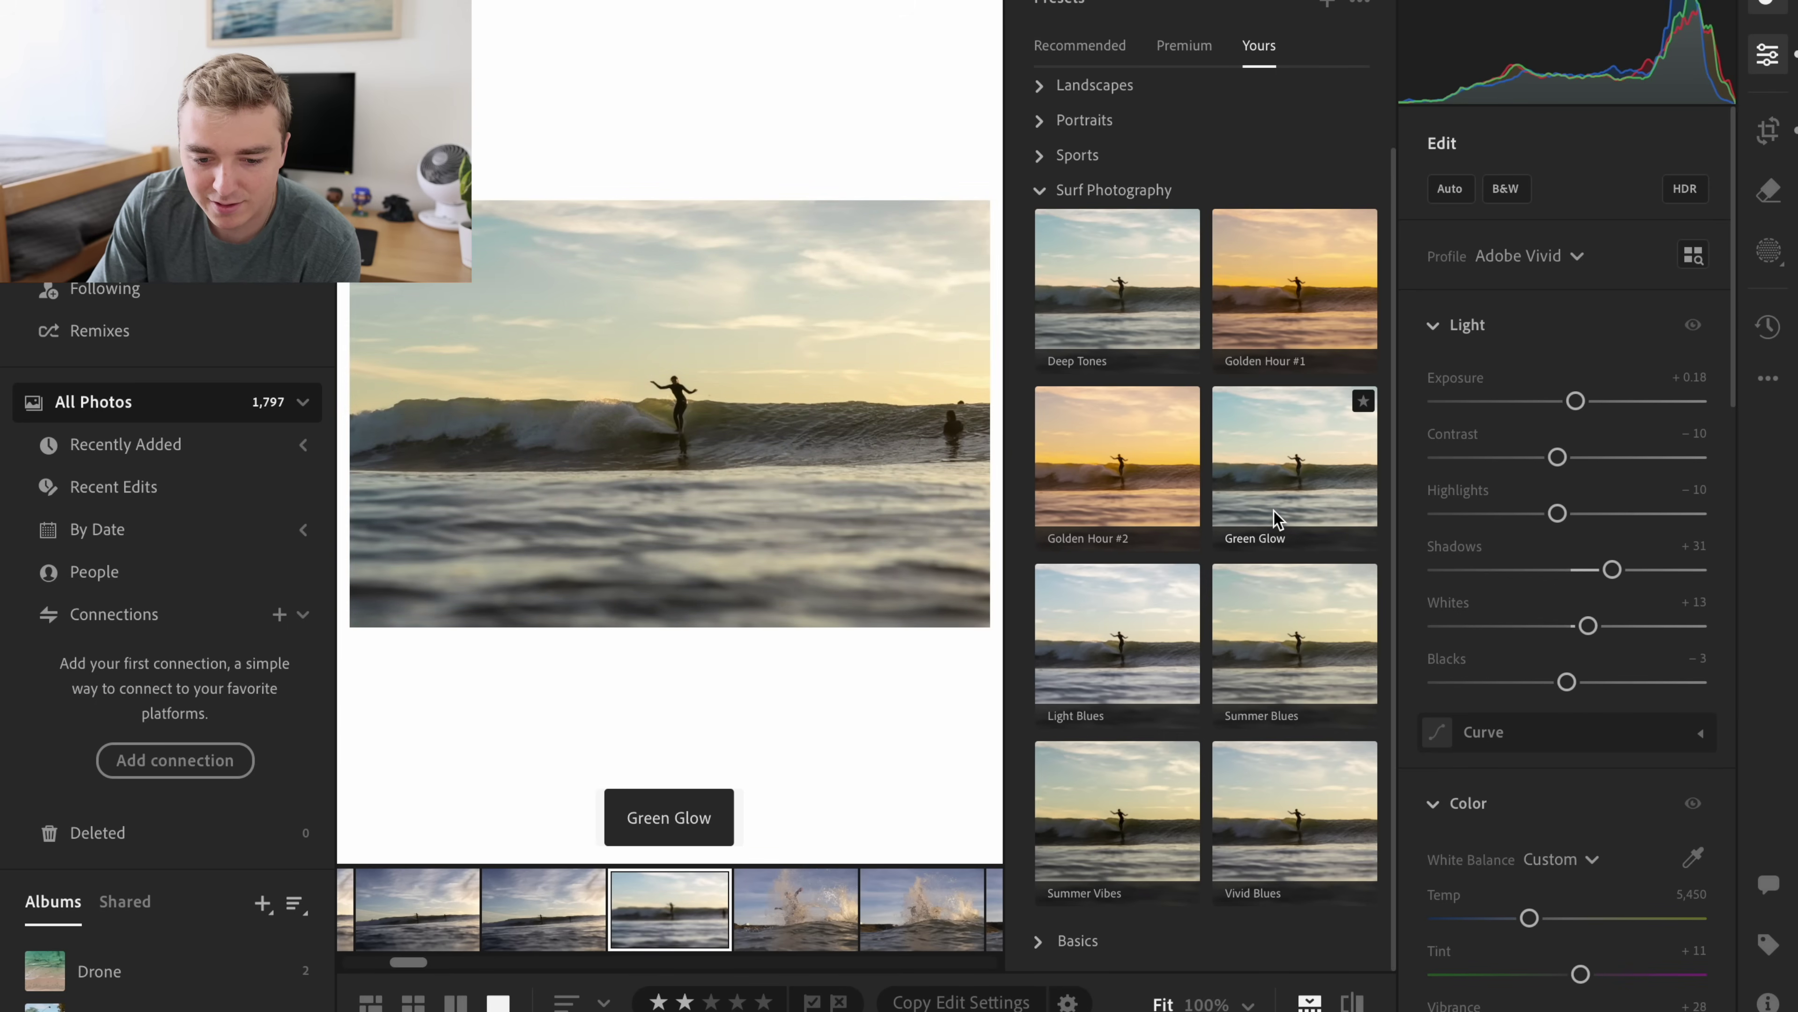
click(1291, 648)
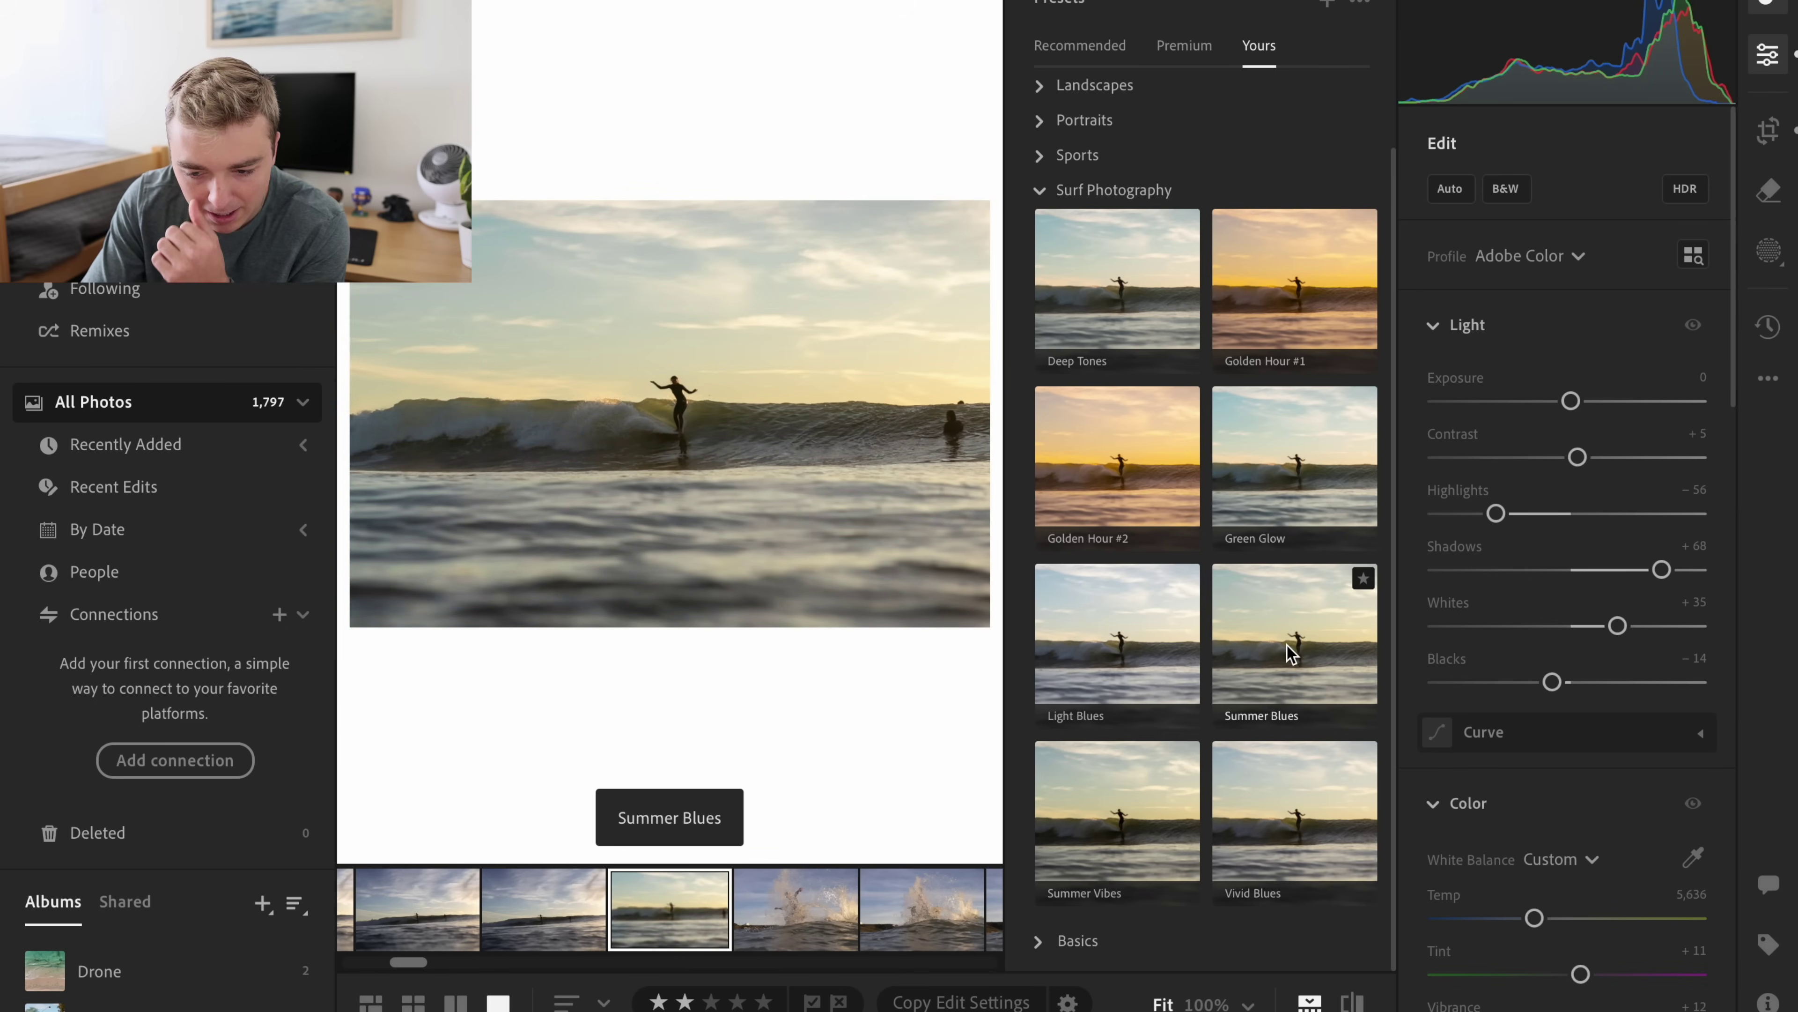
click(1326, 501)
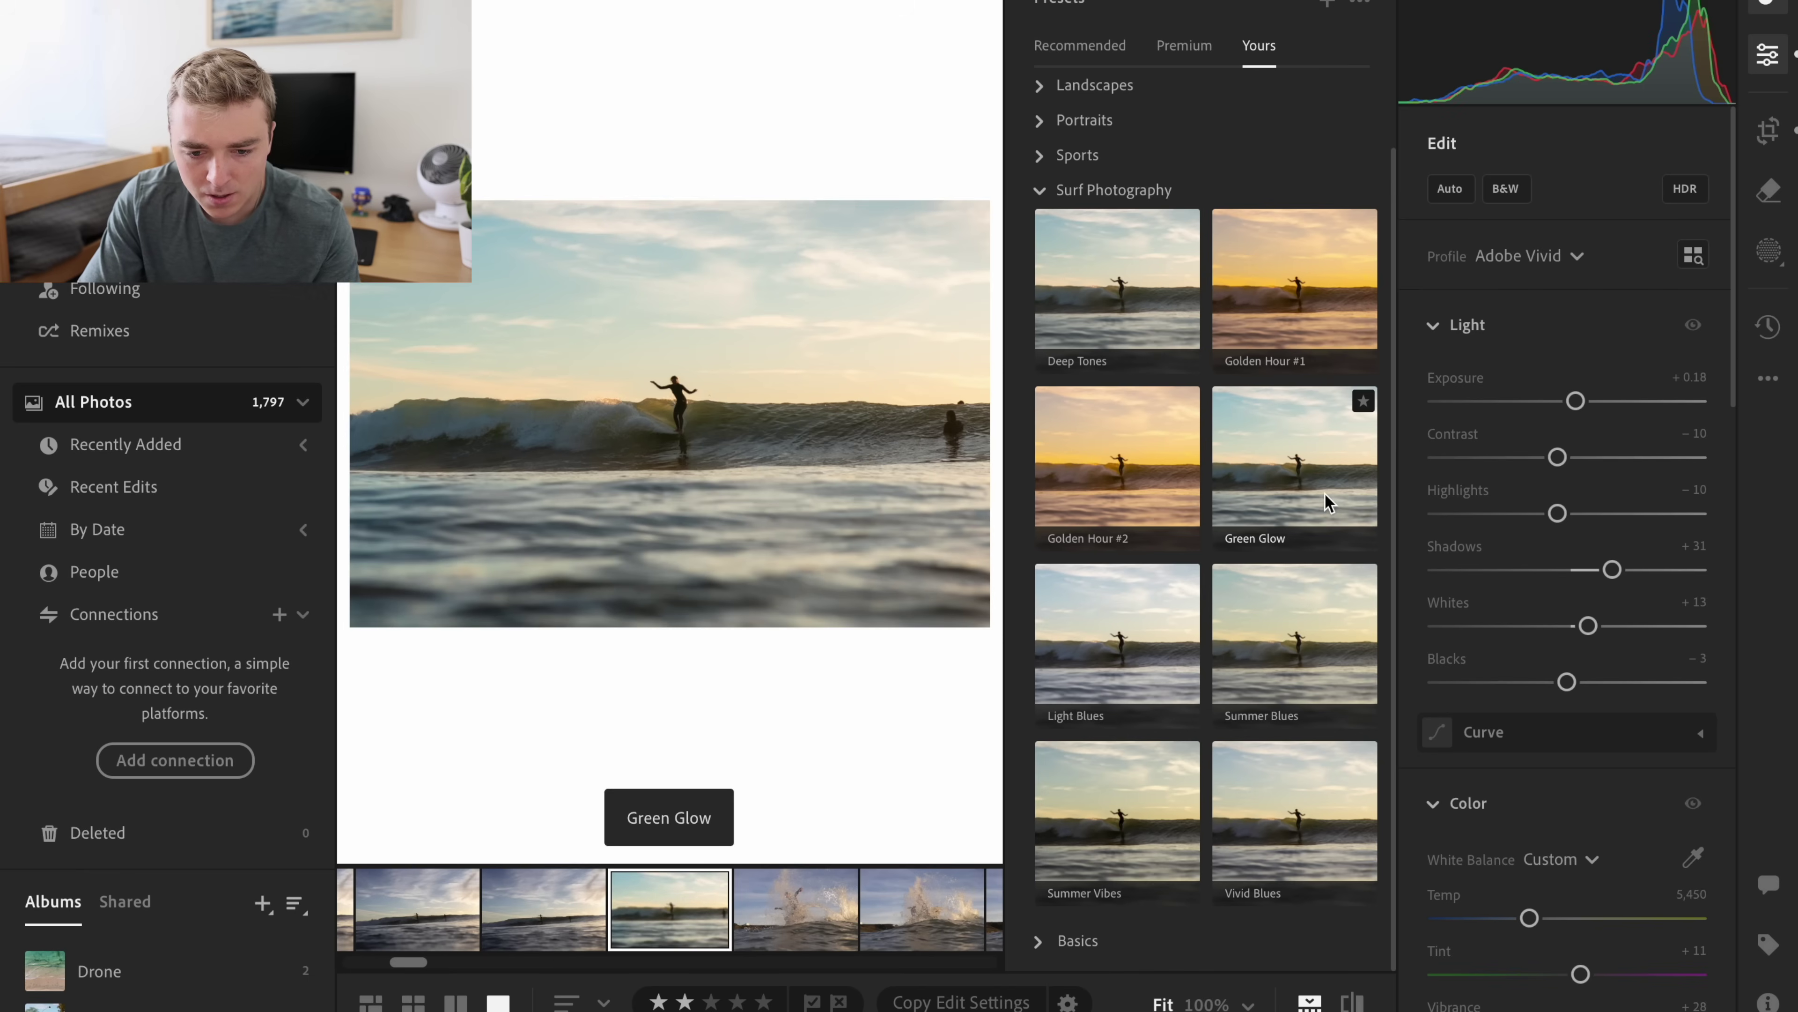
click(1147, 671)
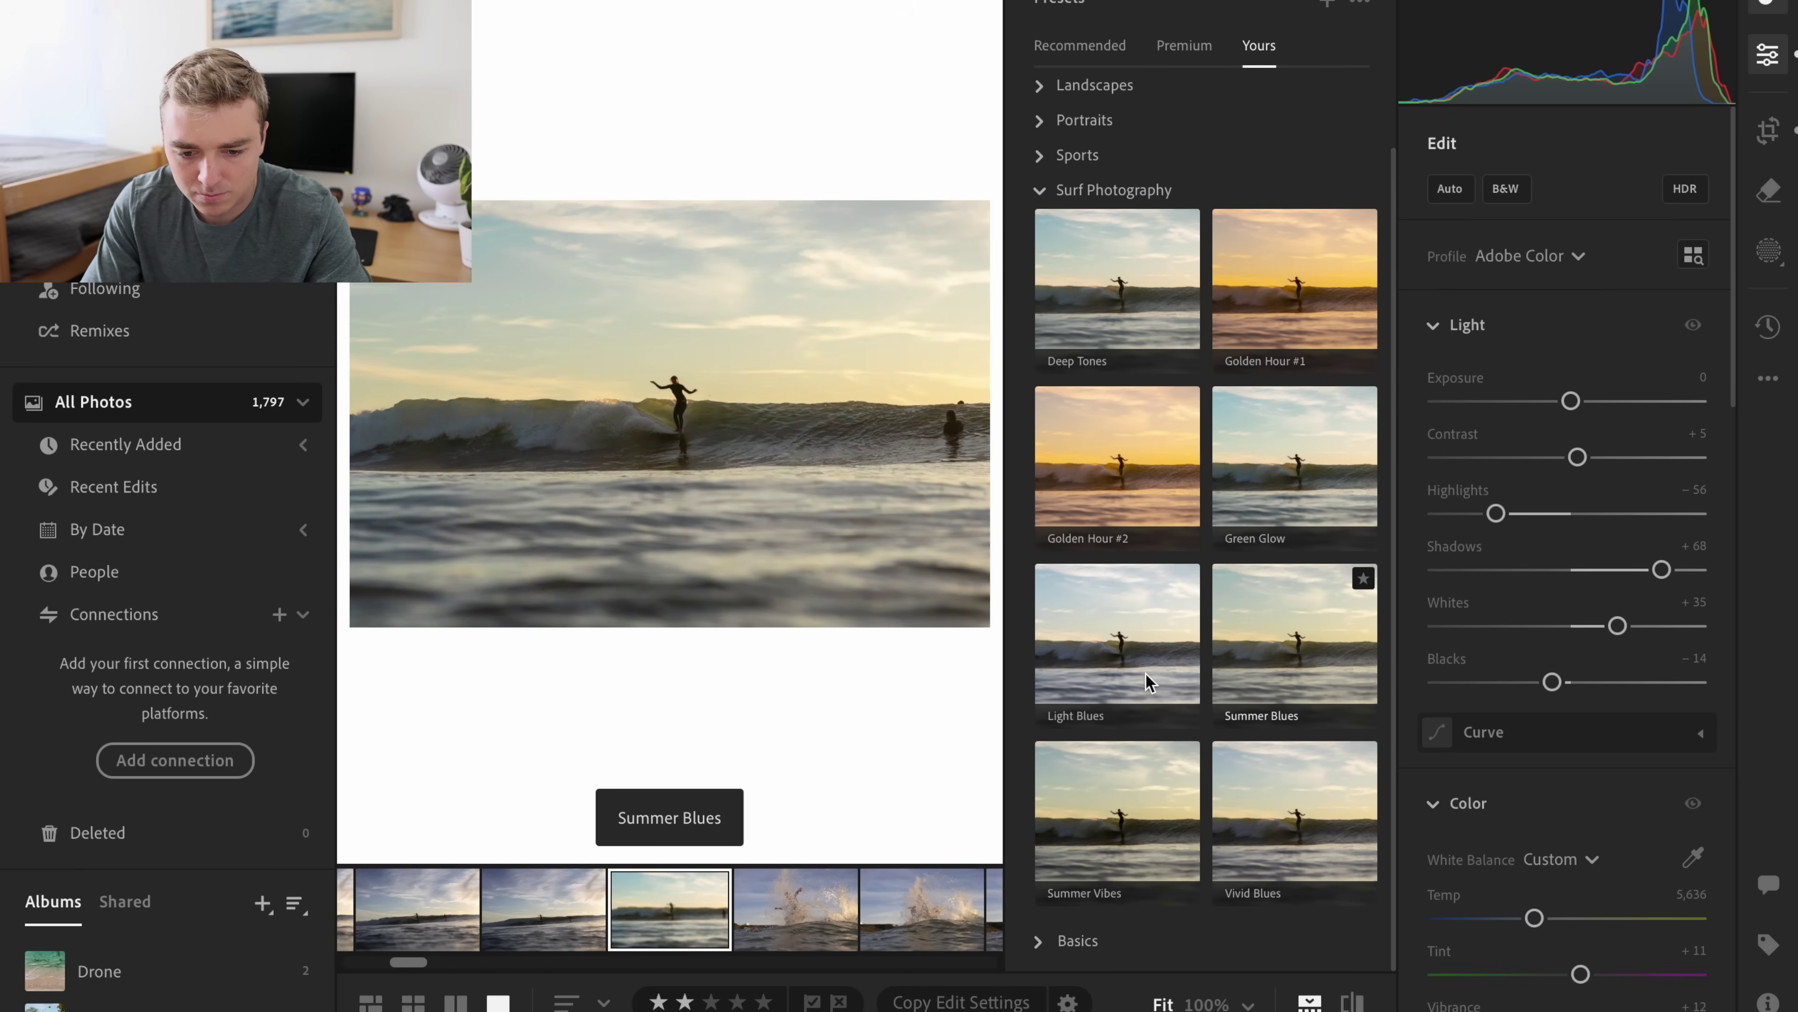
click(1336, 468)
click(1773, 13)
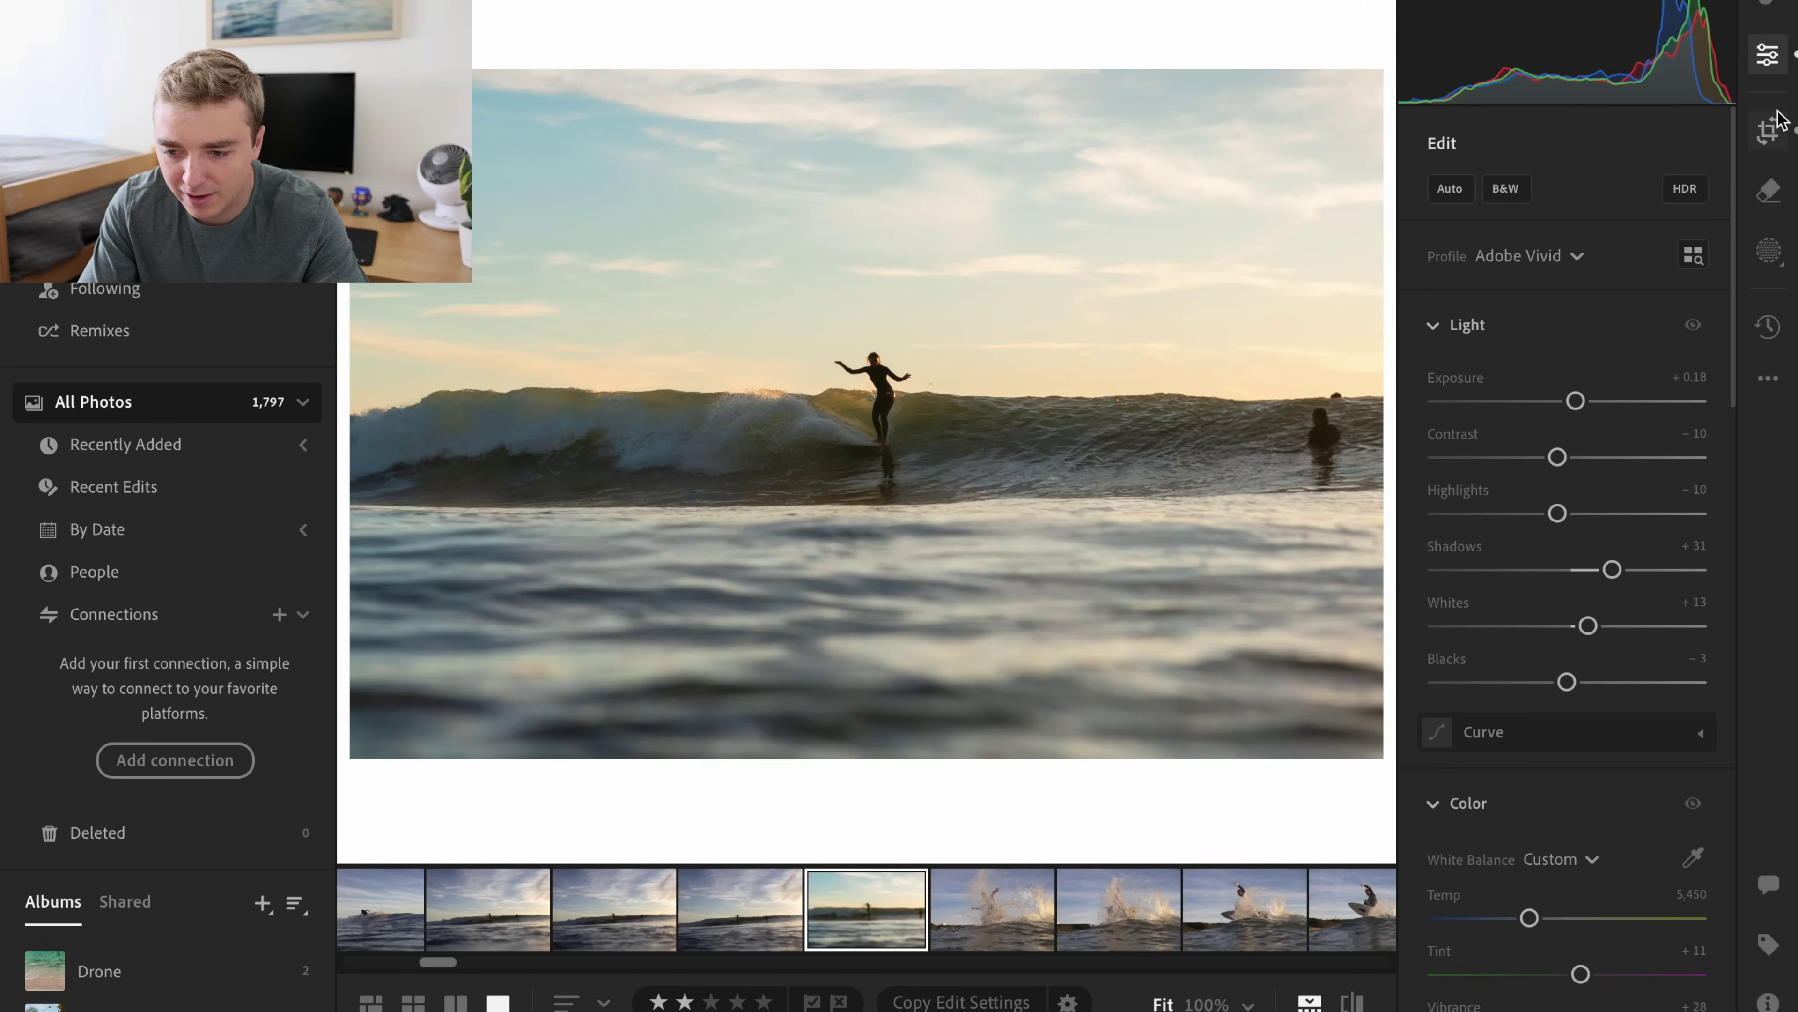
- Set Temp to 5,457, Saturation to +16 and Vibrance to +20
scroll(1543, 630, down, 3)
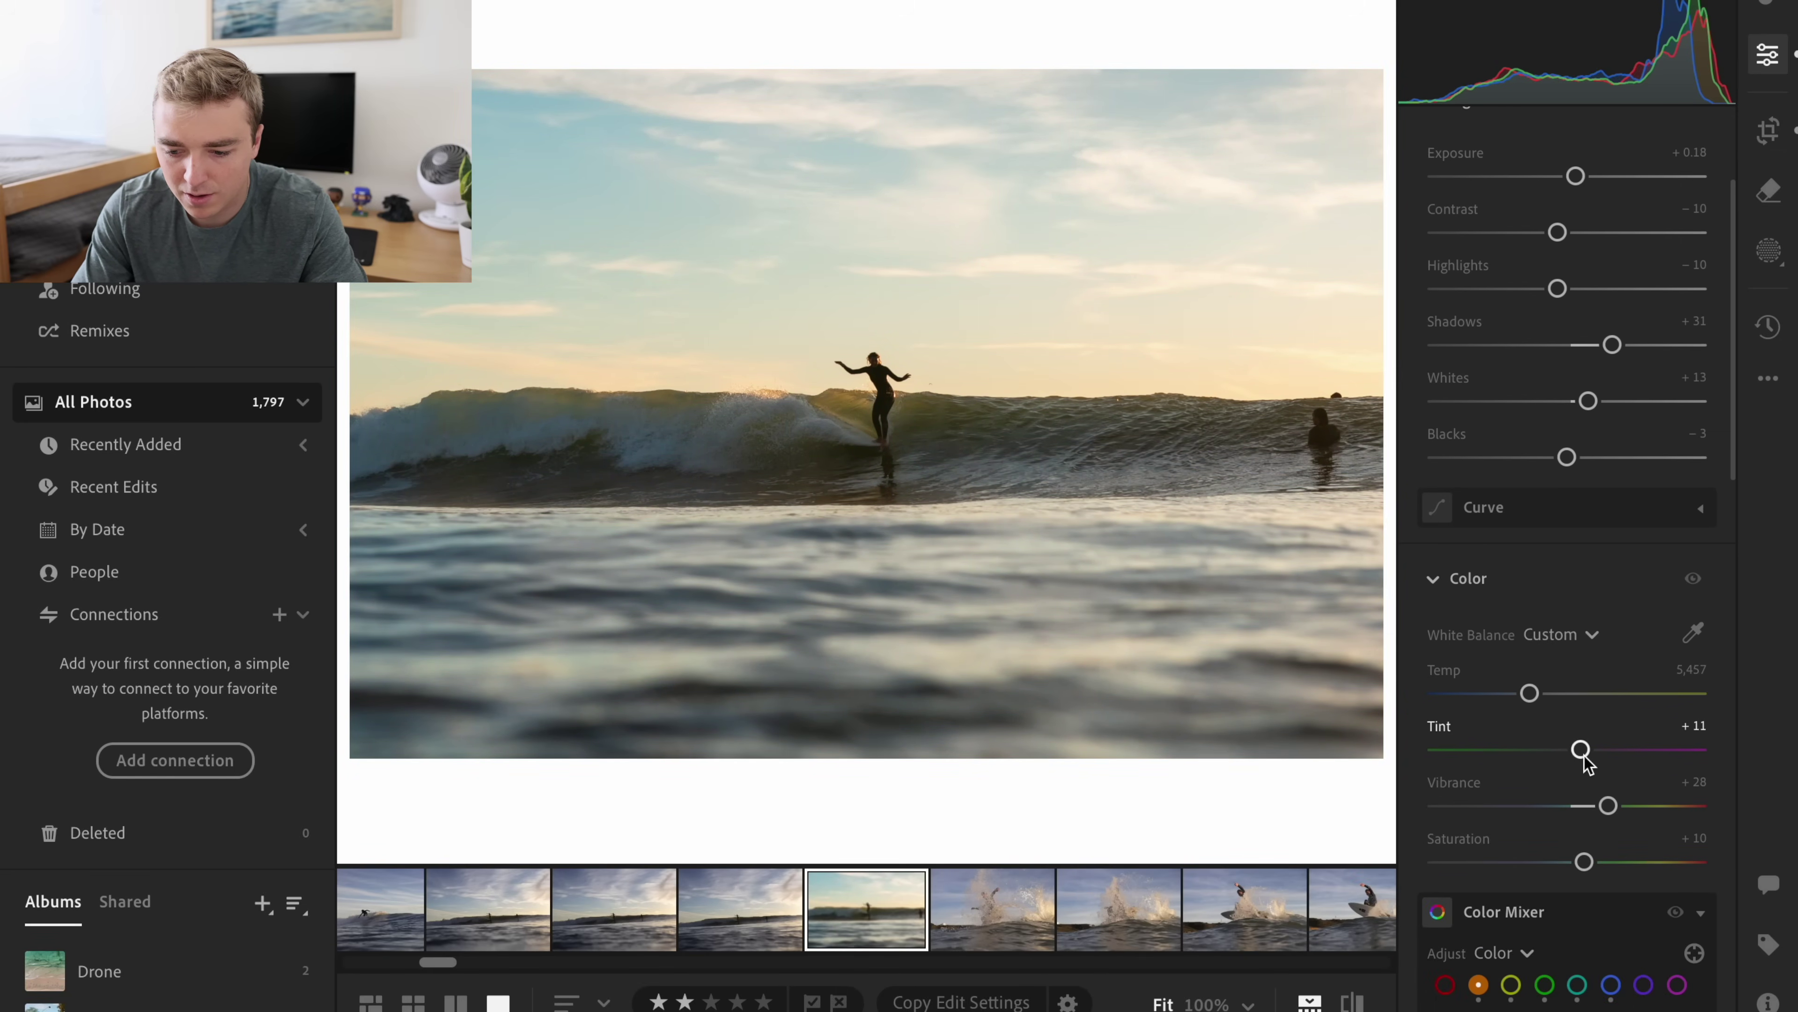
scroll(1577, 750, down, 2)
drag(1584, 739, 1592, 739)
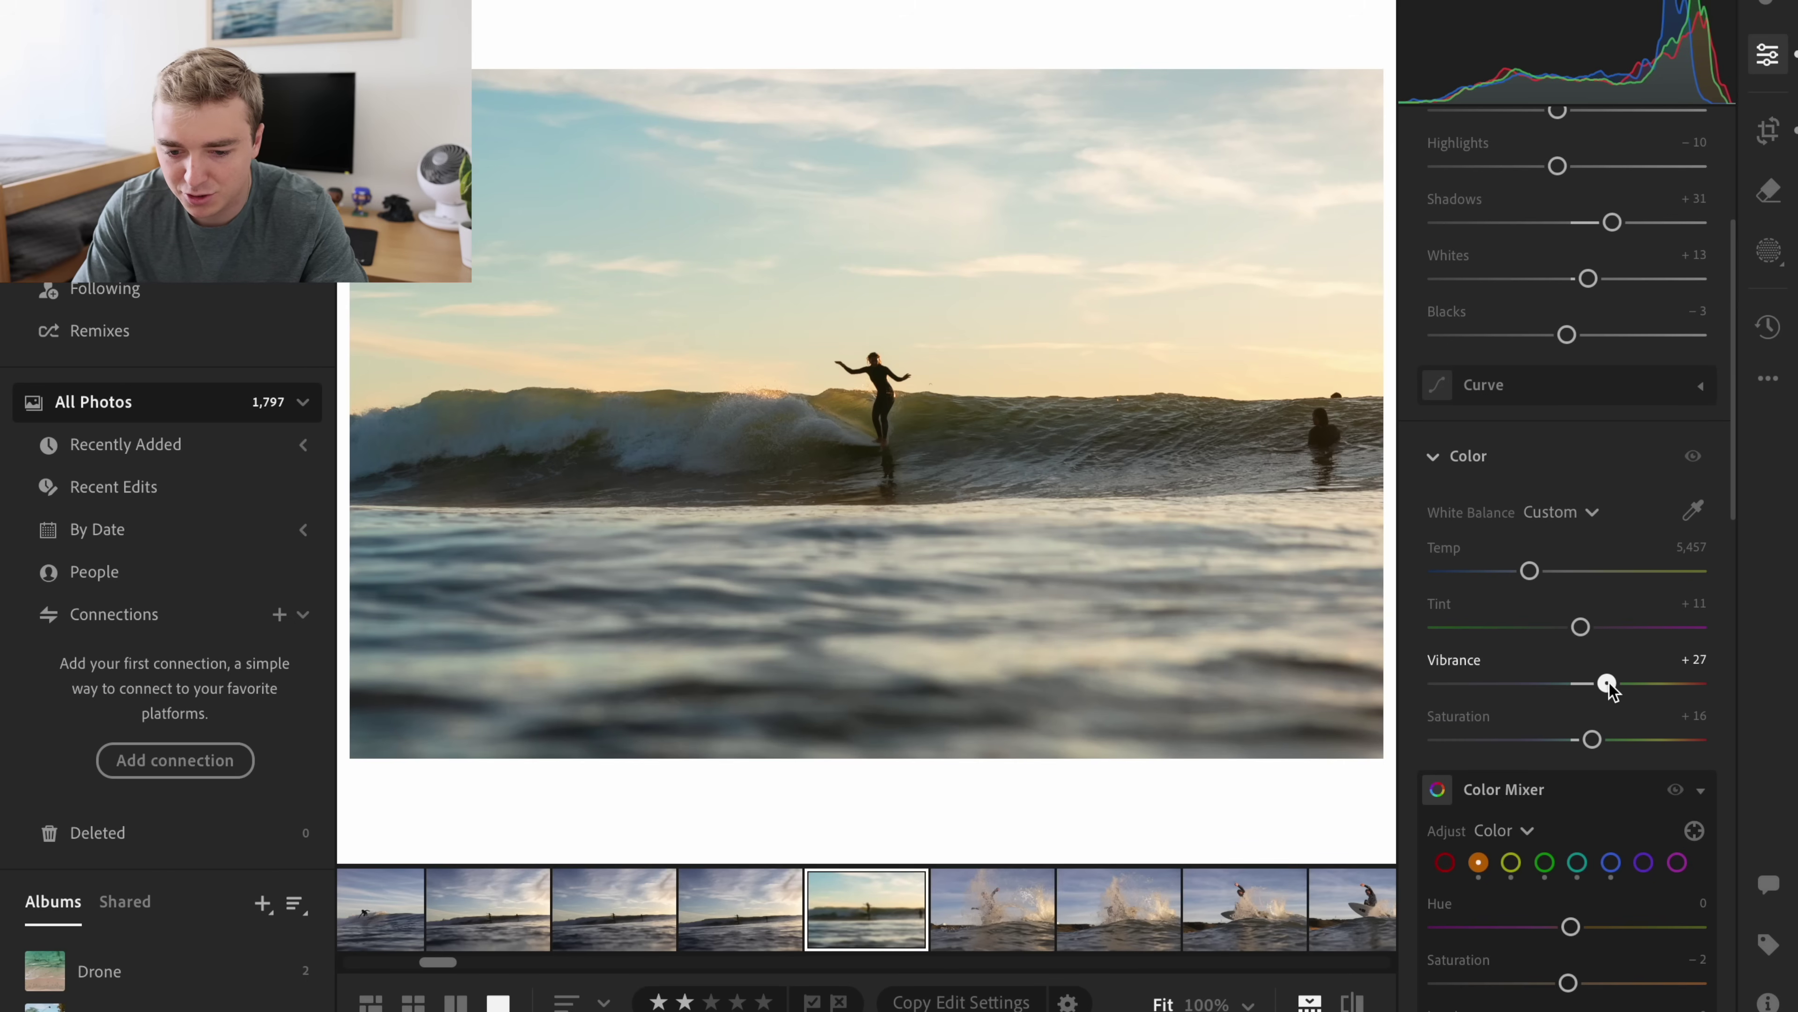
scroll(1601, 689, down, 7)
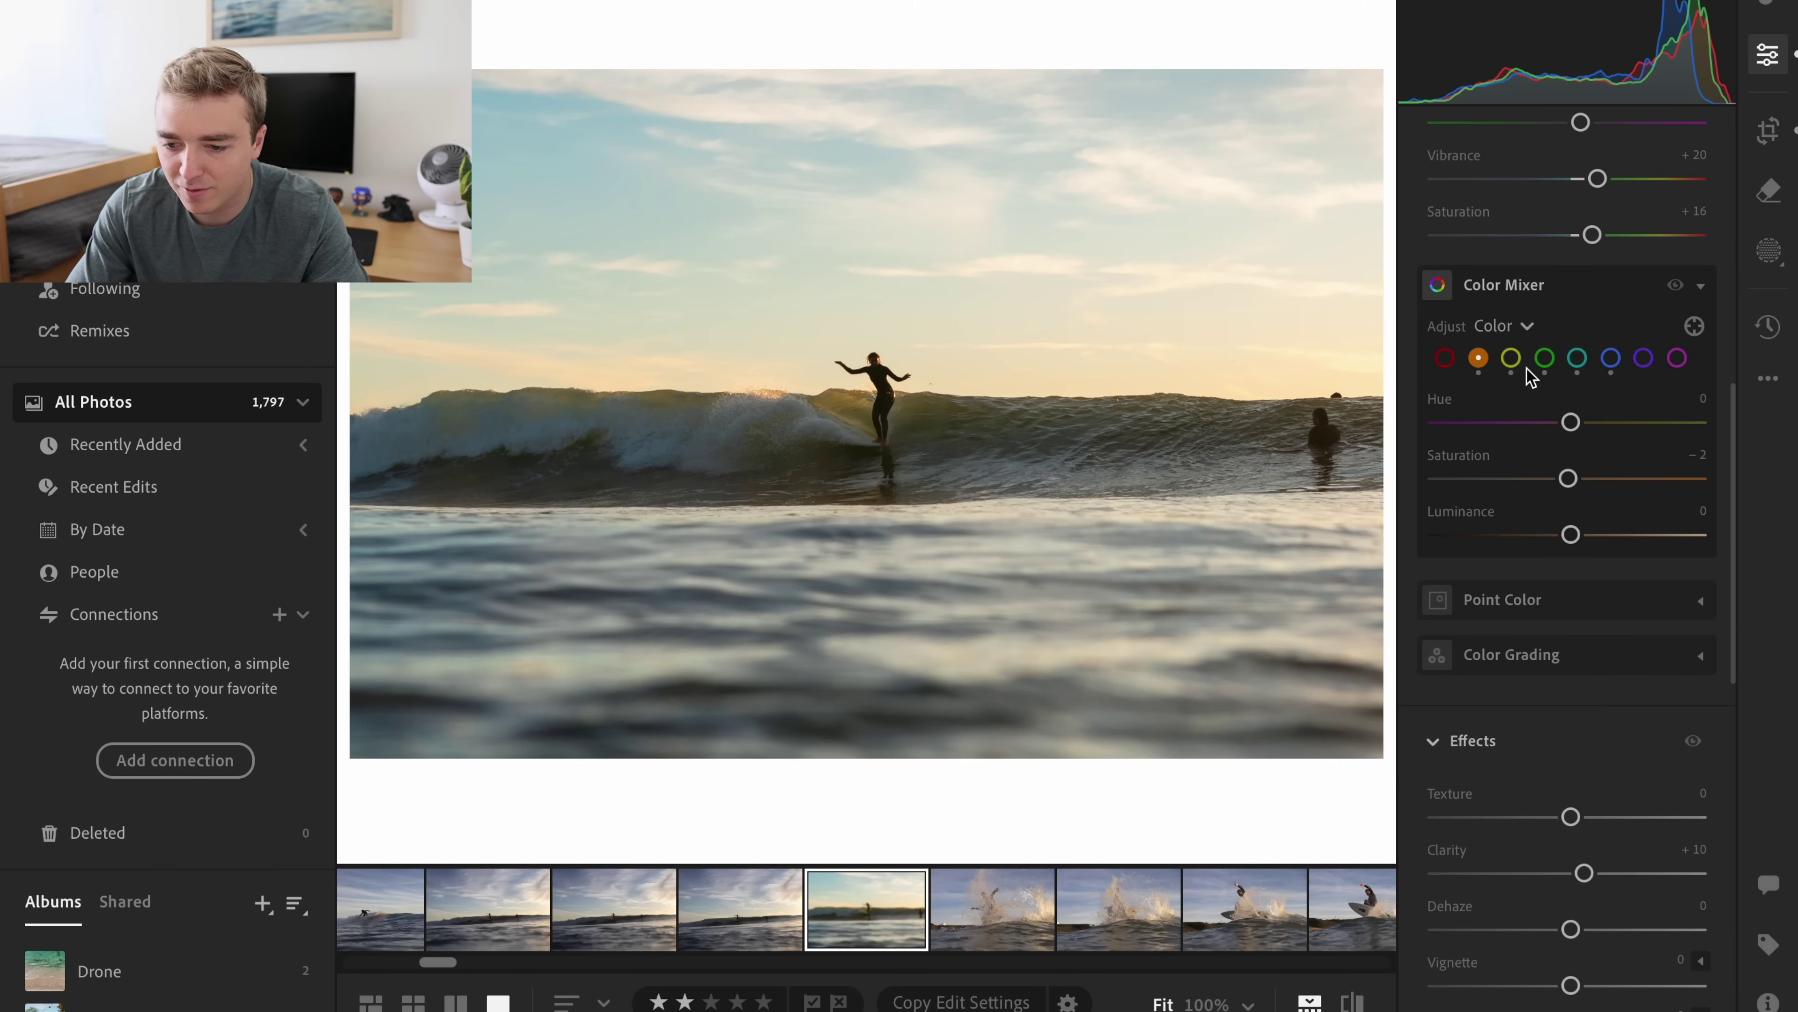
- Create an object mask by brushing over the standing surfer, and check its overlay
click(1768, 133)
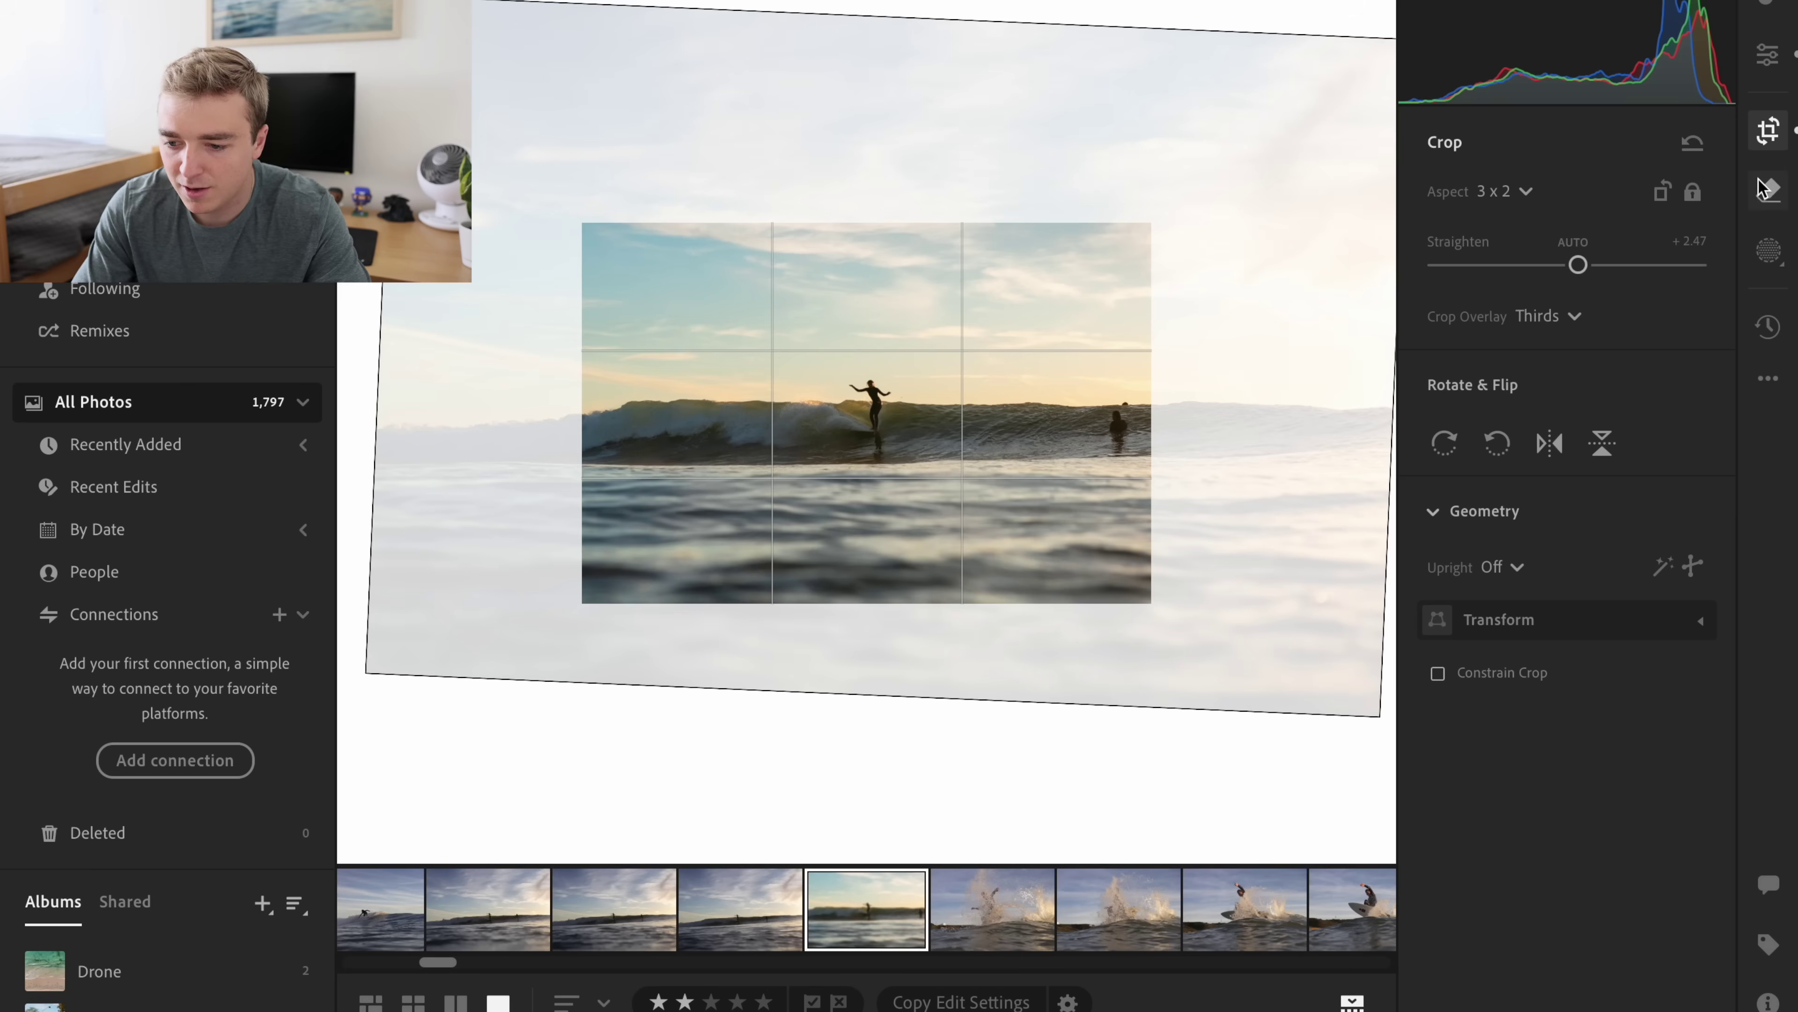
click(1768, 250)
click(1474, 337)
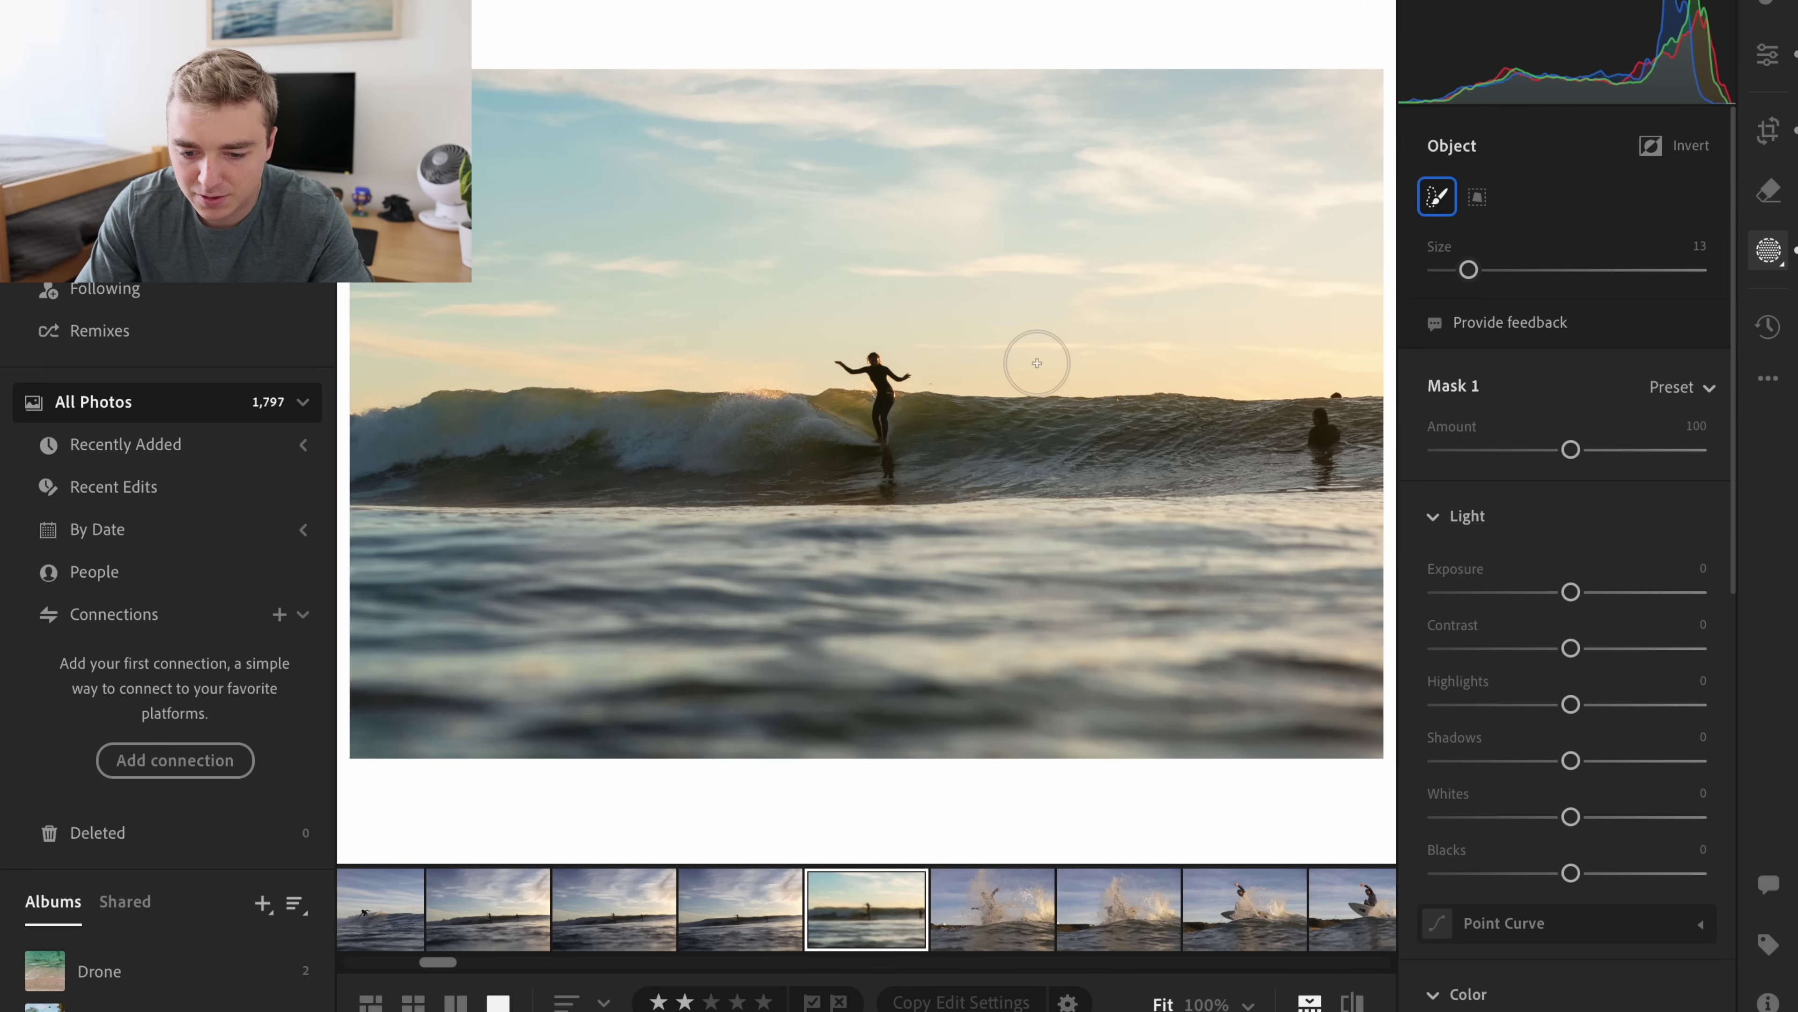
drag(883, 379, 887, 458)
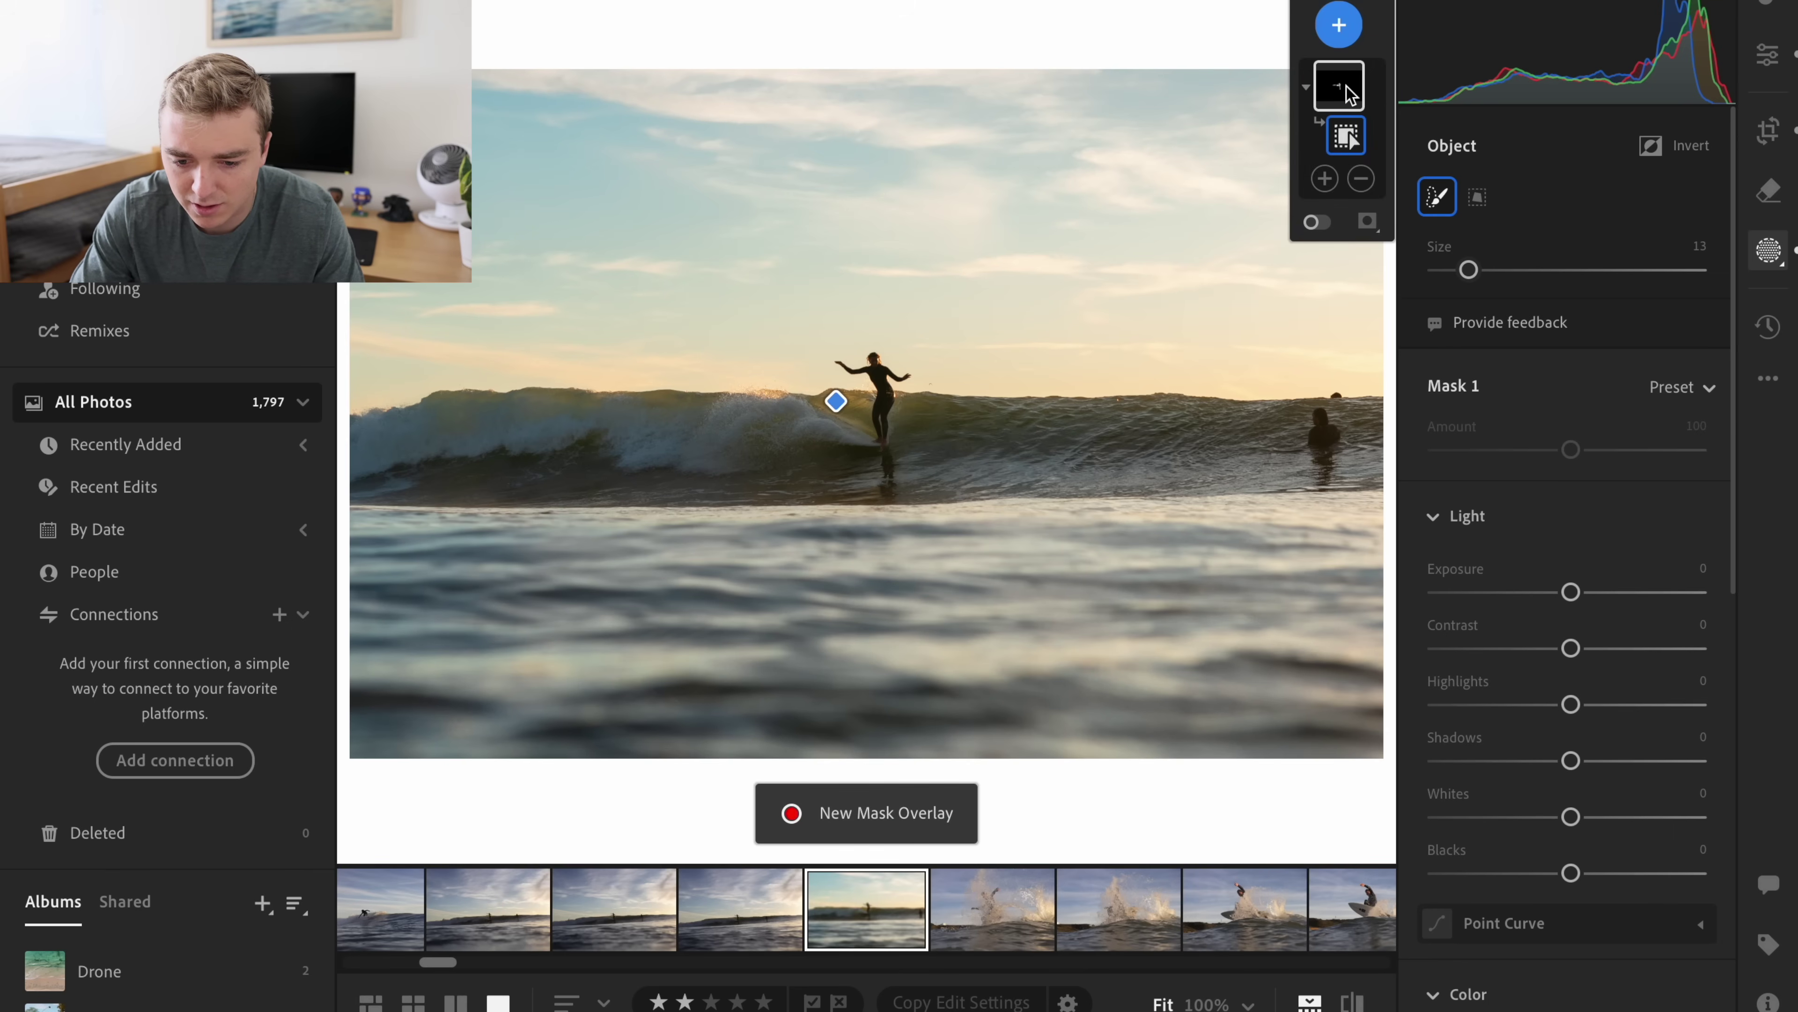
click(835, 401)
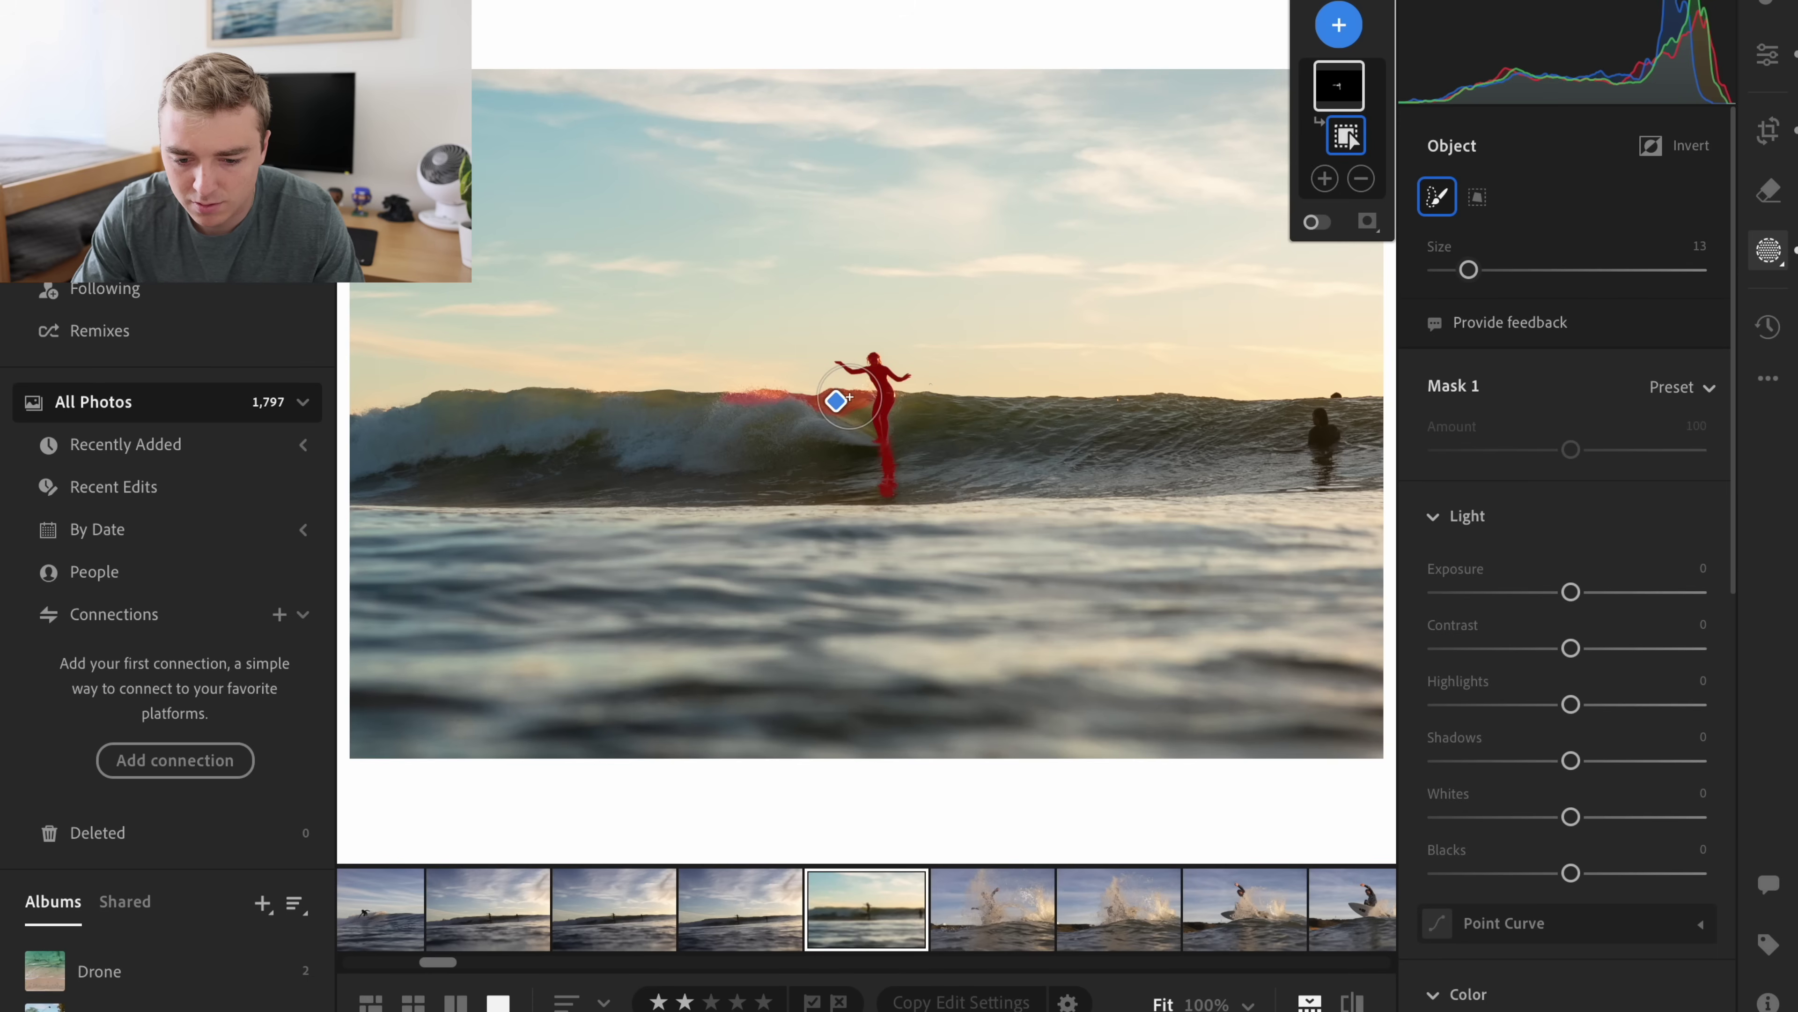
- Subtract the sunlit wave crest behind the surfer from the mask using object selection
click(1361, 178)
click(1466, 265)
click(1361, 179)
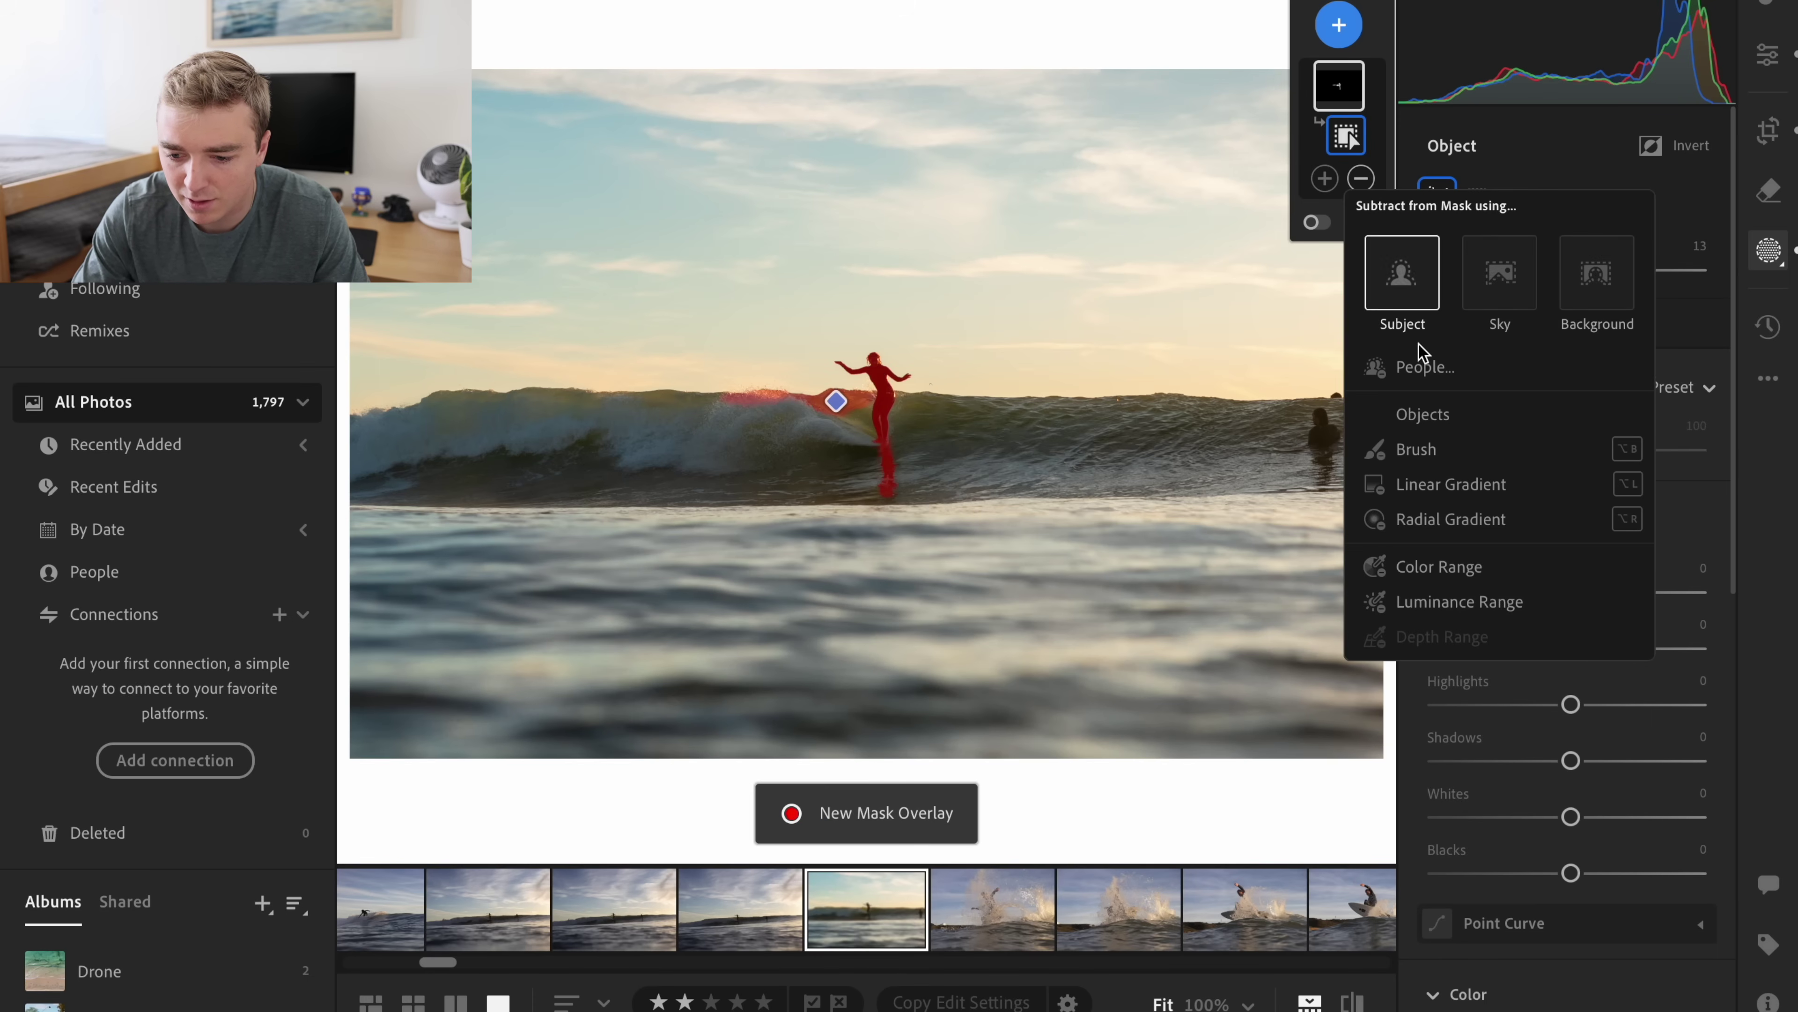
click(1425, 414)
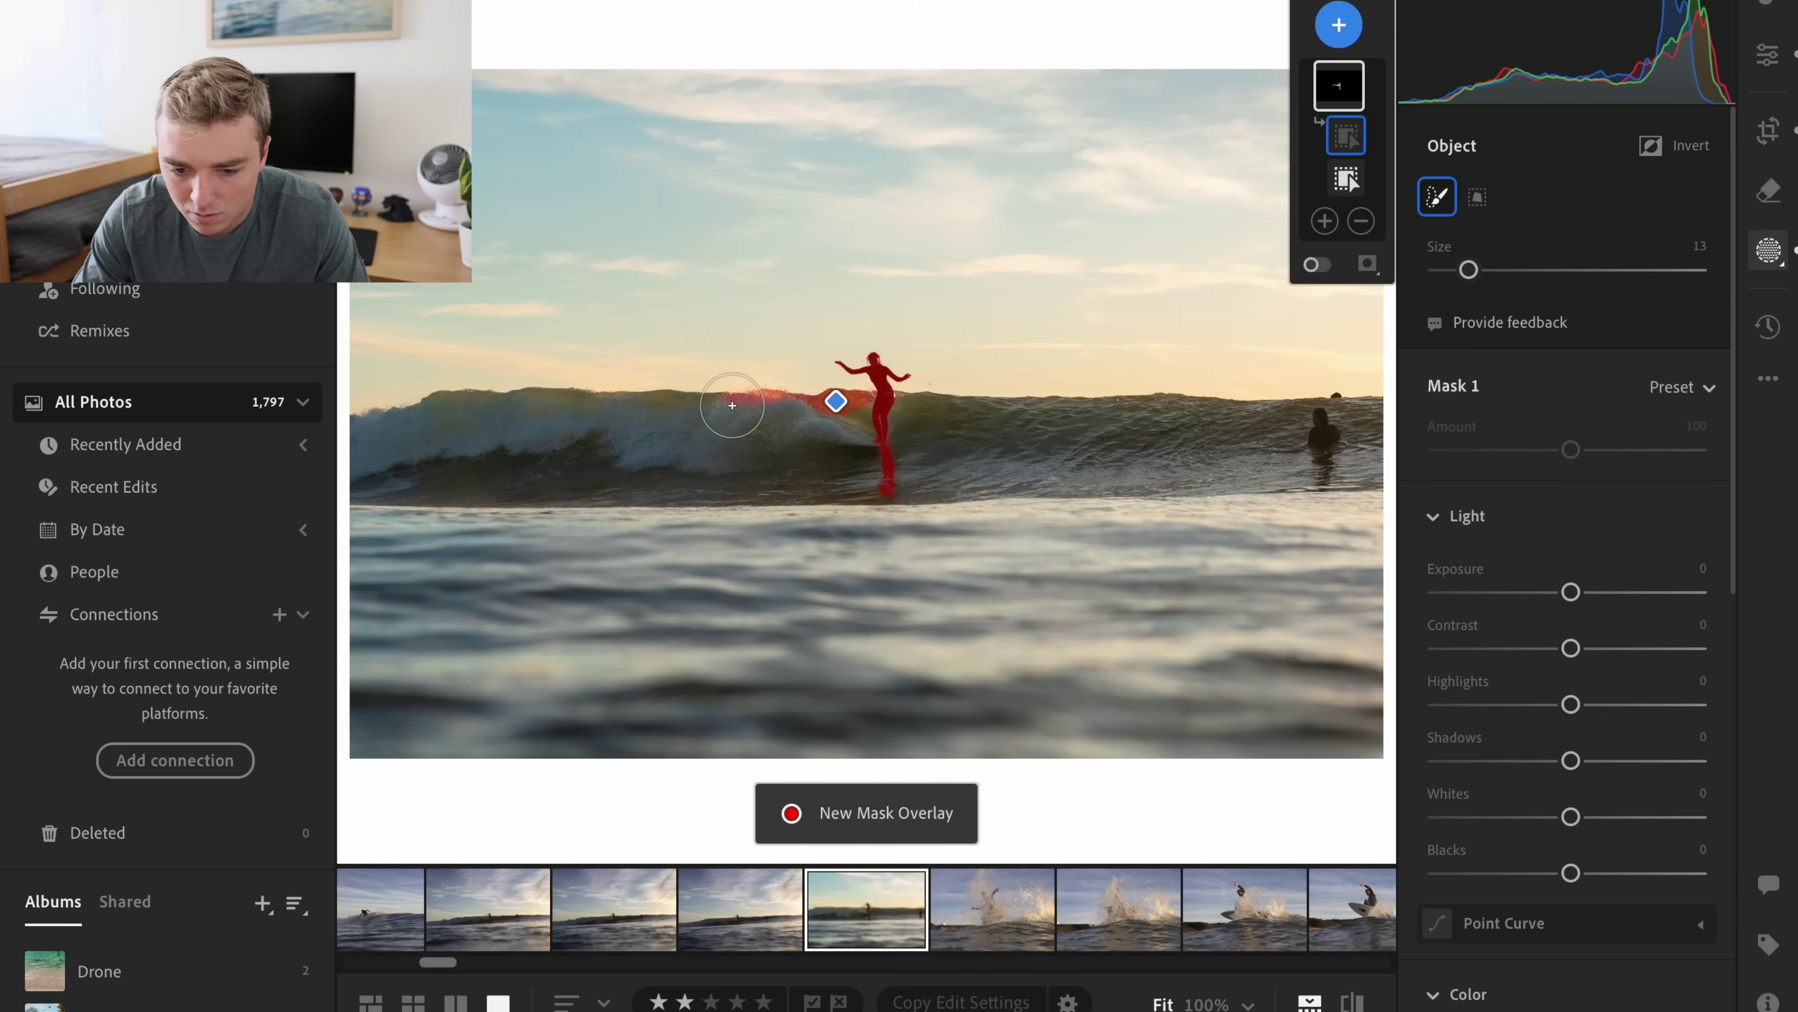
drag(722, 402, 788, 409)
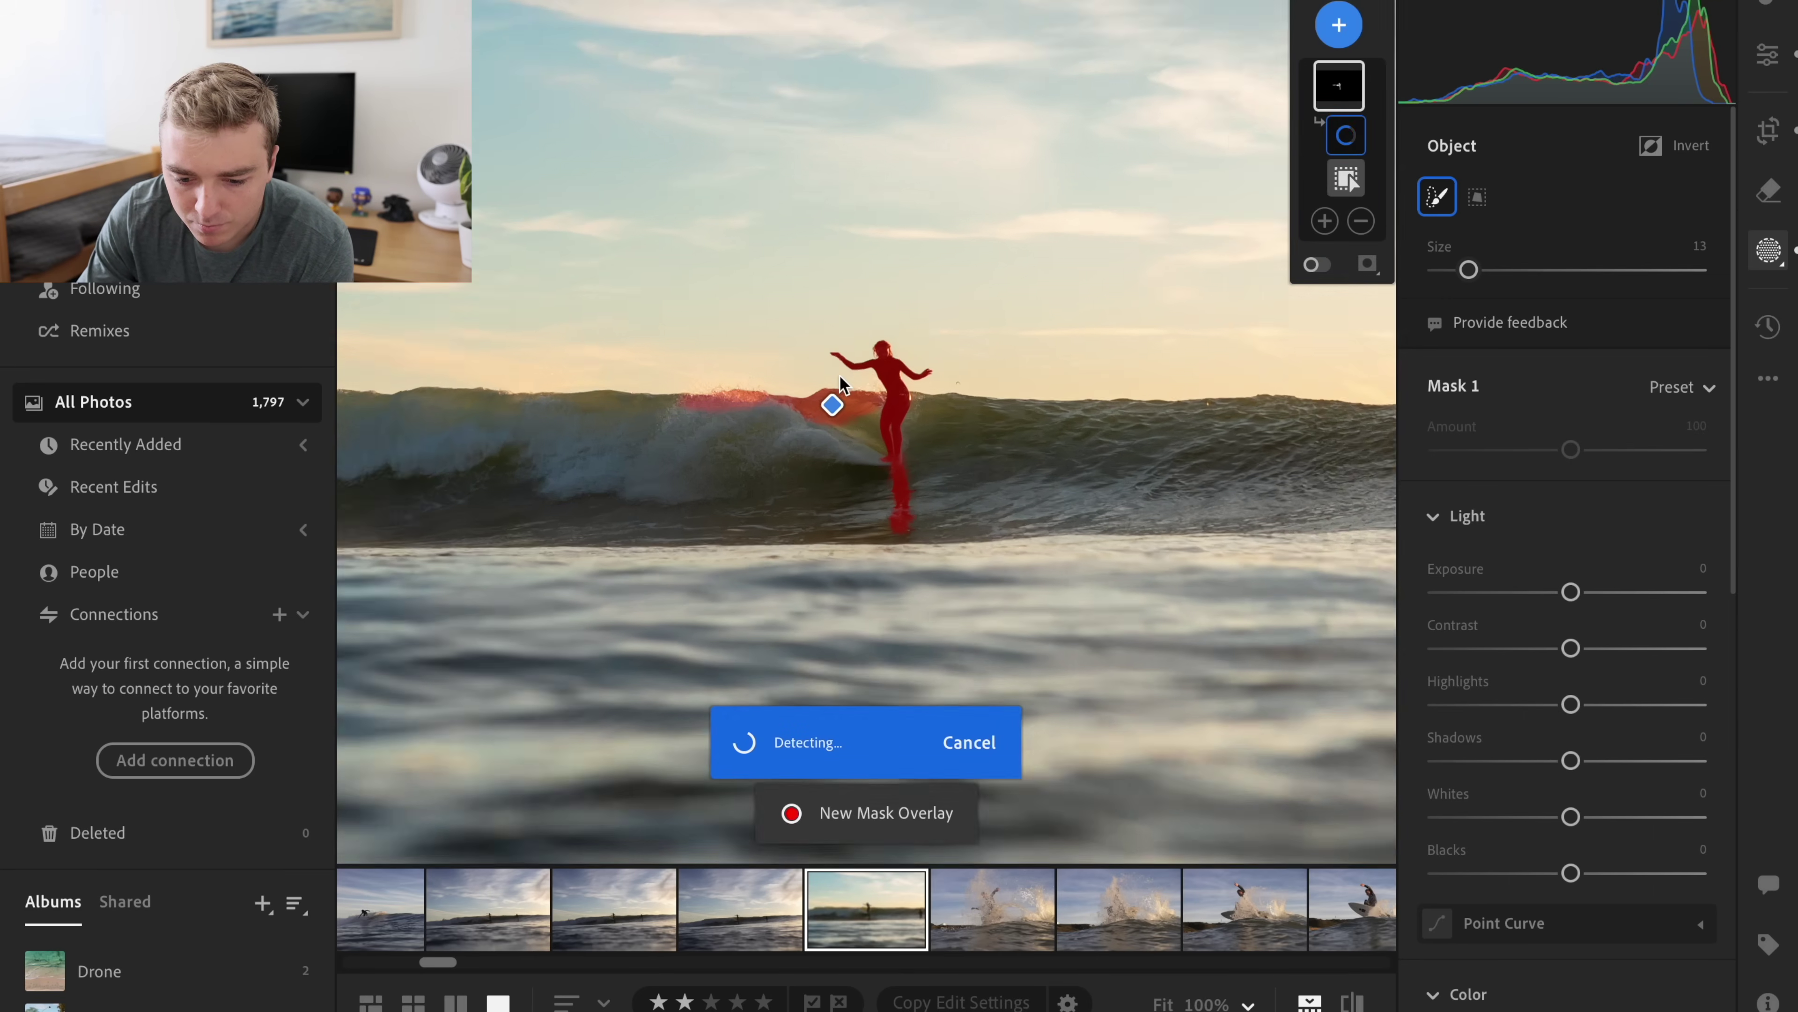
- Reduce the object selection brush to size 8 and subtract the surfer's reflection in the water from the mask
key(bracketright)
key(bracketright)
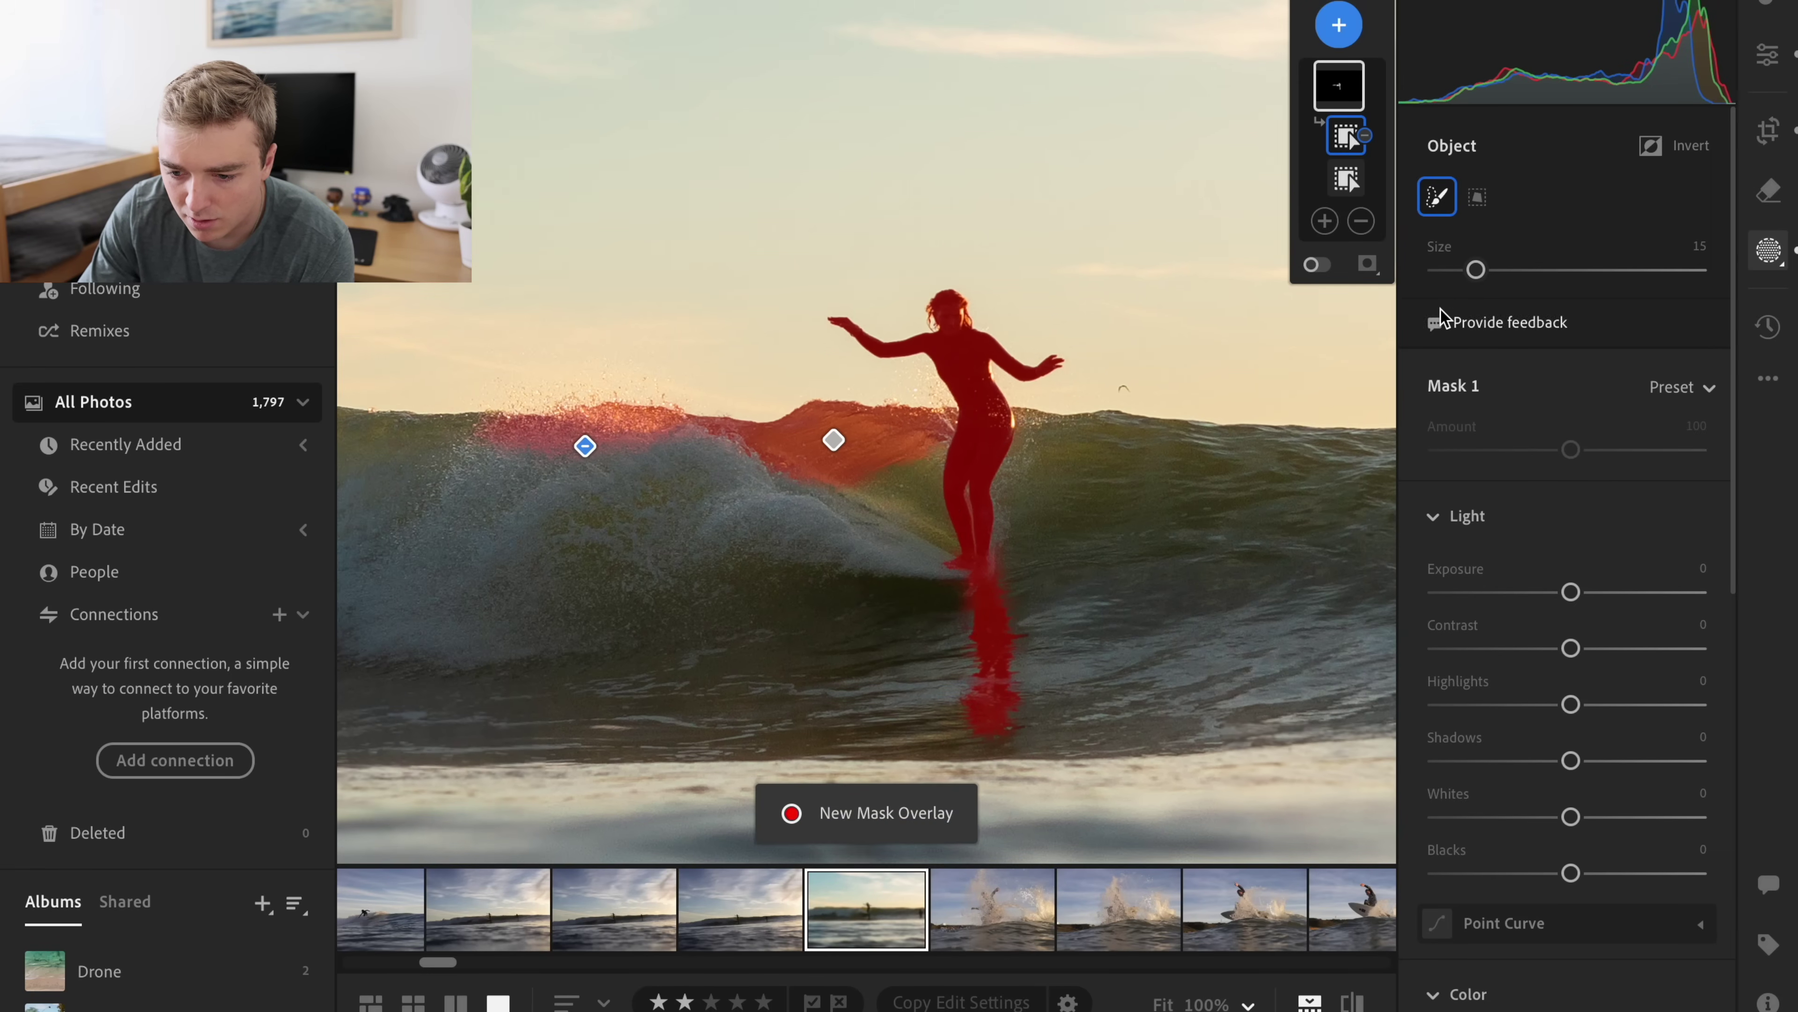
key(bracketleft)
key(bracketleft)
key(bracketleft)
key(bracketleft)
key(bracketleft)
key(bracketleft)
key(bracketleft)
drag(995, 730, 997, 640)
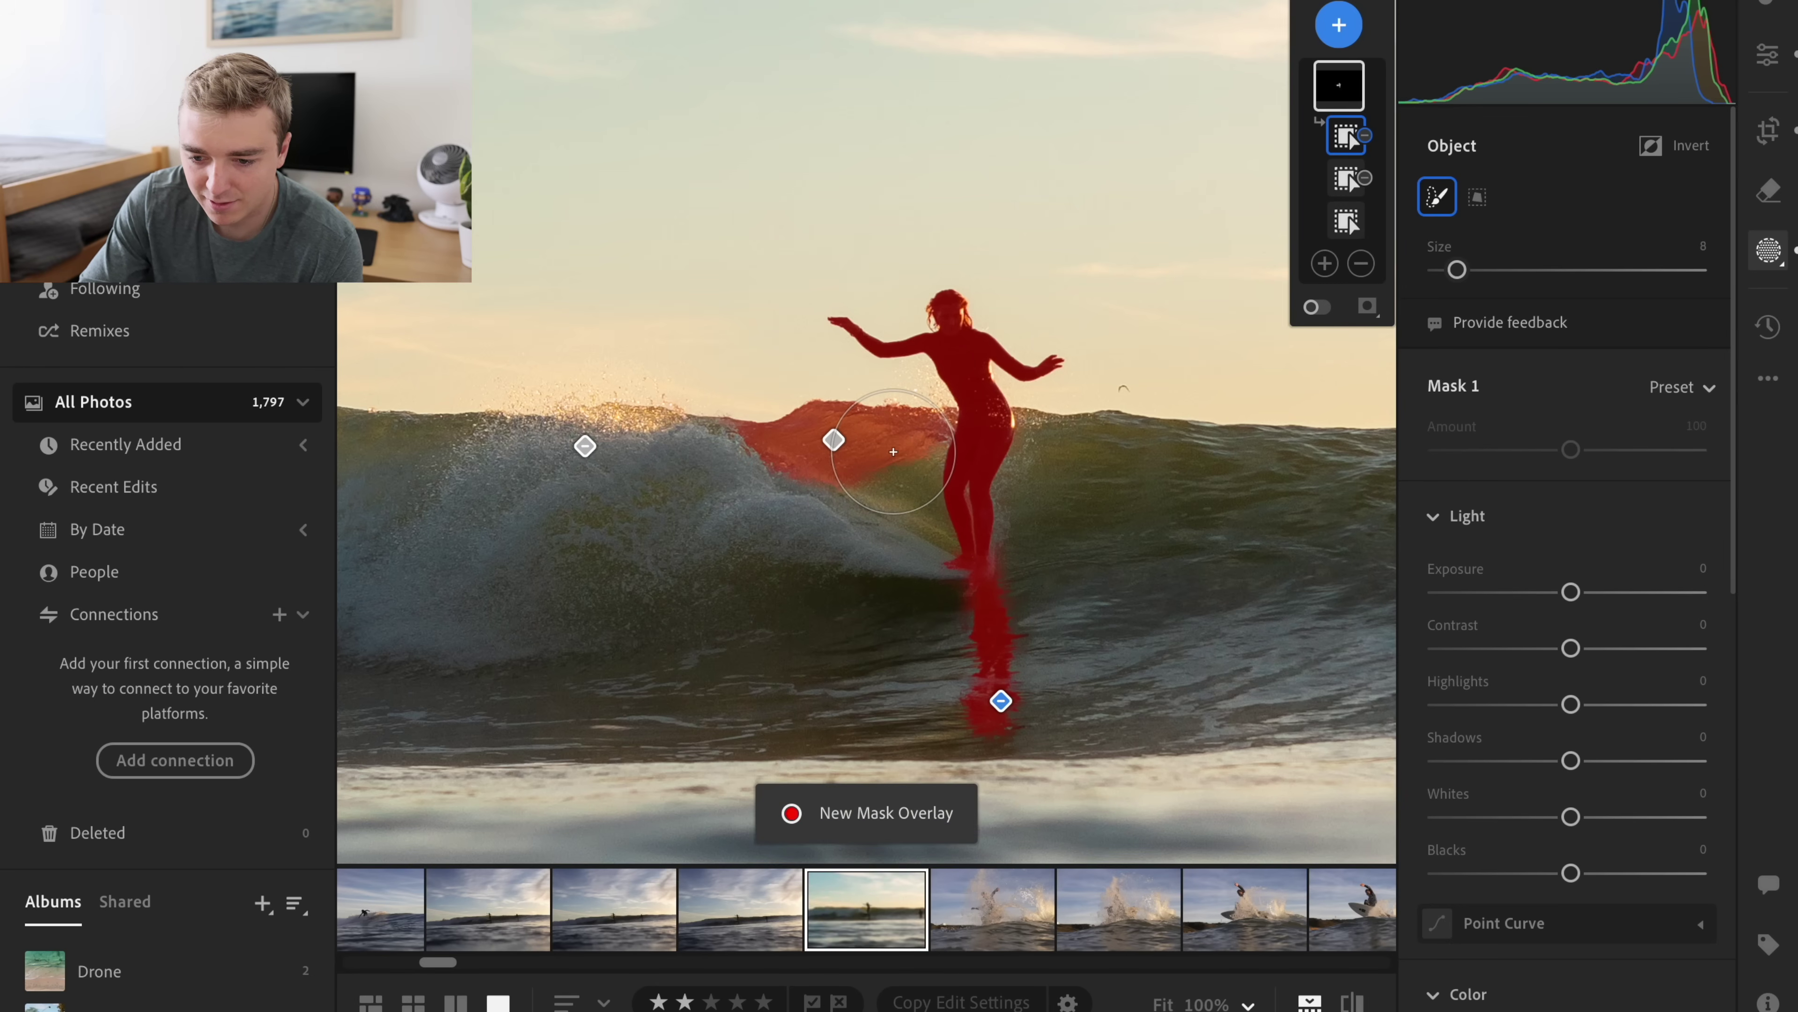
- Reduce the object selection brush to size 6 and subtract the remaining wave patch beside the surfer from the mask
key(bracketleft)
key(bracketleft)
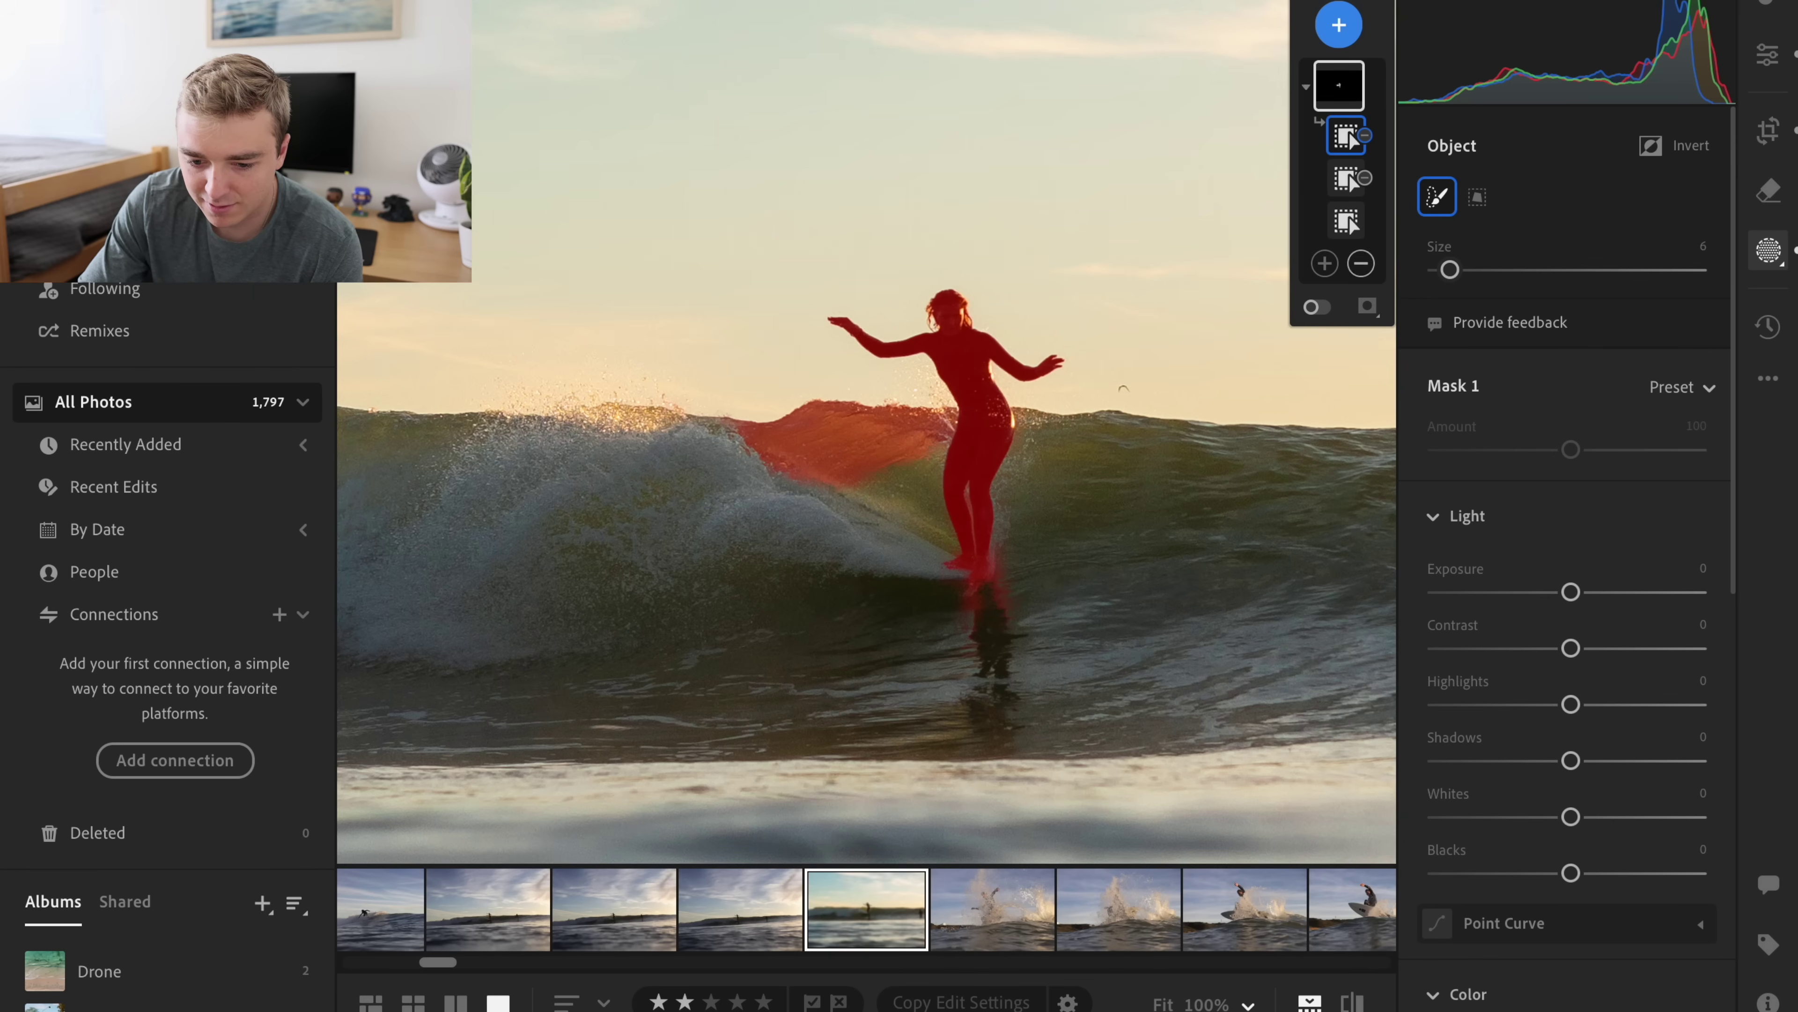
mouse_move(907, 433)
mouse_down()
mouse_move(755, 413)
mouse_move(867, 474)
mouse_up()
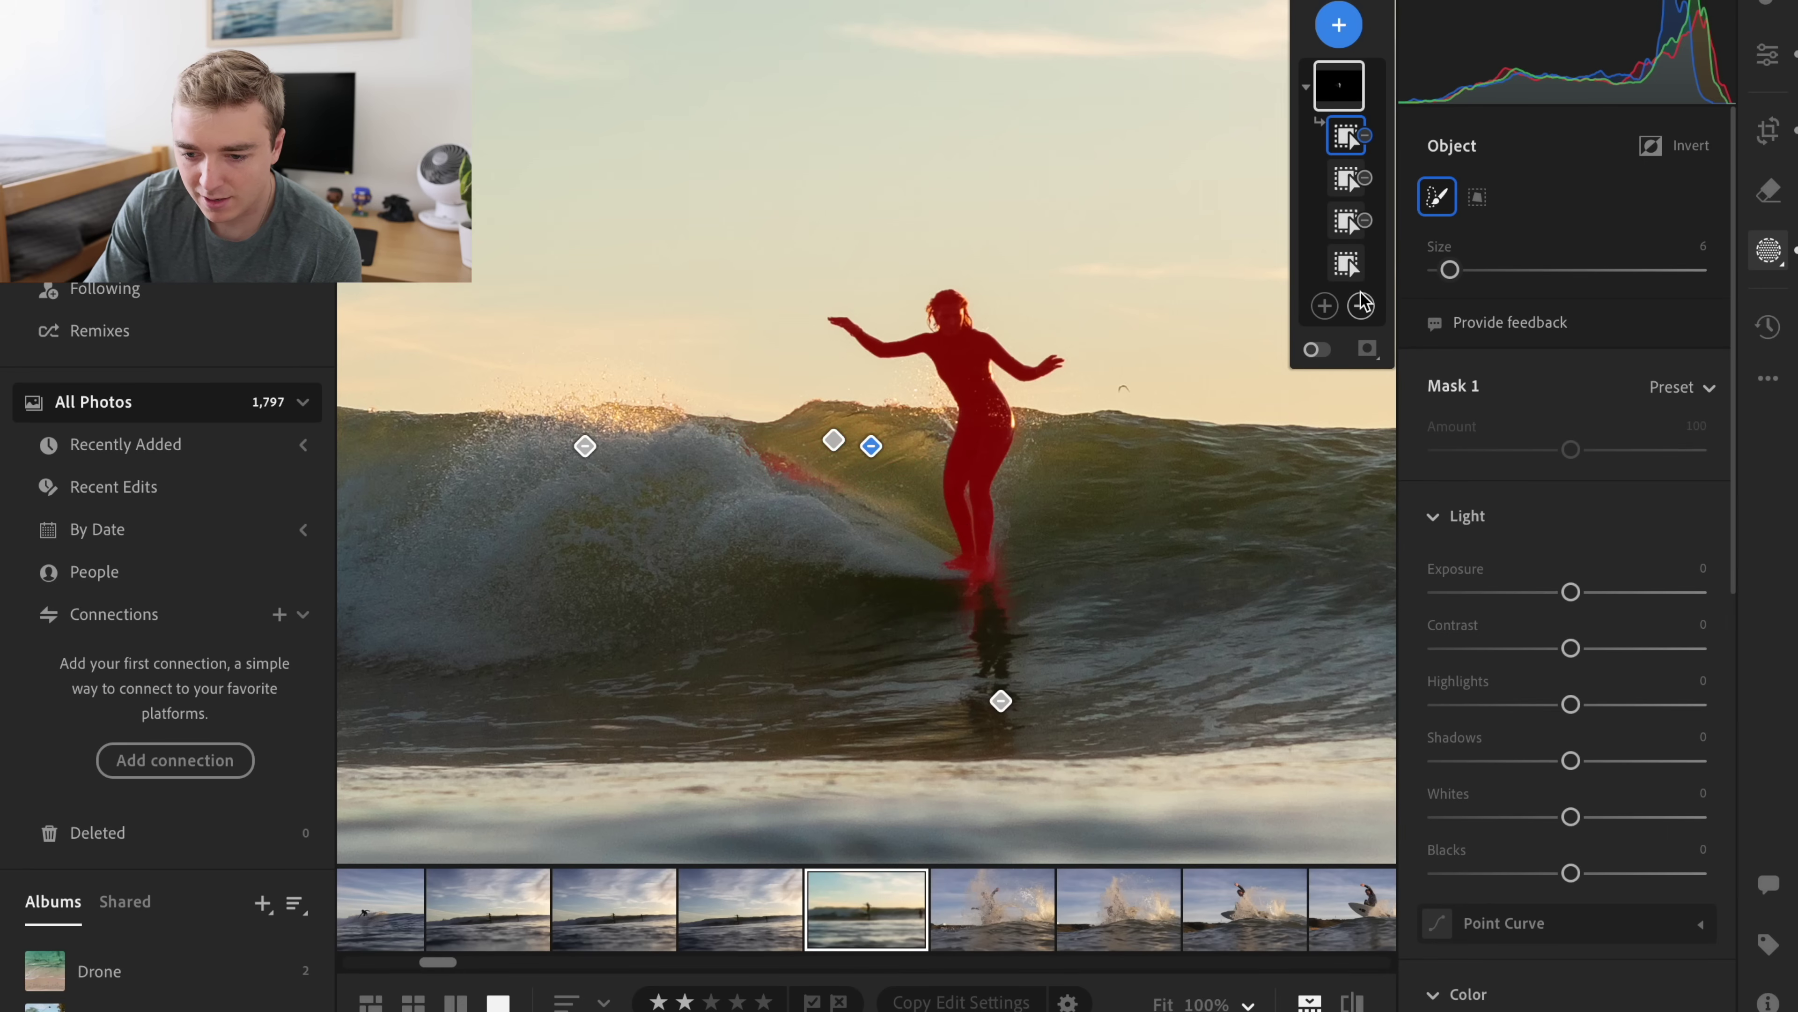
- Add the surfboard beneath the surfer's feet to the mask using object selection
click(1325, 305)
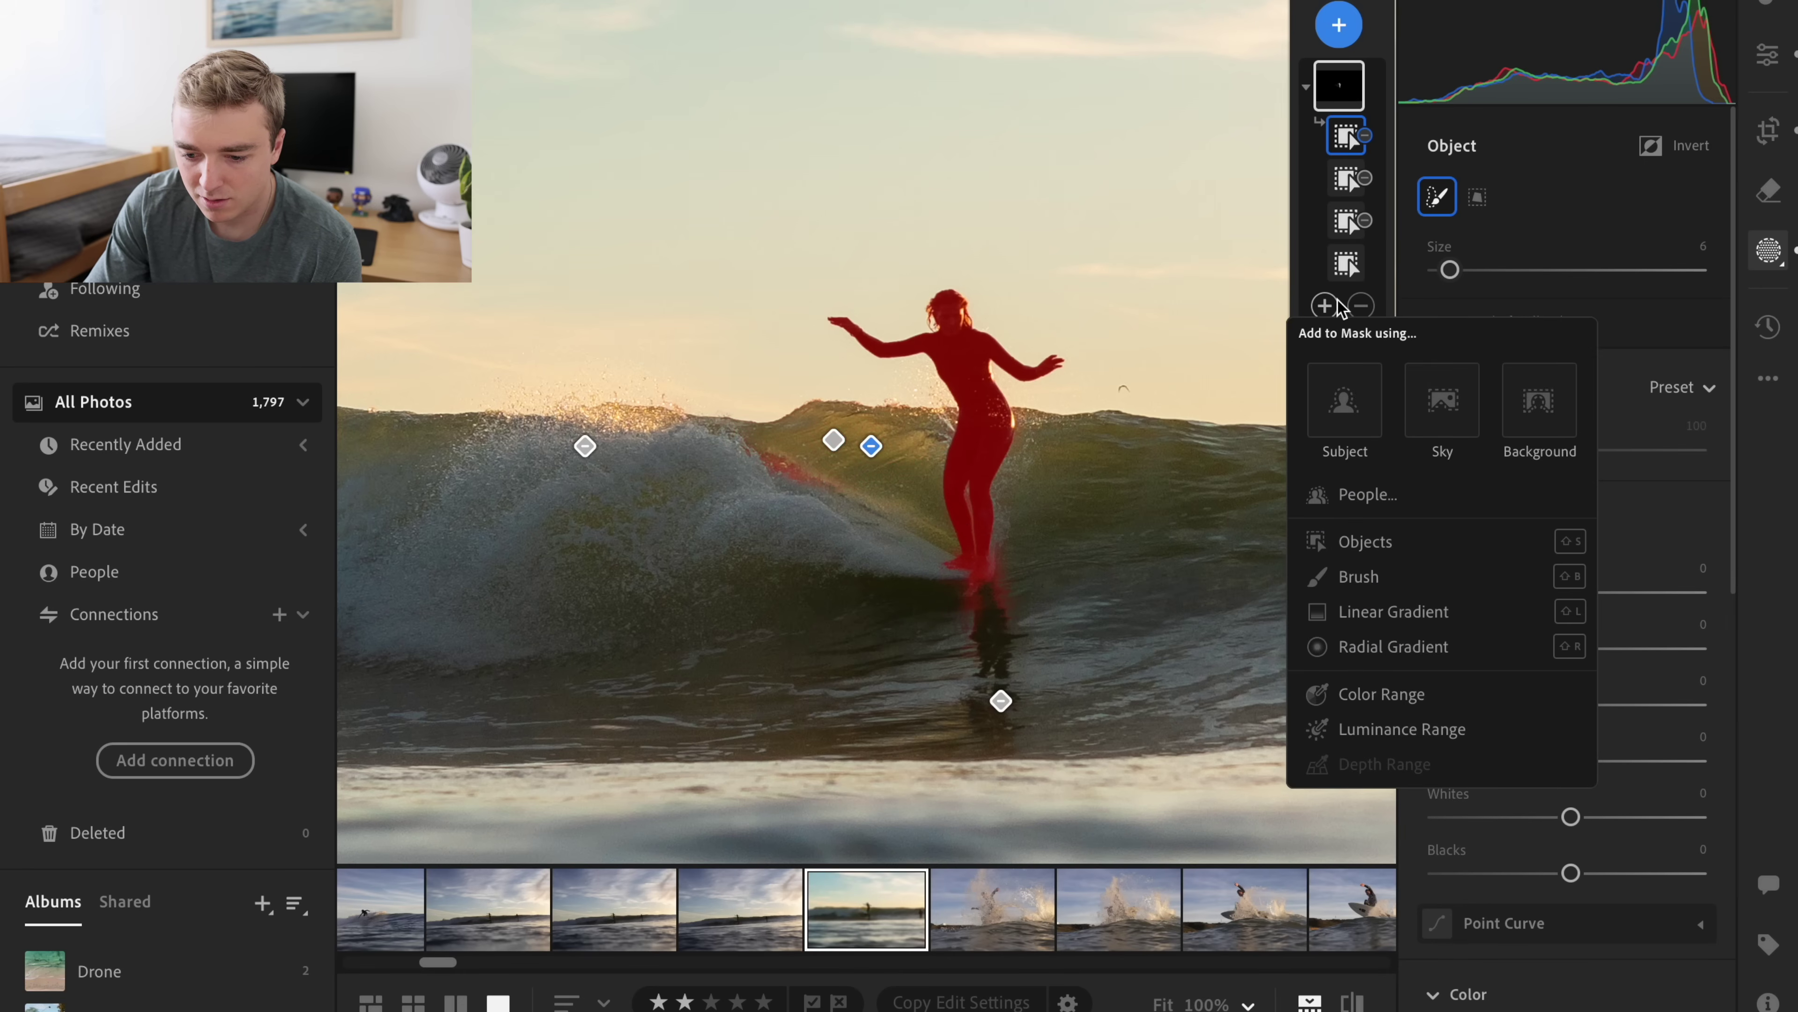
click(1341, 542)
mouse_move(973, 573)
mouse_down()
mouse_move(739, 453)
mouse_move(913, 556)
mouse_up()
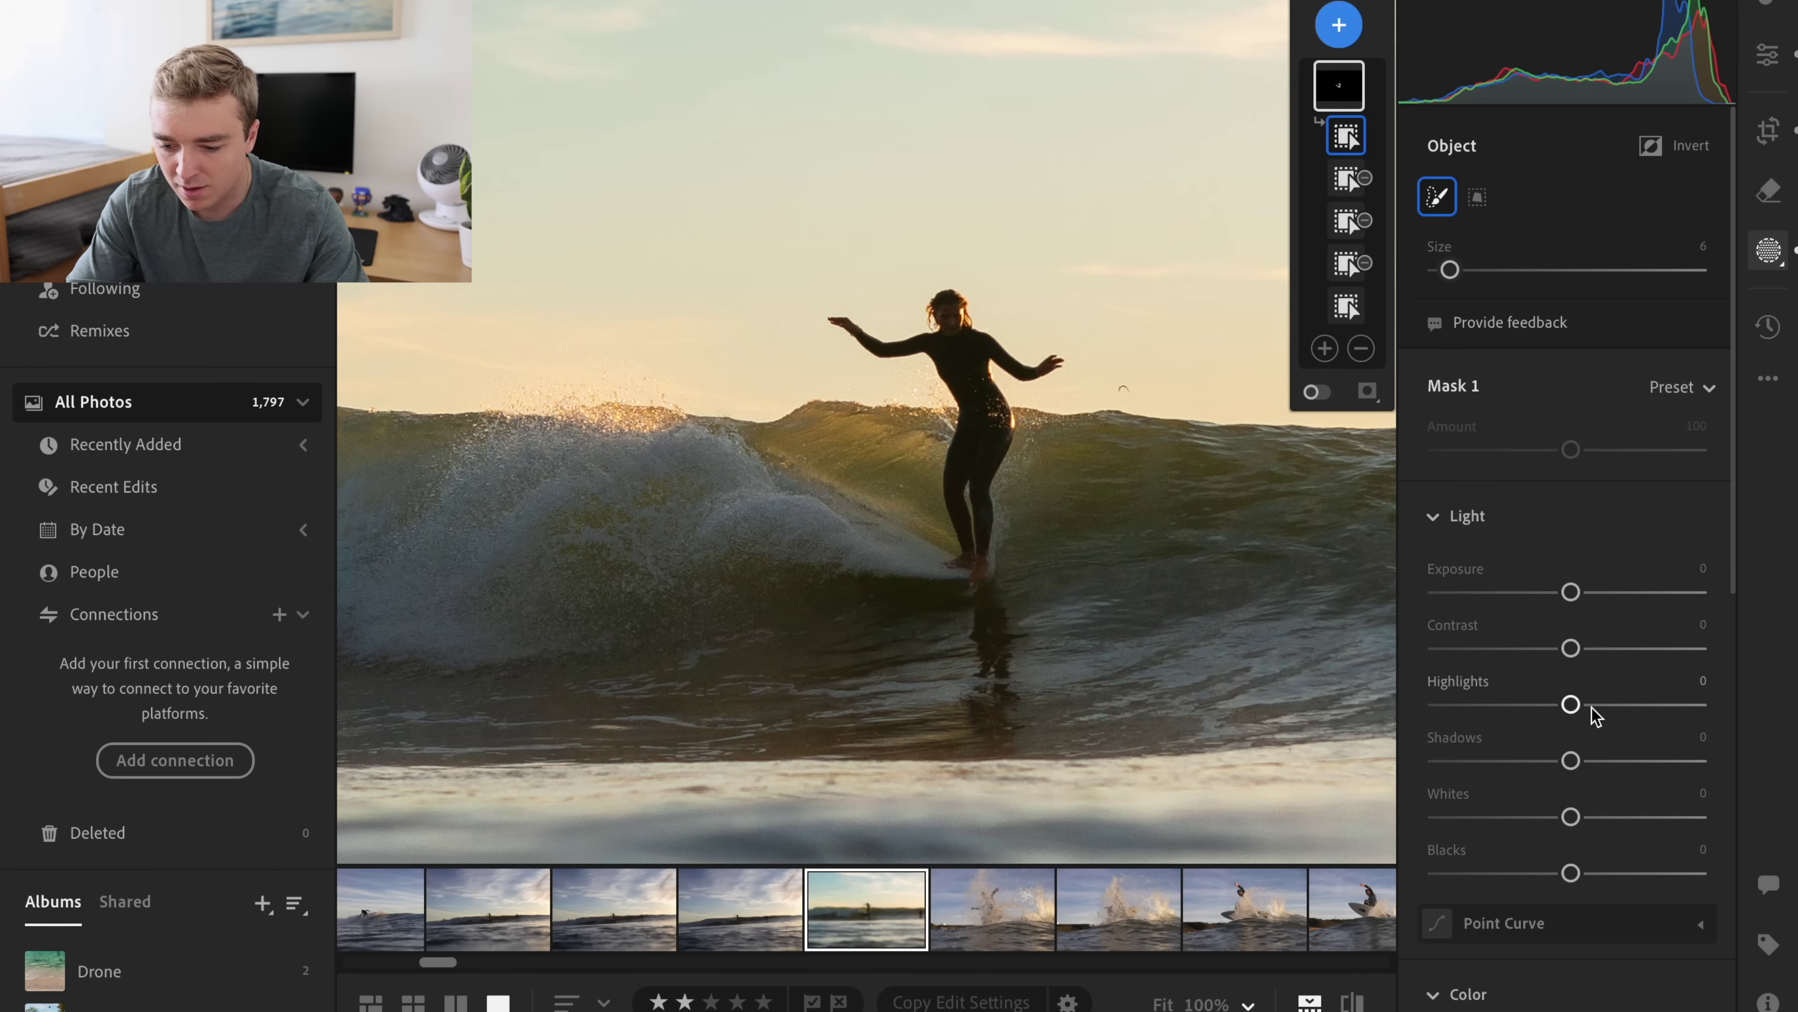
- Set the mask's Shadows to +40, Exposure to +0.12, Sharpness to +13 and Noise Reduction to +48, and finish masking
drag(1570, 761, 1624, 762)
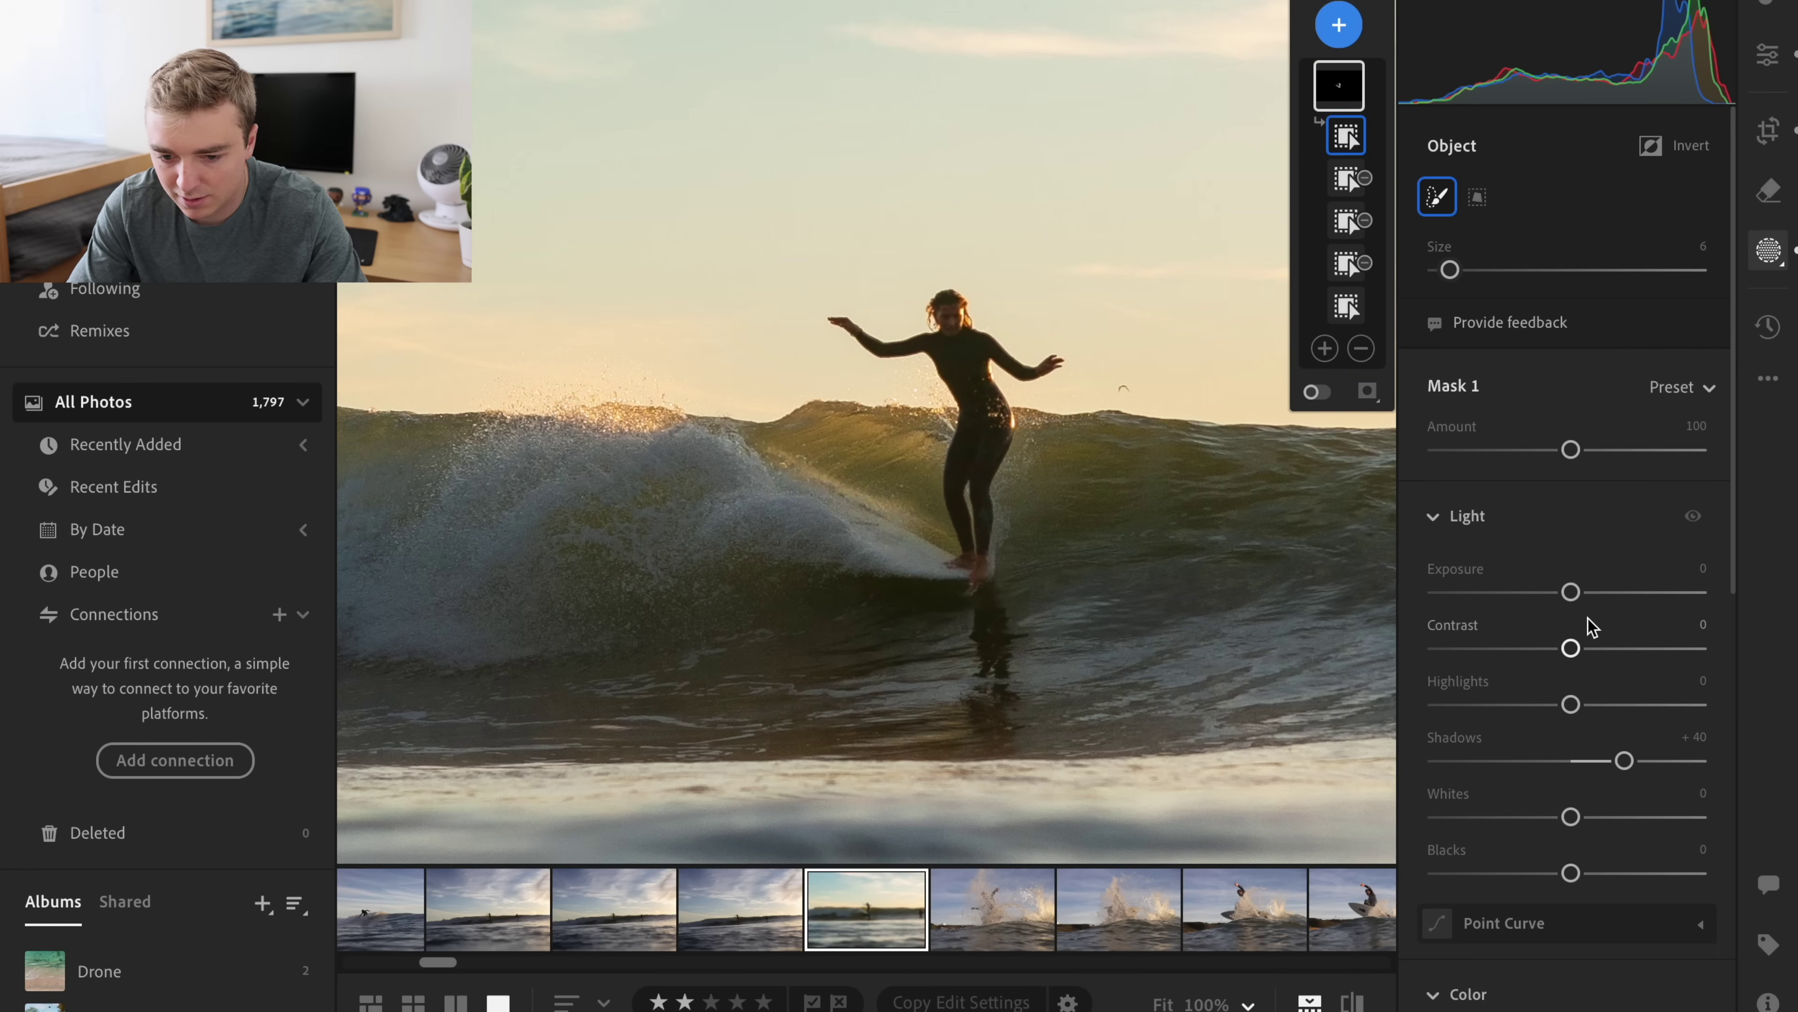
drag(1570, 592, 1580, 592)
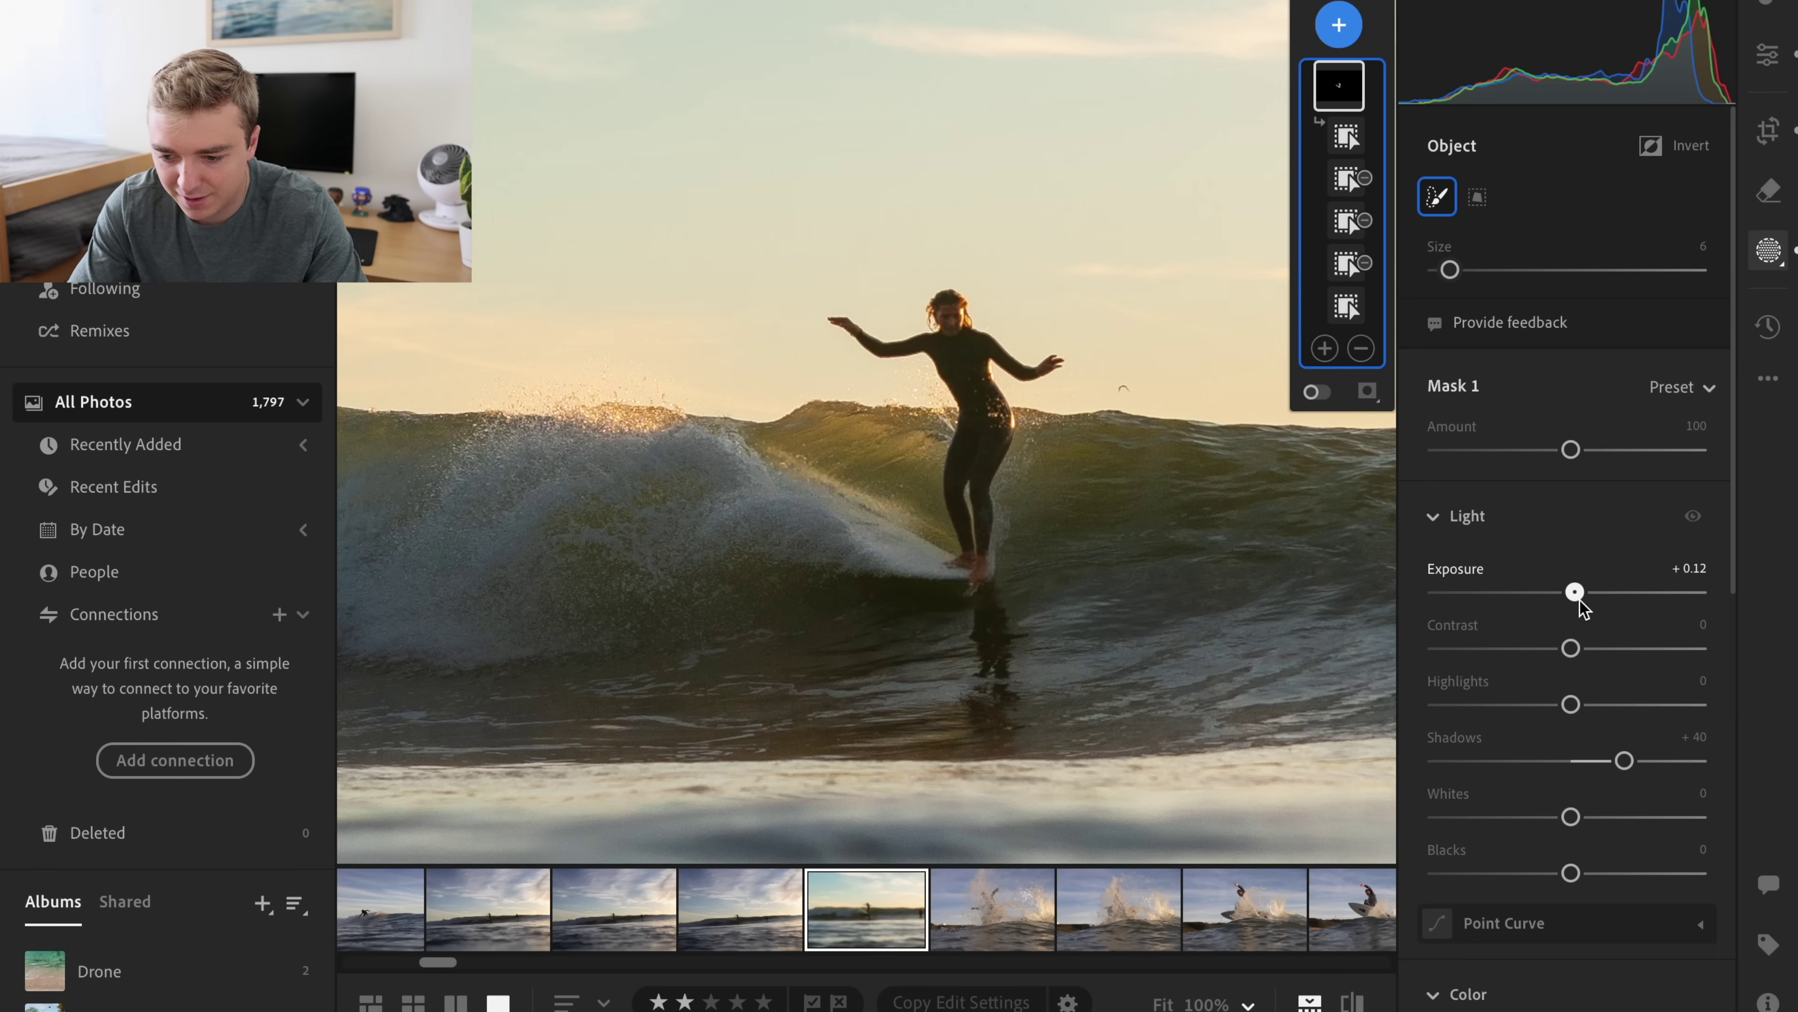
scroll(1578, 600, down, 10)
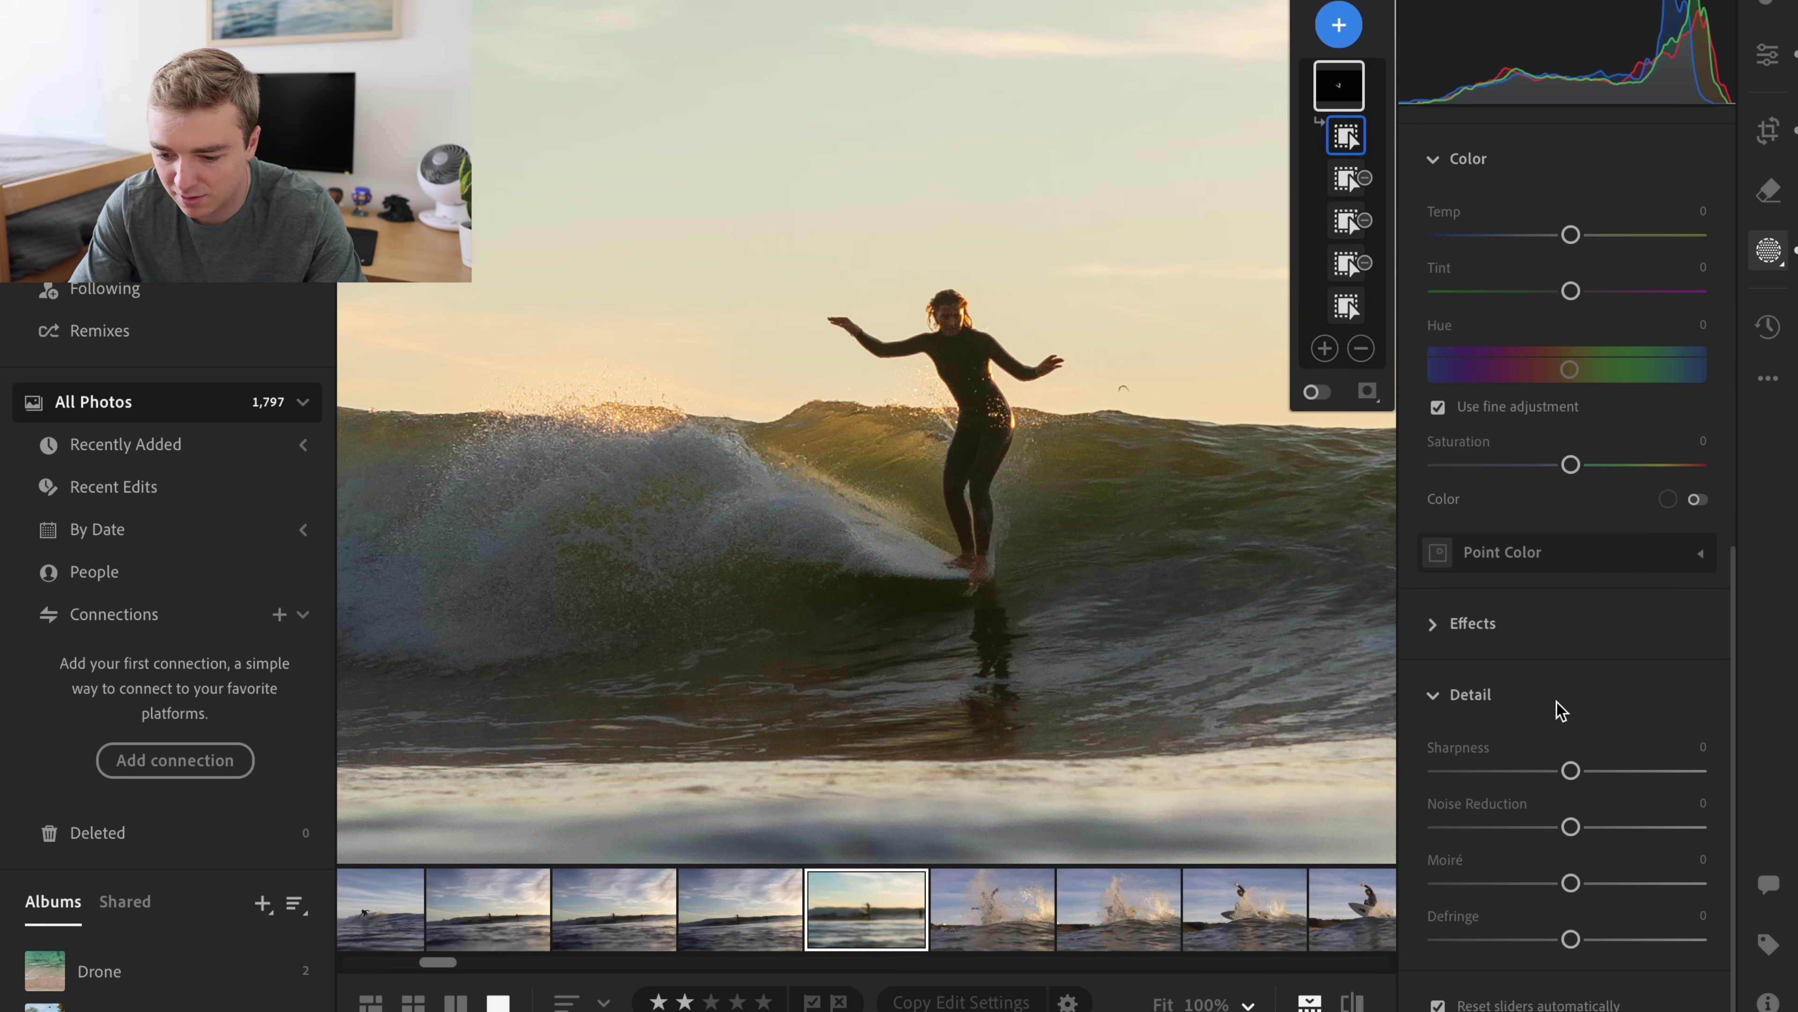
drag(1571, 770, 1632, 845)
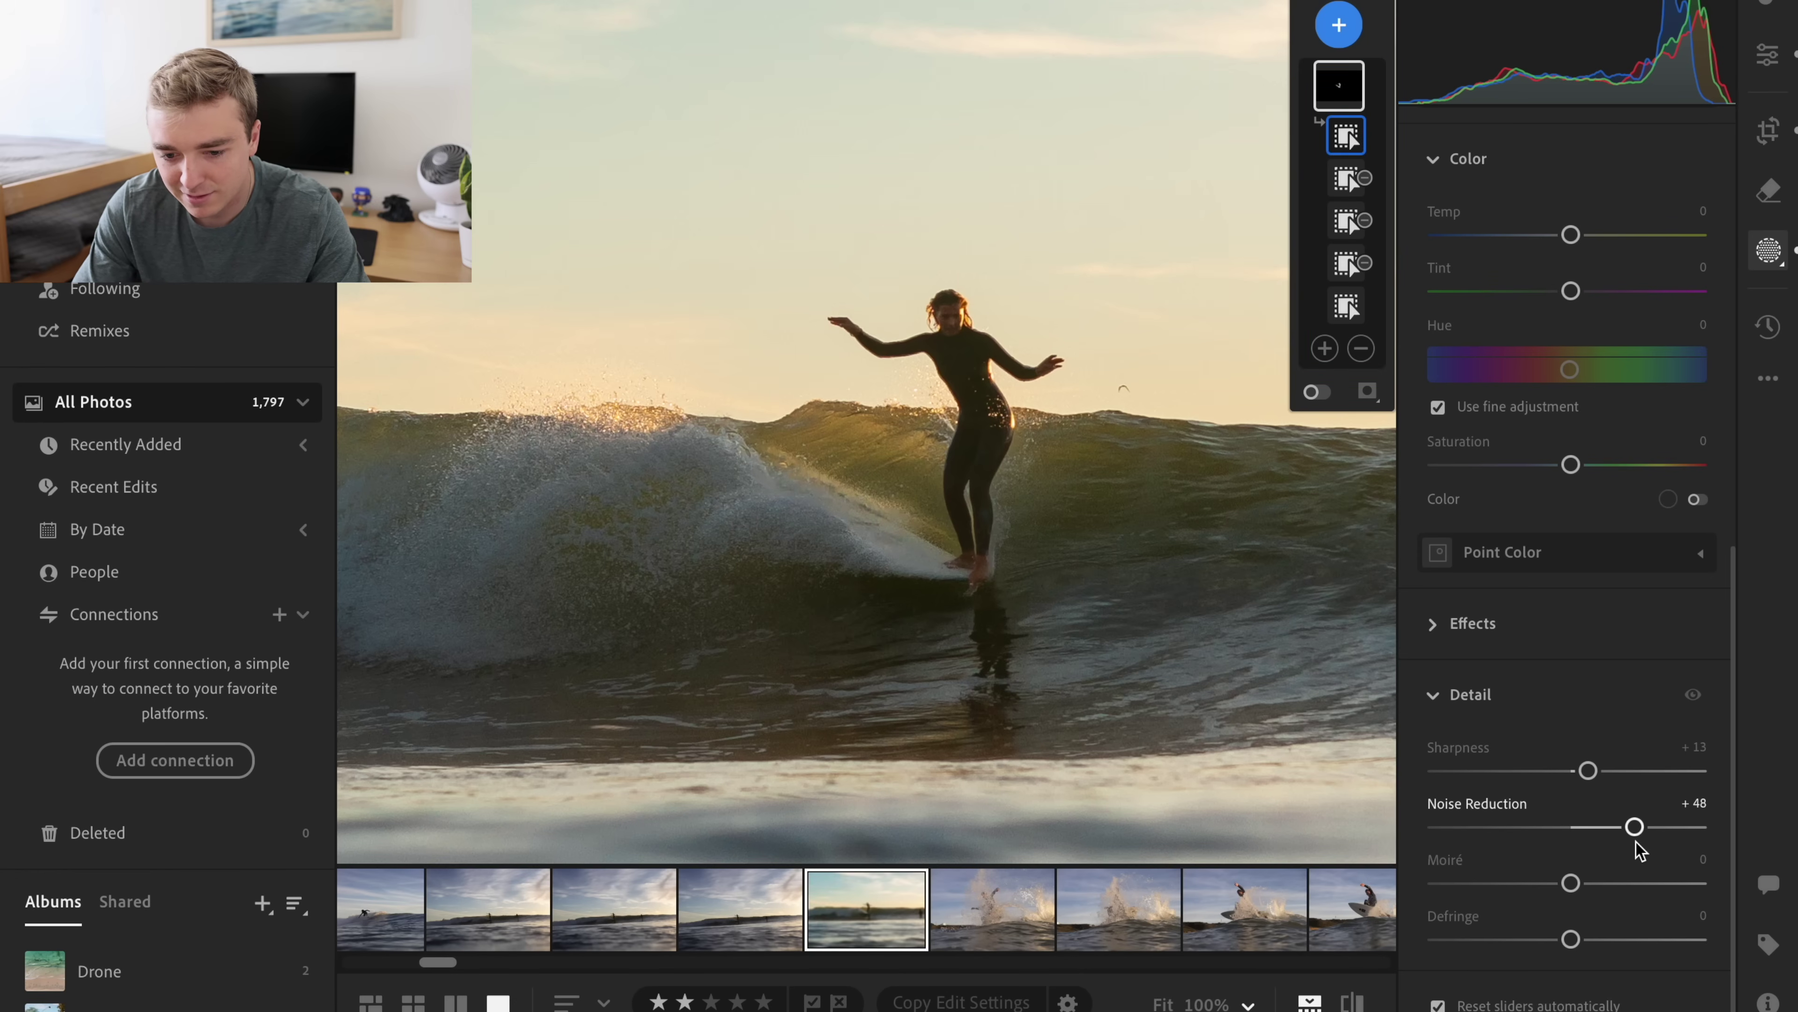
click(1768, 55)
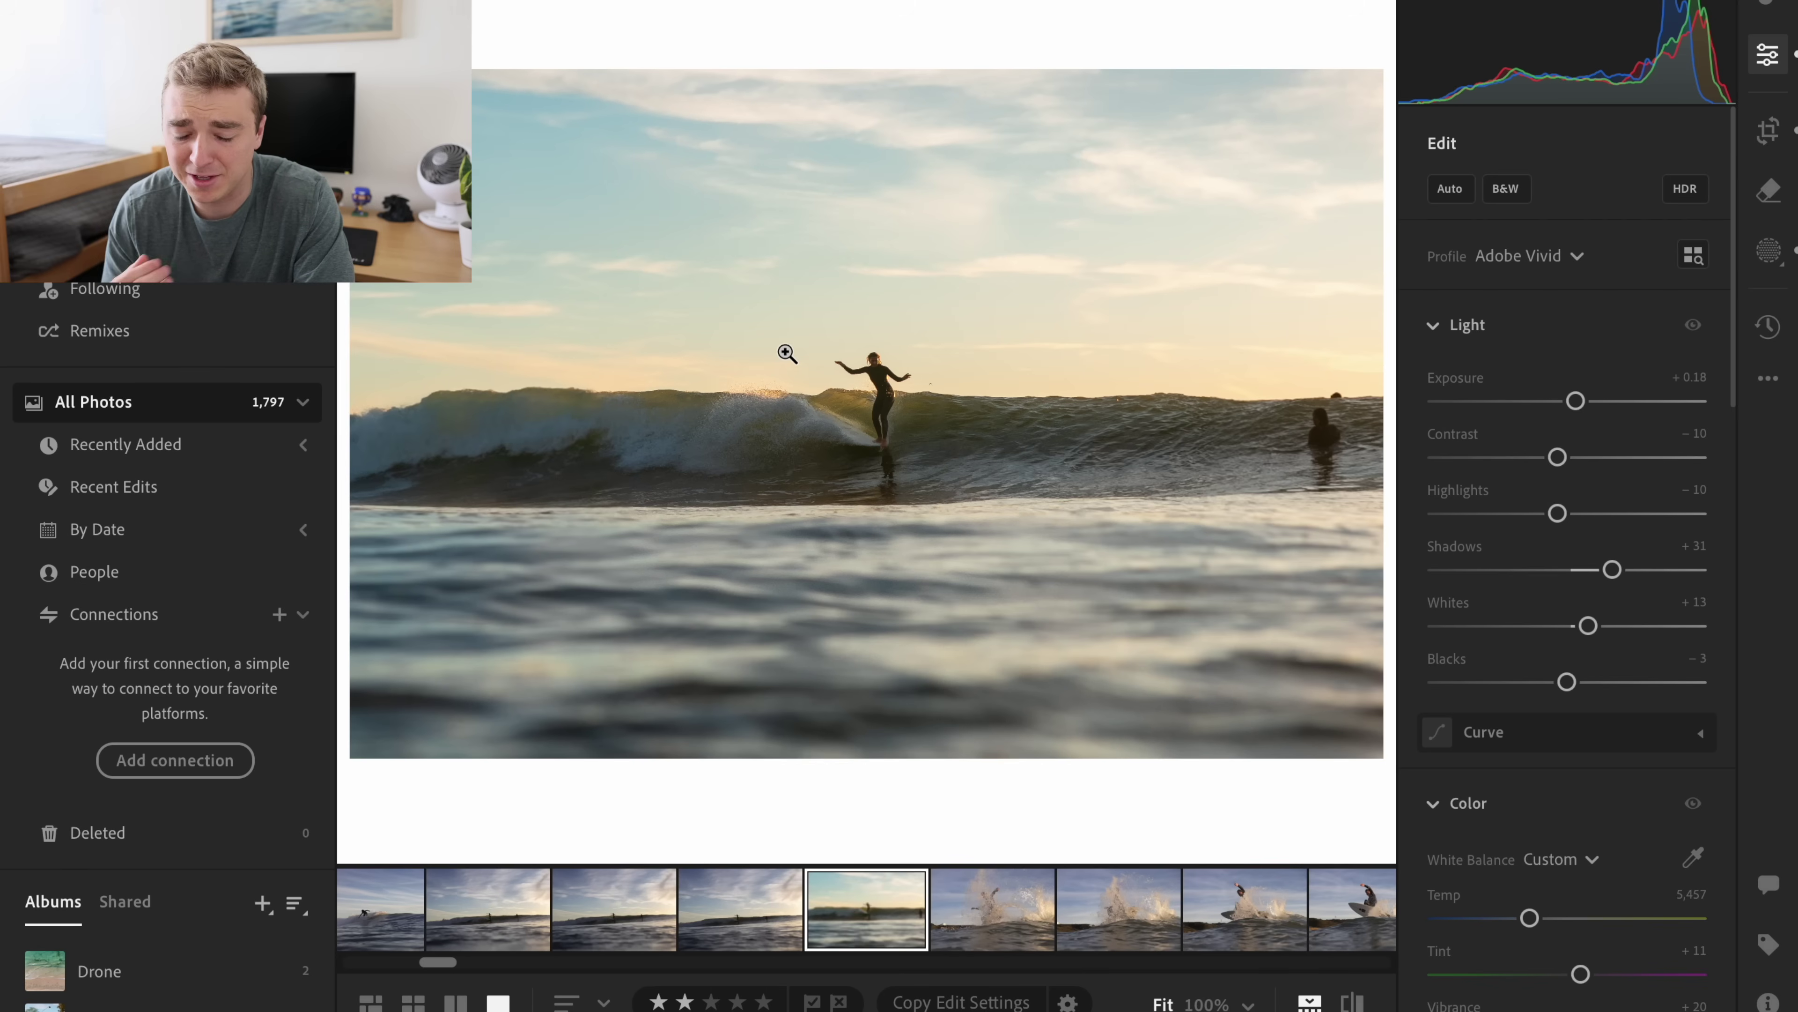
- Tighten the 3 x 2 crop around the standing surfer and reposition the photo within the frame
click(1768, 130)
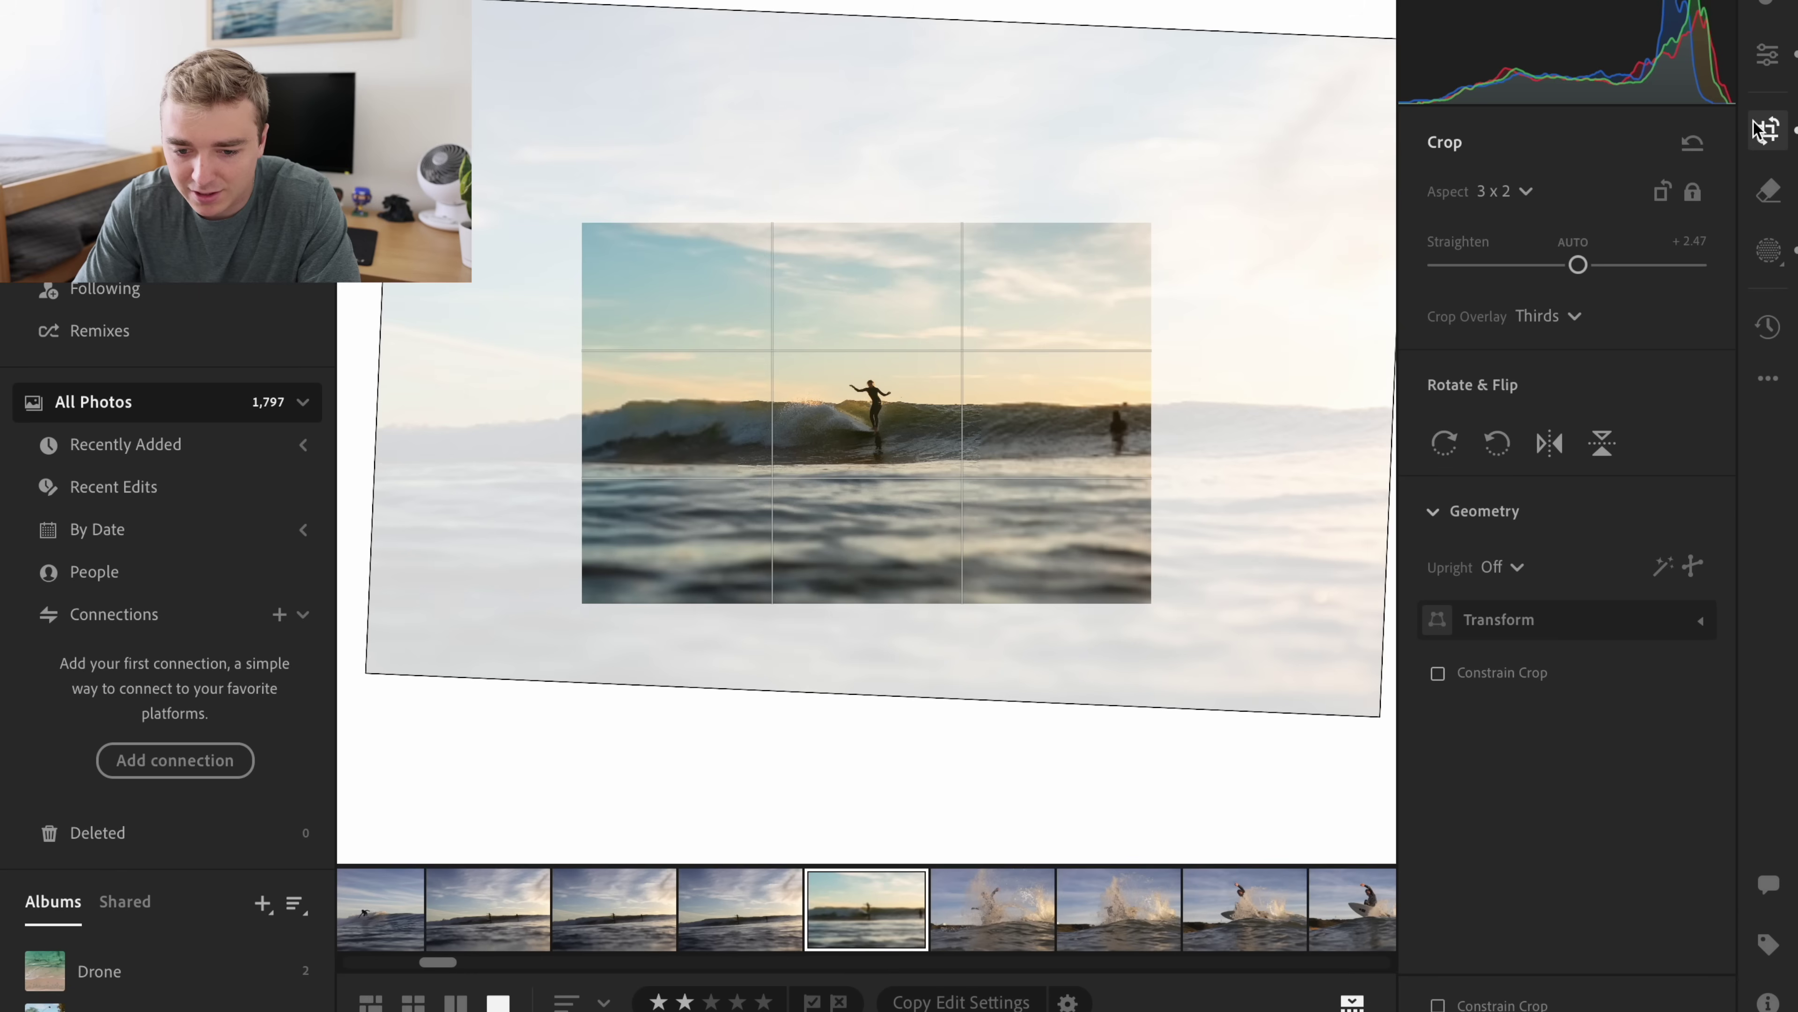
drag(835, 234, 852, 246)
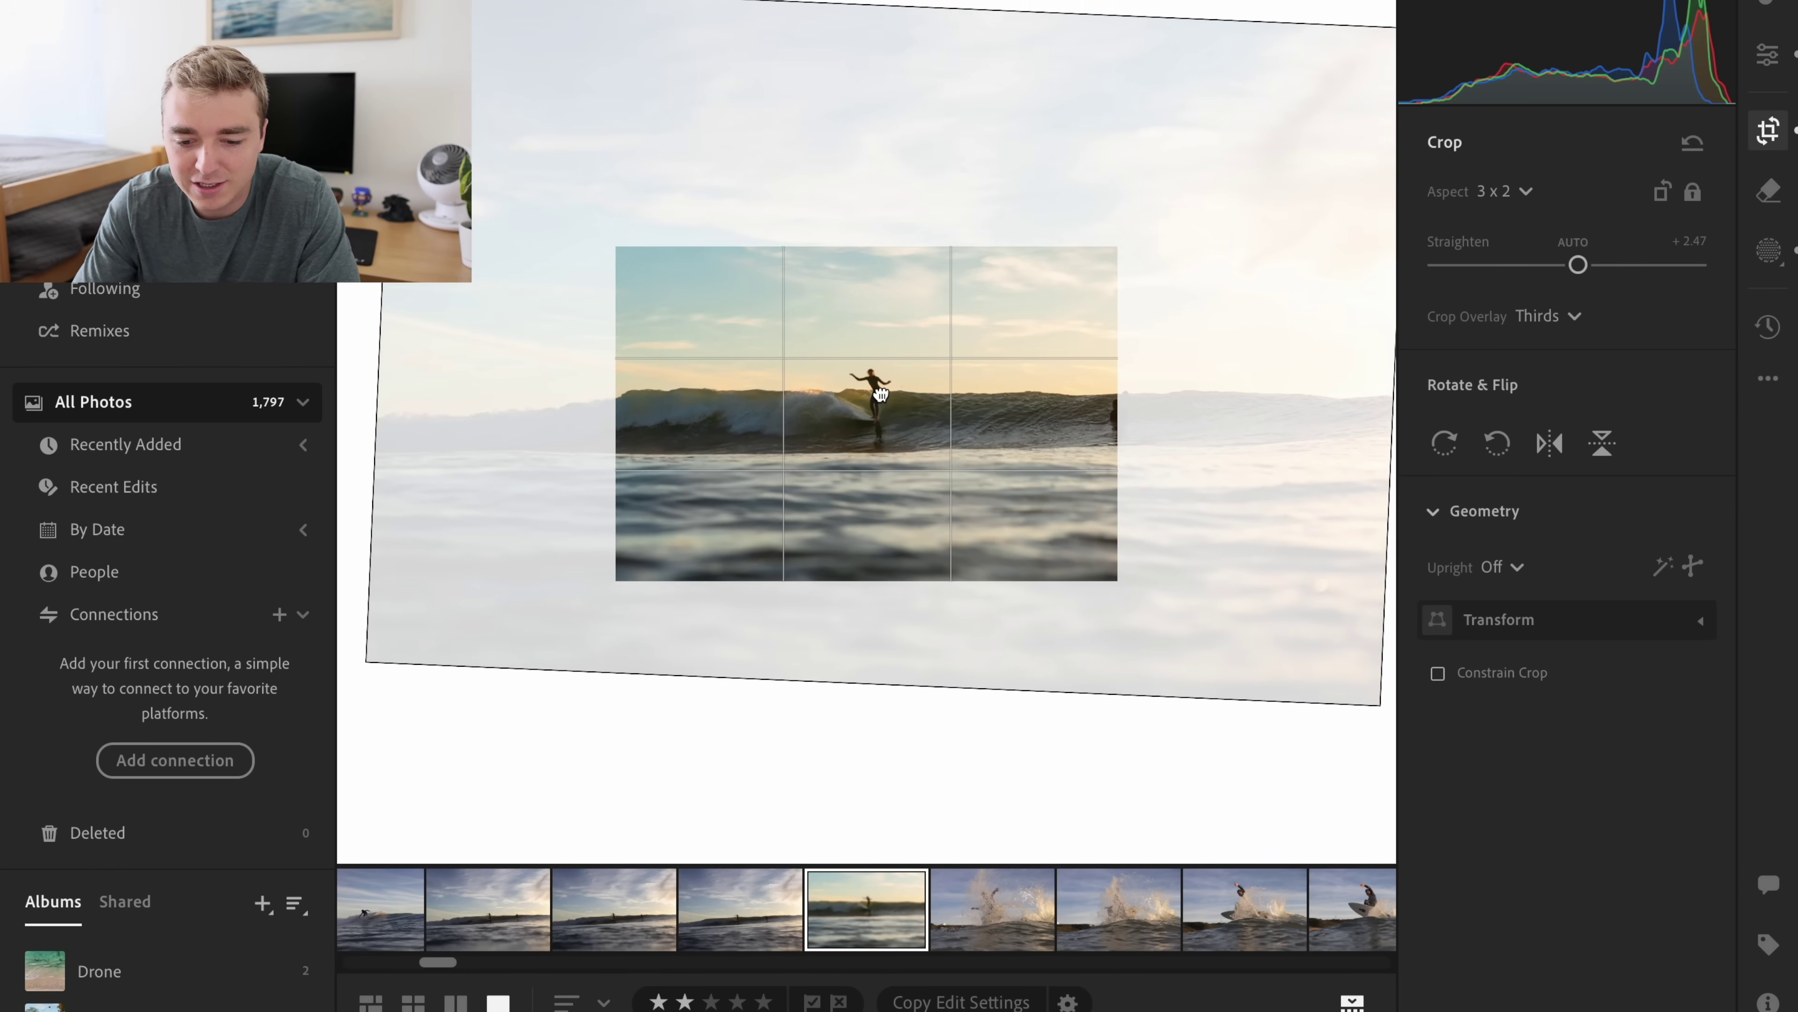
drag(886, 406, 881, 402)
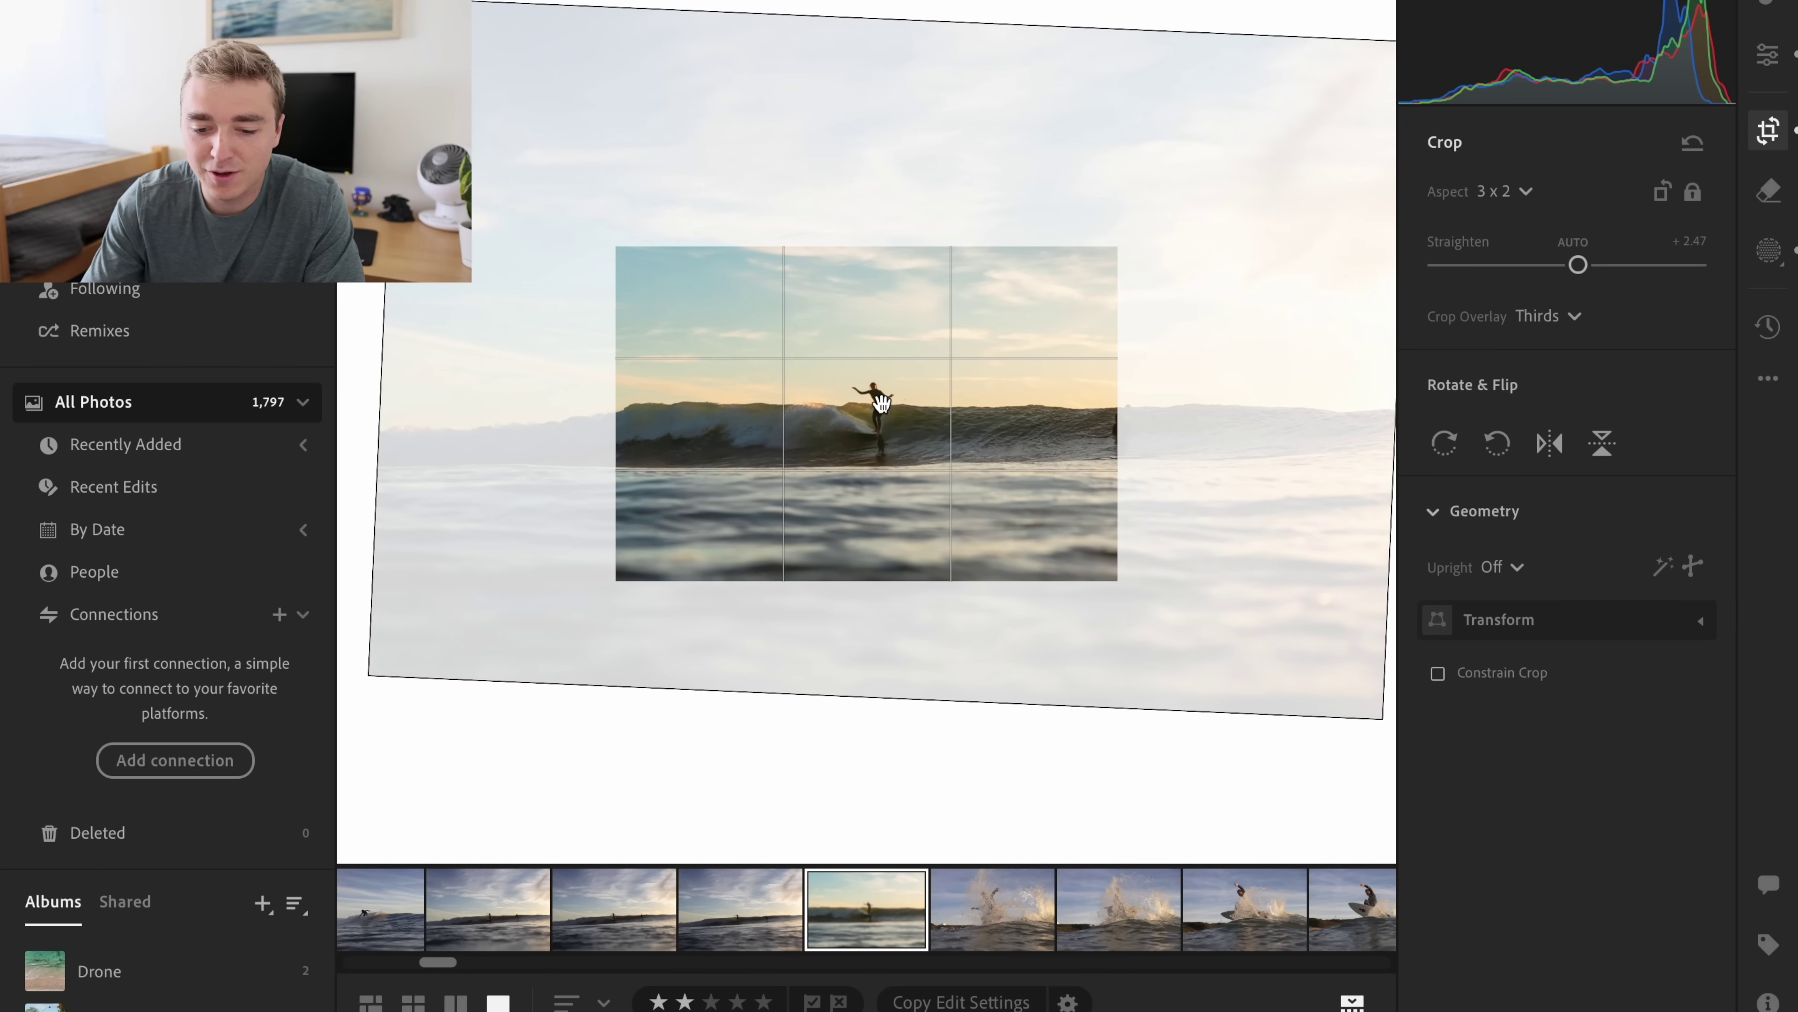
key(Return)
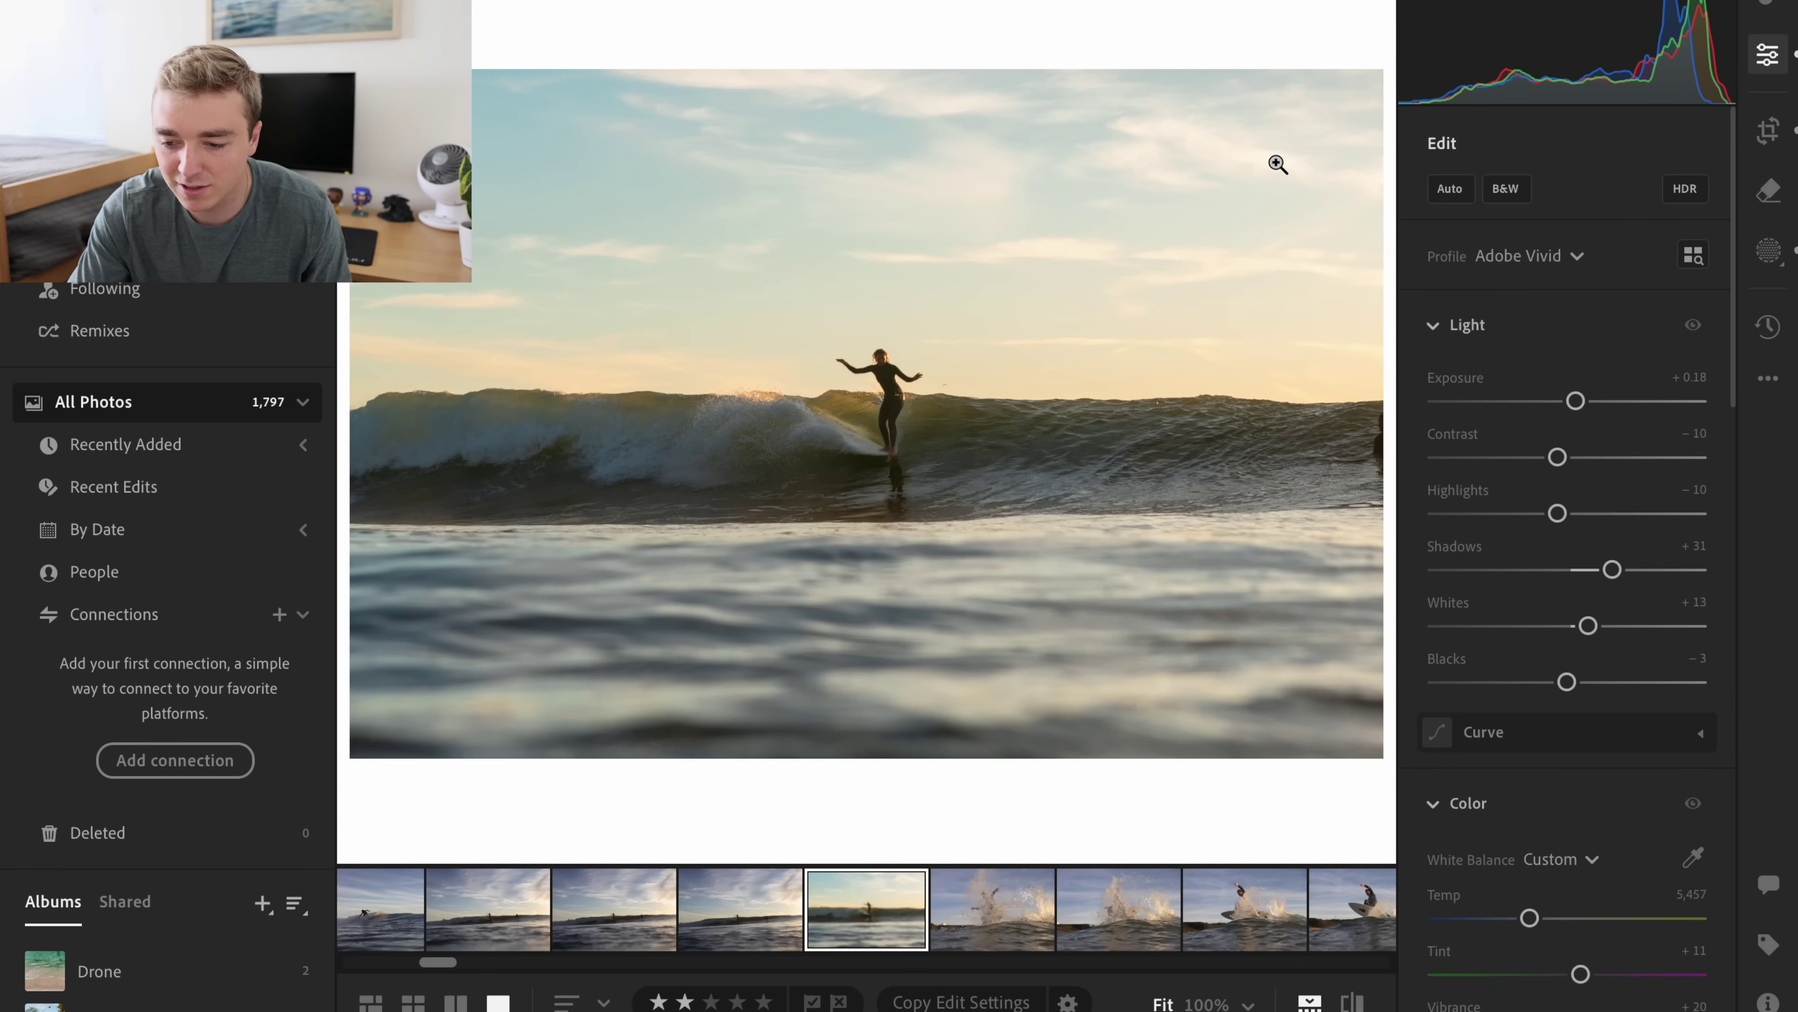
- Narrow the crop slightly more to exclude the second surfer at the photo's right edge
click(1768, 130)
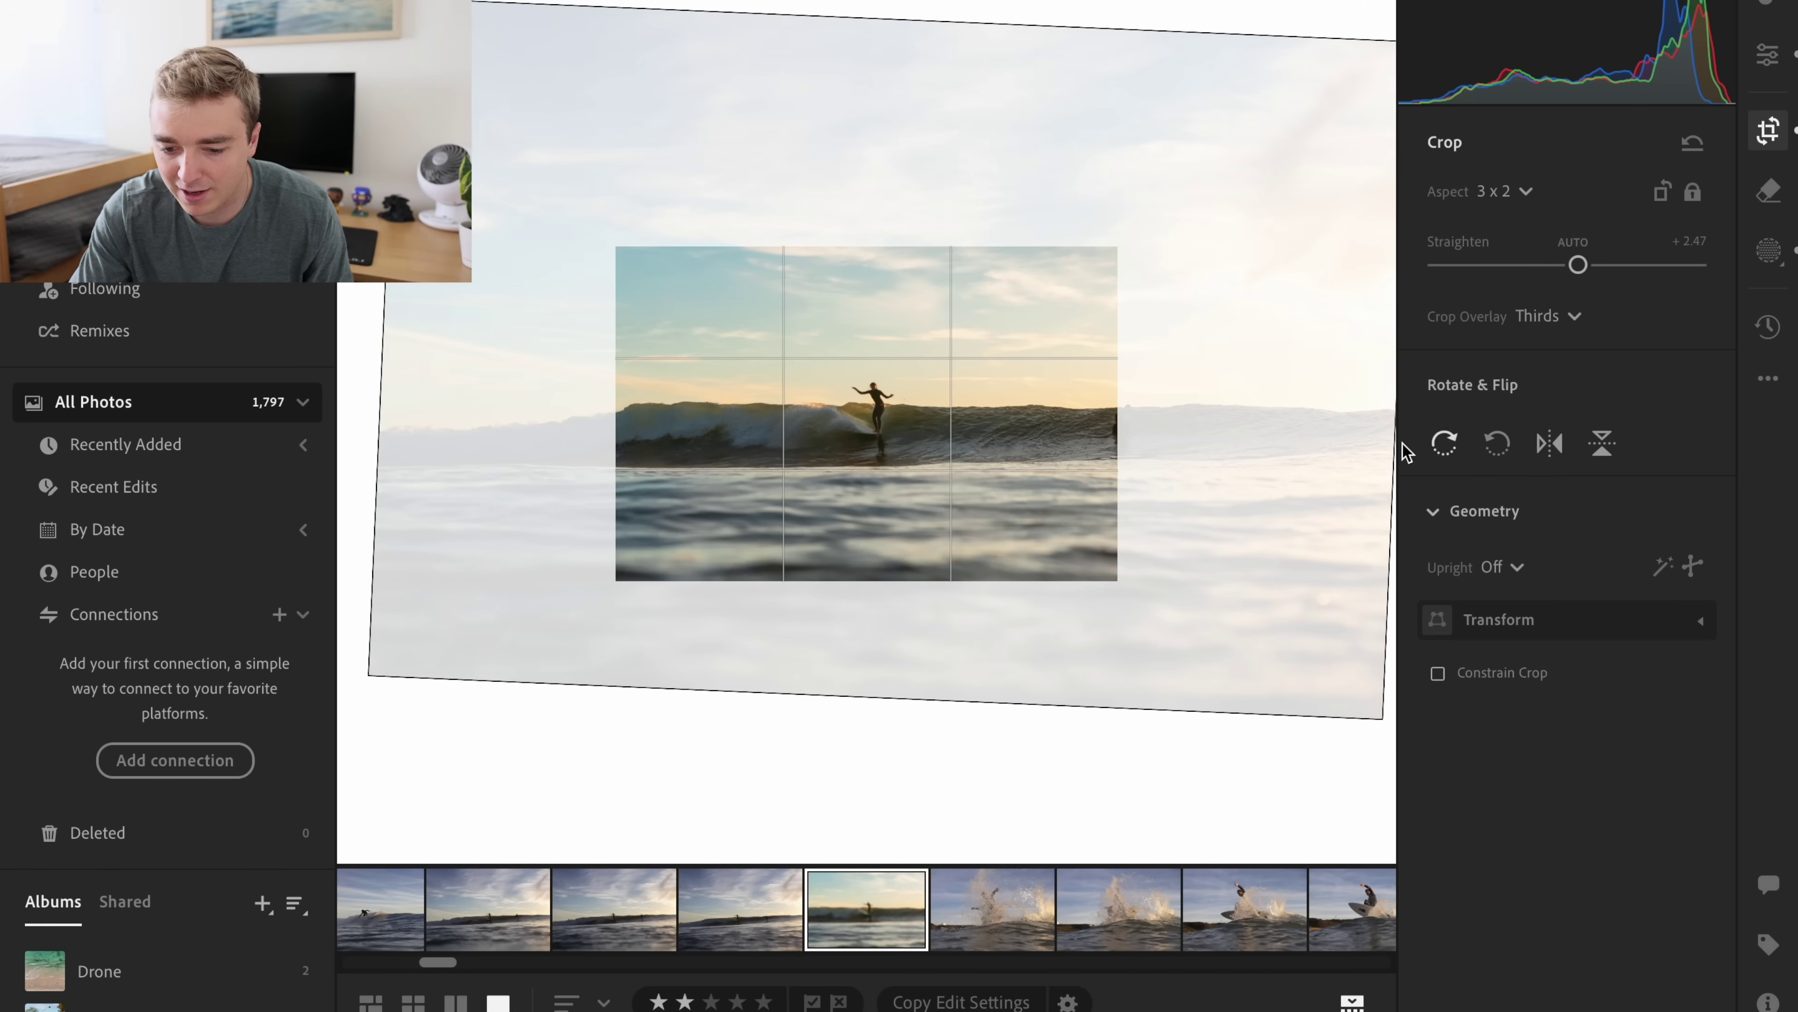
drag(1124, 407, 1118, 407)
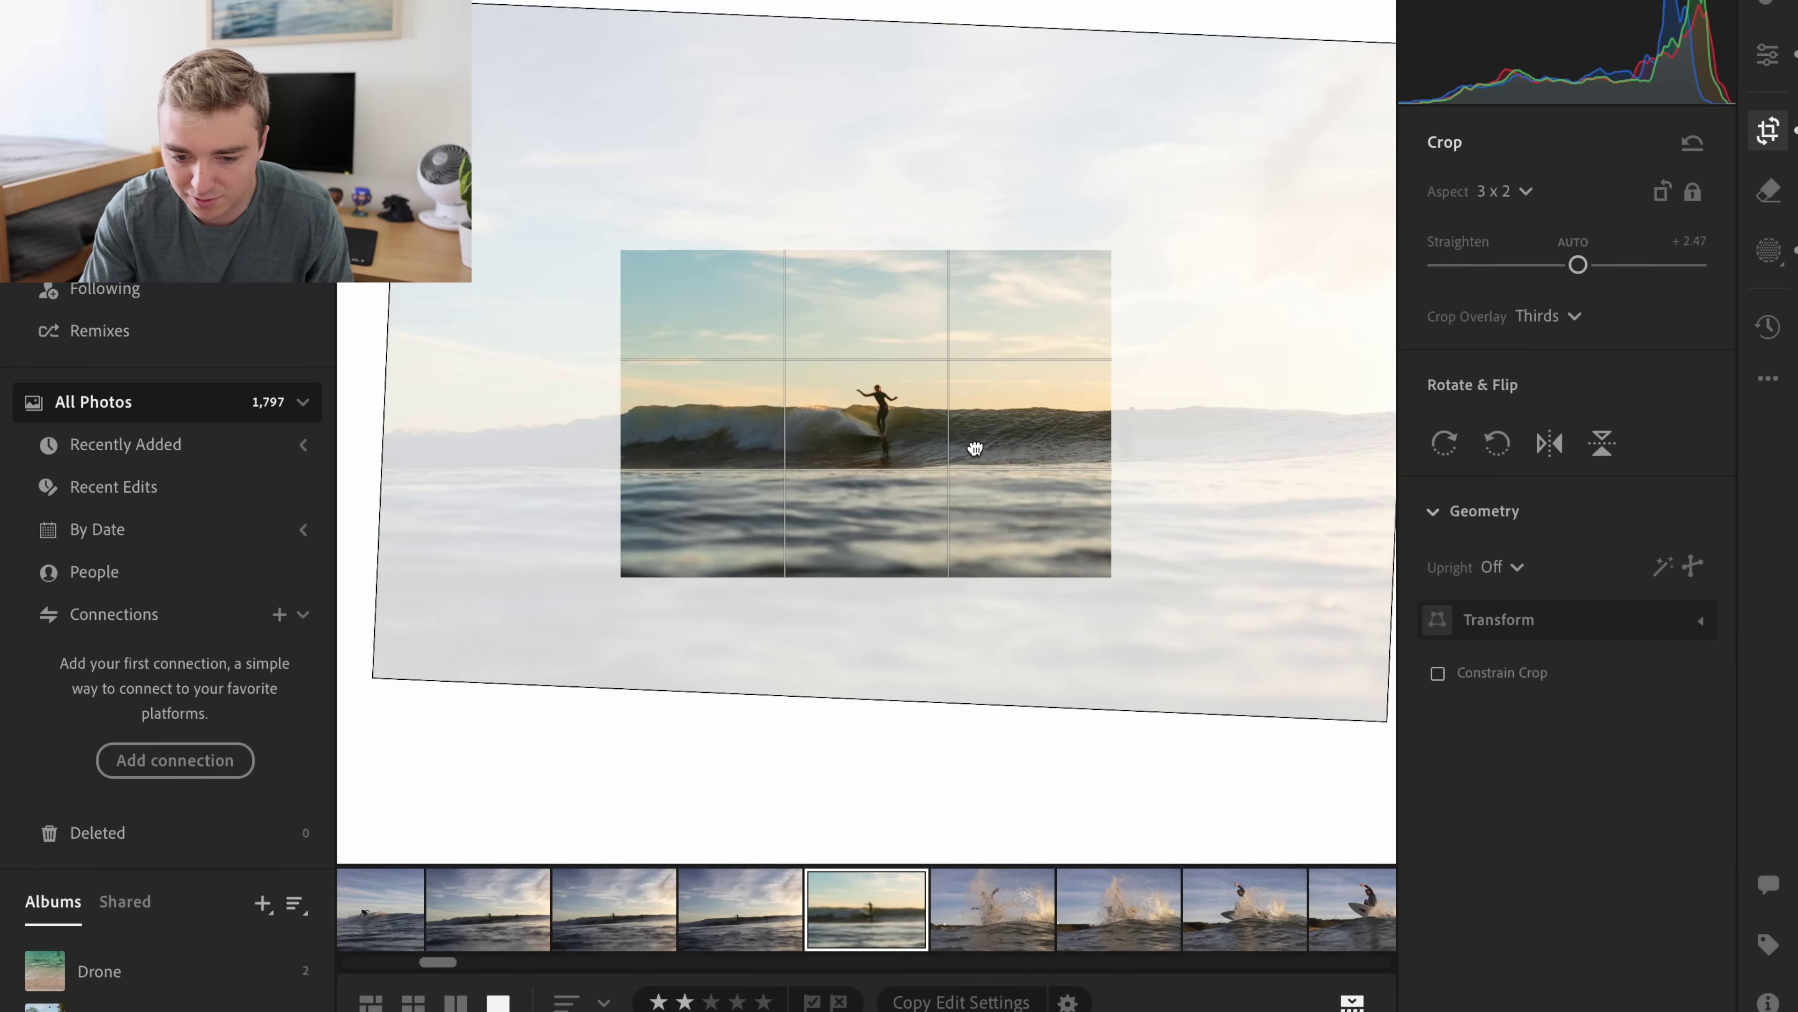
key(Return)
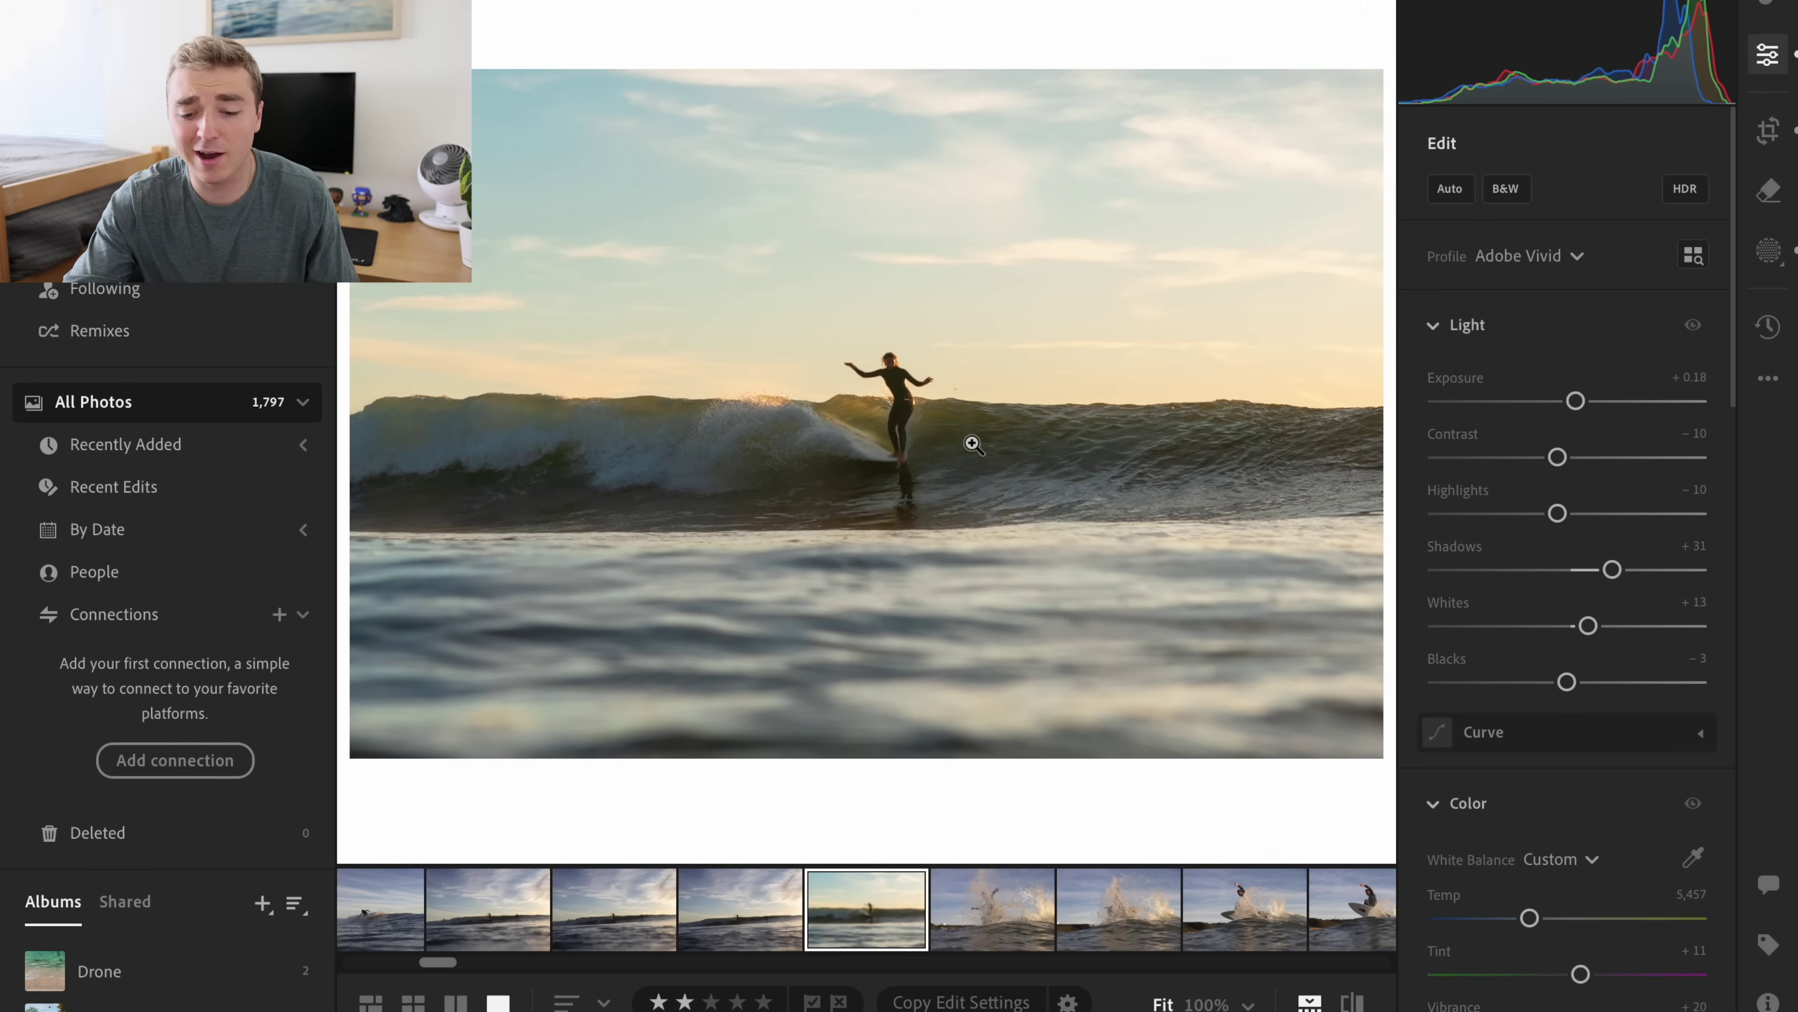
- Set the photo's Shadows to +56 and compare the edit with the original
drag(1612, 569, 1652, 581)
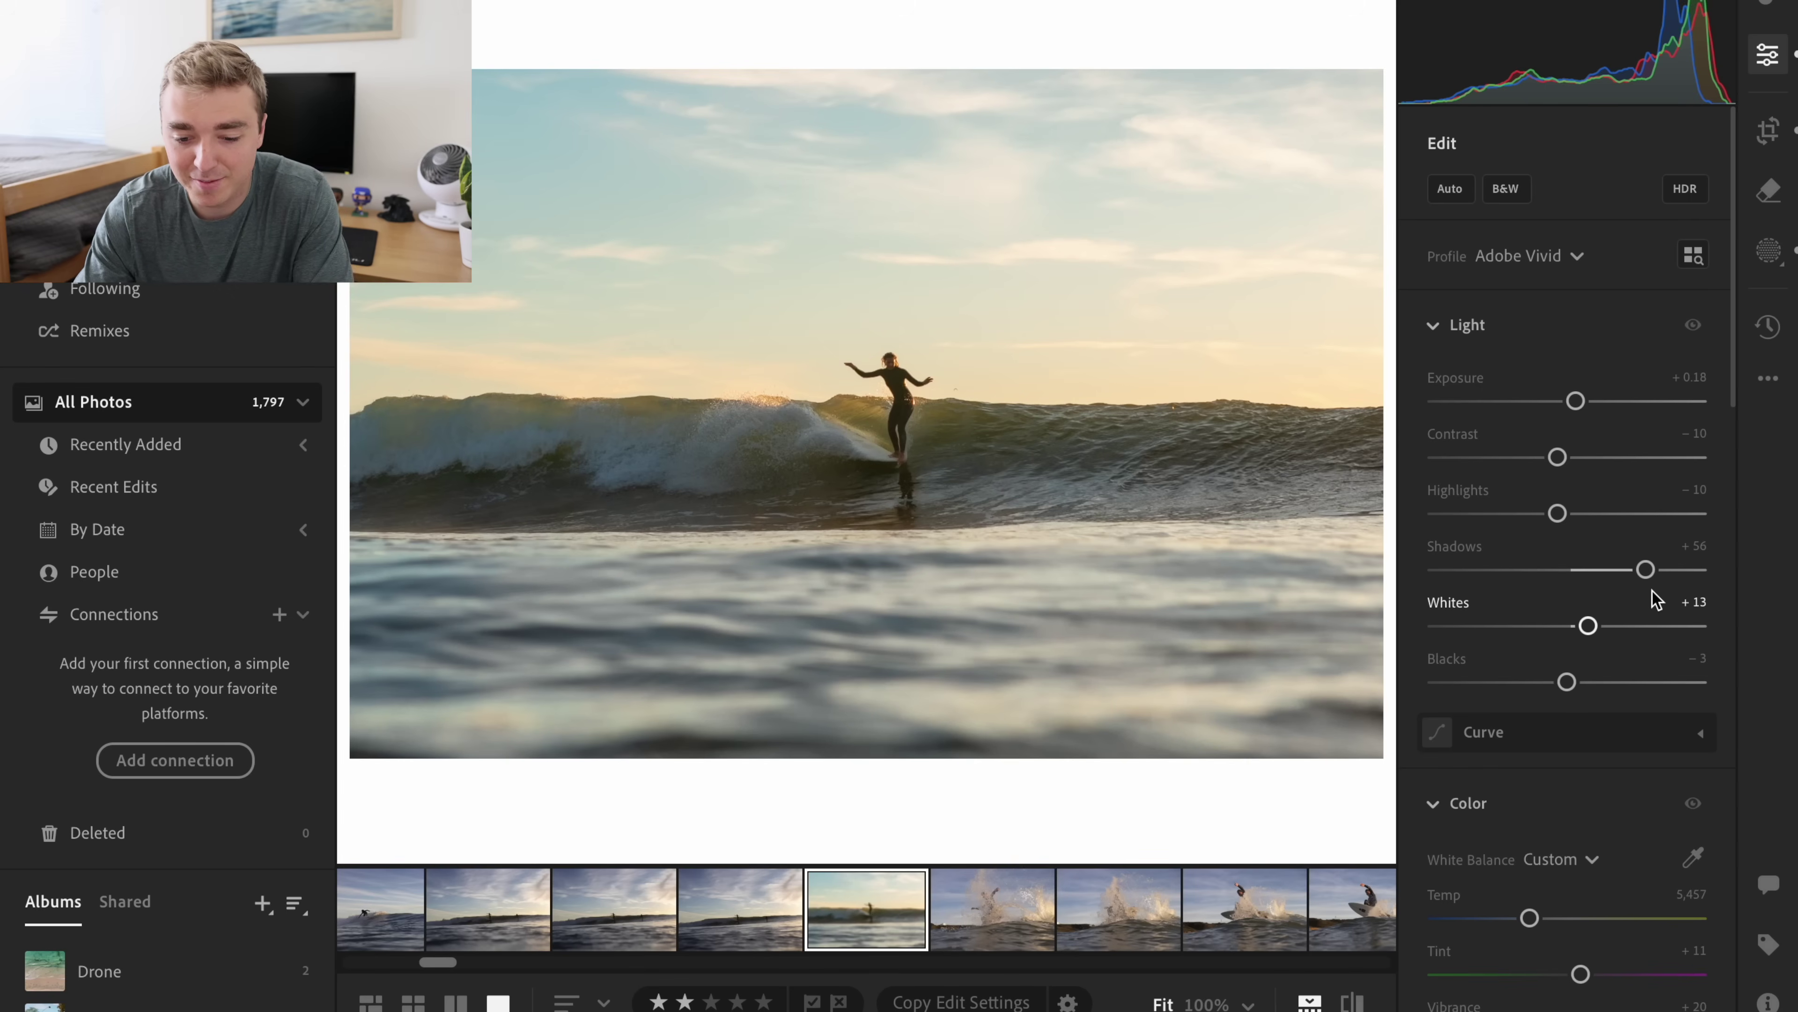
scroll(830, 937, up, 3)
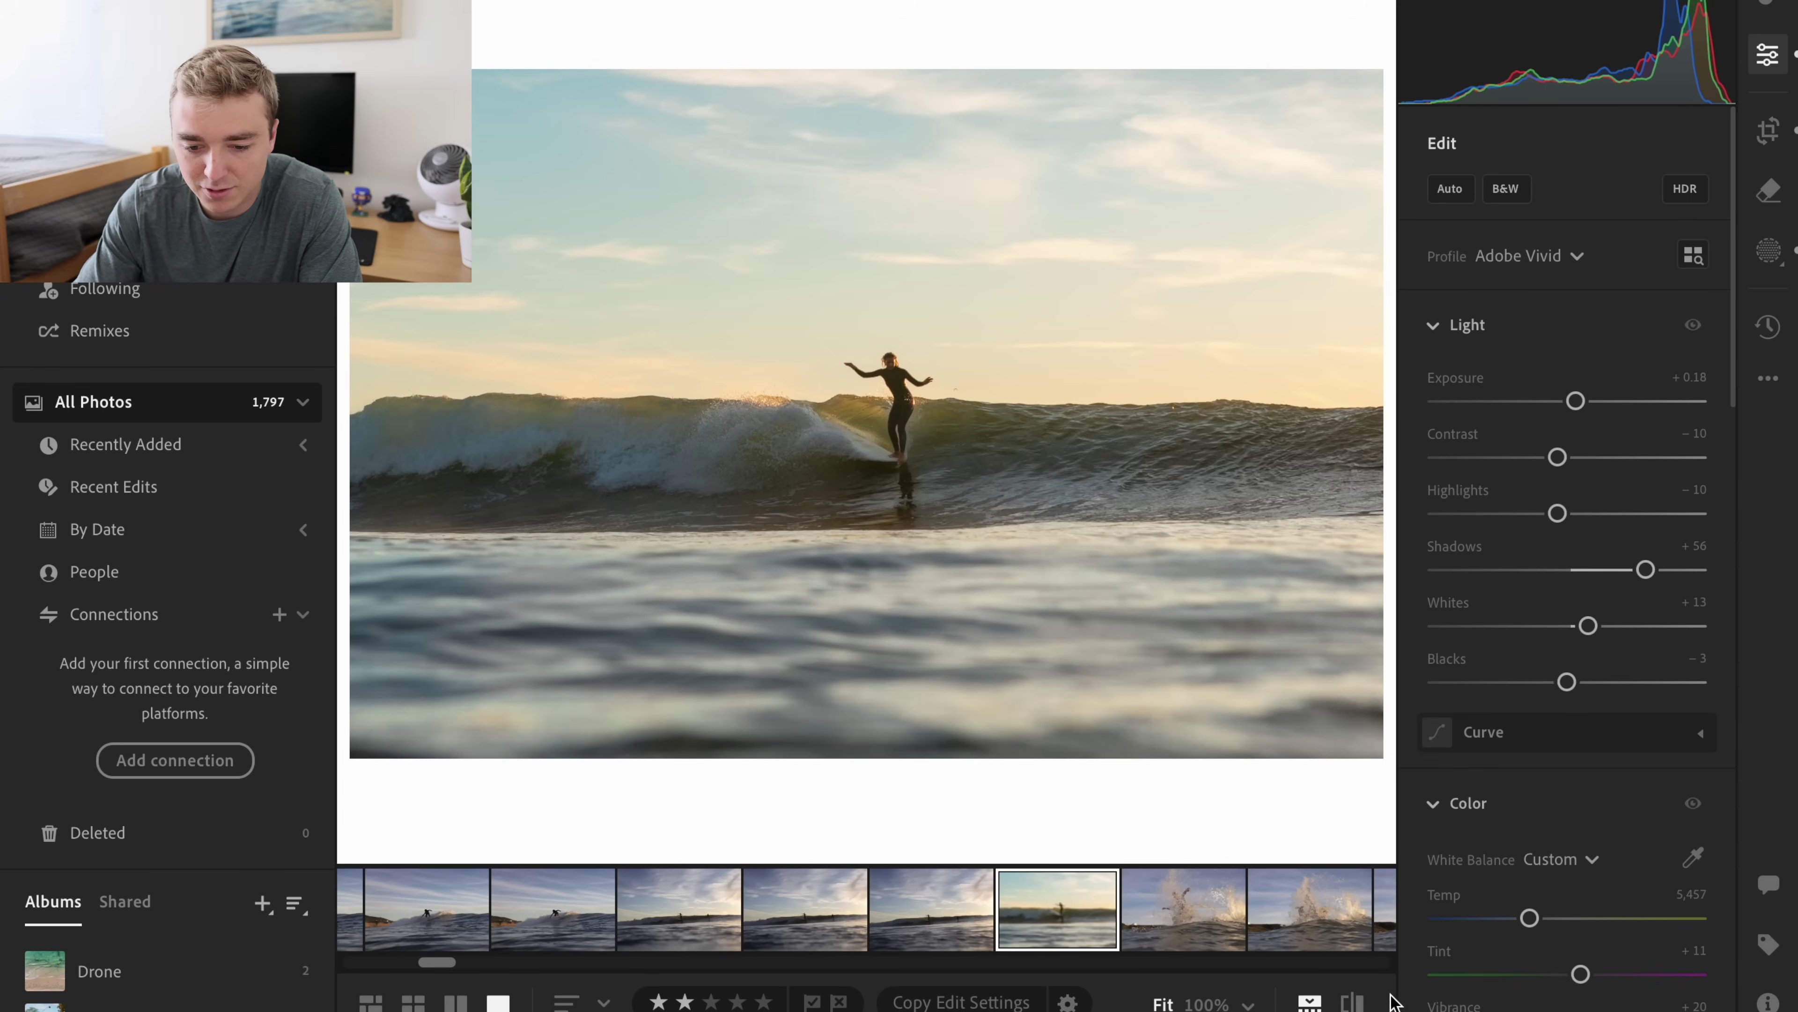
click(1351, 1004)
click(1351, 1004)
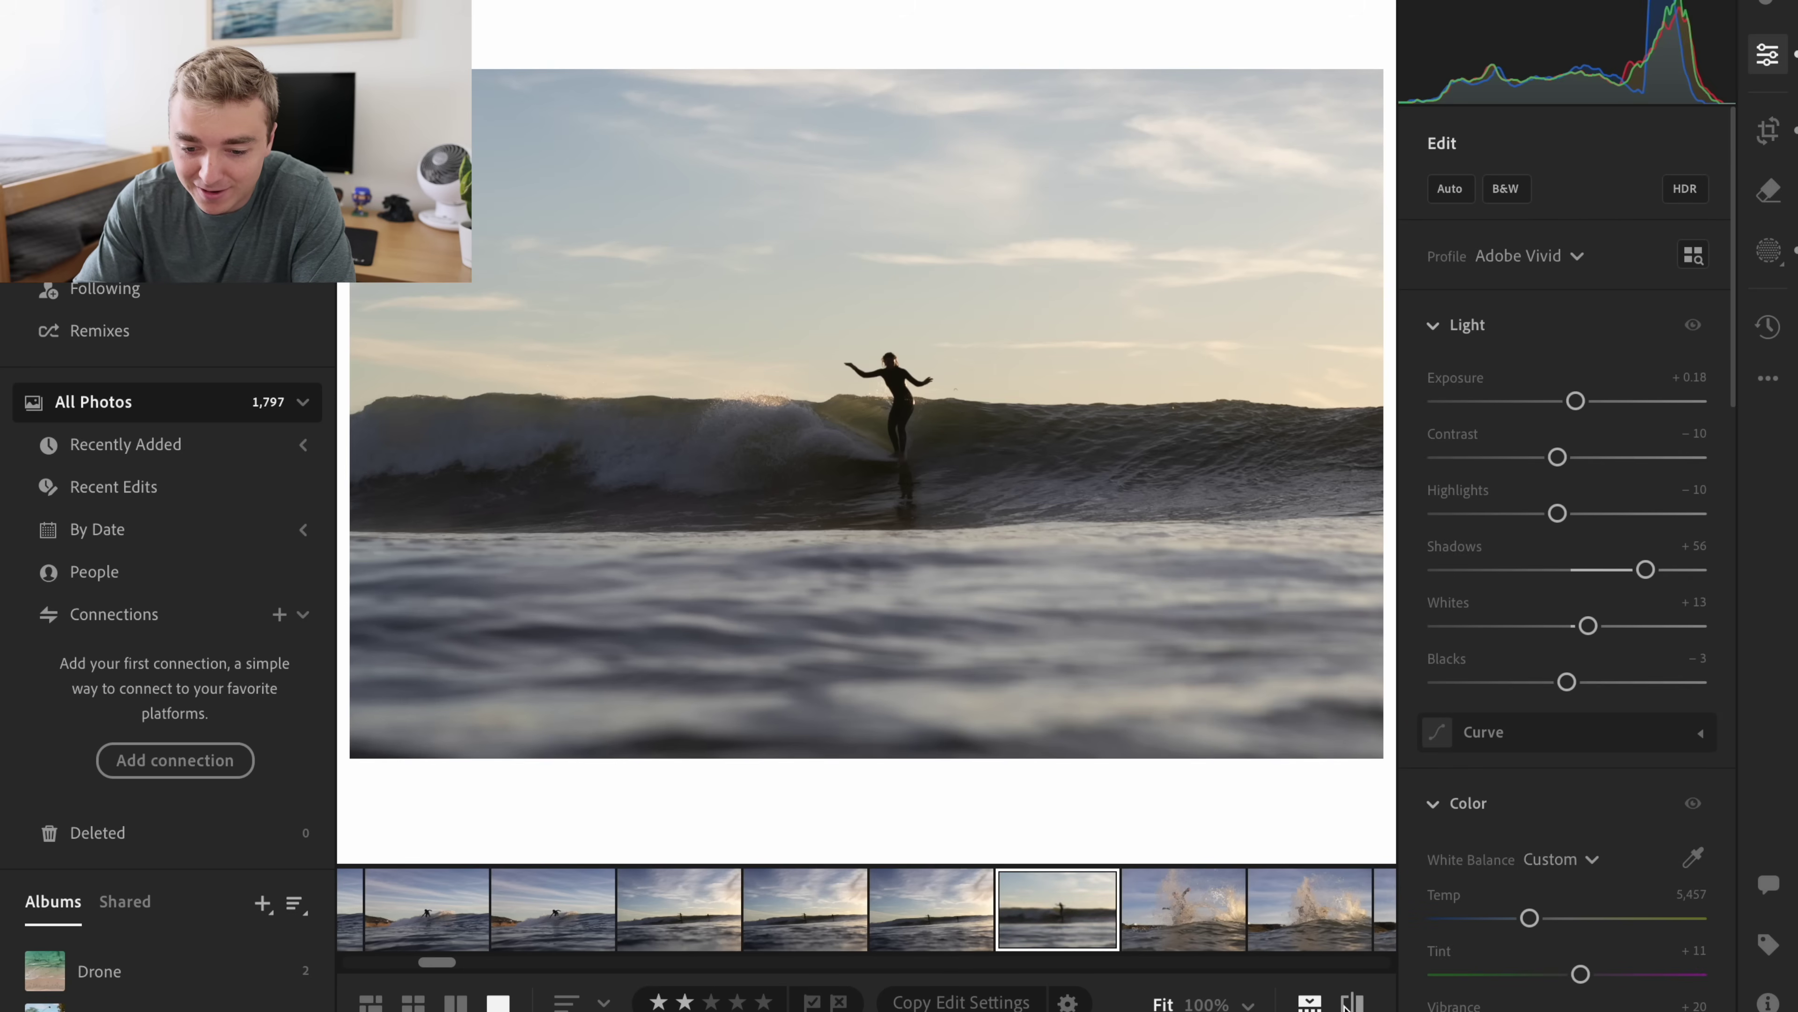
click(1353, 1004)
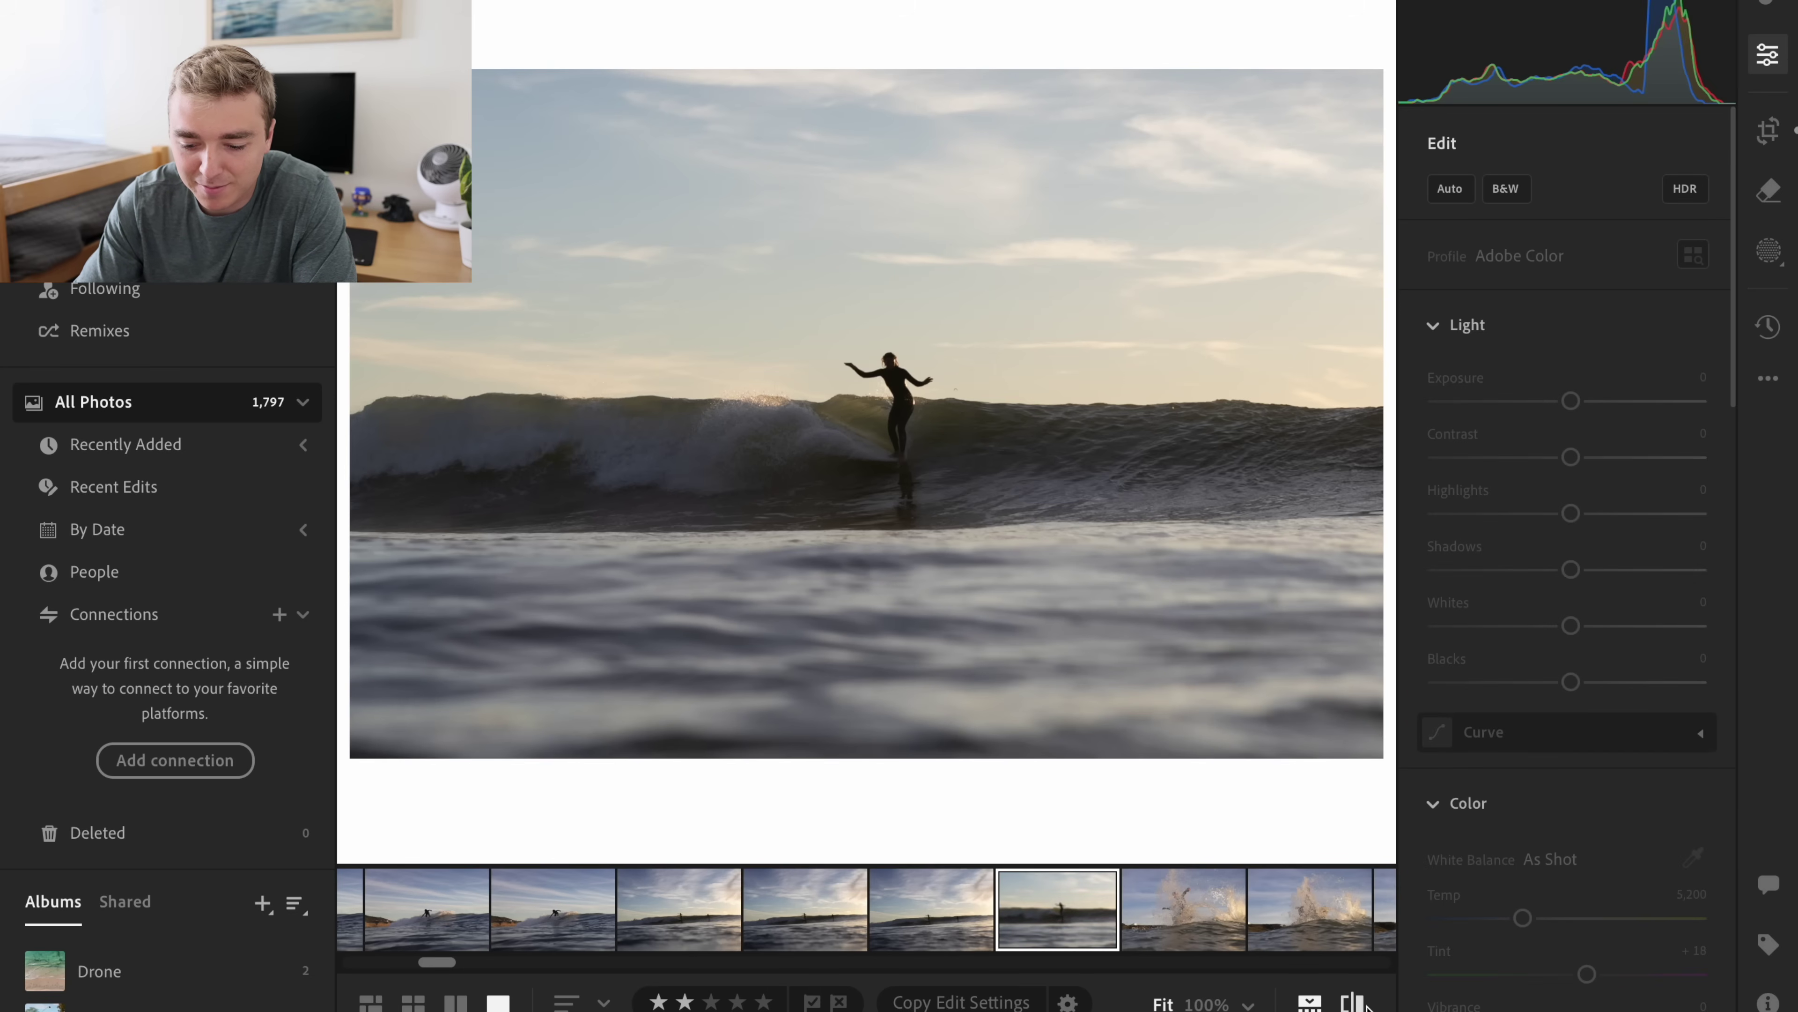
click(1354, 1004)
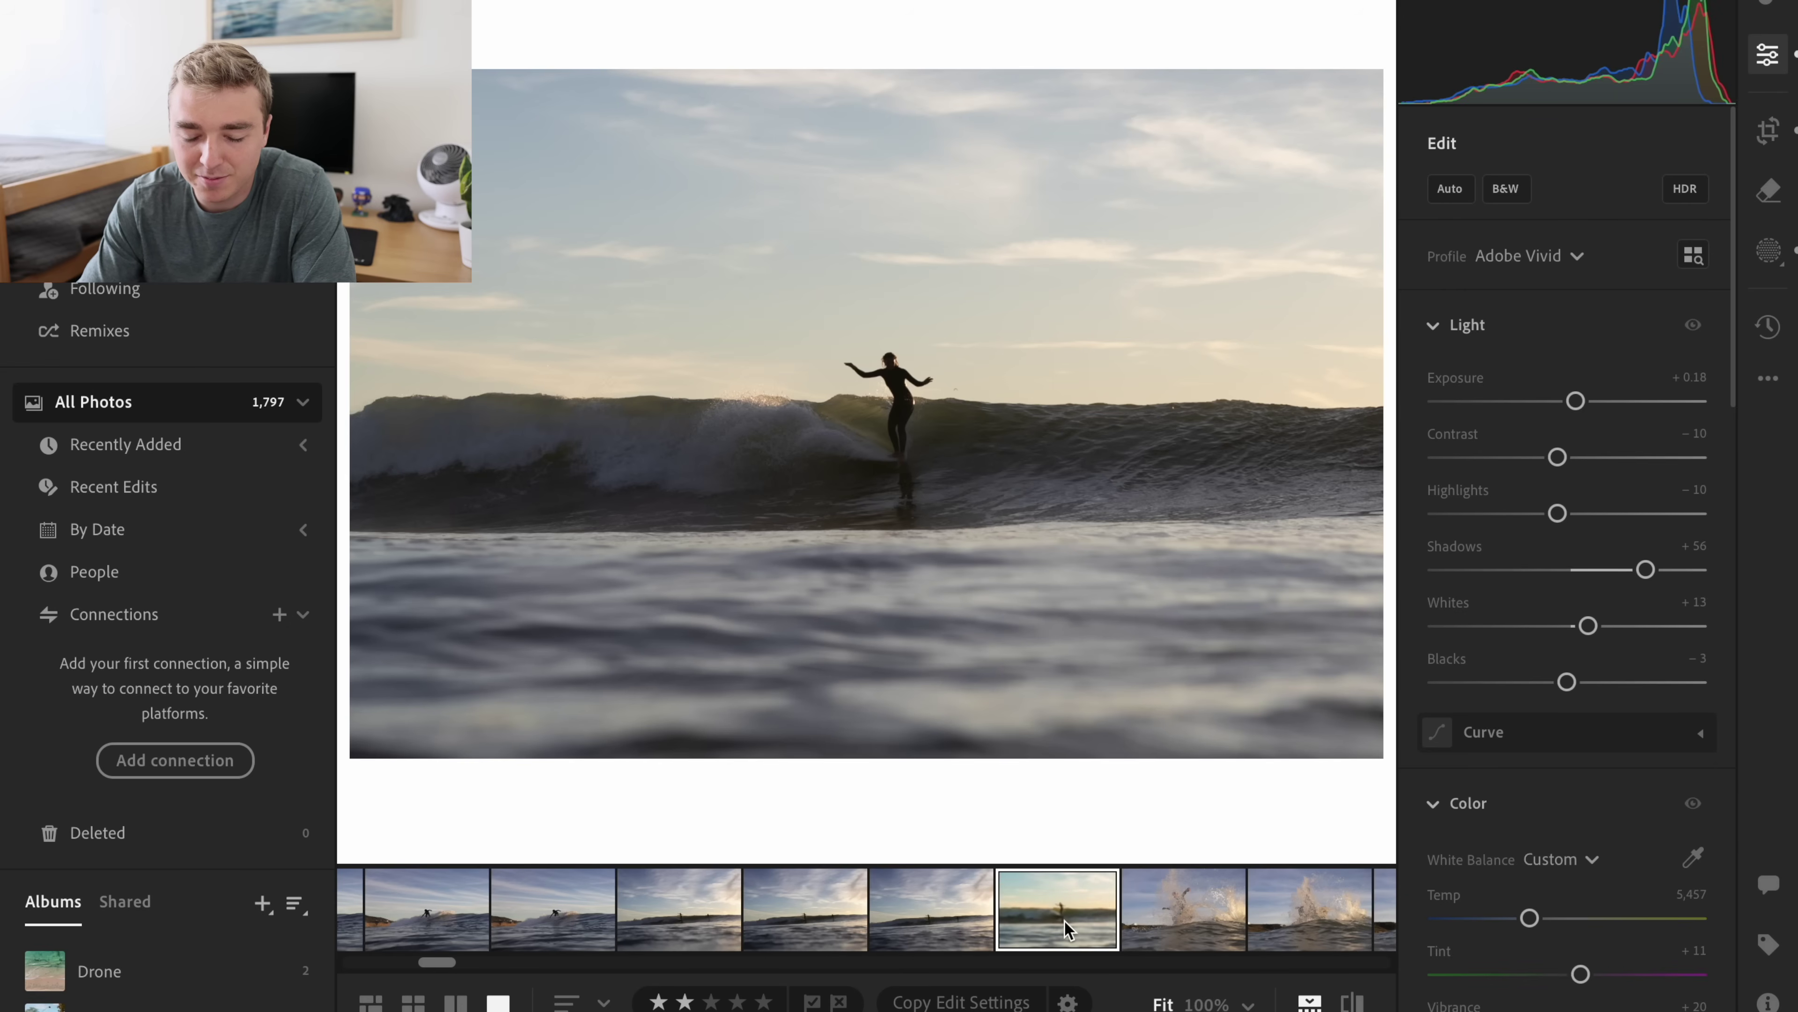
scroll(1066, 928, down, 2)
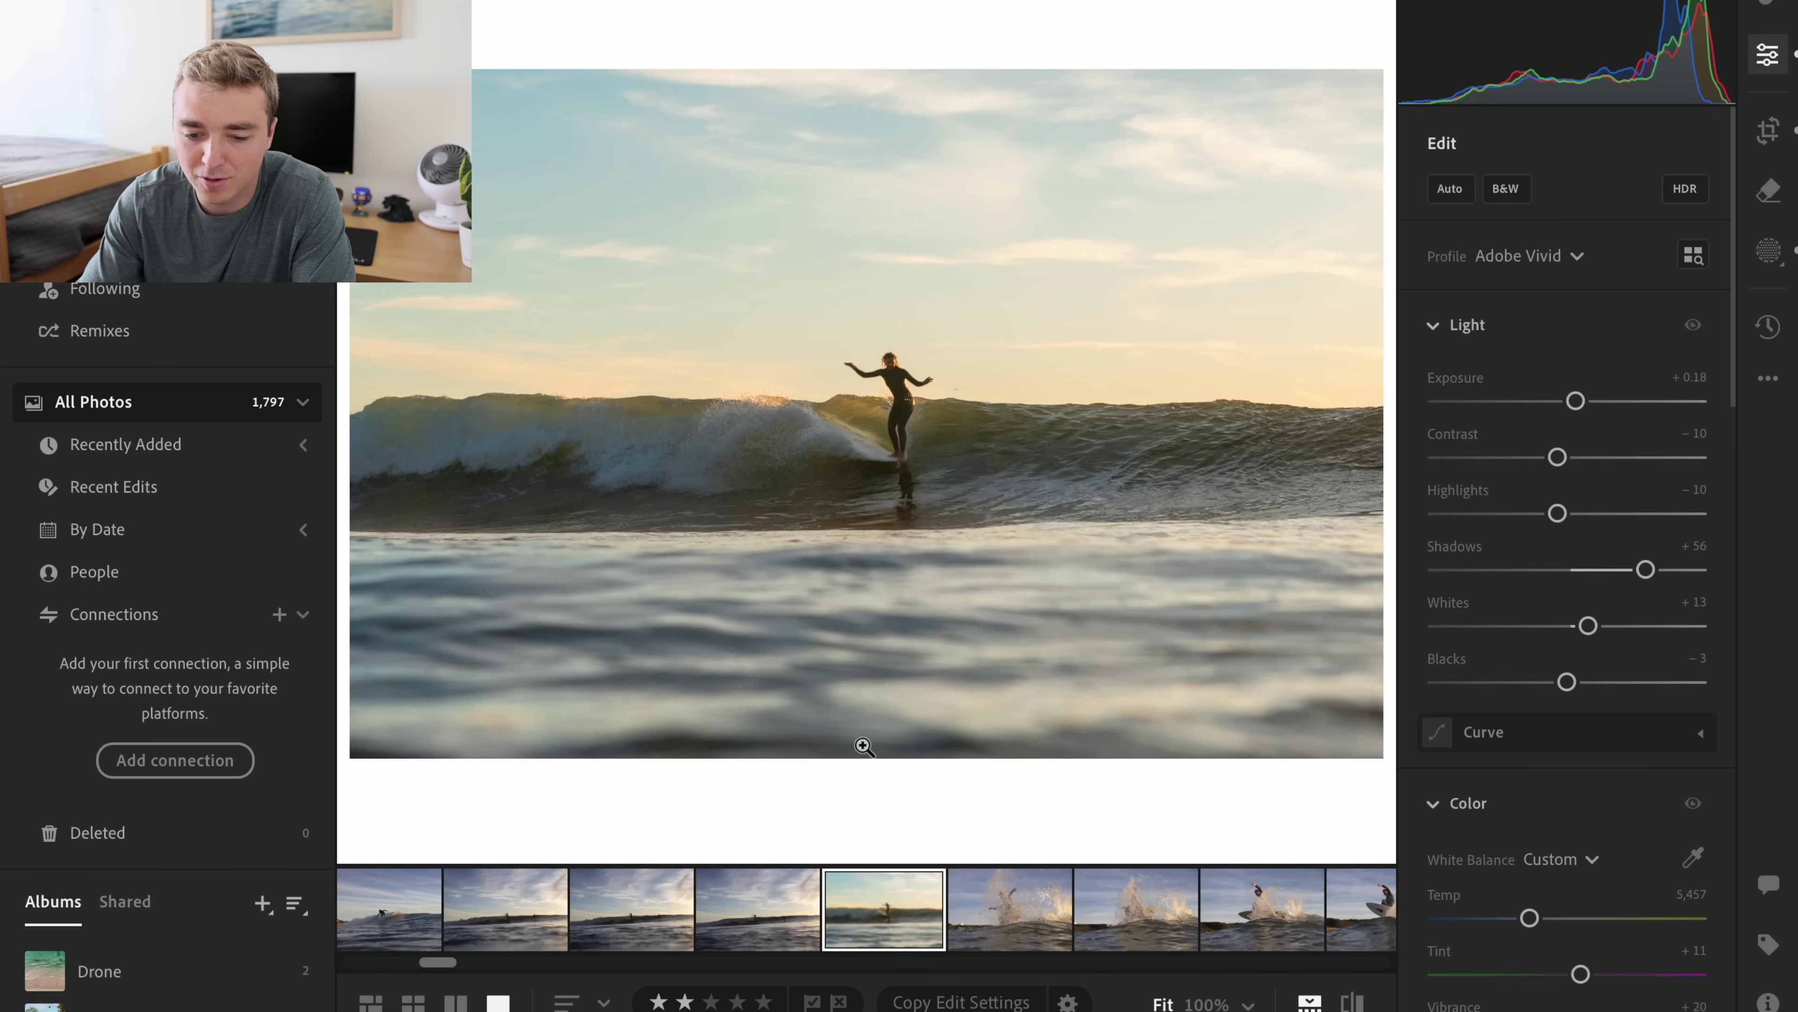
scroll(834, 921, up, 1)
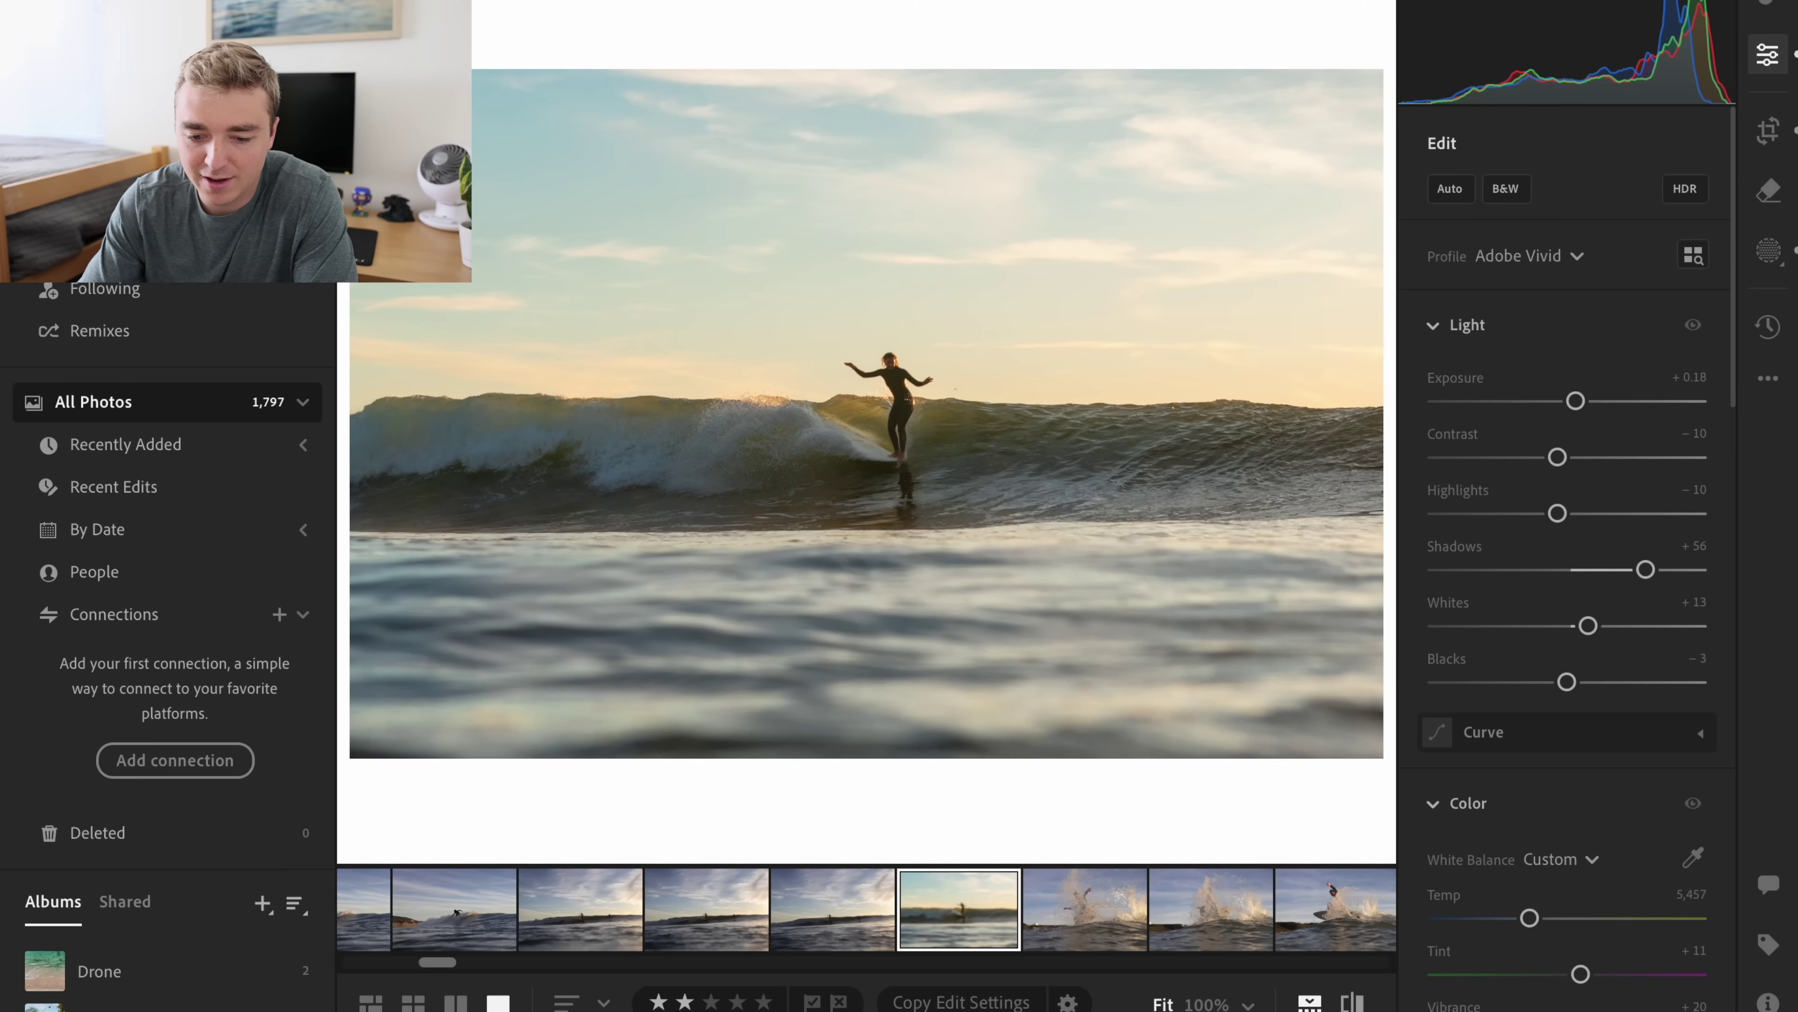
key(backslash)
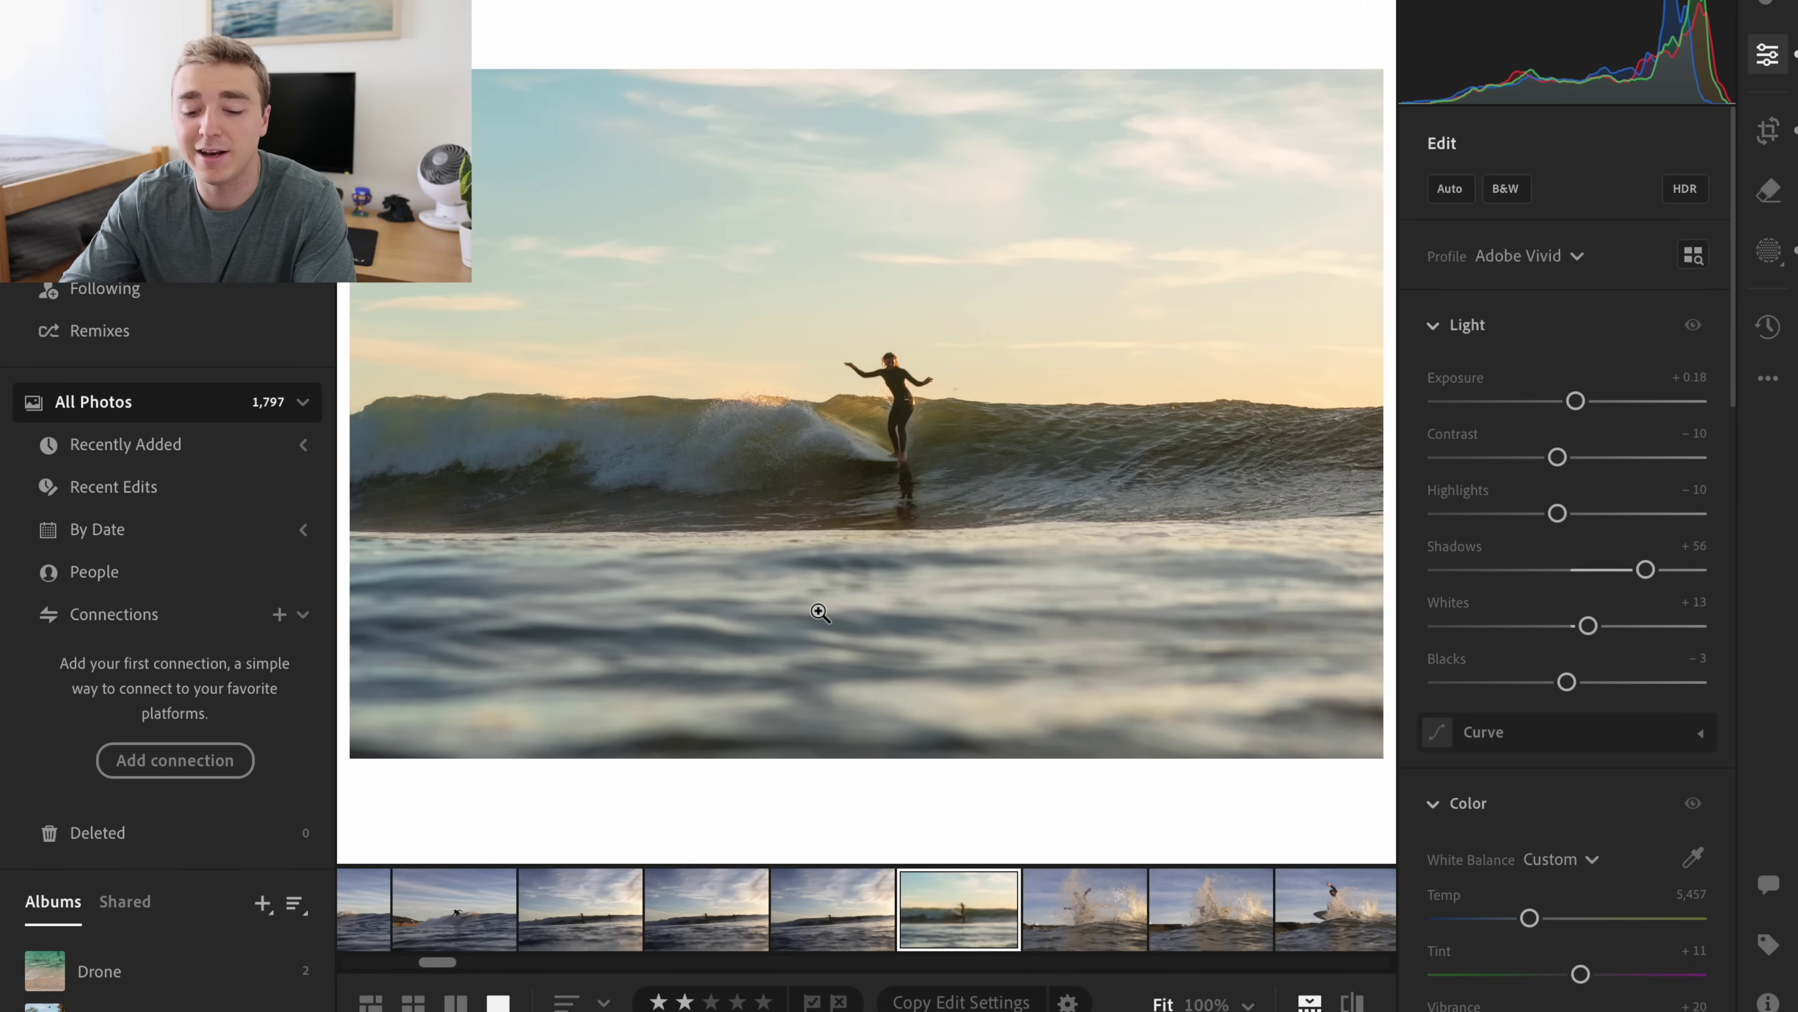
- Browse the earlier photos and select the shot of the crouching longboarder with two surfers behind the wave
scroll(761, 928, up, 2)
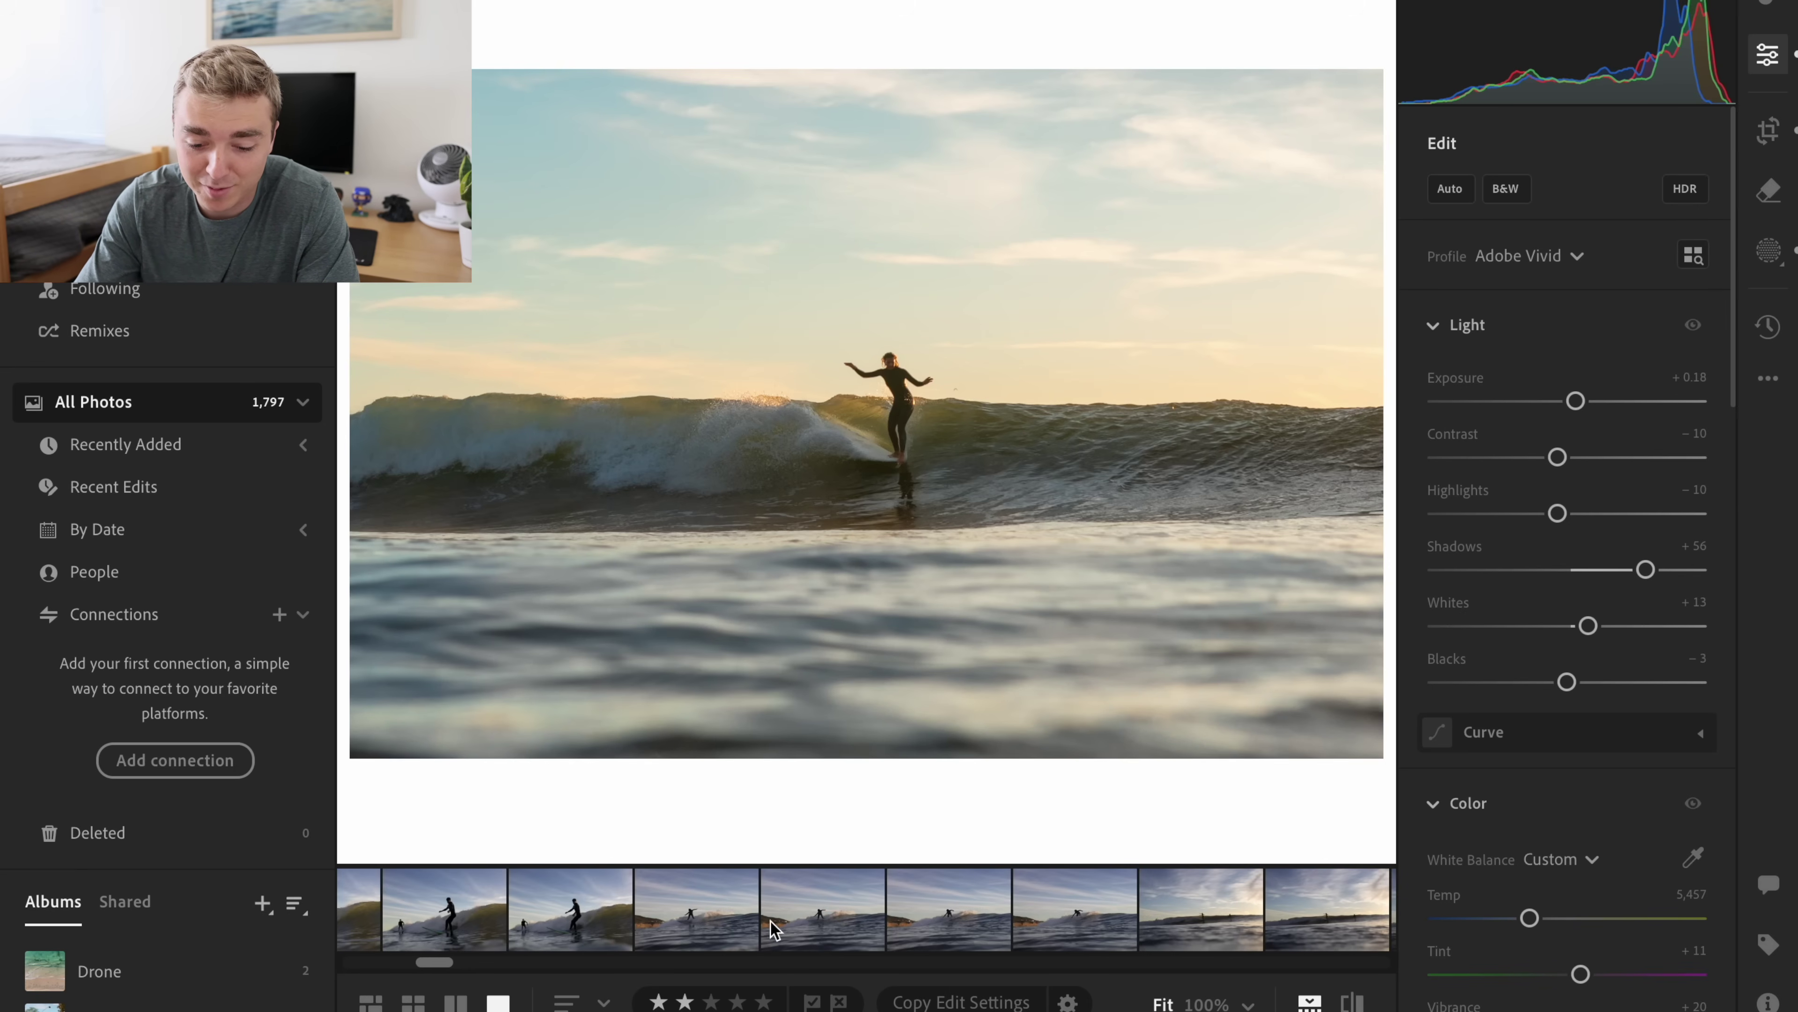
click(778, 926)
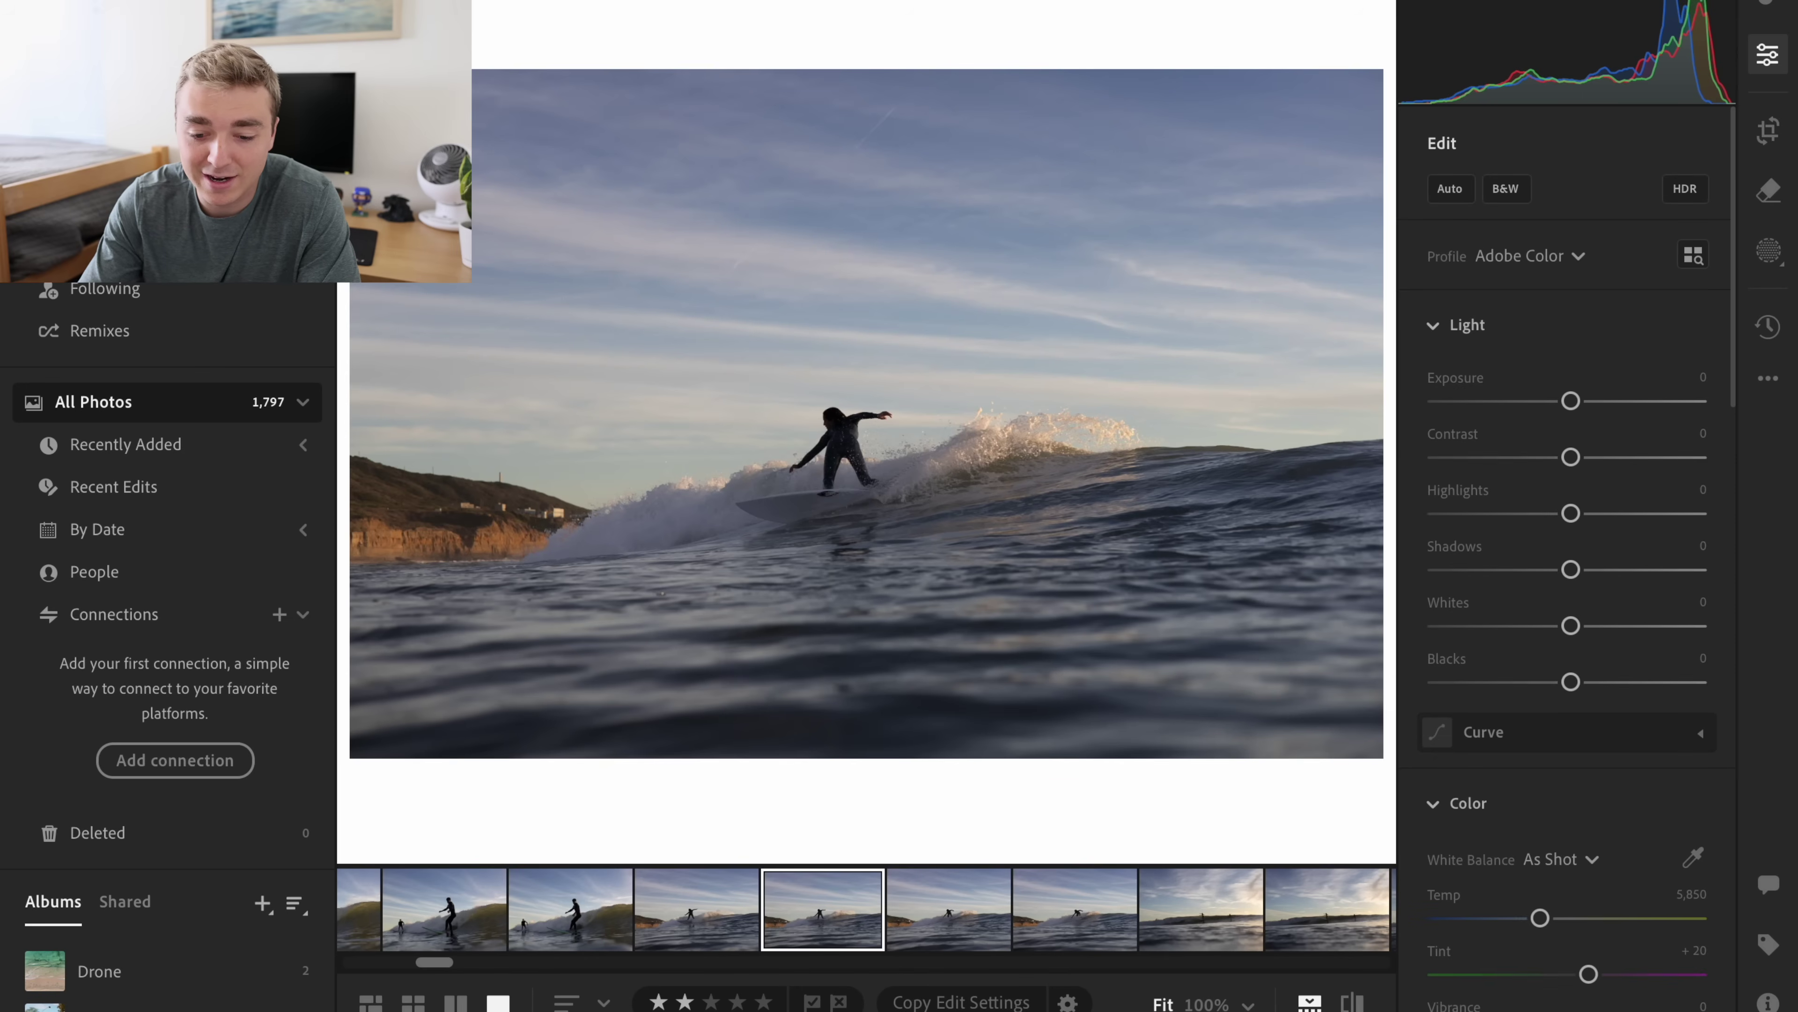
scroll(774, 892, up, 3)
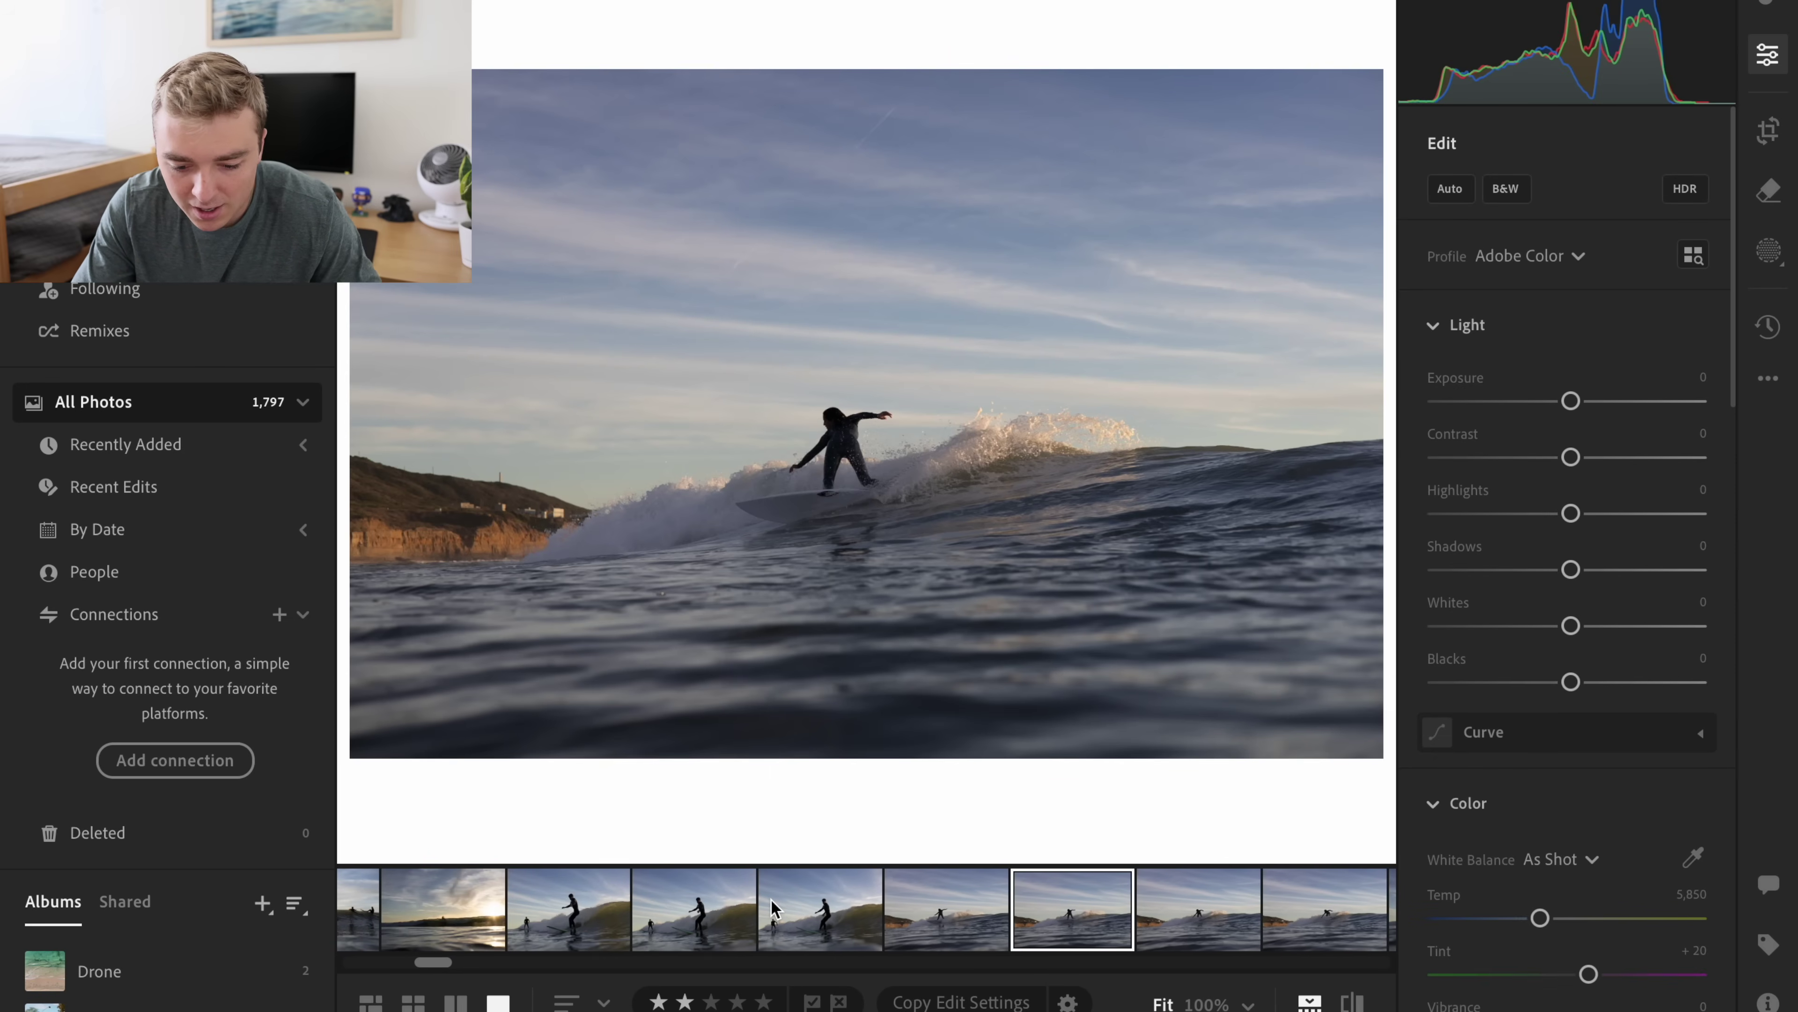
scroll(771, 908, up, 5)
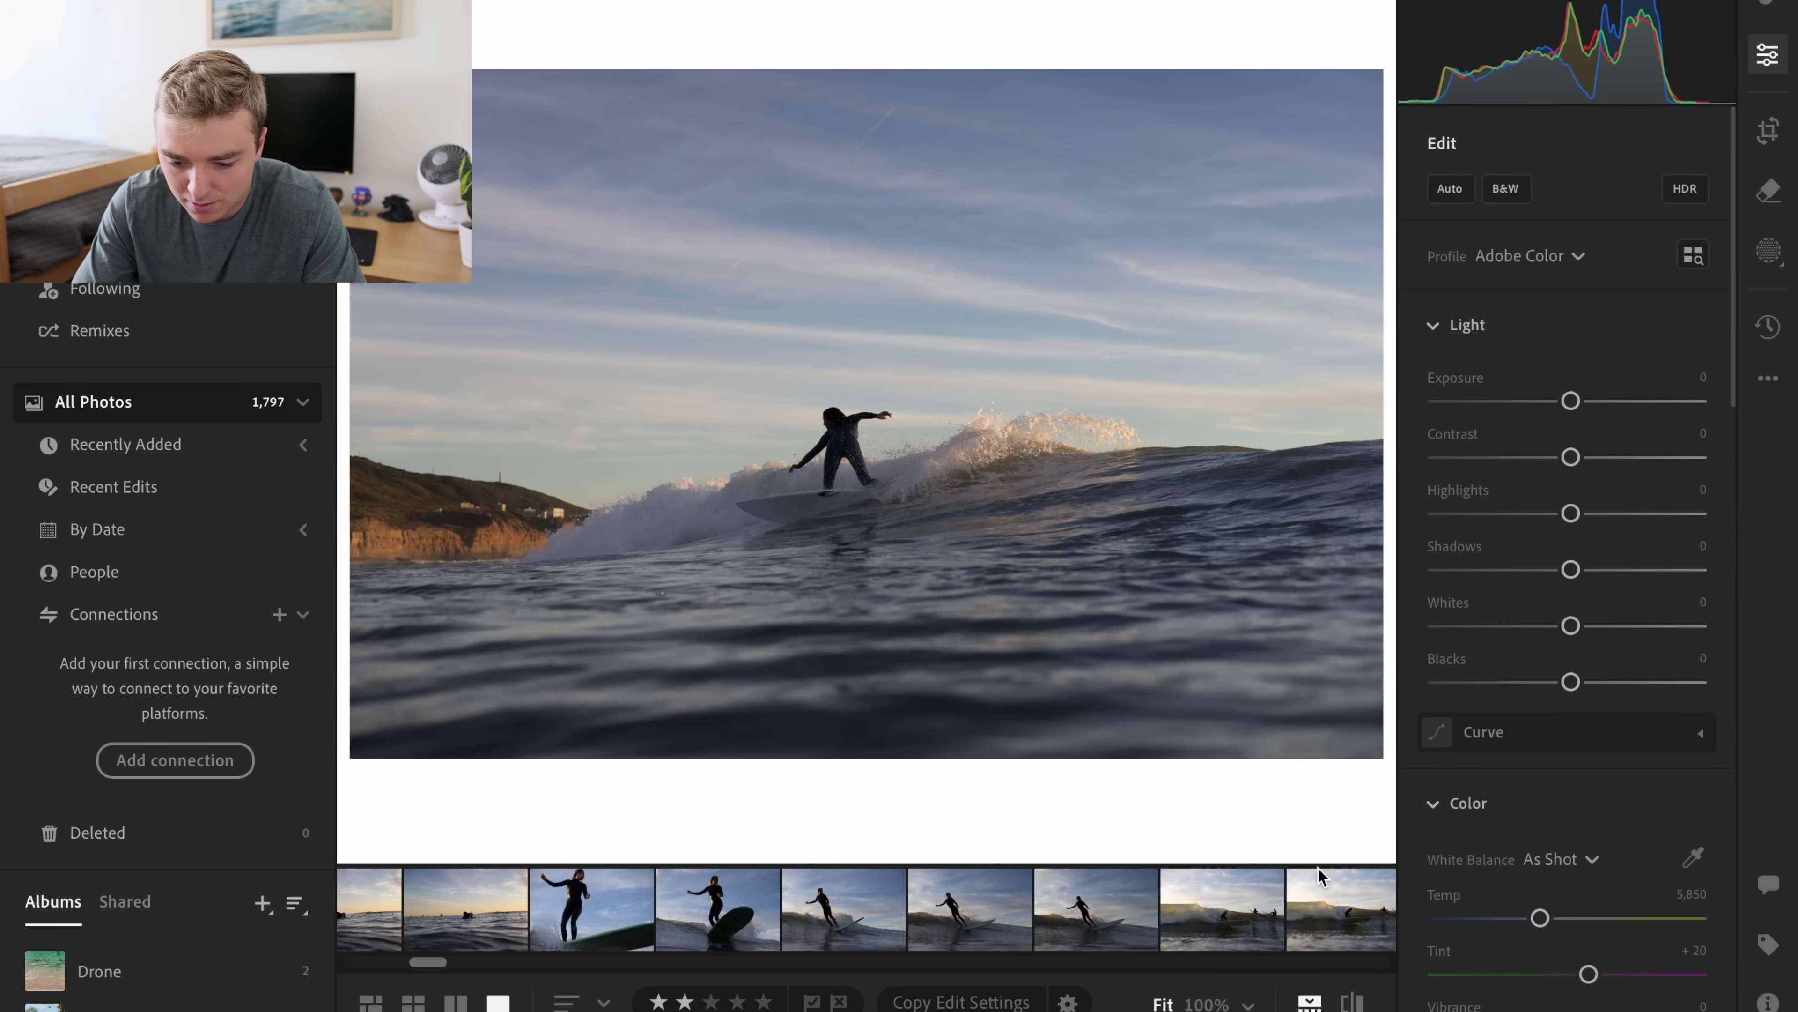
scroll(1050, 940, down, 2)
click(1050, 940)
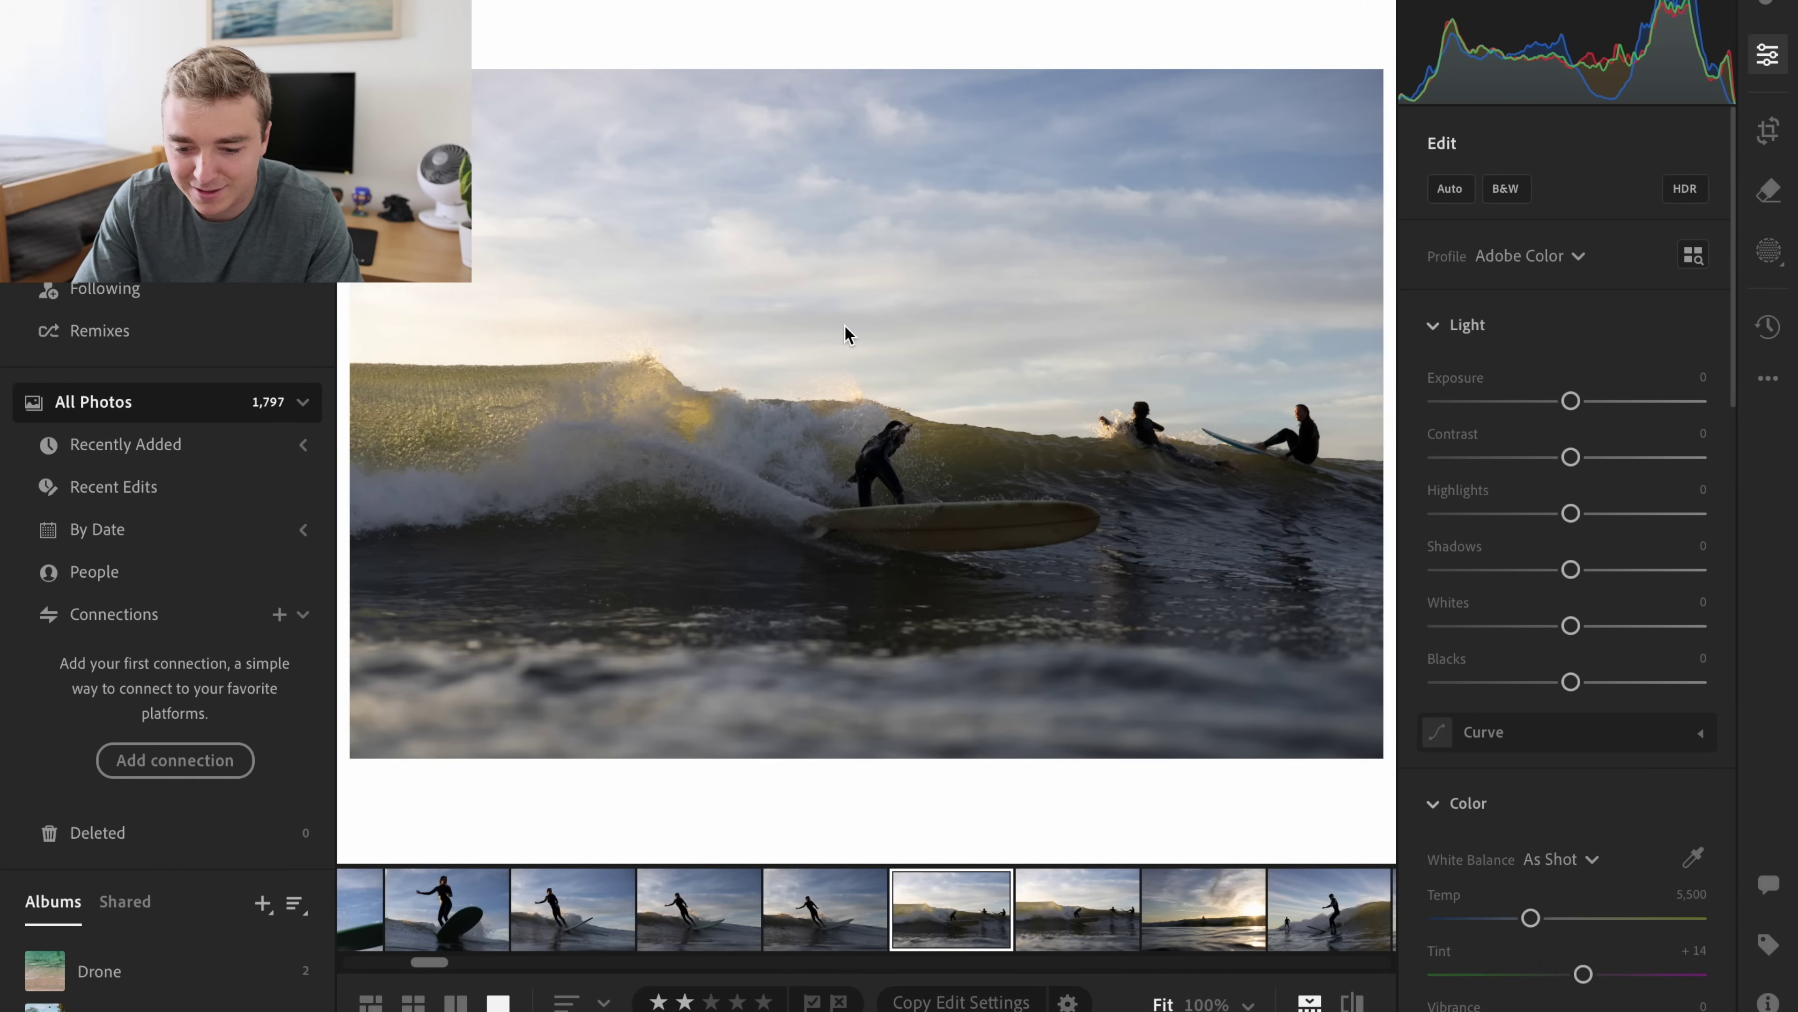
- Crop the longboarder photo tighter at 3 x 2 and reposition it to cut out the rightmost surfer's body
key(c)
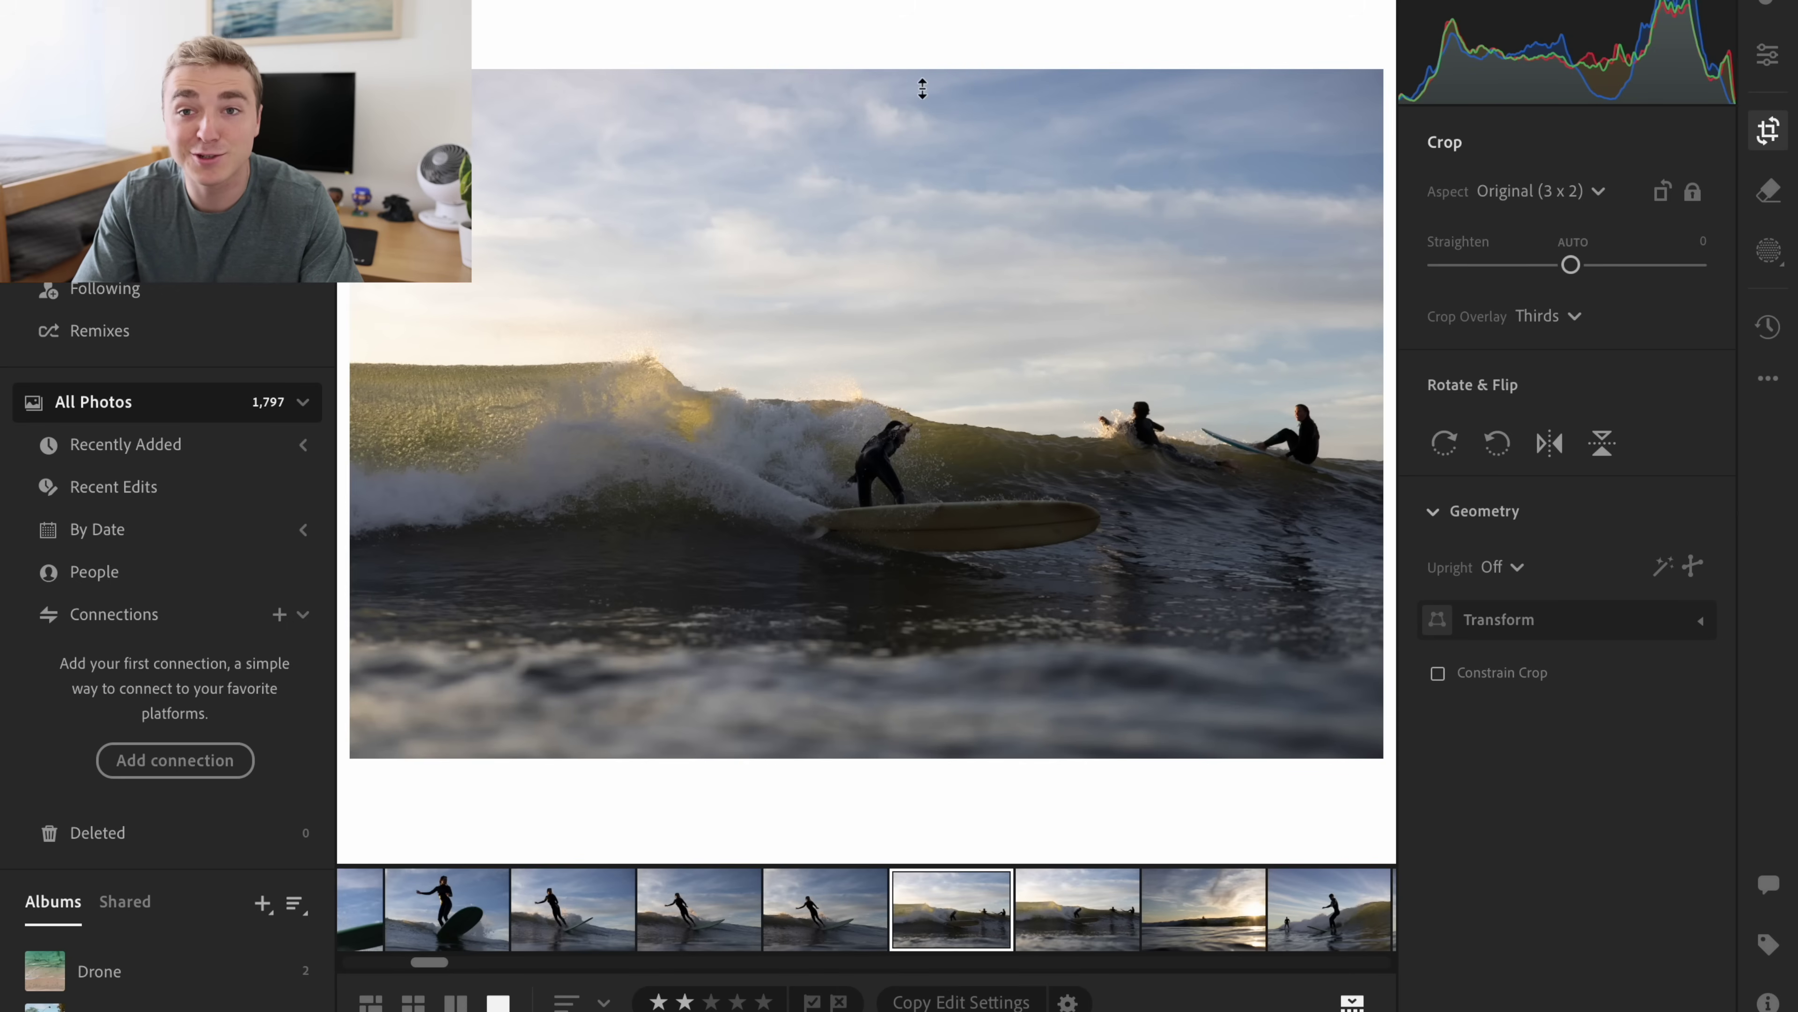
drag(884, 80, 885, 155)
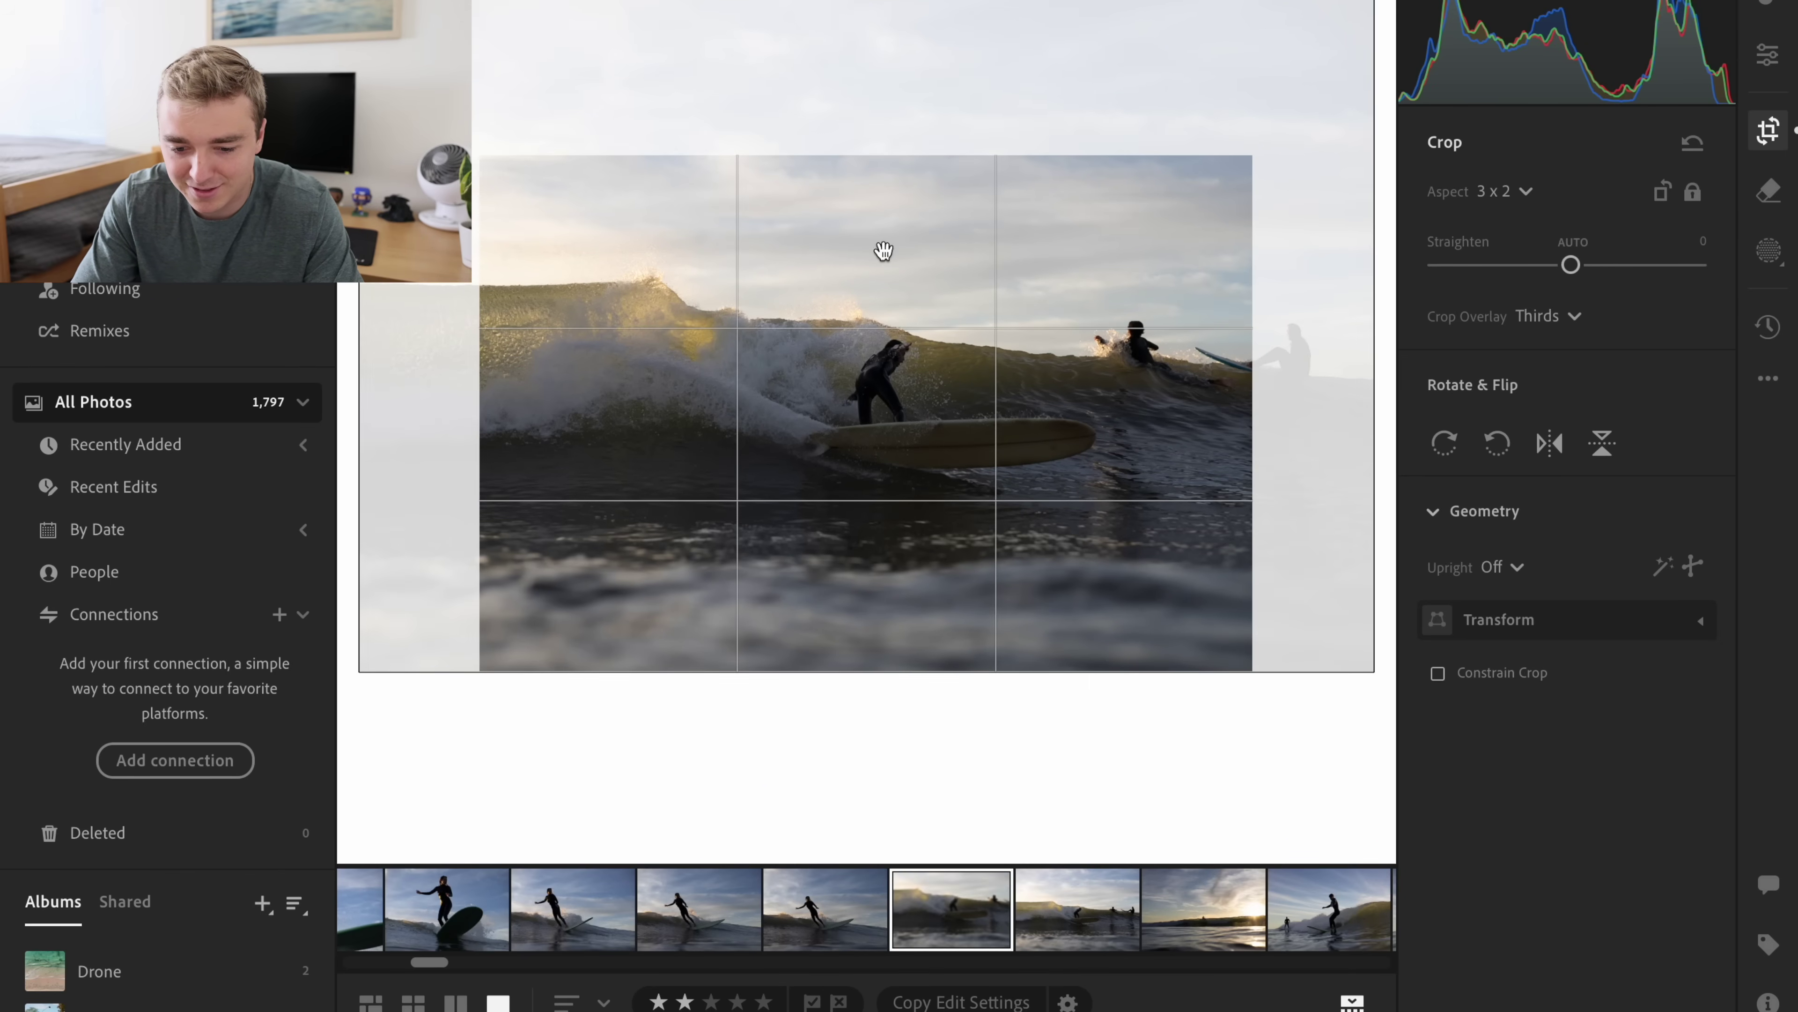
drag(882, 249, 788, 305)
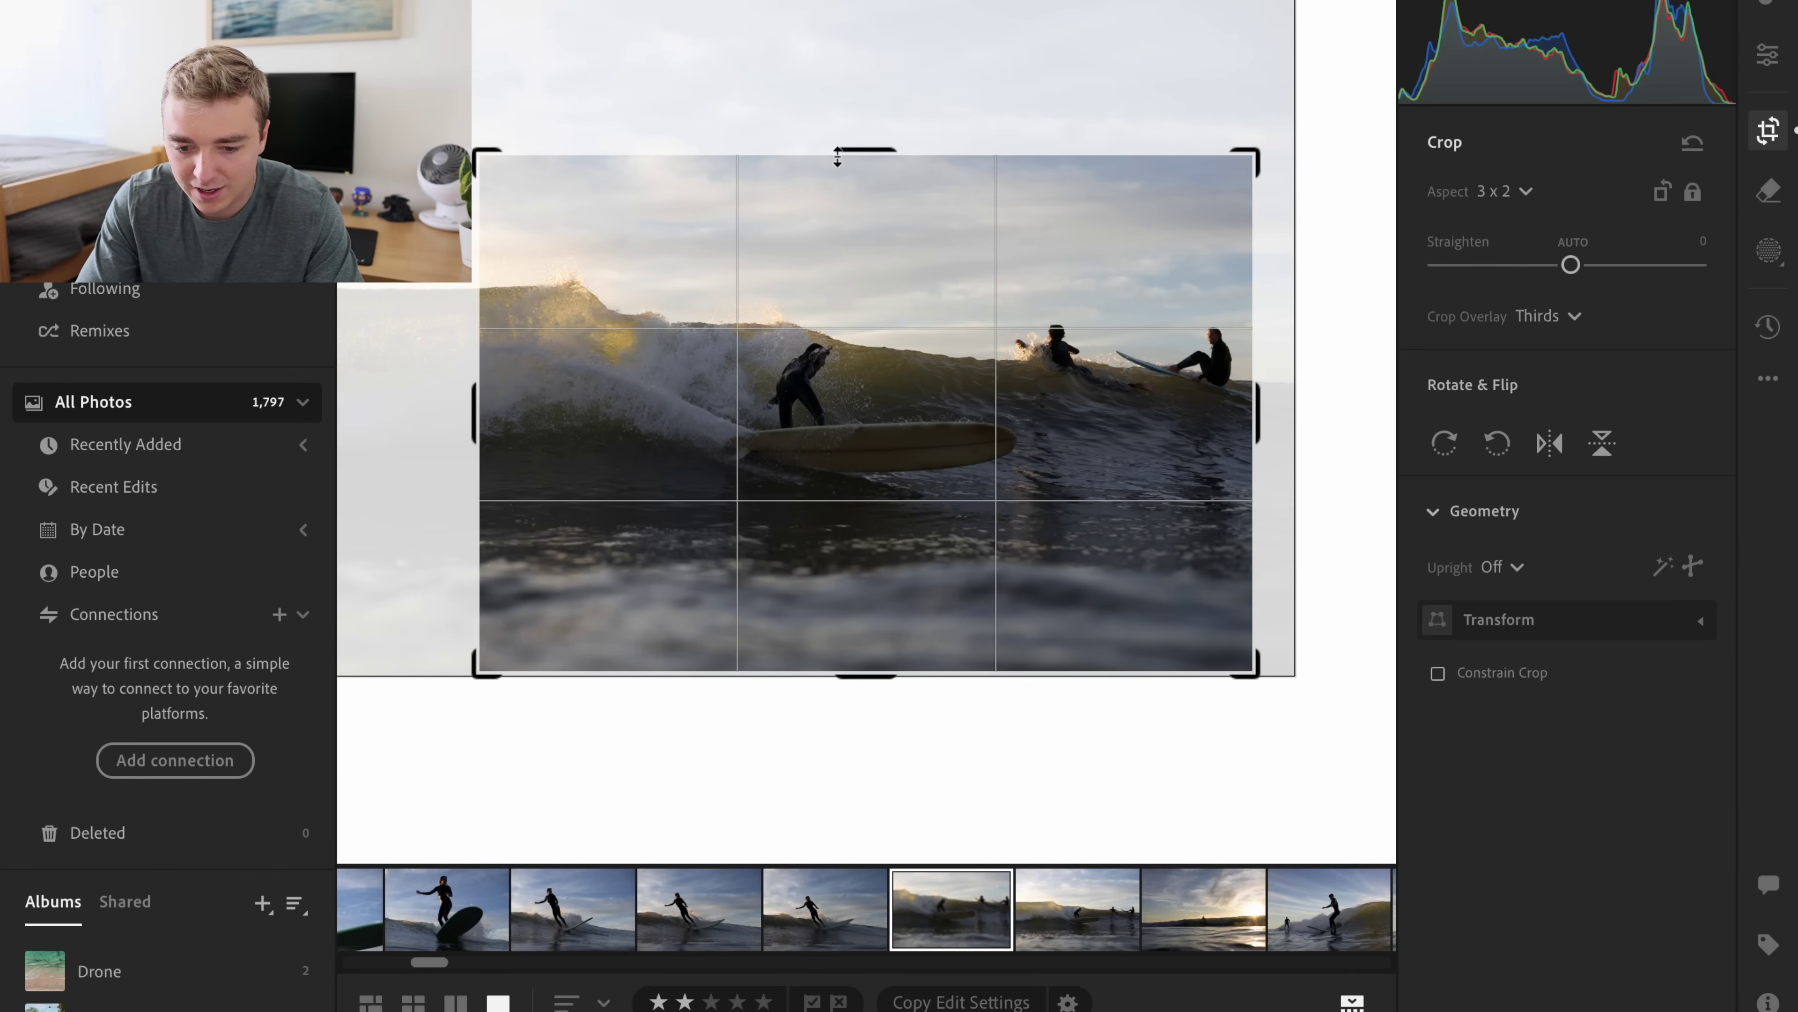
drag(837, 156, 842, 190)
drag(854, 332, 869, 338)
key(Return)
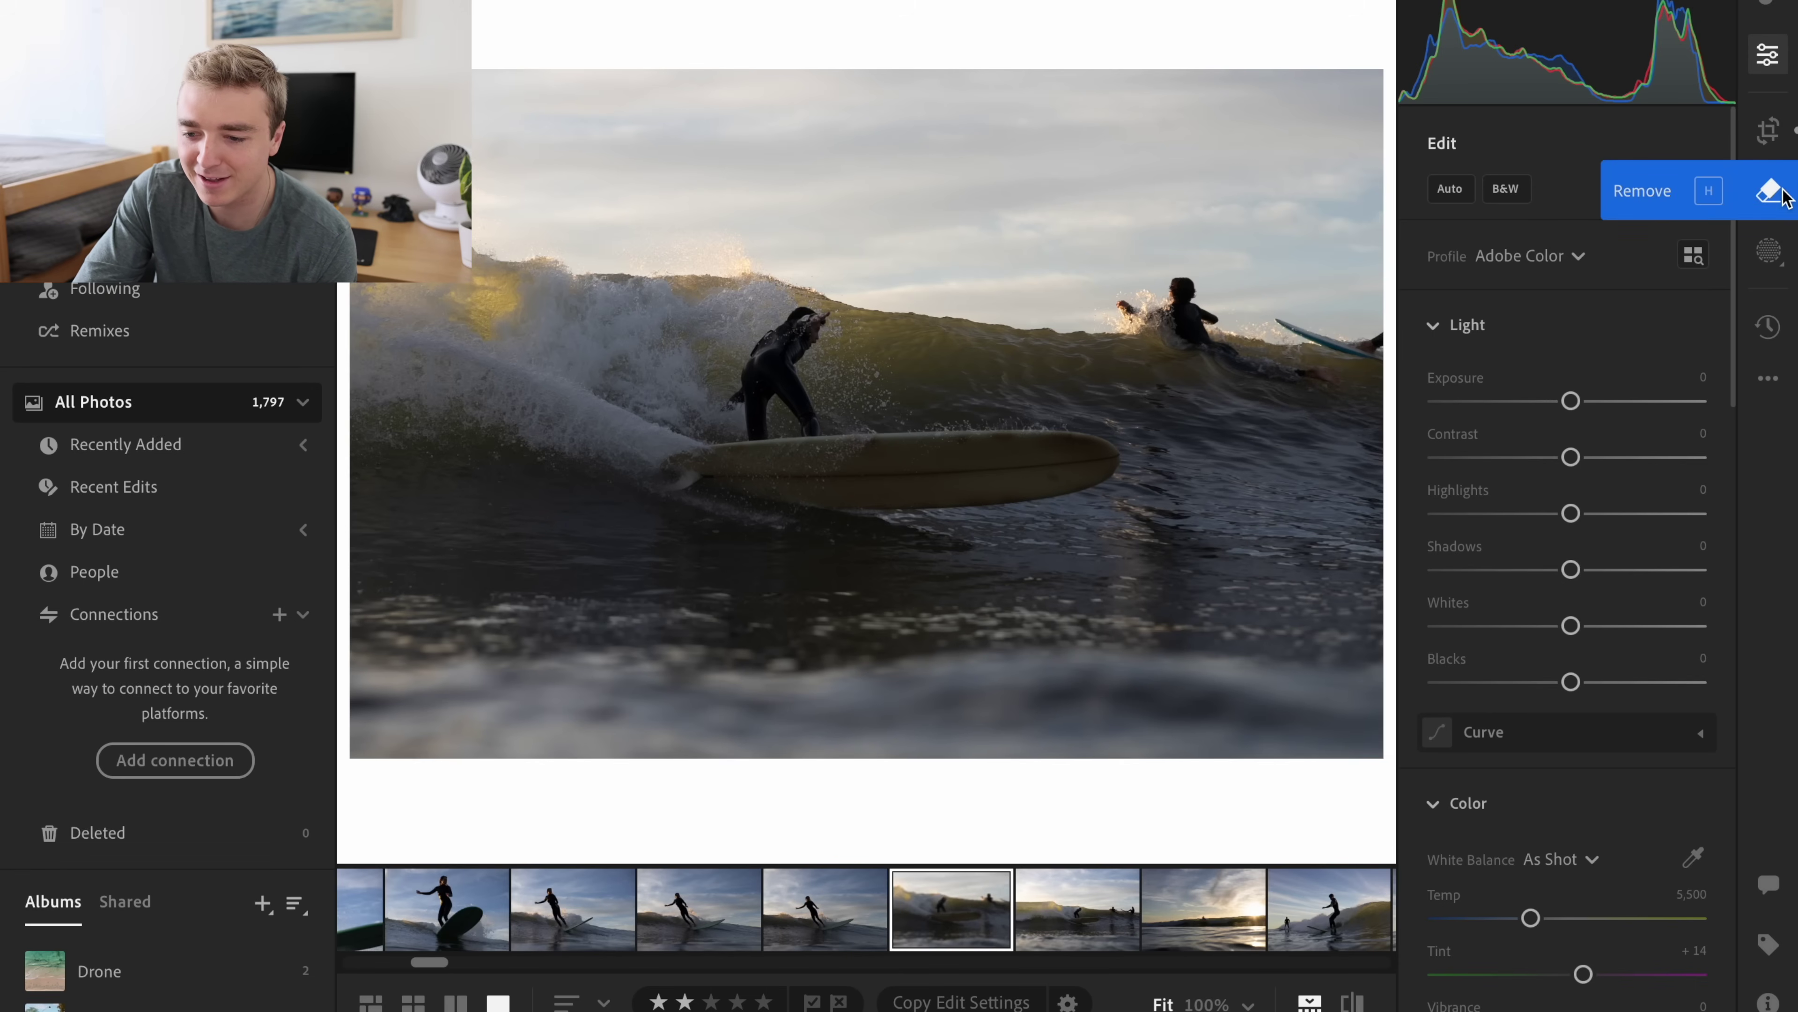
- Apply the Deep Tones preset from the Surf Photography group to the longboarder photo
click(1767, 9)
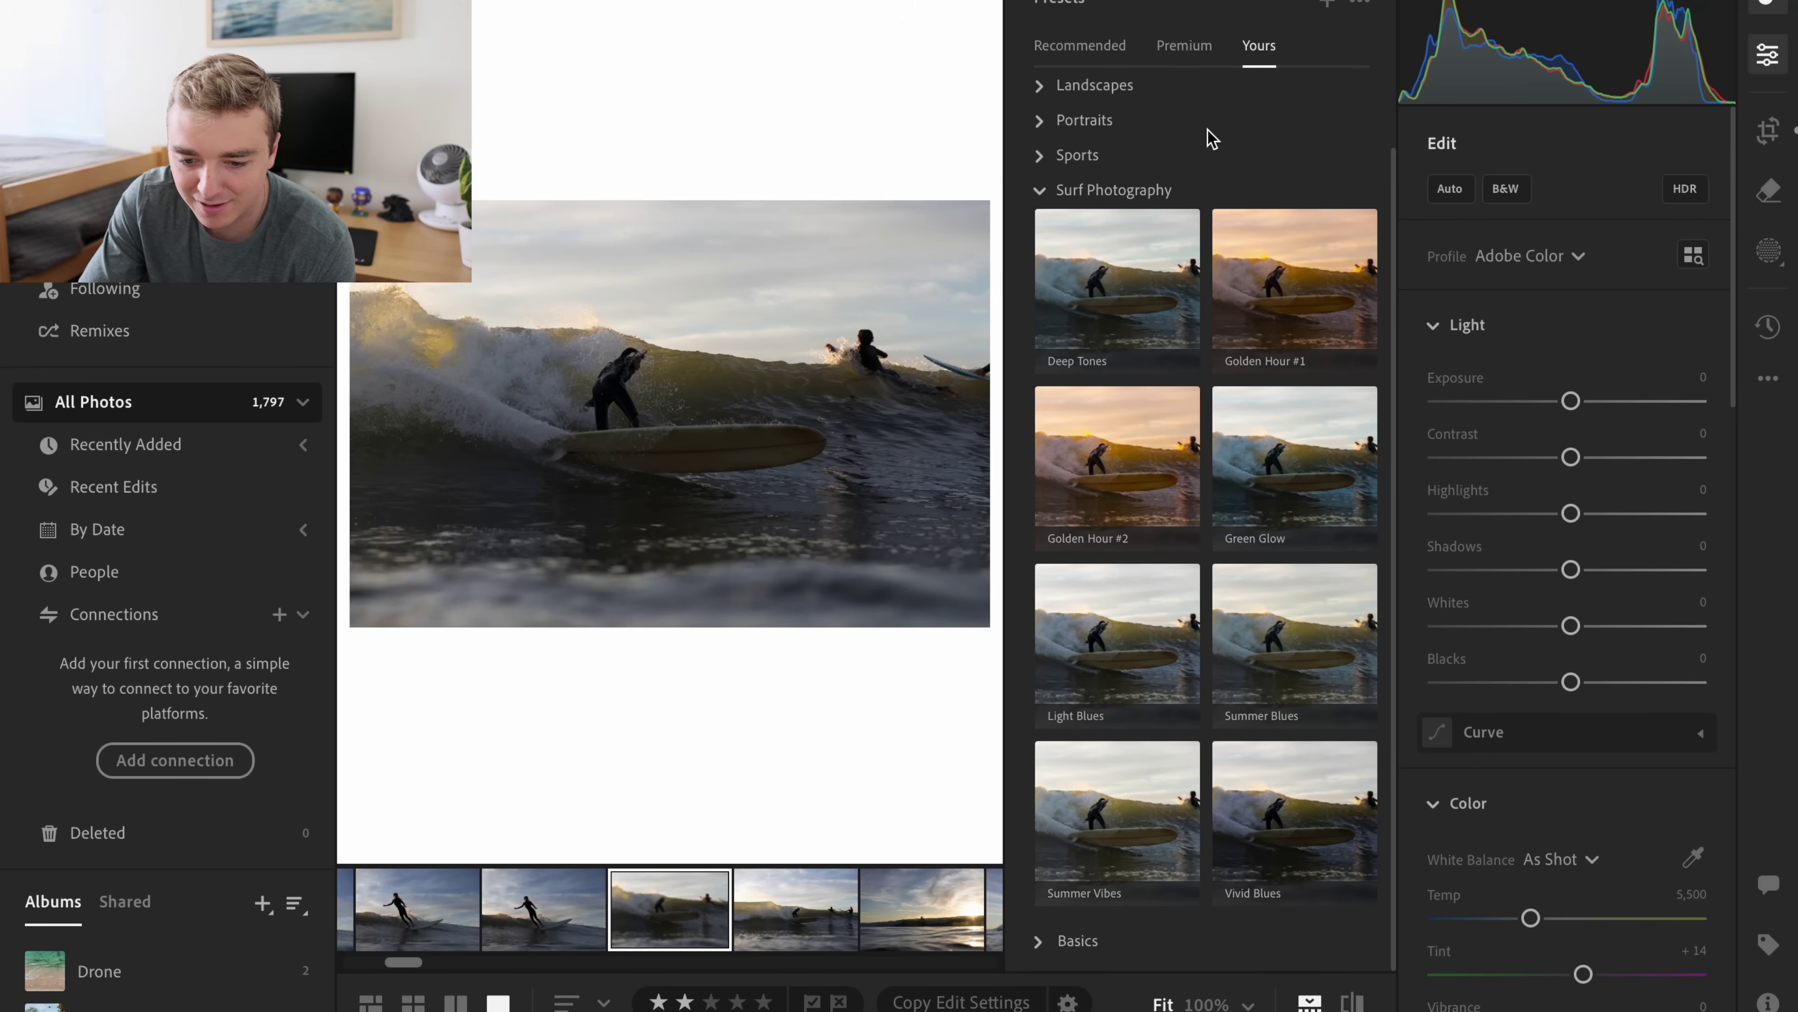
click(1138, 255)
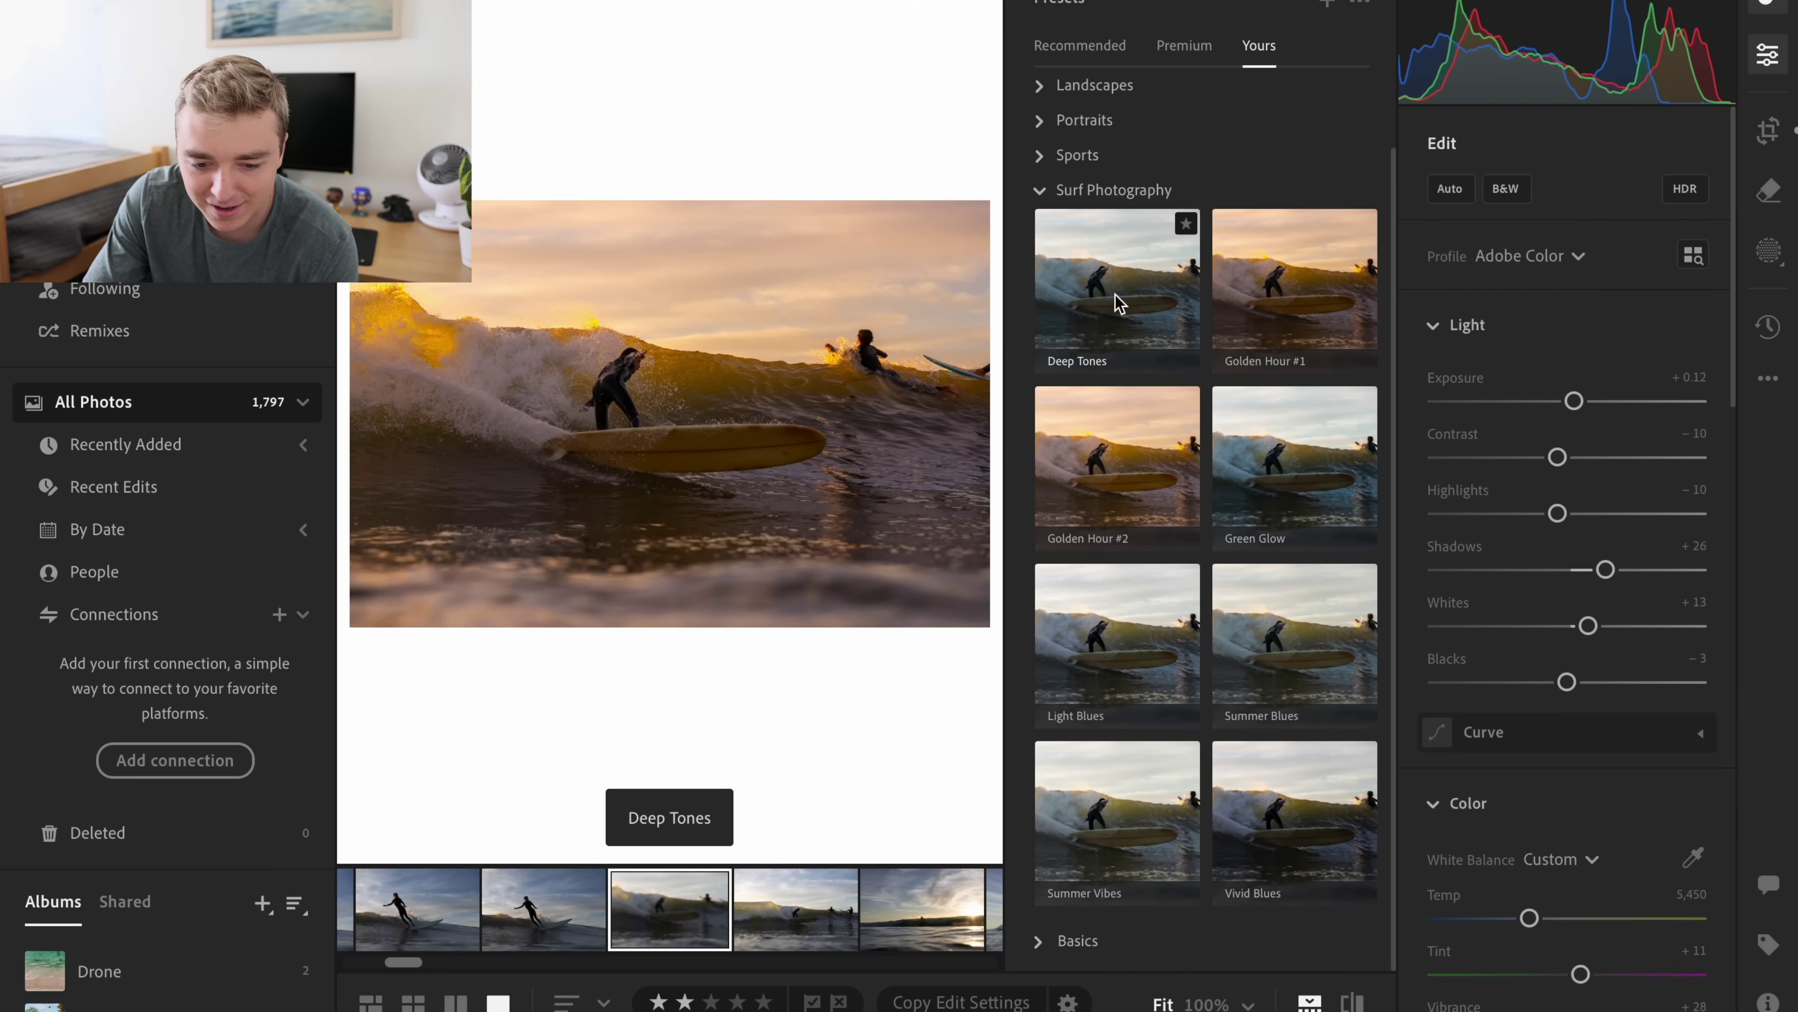
- Apply the Light Blues preset from the Surf Photography group to the longboarder photo
click(1073, 288)
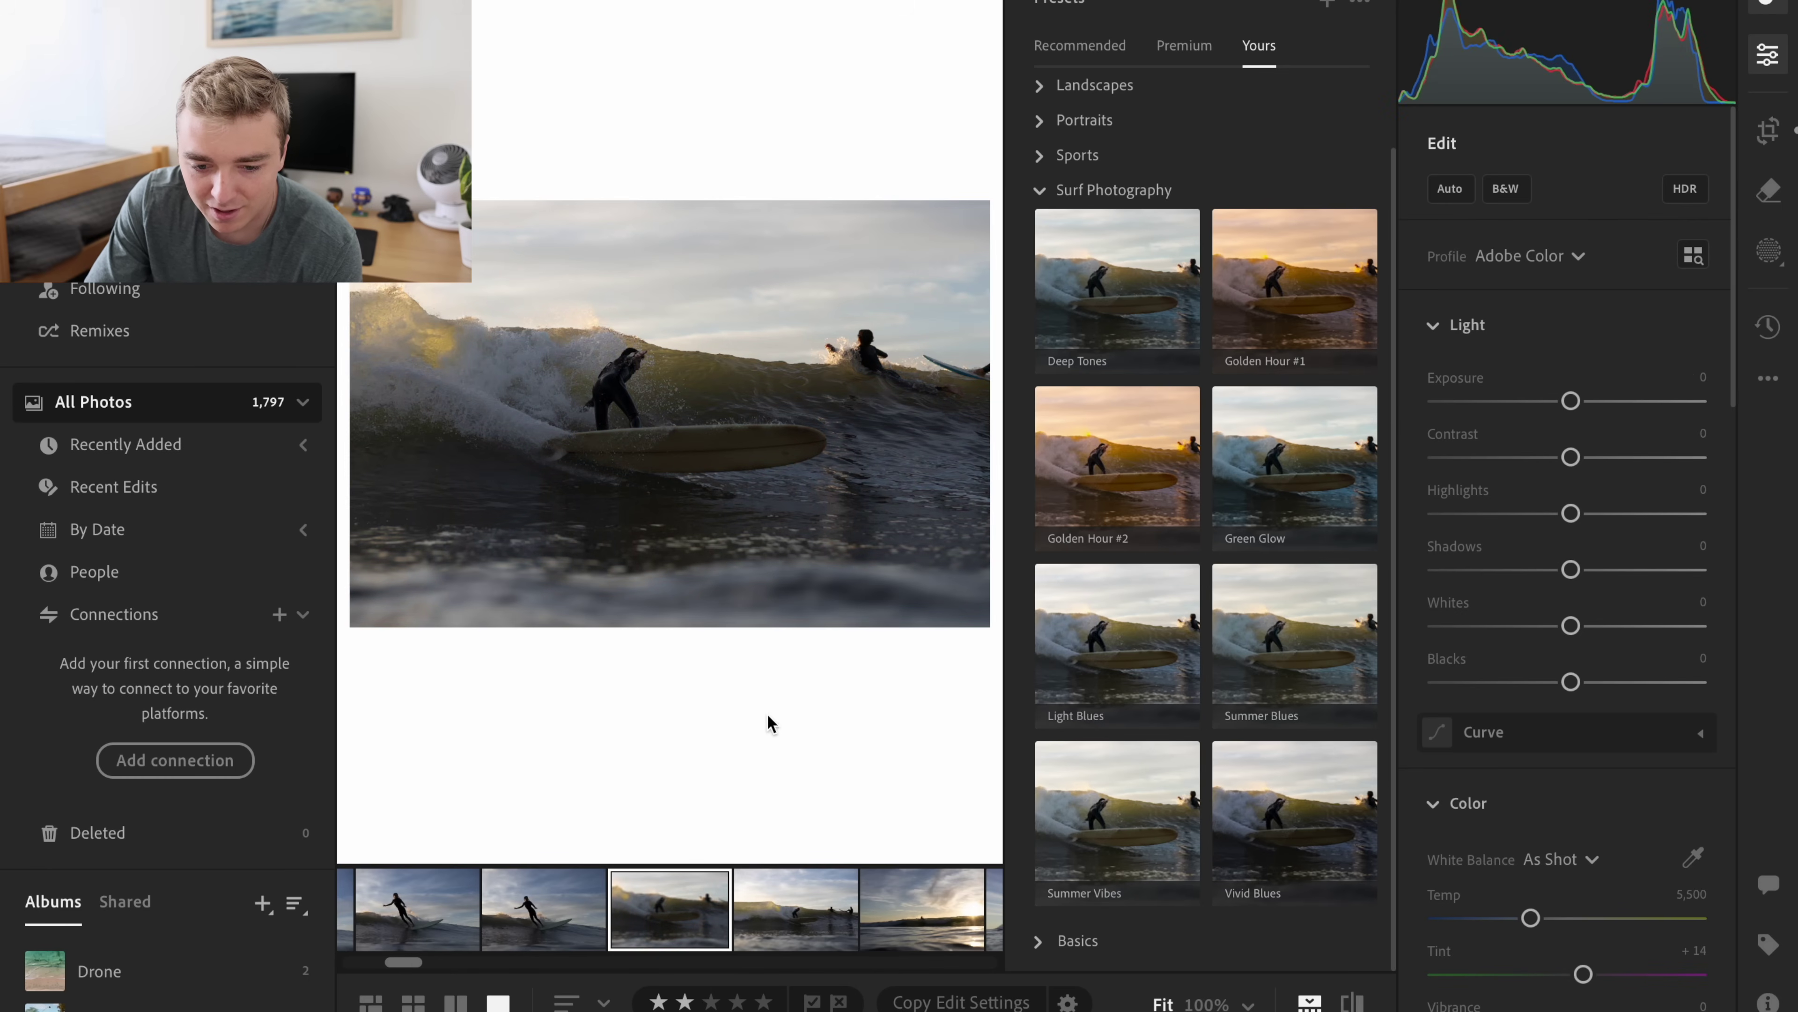
click(1078, 653)
click(1079, 653)
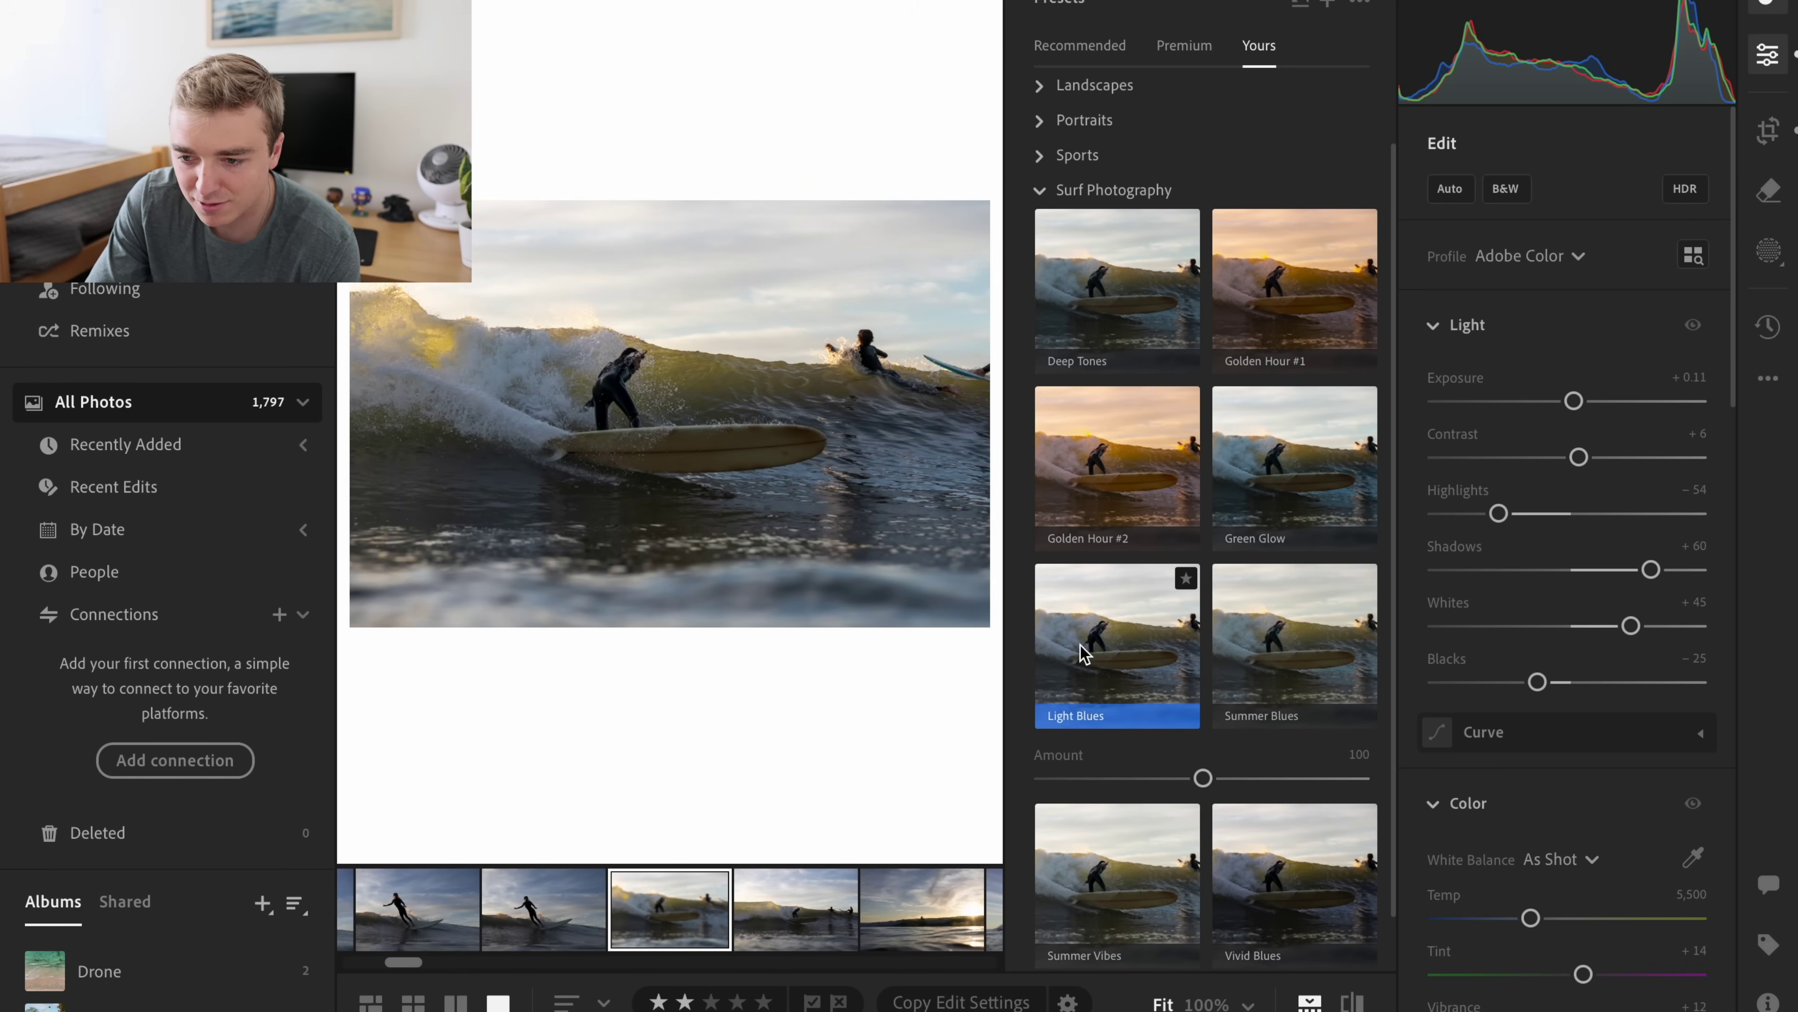
click(1765, 7)
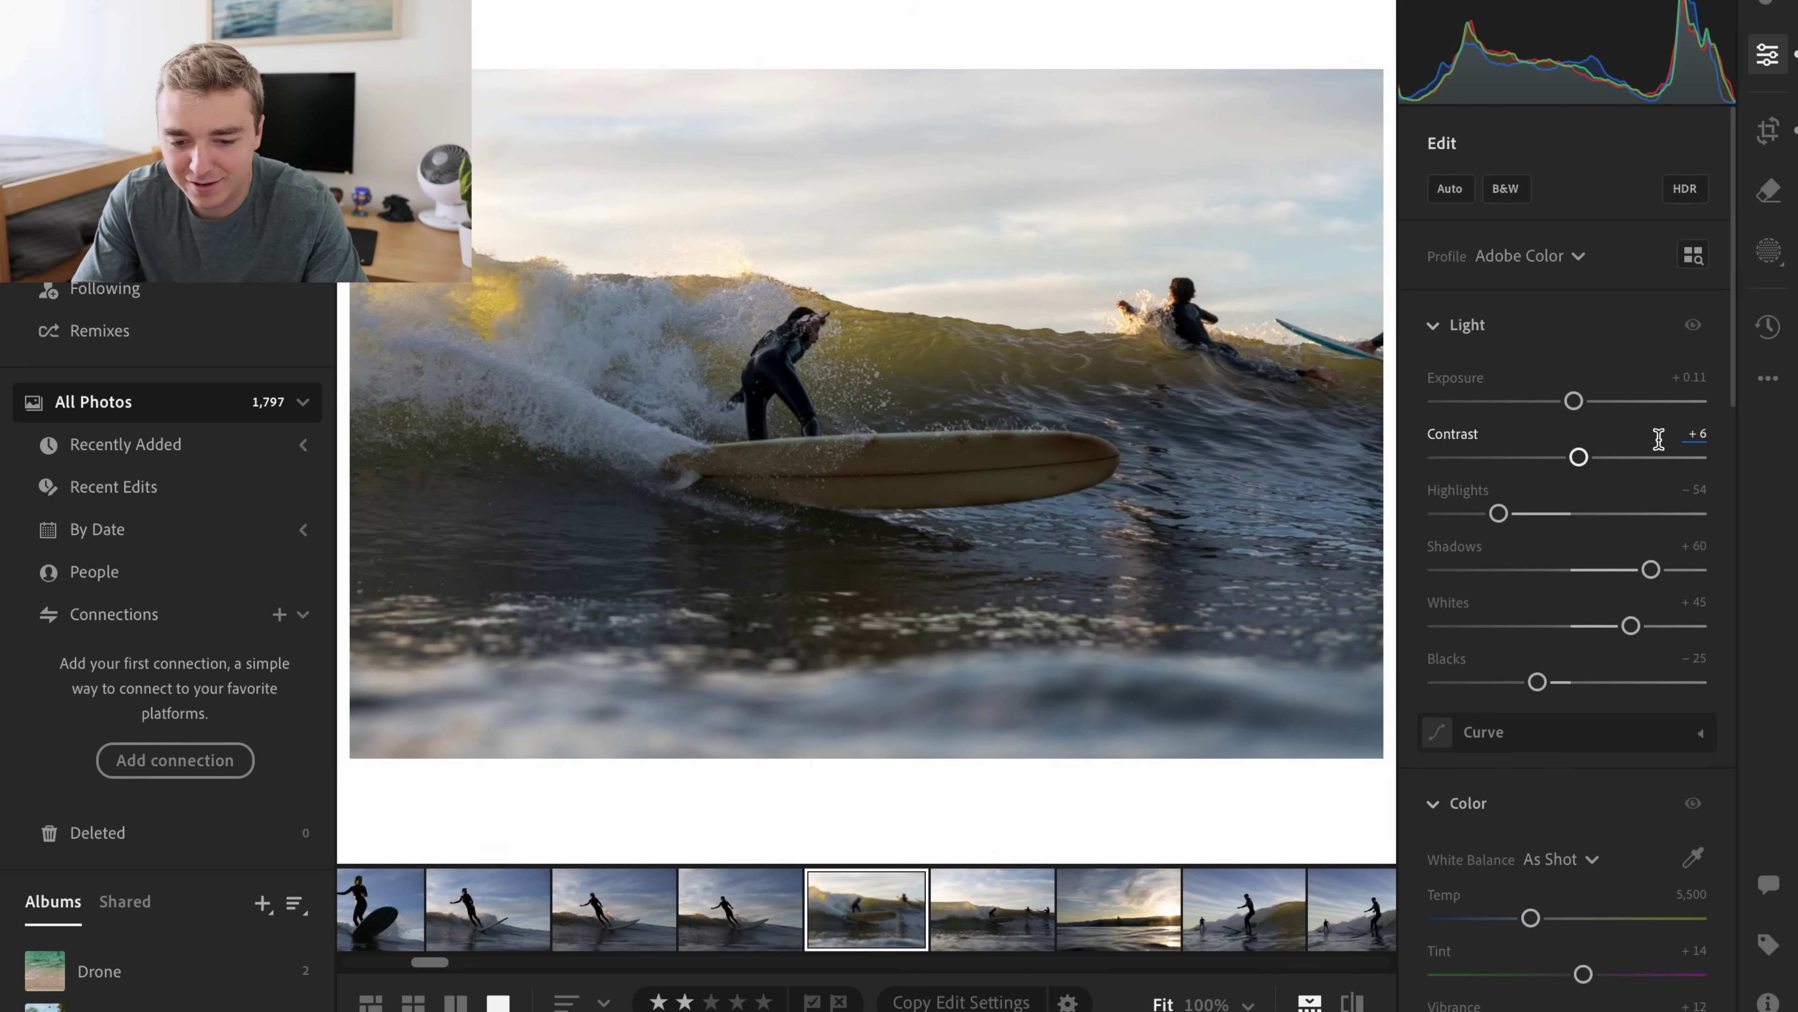
- Set the longboarder photo's overall Saturation to +12
scroll(1625, 582, down, 5)
scroll(1625, 582, down, 3)
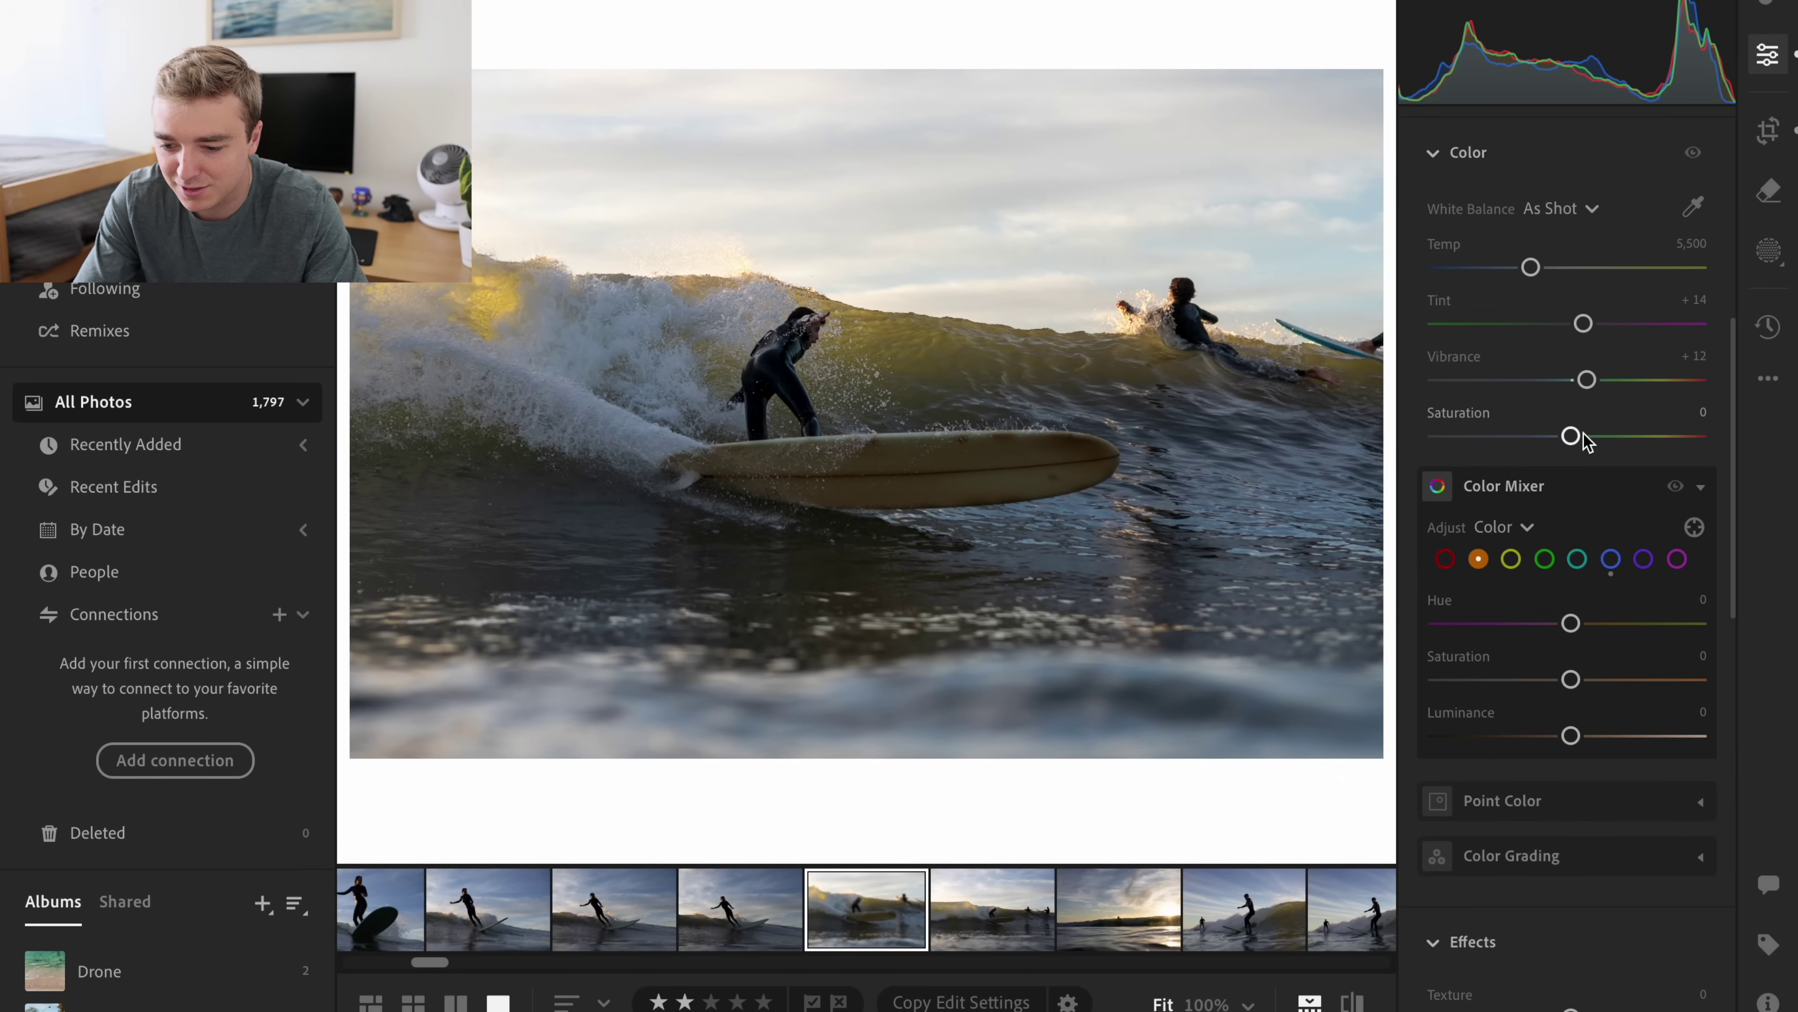
drag(1571, 437, 1587, 437)
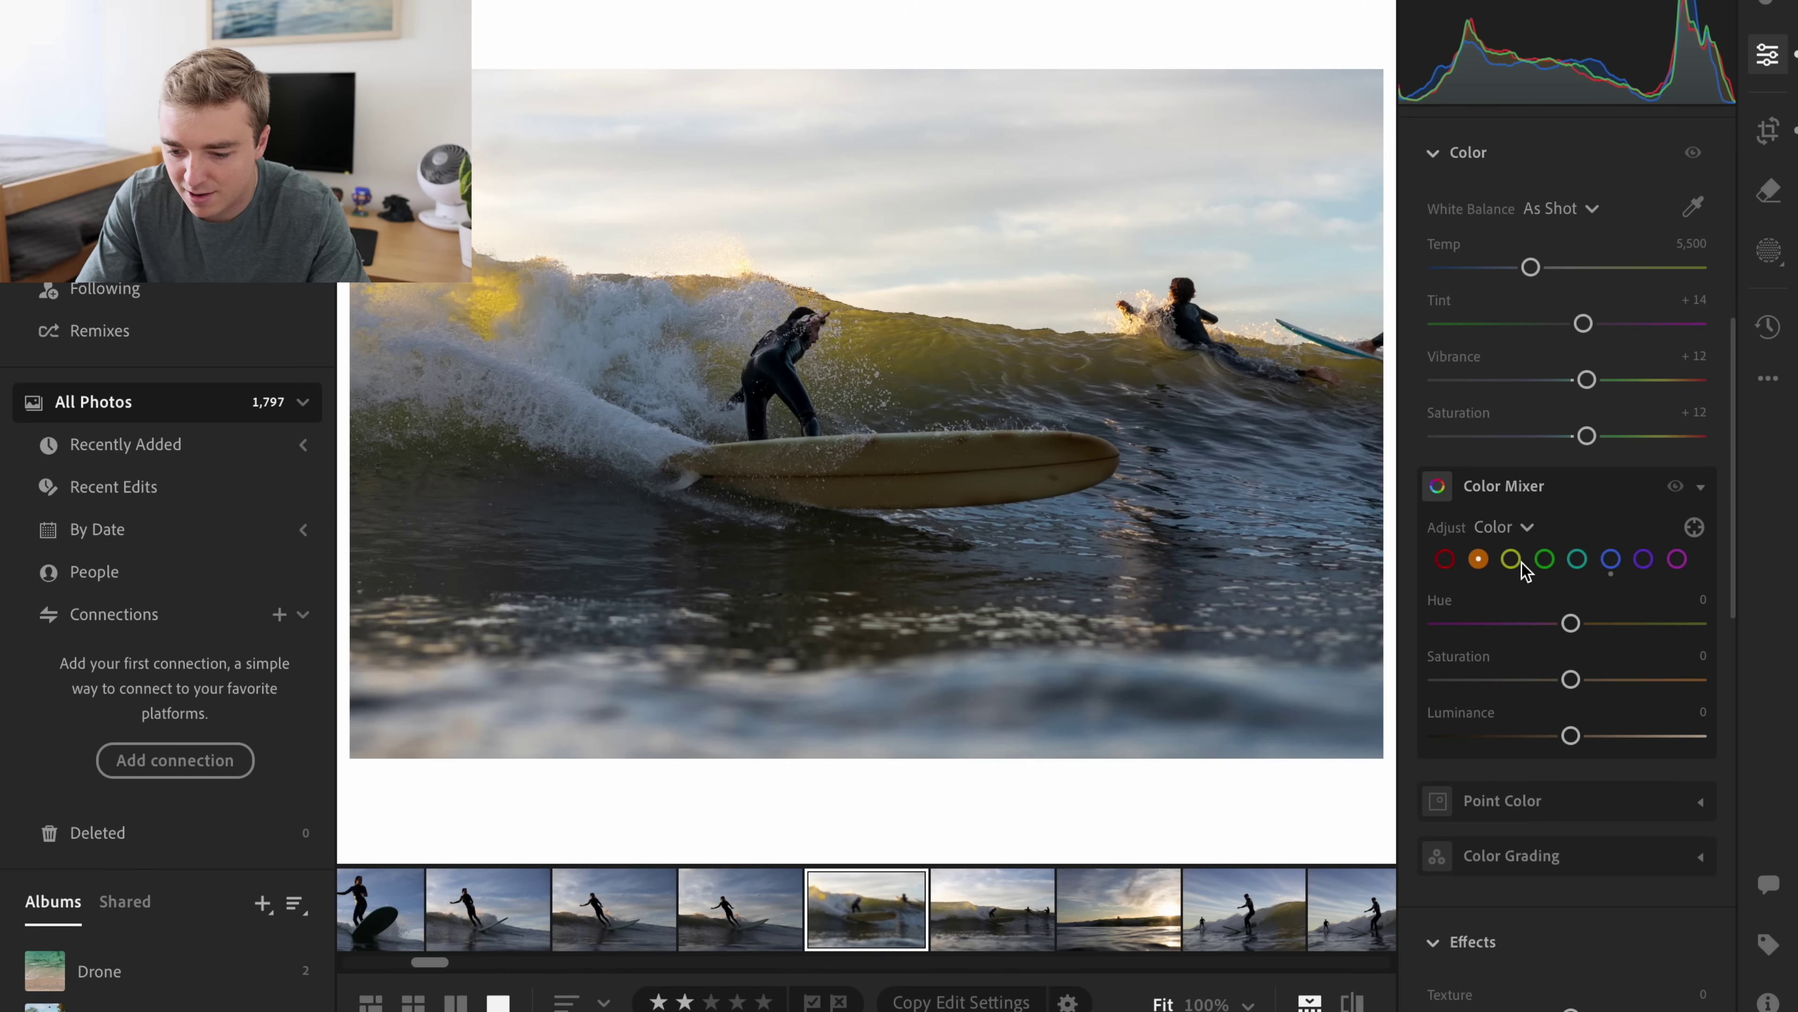
- Adjust the yellows in the Color Mixer to Hue +25 and Saturation +9
drag(1572, 624, 1661, 632)
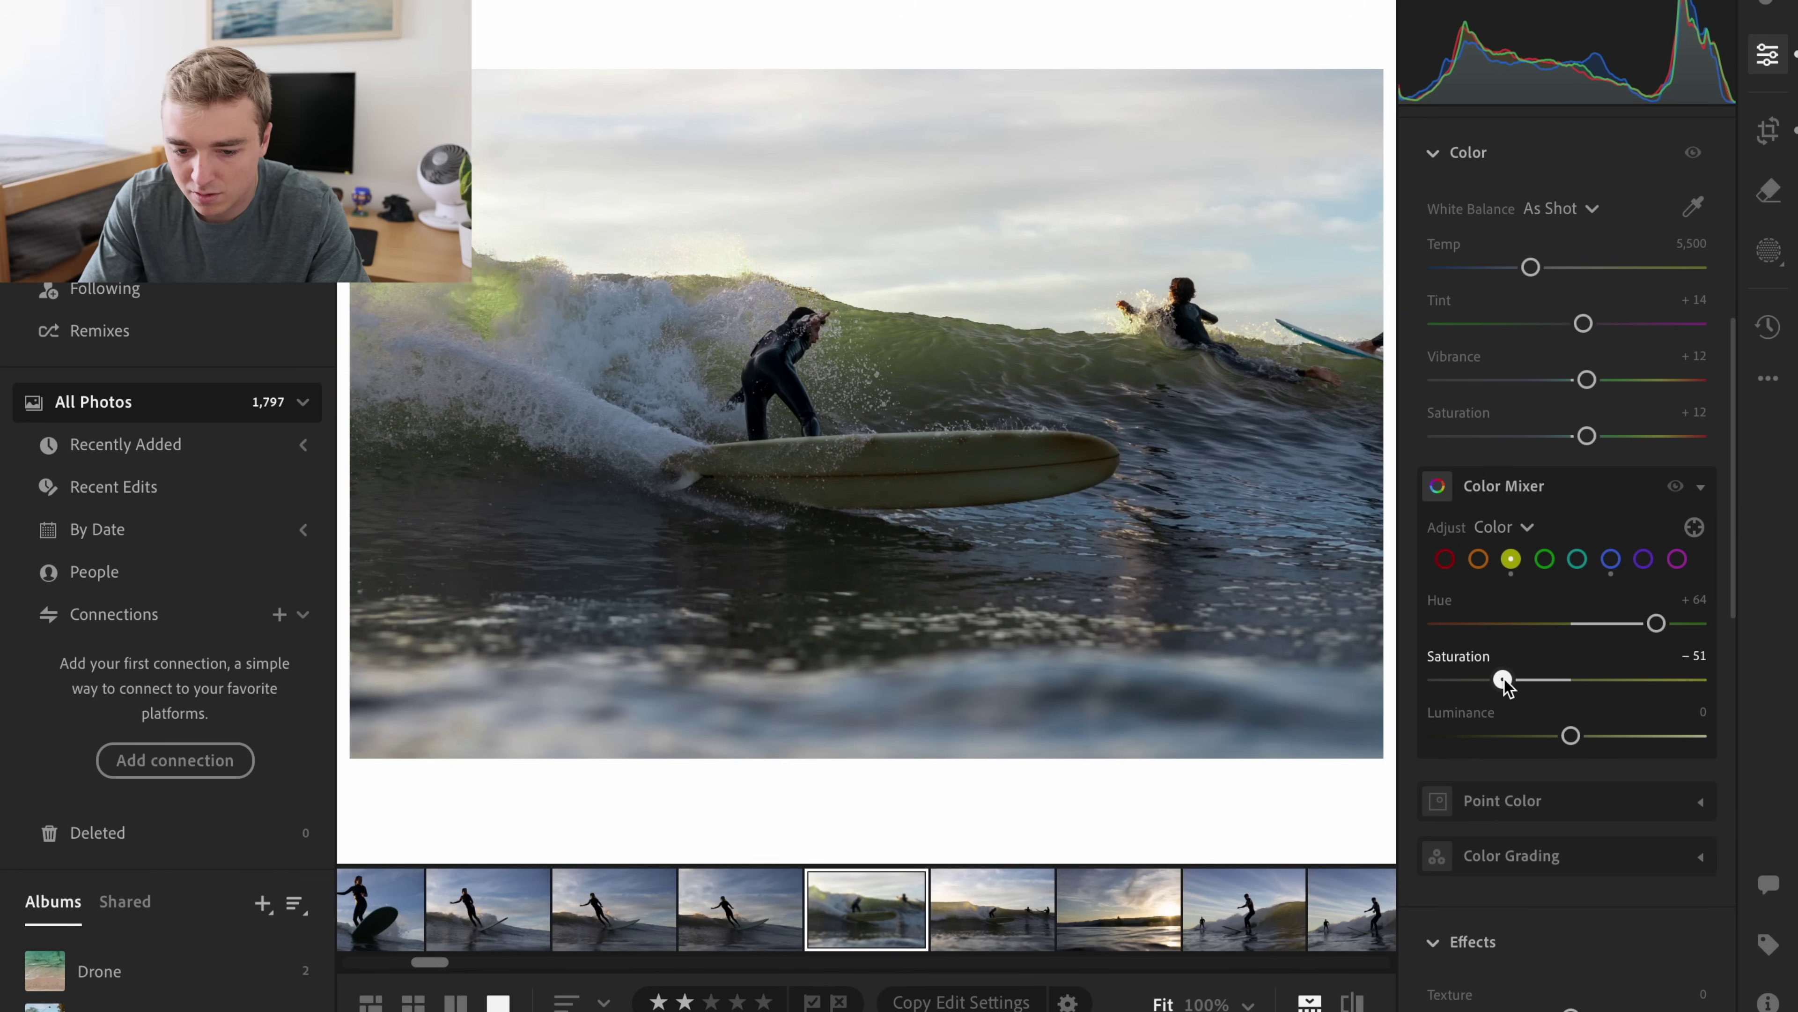
drag(1502, 682, 1584, 682)
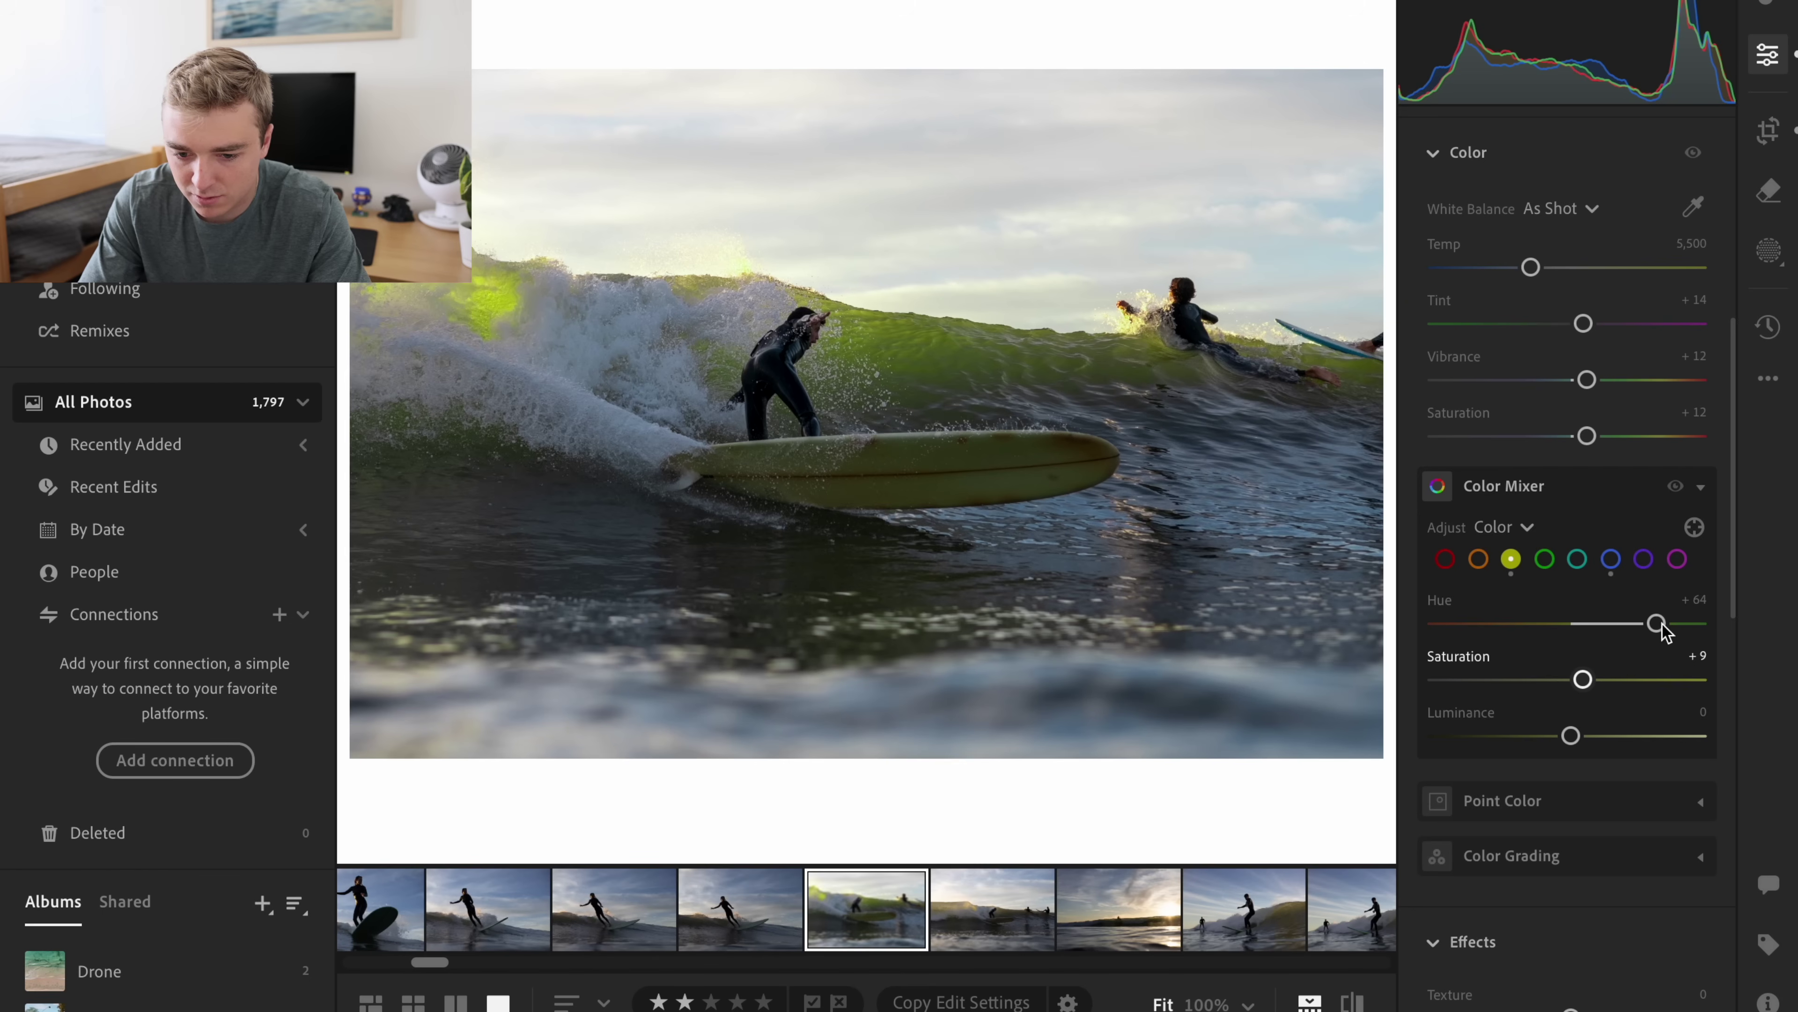
drag(1661, 631, 1604, 628)
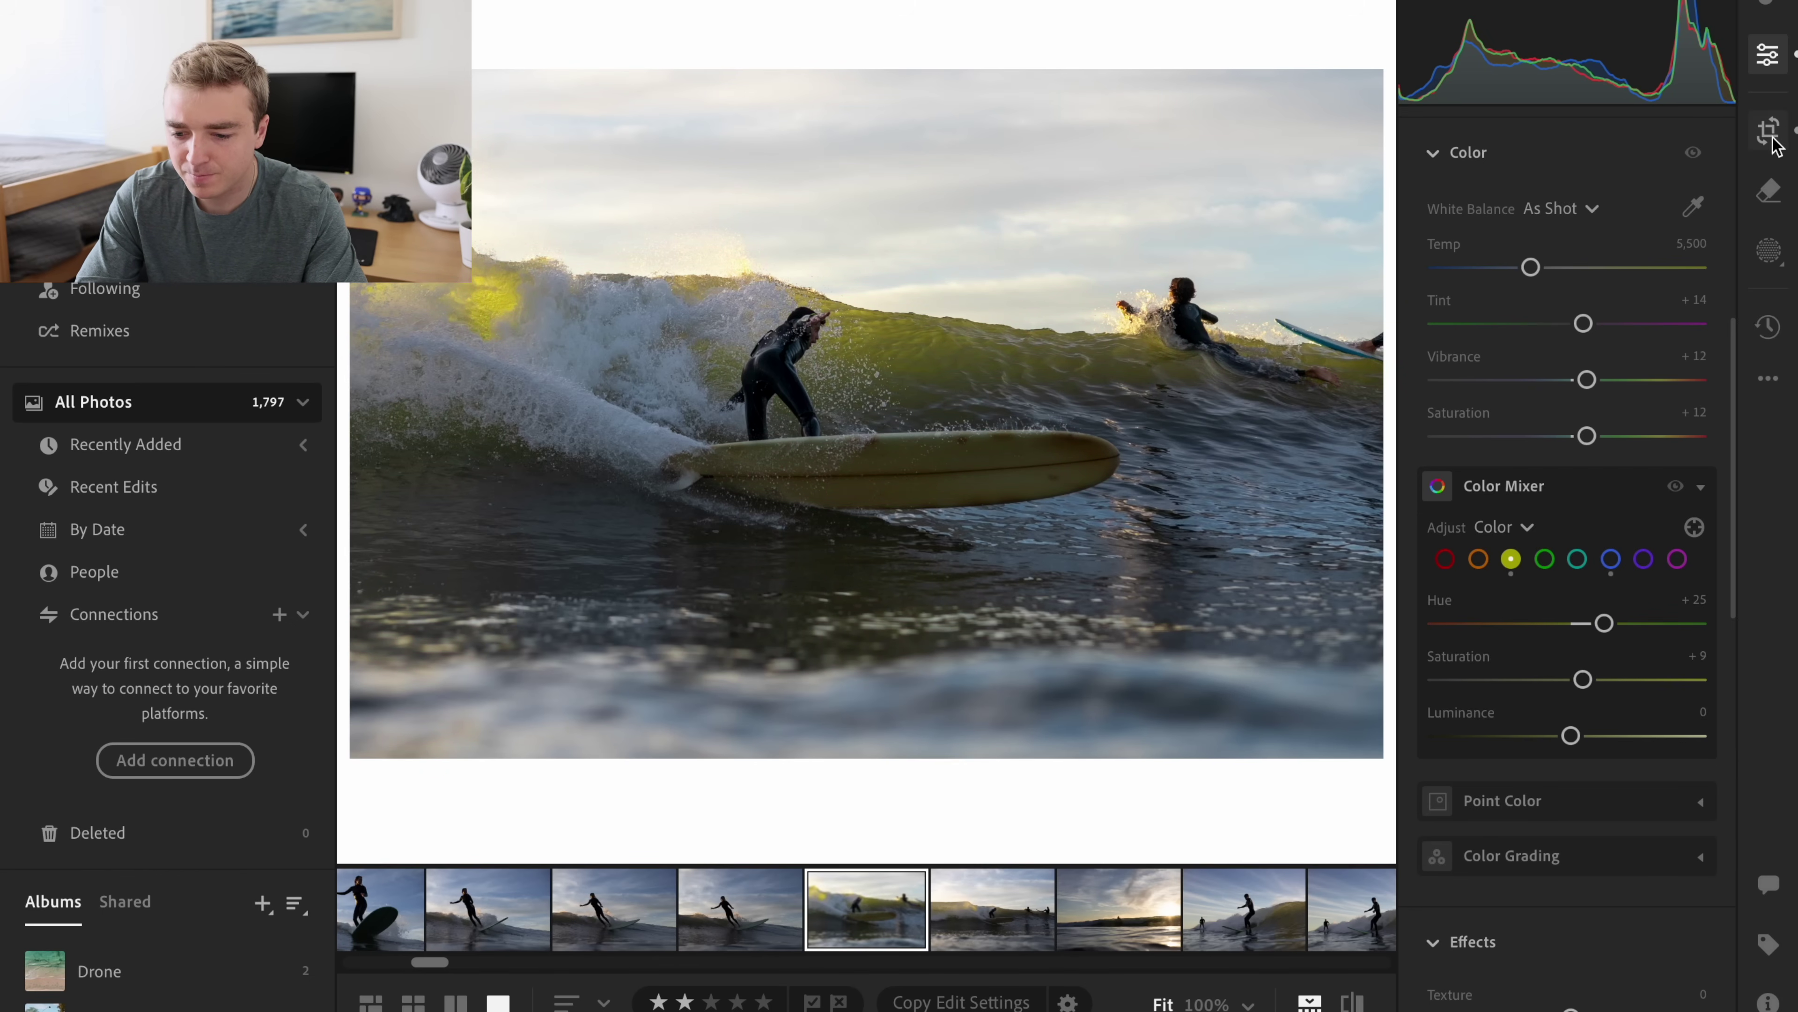
- Warm the photo's white balance slightly by setting Temp to 5,767
scroll(1515, 386, up, 2)
drag(1529, 373, 1550, 379)
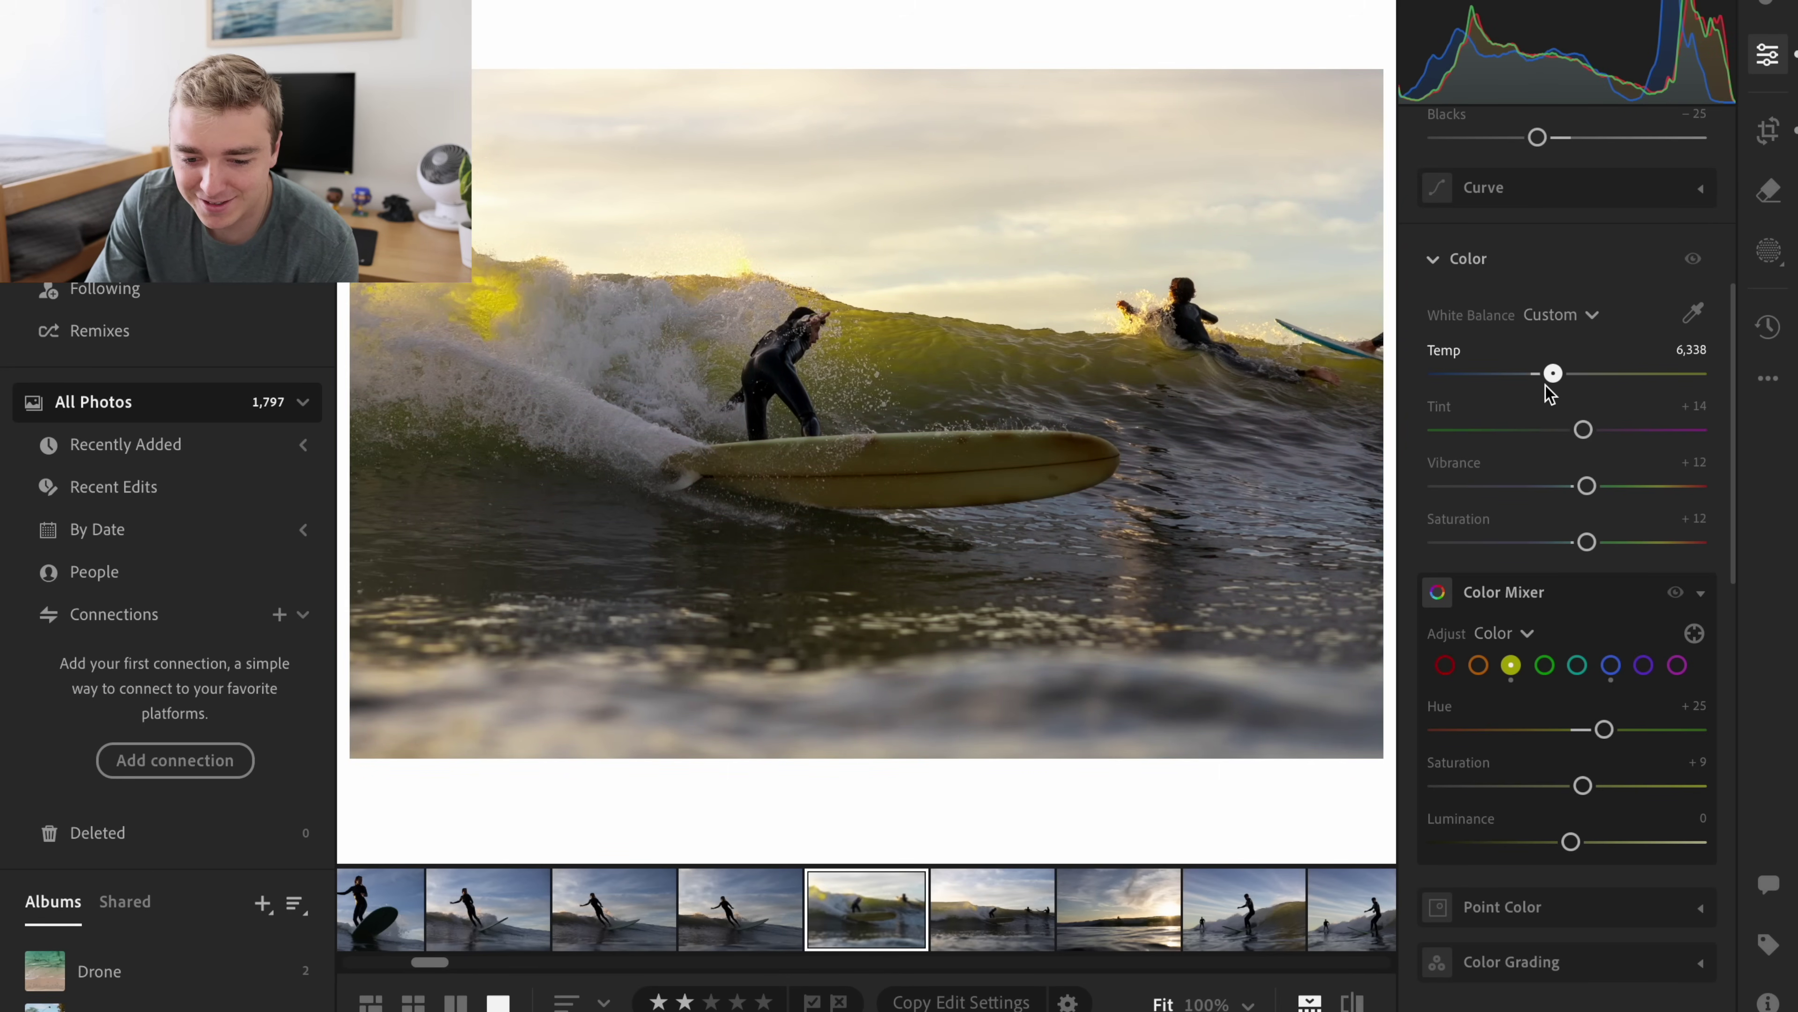
mouse_move(1545, 385)
mouse_down()
mouse_move(1502, 390)
mouse_move(1562, 386)
mouse_move(1551, 375)
mouse_up()
scroll(1551, 374, up, 5)
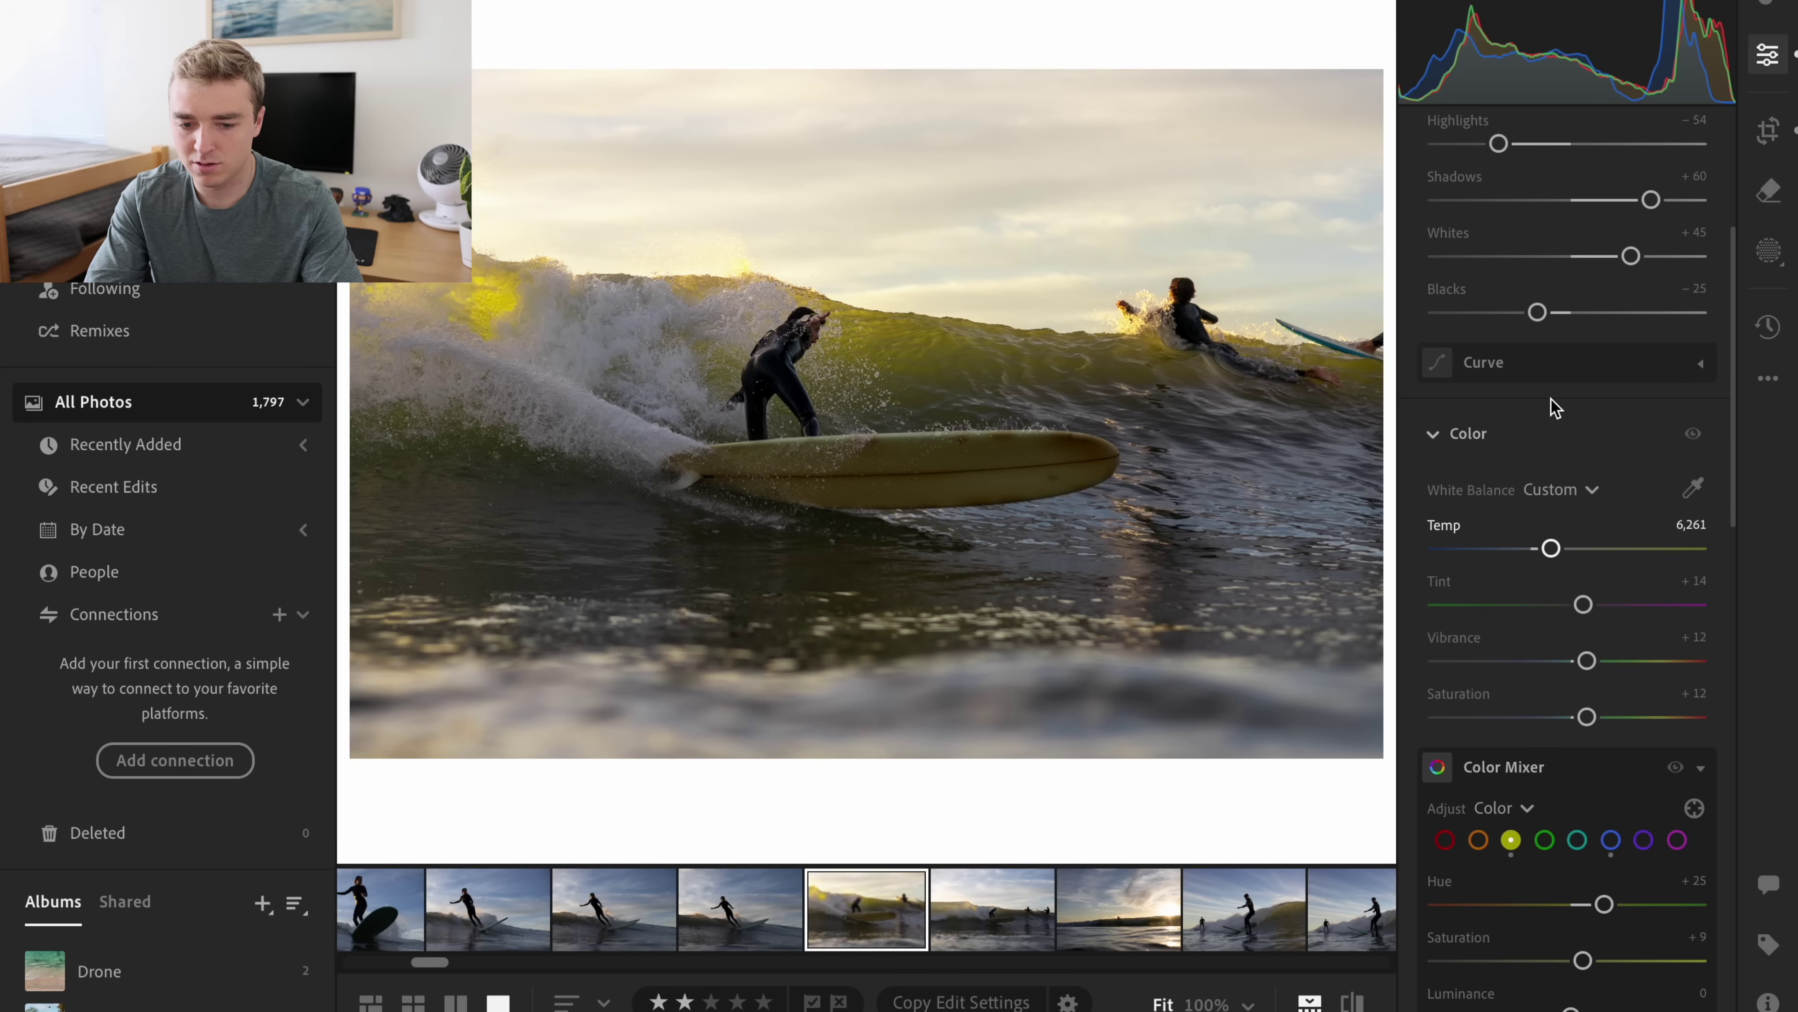
drag(1547, 556, 1539, 558)
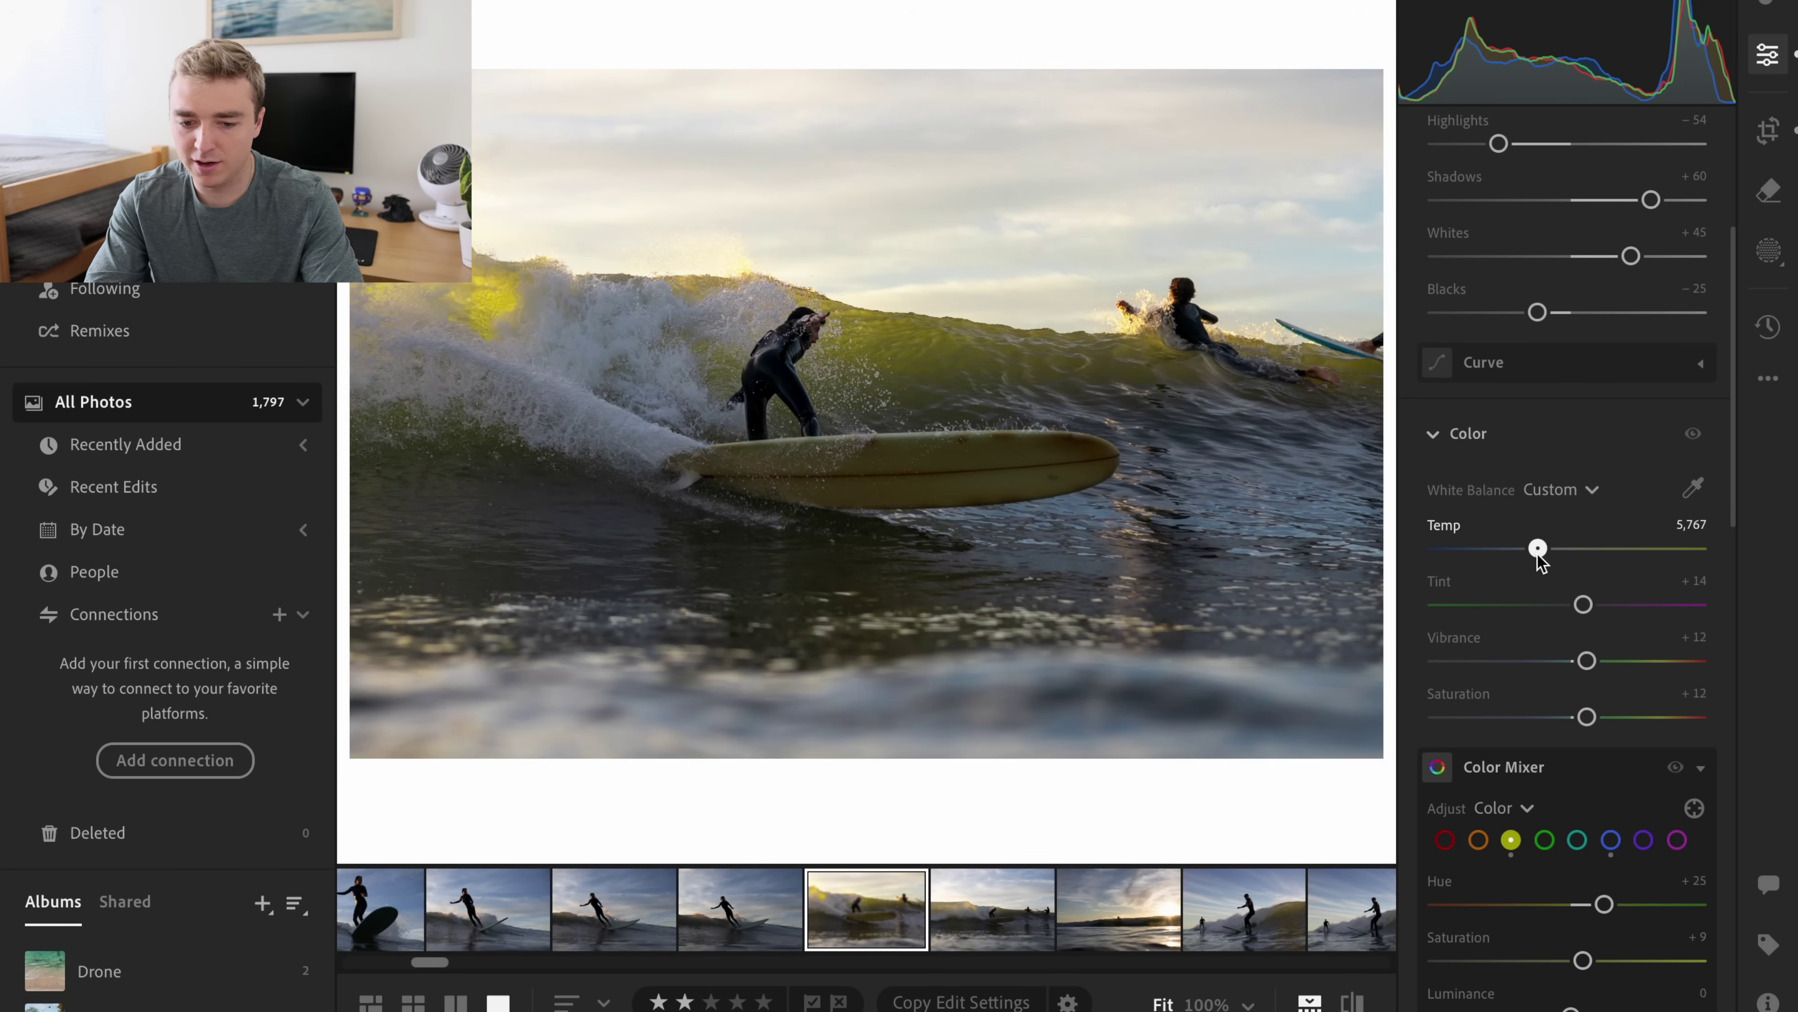
- Compare the edited longboarder photo with the original and set its Shadows to +74
scroll(1540, 558, up, 10)
click(1354, 1002)
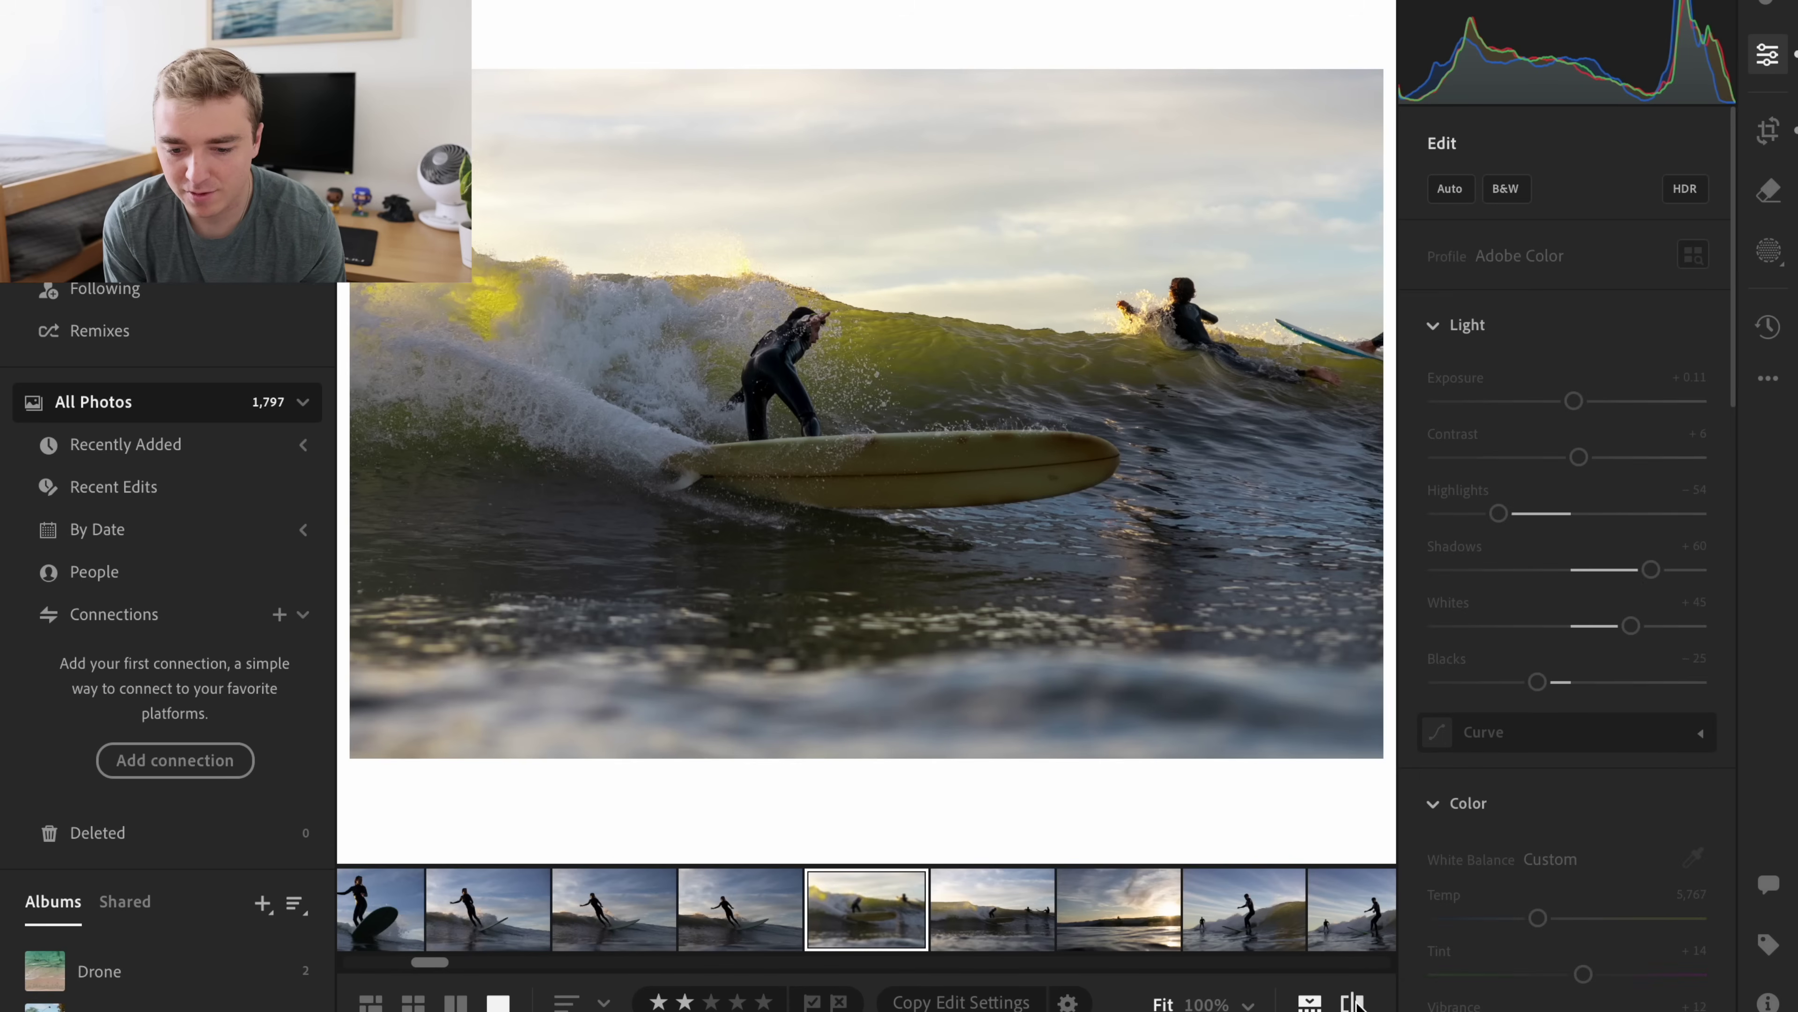
click(1354, 1002)
click(1353, 1002)
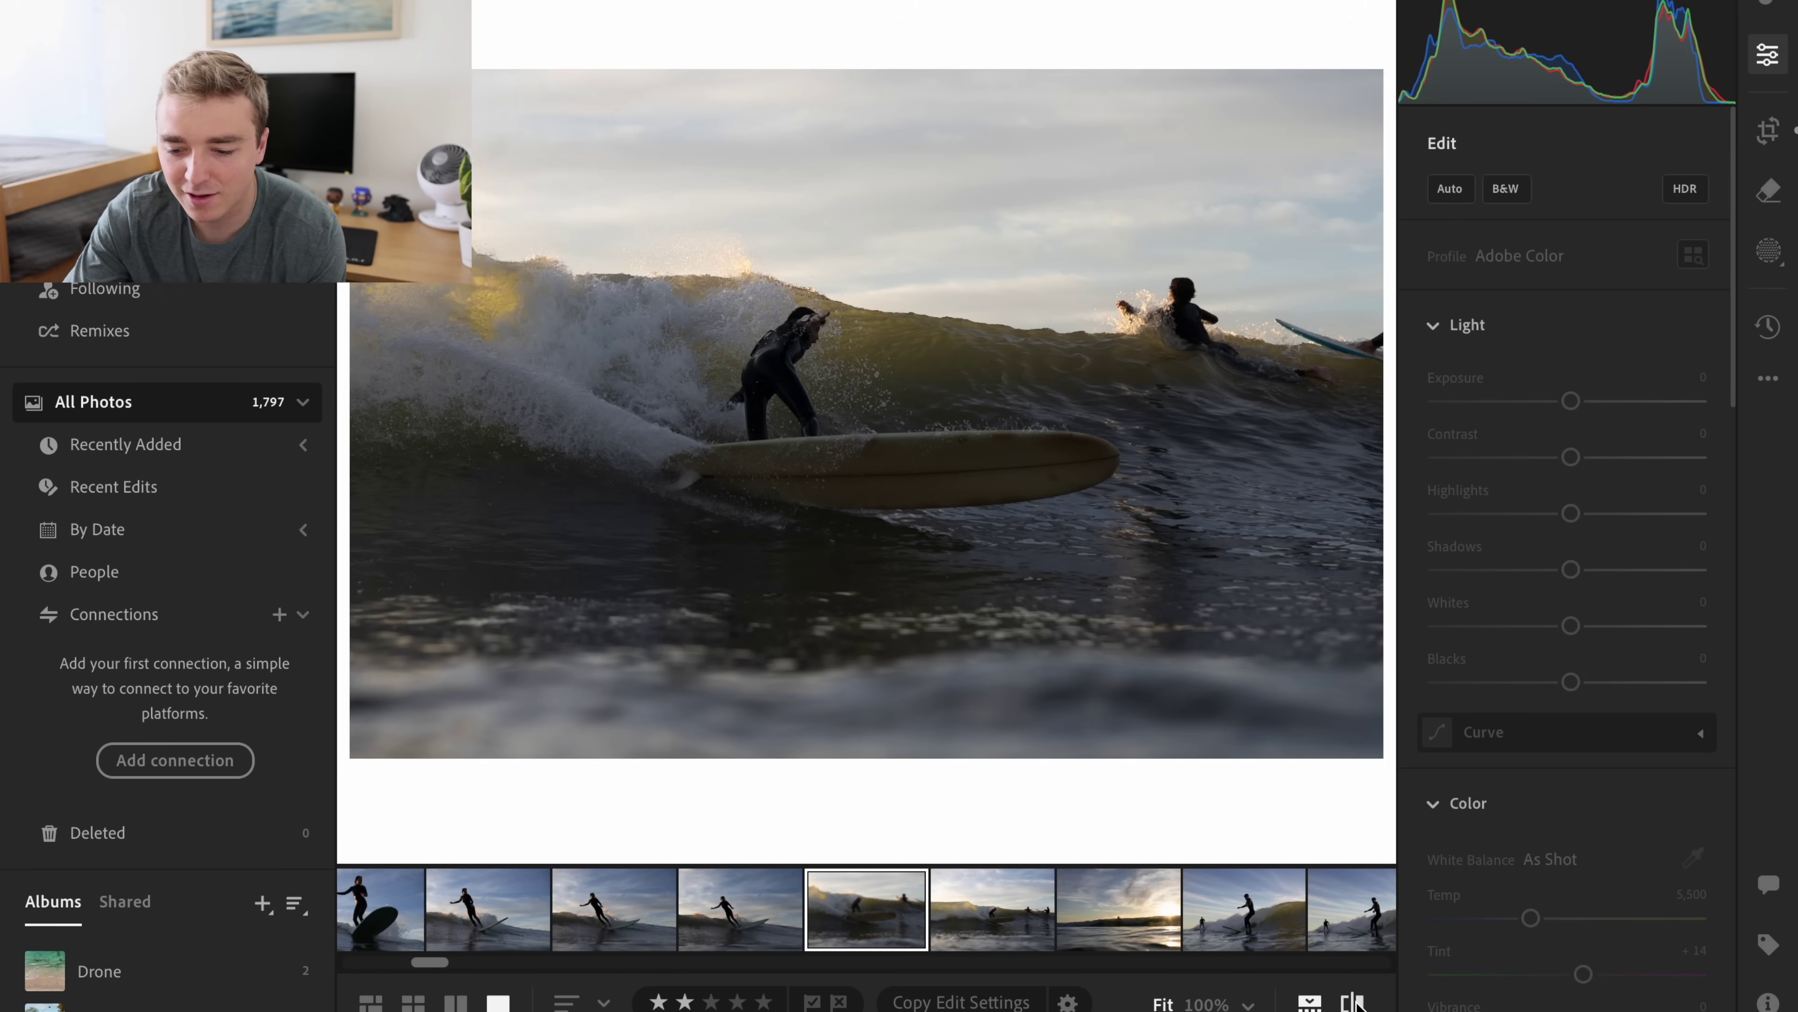
click(1354, 1003)
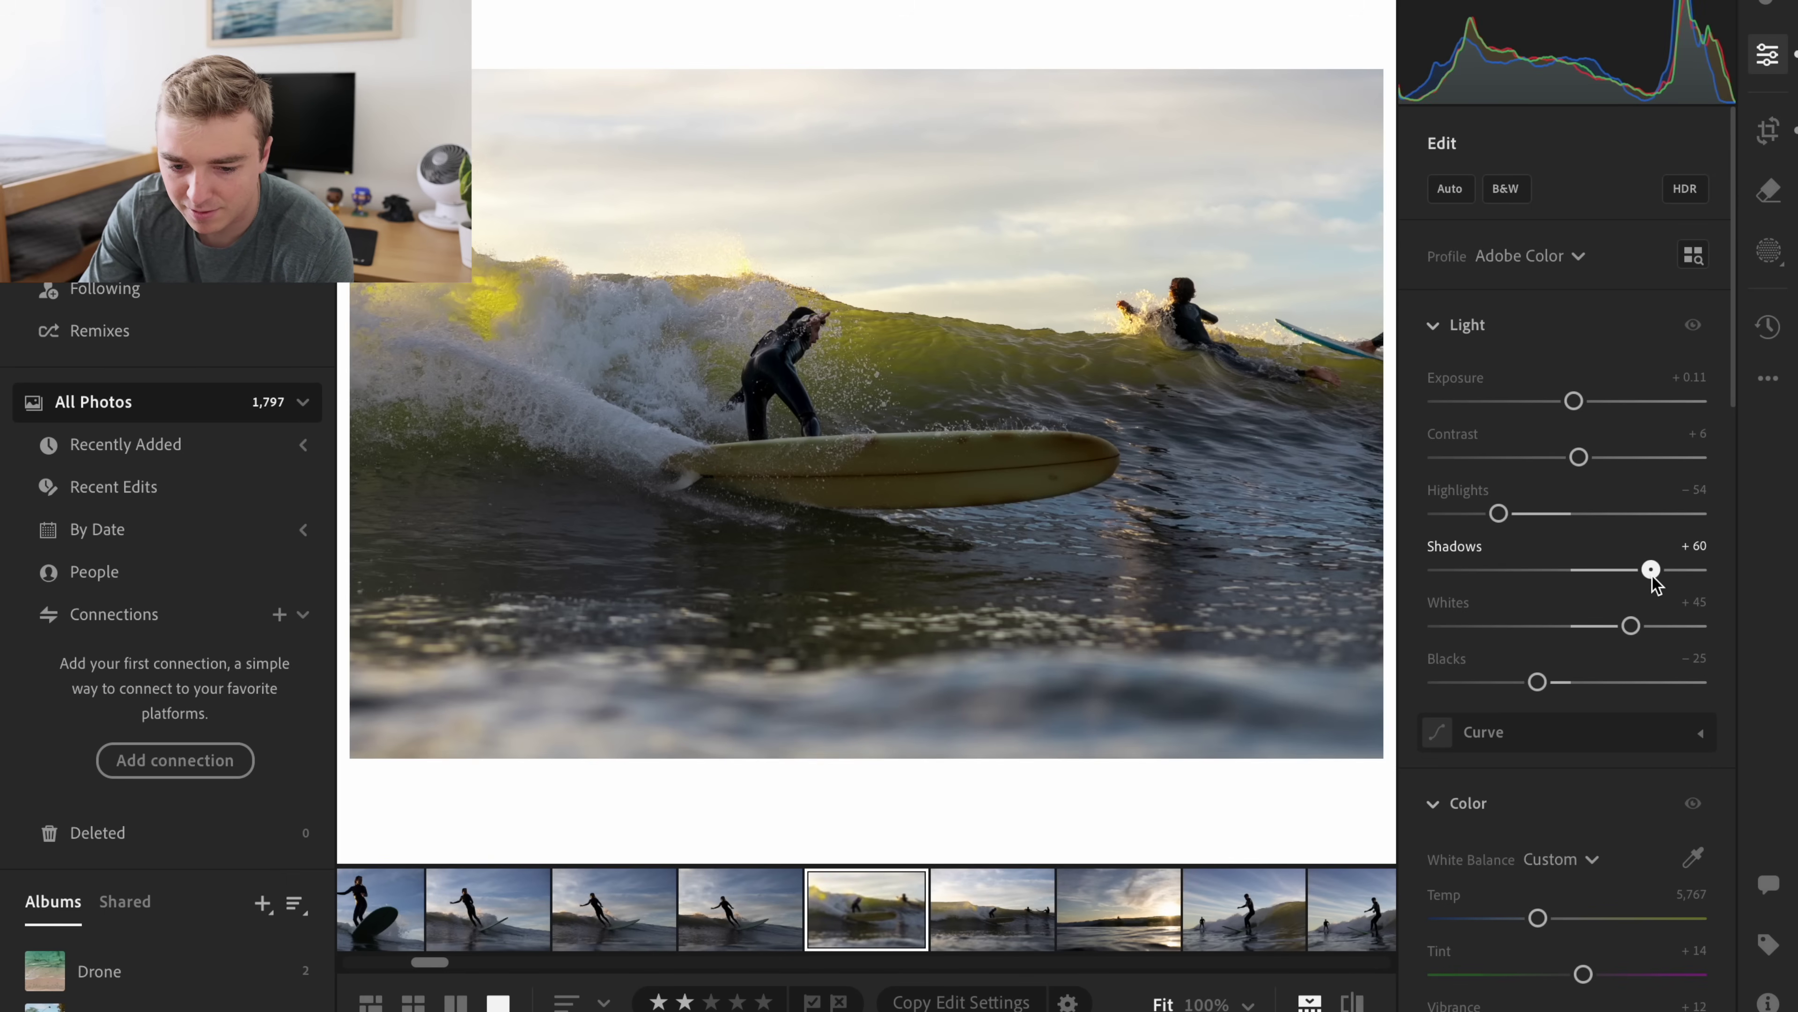
drag(1652, 571, 1671, 572)
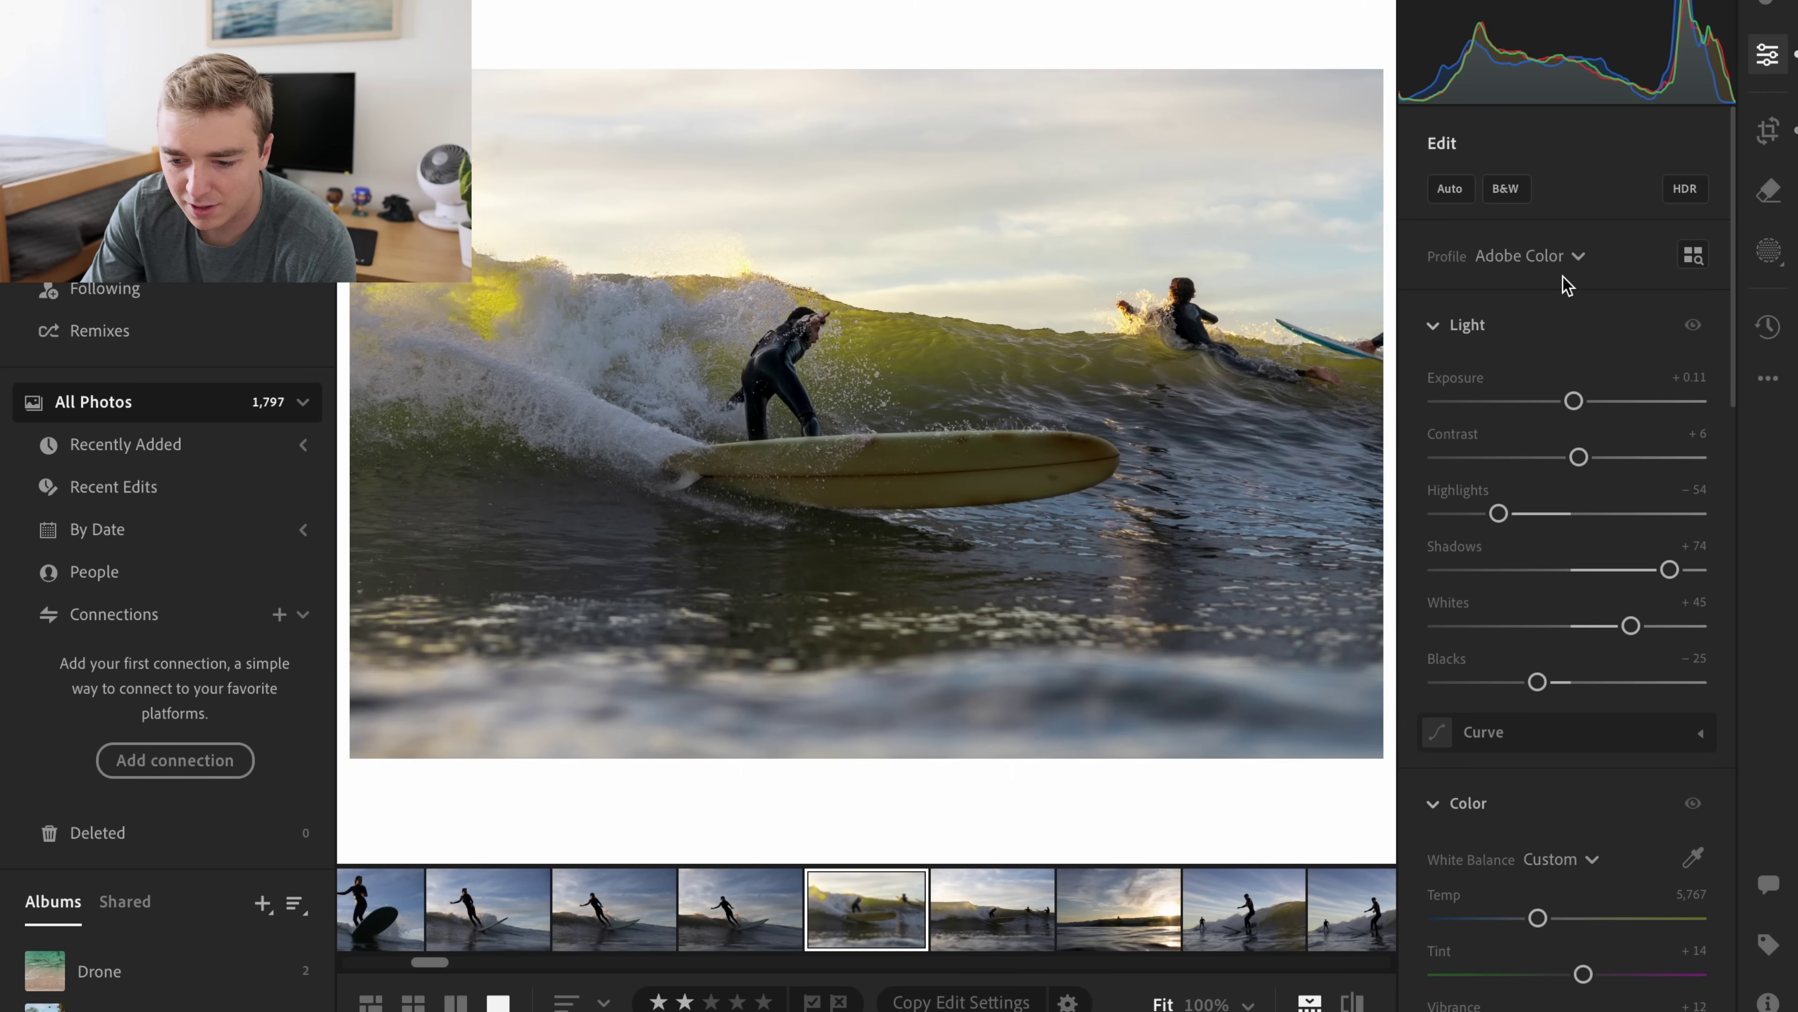
click(1566, 257)
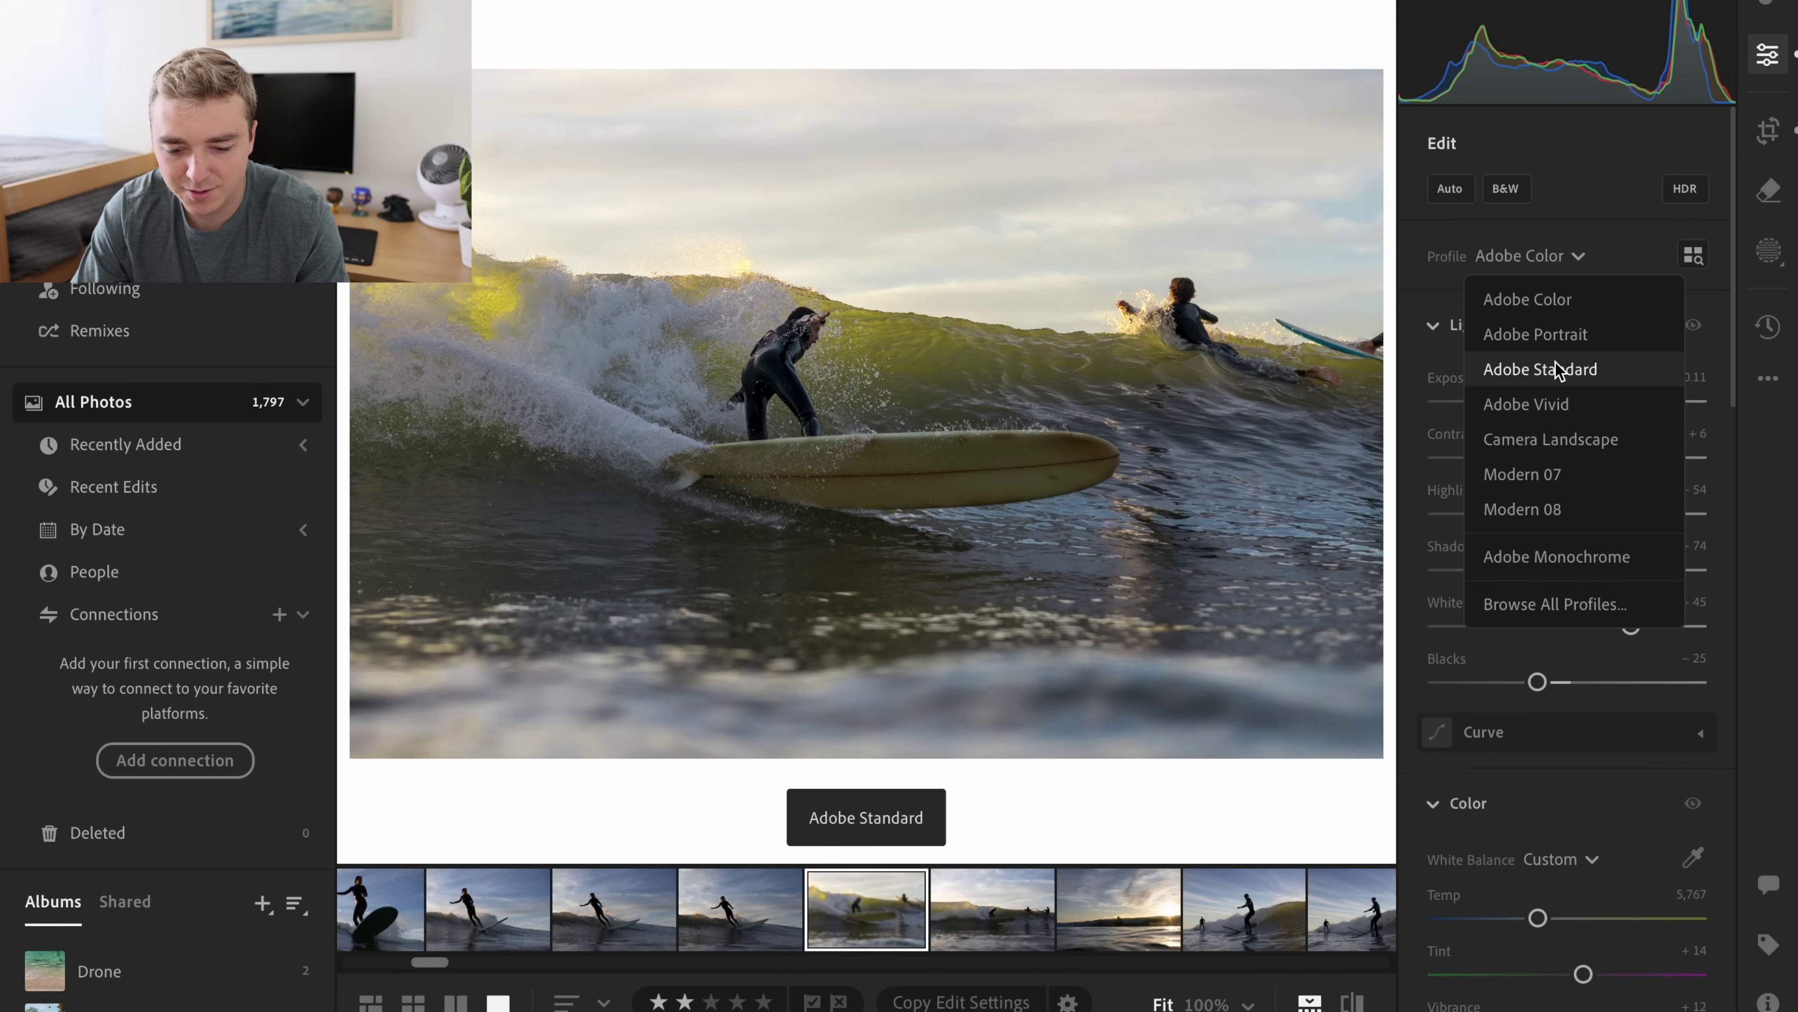
click(1578, 470)
key(e)
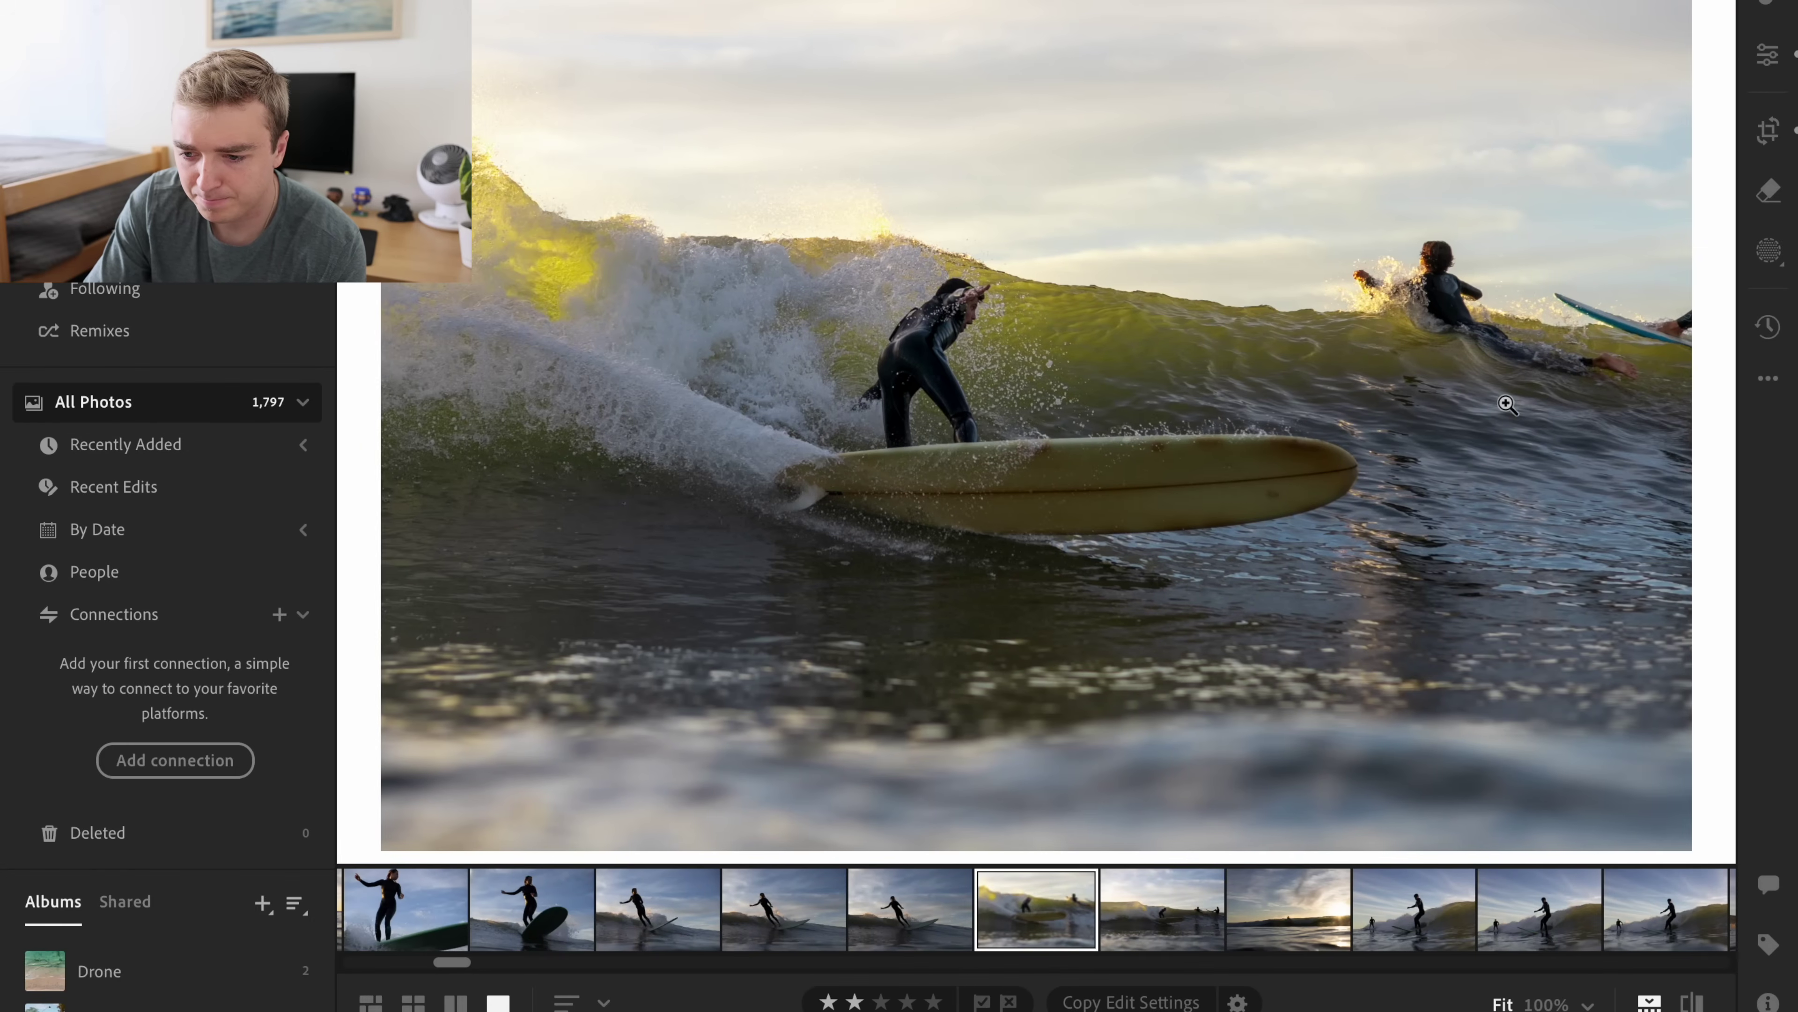
click(1766, 47)
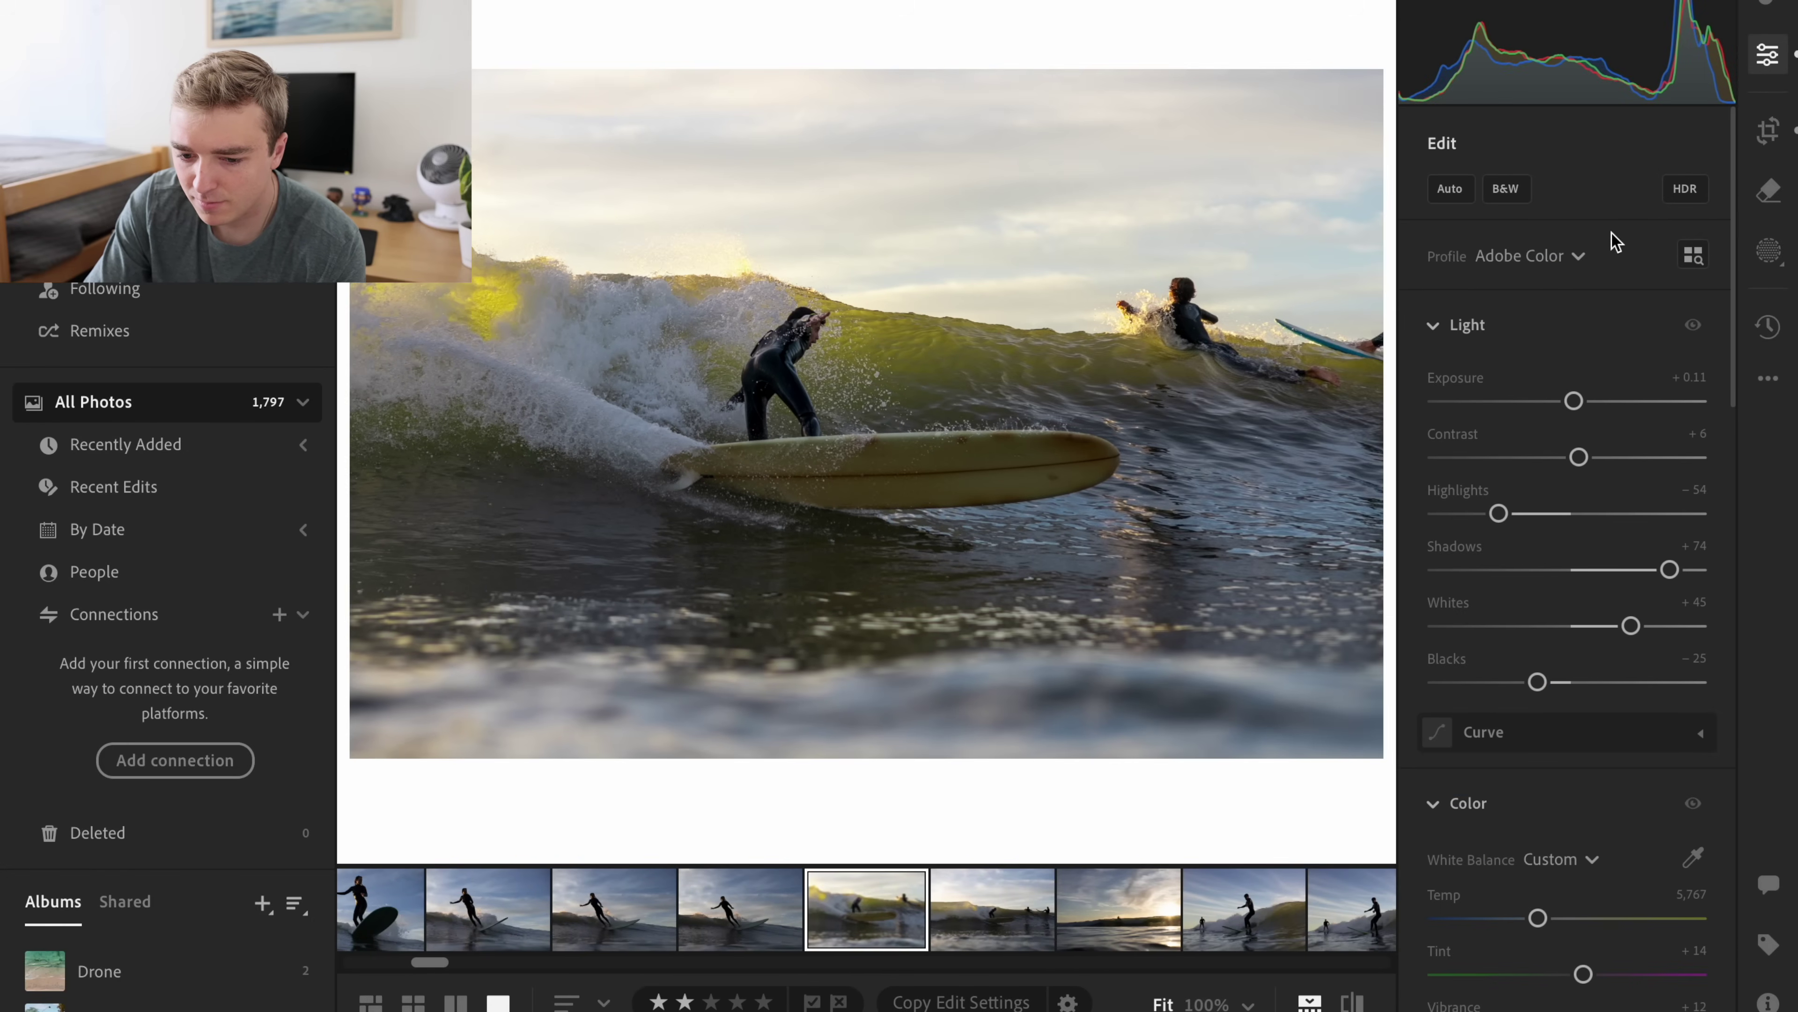
- Try to remove the two surfers behind the wave with the generative AI Remove tool at brush size 23
click(1768, 190)
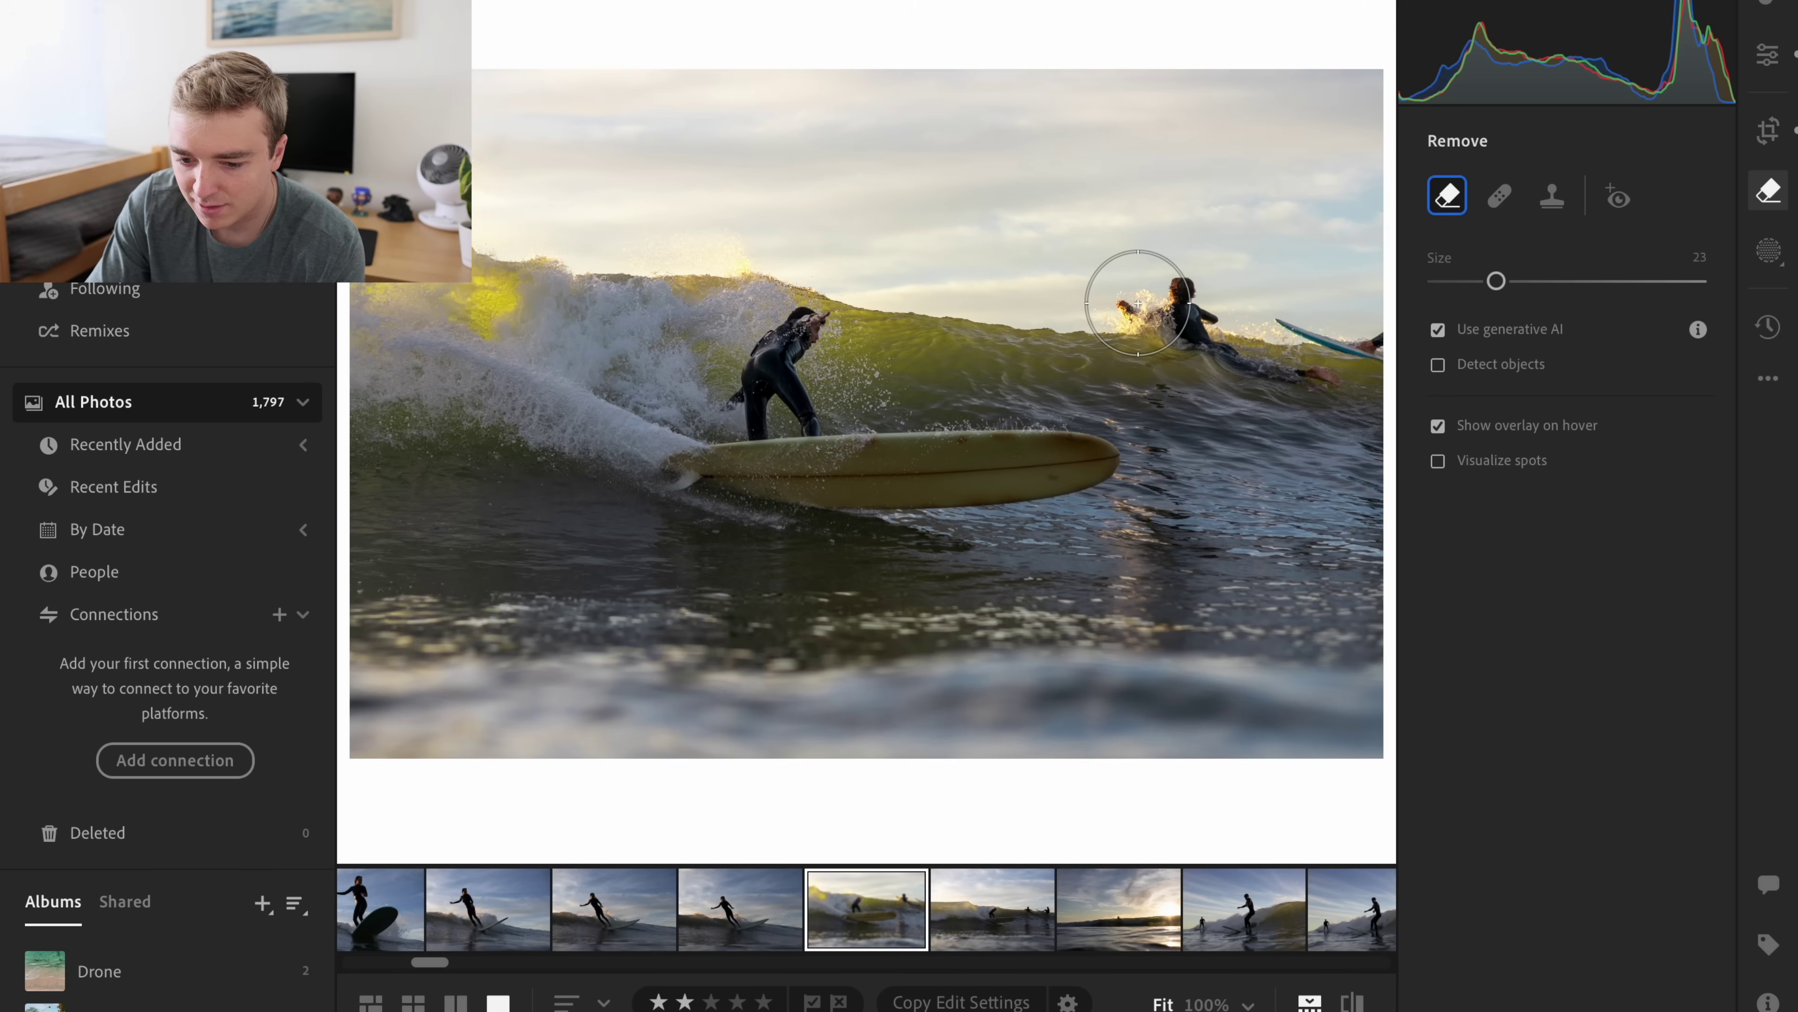
mouse_move(1144, 303)
mouse_down()
mouse_move(1373, 383)
mouse_move(1289, 346)
mouse_up()
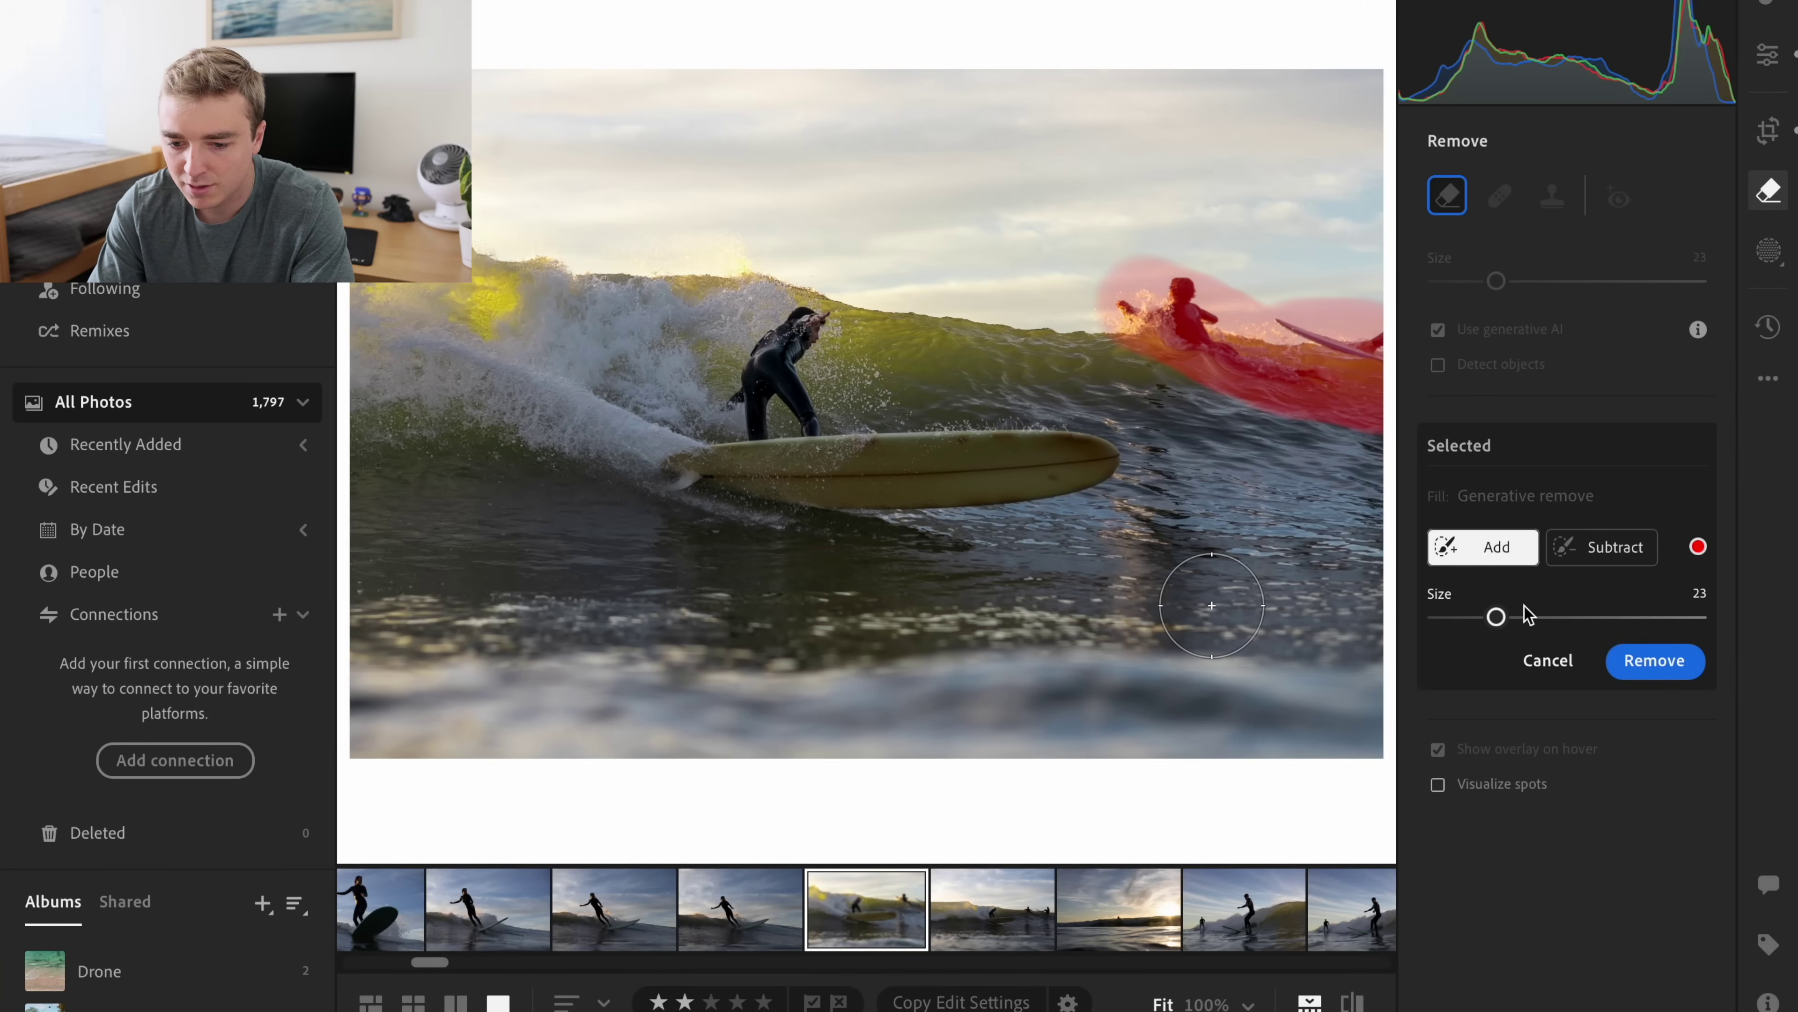
click(1664, 667)
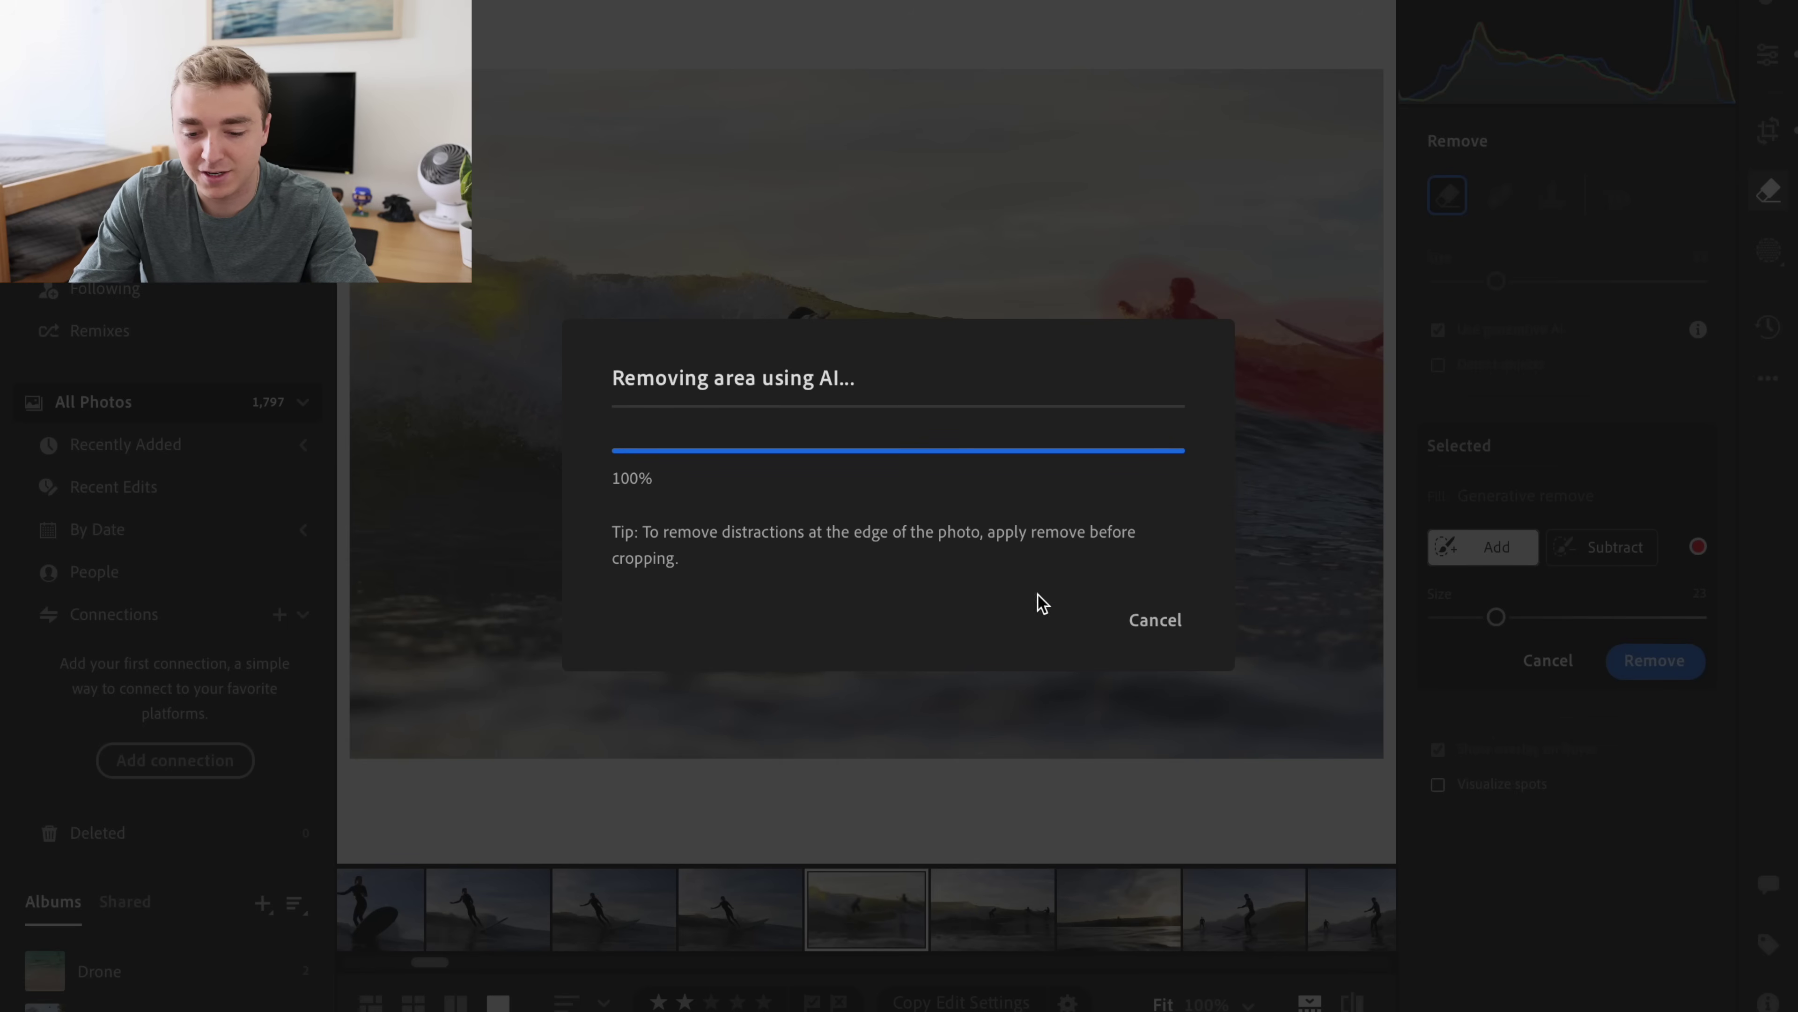
click(1154, 621)
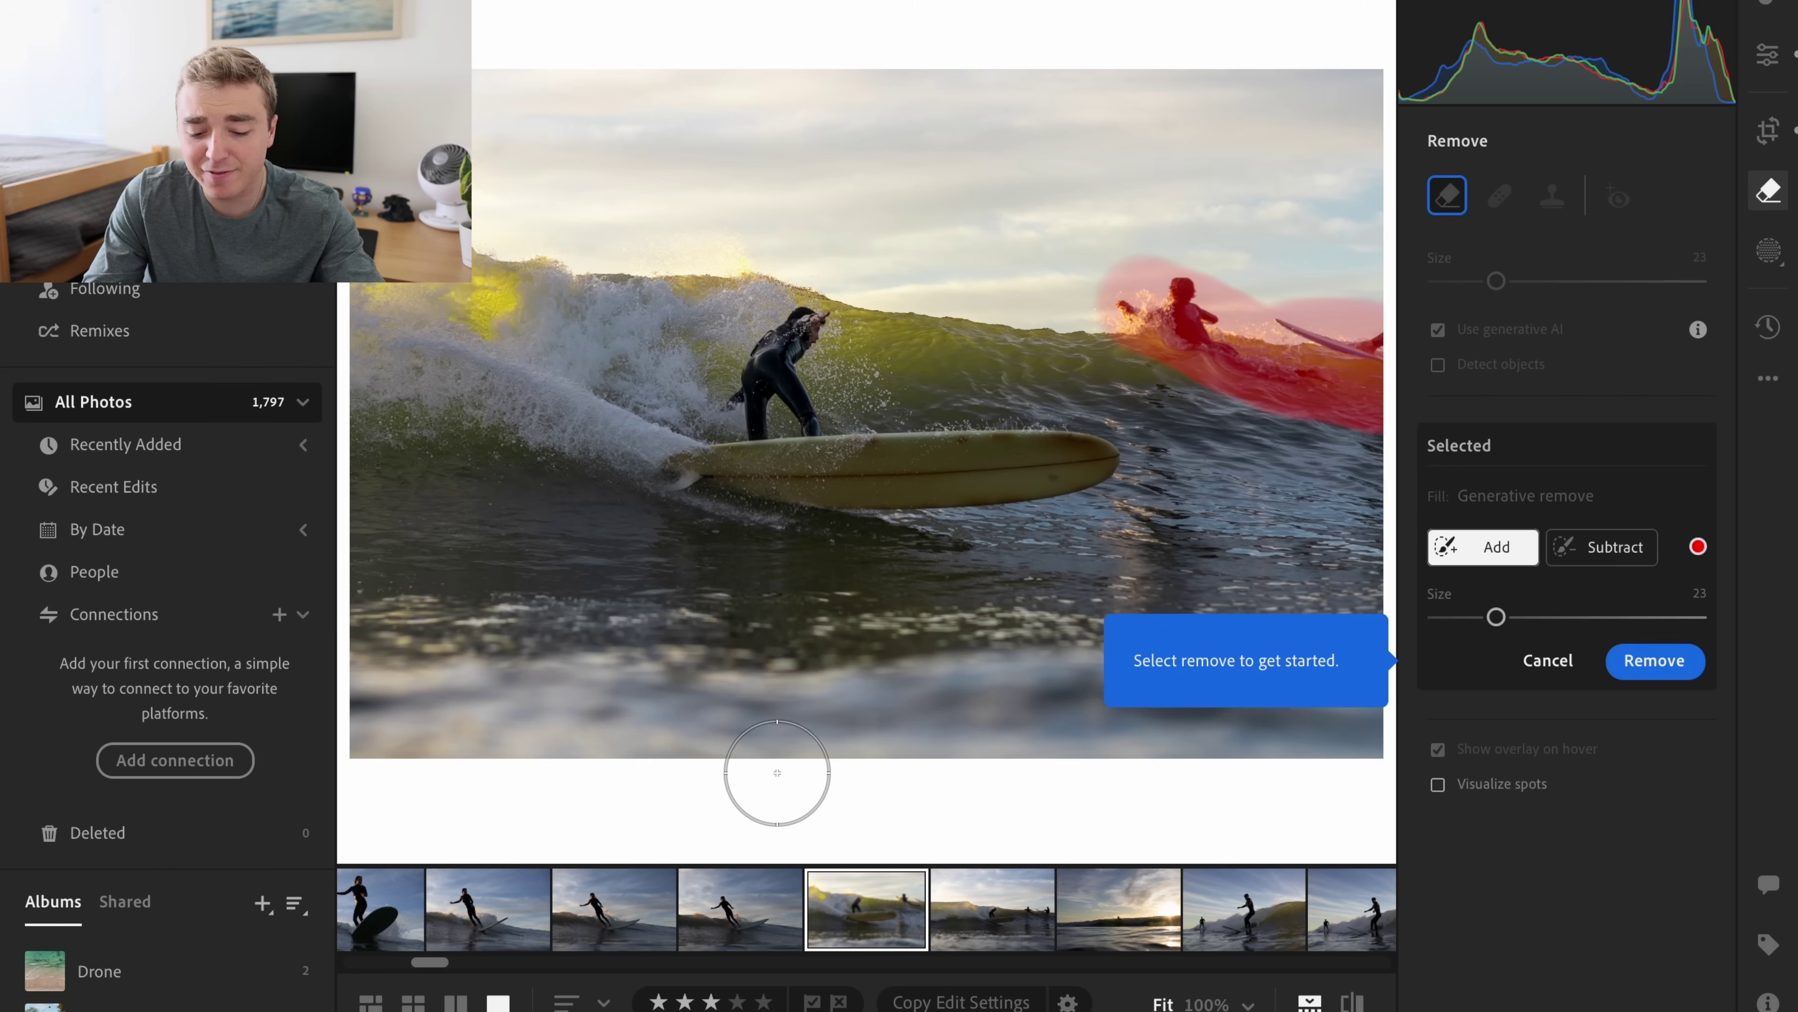
- Look through the earlier photos, viewing the leaning surfer, the sunset lineup and the silhouetted surfer on the steep wave
click(758, 919)
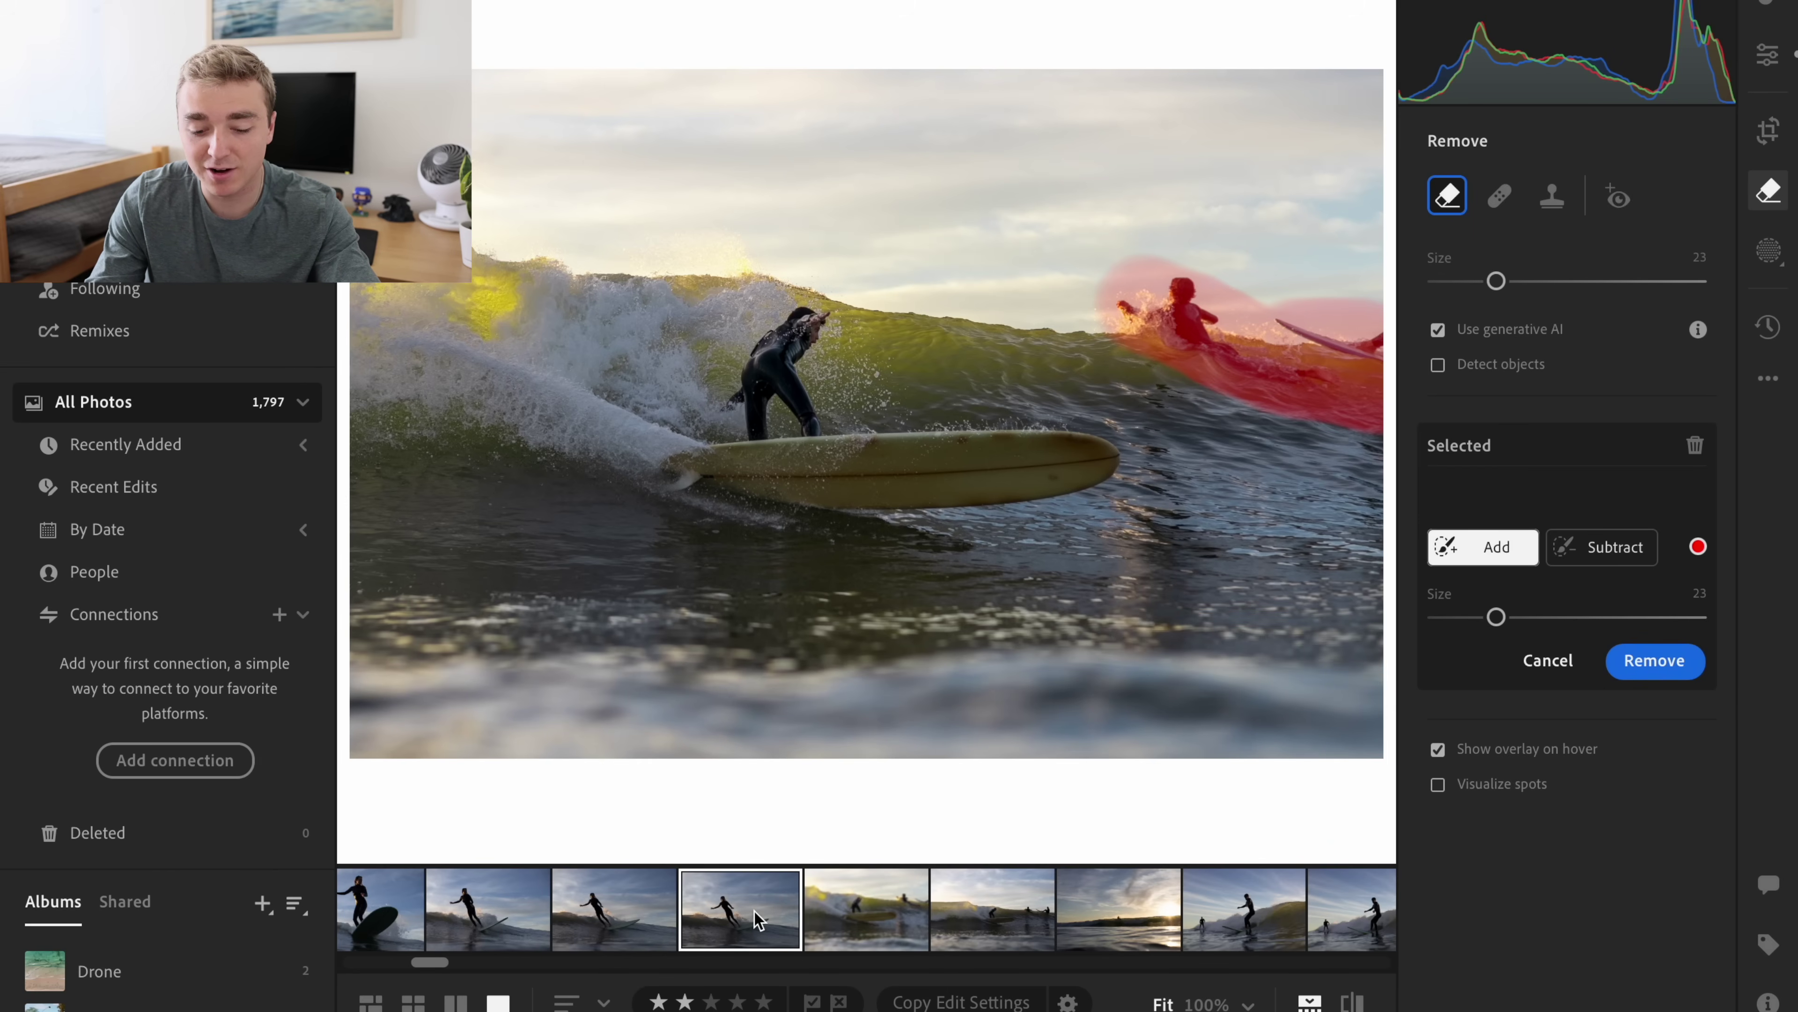
scroll(758, 919, up, 5)
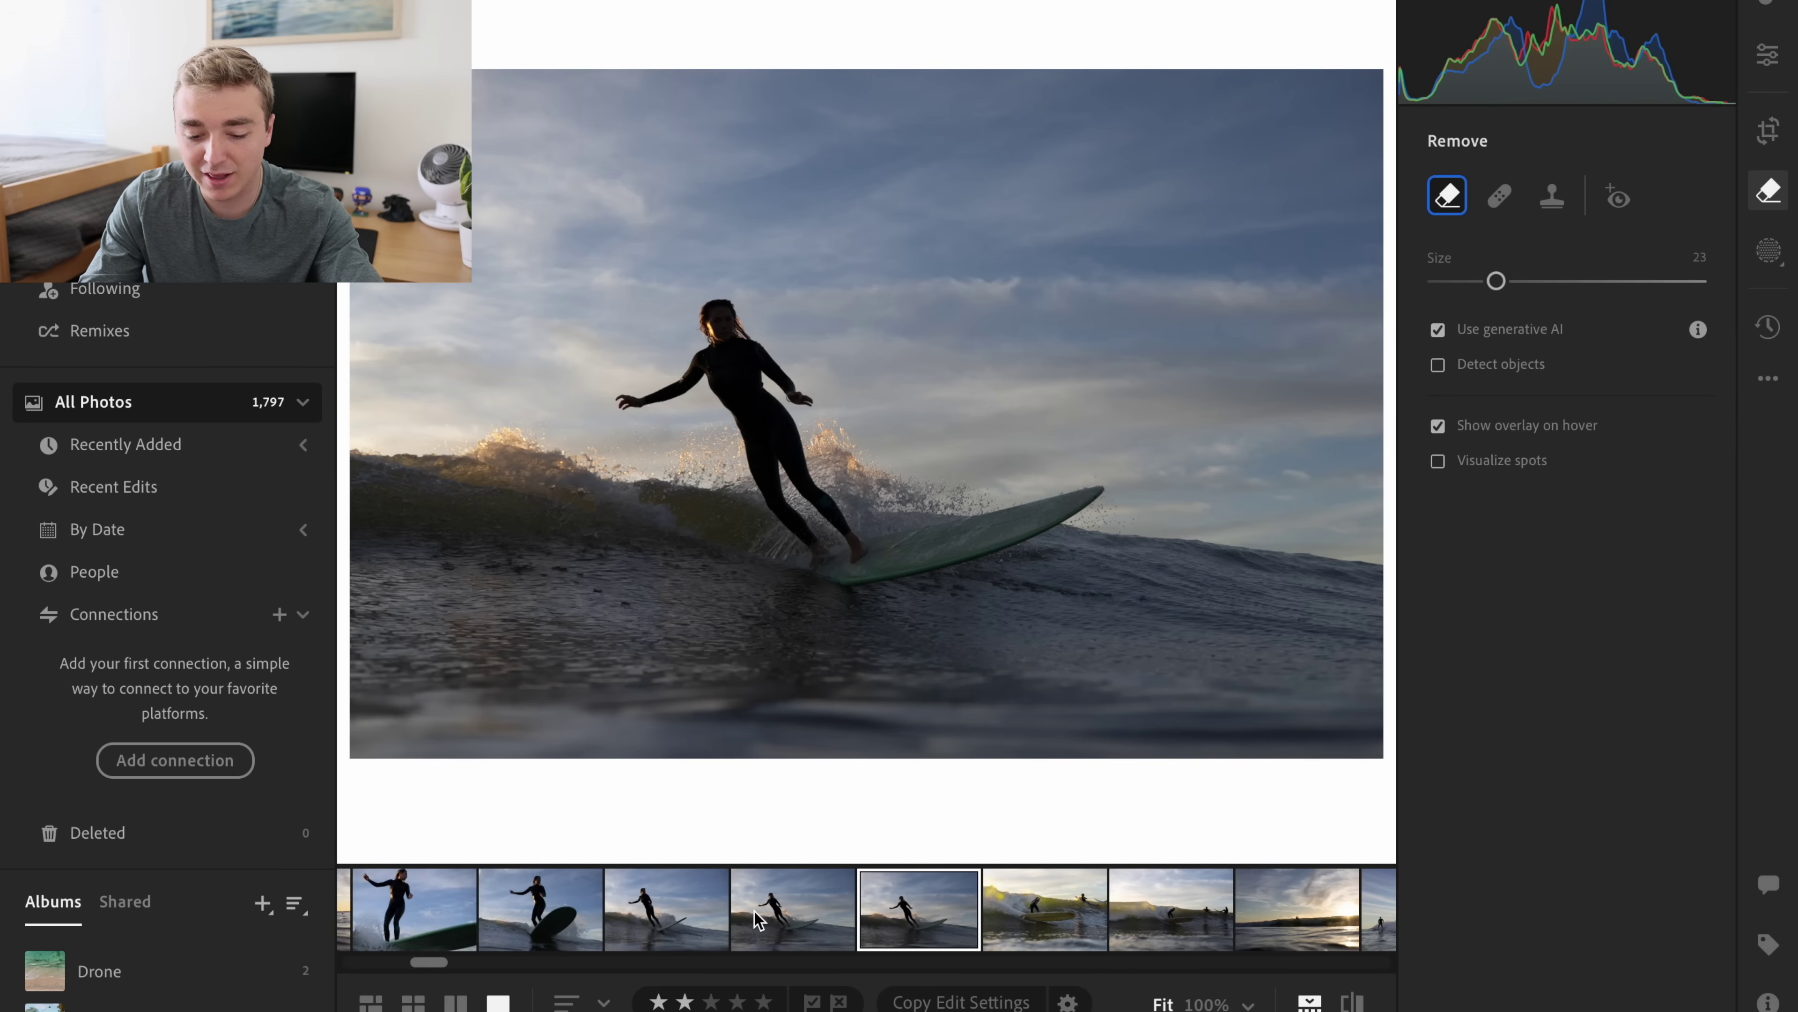
scroll(752, 919, up, 5)
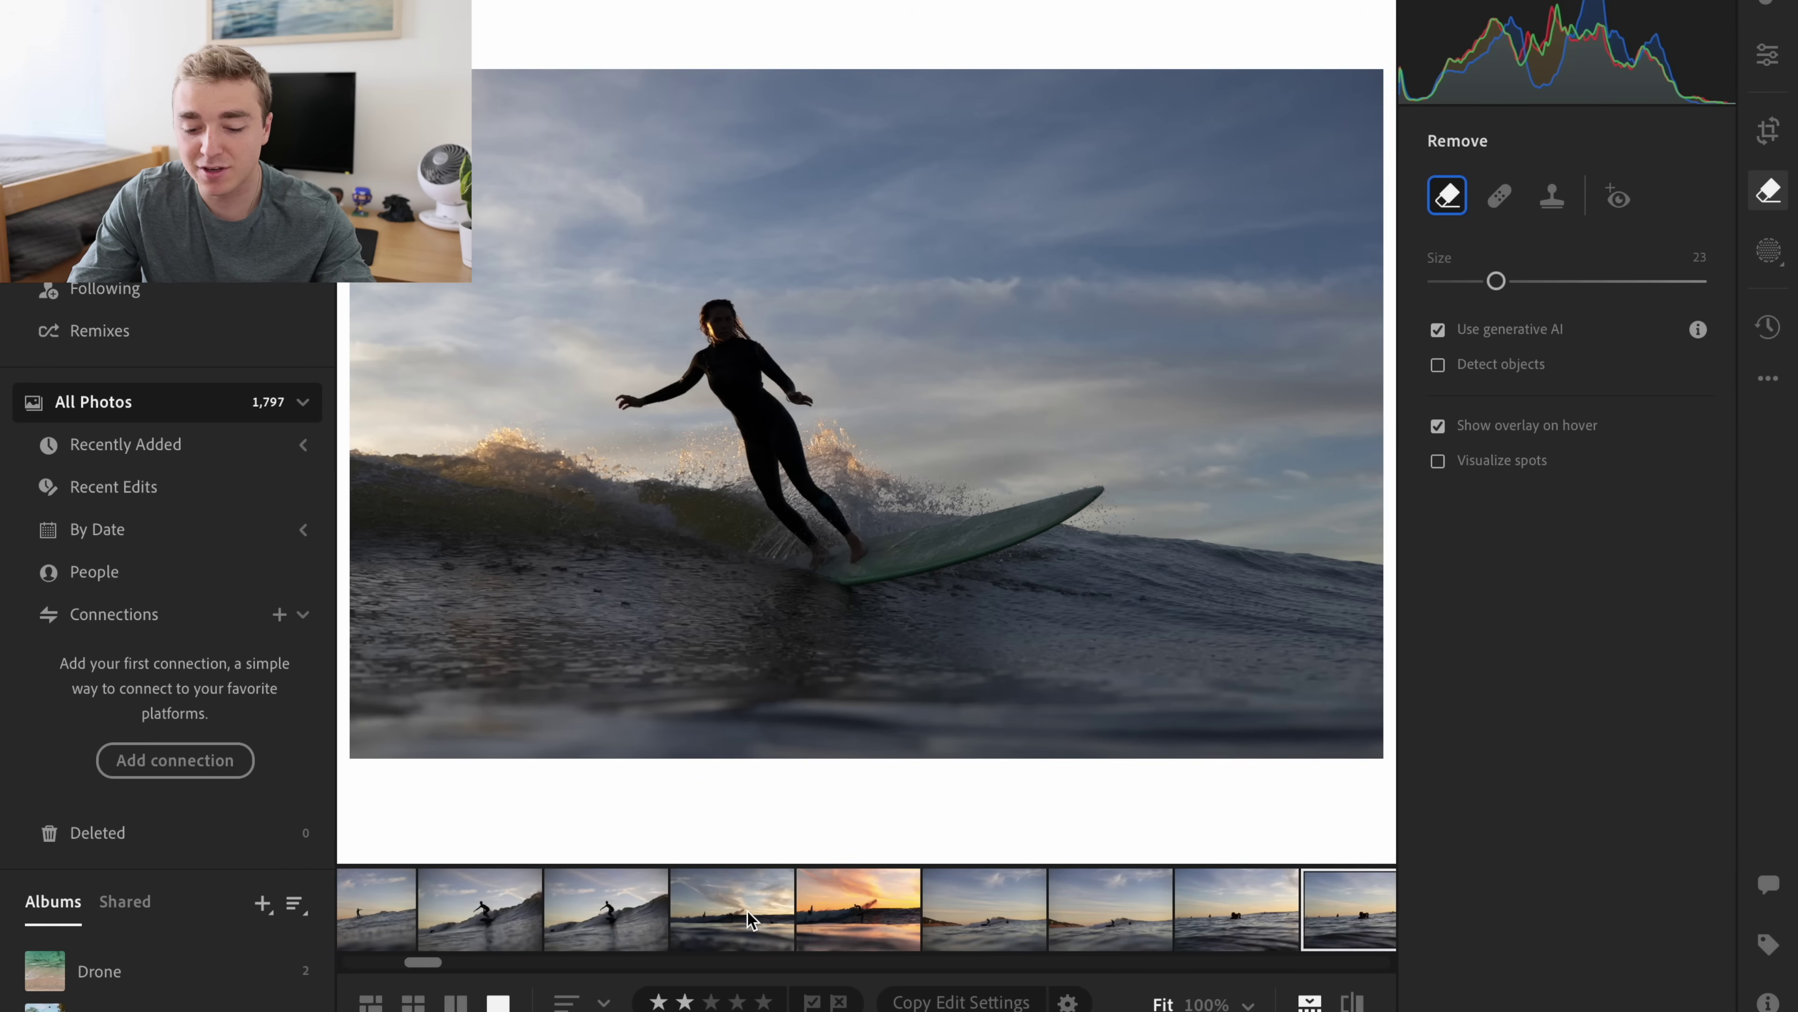
click(783, 917)
scroll(783, 918, up, 4)
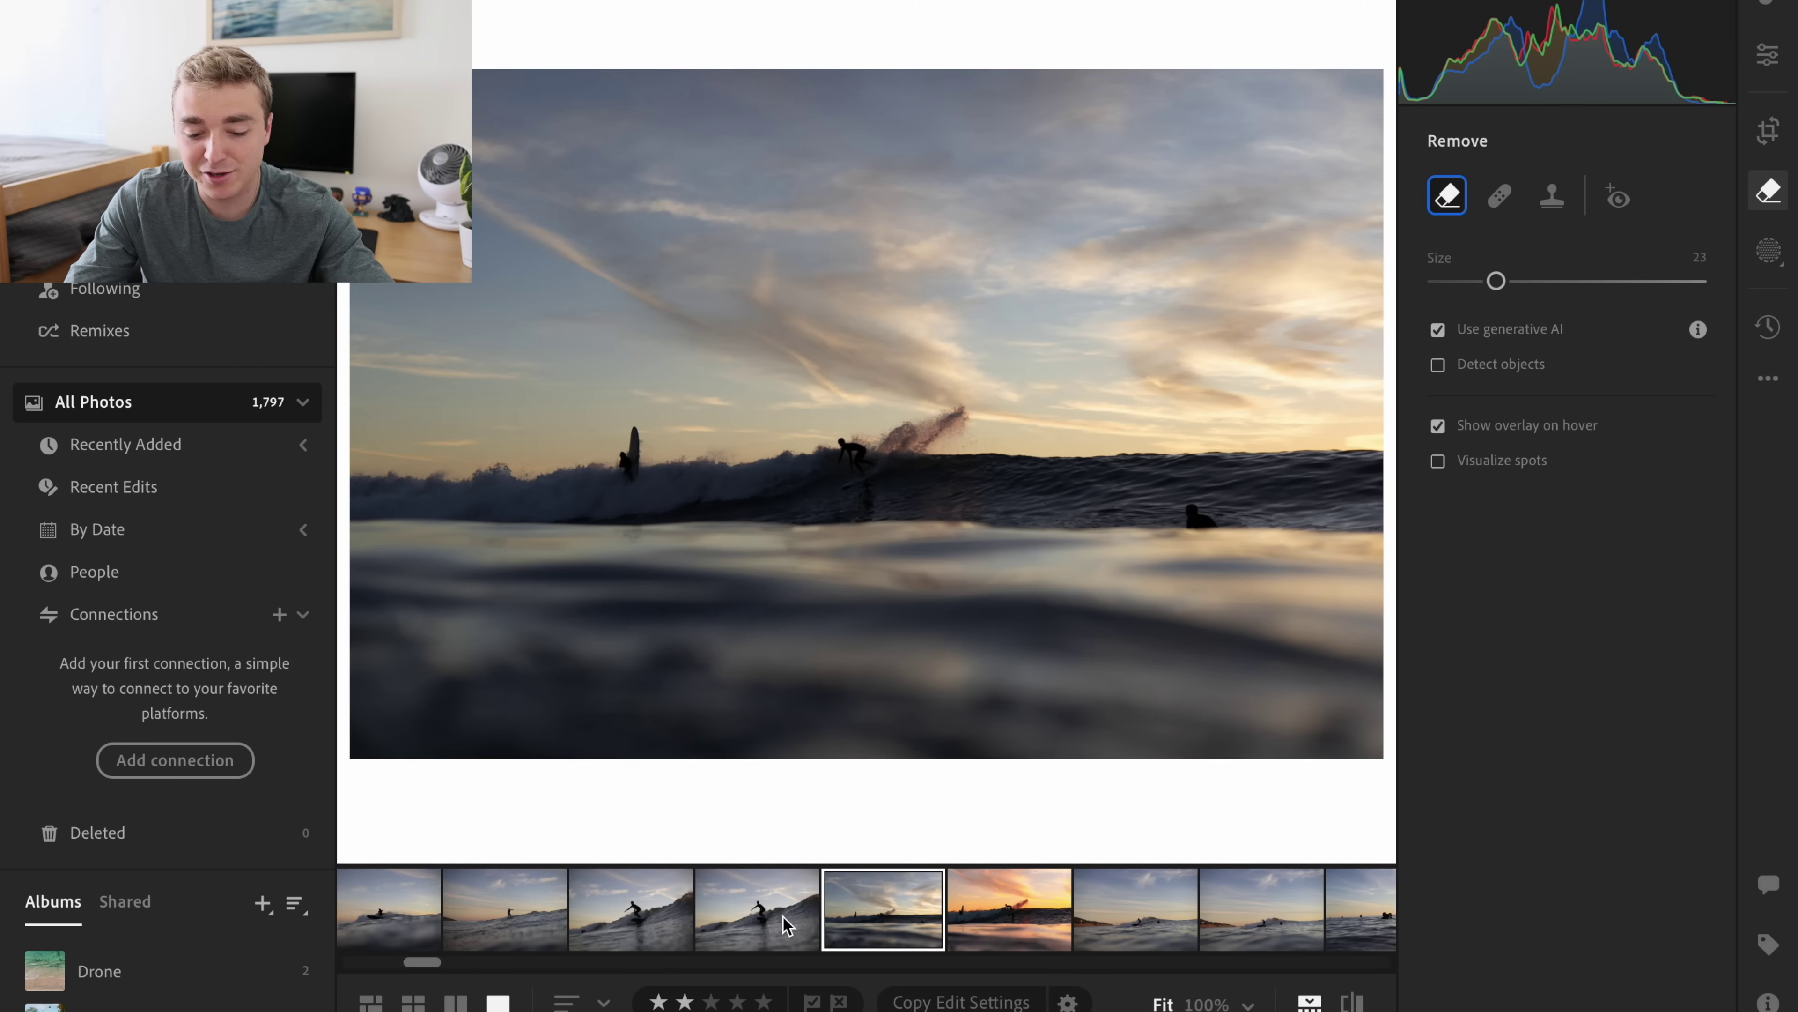
click(784, 922)
scroll(786, 924, up, 1)
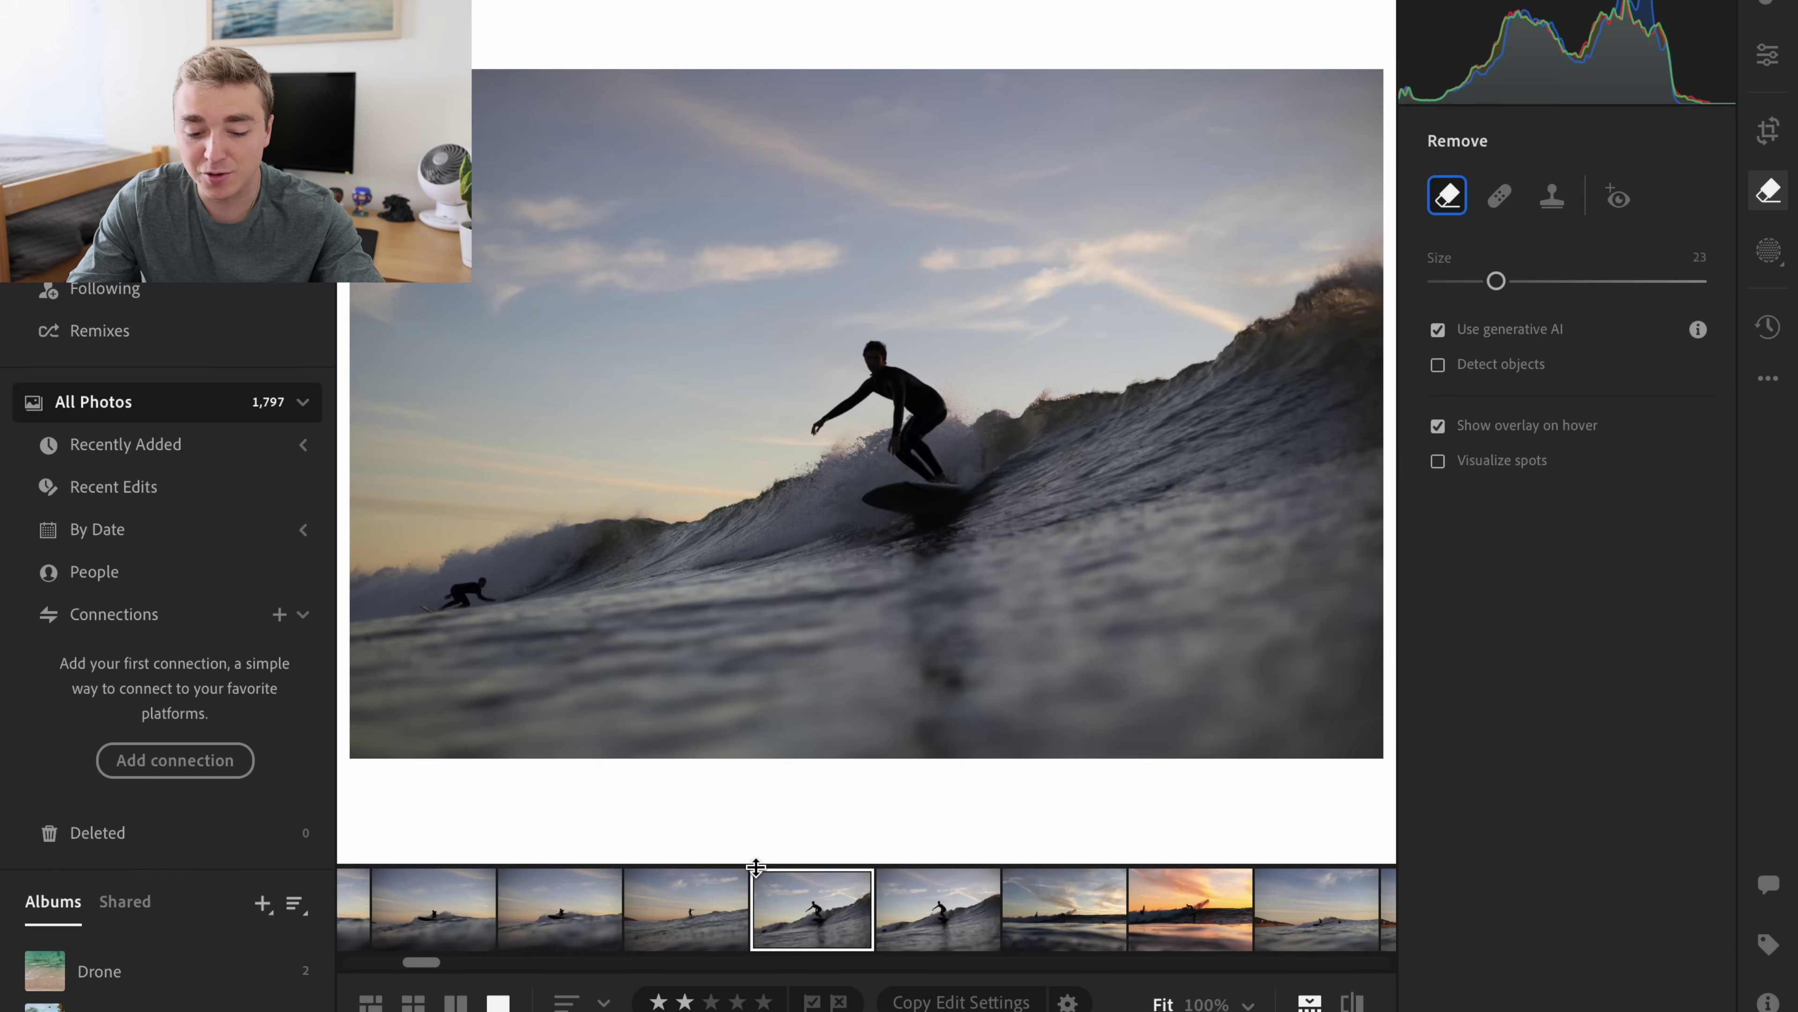
- Compare the neighbouring sunset shots of the silhouetted longboarder and select the middle one with spray rising behind the surfer
scroll(691, 946, up, 2)
scroll(778, 921, up, 5)
click(792, 916)
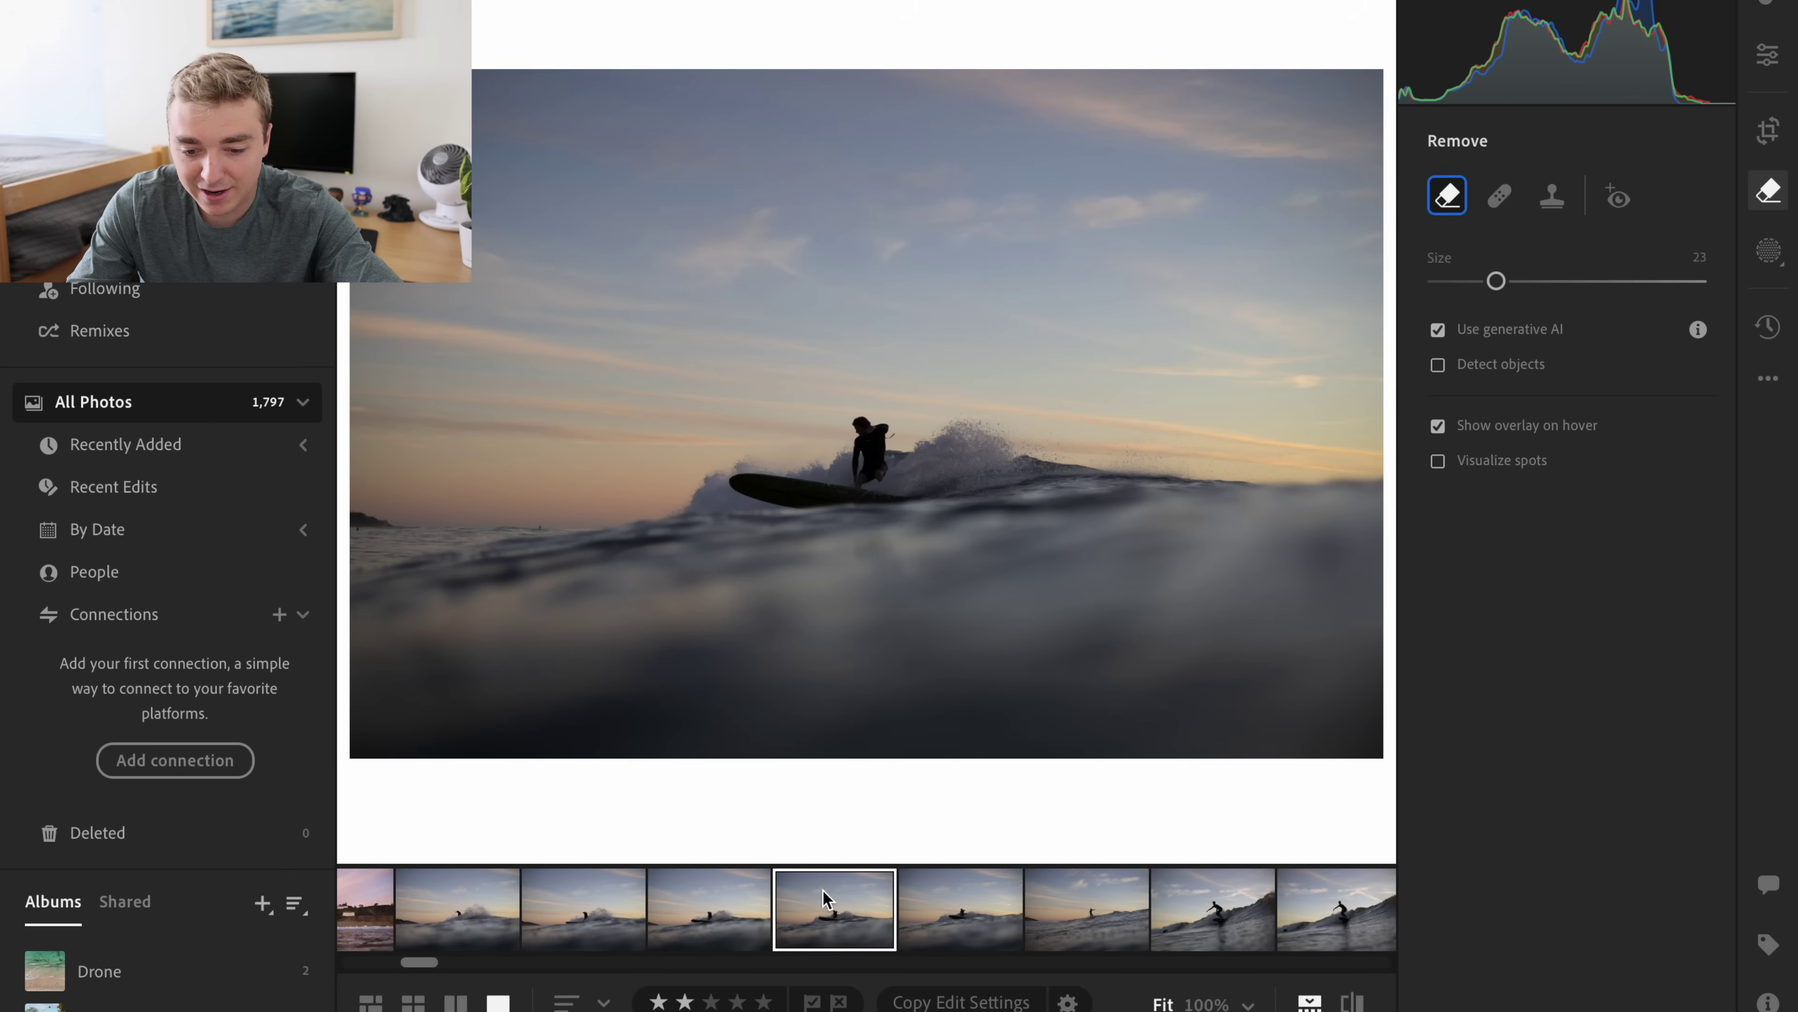
scroll(792, 916, up, 1)
click(793, 916)
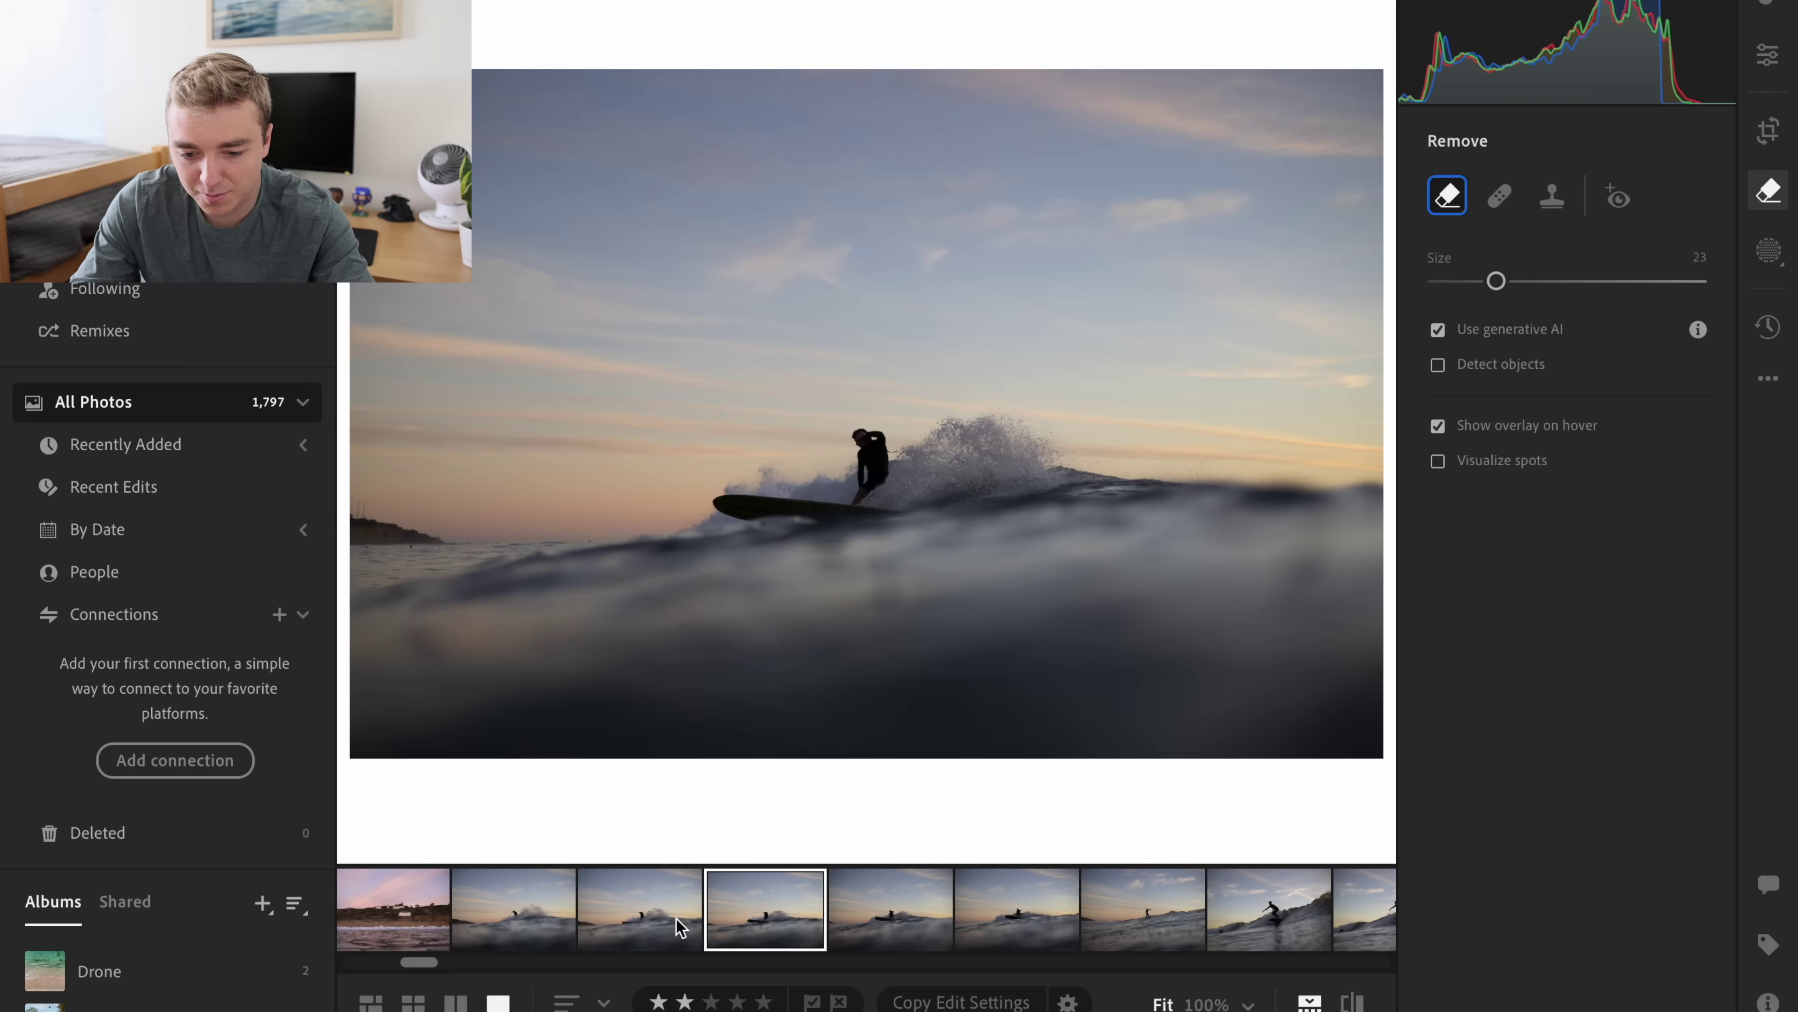
key(Left)
click(997, 907)
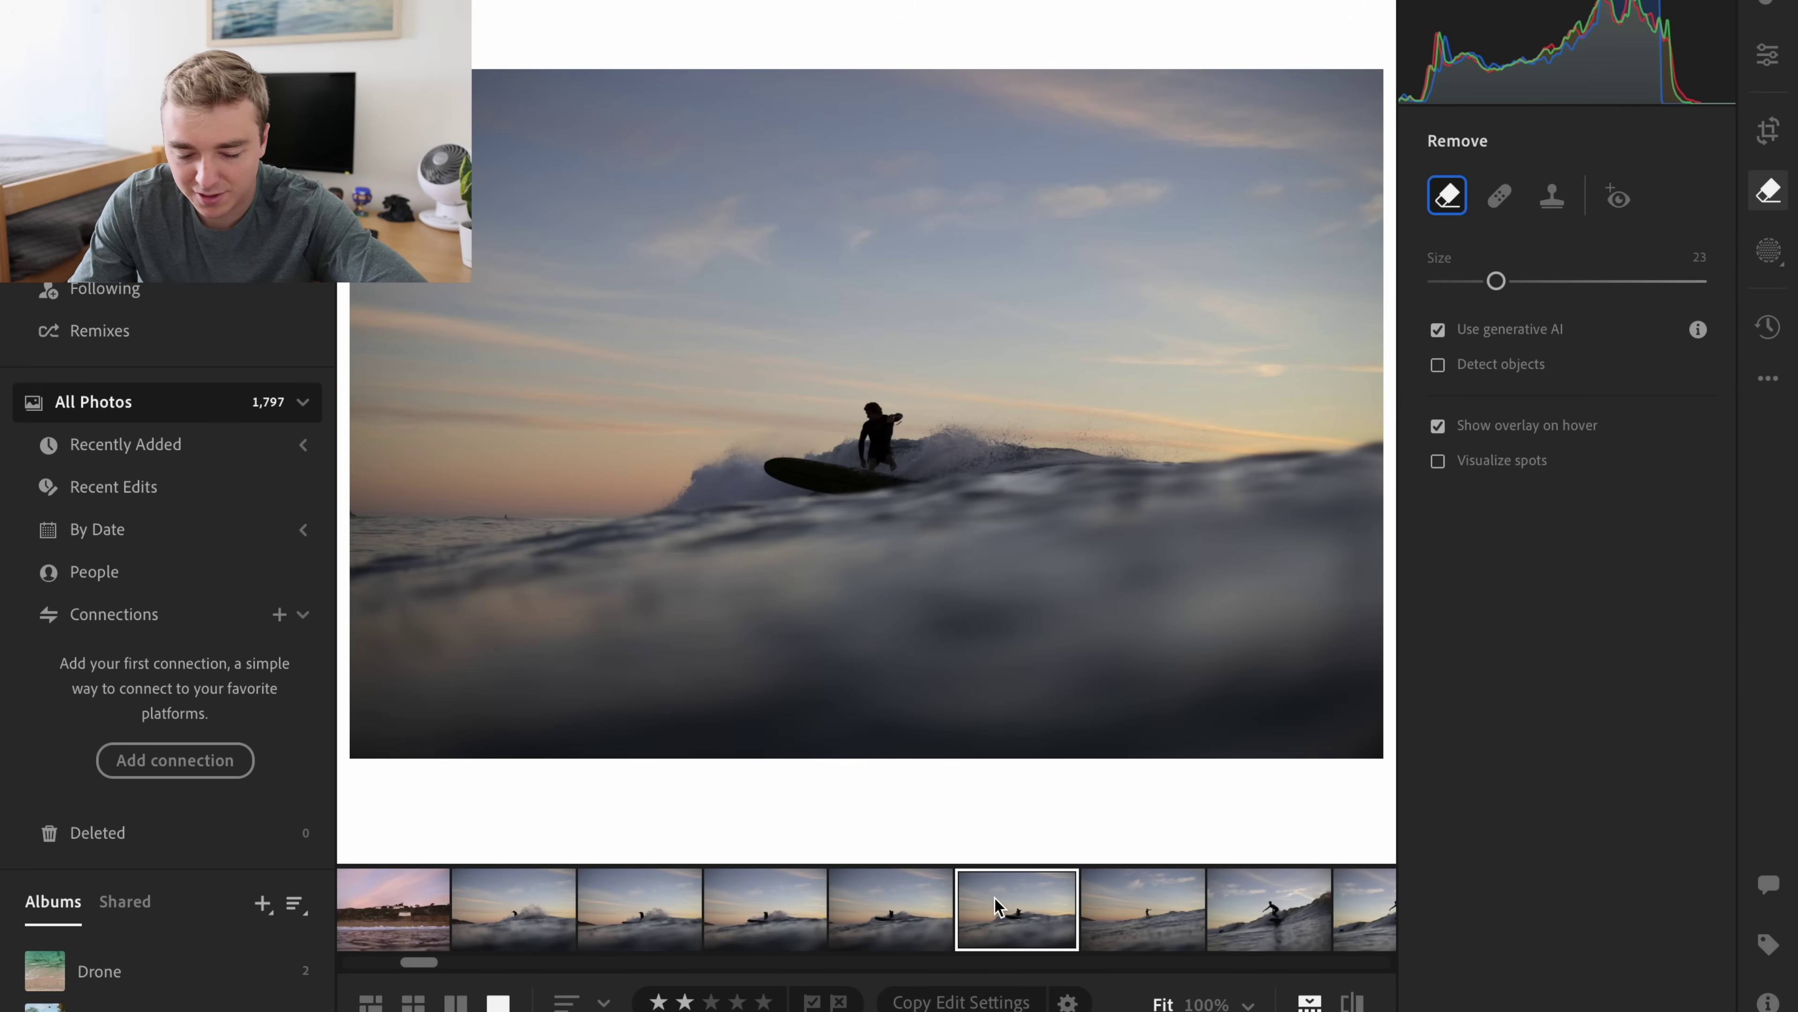
click(890, 894)
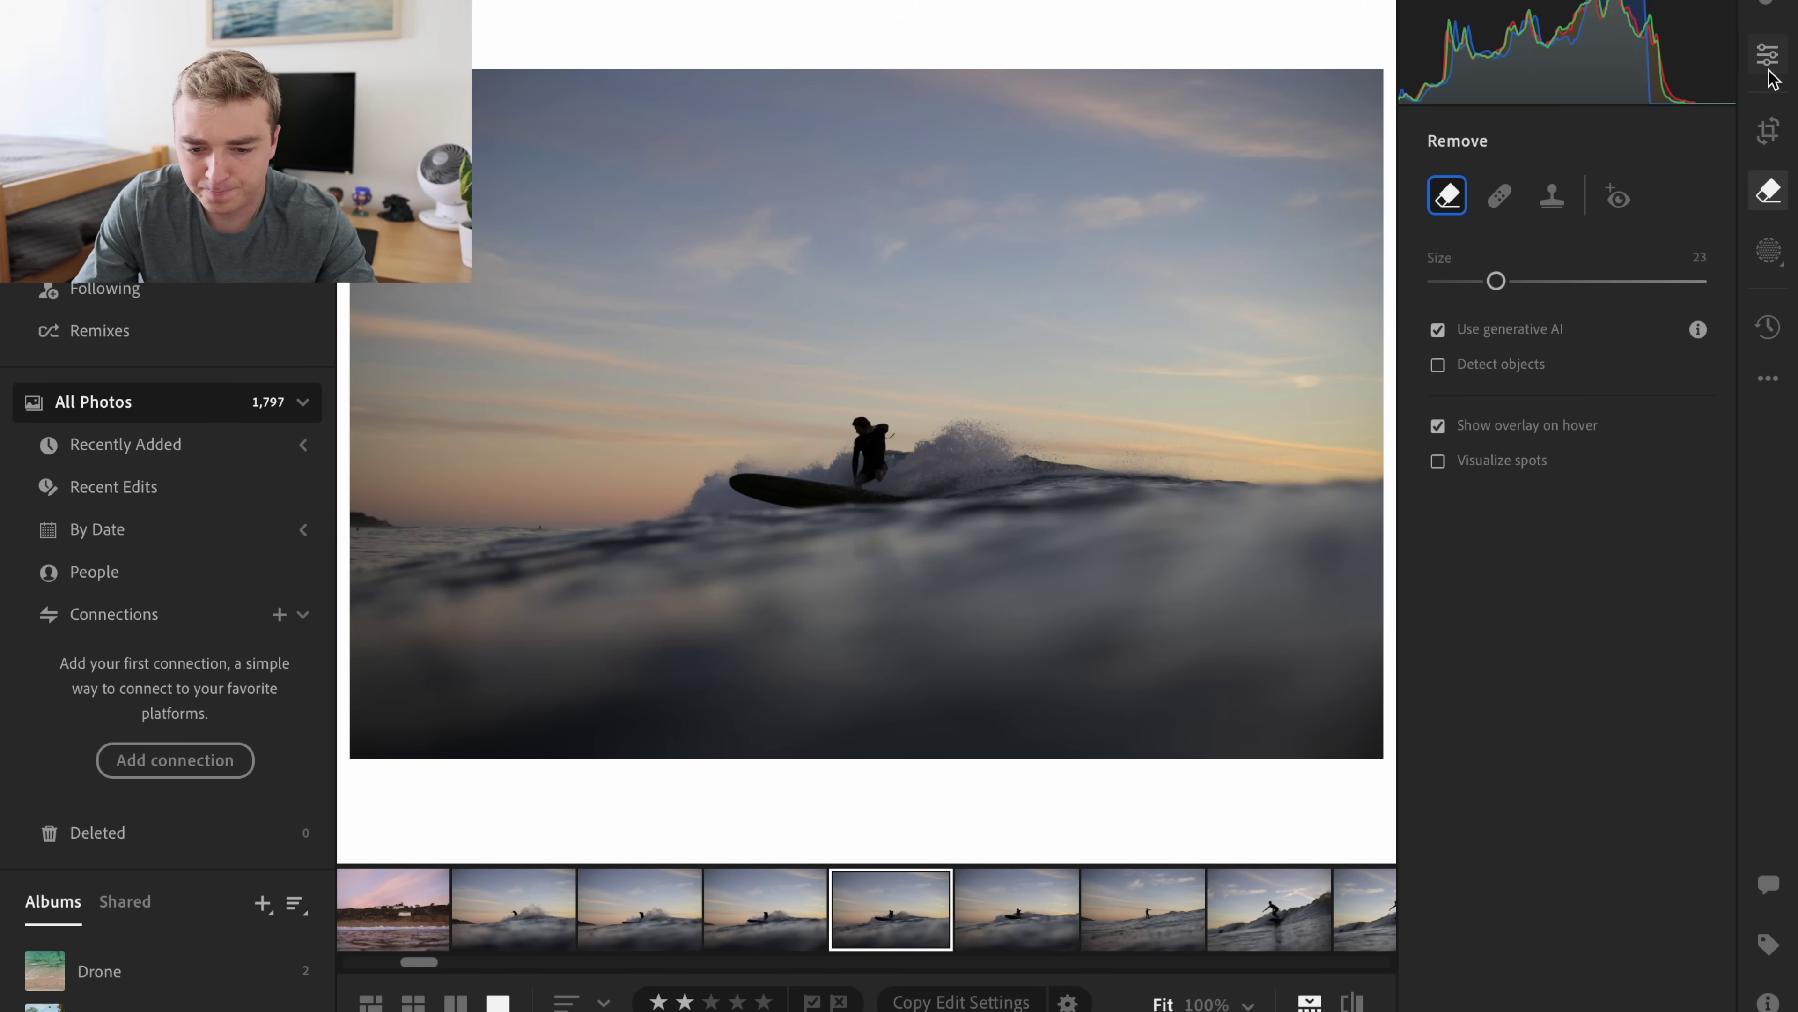
- Crop the sunset longboarder photo tighter around the surfer and reposition the image within the crop
click(1768, 130)
mouse_move(887, 122)
mouse_down()
mouse_move(896, 174)
mouse_move(891, 113)
mouse_up()
drag(863, 265, 881, 319)
key(e)
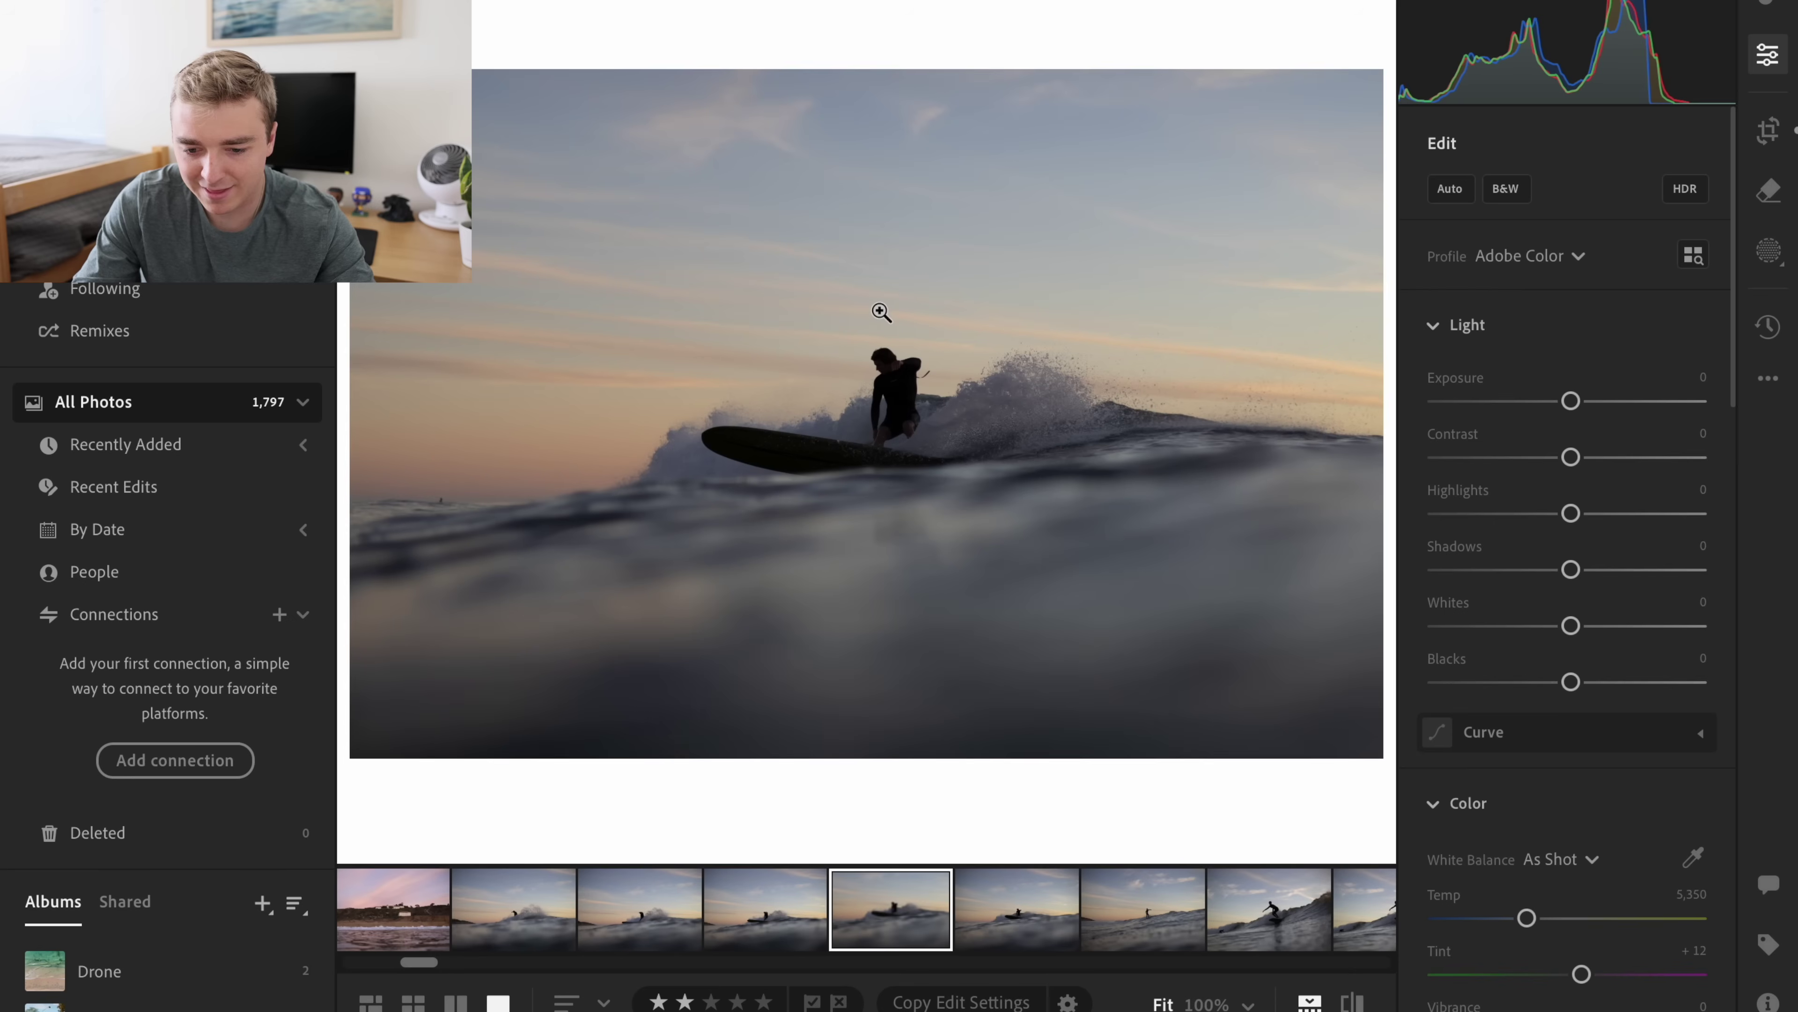
- Try the Deep Tones surf photography preset on the sunset longboarder photo, and apply the Green Glow preset instead
key(shift+p)
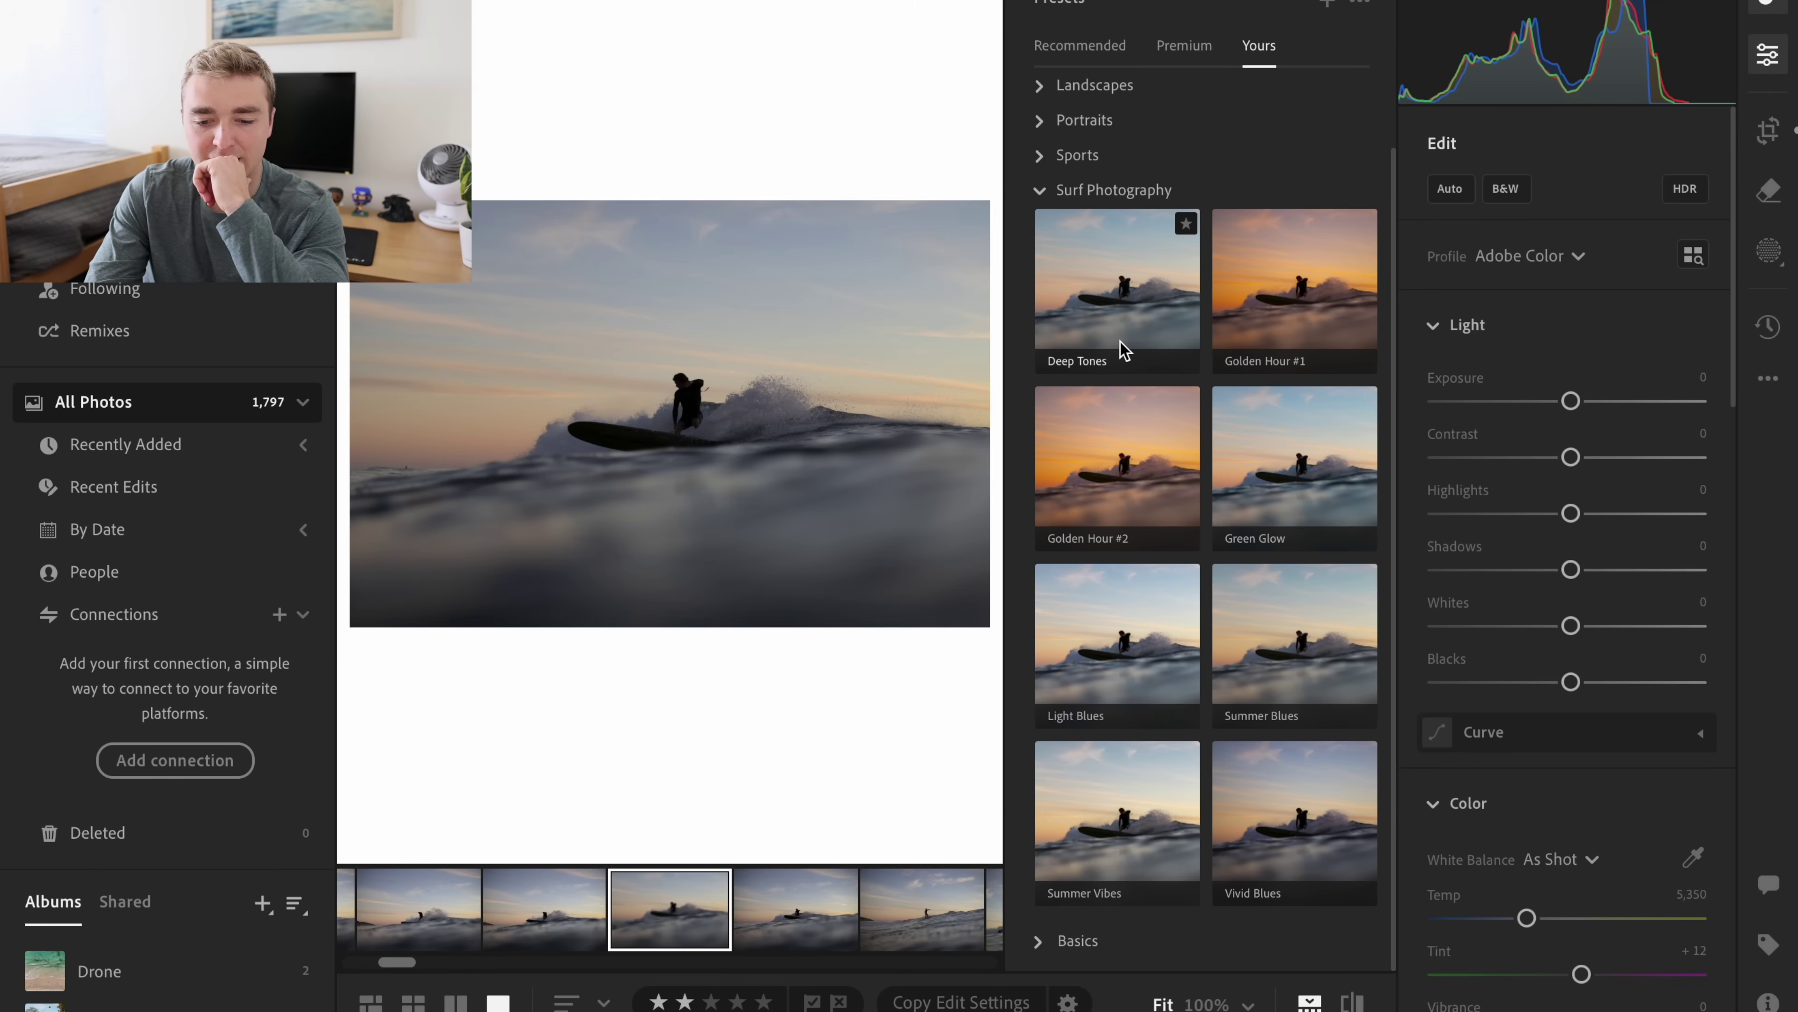
click(1133, 325)
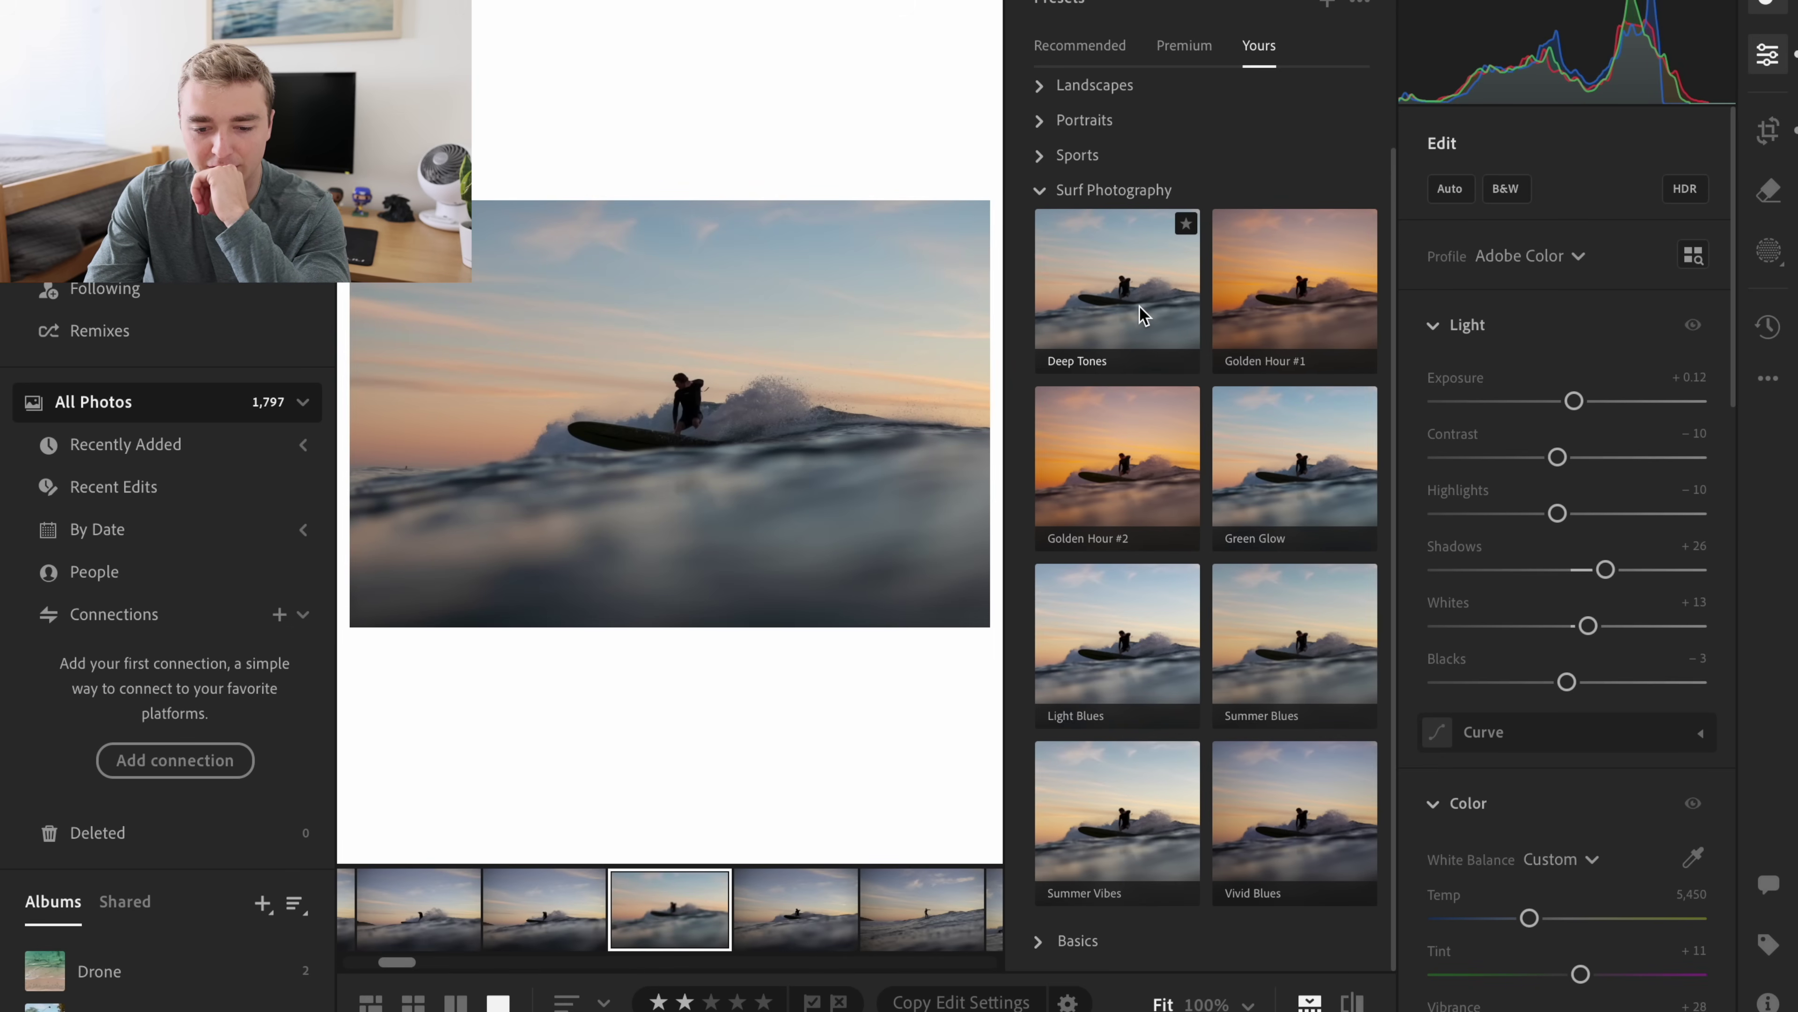
key(ctrl+z)
click(1141, 314)
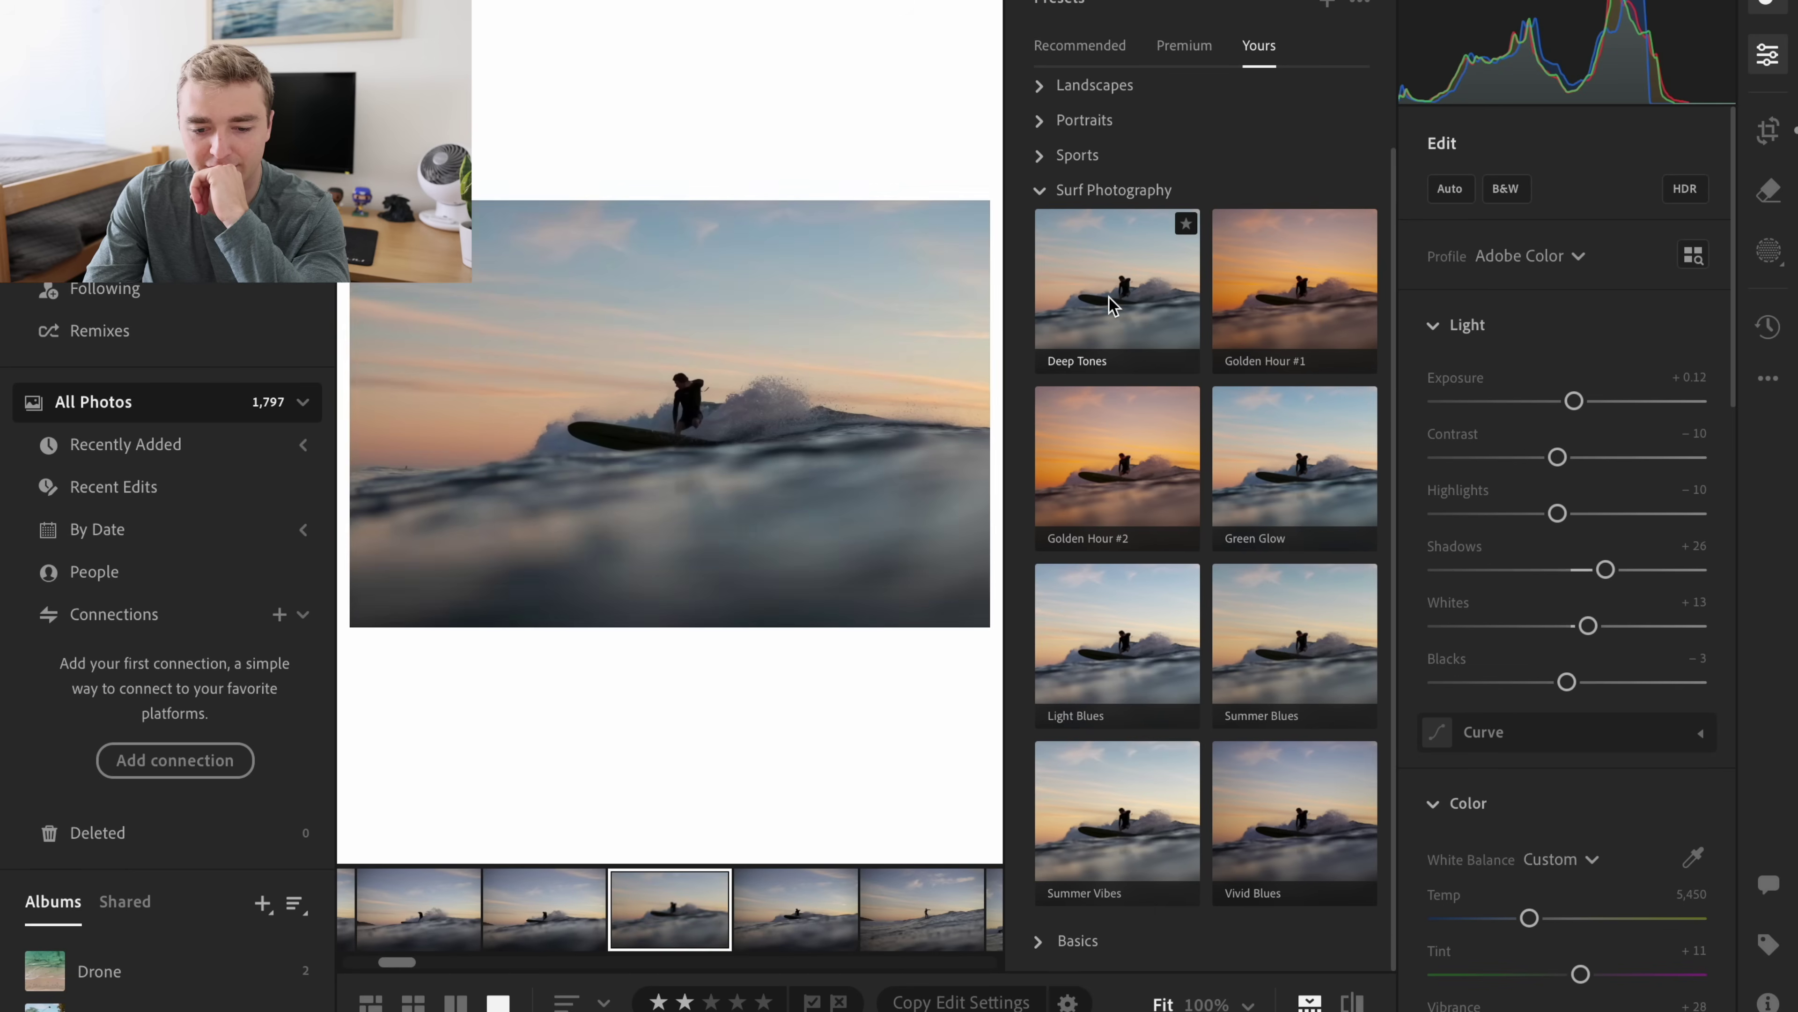
click(1344, 512)
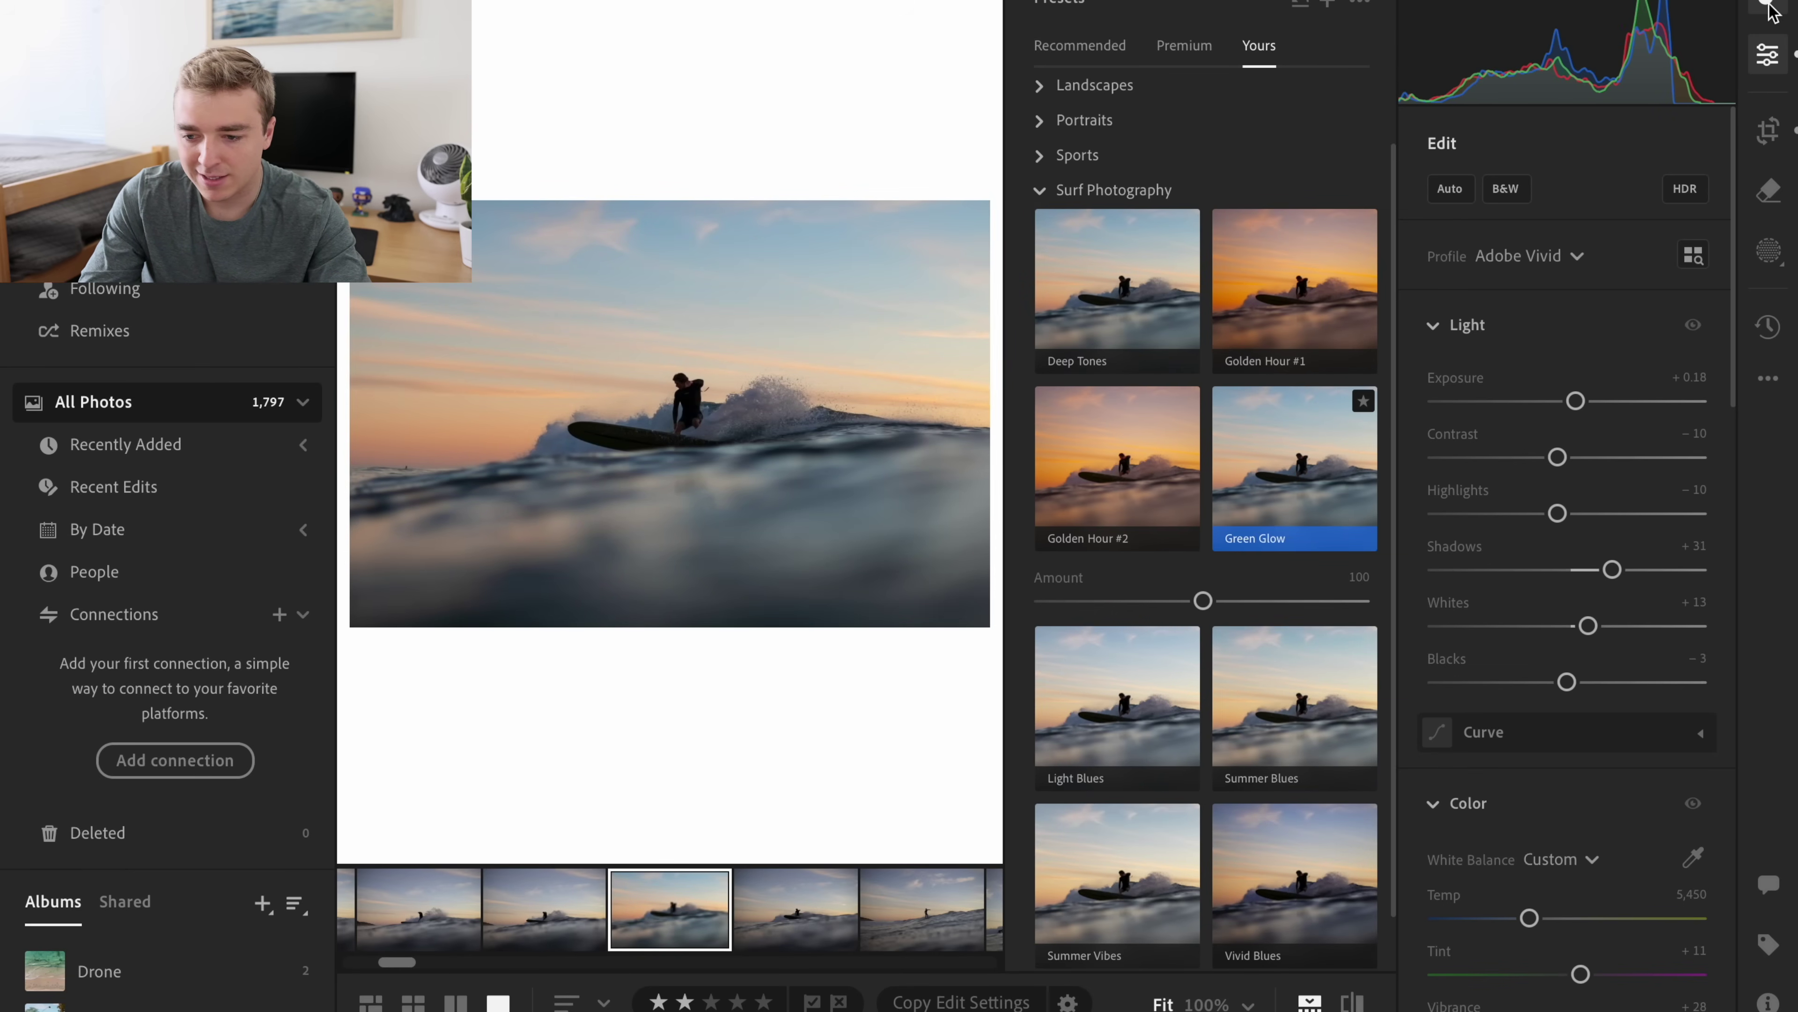
click(1768, 54)
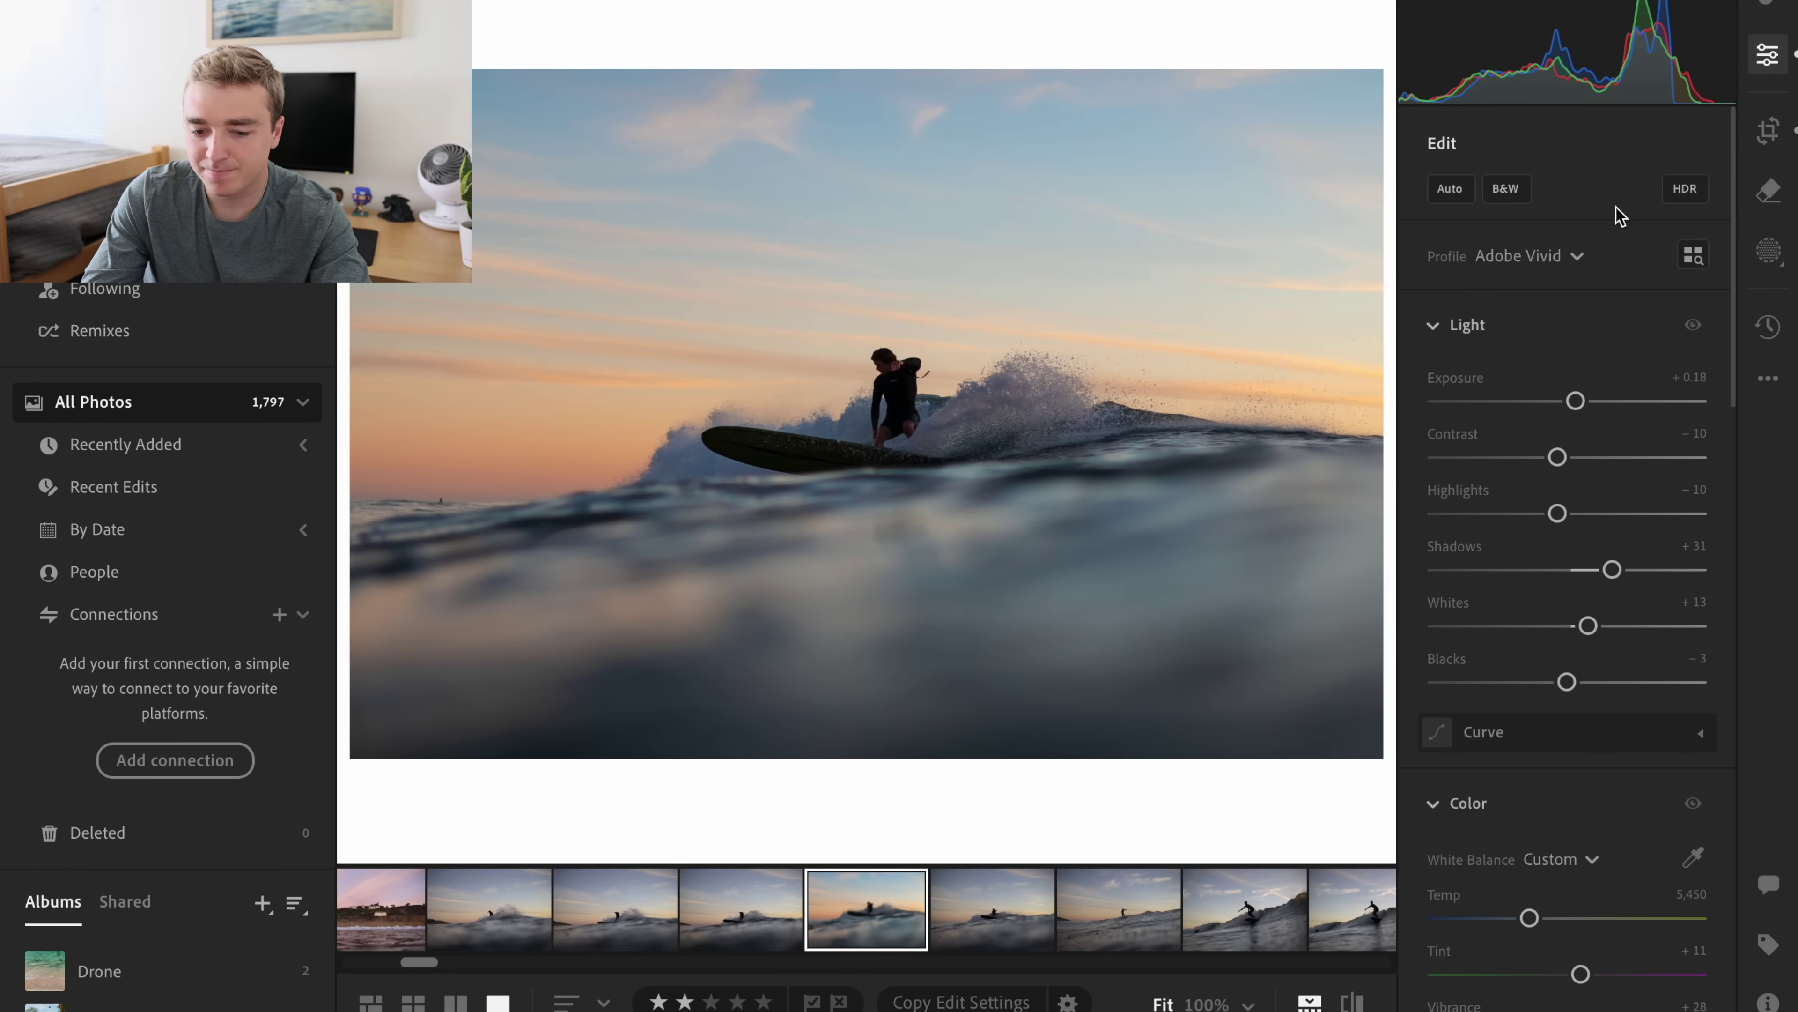
- Raise the photo's Shadows to +72 and compare the edited version with the original
click(1768, 249)
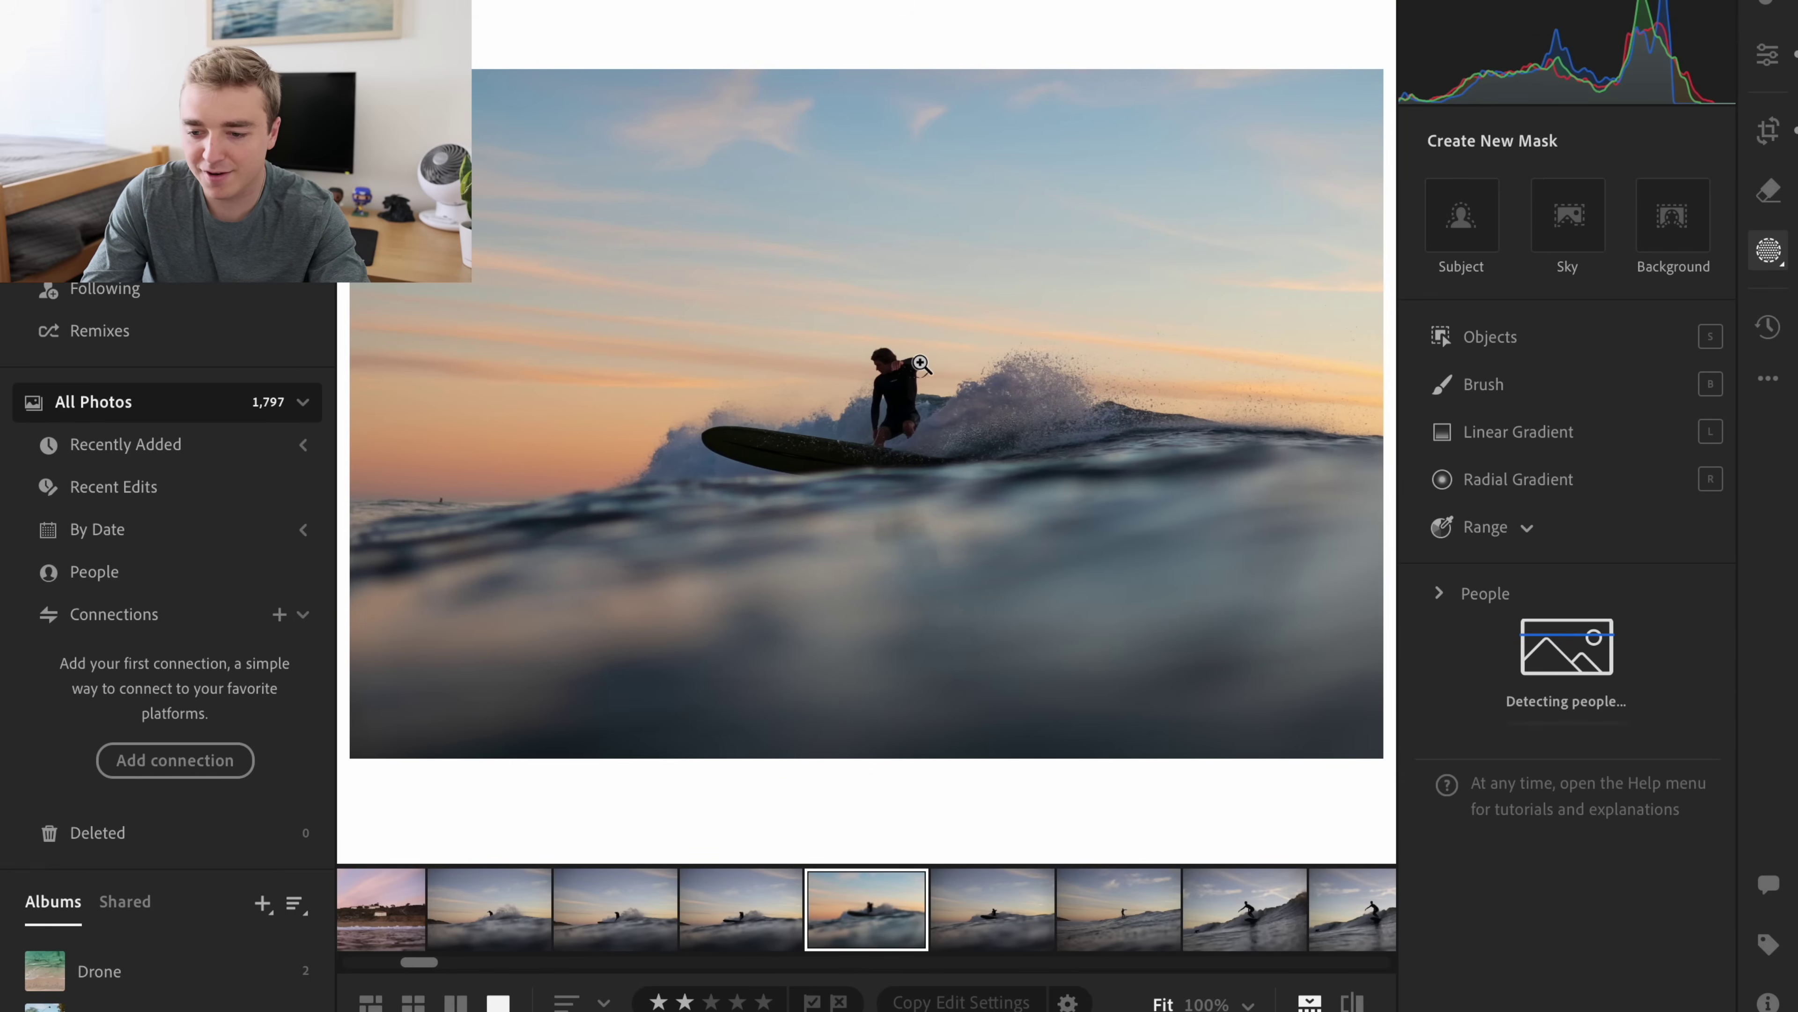
click(1766, 56)
drag(1564, 569, 1671, 574)
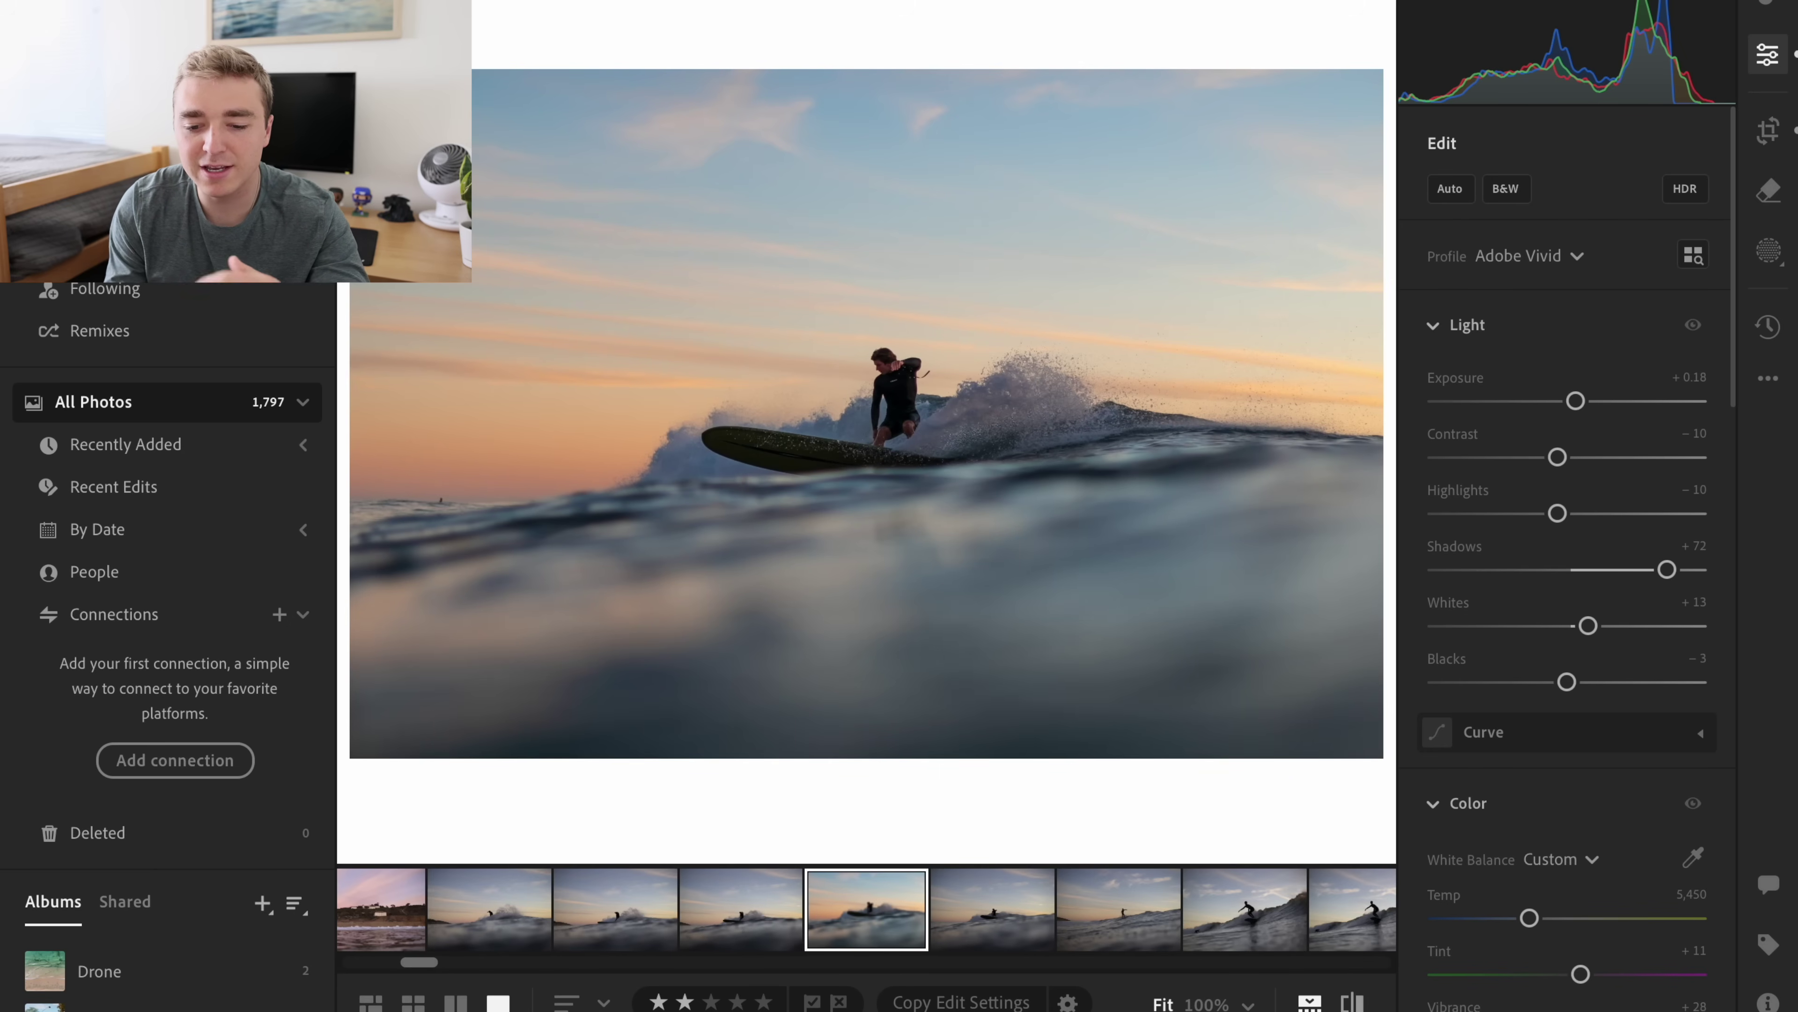
click(1353, 1002)
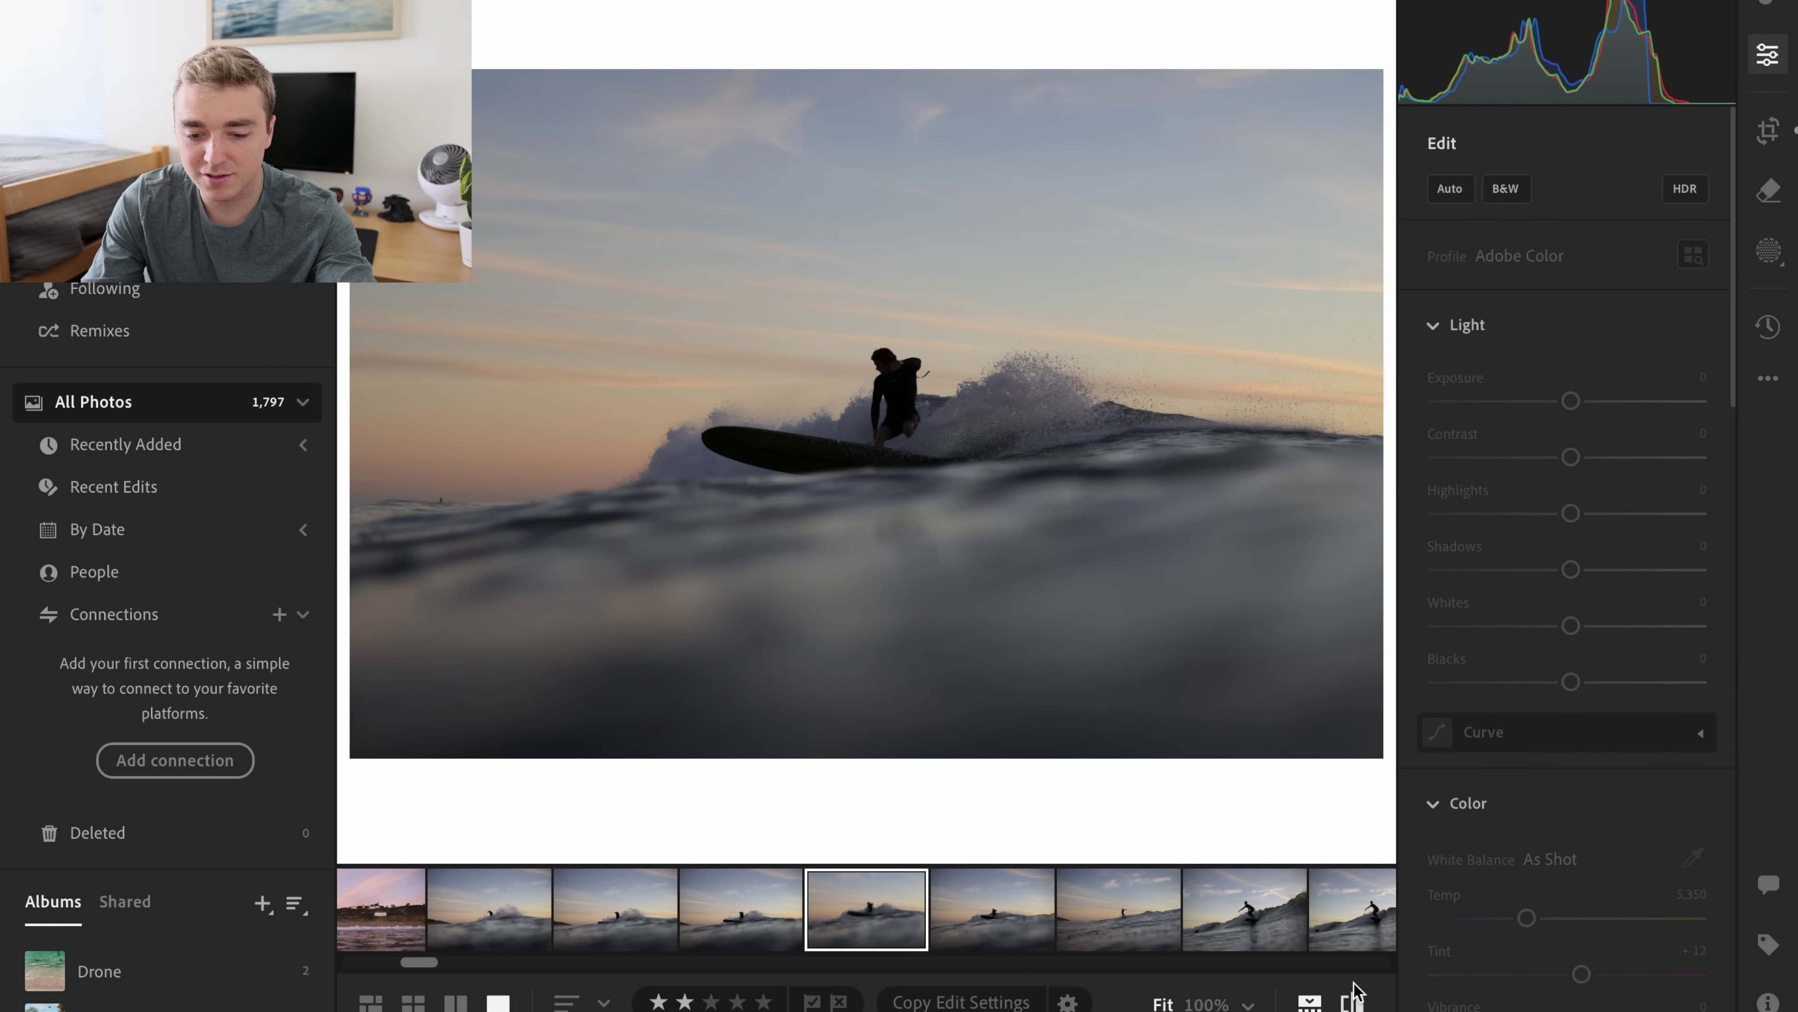
click(1354, 996)
click(1353, 995)
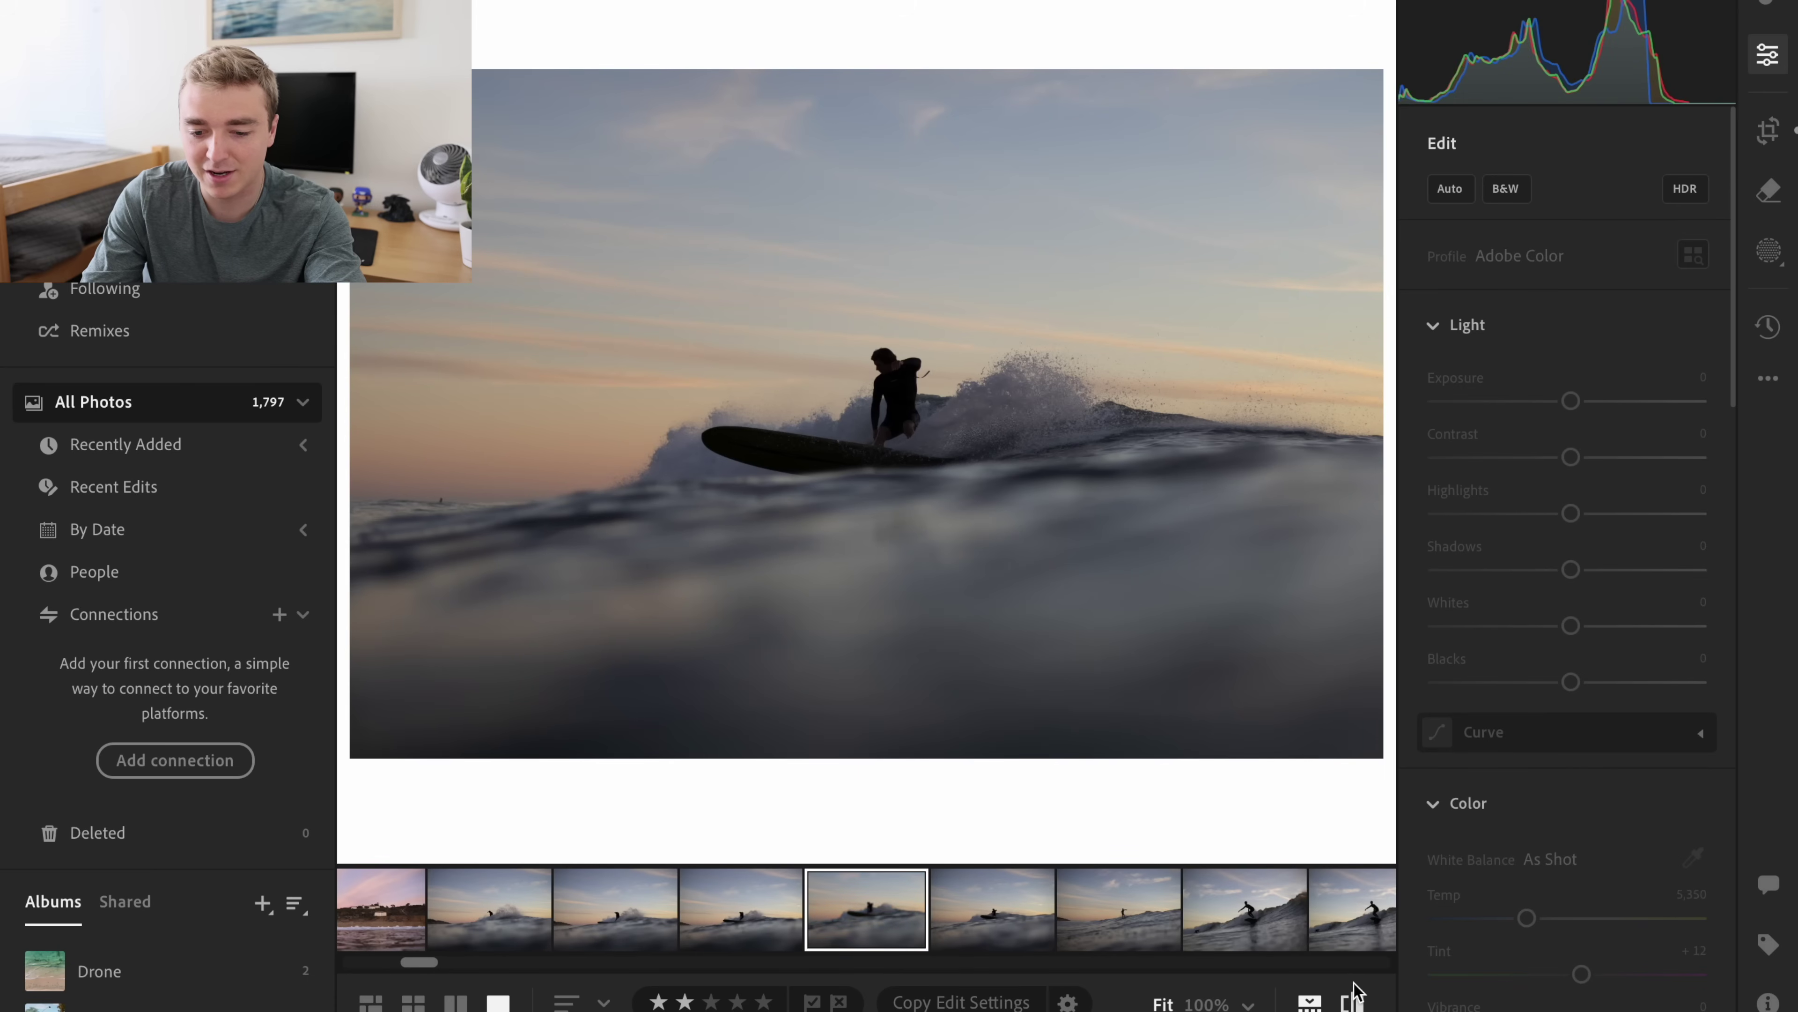
click(1352, 995)
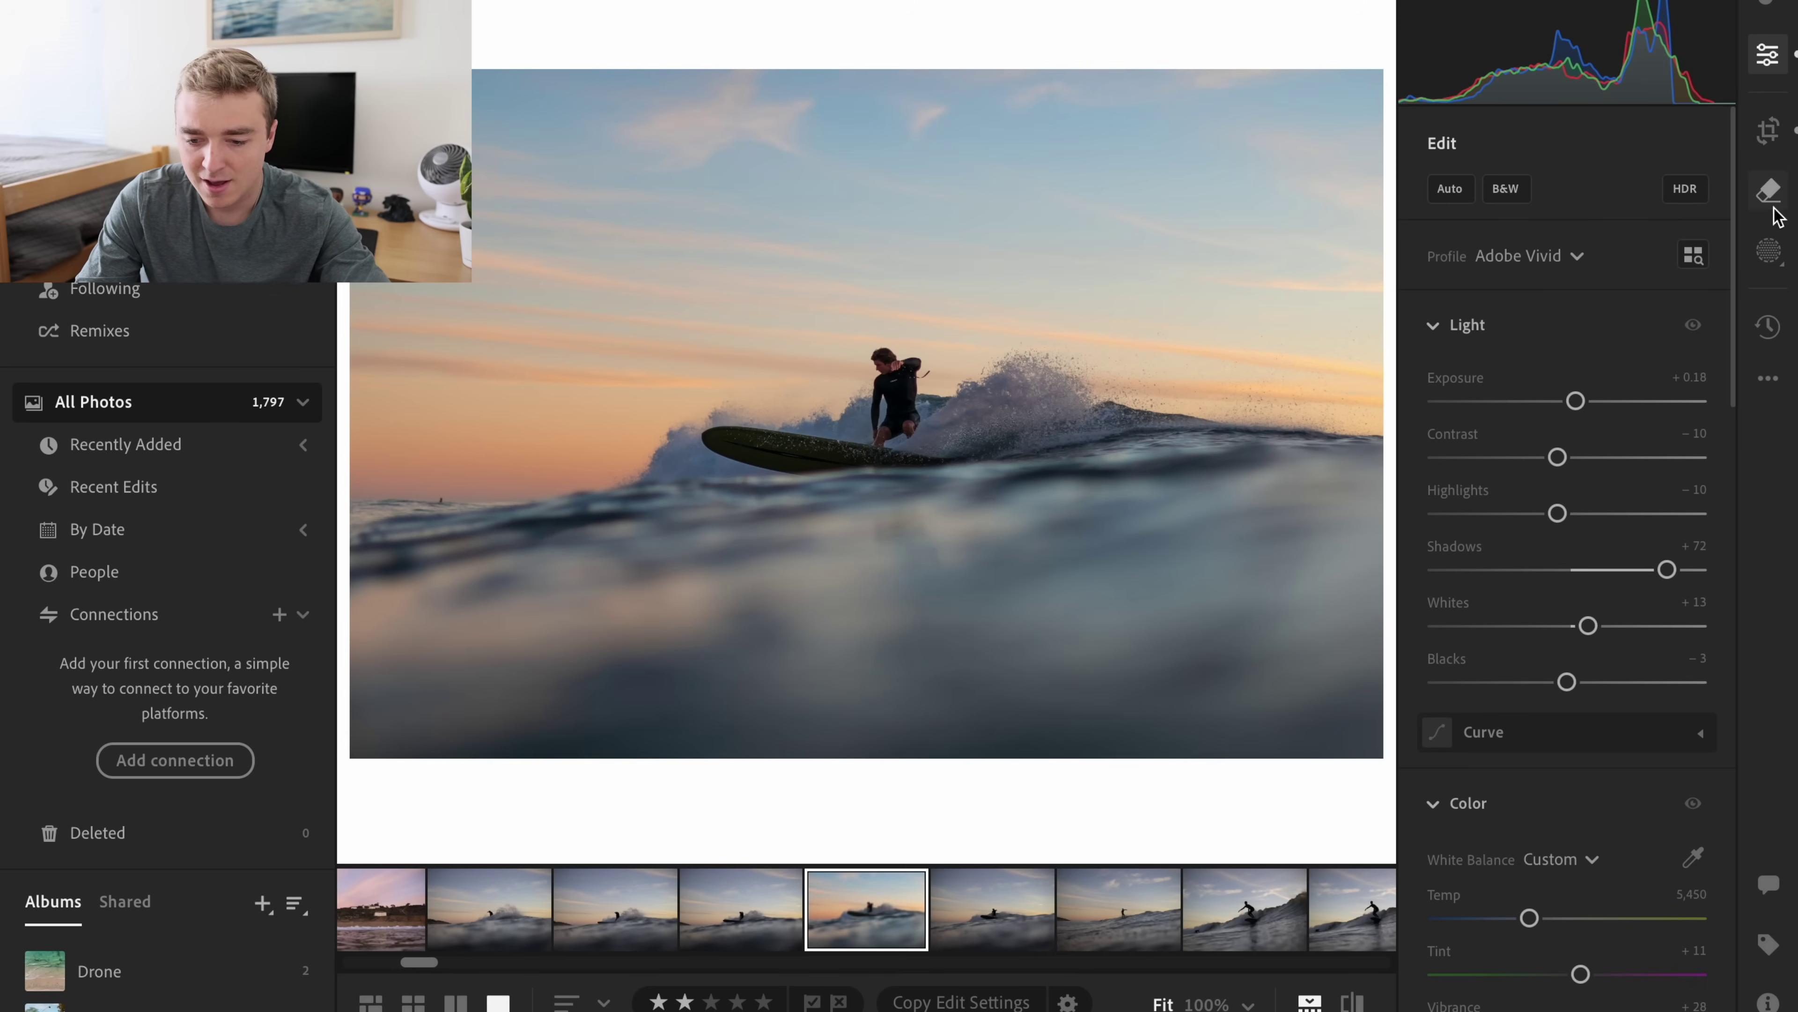
- Create an object mask over the surfboard by brushing along it at brush size 11
click(1767, 250)
click(1487, 338)
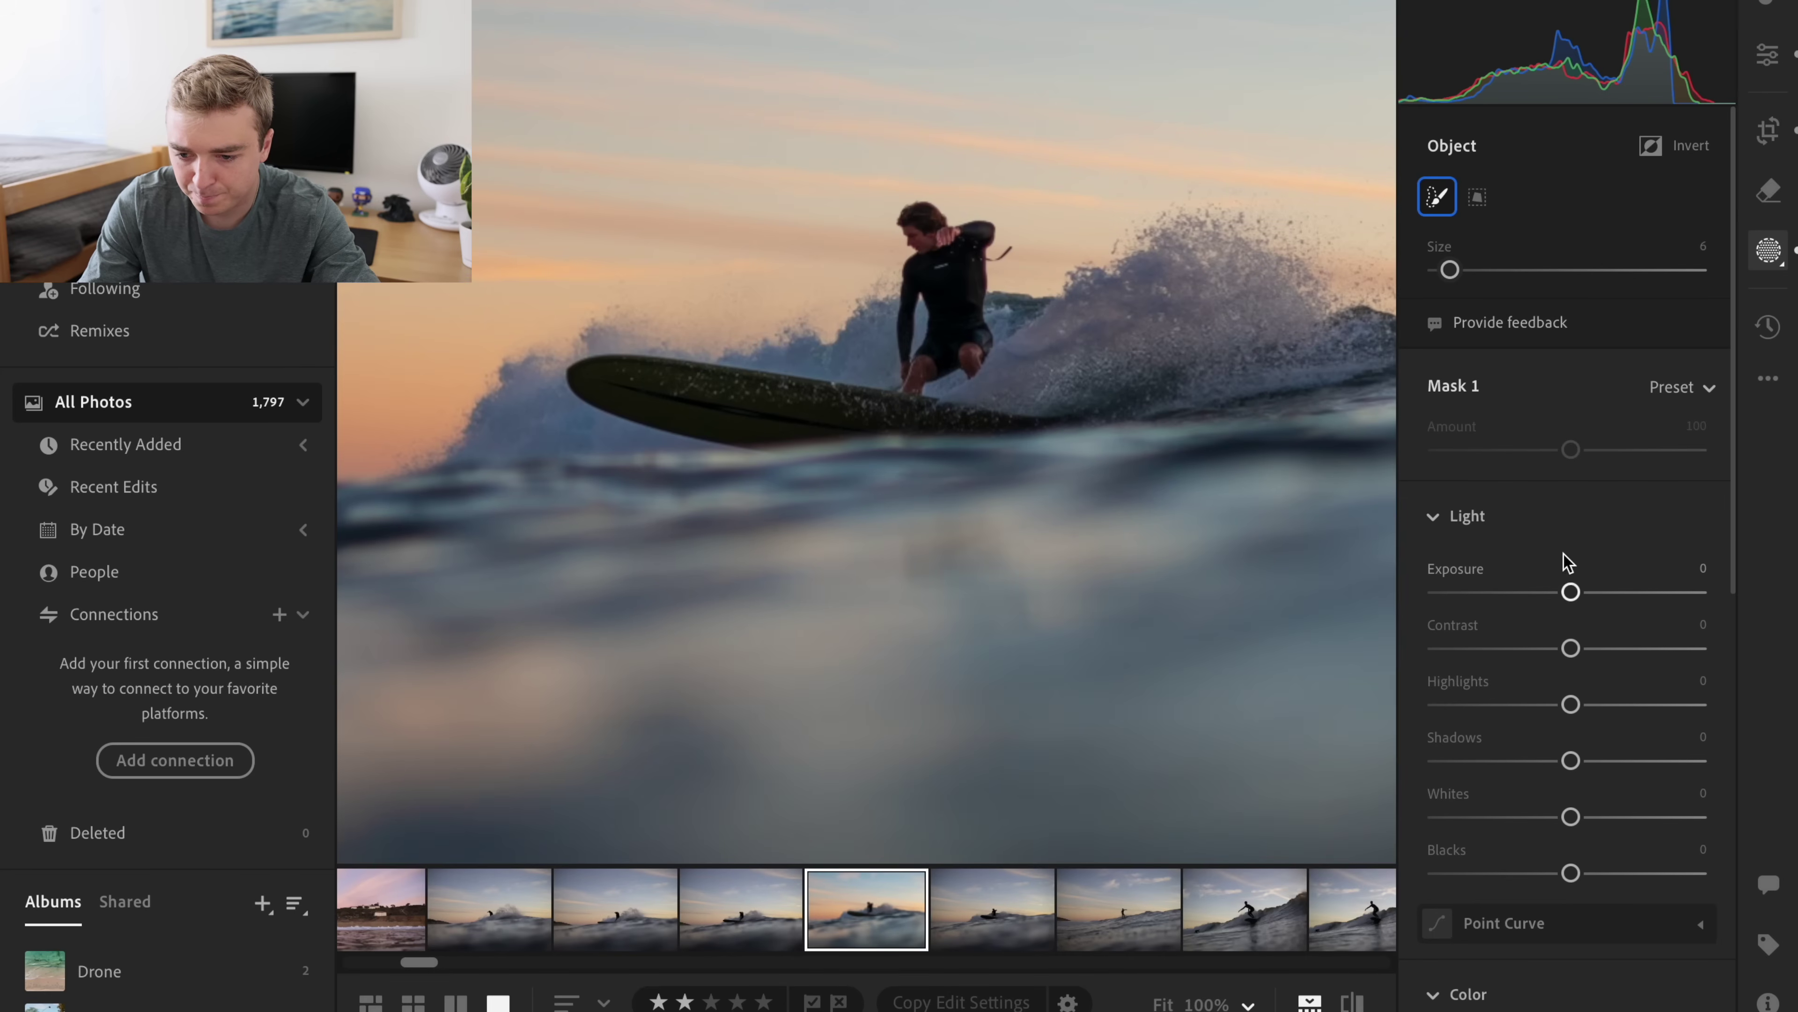
mouse_move(1449, 269)
mouse_down()
mouse_move(1481, 270)
mouse_move(1463, 269)
mouse_up()
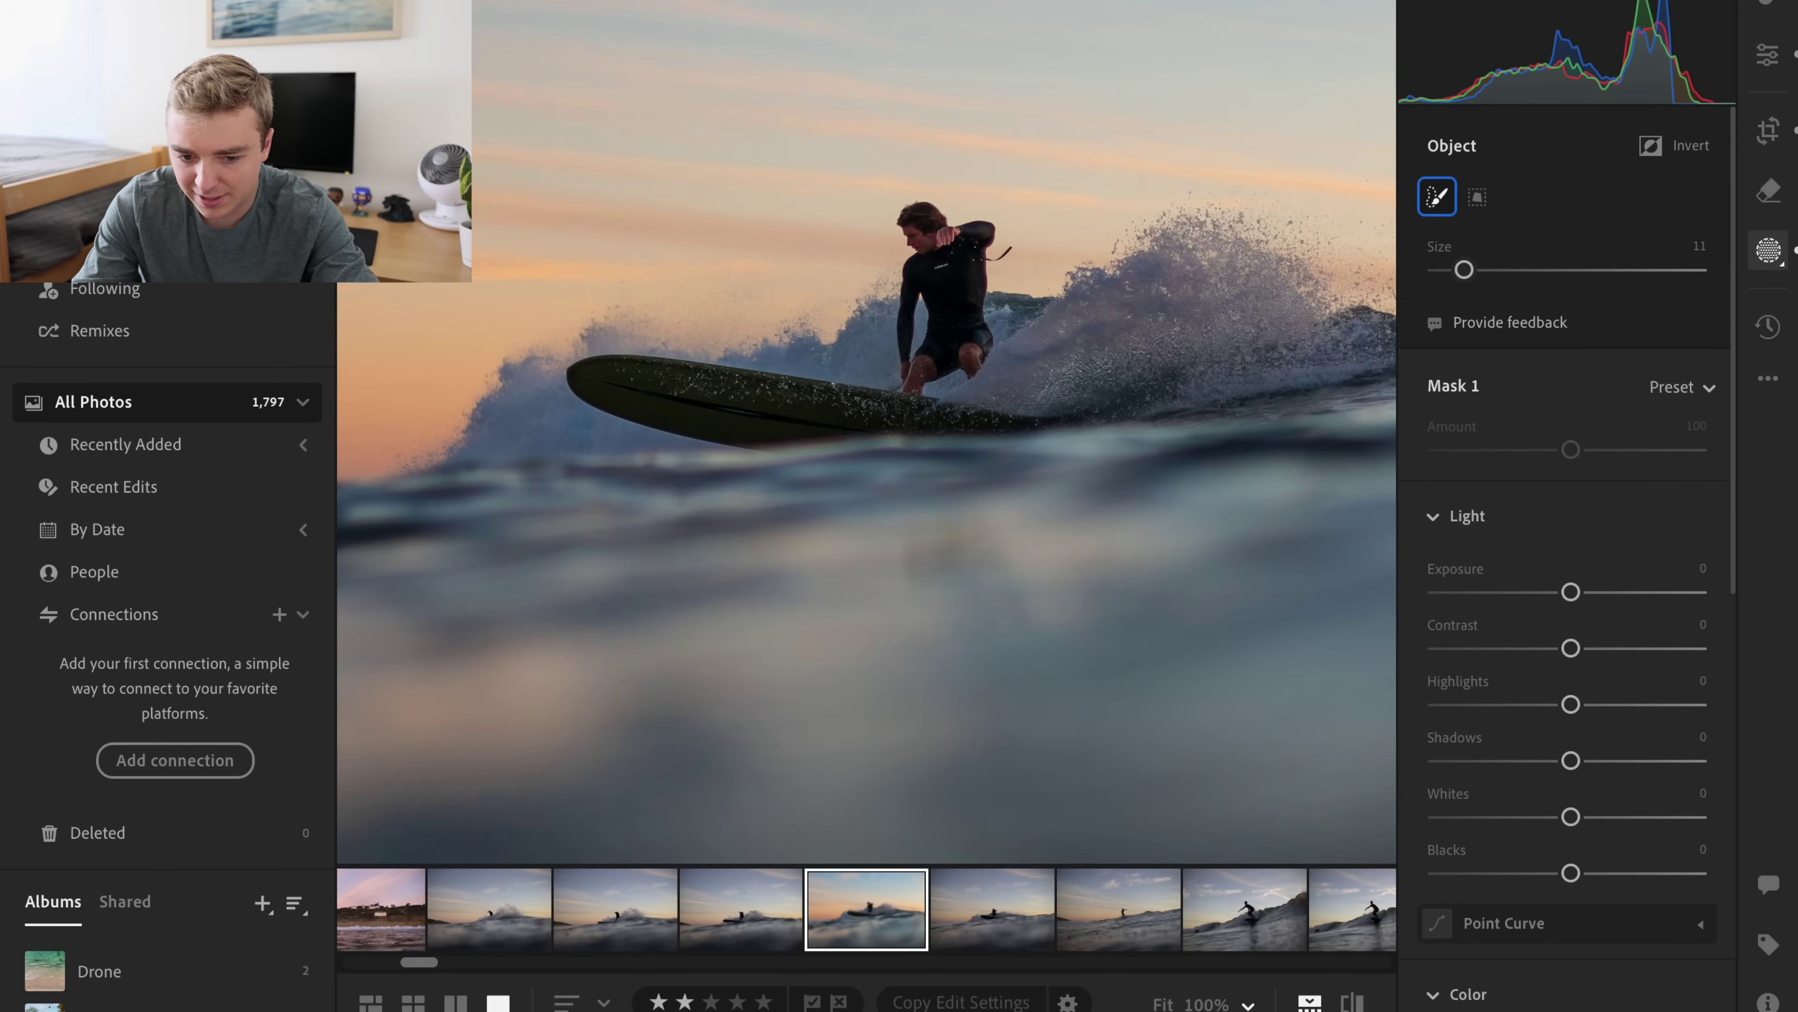
mouse_move(583, 373)
mouse_down()
mouse_move(823, 426)
mouse_move(1059, 414)
mouse_move(638, 385)
mouse_move(988, 394)
mouse_move(1052, 422)
mouse_up()
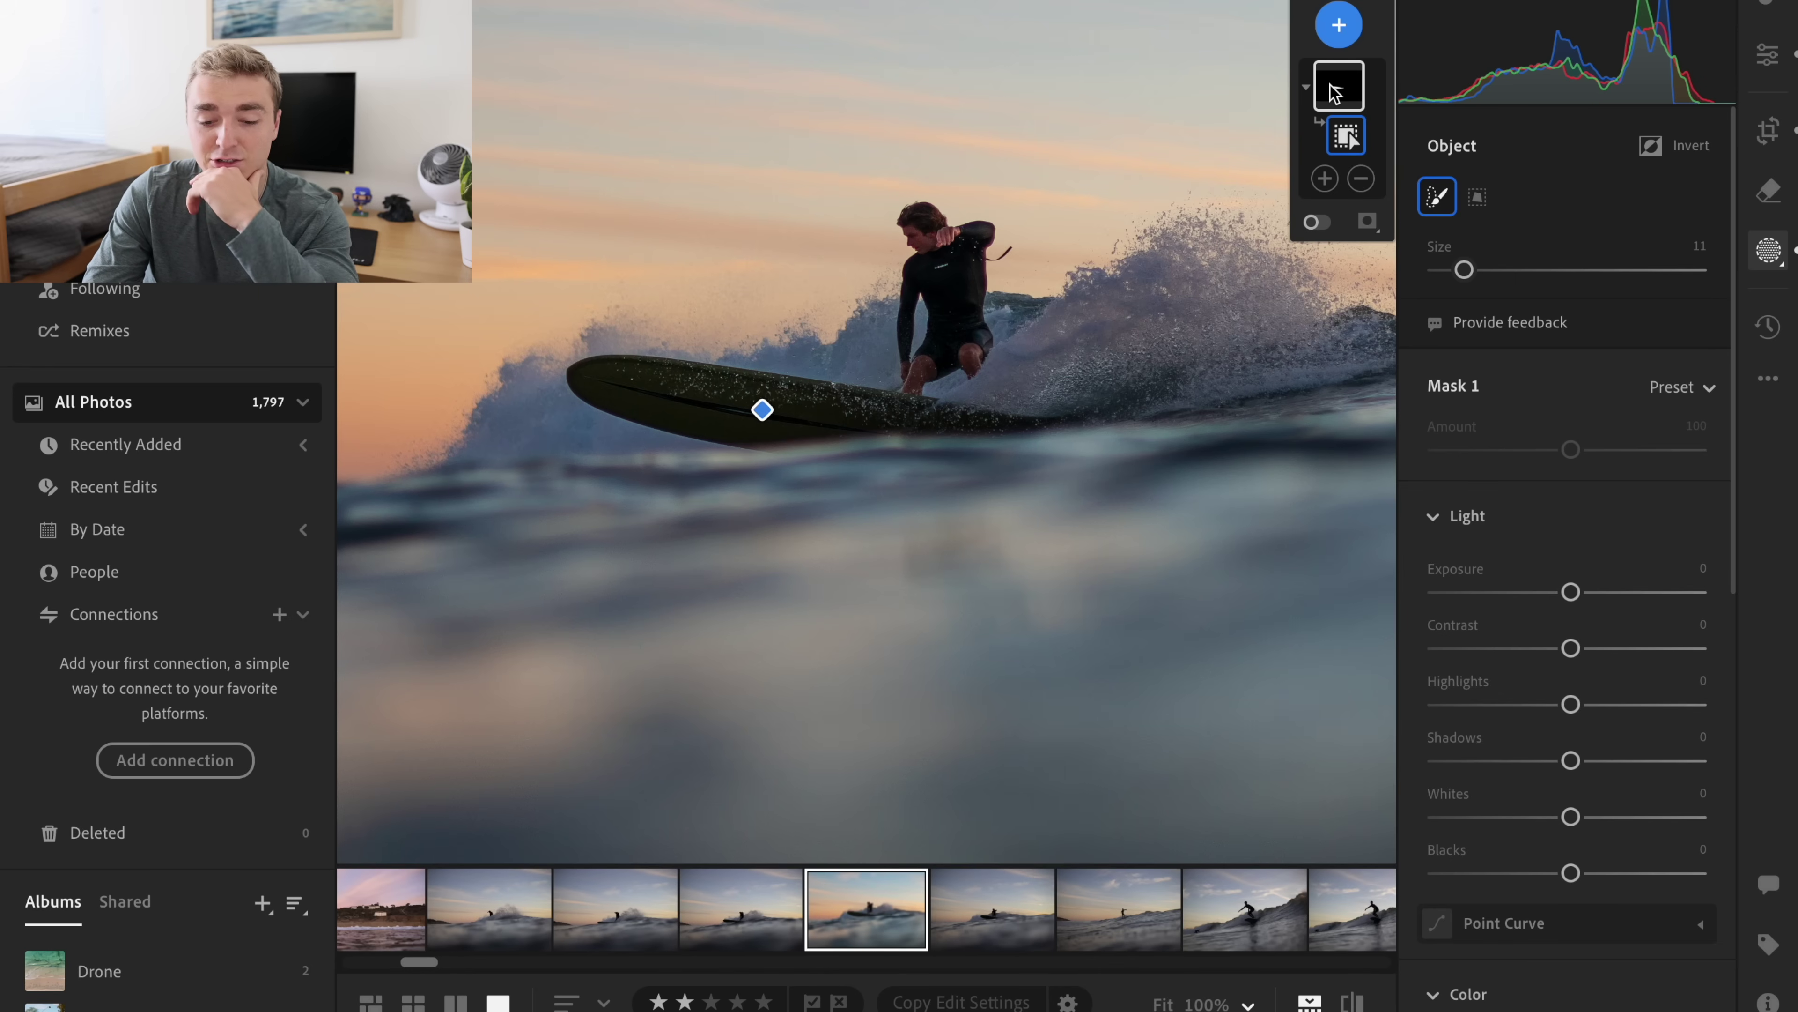
mouse_move(1338, 85)
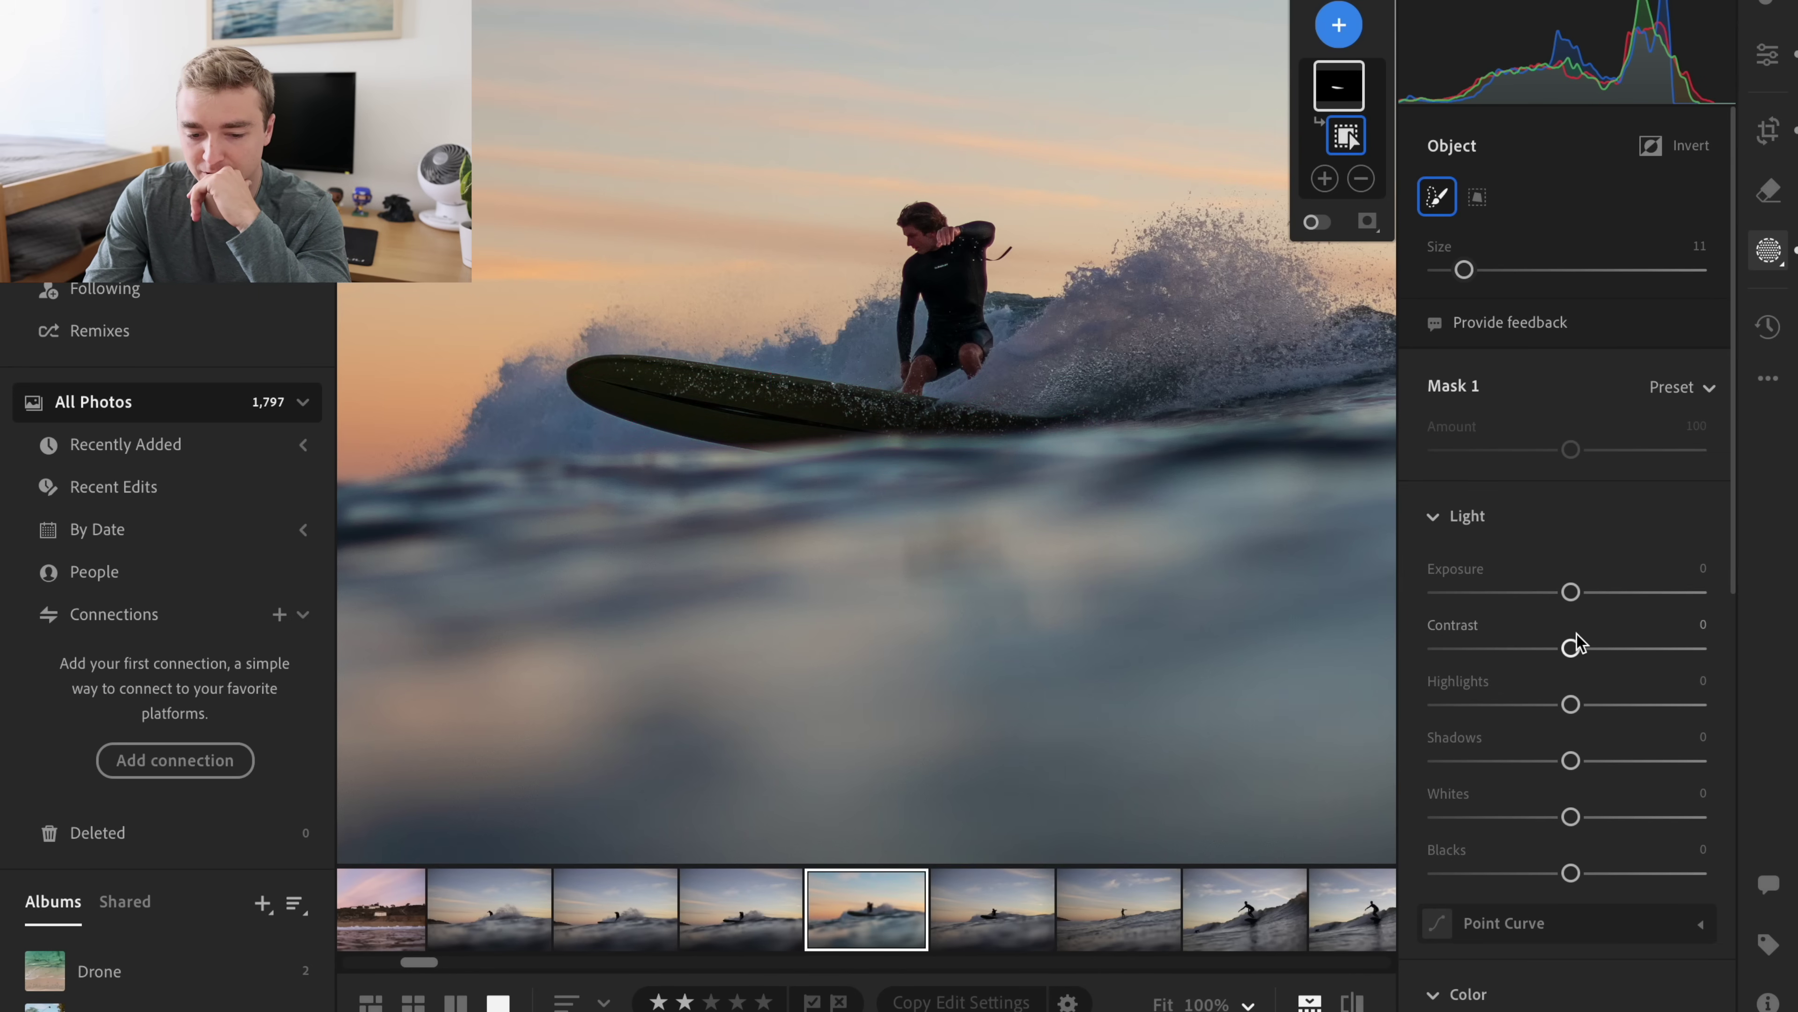
- Set the surfboard mask's Shadows to +26 and Exposure to +0.28, and slightly raise its Saturation
drag(1573, 761, 1620, 764)
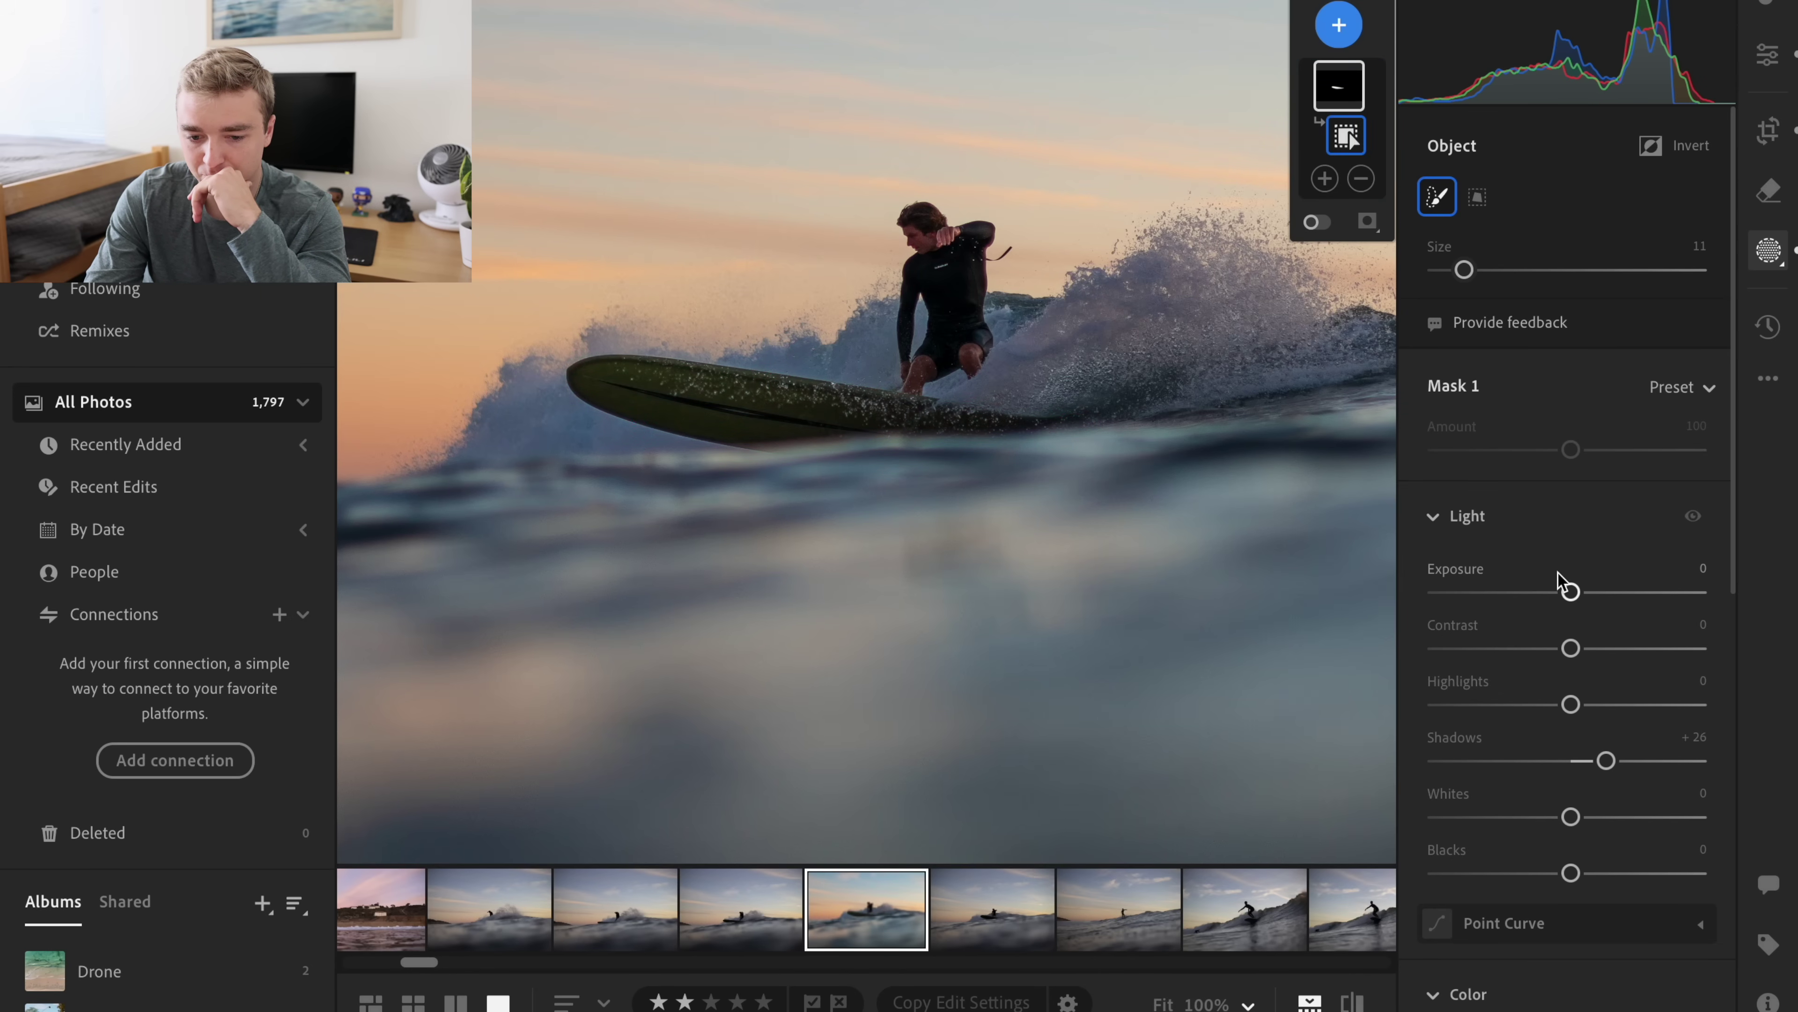
drag(1571, 591, 1627, 614)
scroll(1573, 688, down, 5)
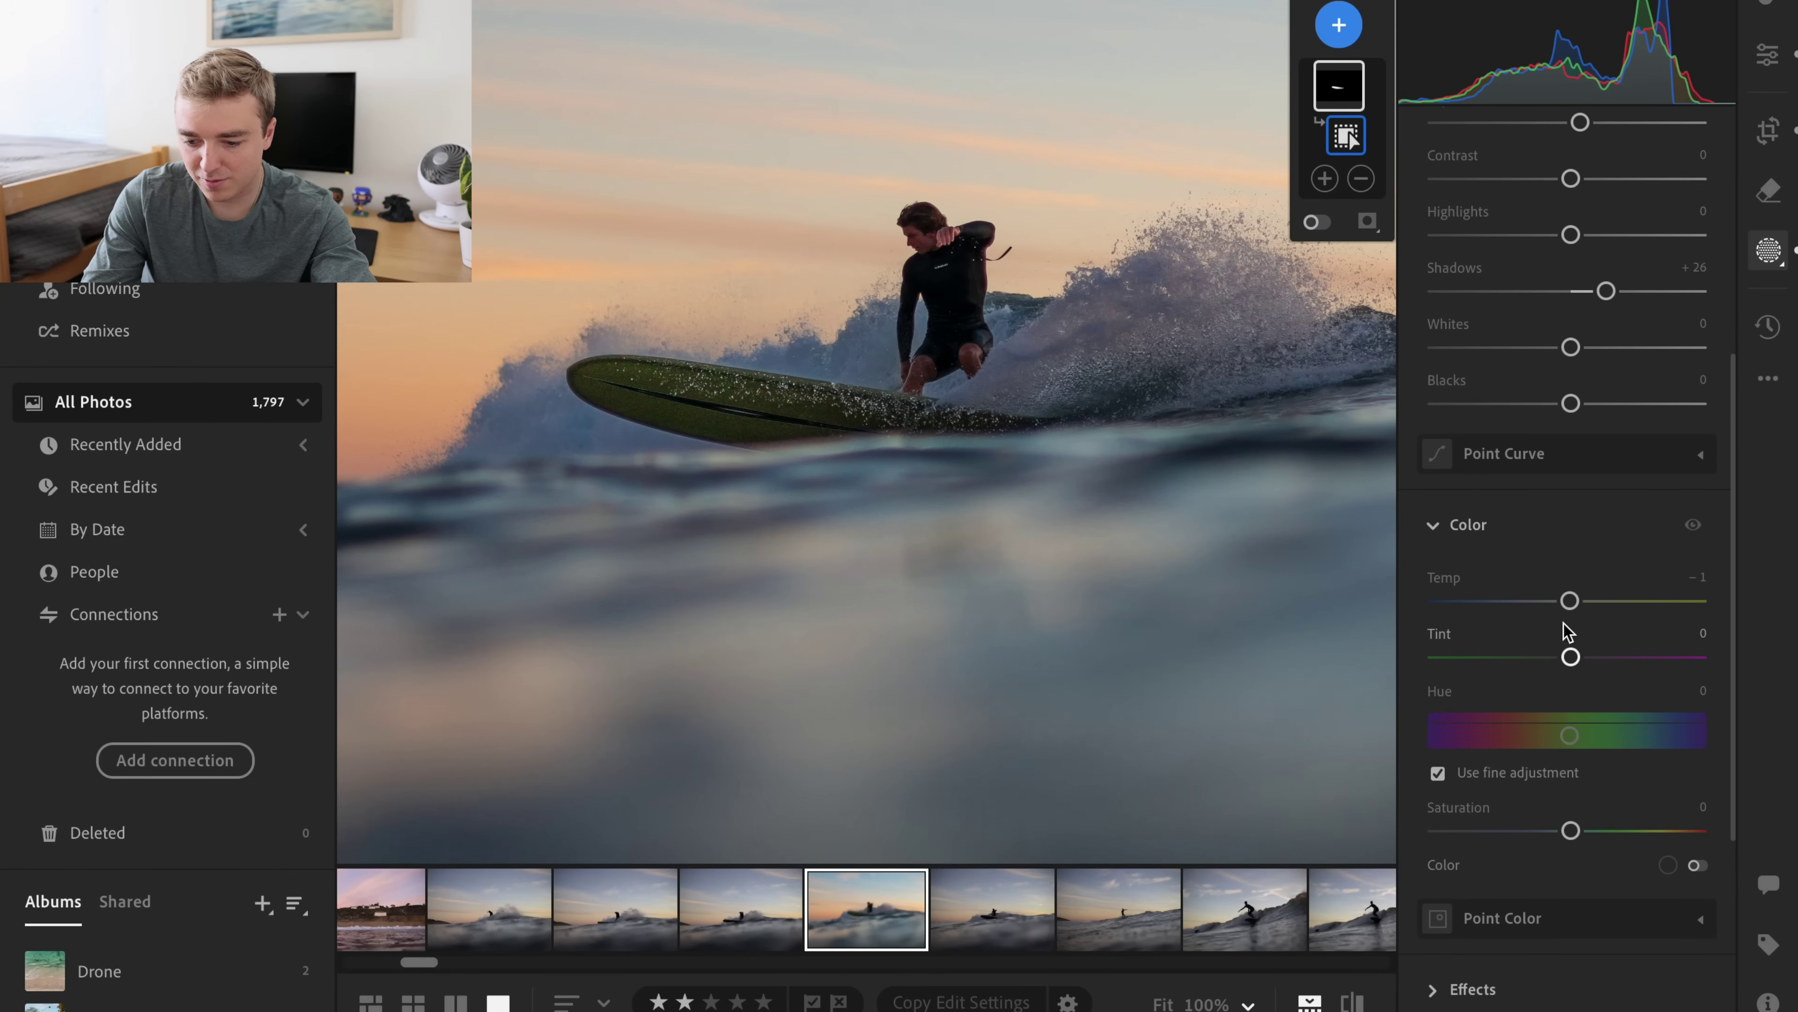
drag(1570, 830, 1598, 833)
key(e)
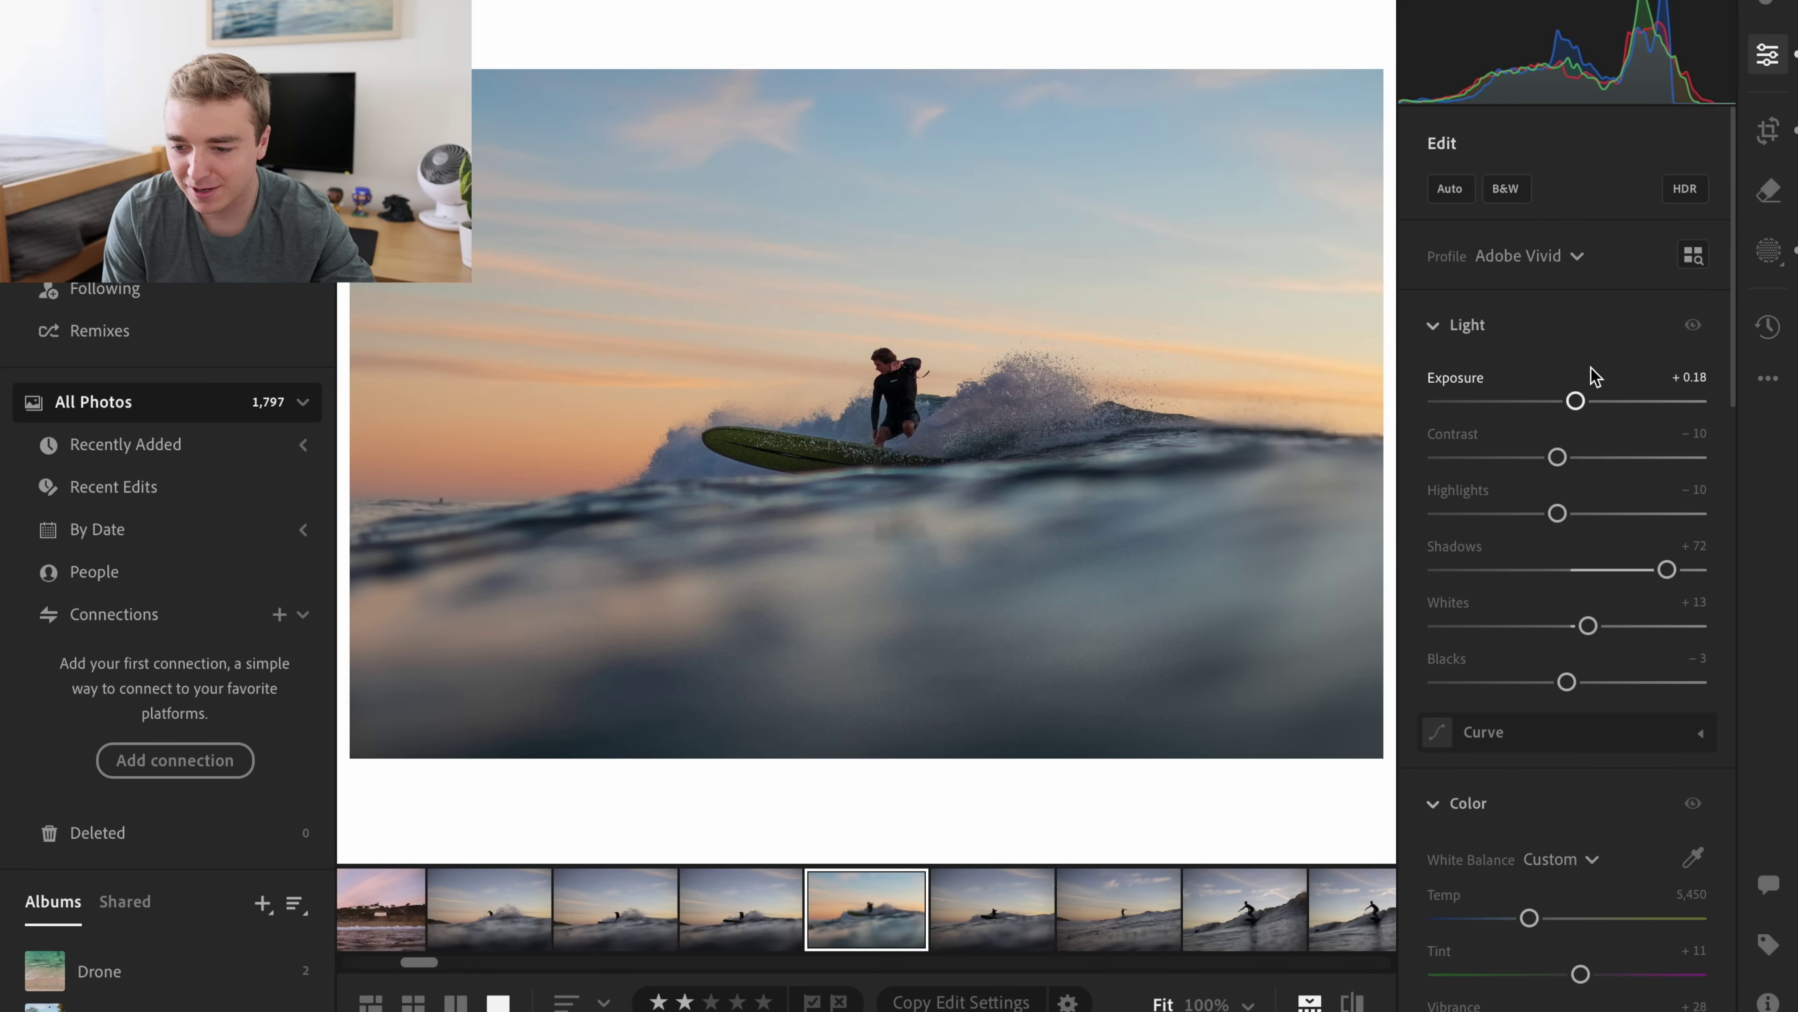
- Reduce the surfboard mask's Exposure to +0.08 and its Shadows to +8
key(m)
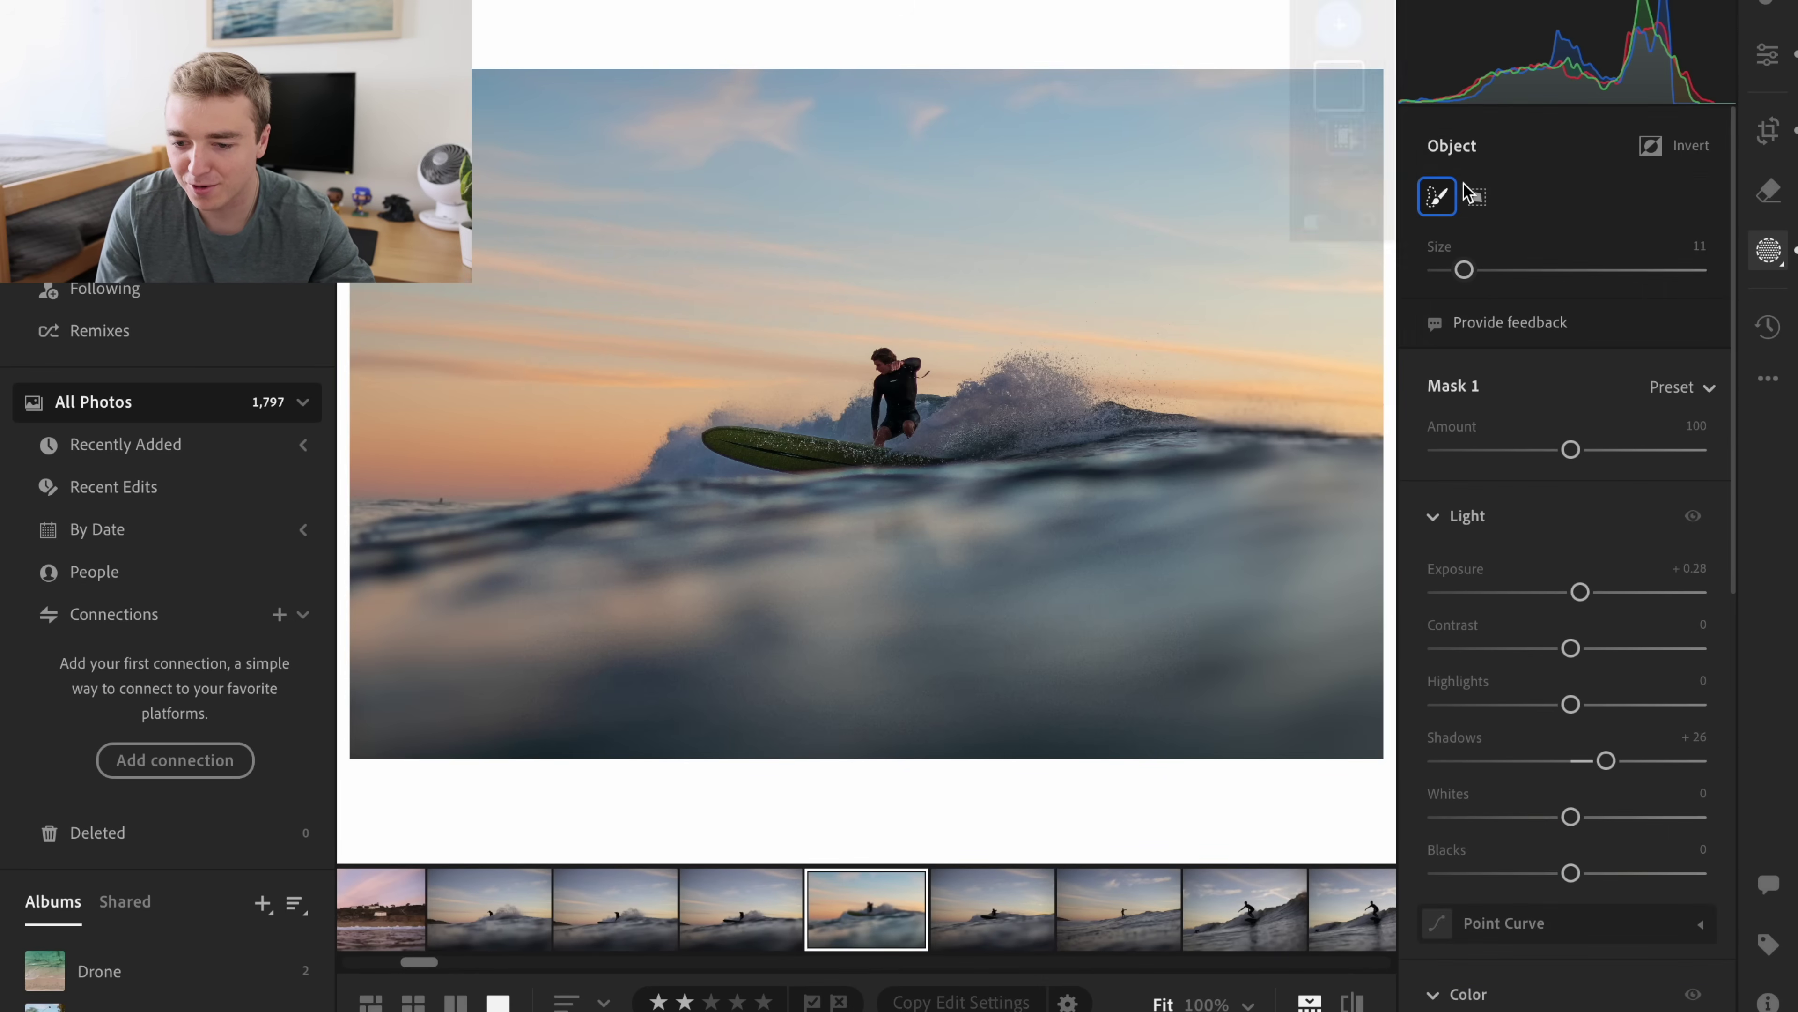
click(1339, 87)
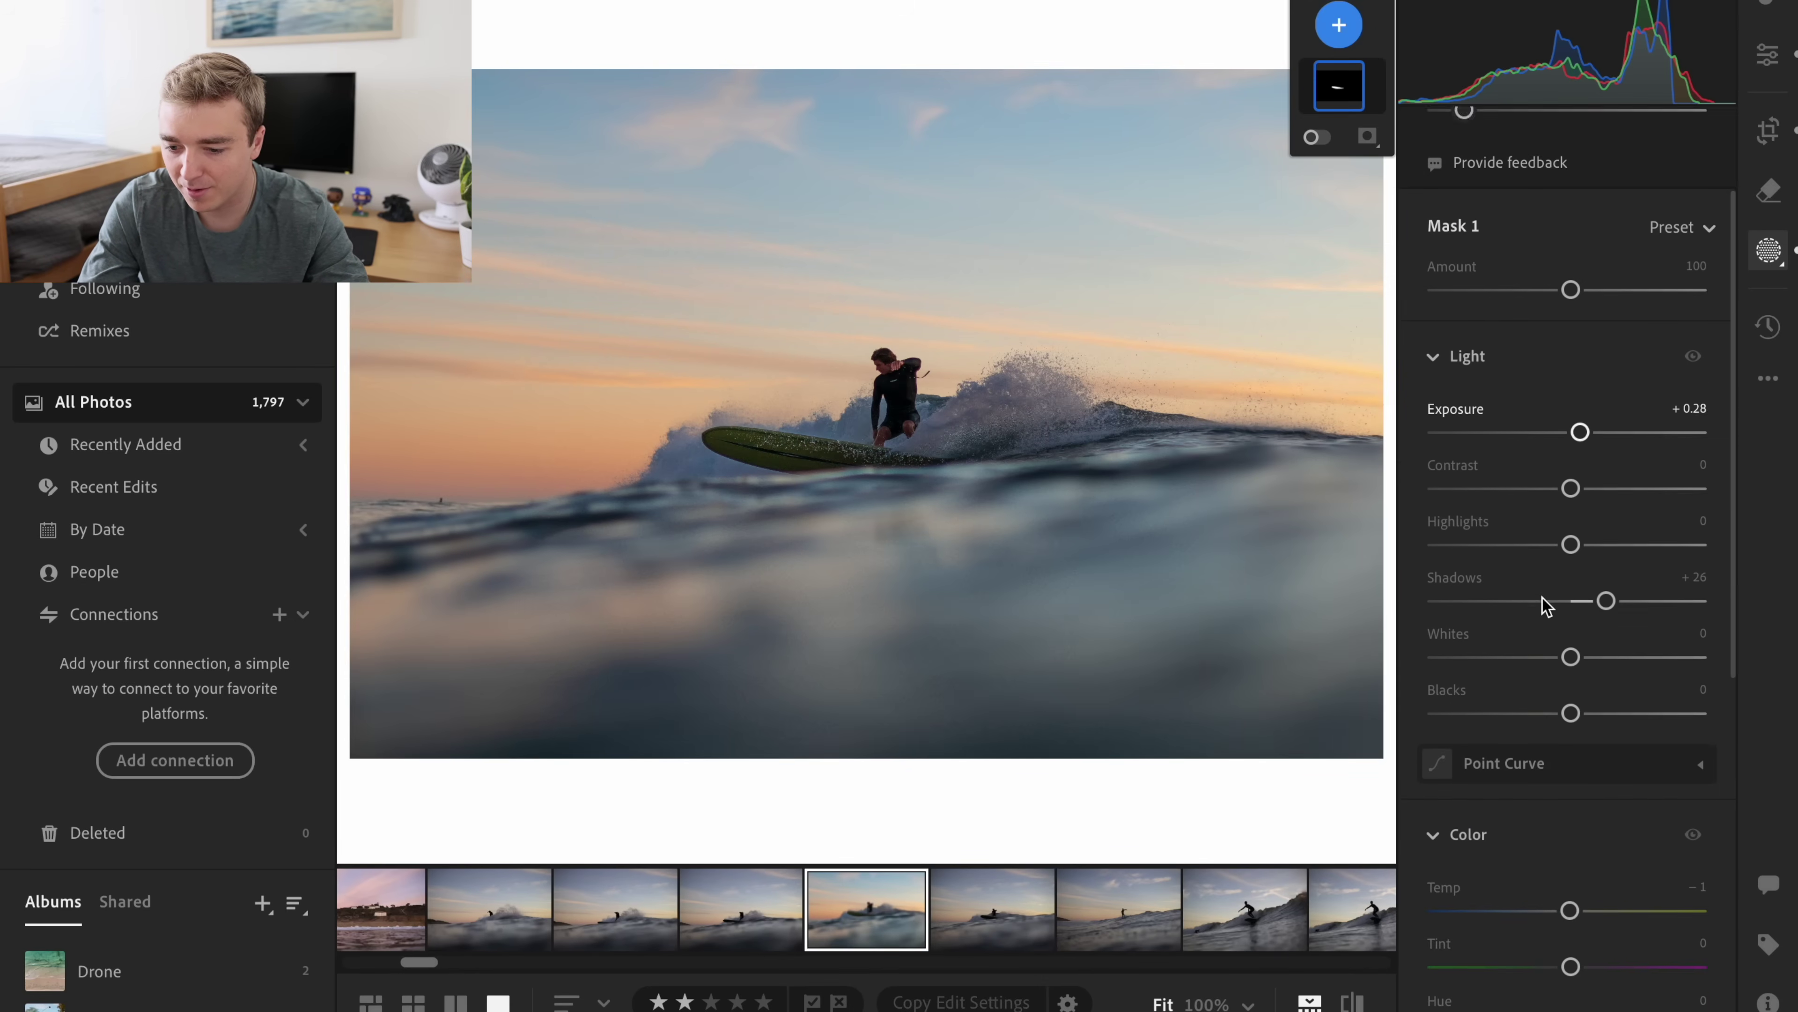
drag(1578, 403, 1573, 402)
drag(1605, 567, 1584, 577)
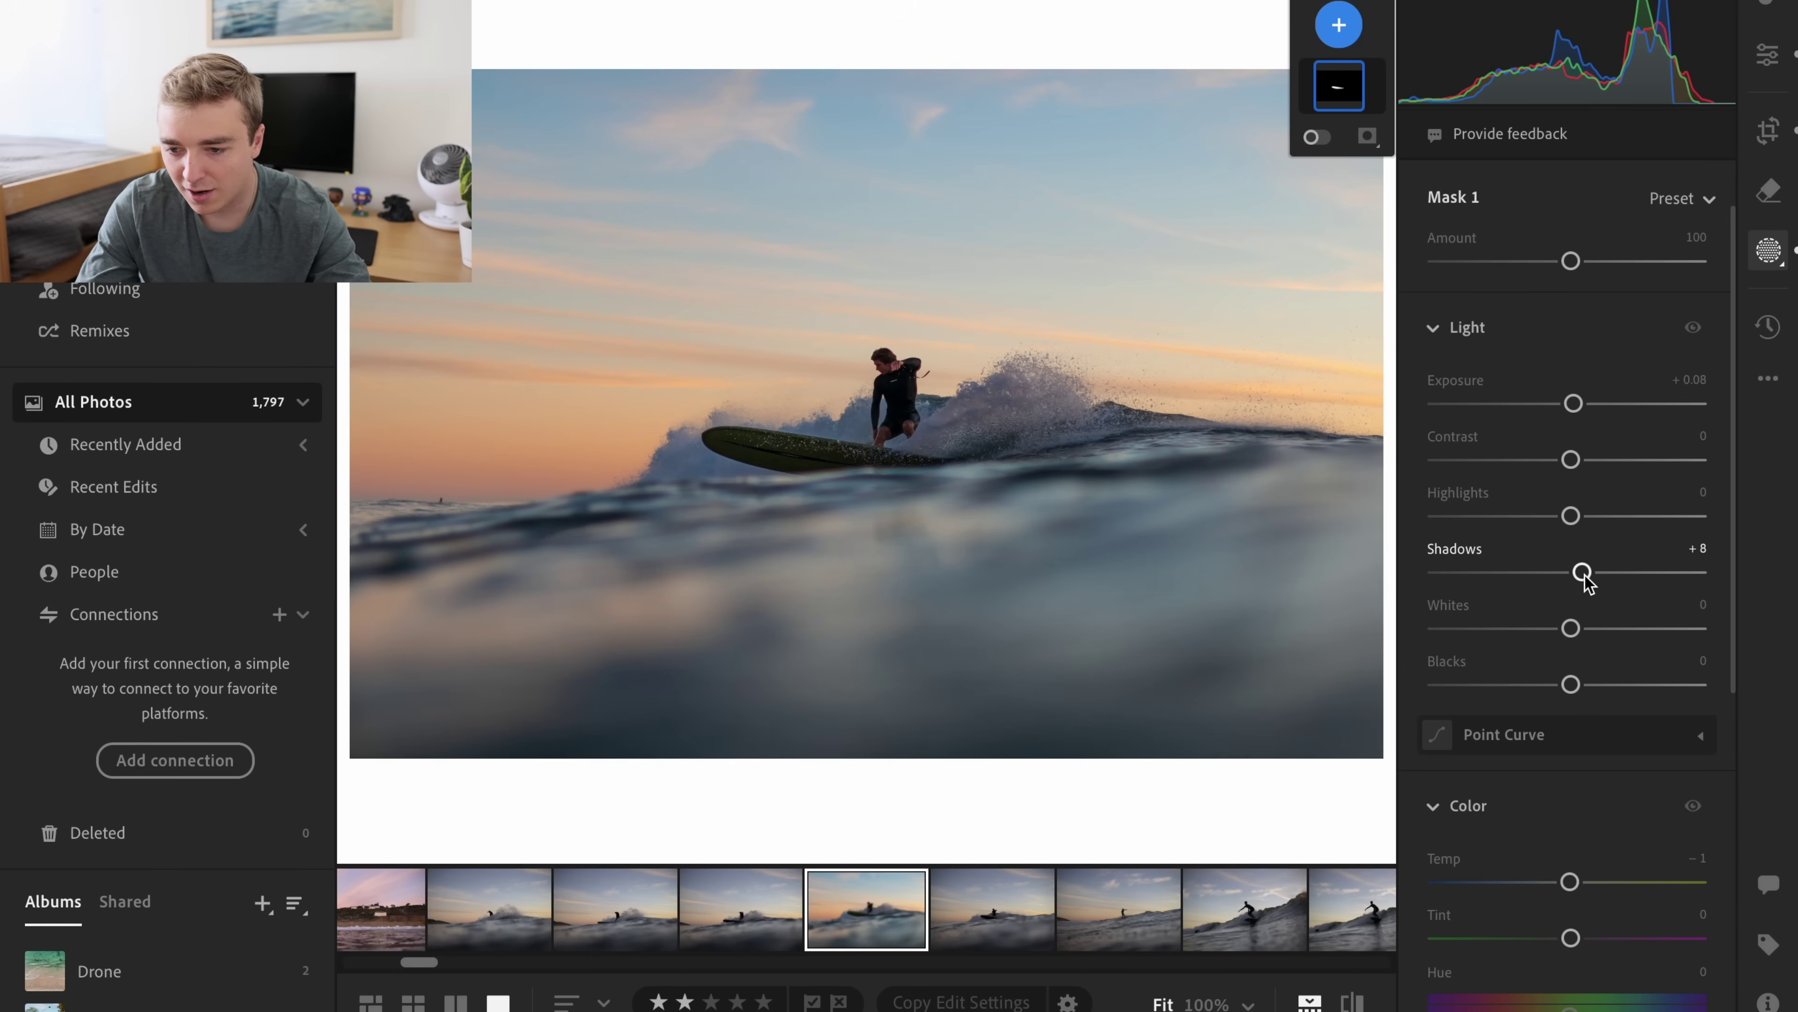
click(1768, 55)
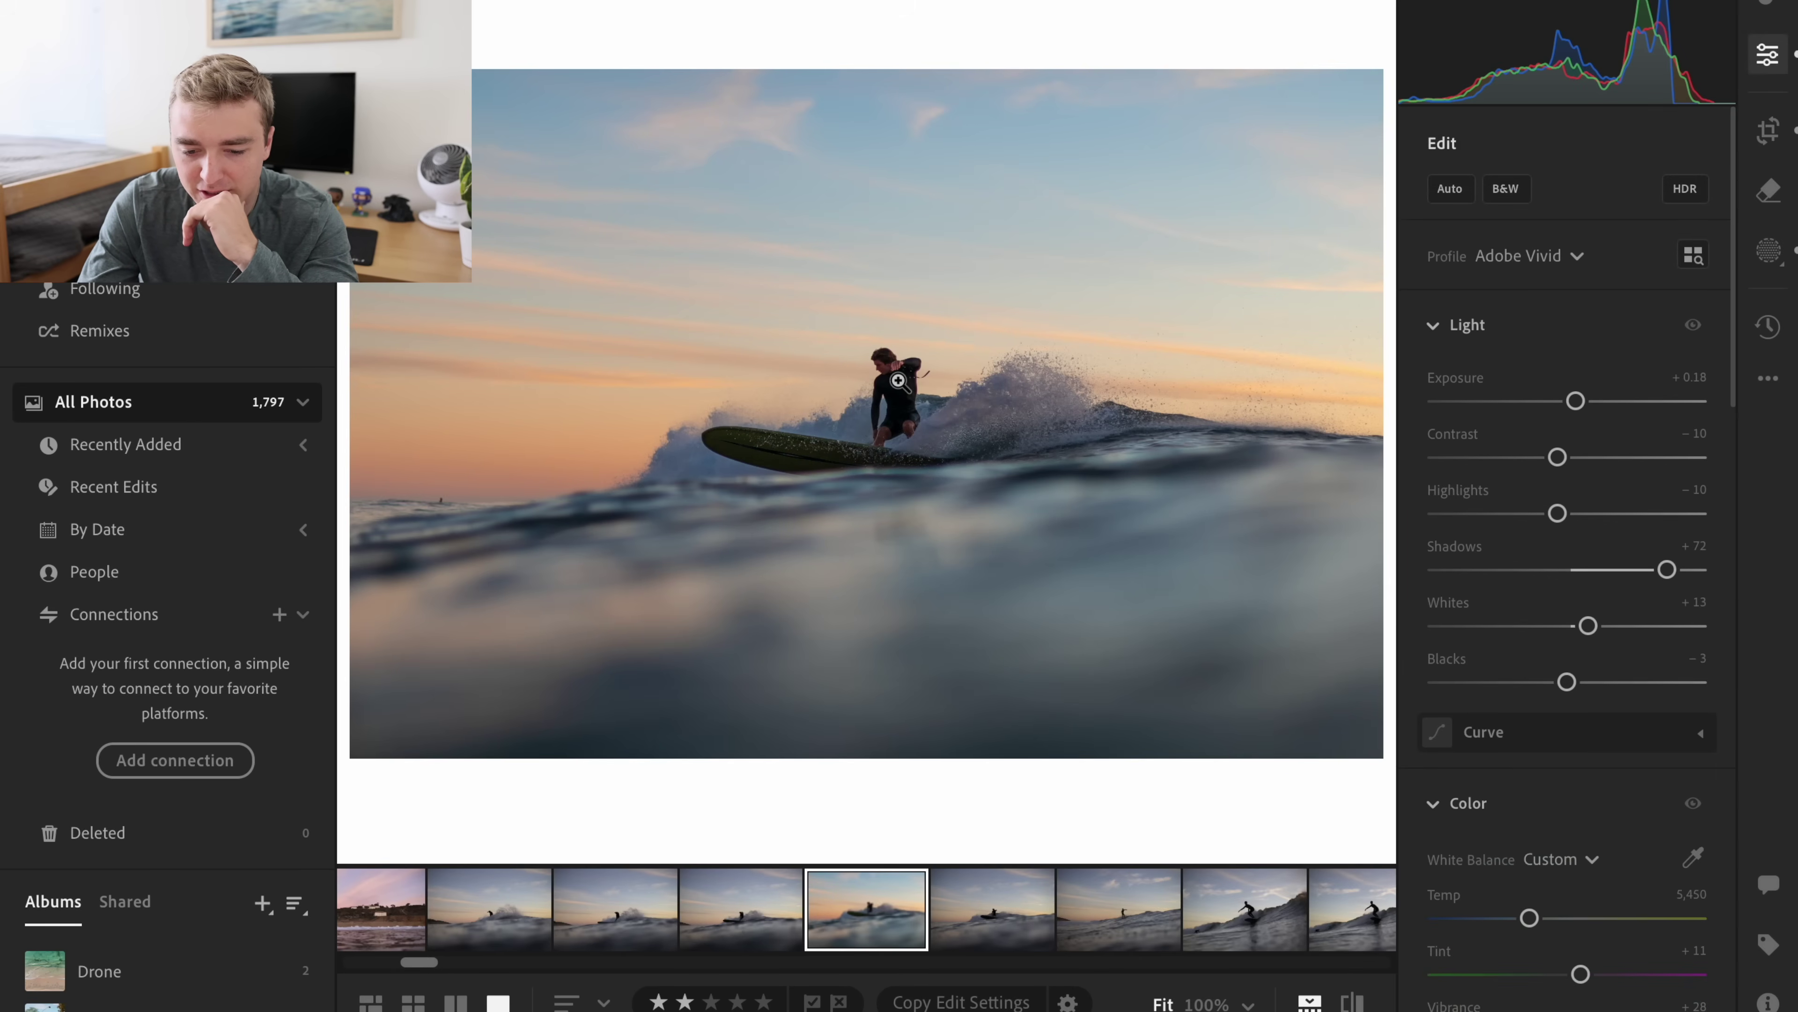
- Inspect the surfboard up close and lower its mask's Exposure to +0.04 and Shadows to +4
click(805, 419)
click(805, 419)
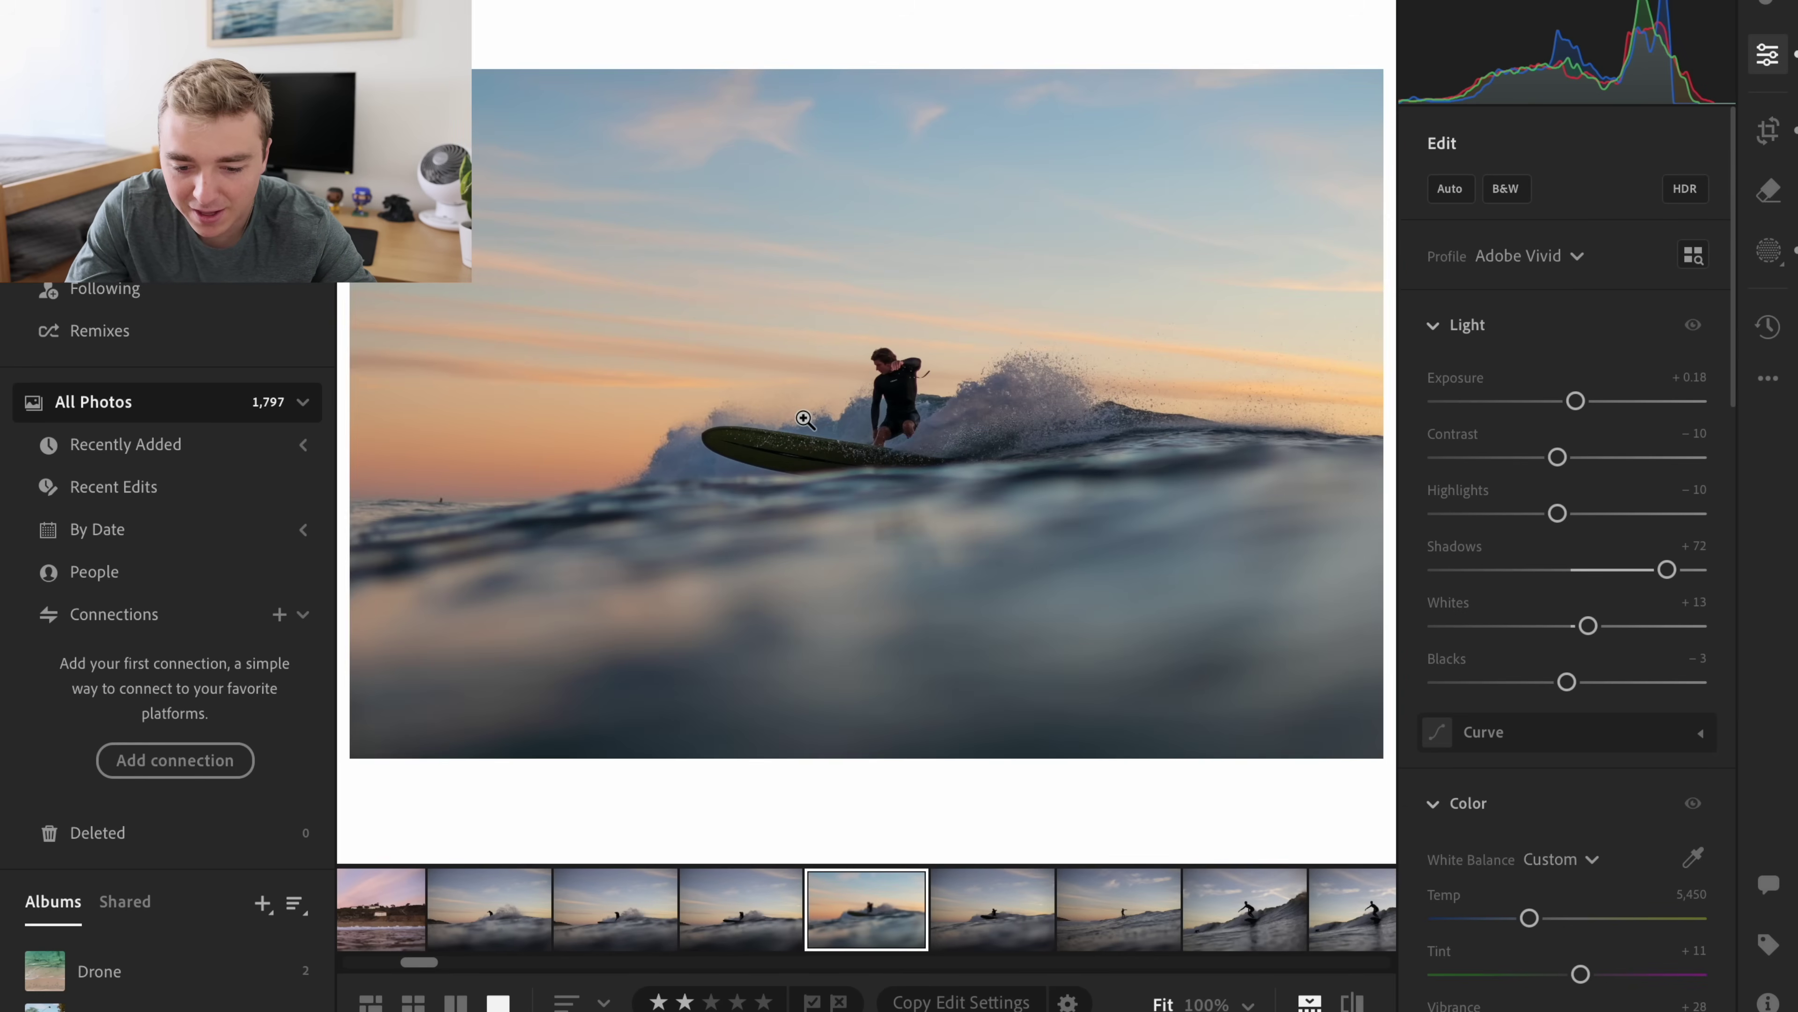
click(813, 500)
drag(814, 503, 820, 548)
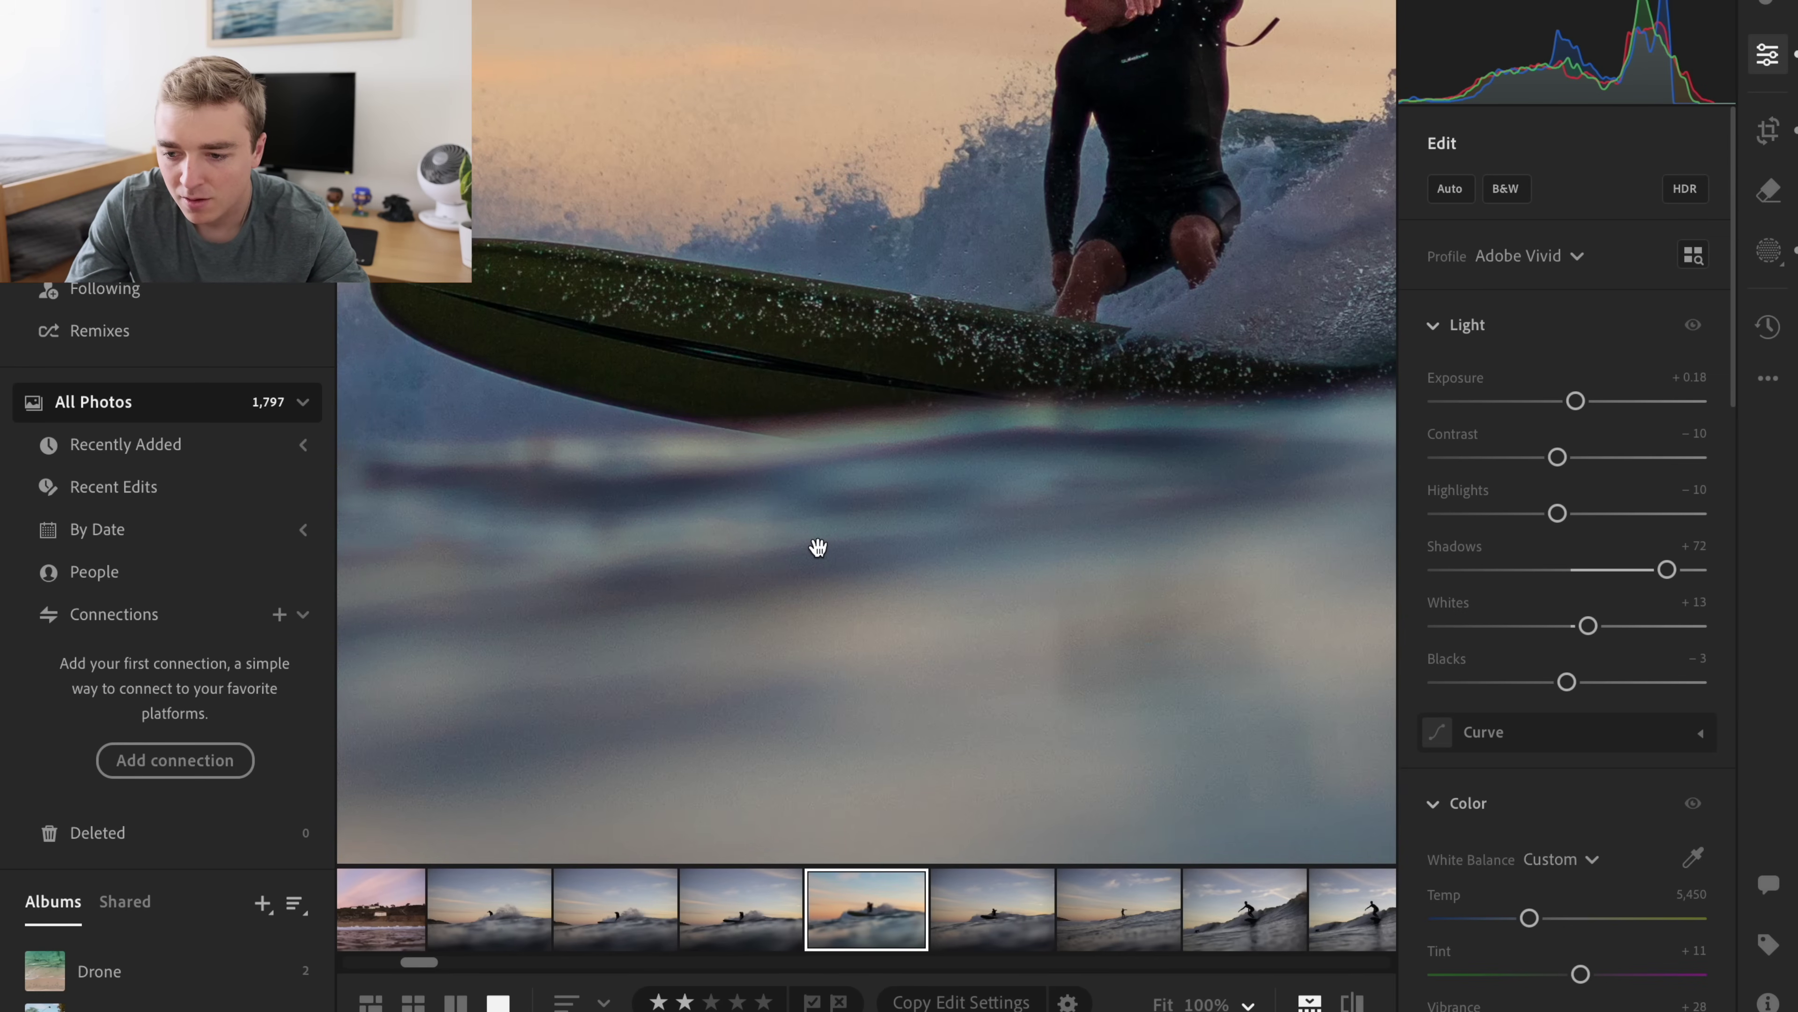
click(1769, 190)
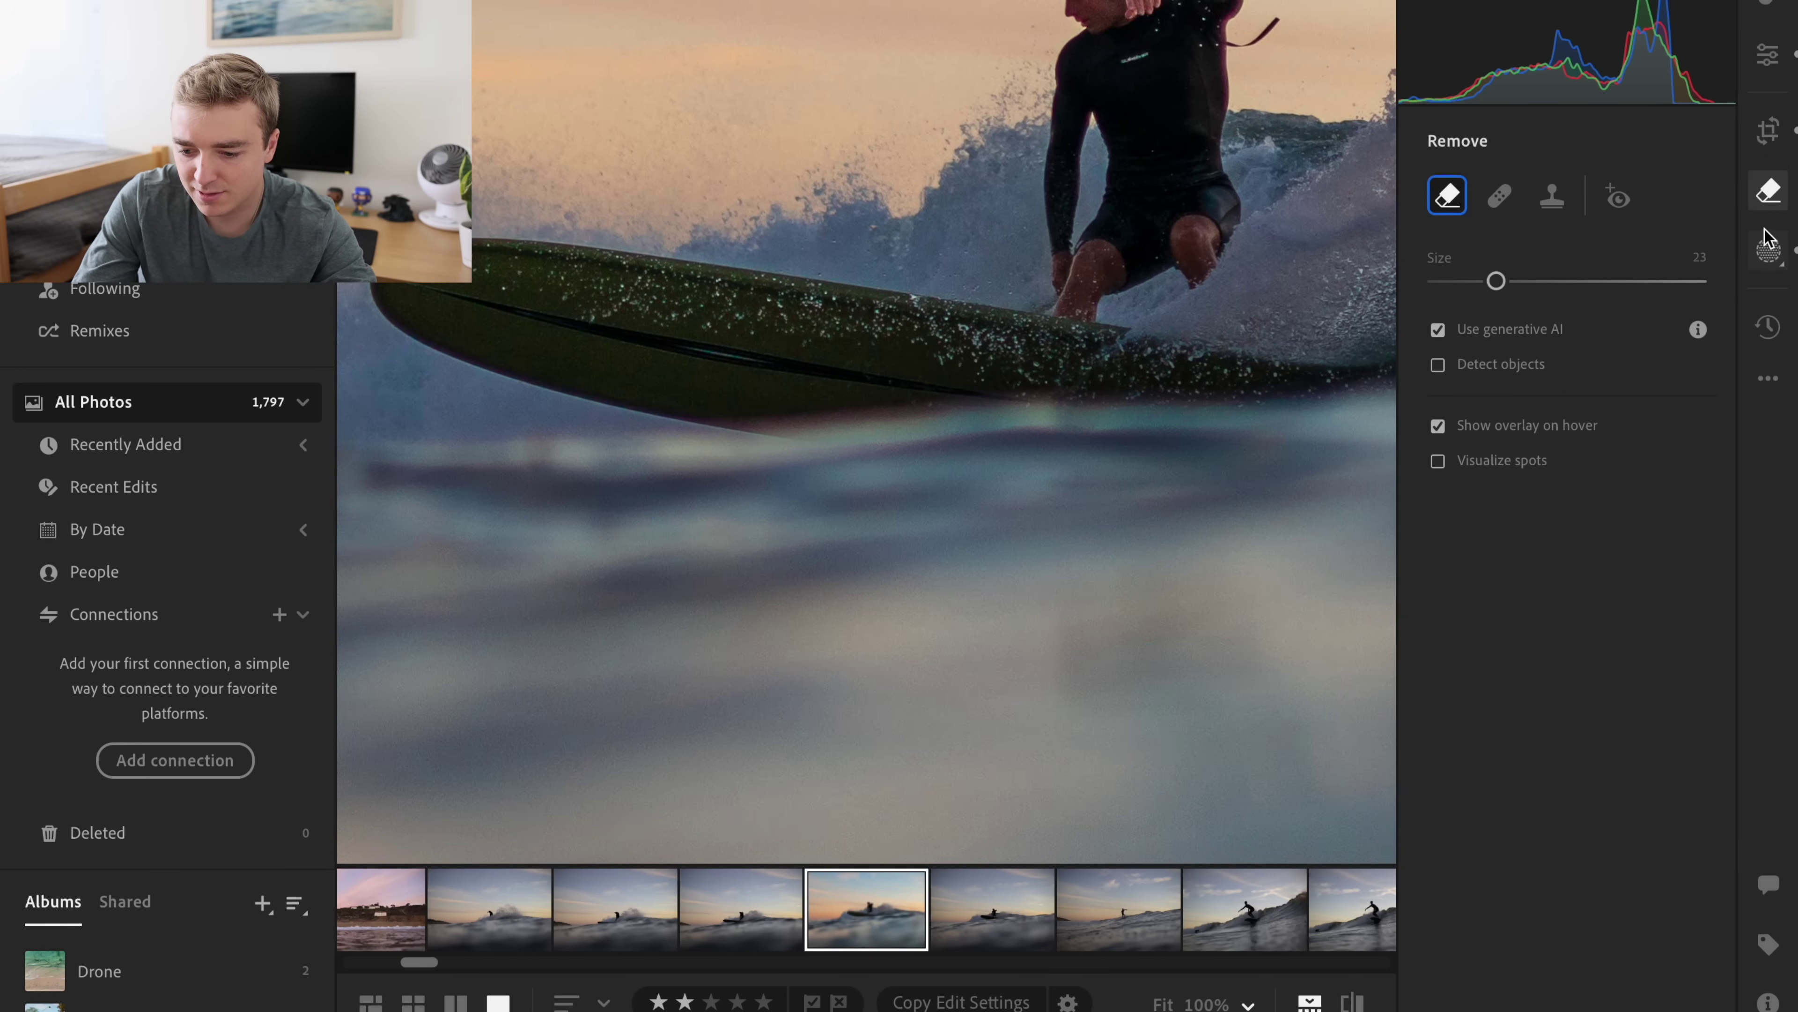
click(1769, 249)
scroll(1563, 641, down, 1)
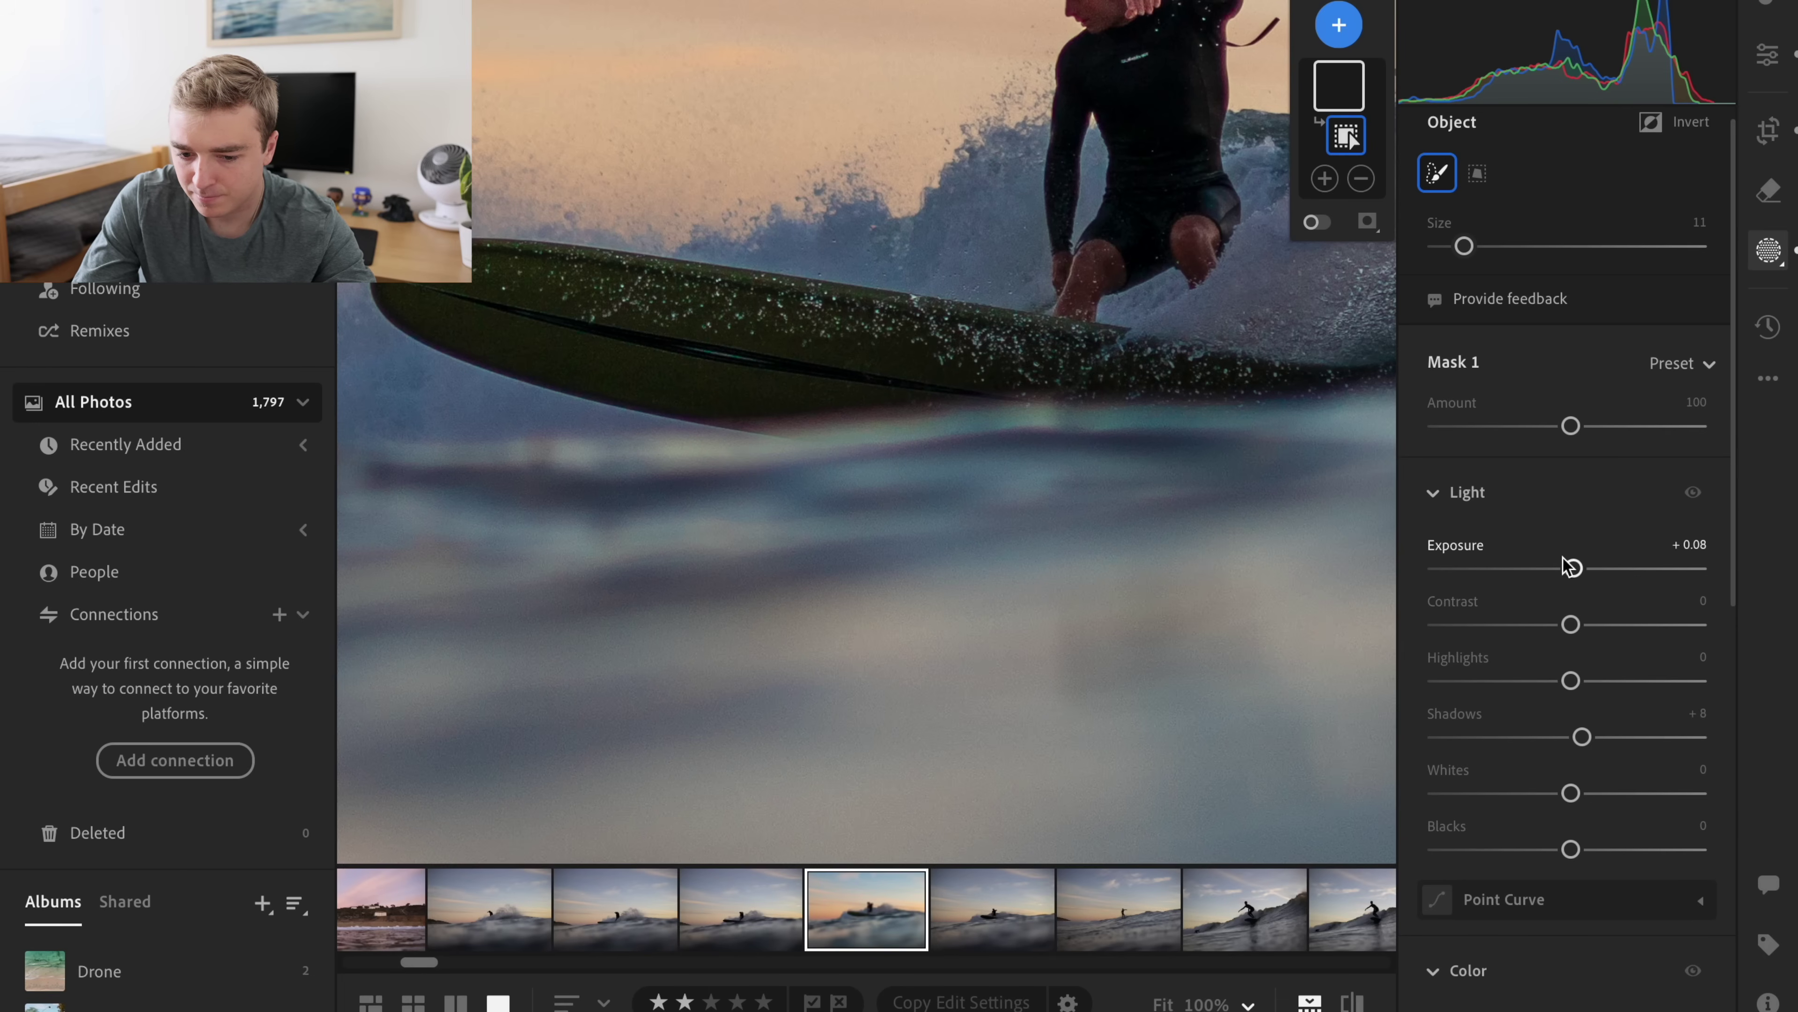
drag(1573, 569, 1568, 570)
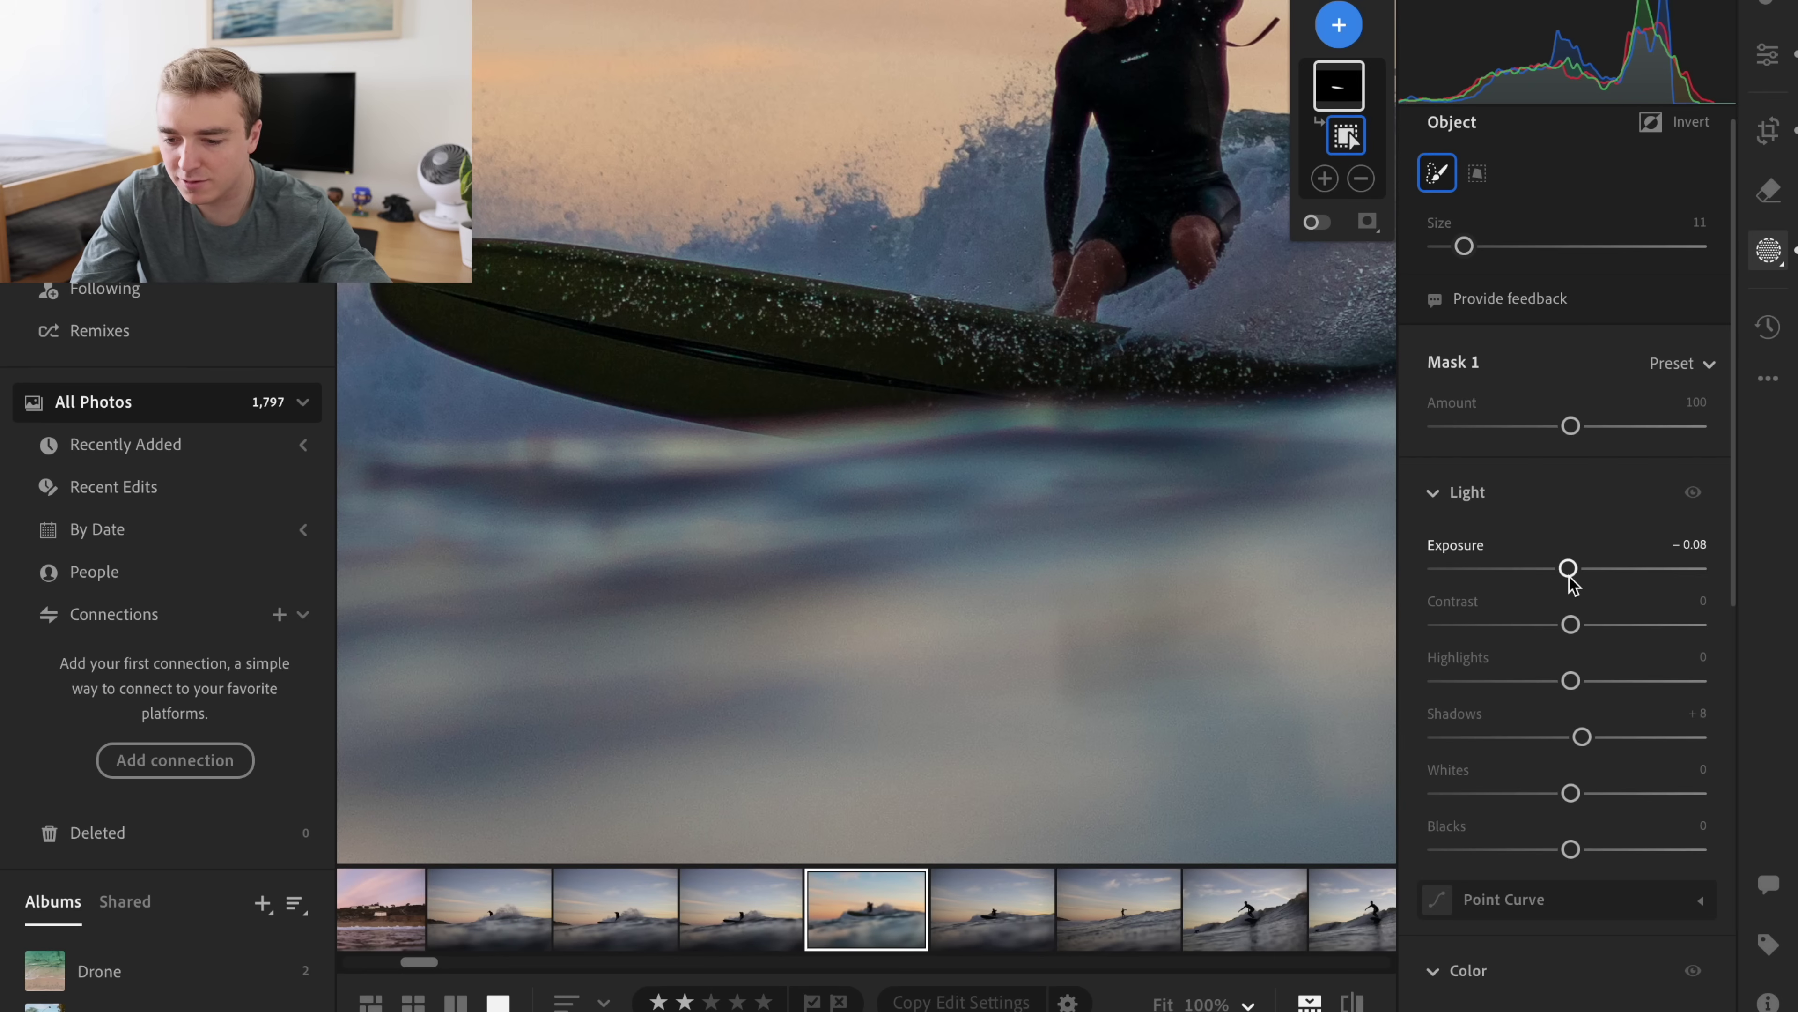
drag(1569, 567, 1572, 567)
drag(1582, 740, 1576, 741)
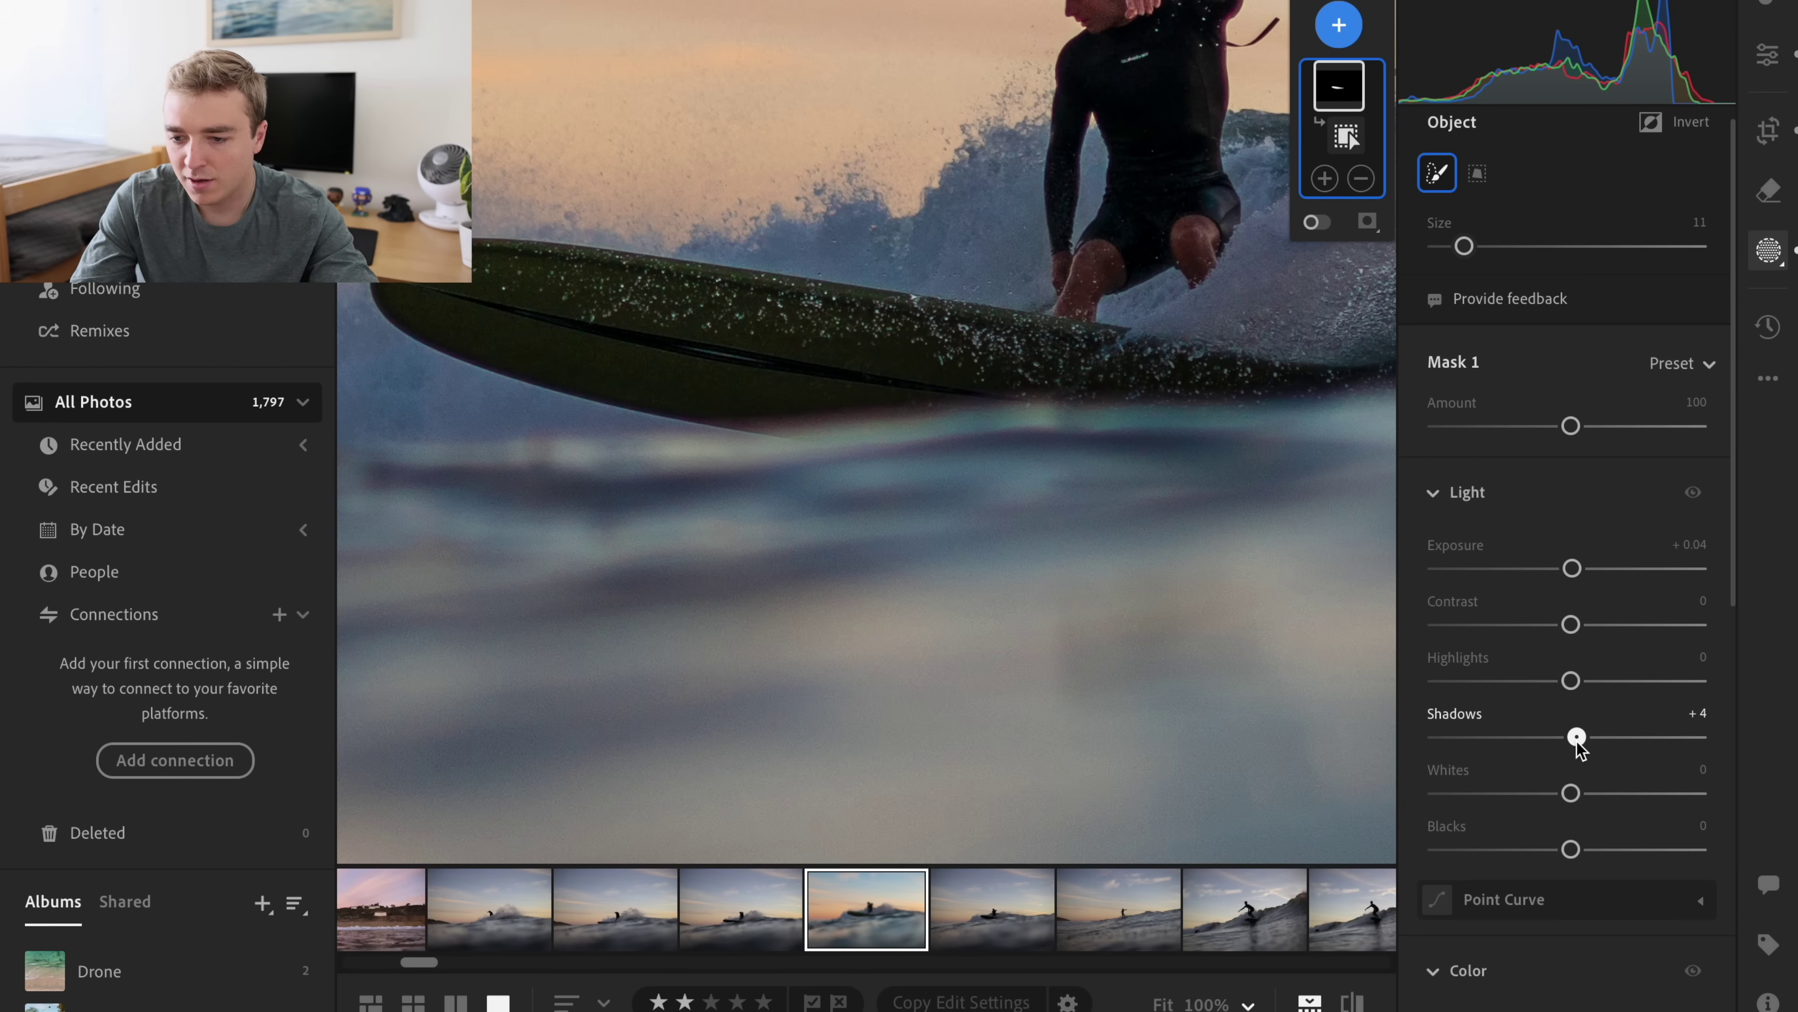
click(1007, 412)
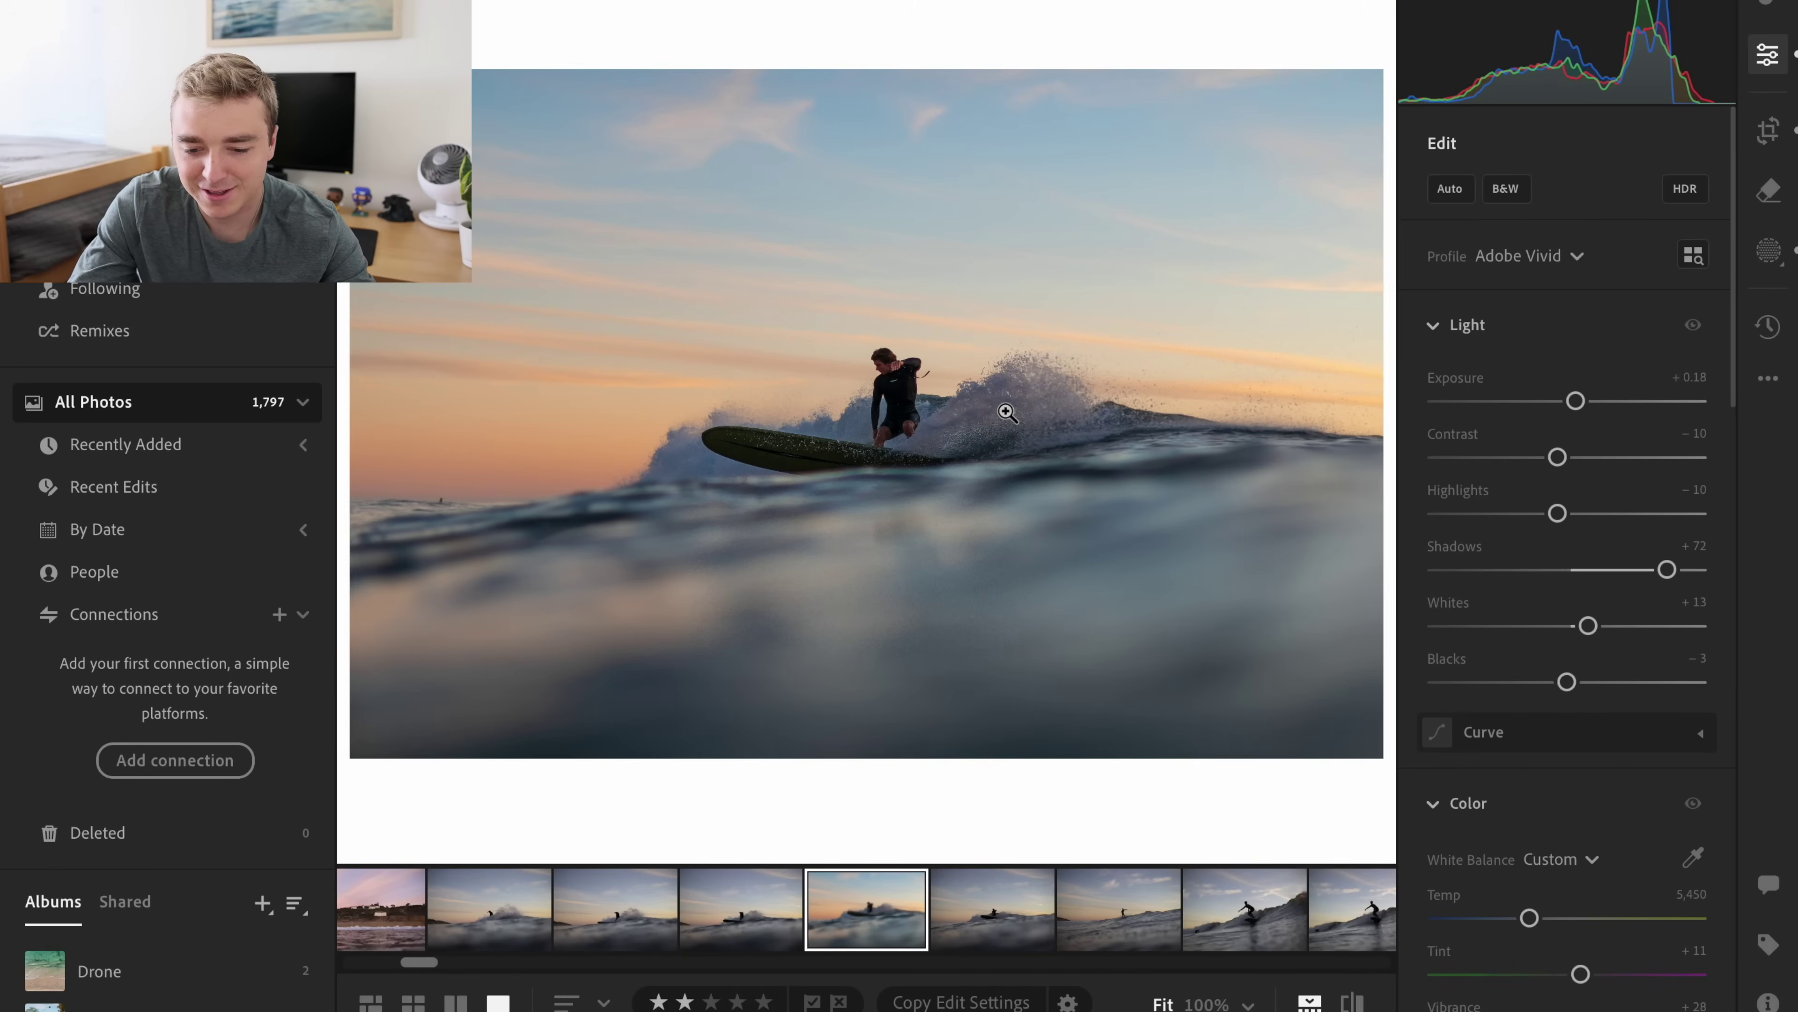
- Reposition the longboarder photo slightly within its 3 x 2 crop
click(1768, 130)
drag(885, 161, 867, 171)
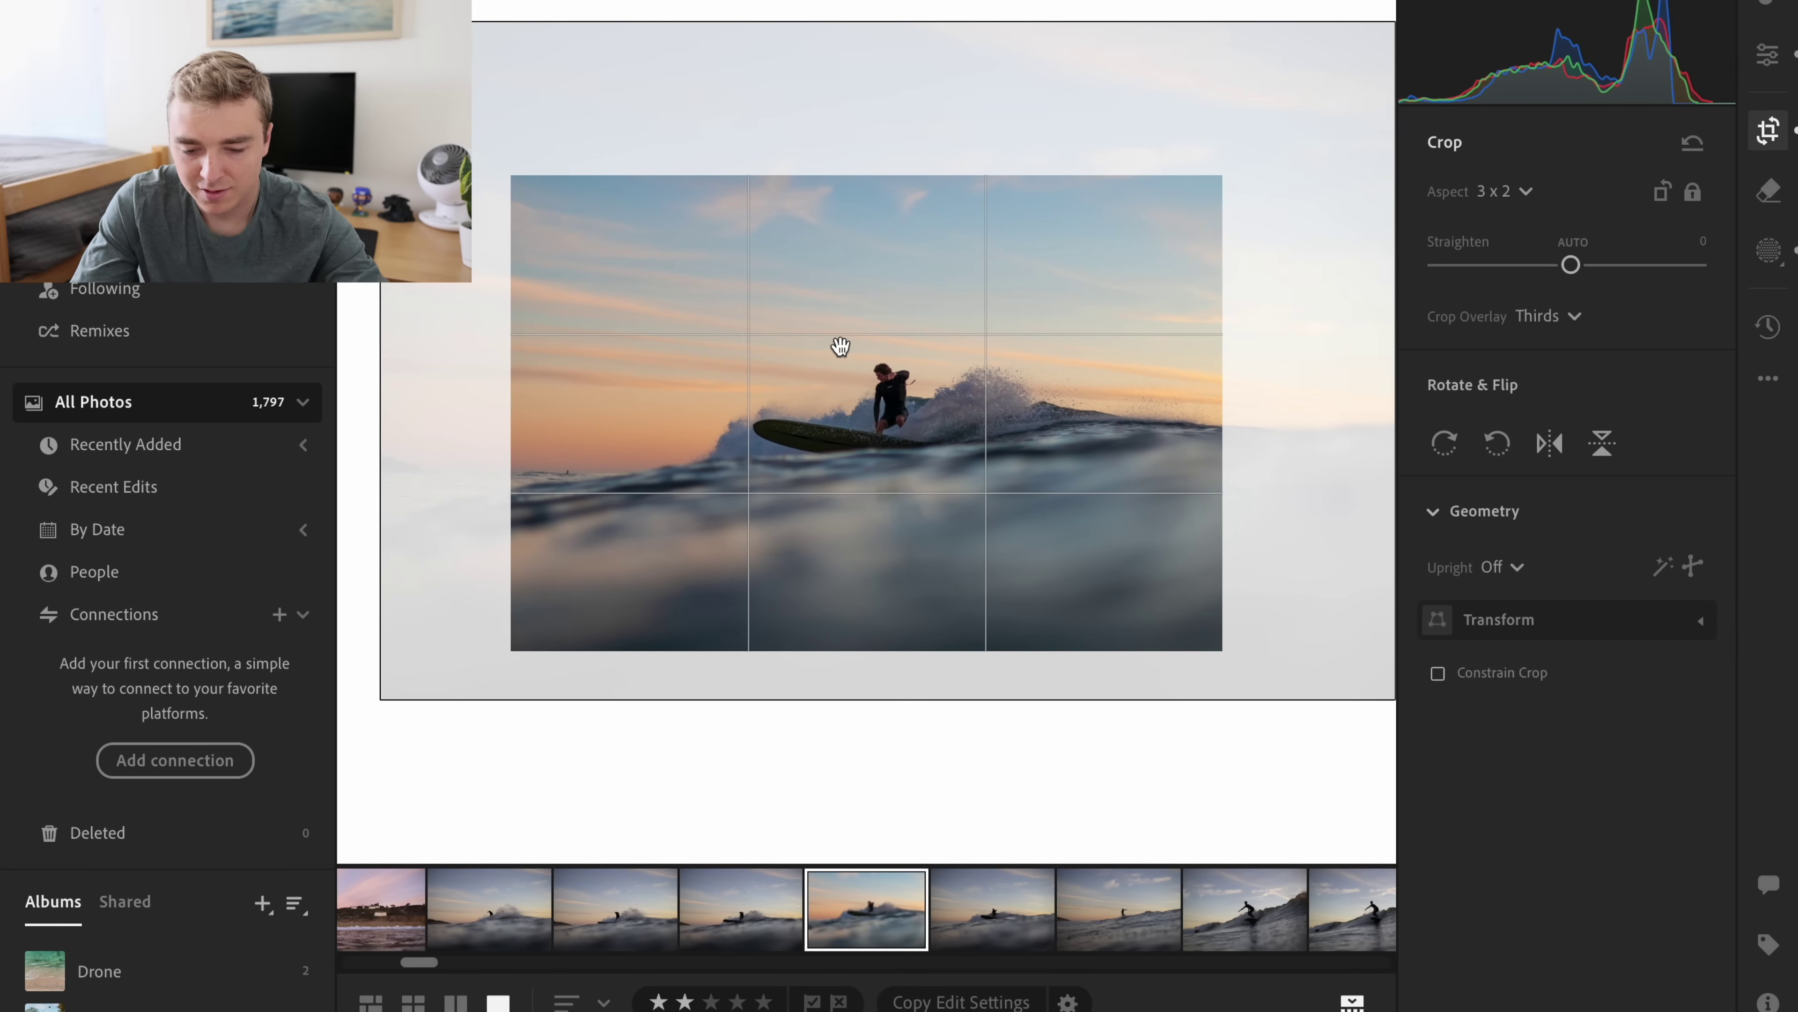
key(e)
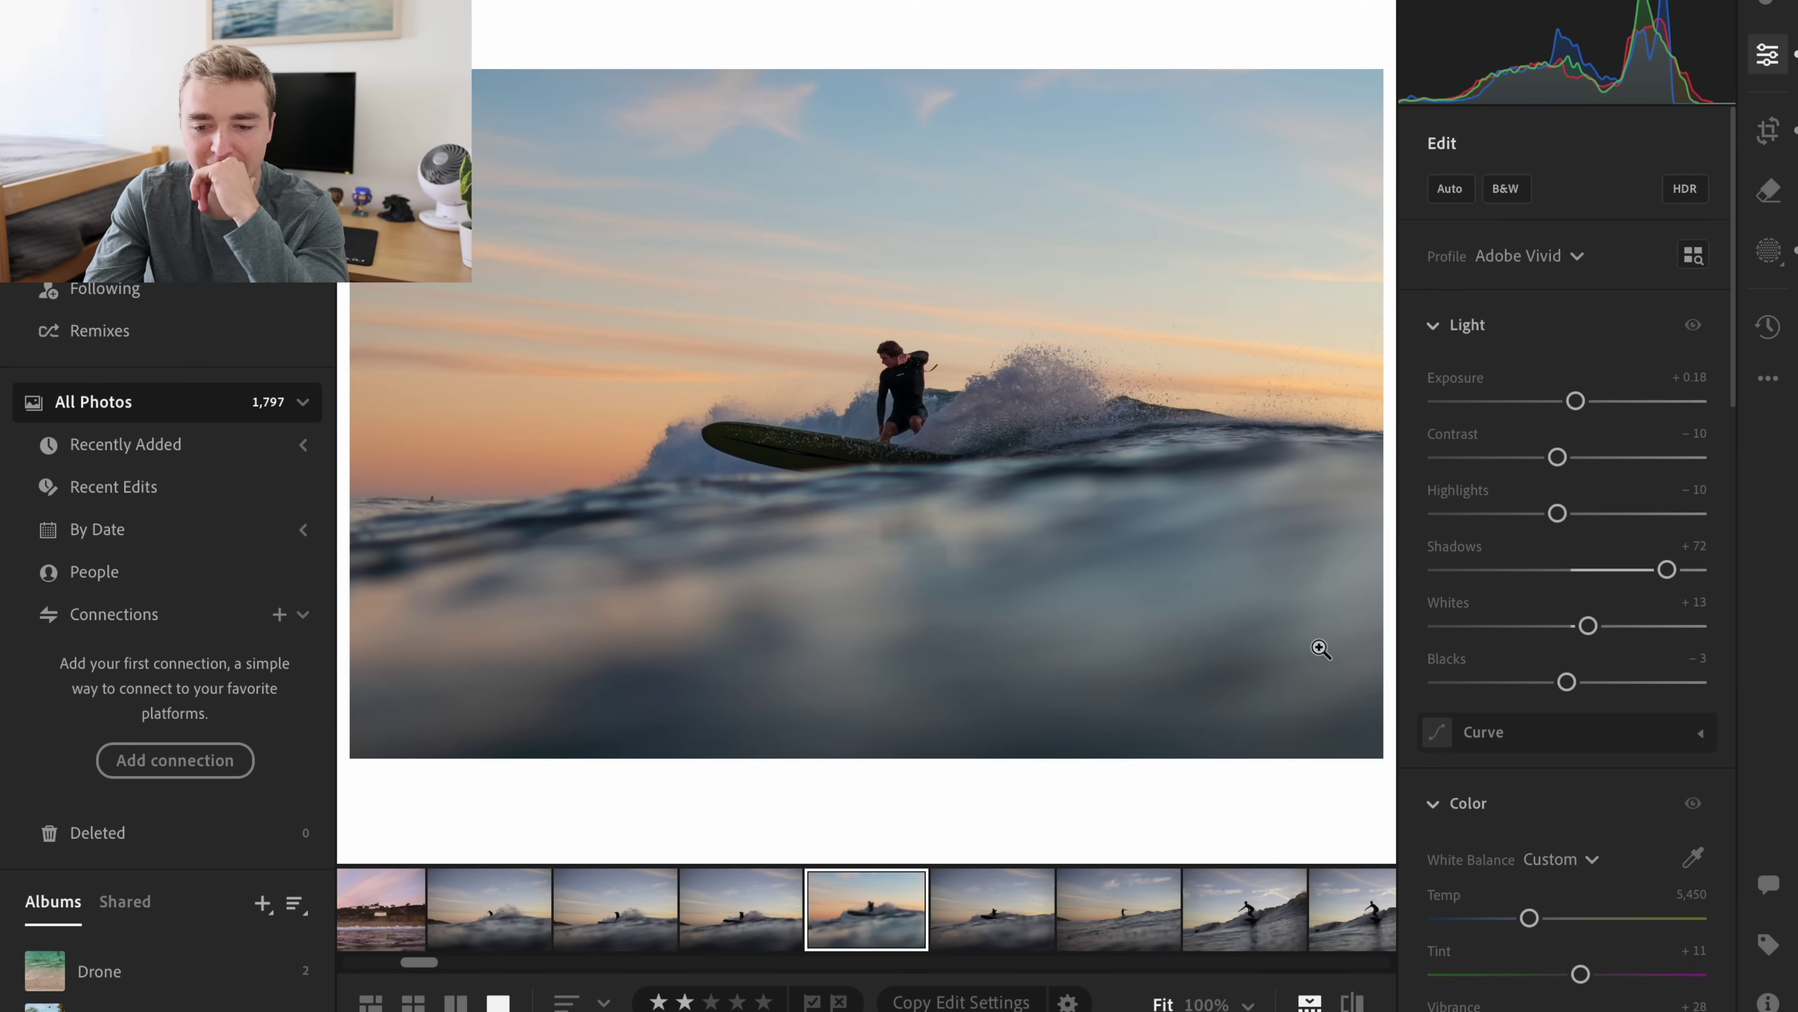
- Set the photo's Saturation to +35 and Temp to 5,604, and compare the edit with the original
scroll(1558, 680, down, 4)
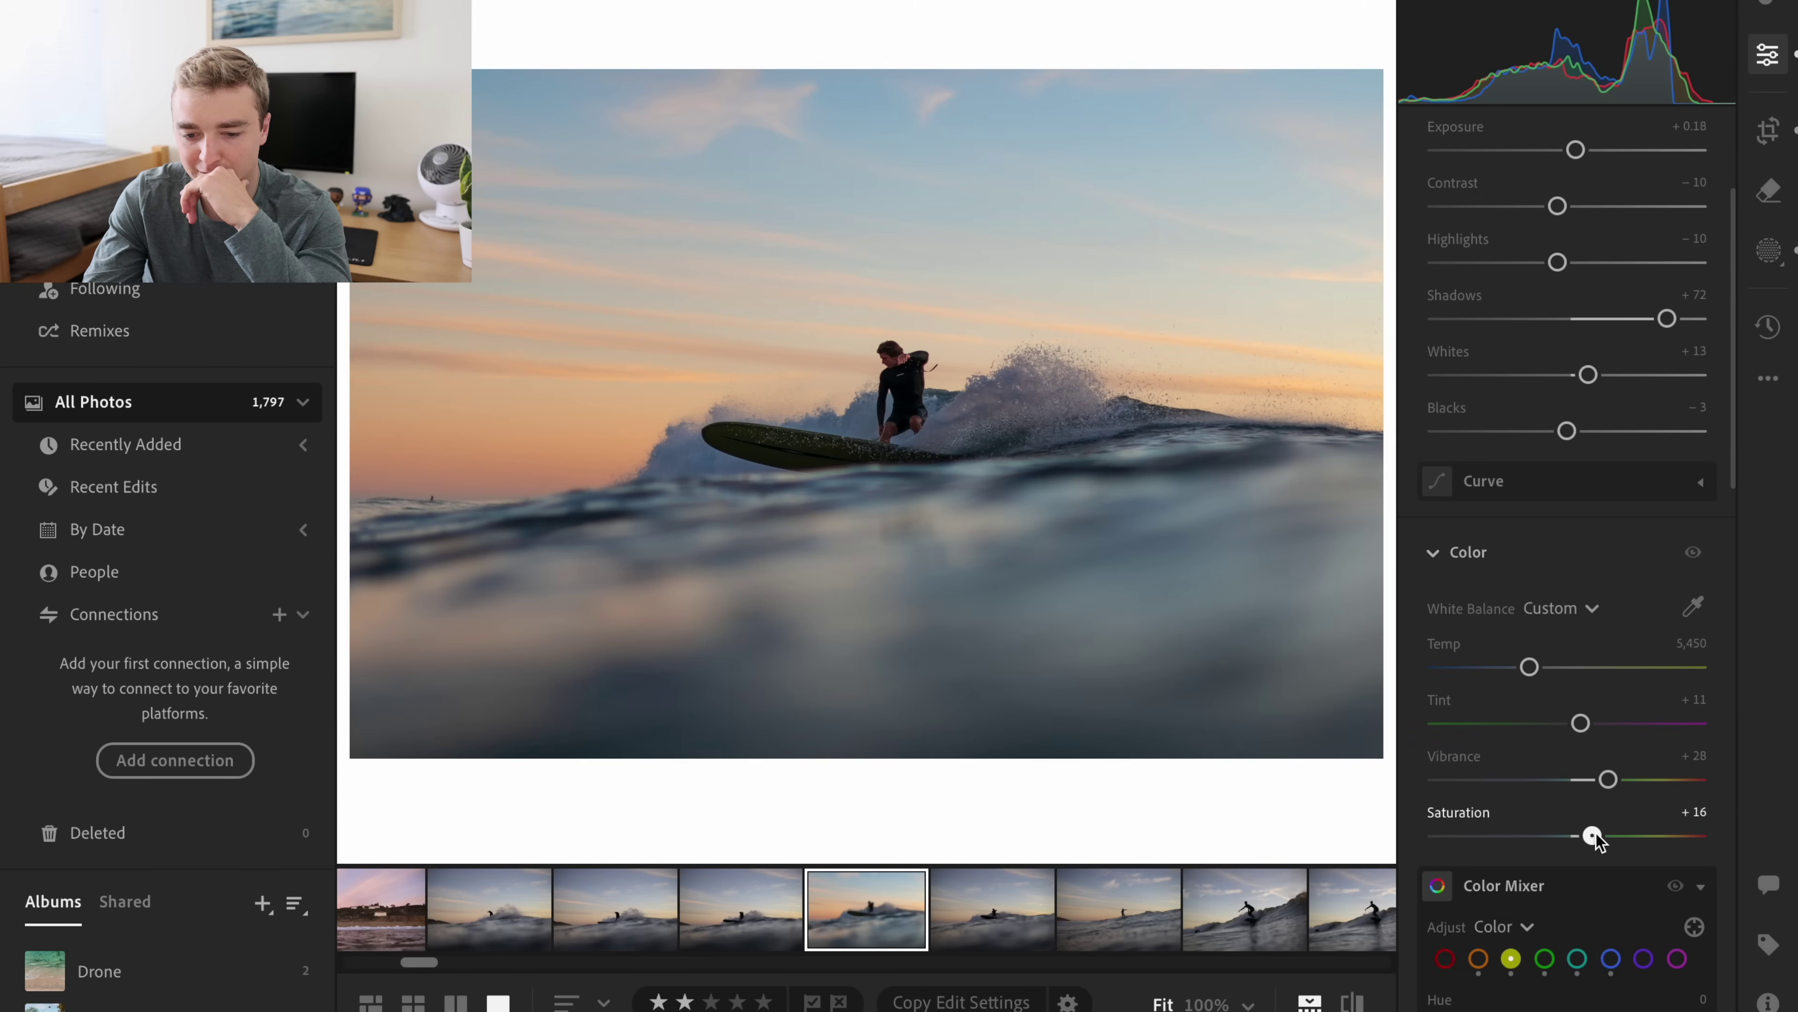
drag(1596, 839, 1620, 836)
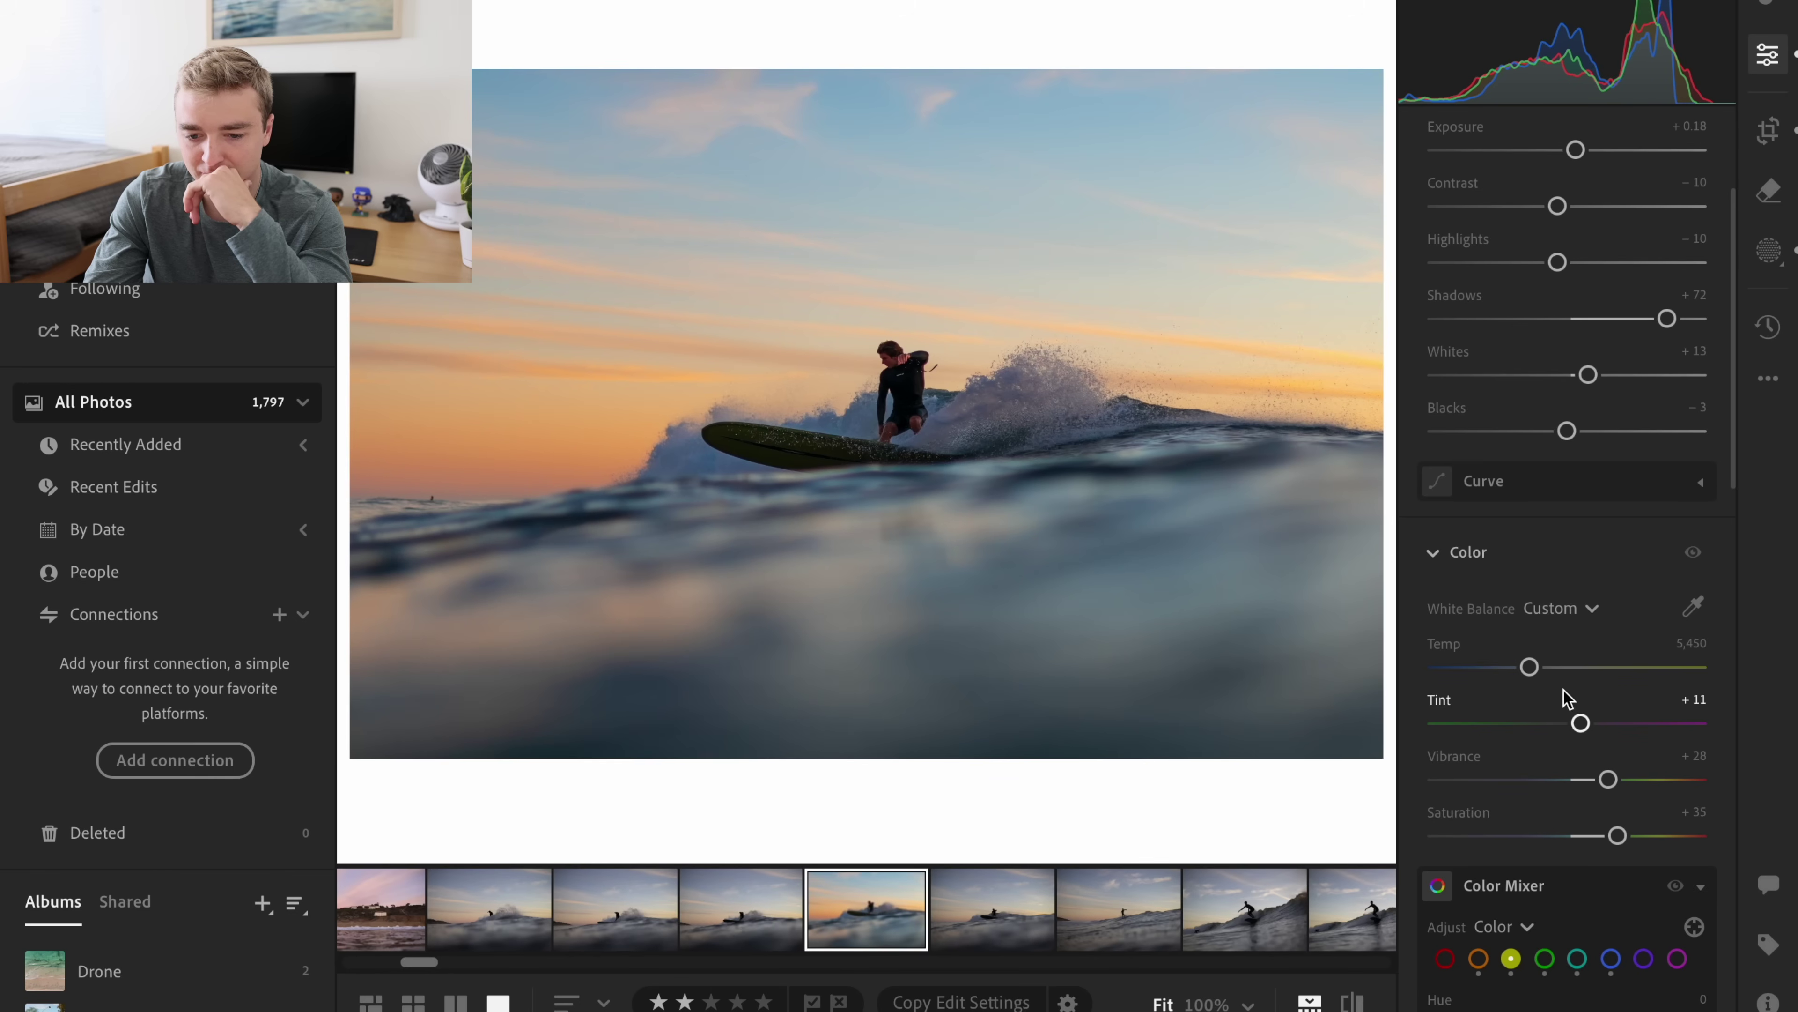
drag(1531, 669, 1536, 680)
click(1351, 1001)
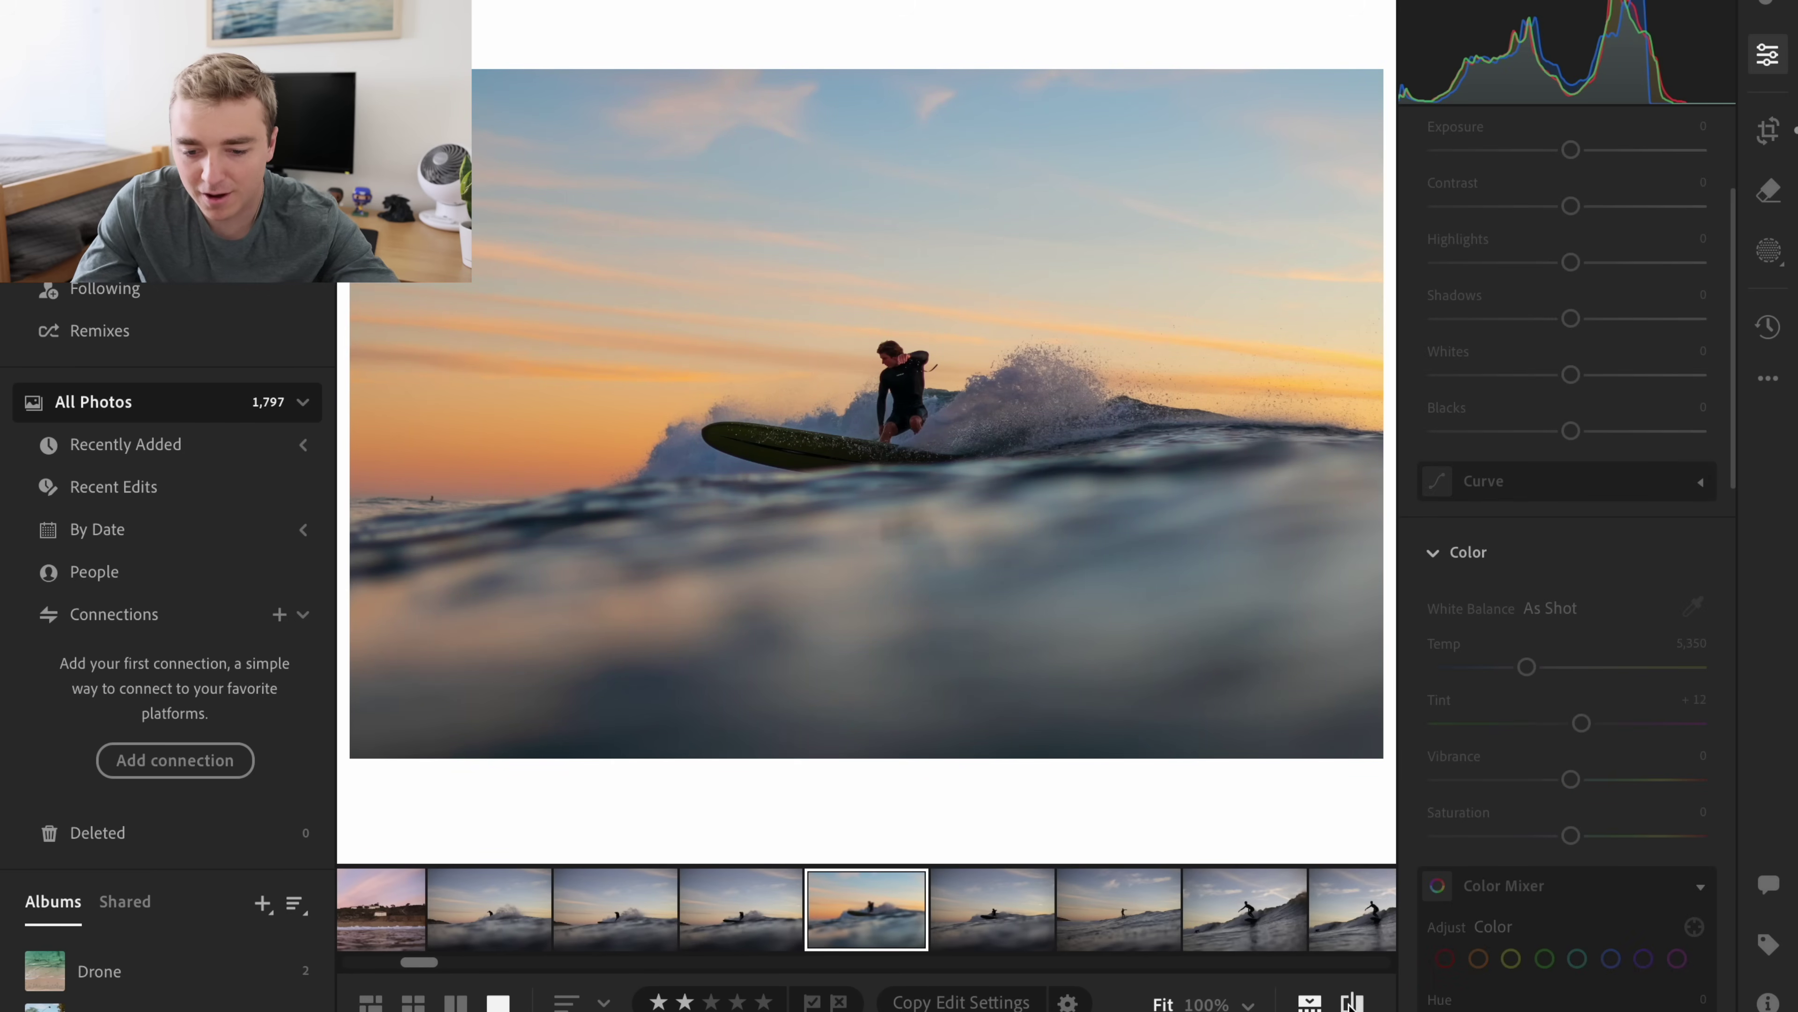
click(1351, 1001)
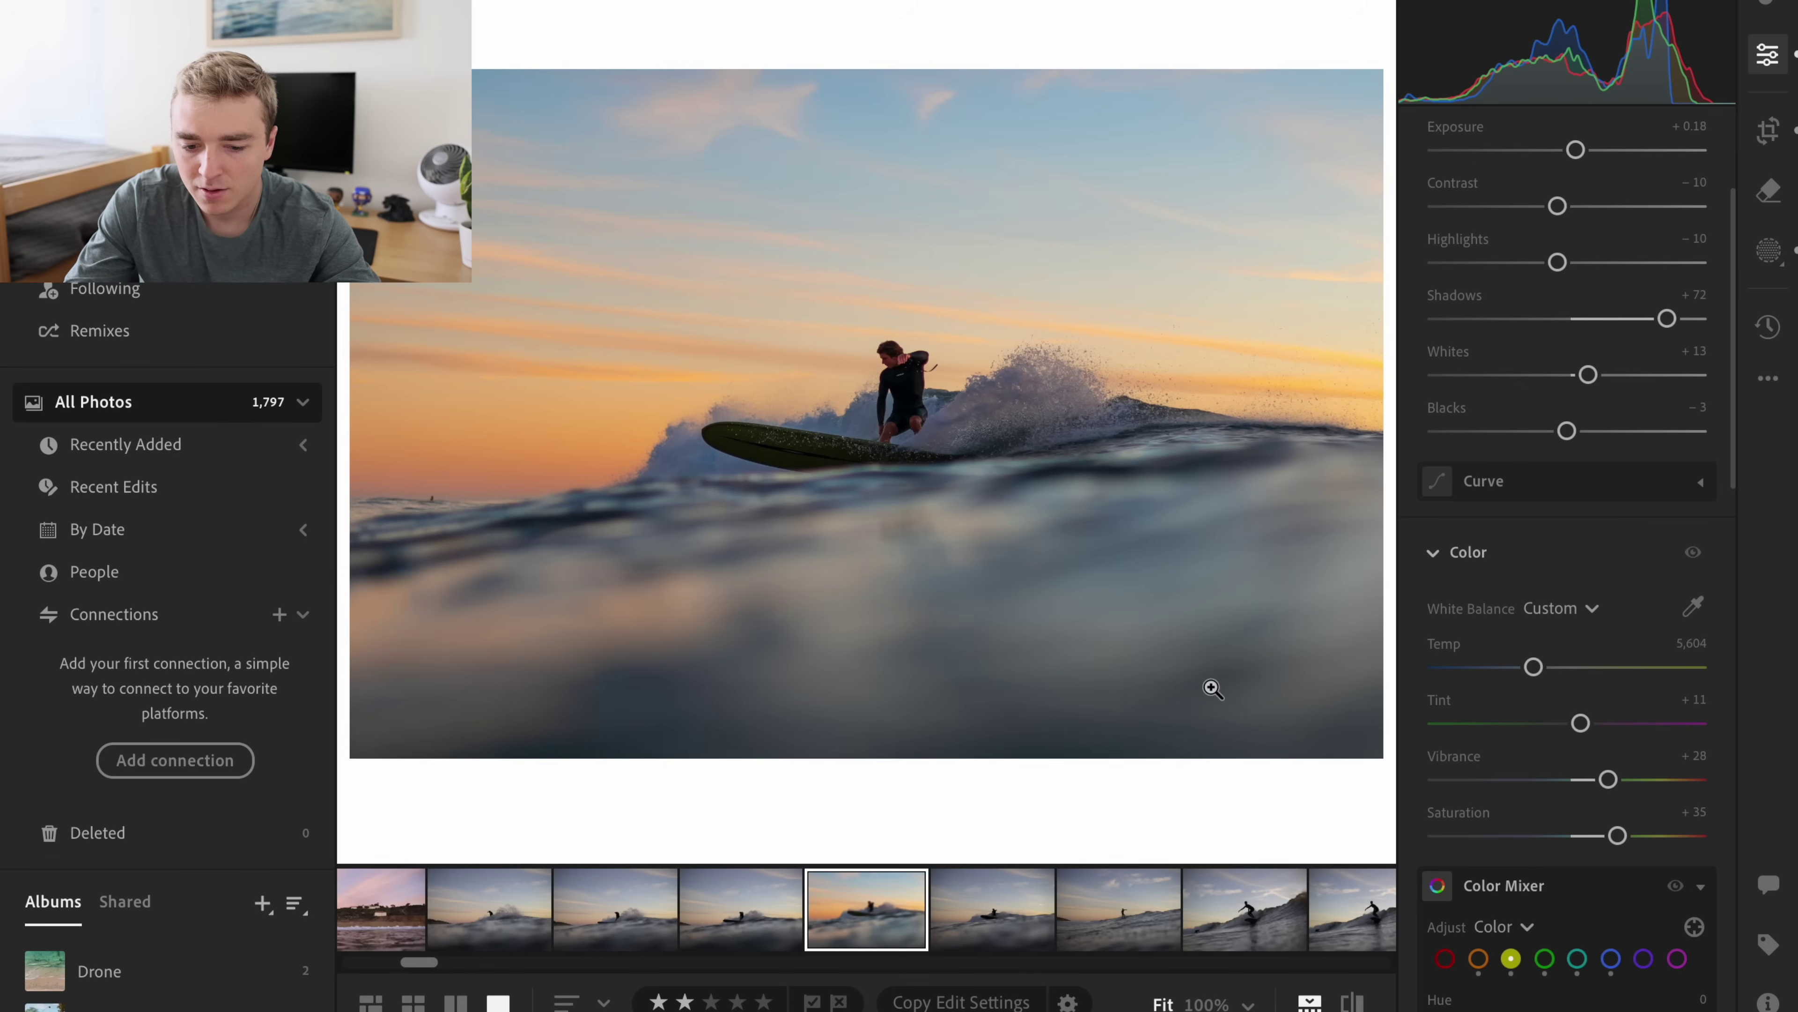
- Raise the longboarder photo's Shadows to +76, set manual noise reduction Luminance and Color to 30, and inspect the surfer up close
scroll(1579, 563, up, 4)
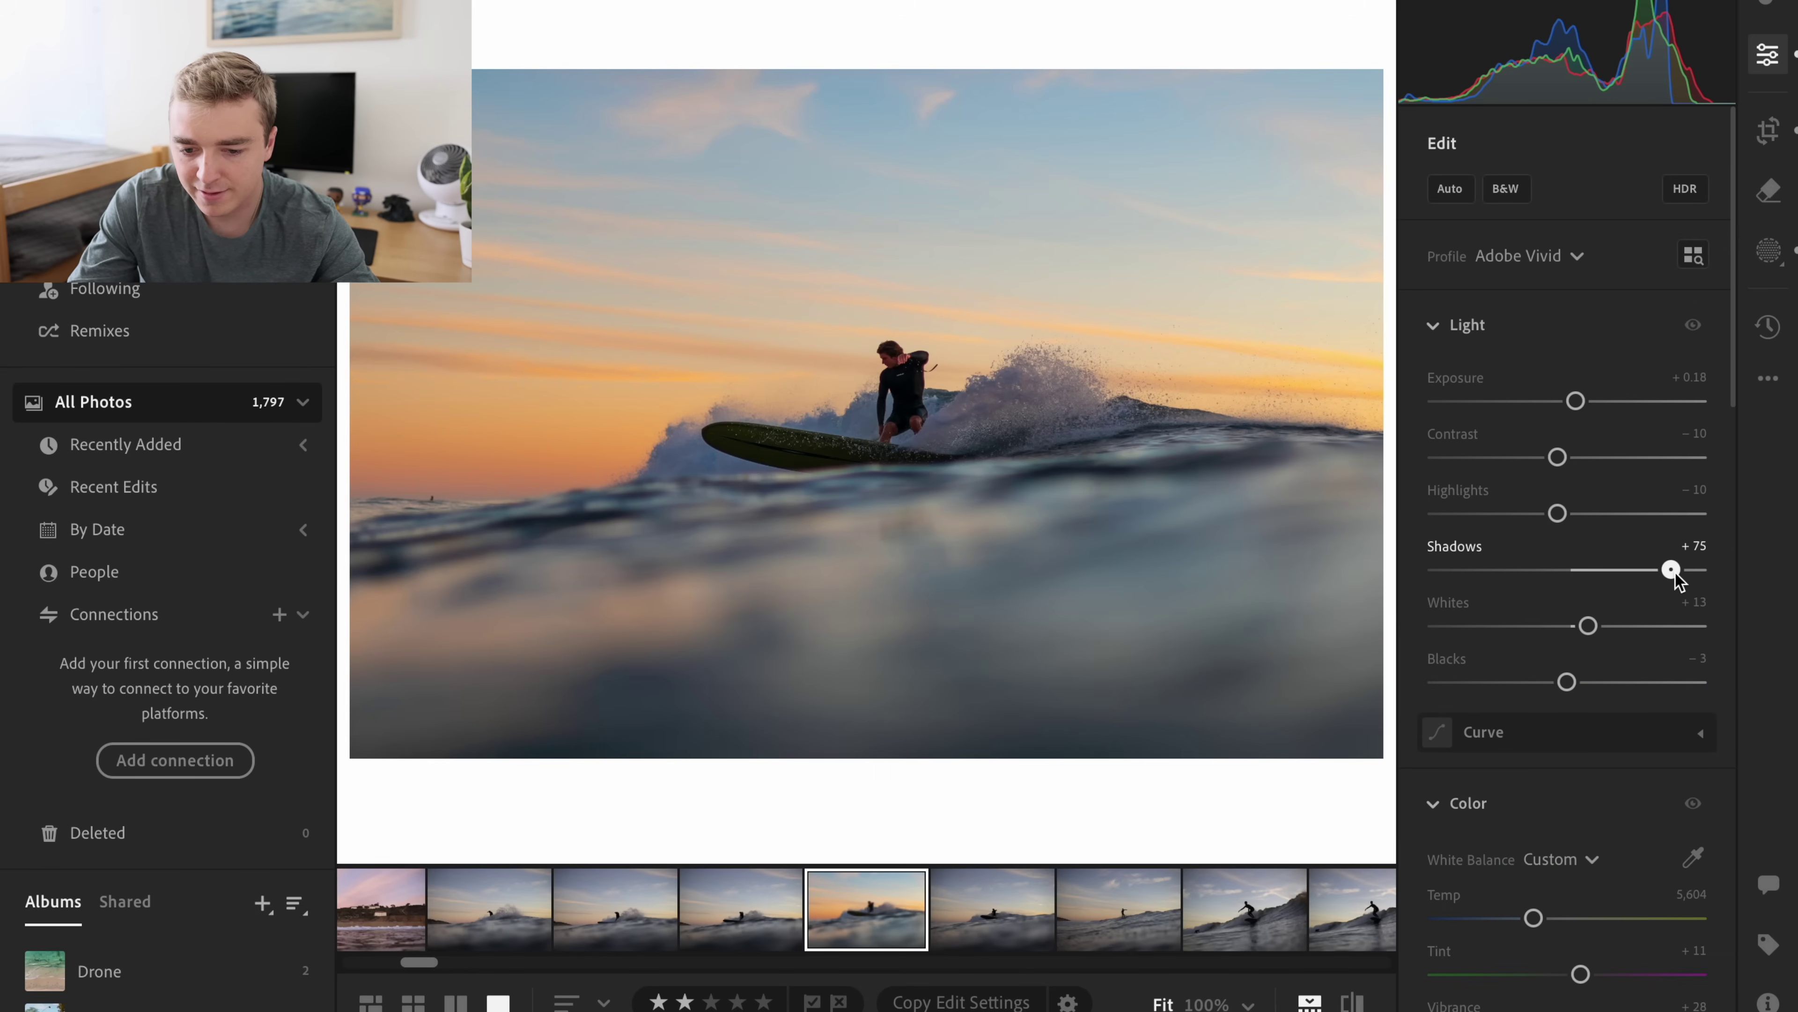
scroll(1675, 575, down, 20)
scroll(1679, 578, up, 1)
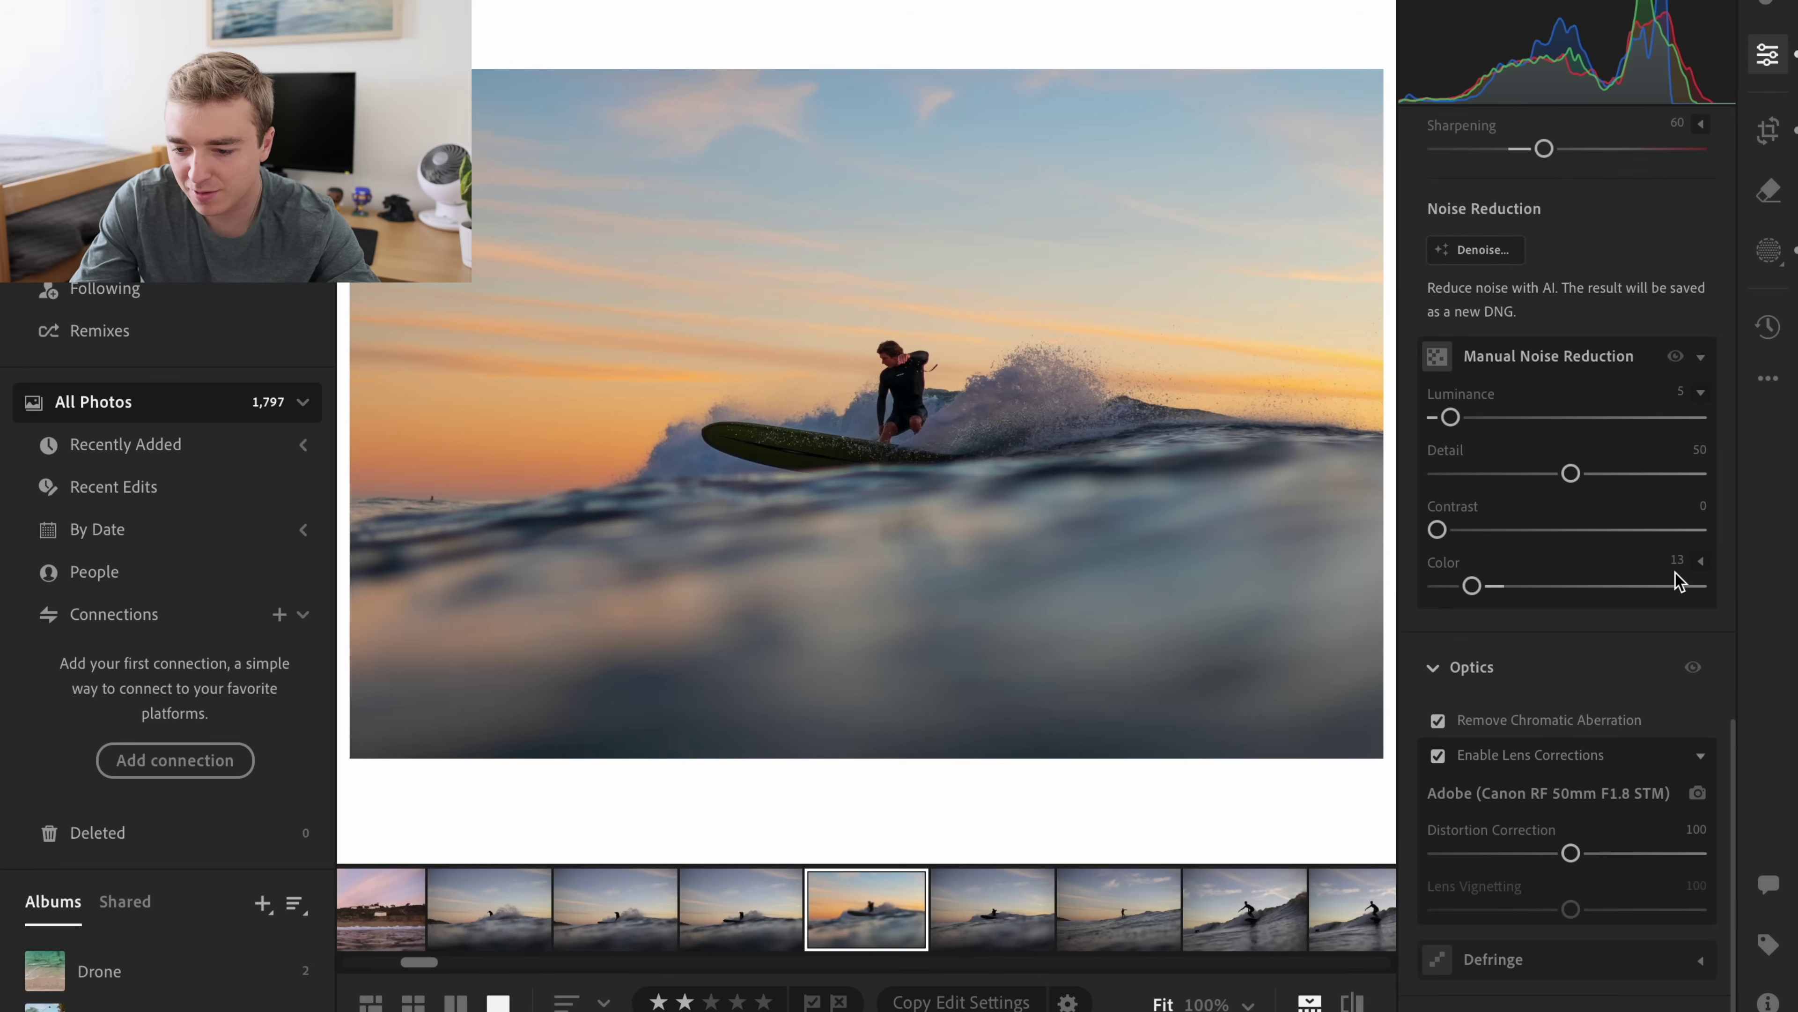
drag(1450, 418, 1525, 428)
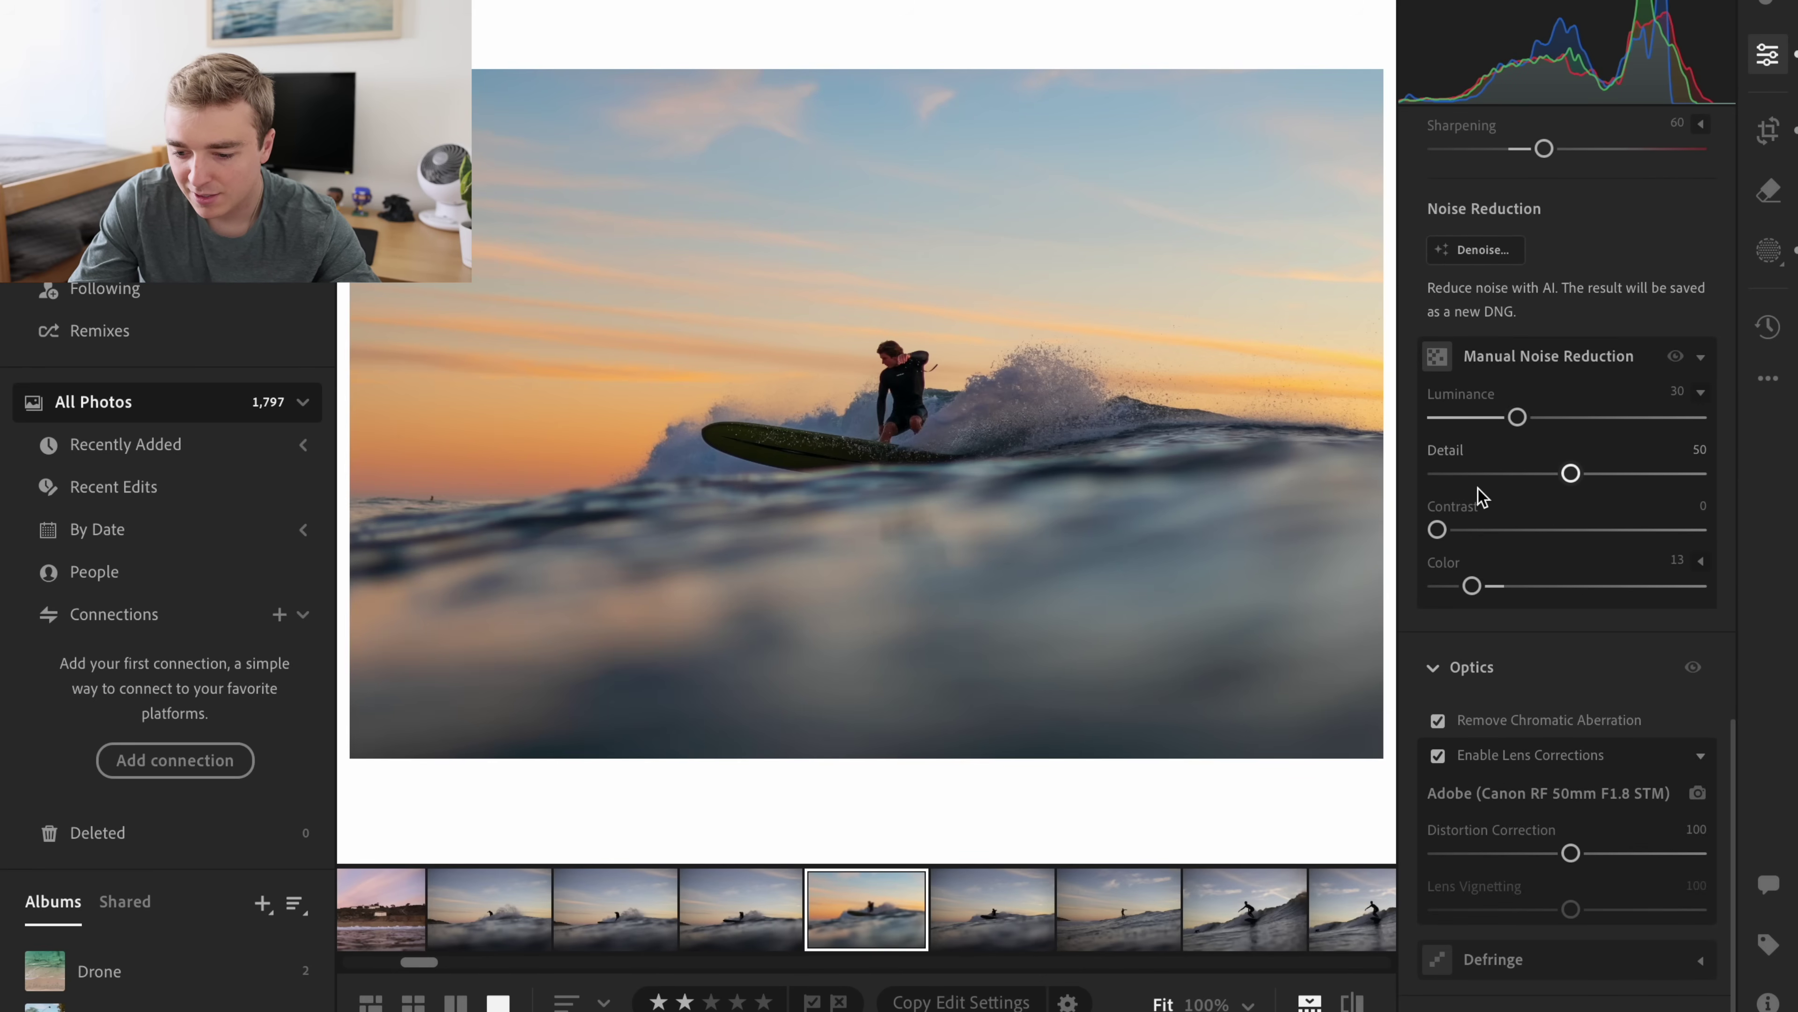
drag(1470, 586, 1507, 597)
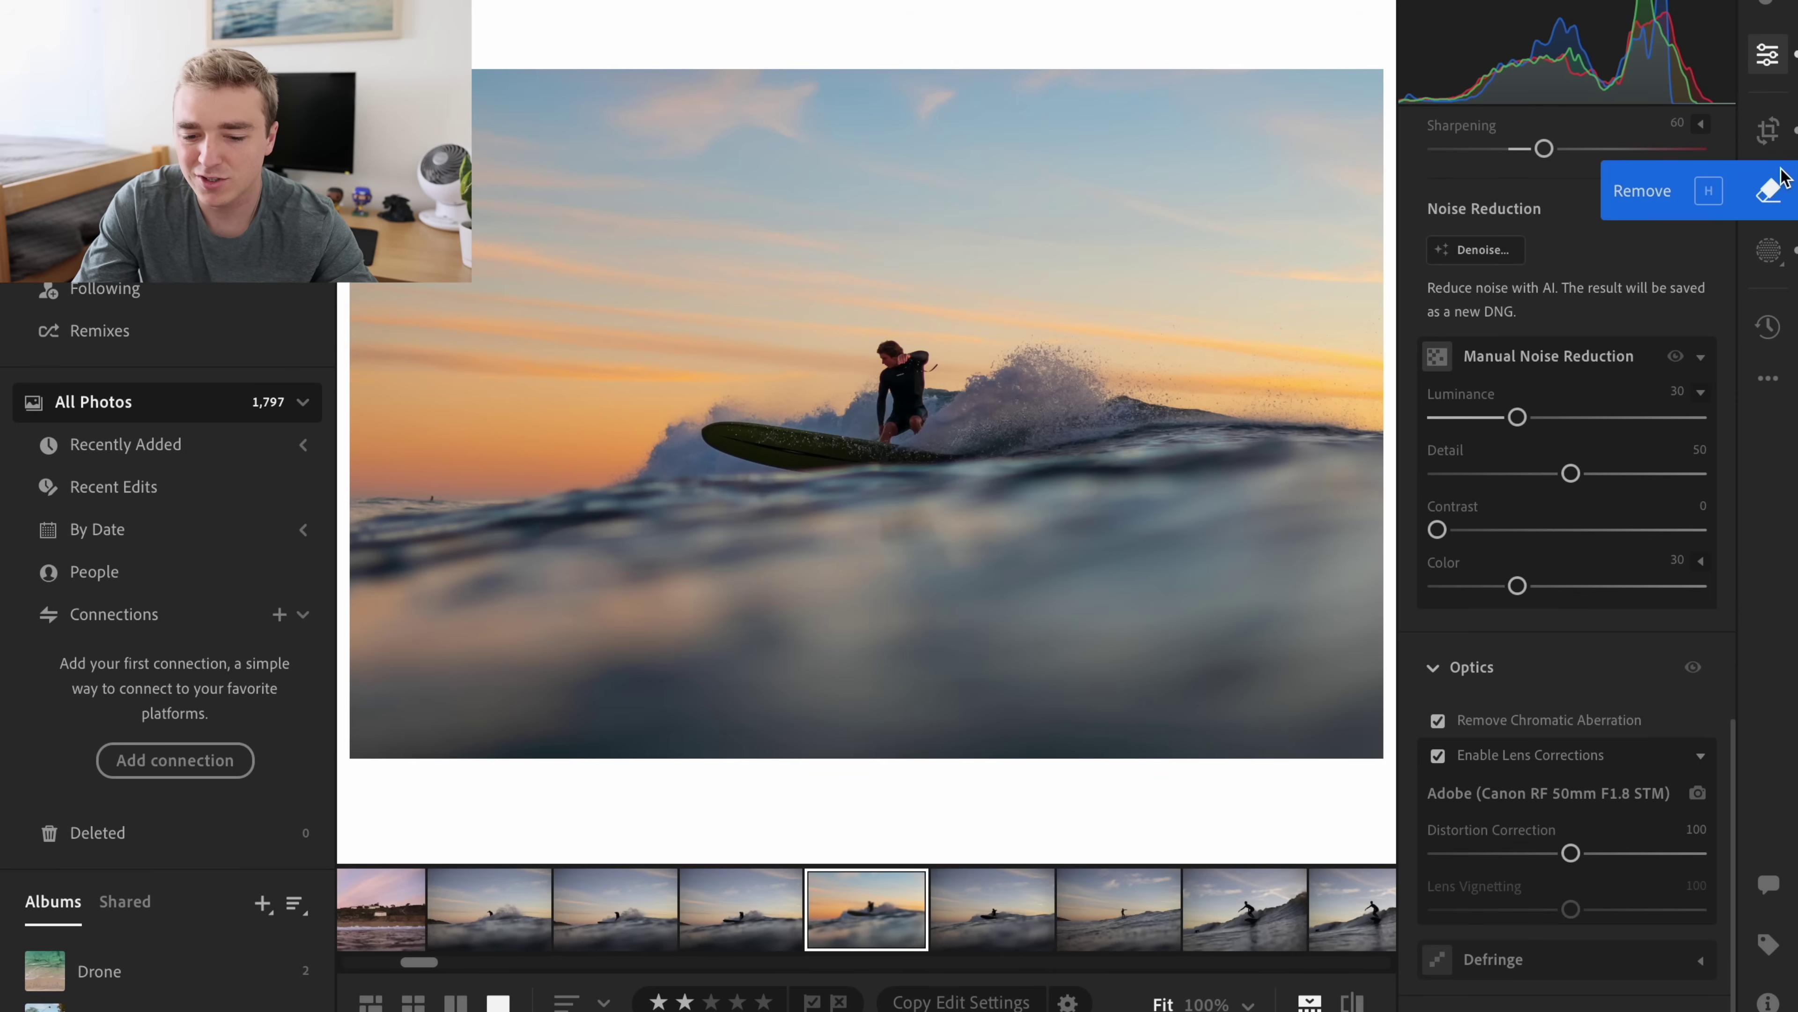
click(900, 370)
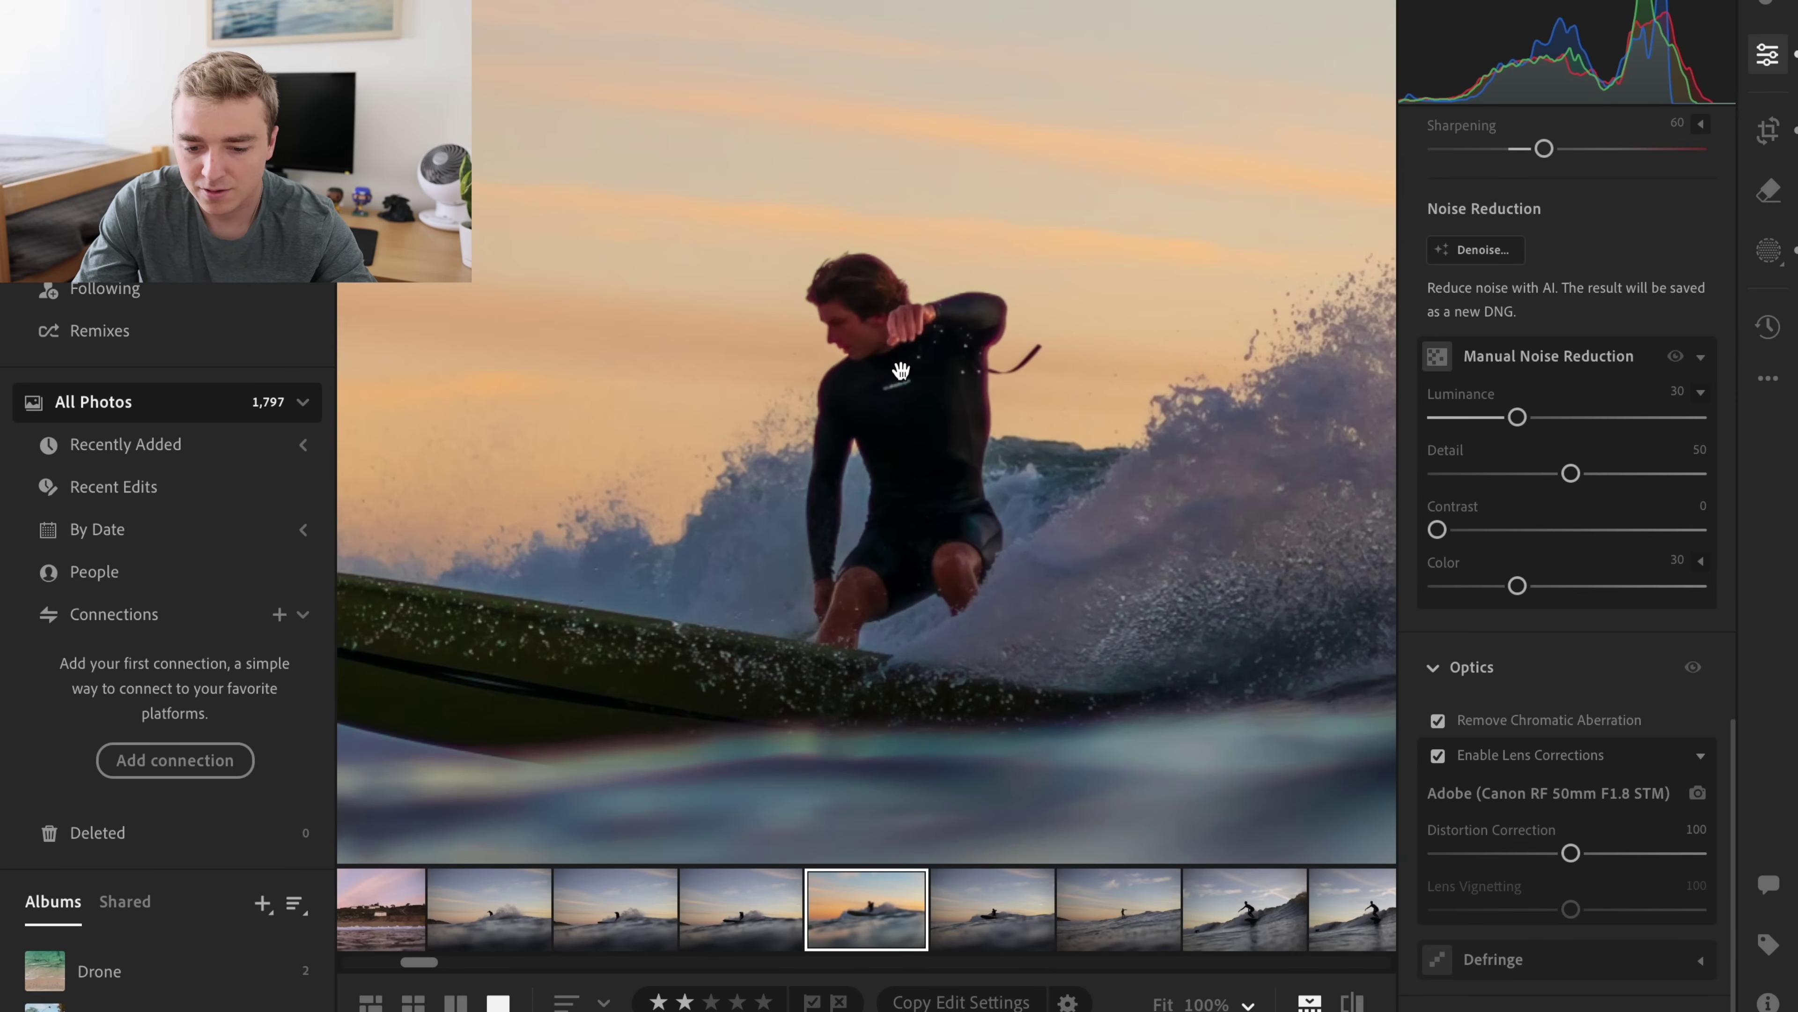
drag(900, 370, 988, 370)
click(966, 385)
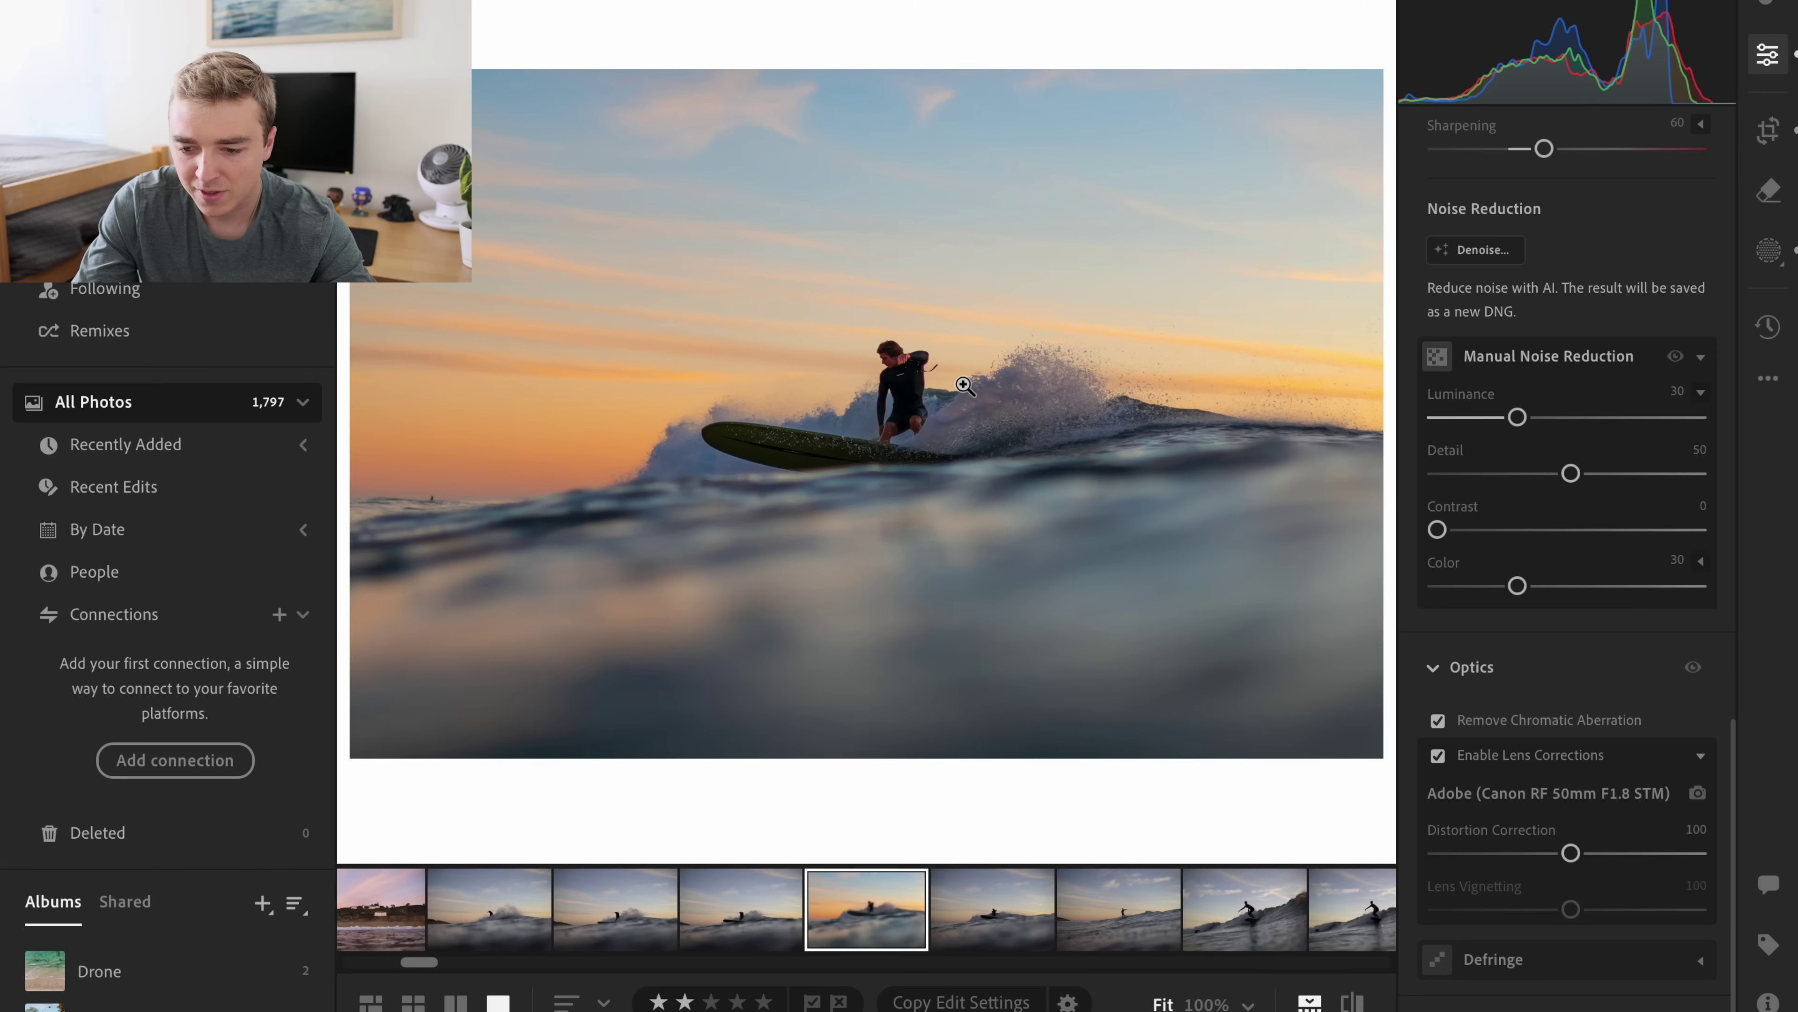
- Add a second mask to the longboarder photo by brushing an Objects selection over the surfer's head and body
scroll(1493, 390, up, 10)
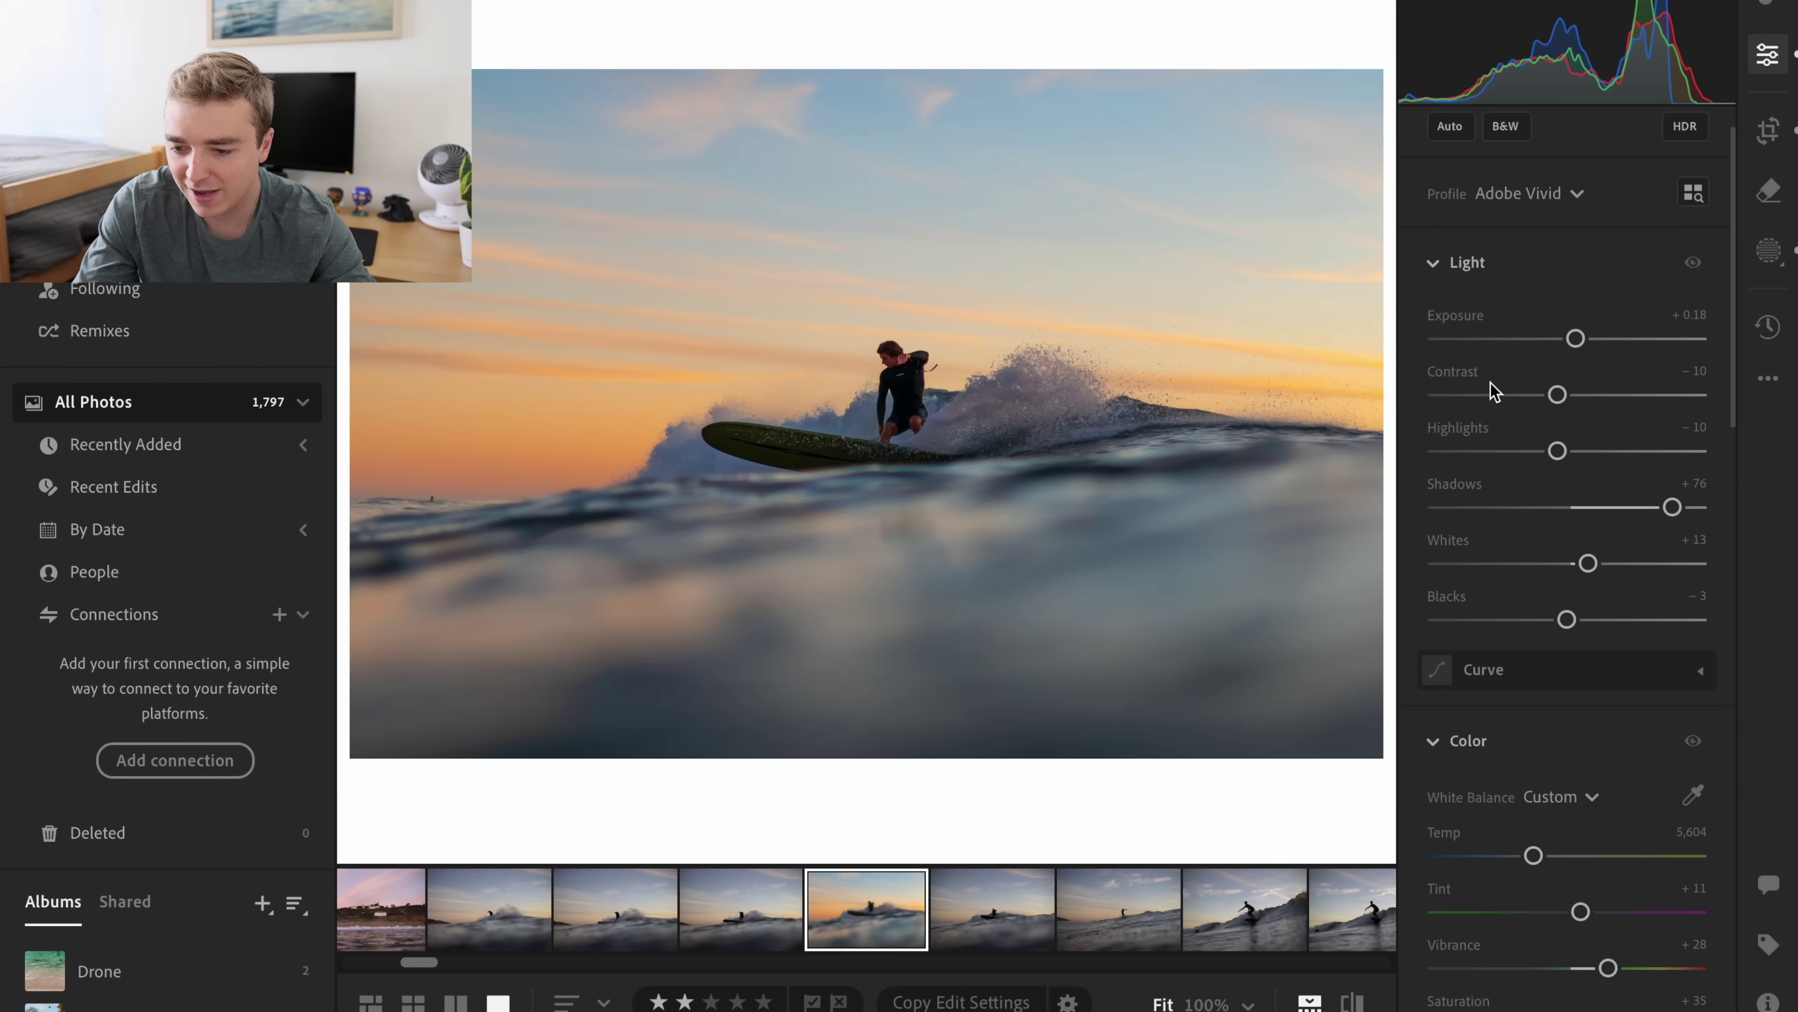
click(1768, 249)
click(1338, 26)
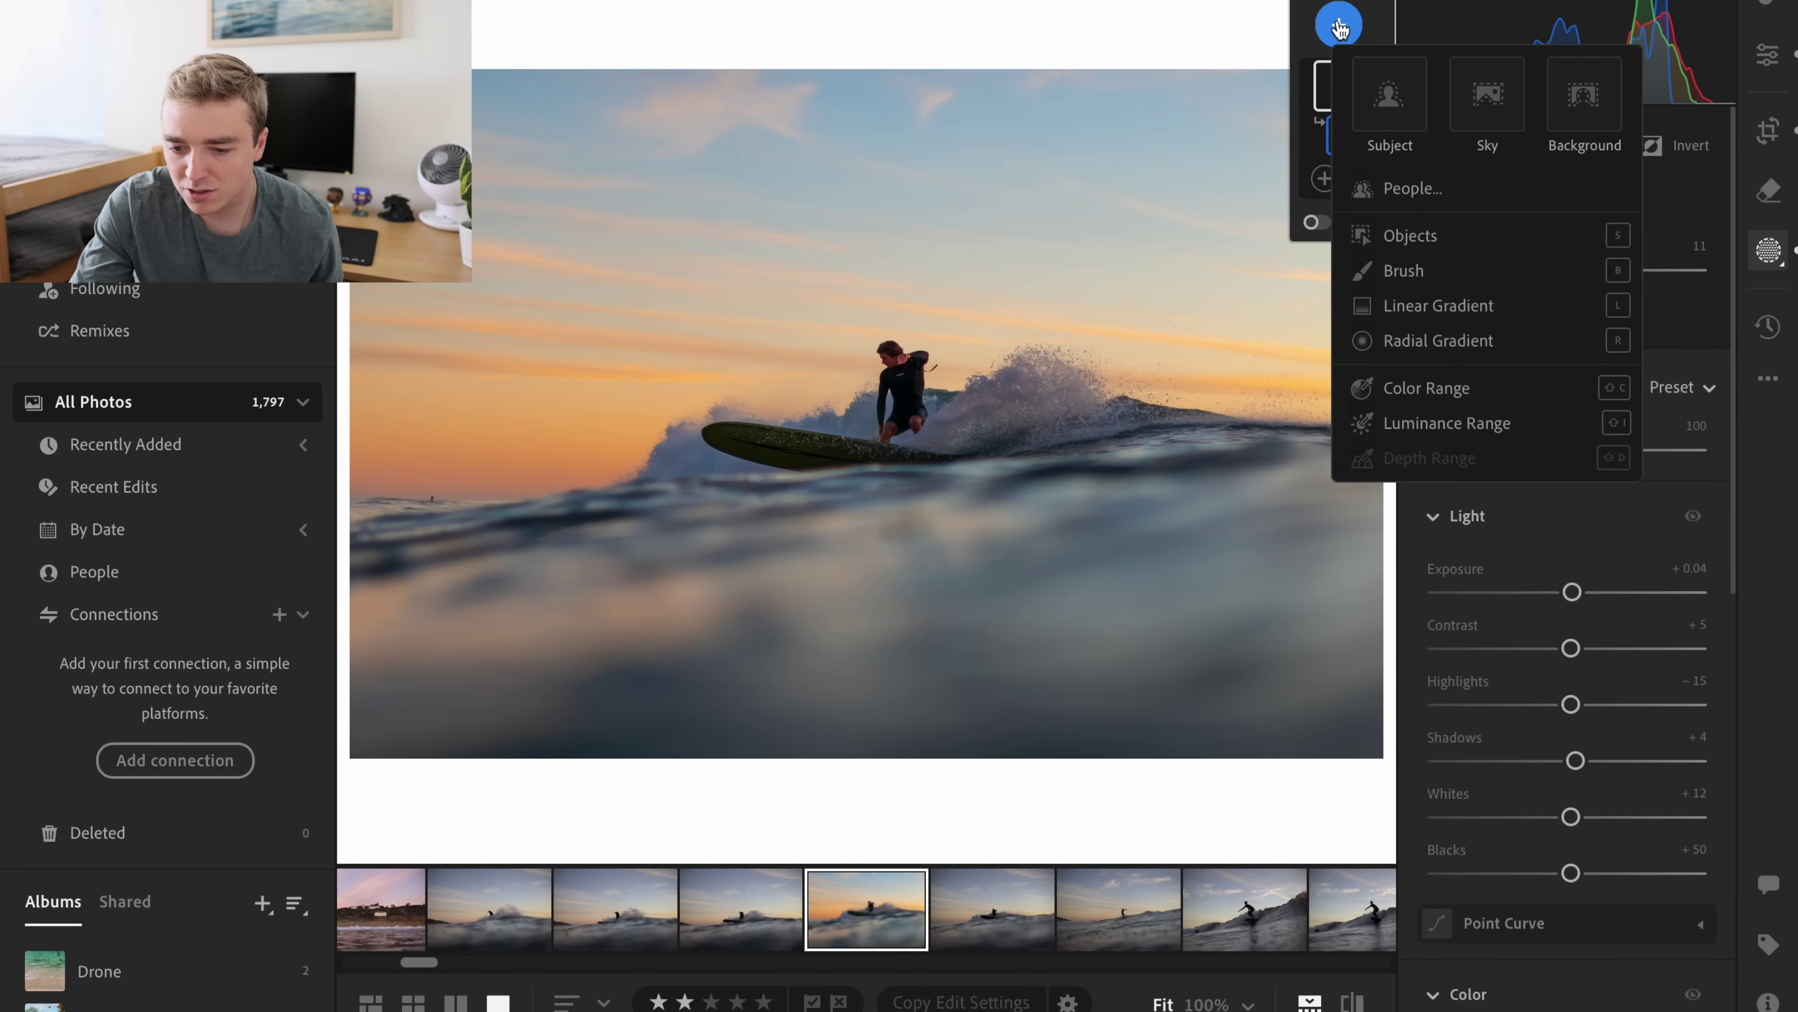
click(1416, 237)
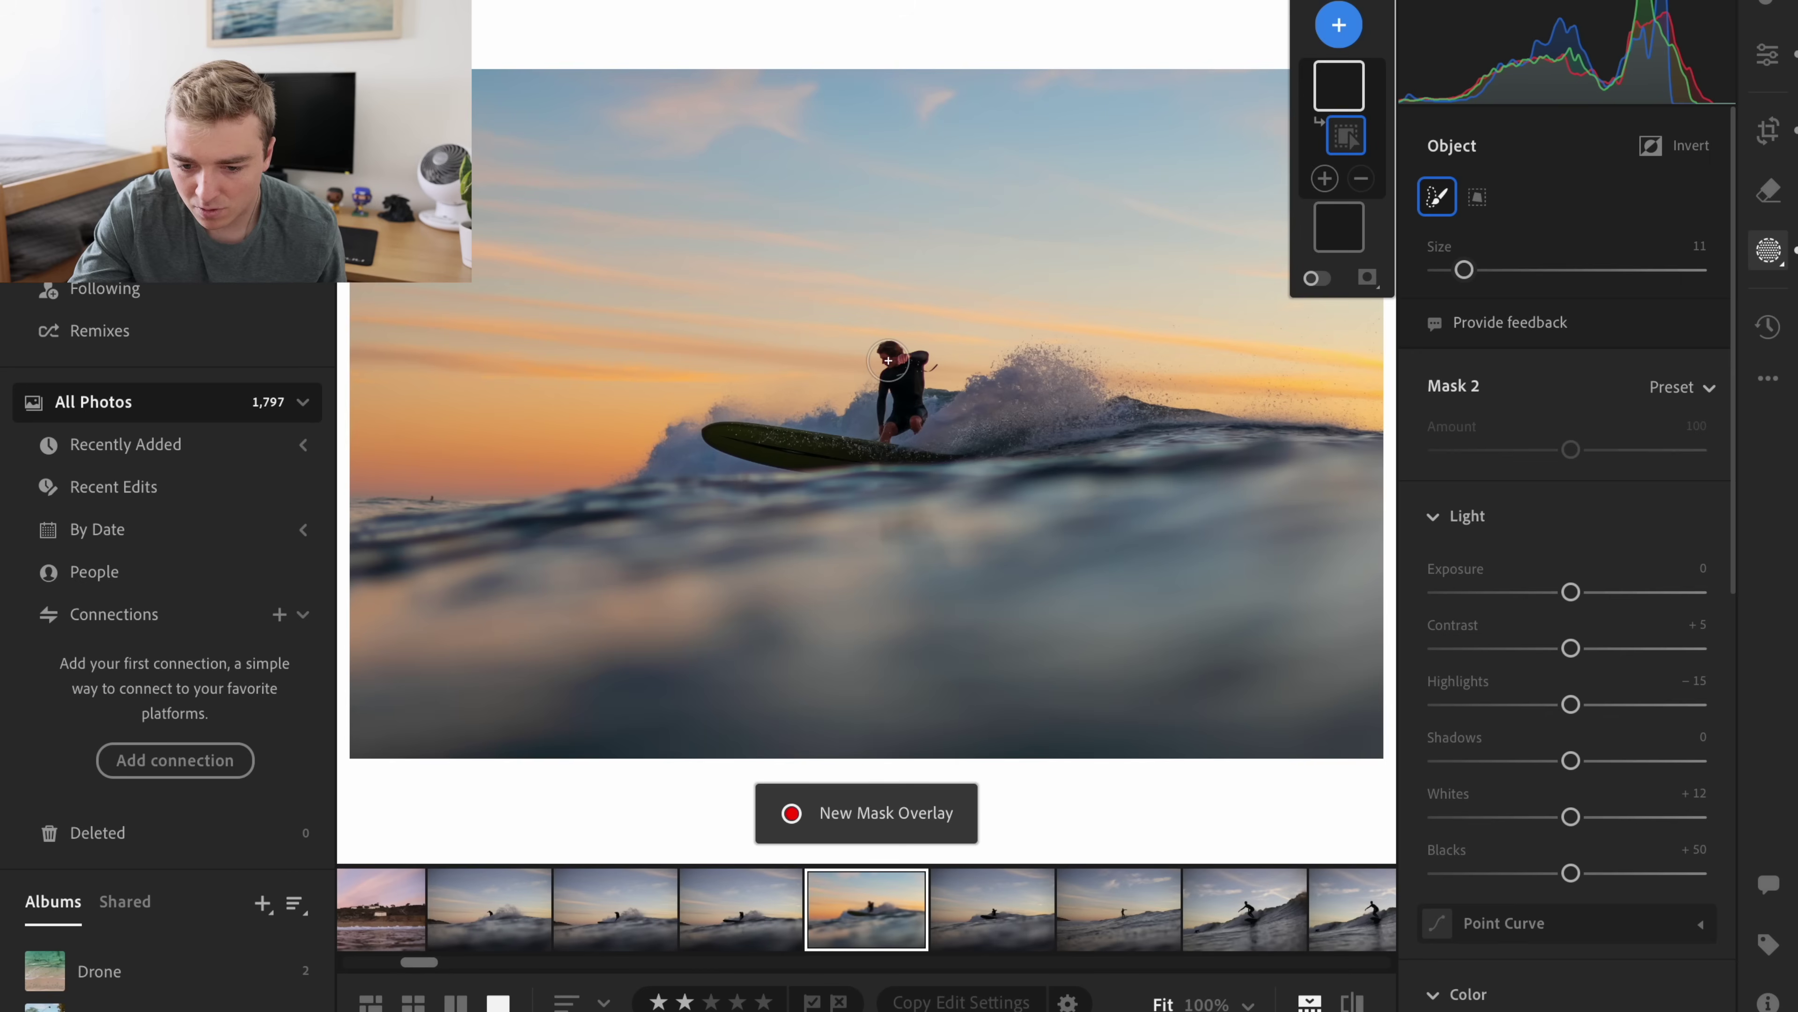
scroll(878, 363, up, 3)
scroll(878, 362, up, 2)
click(863, 331)
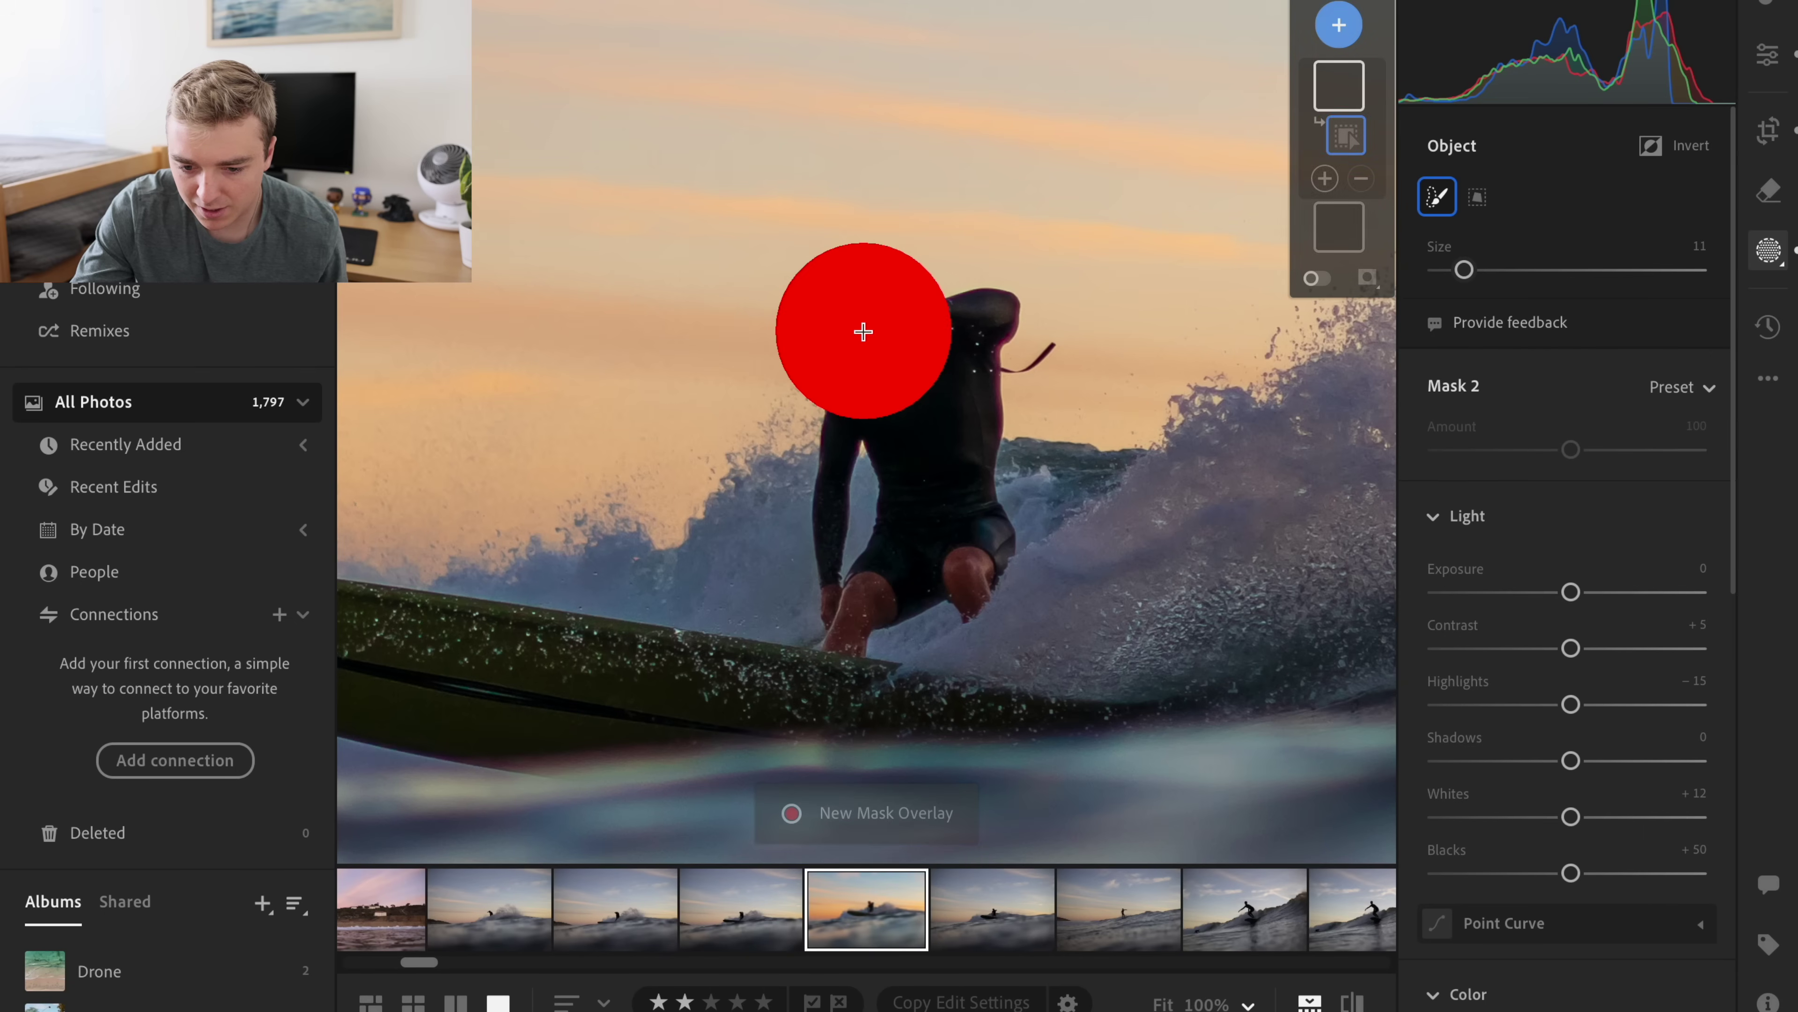
drag(864, 331, 957, 585)
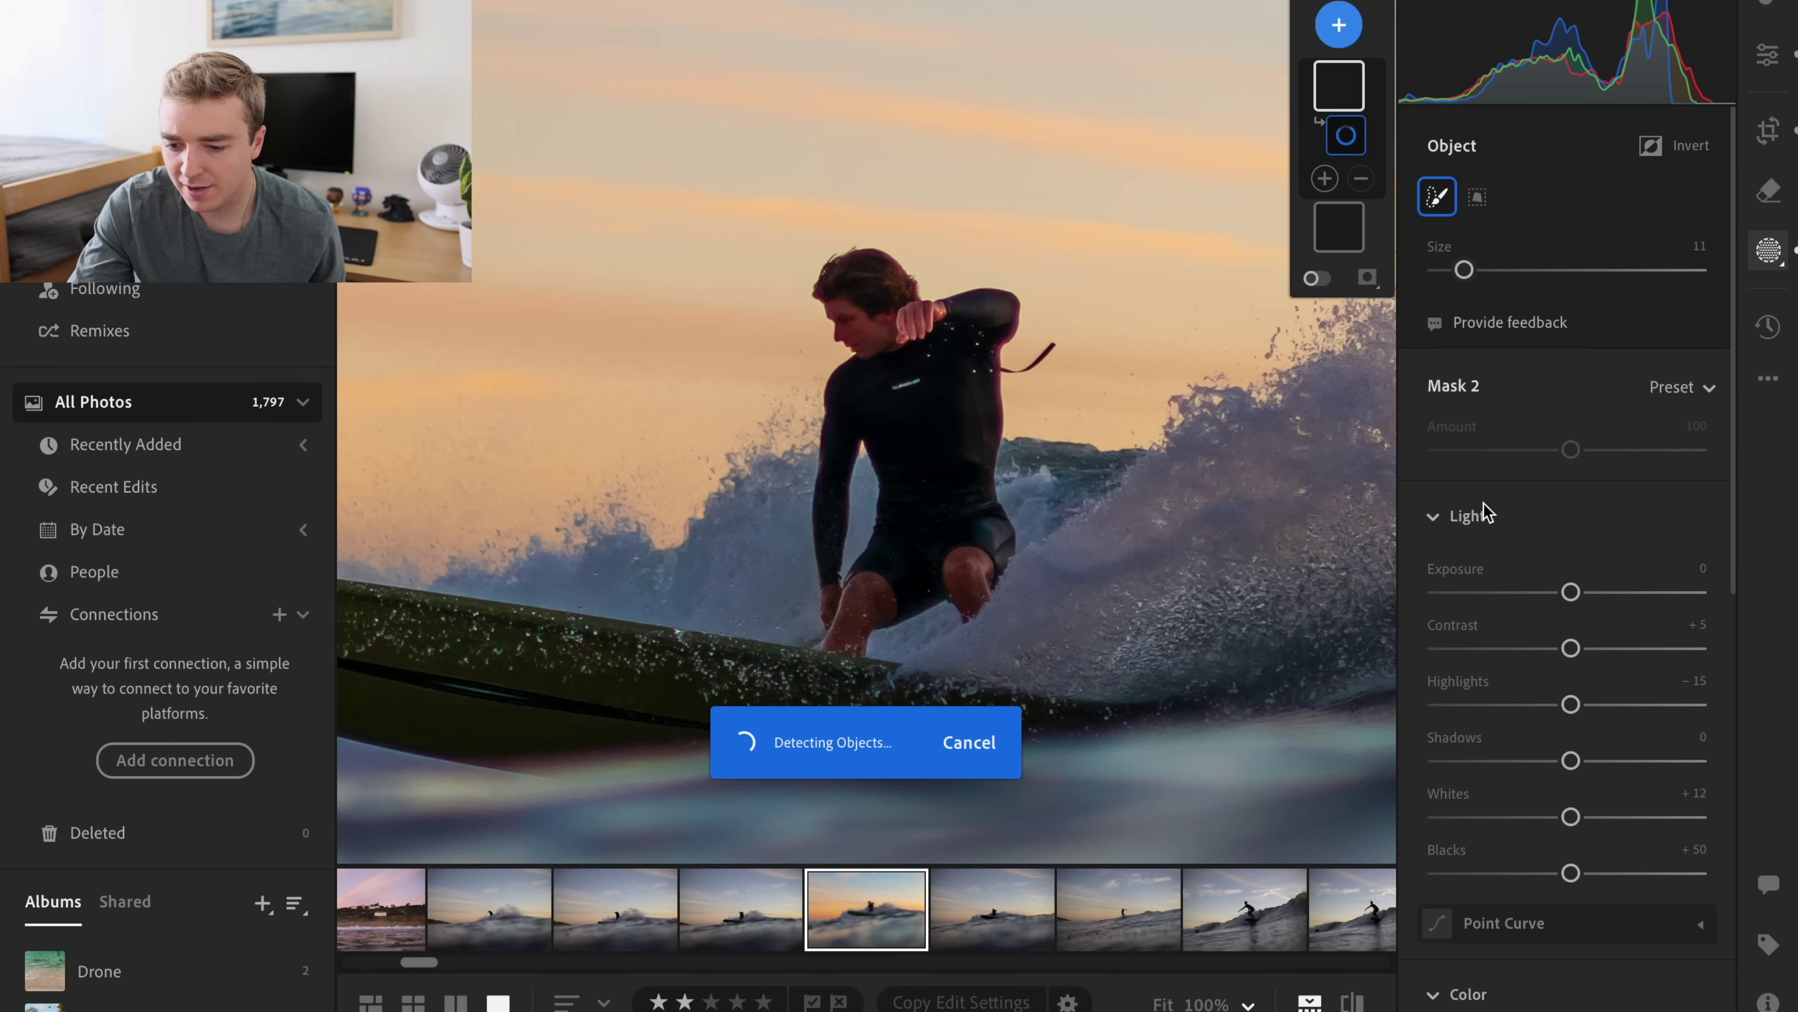
- Reset the Hue of the surfer's mask and lower its Saturation to -17
scroll(1484, 503, down, 10)
double_click(1570, 369)
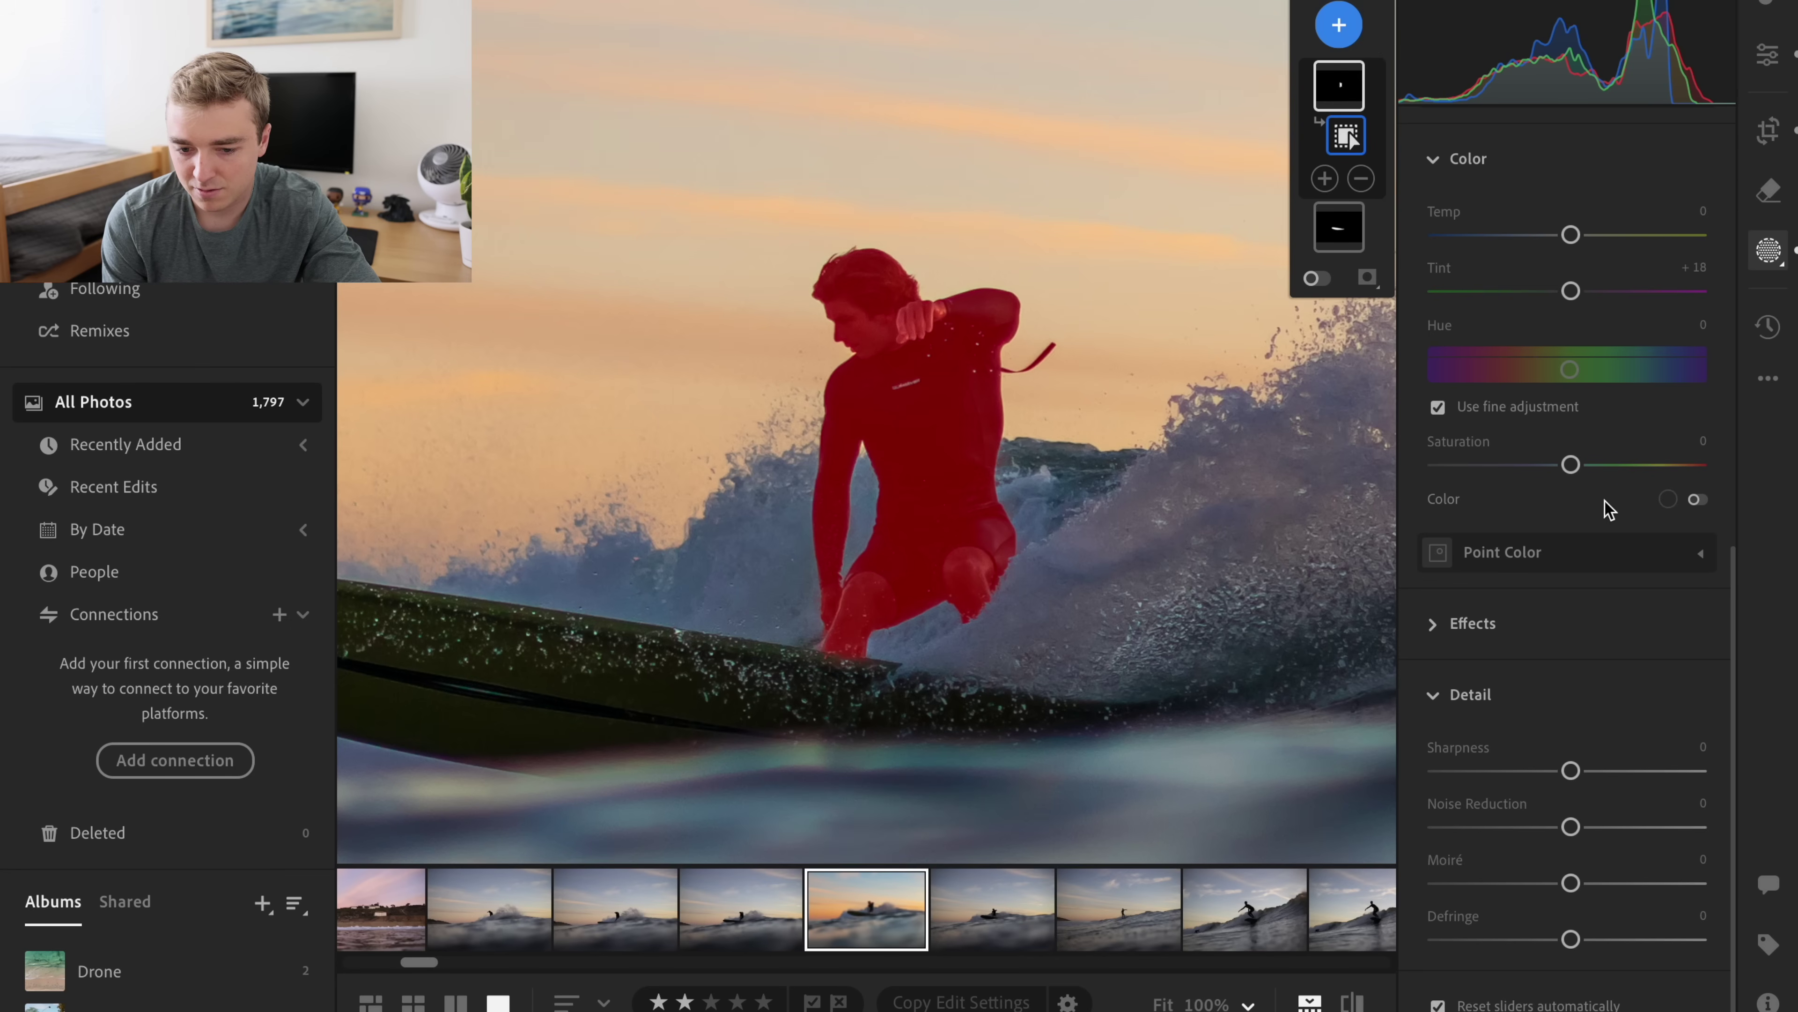
drag(1571, 465, 1555, 484)
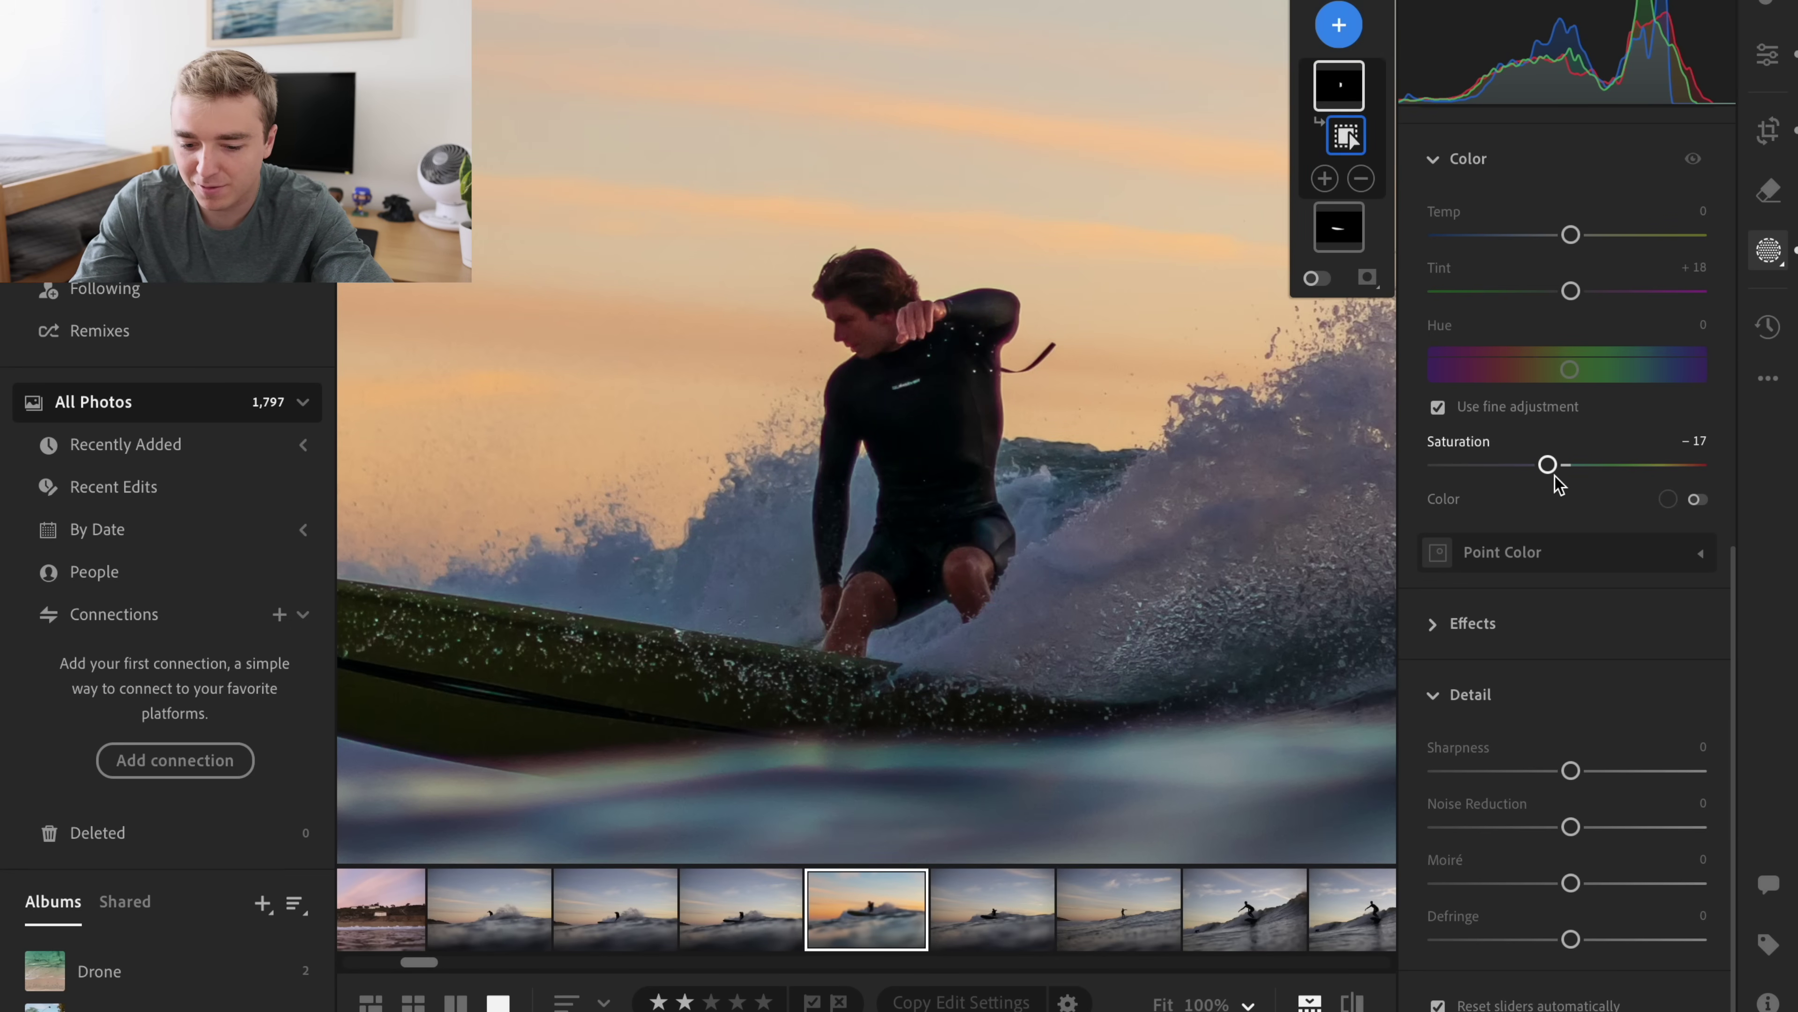
- Rate the longboarder photo three stars, leave masking and return to viewing the whole picture
key(3)
click(1769, 55)
click(924, 372)
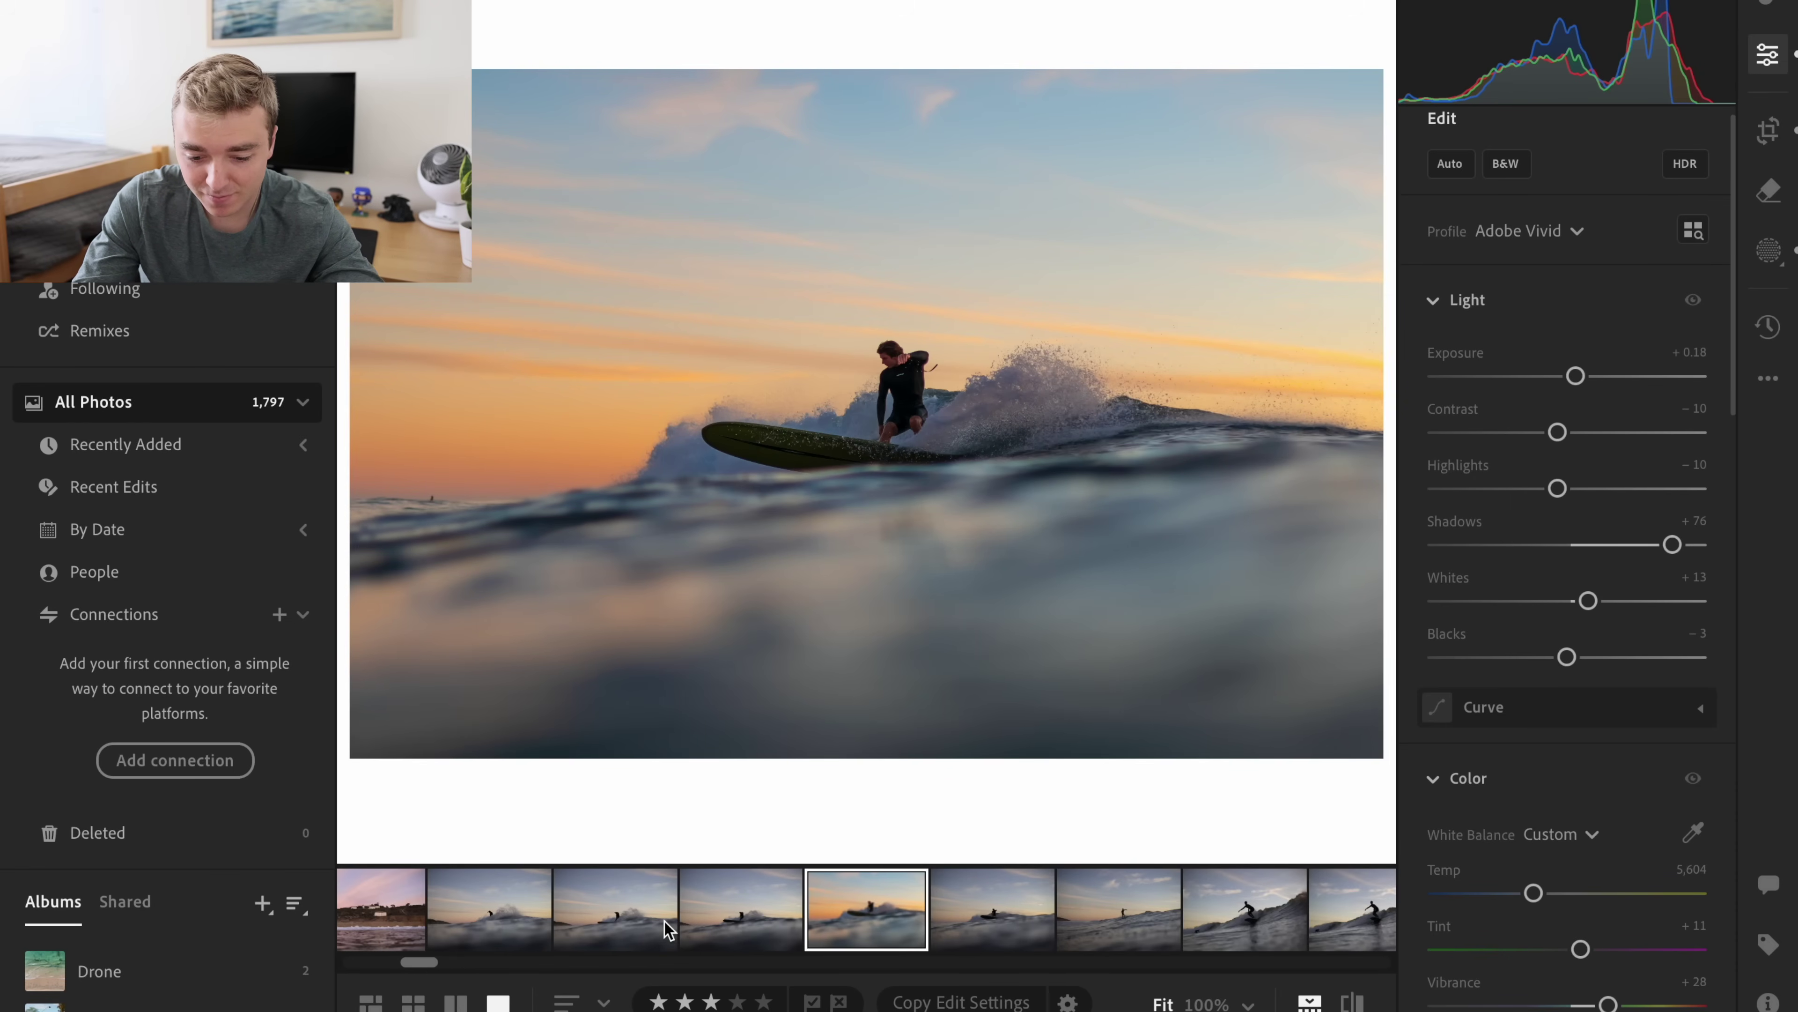
- Browse the other surf shots and open the unedited pink-sky photo of a surfer silhouetted on a wave
scroll(669, 928, up, 5)
scroll(669, 929, up, 8)
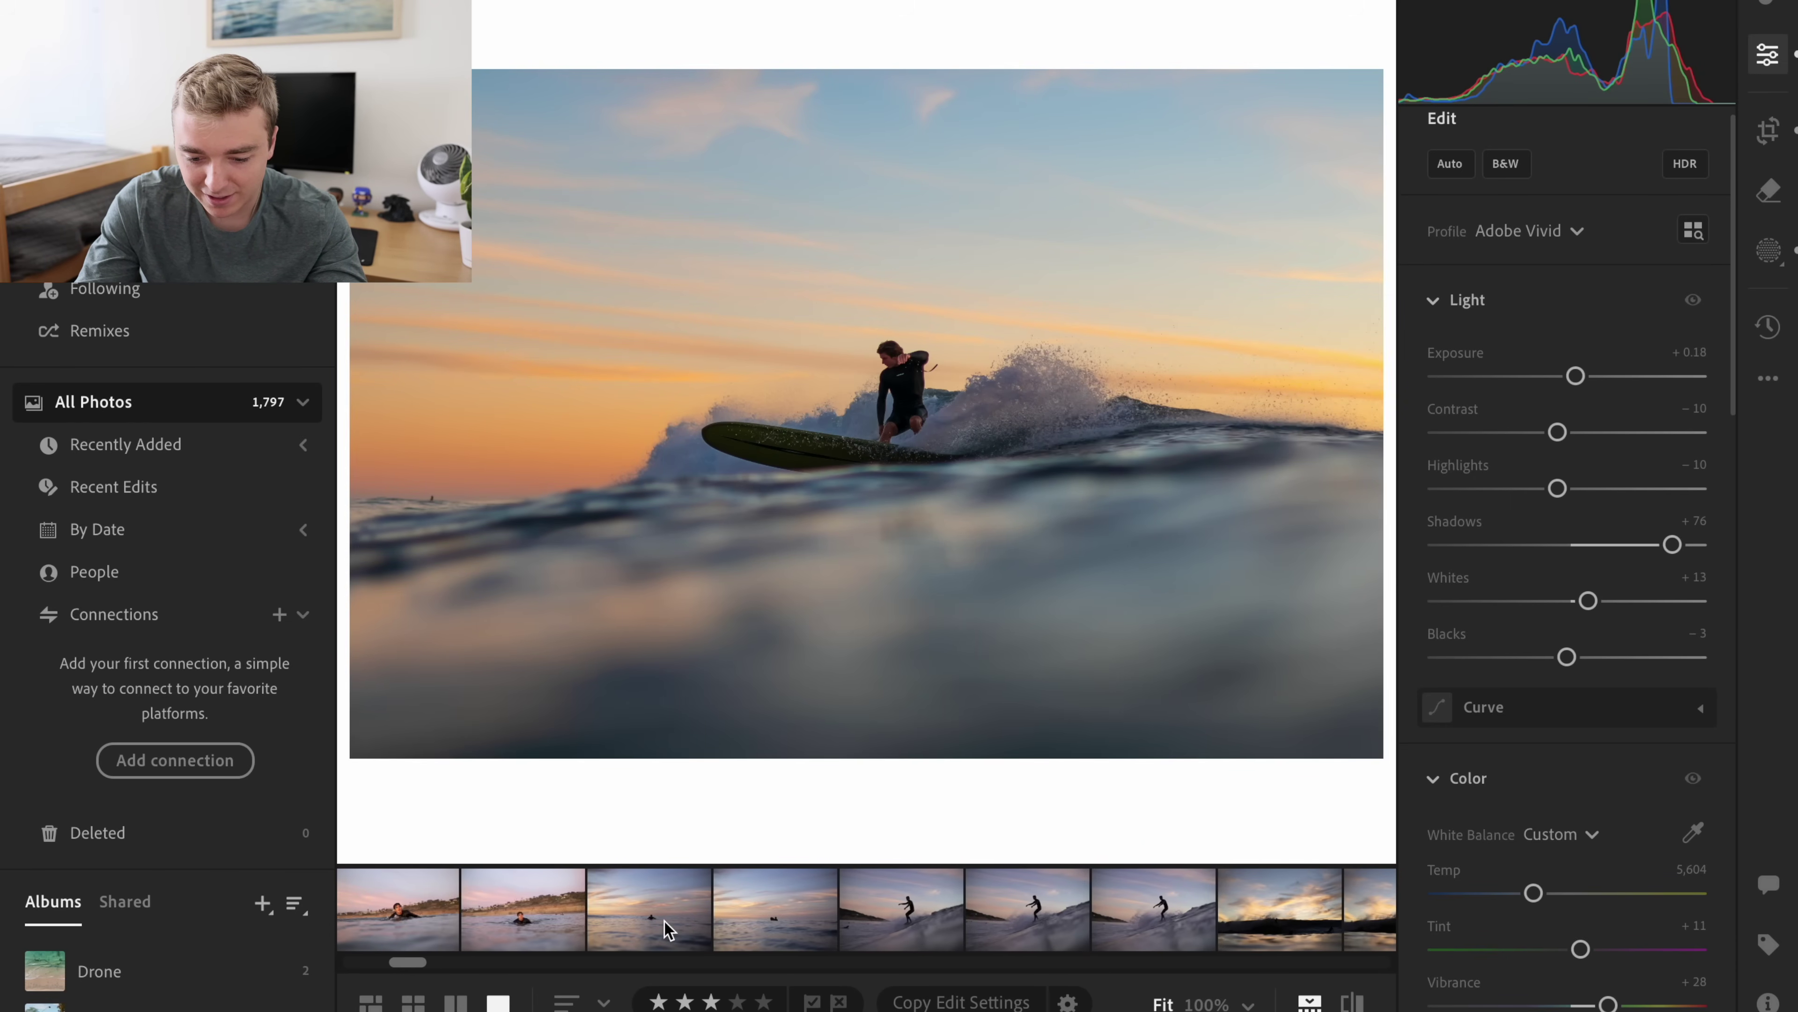
scroll(729, 925, up, 5)
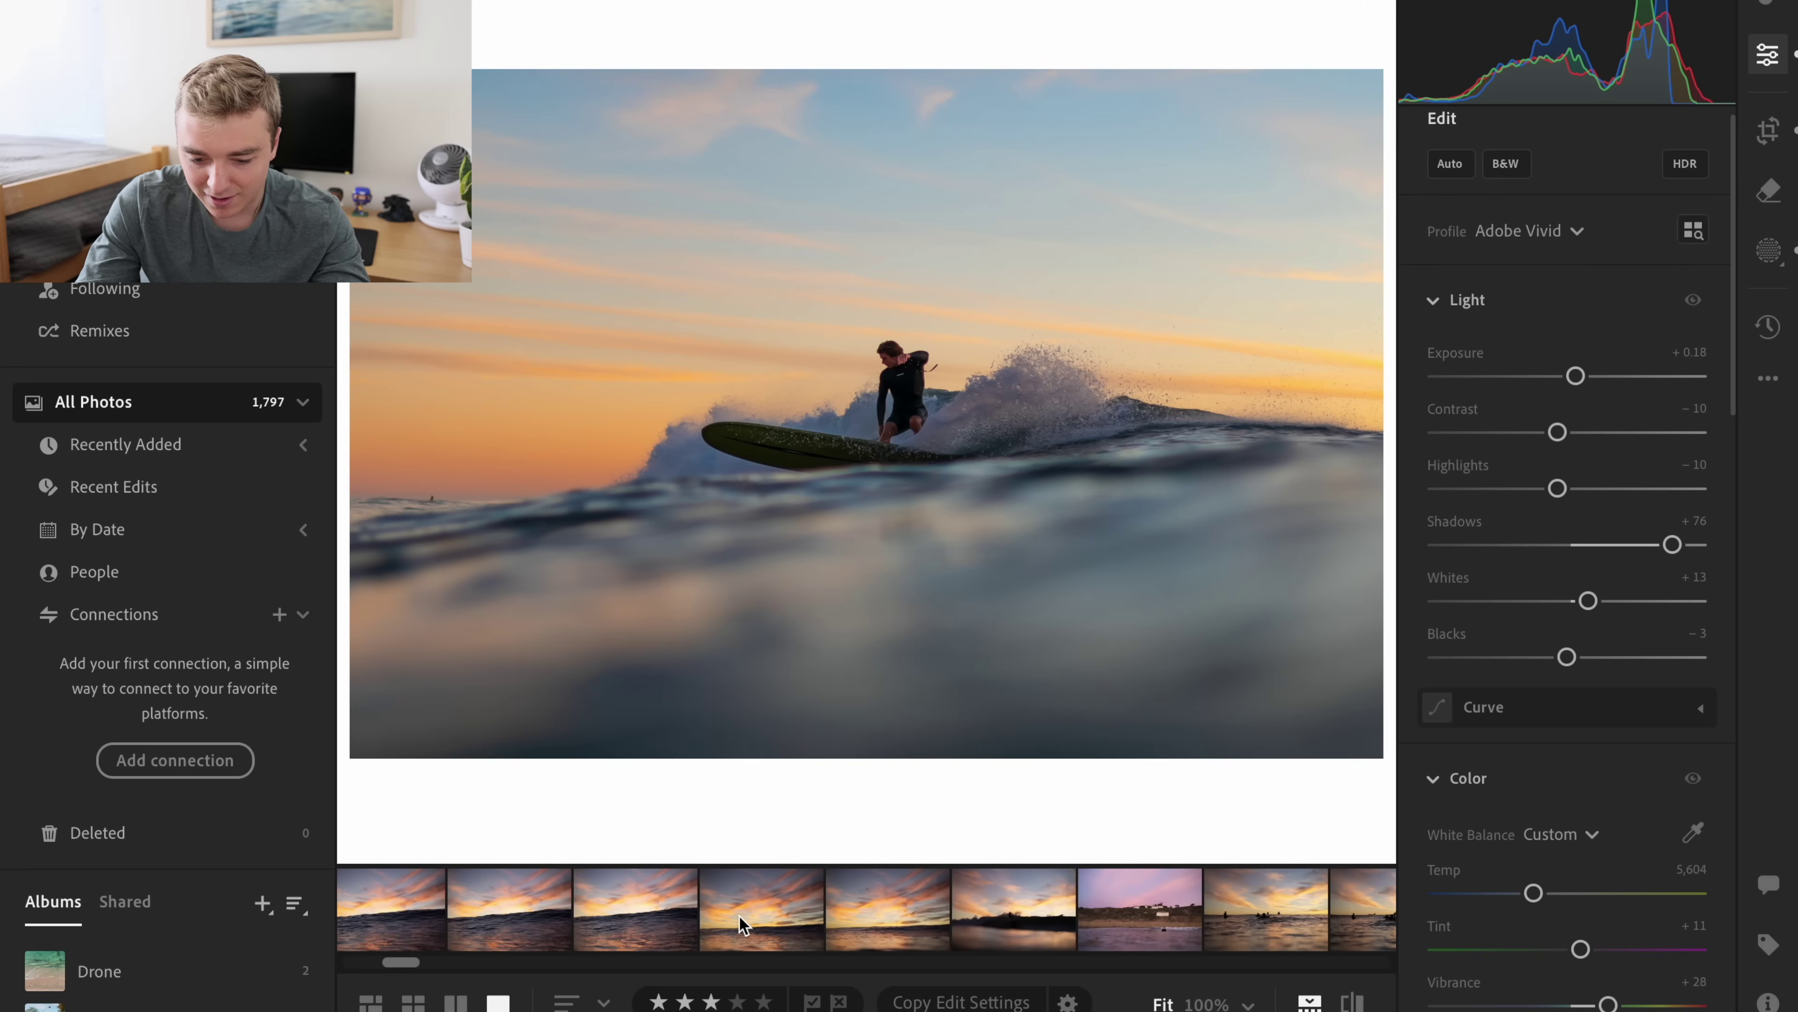
scroll(742, 924, up, 8)
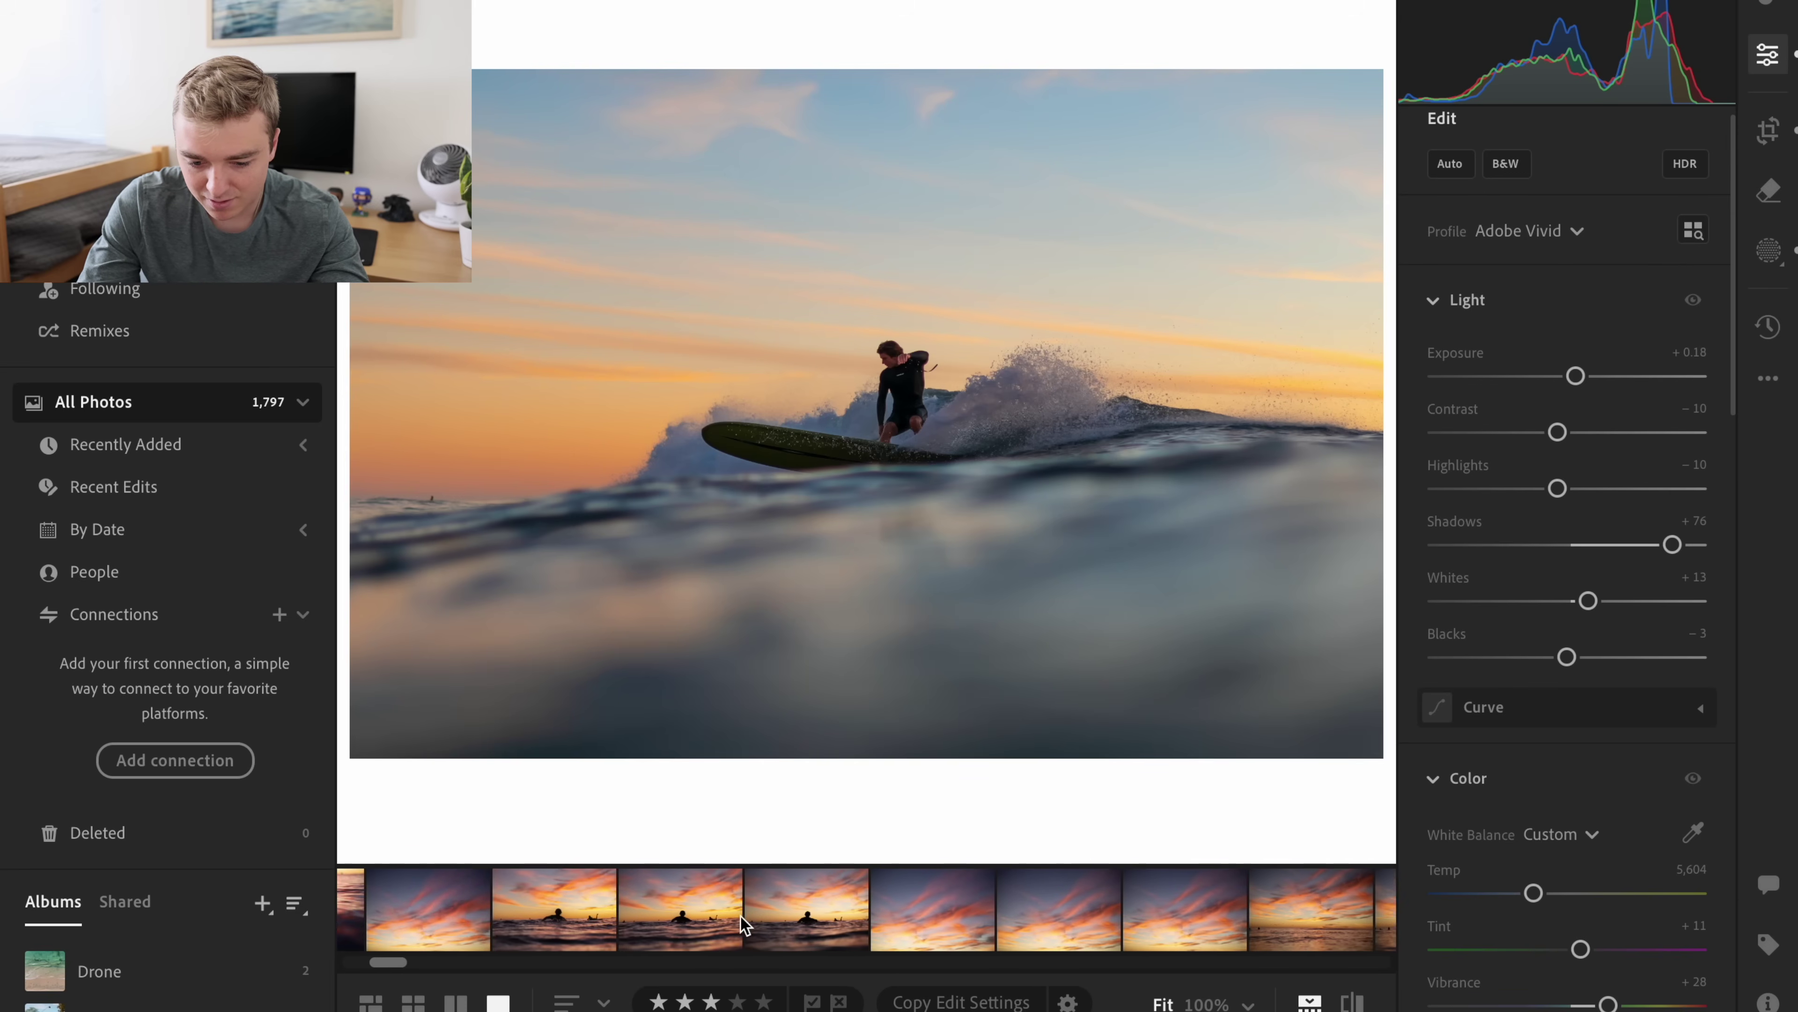
scroll(742, 925, up, 5)
click(742, 924)
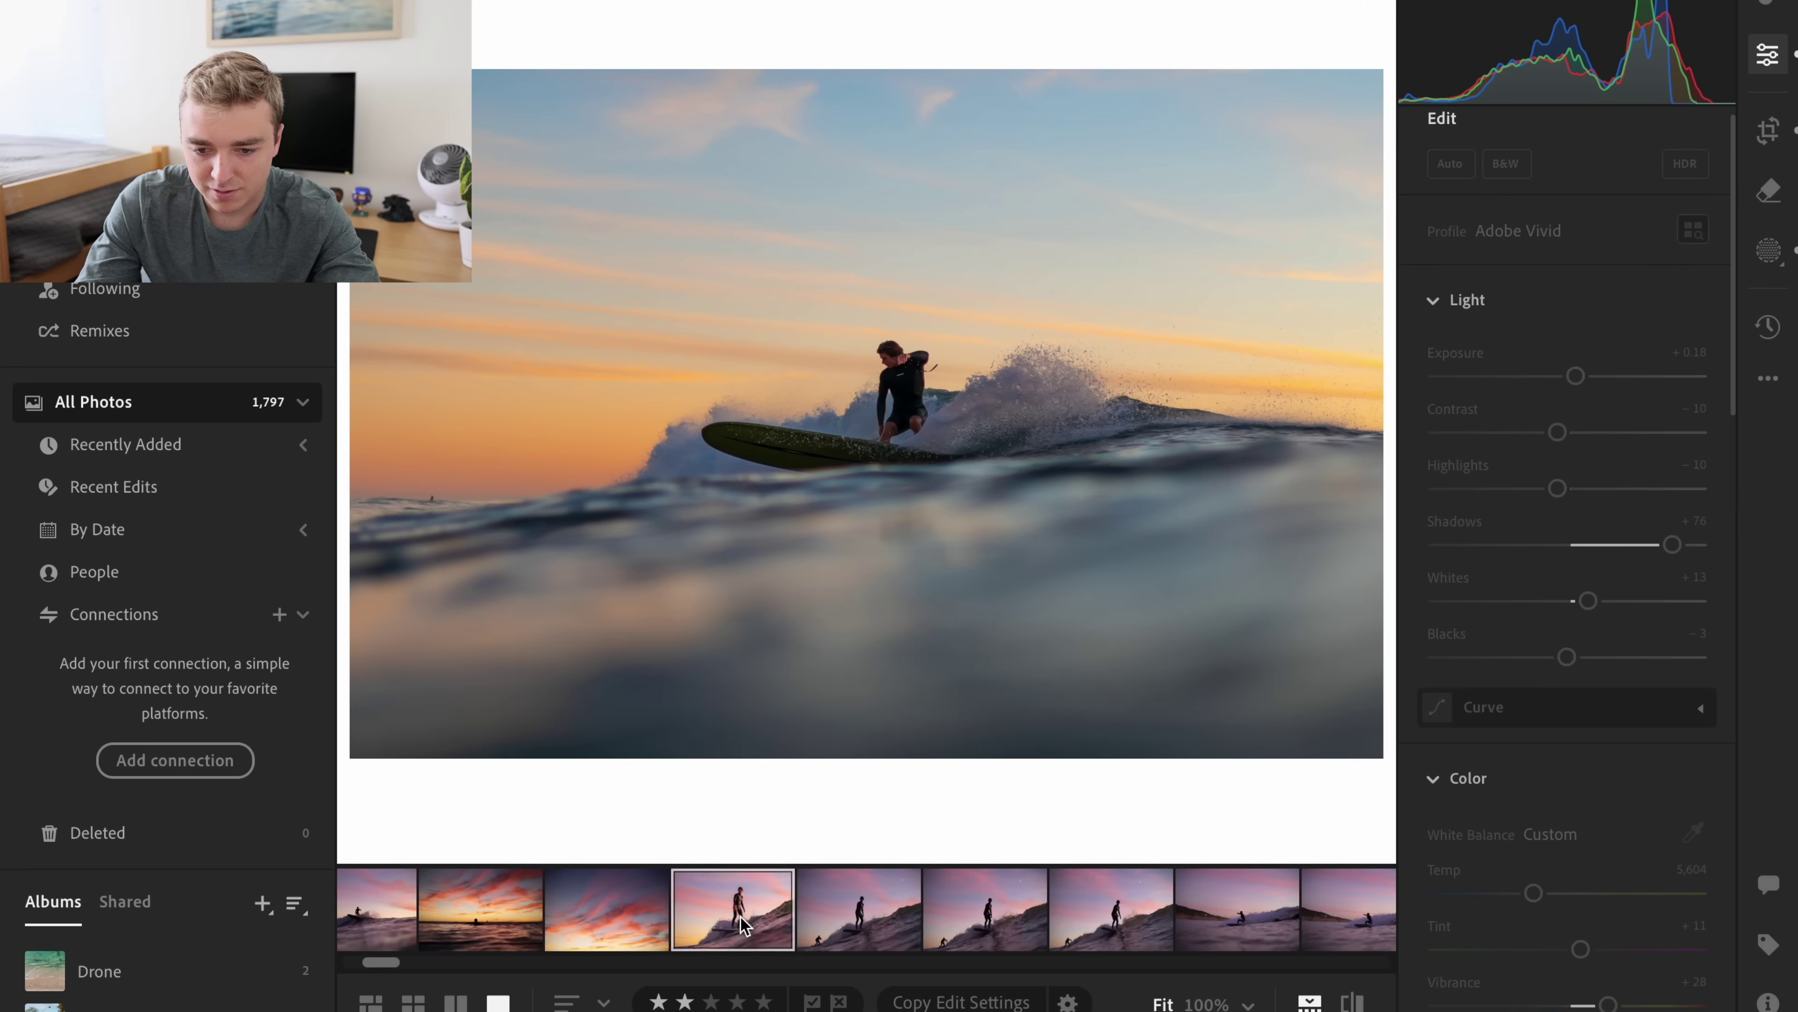
scroll(744, 925, up, 3)
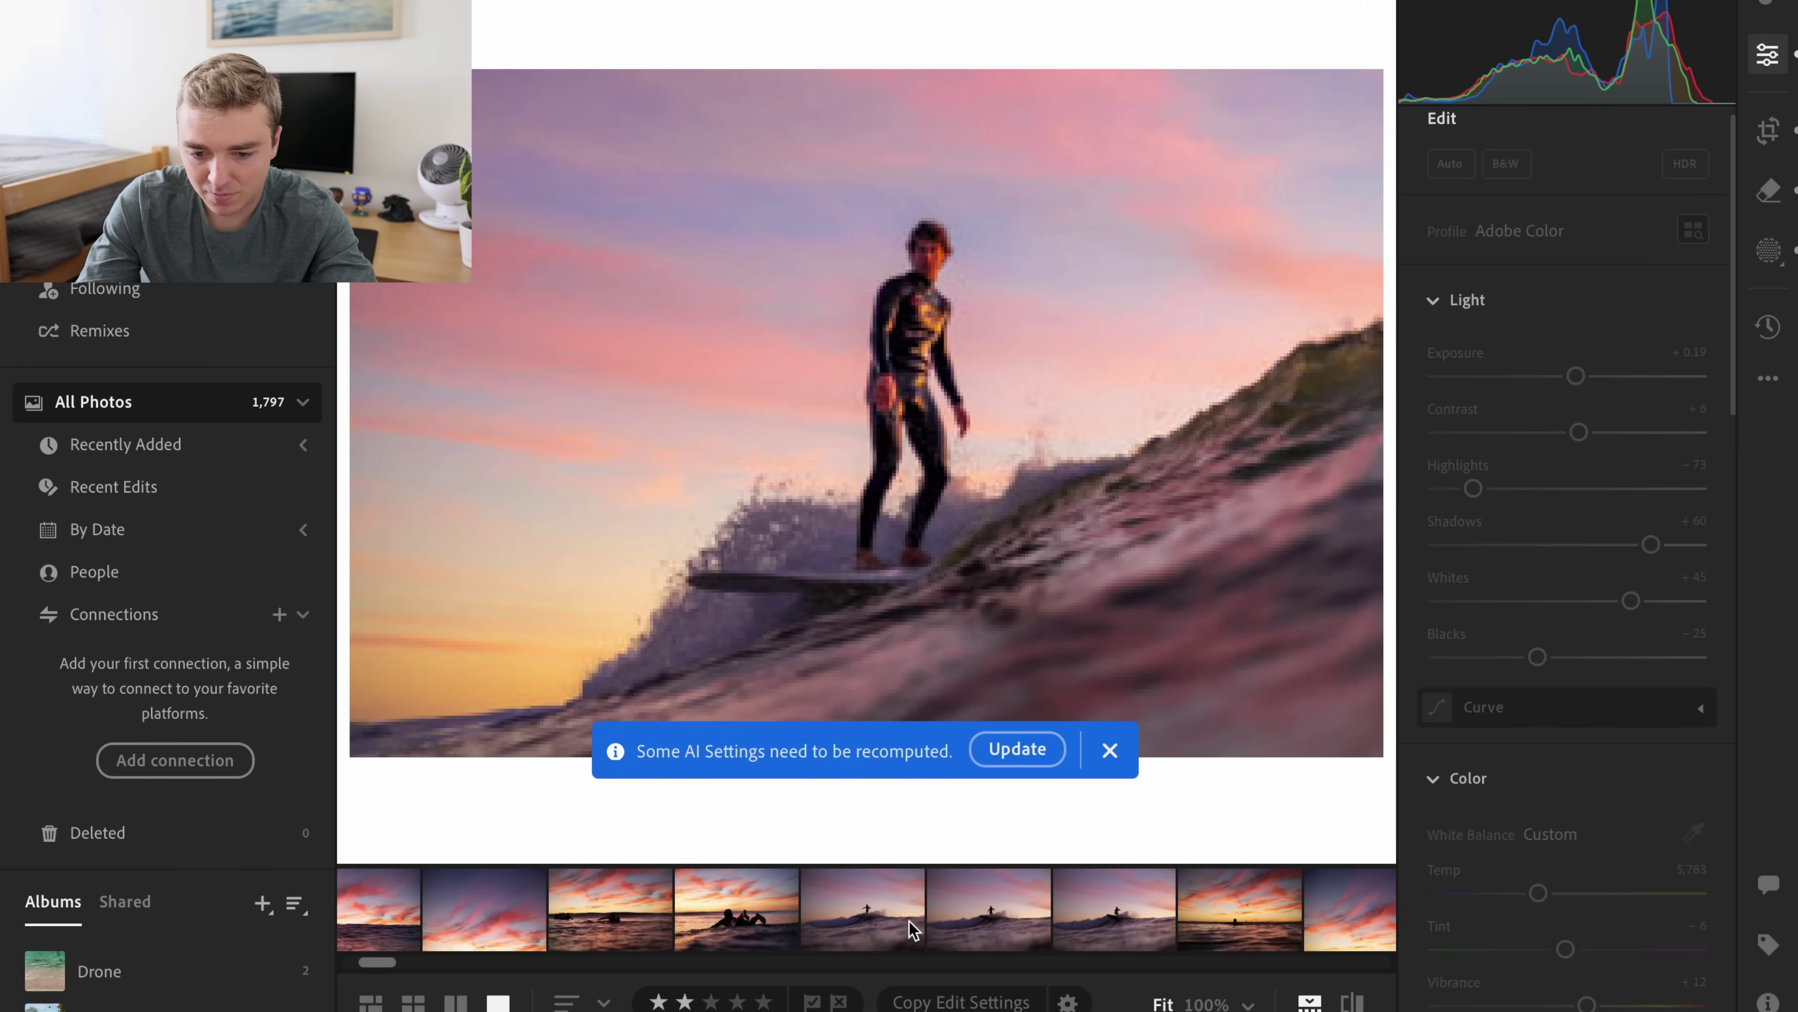
click(998, 920)
click(896, 921)
click(1113, 921)
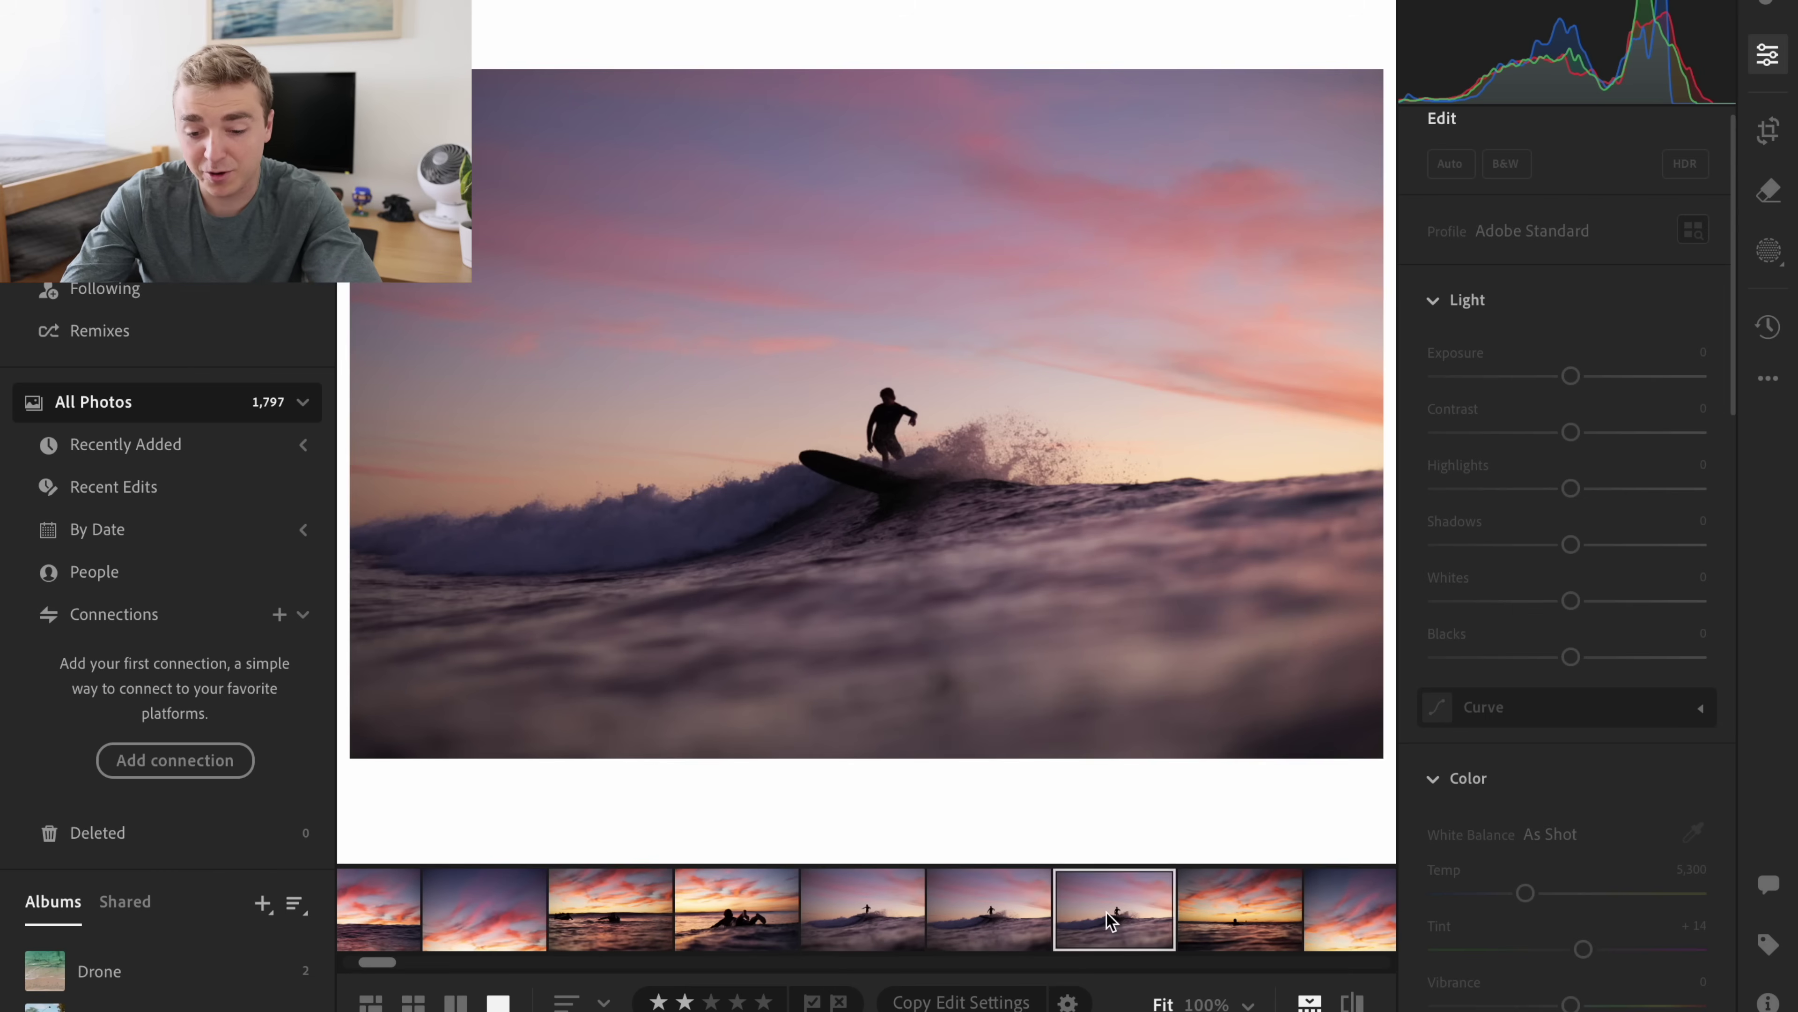
- Crop the pink-sky photo at 3 x 2 closer around the surfer and the wave
click(1768, 130)
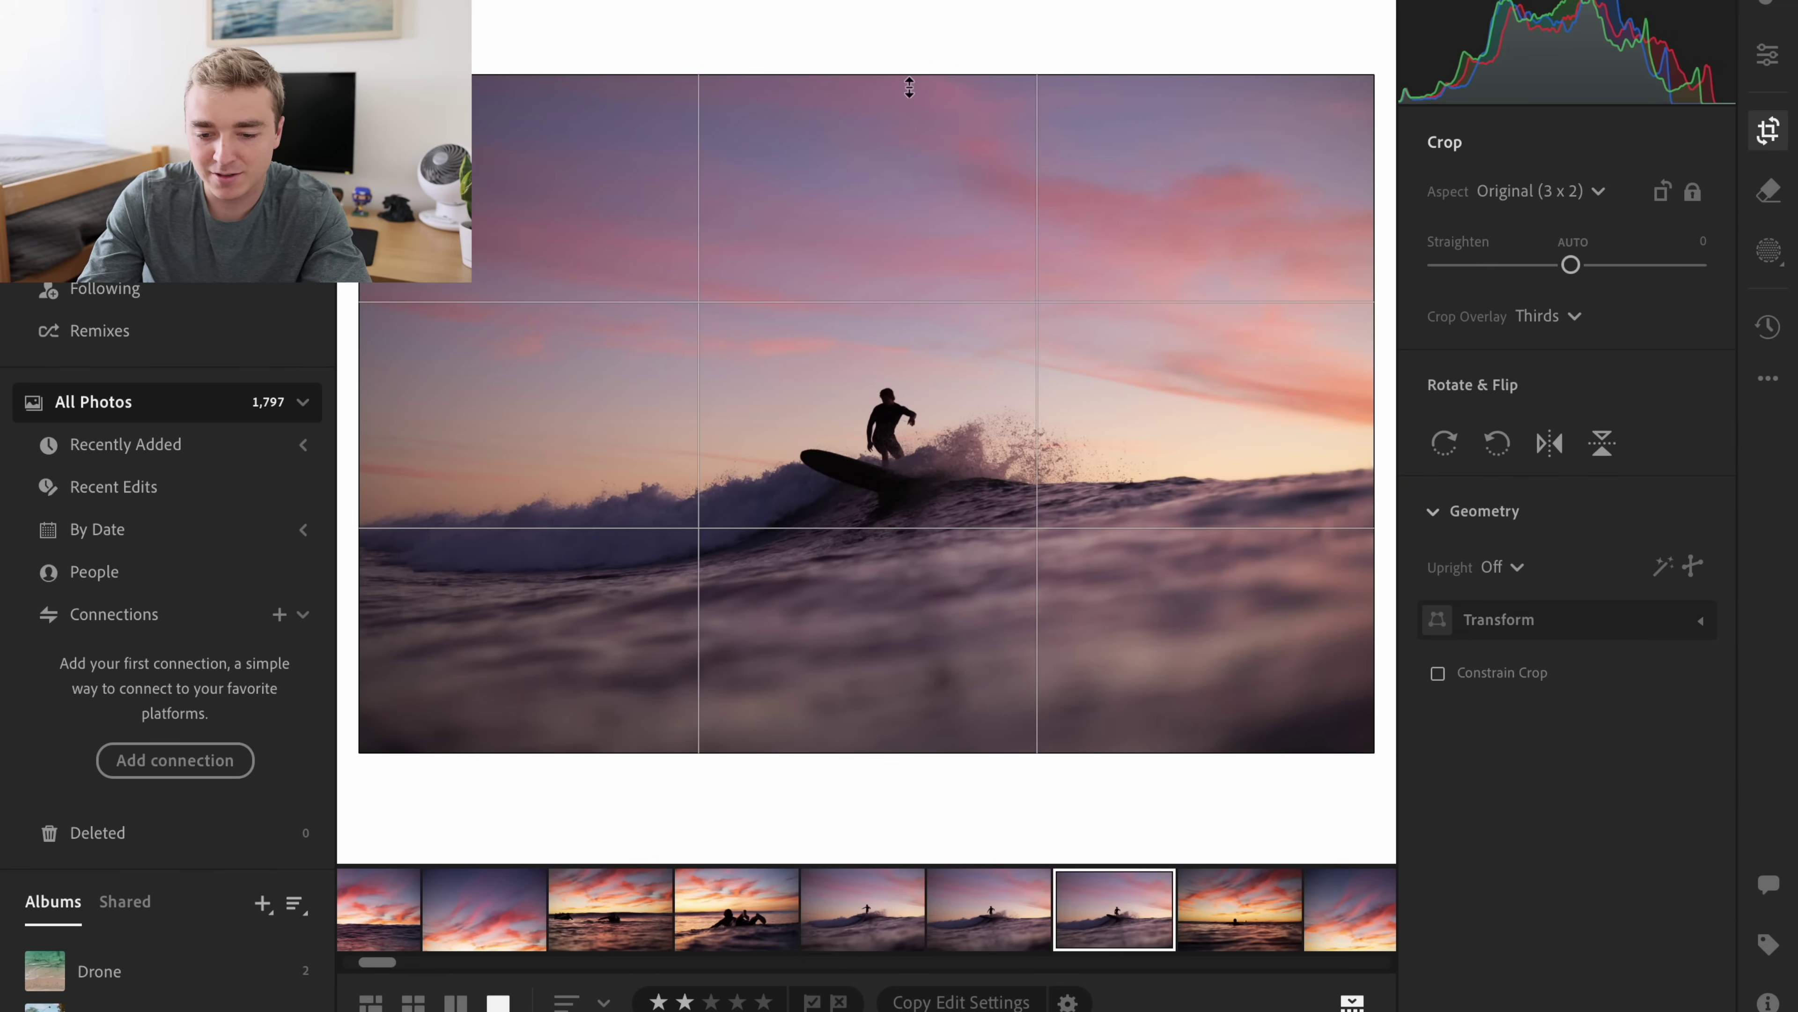
drag(901, 166, 868, 304)
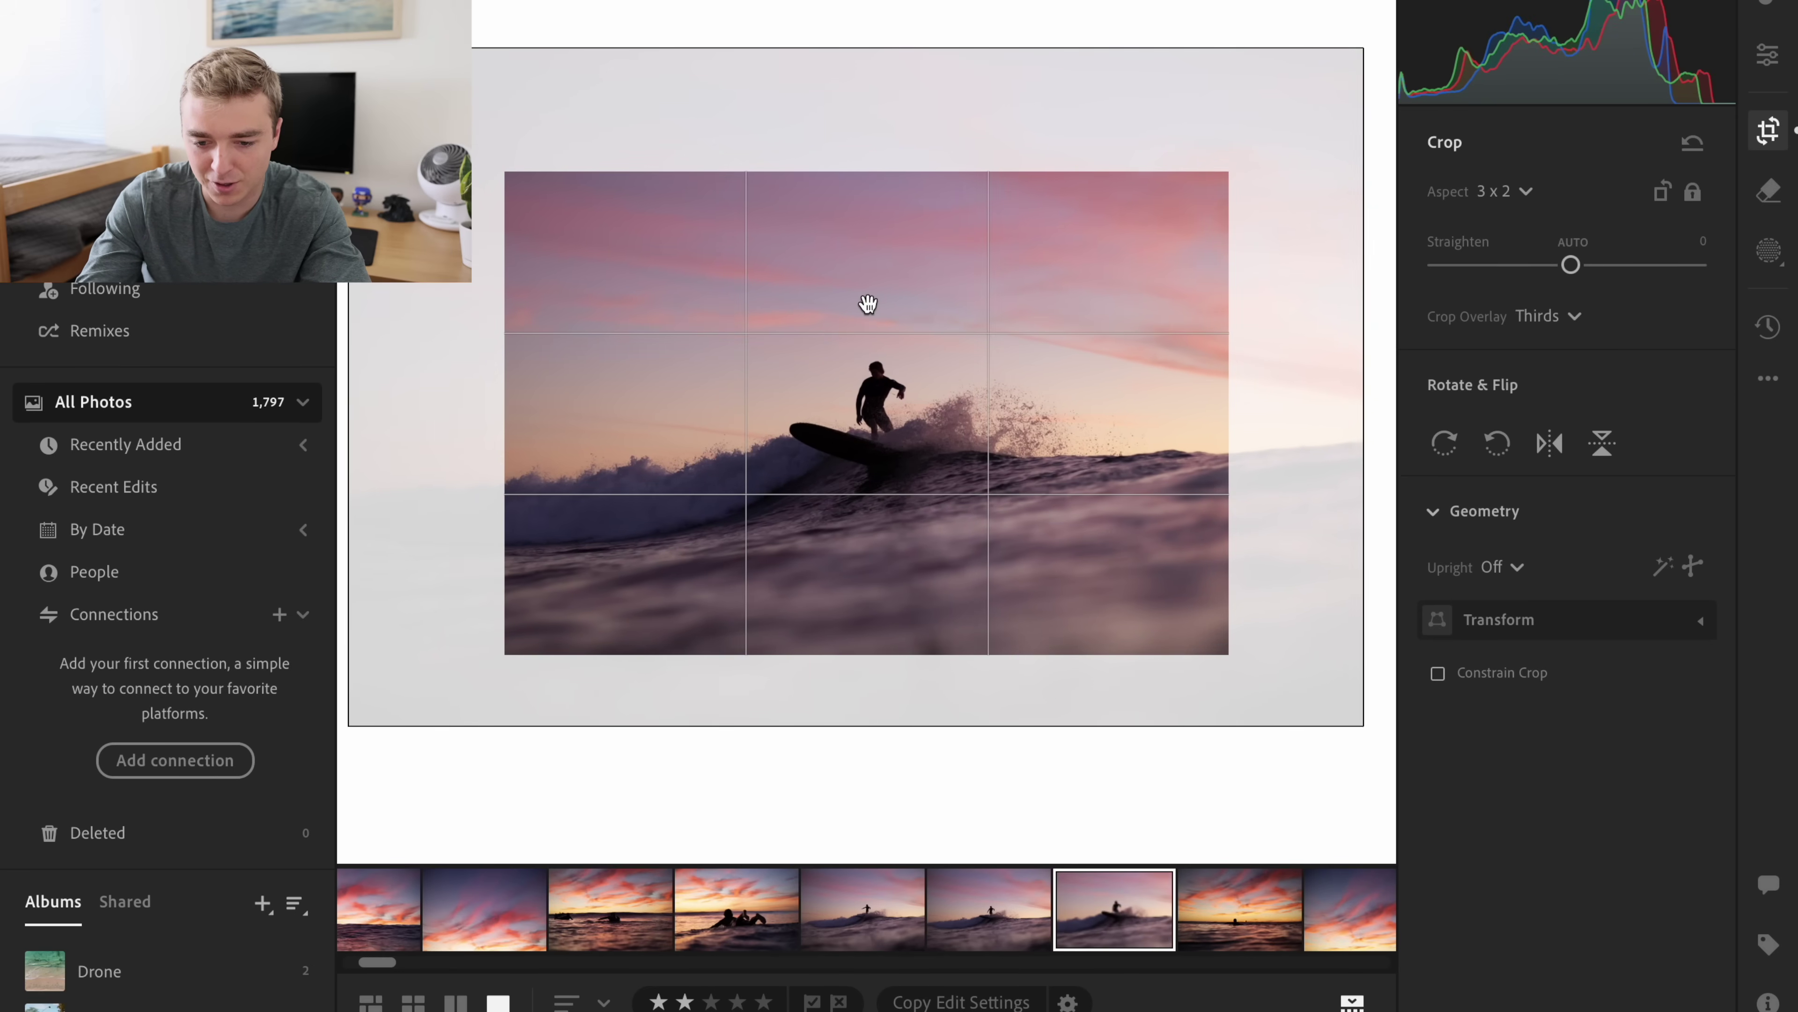
key(Return)
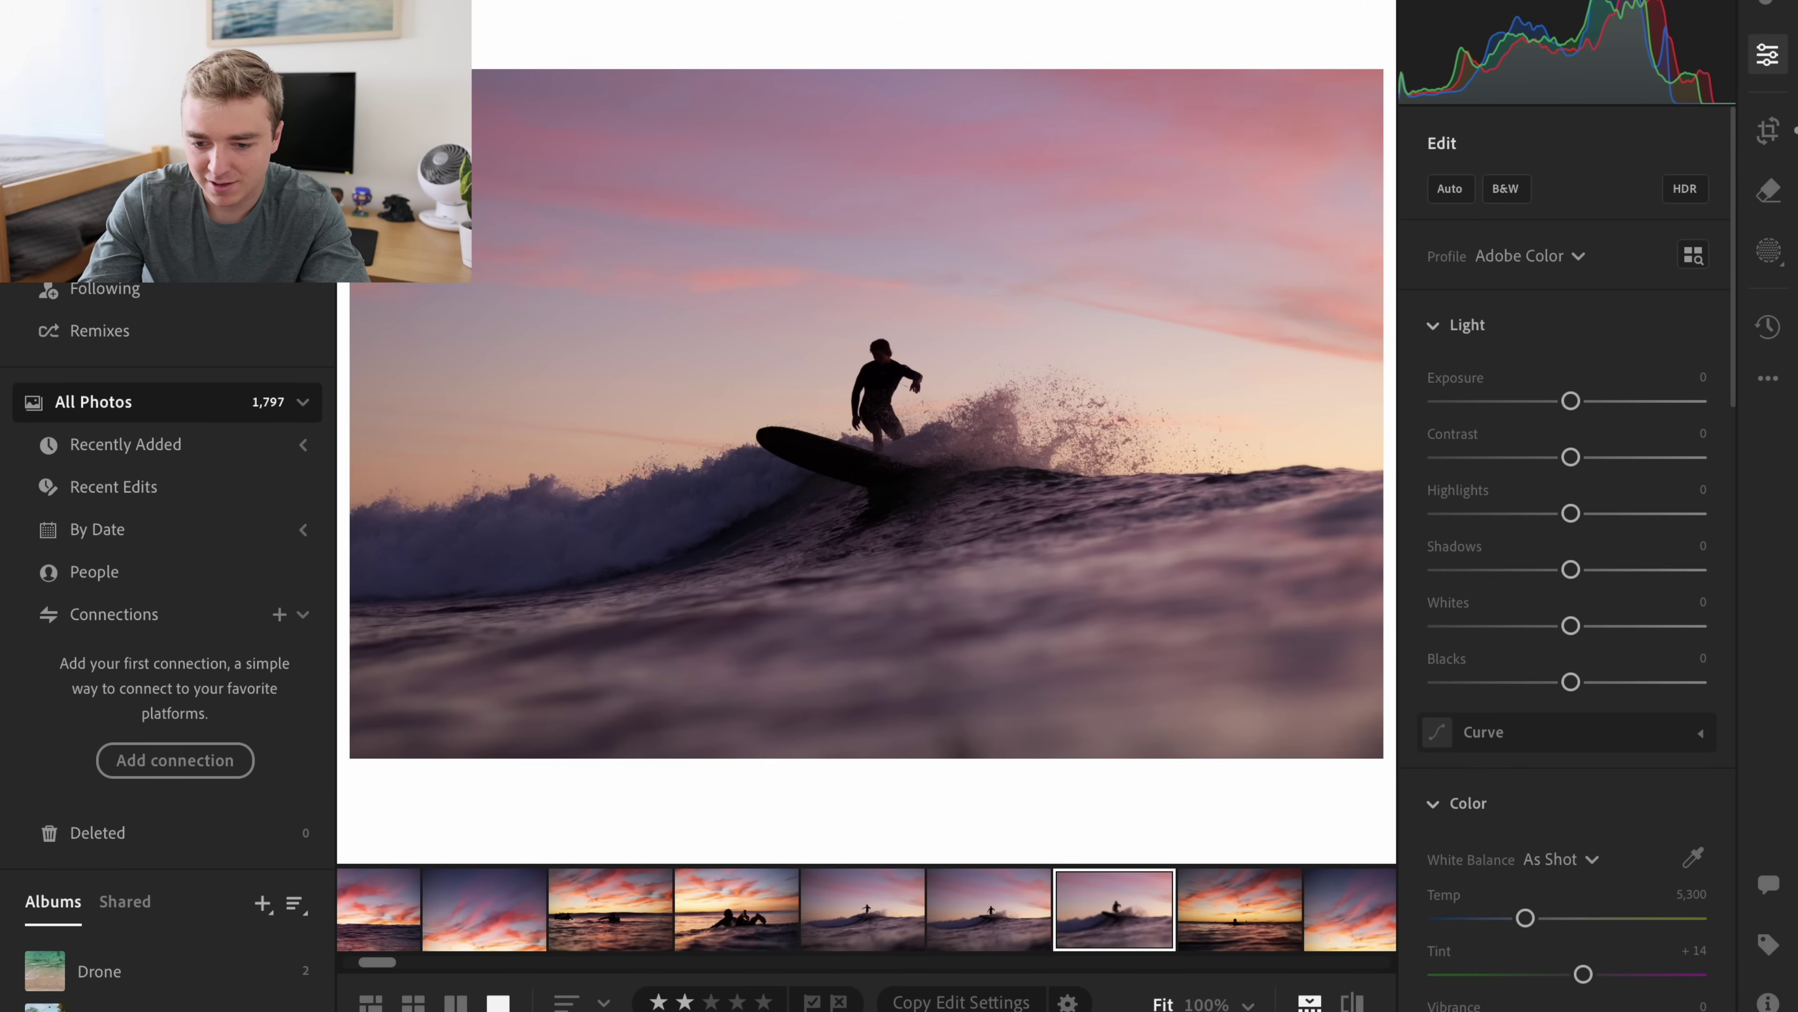
- Compare the Surf Photography presets on the pink-sky photo, including Light Blues, and apply Green Glow
key(p)
click(1276, 313)
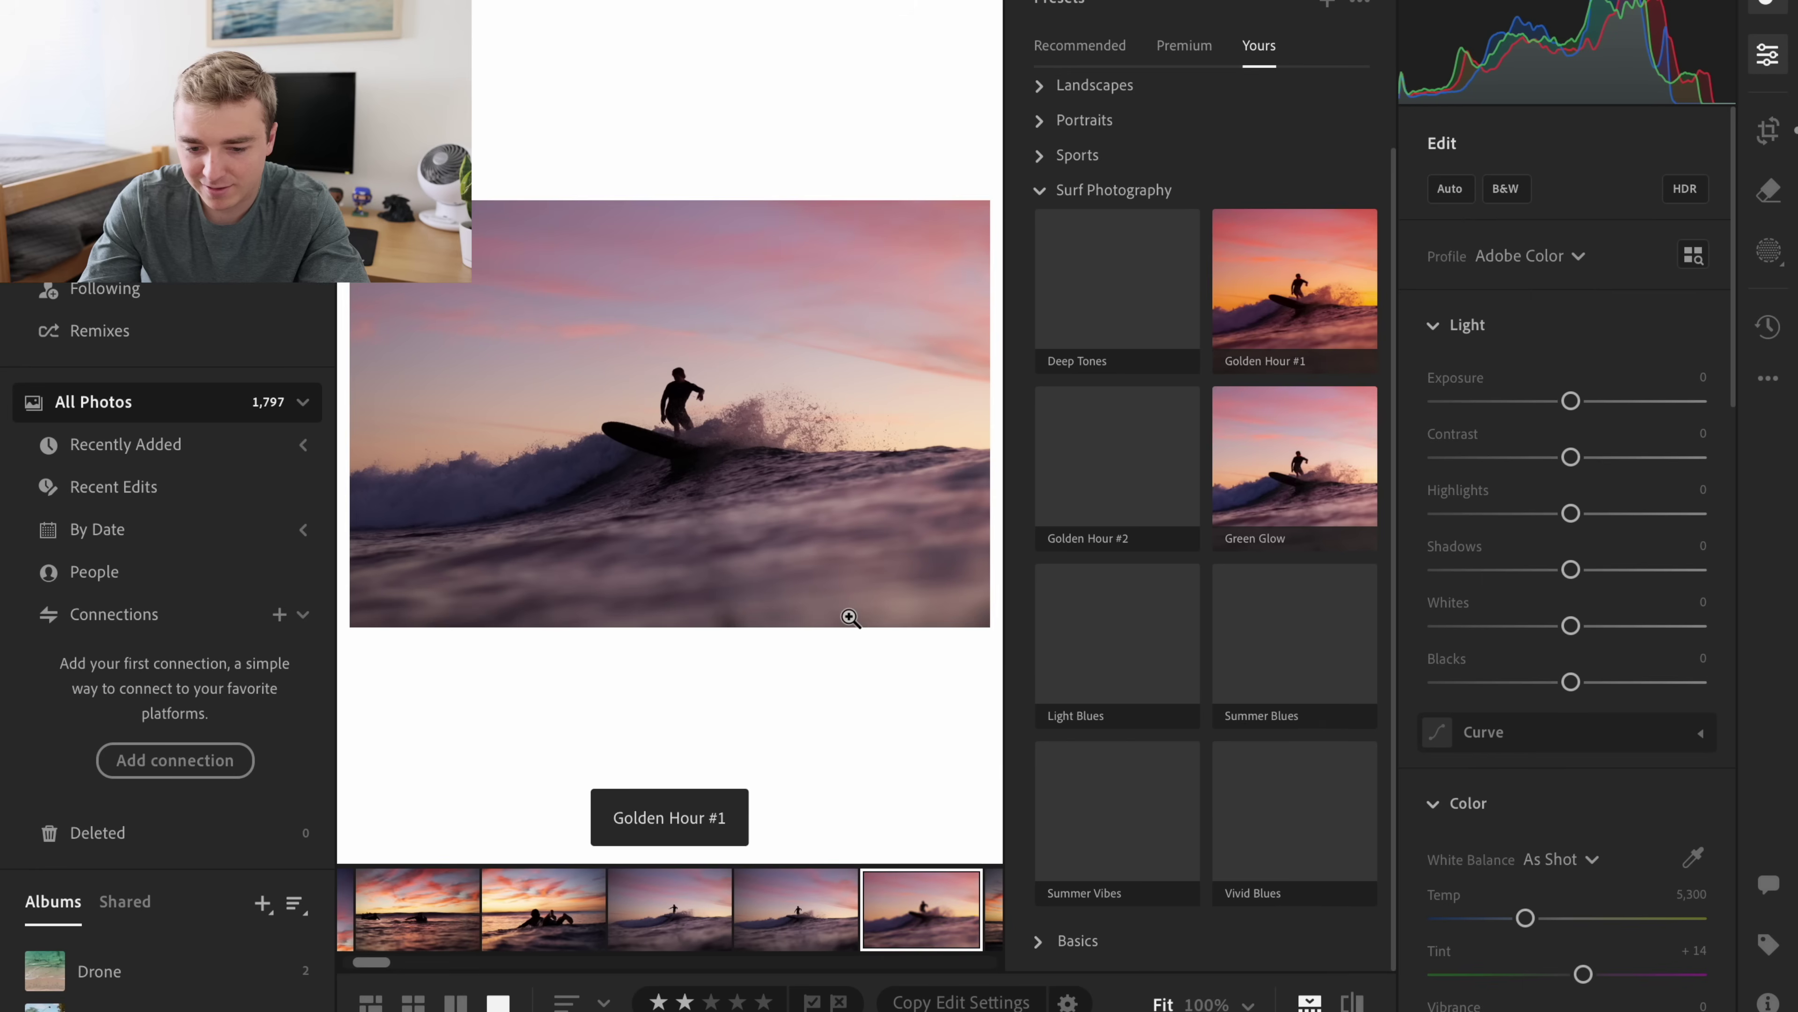
click(1118, 656)
click(1253, 570)
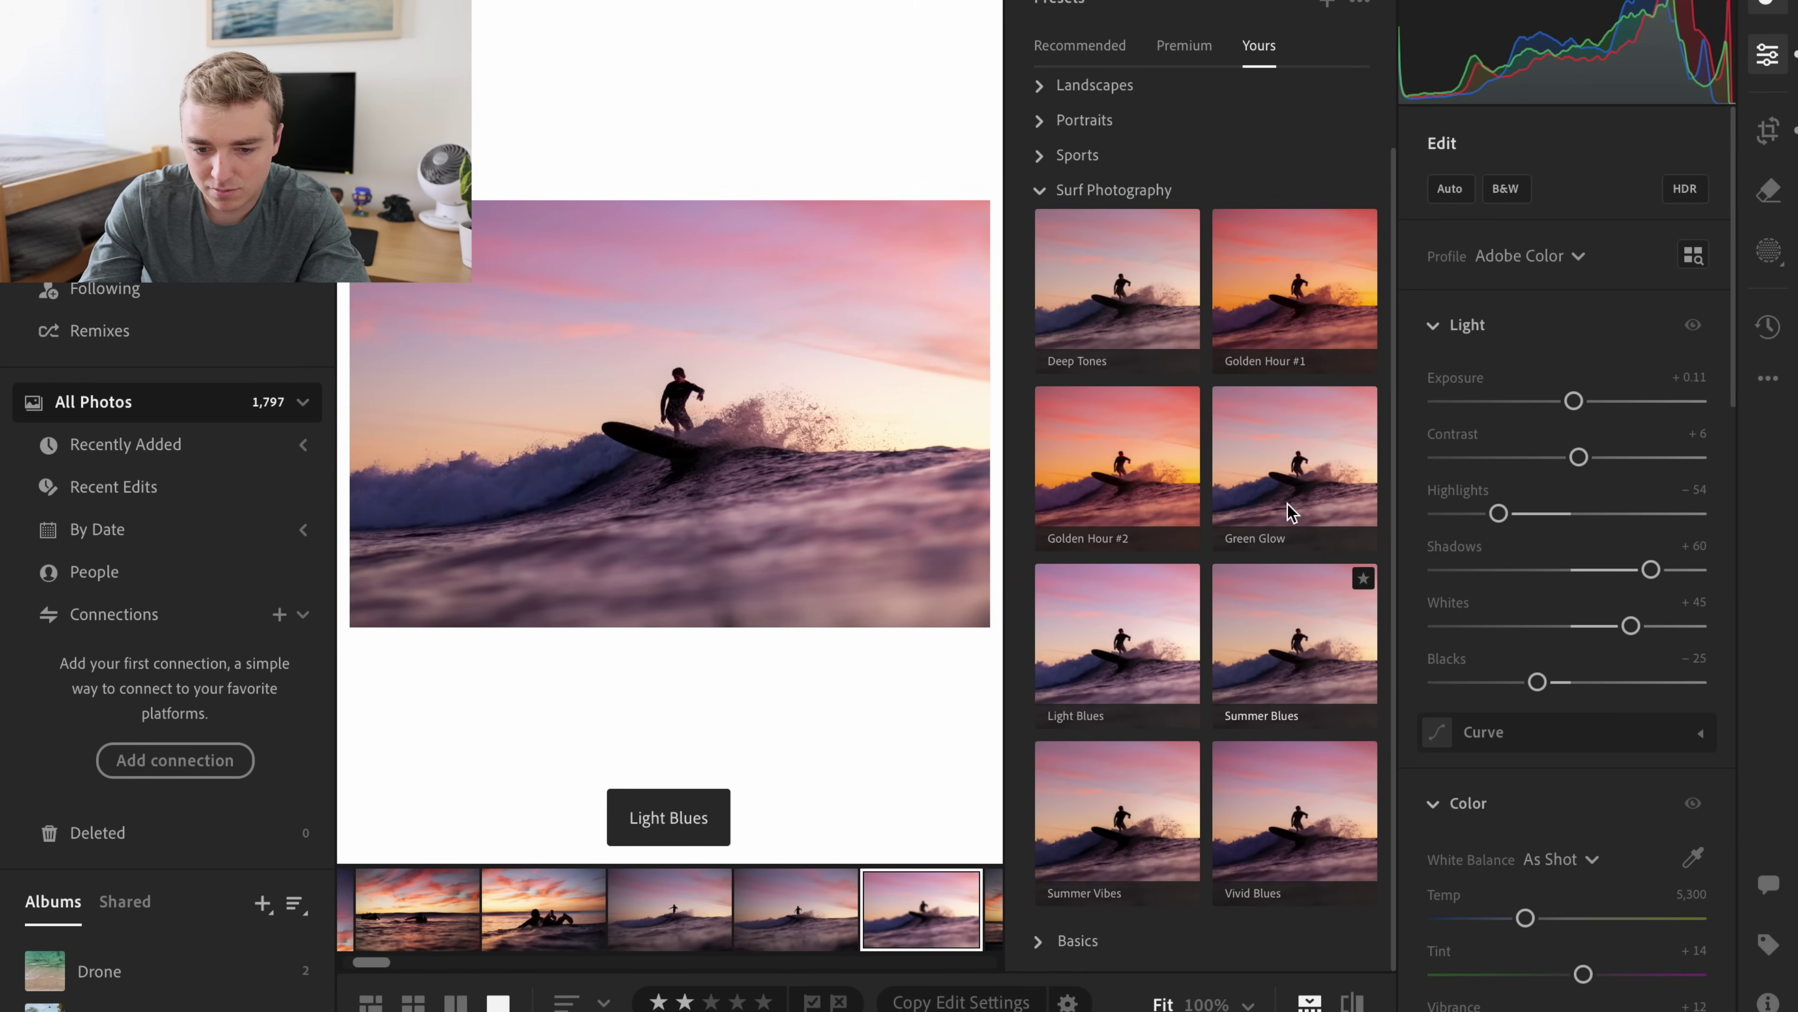
key(Up)
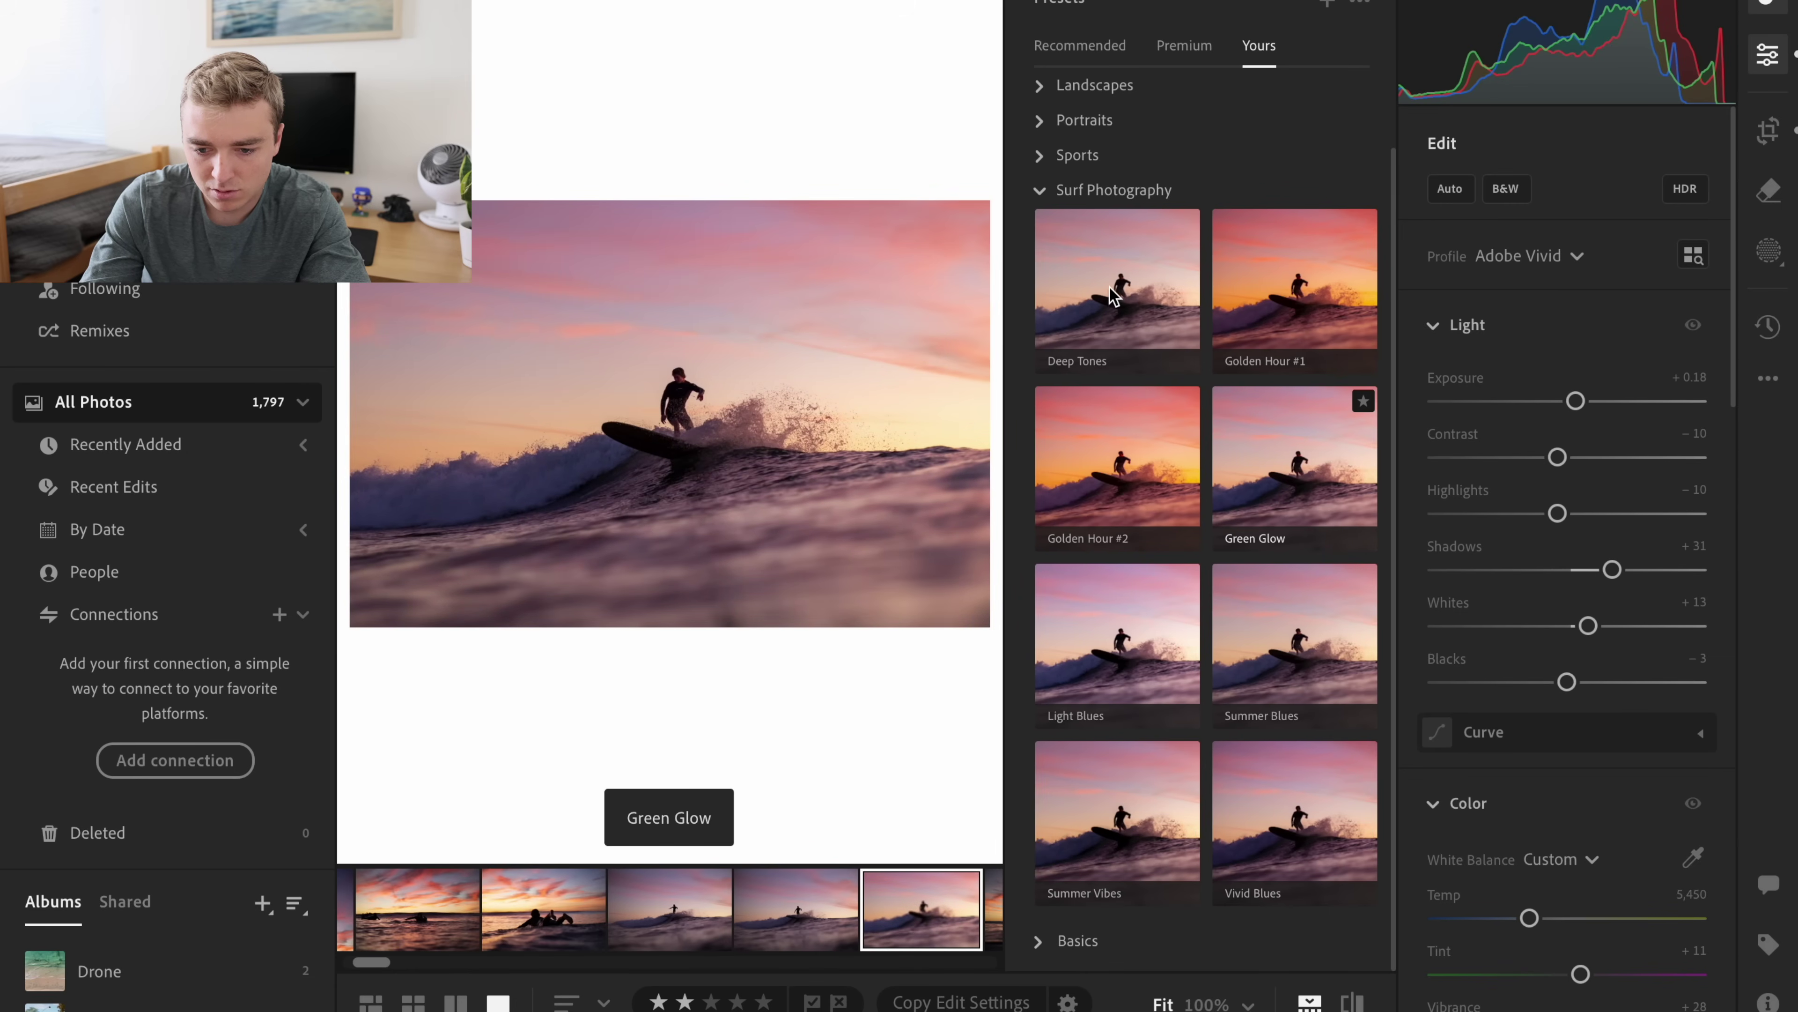
click(1126, 292)
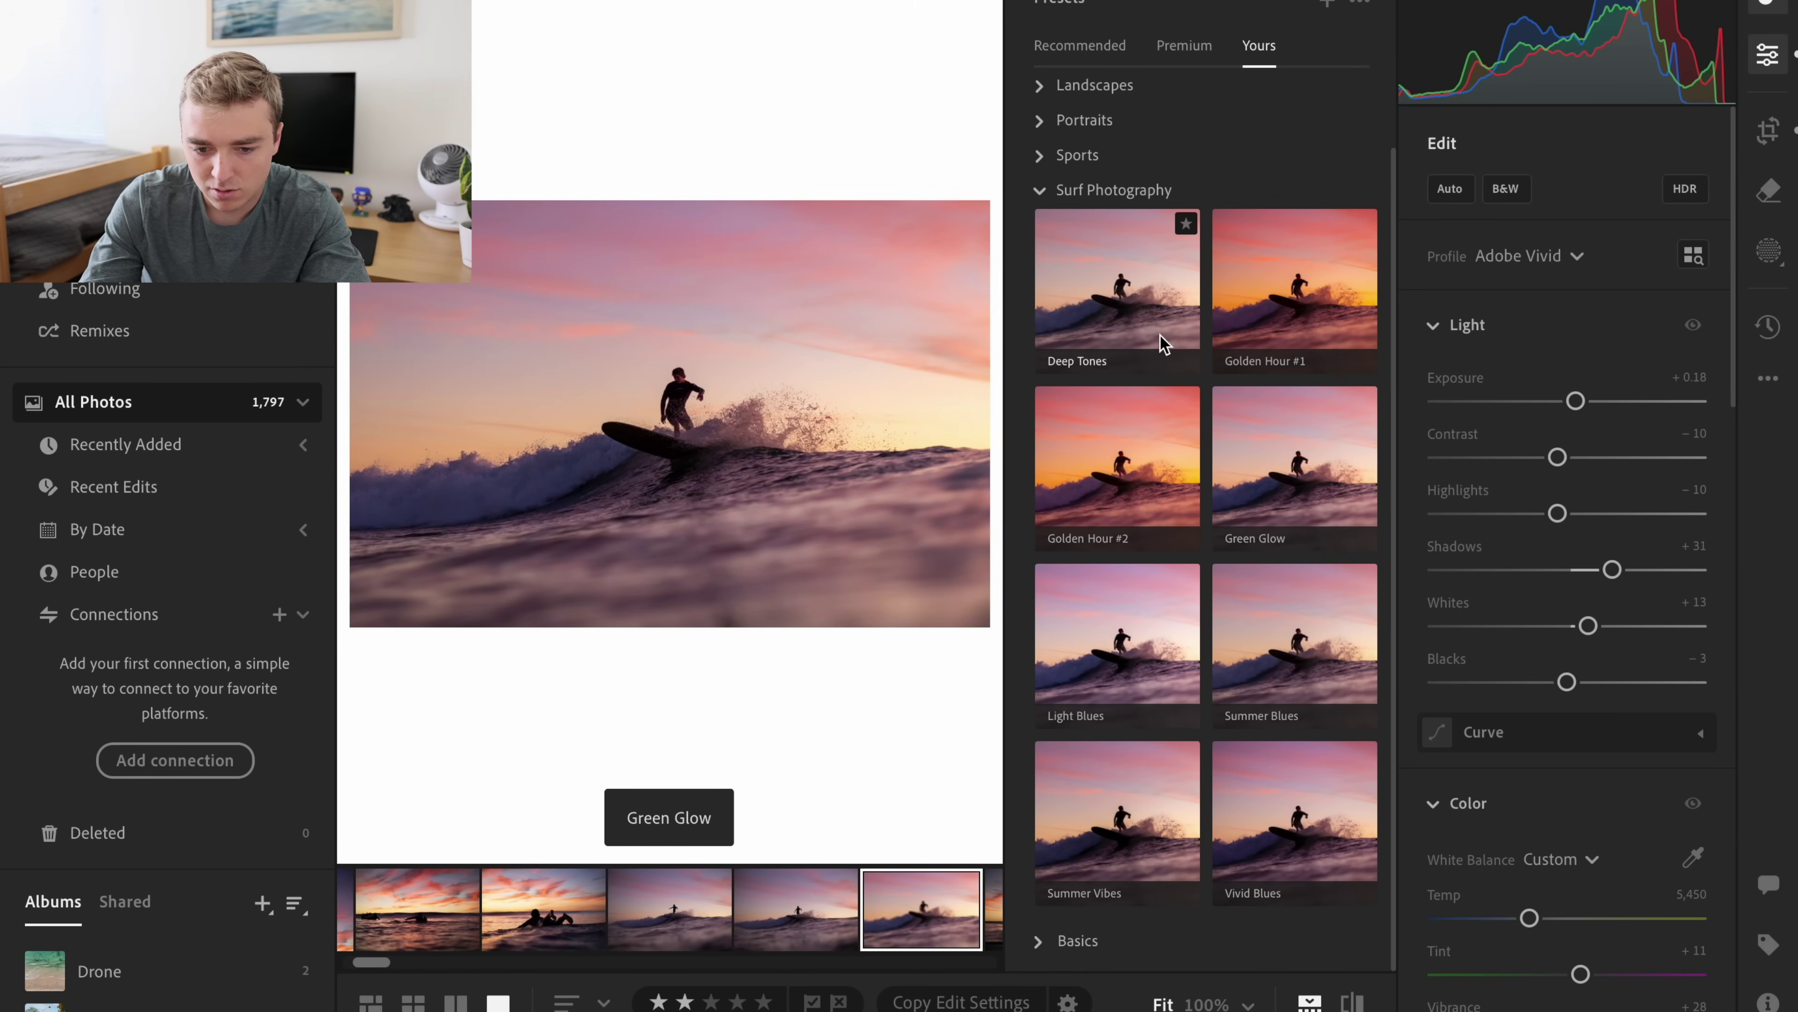
click(1336, 497)
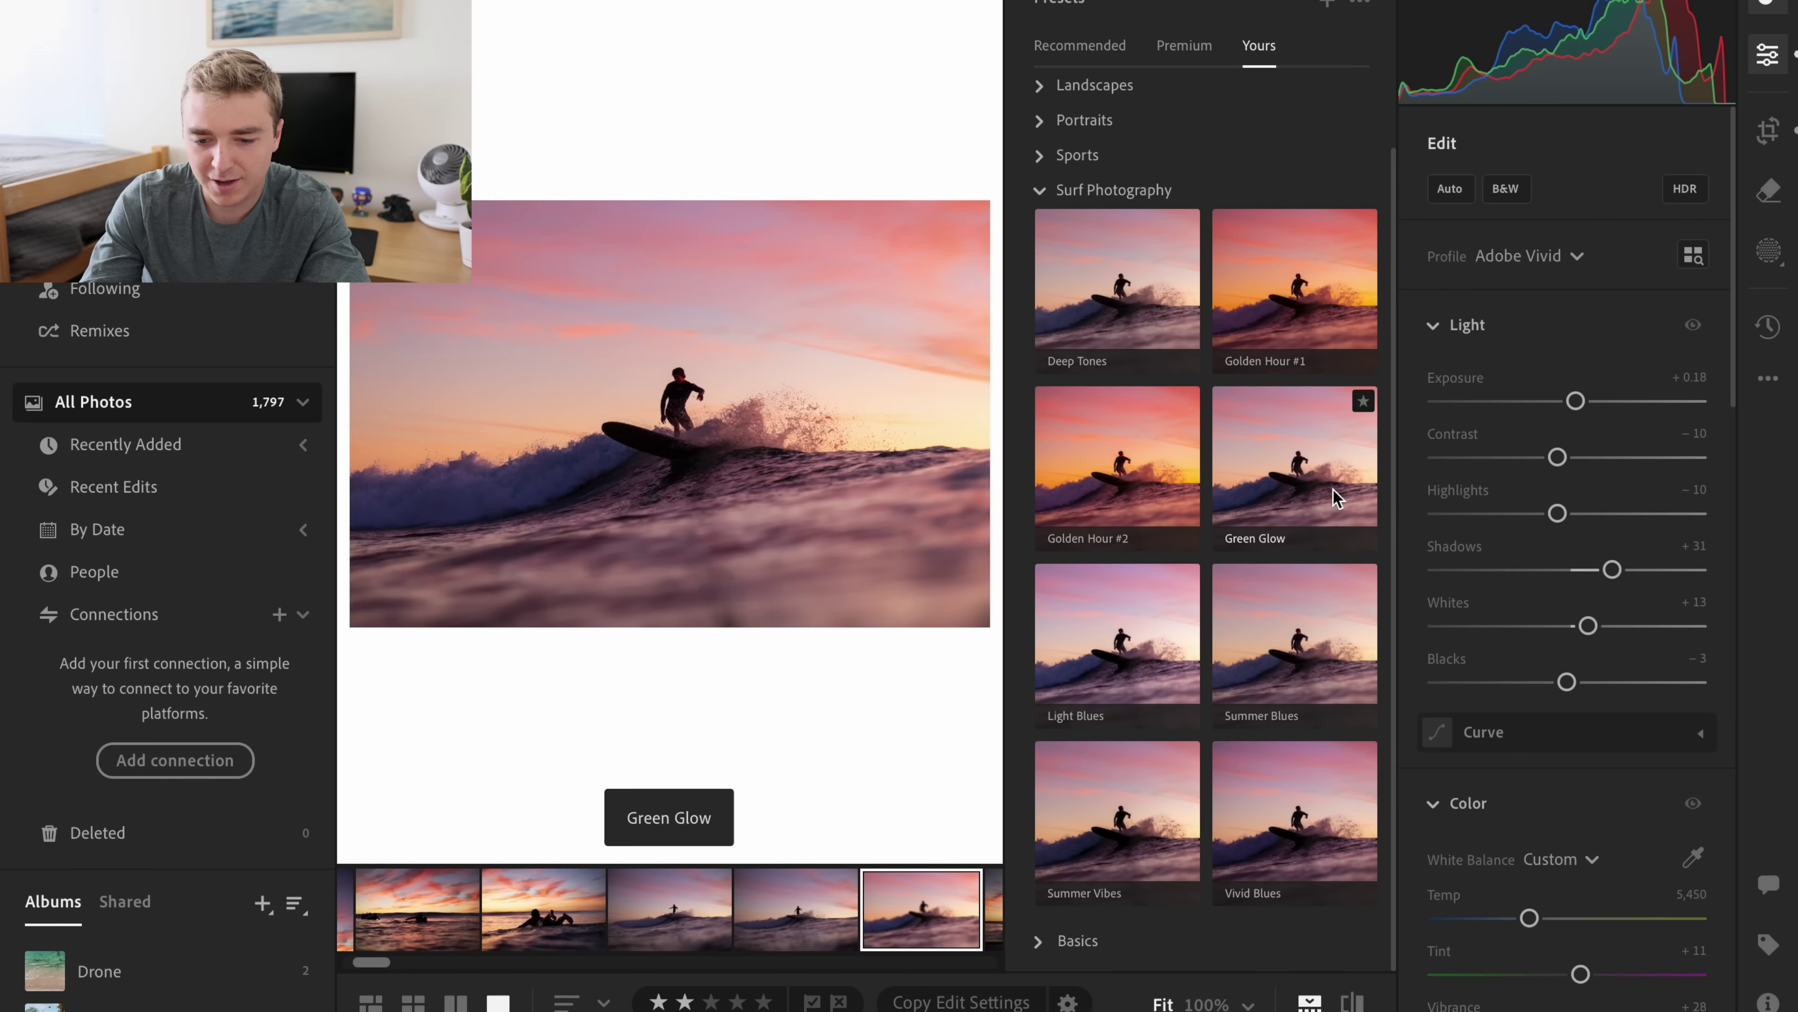
click(1306, 497)
click(1772, 3)
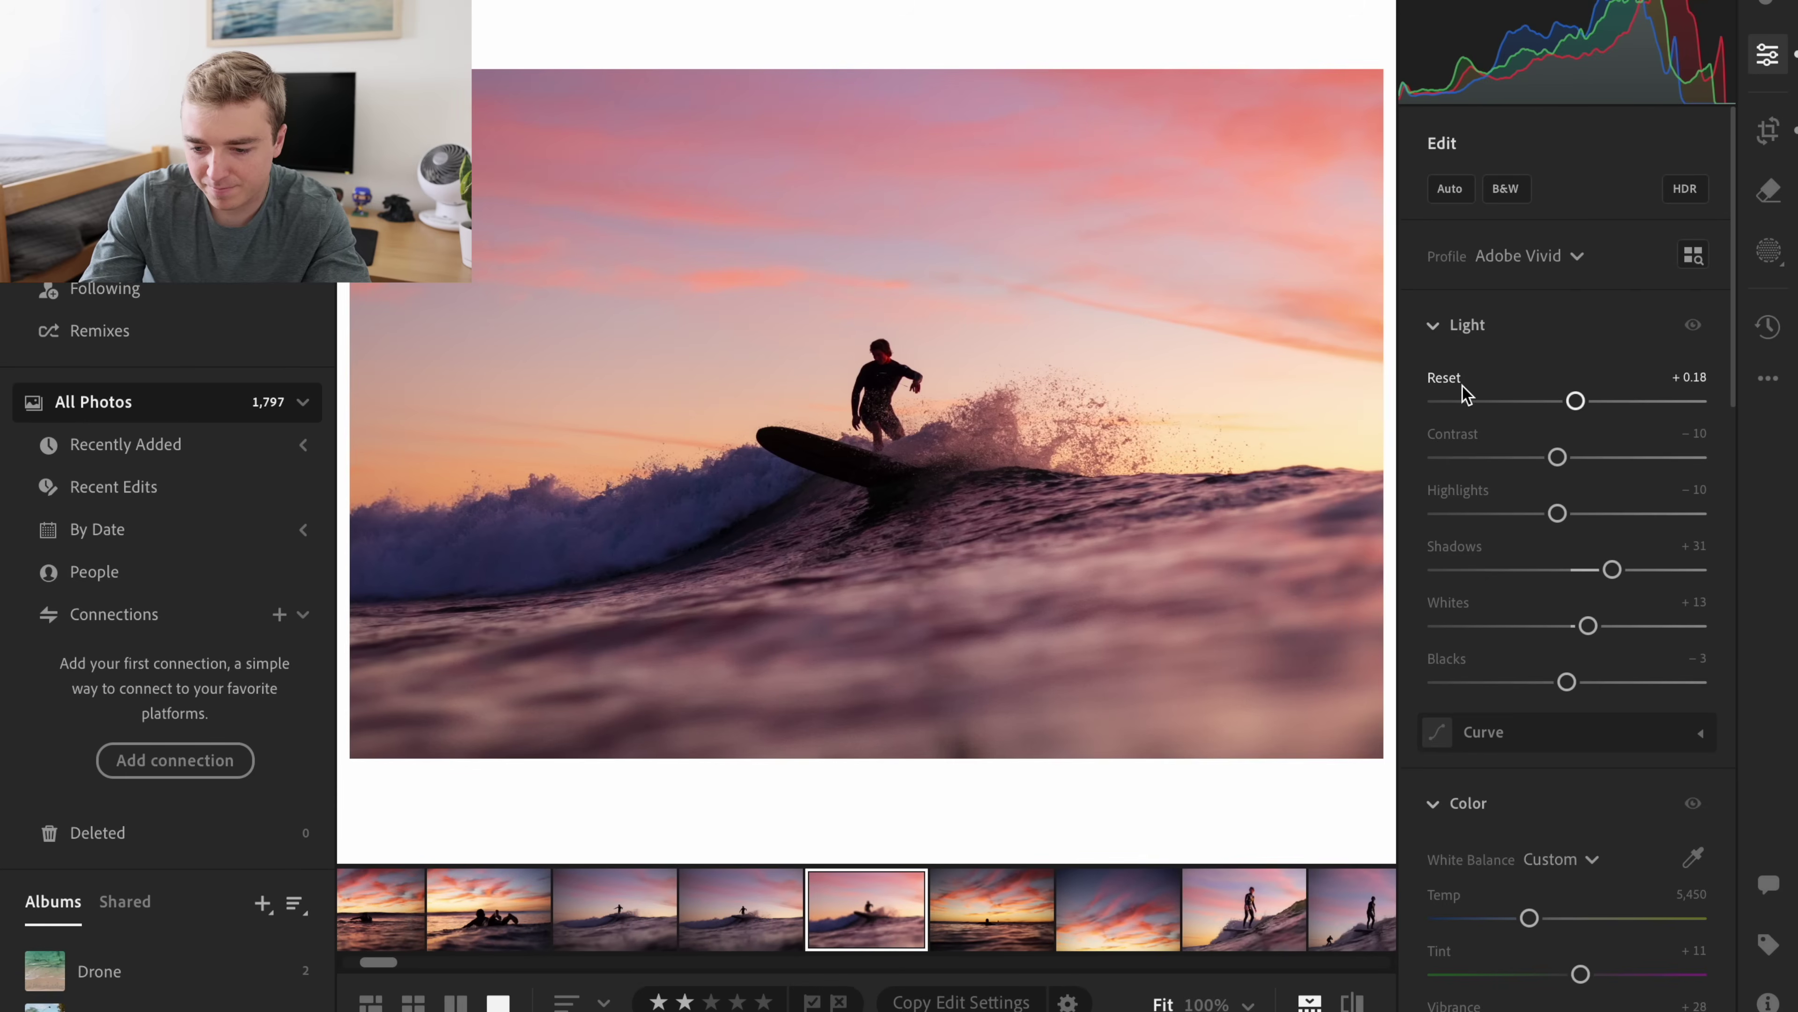
- Set the pink-sky photo's Shadows to +73 and tighten its 3 x 2 crop slightly around the surfer
drag(1612, 569, 1668, 574)
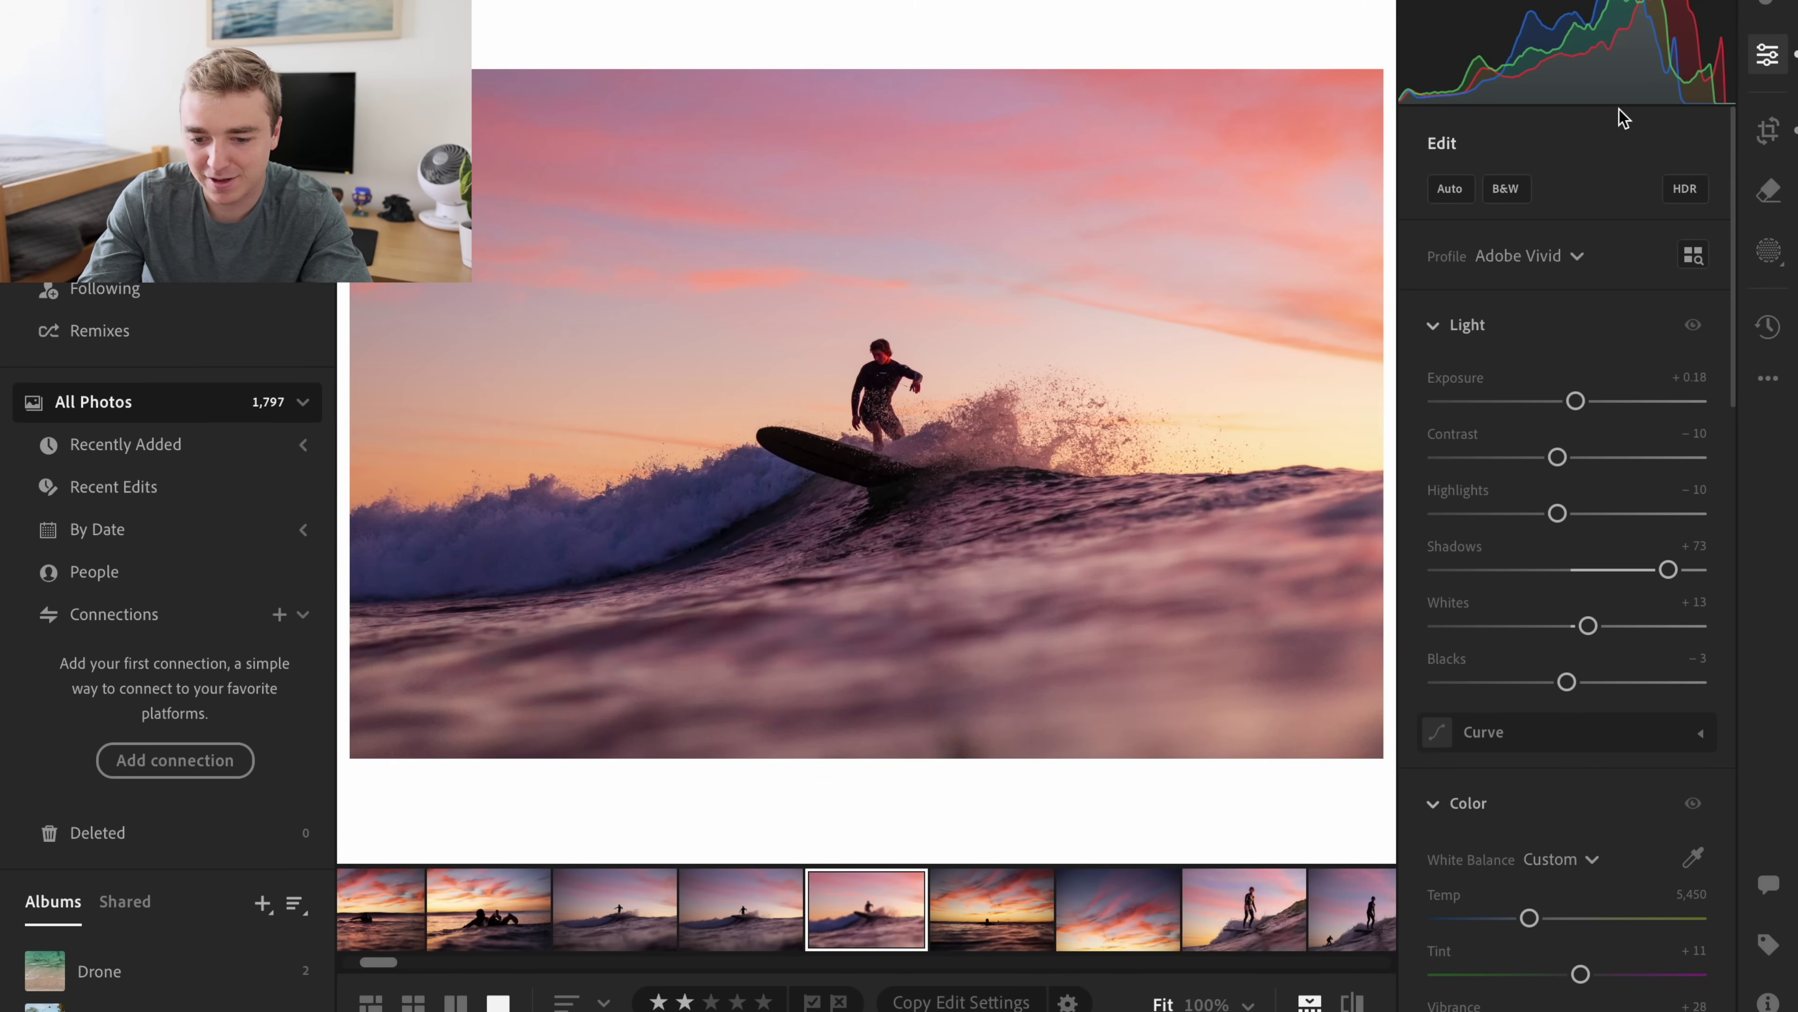
click(1768, 130)
drag(866, 163, 879, 177)
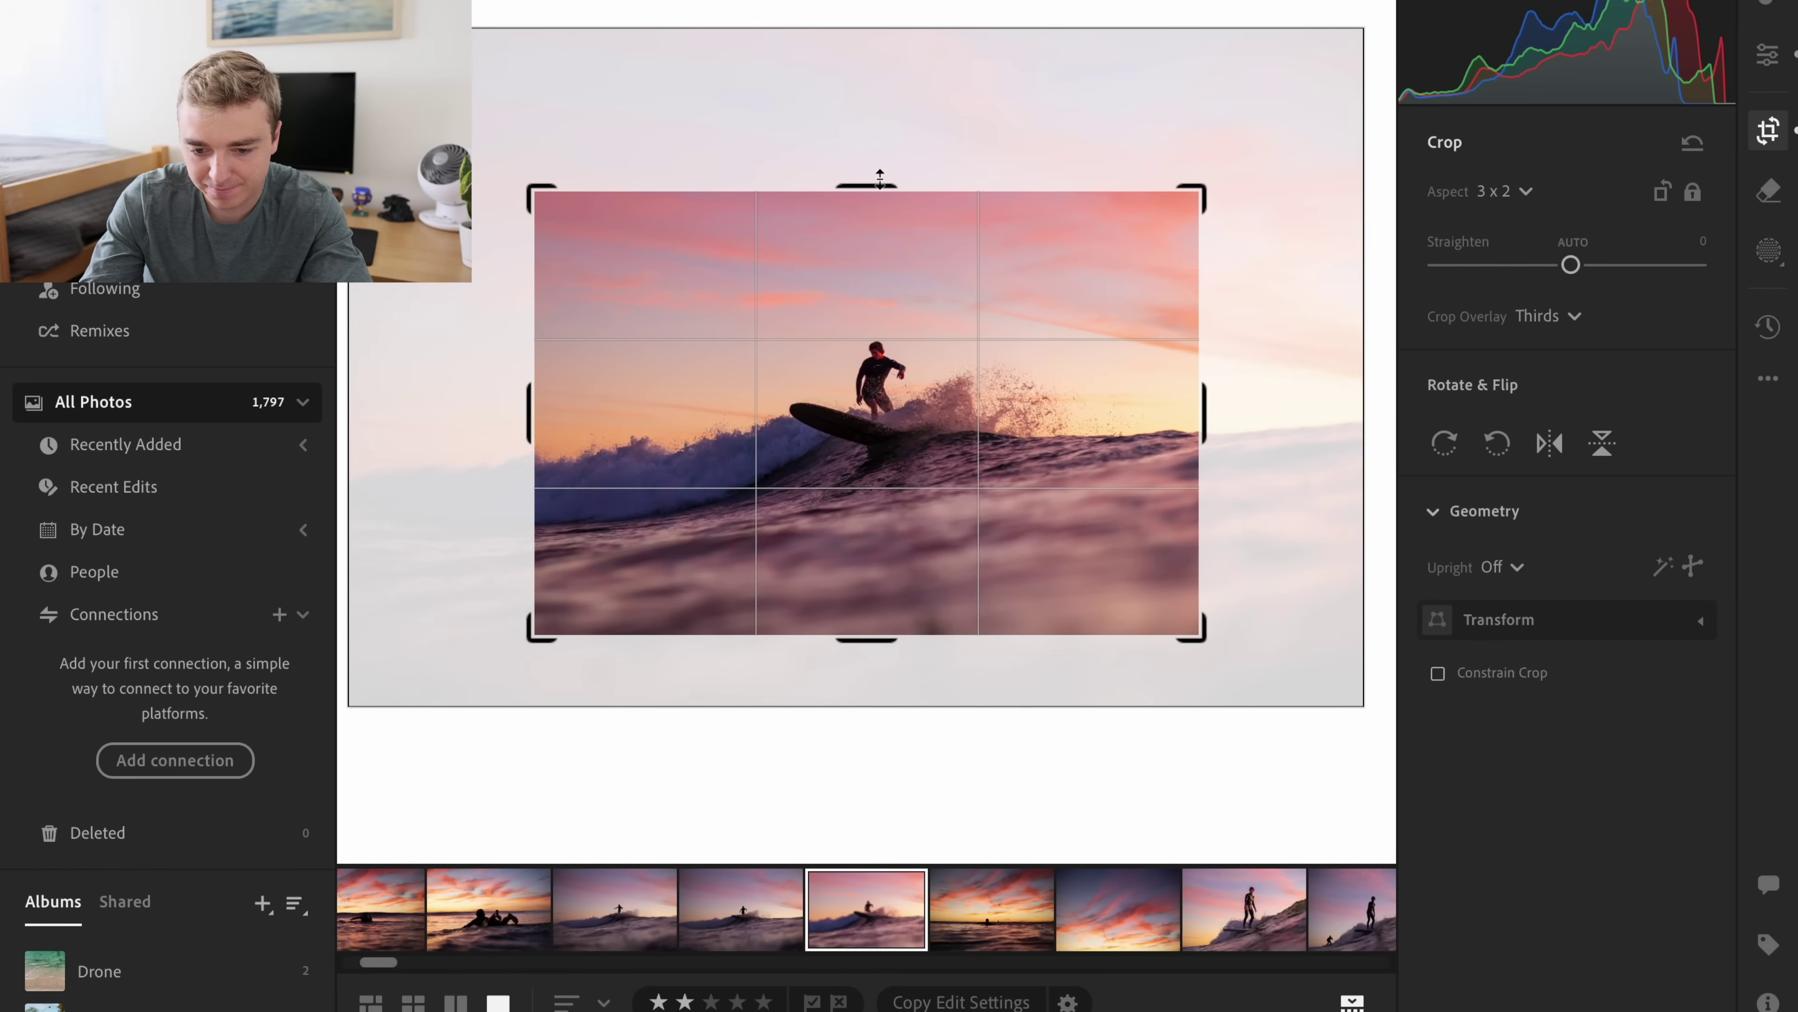
key(e)
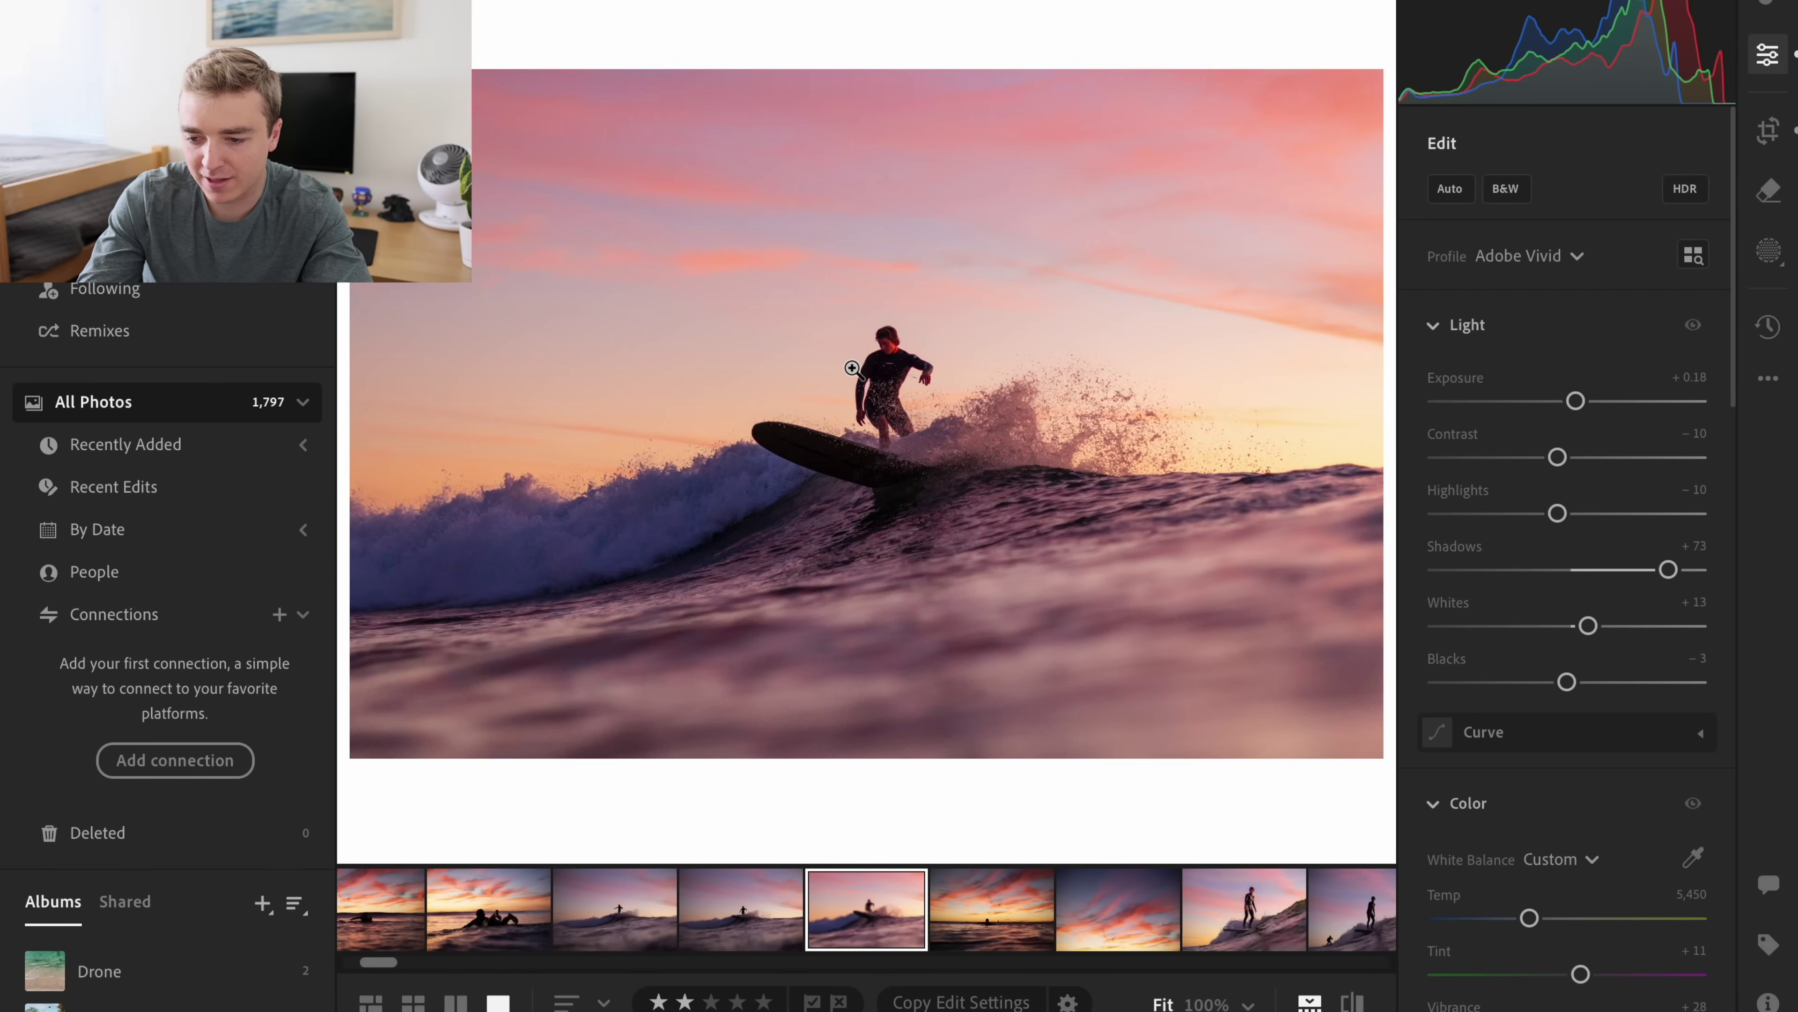
- Create an Objects mask on the pink-sky photo by brushing over the surfer from head to feet
click(1768, 250)
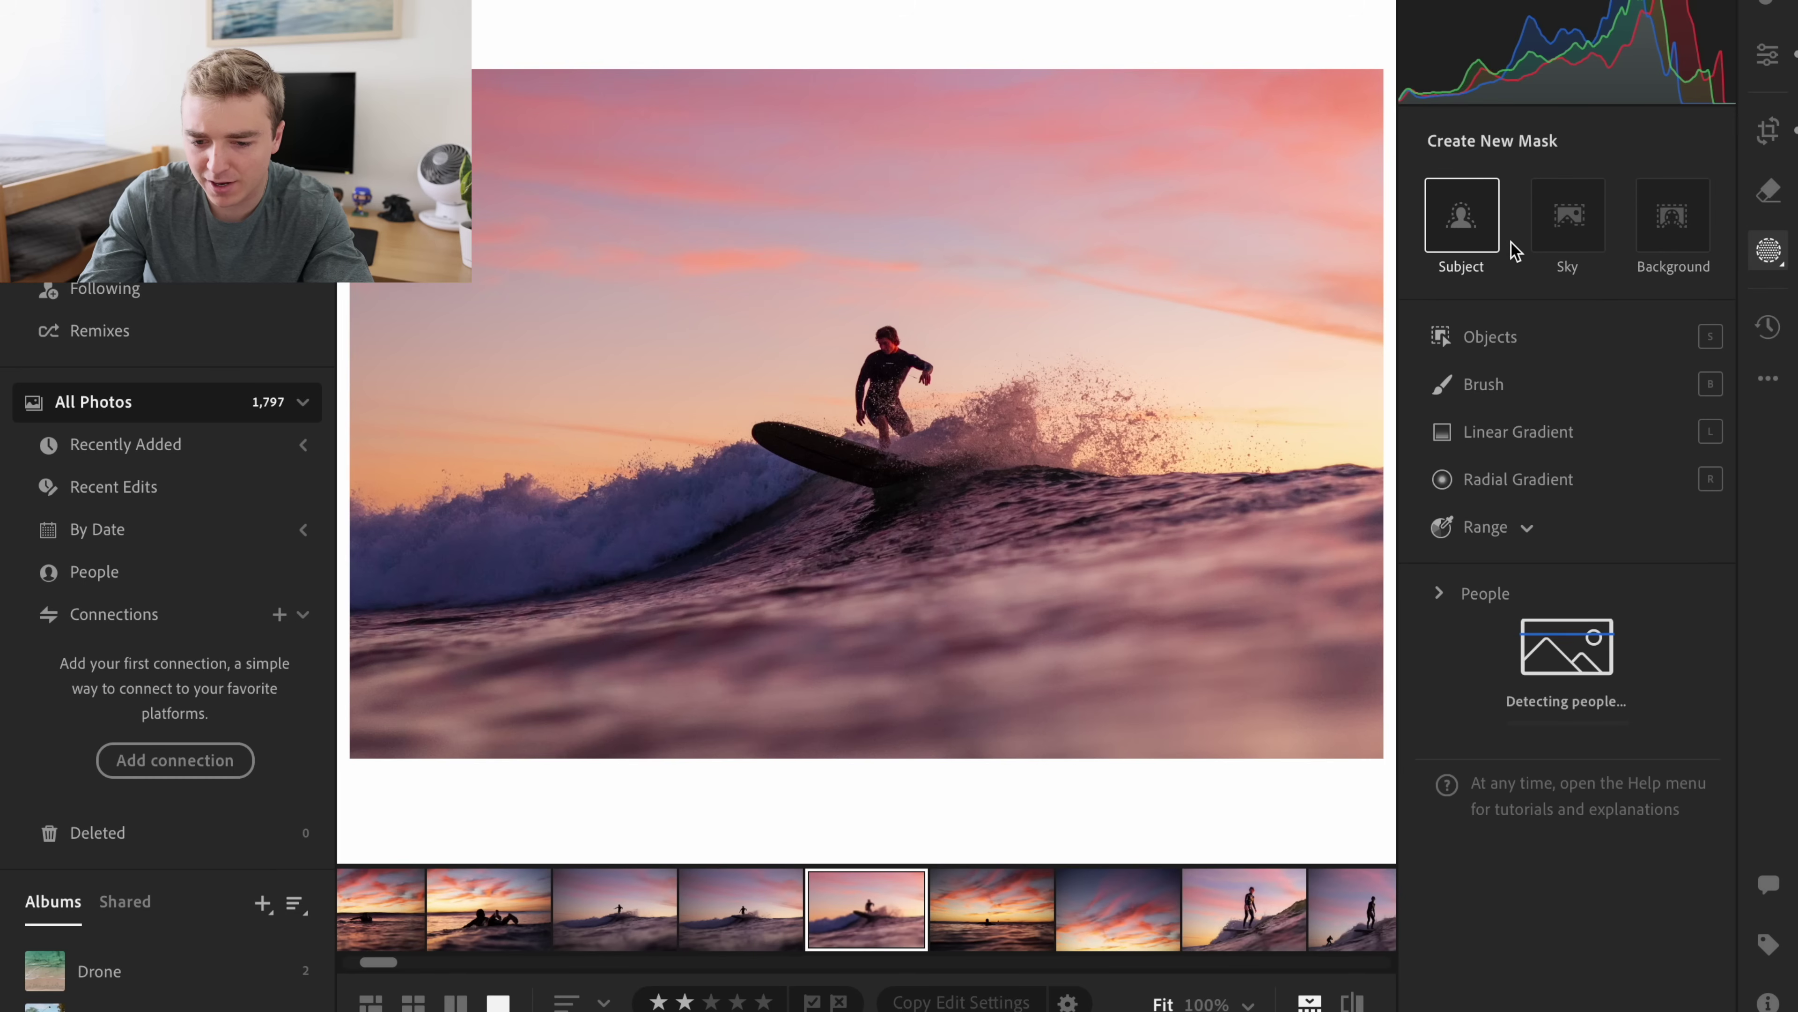
click(1482, 338)
scroll(790, 360, up, 3)
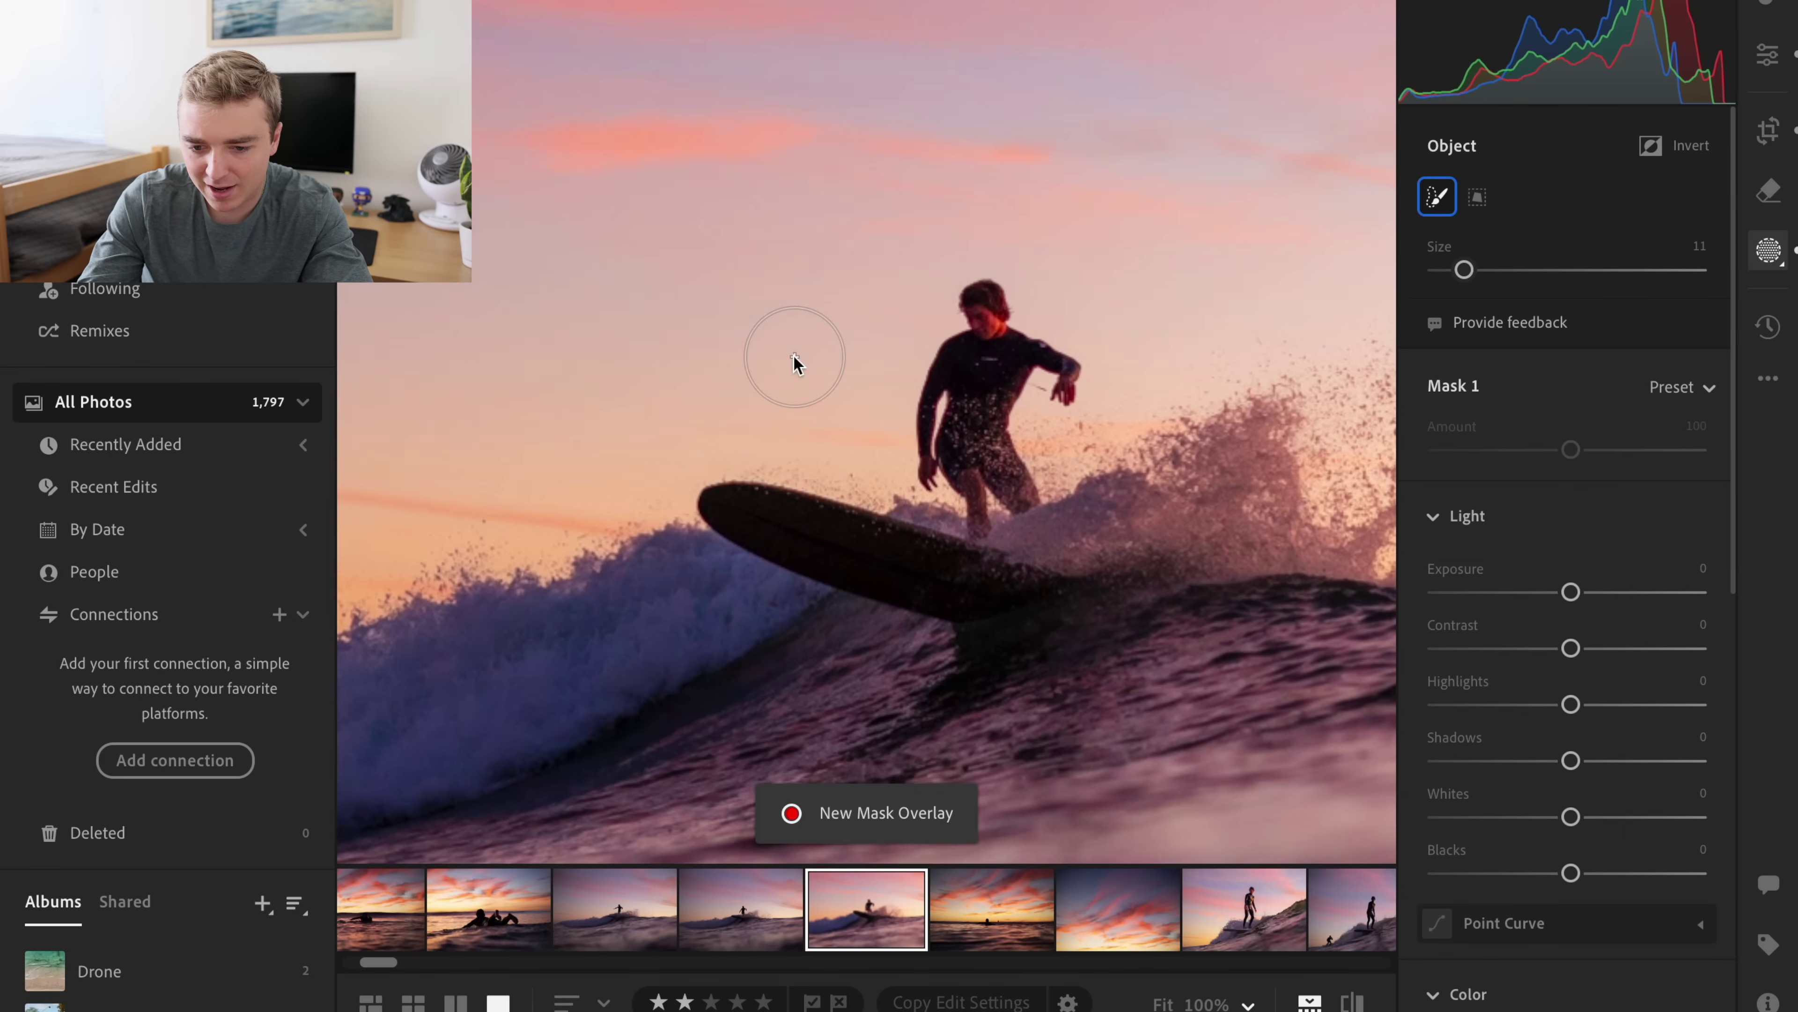
mouse_move(995, 313)
mouse_down()
mouse_move(1044, 361)
mouse_move(939, 349)
mouse_move(936, 497)
mouse_move(1020, 478)
mouse_move(979, 498)
mouse_move(1039, 543)
mouse_up()
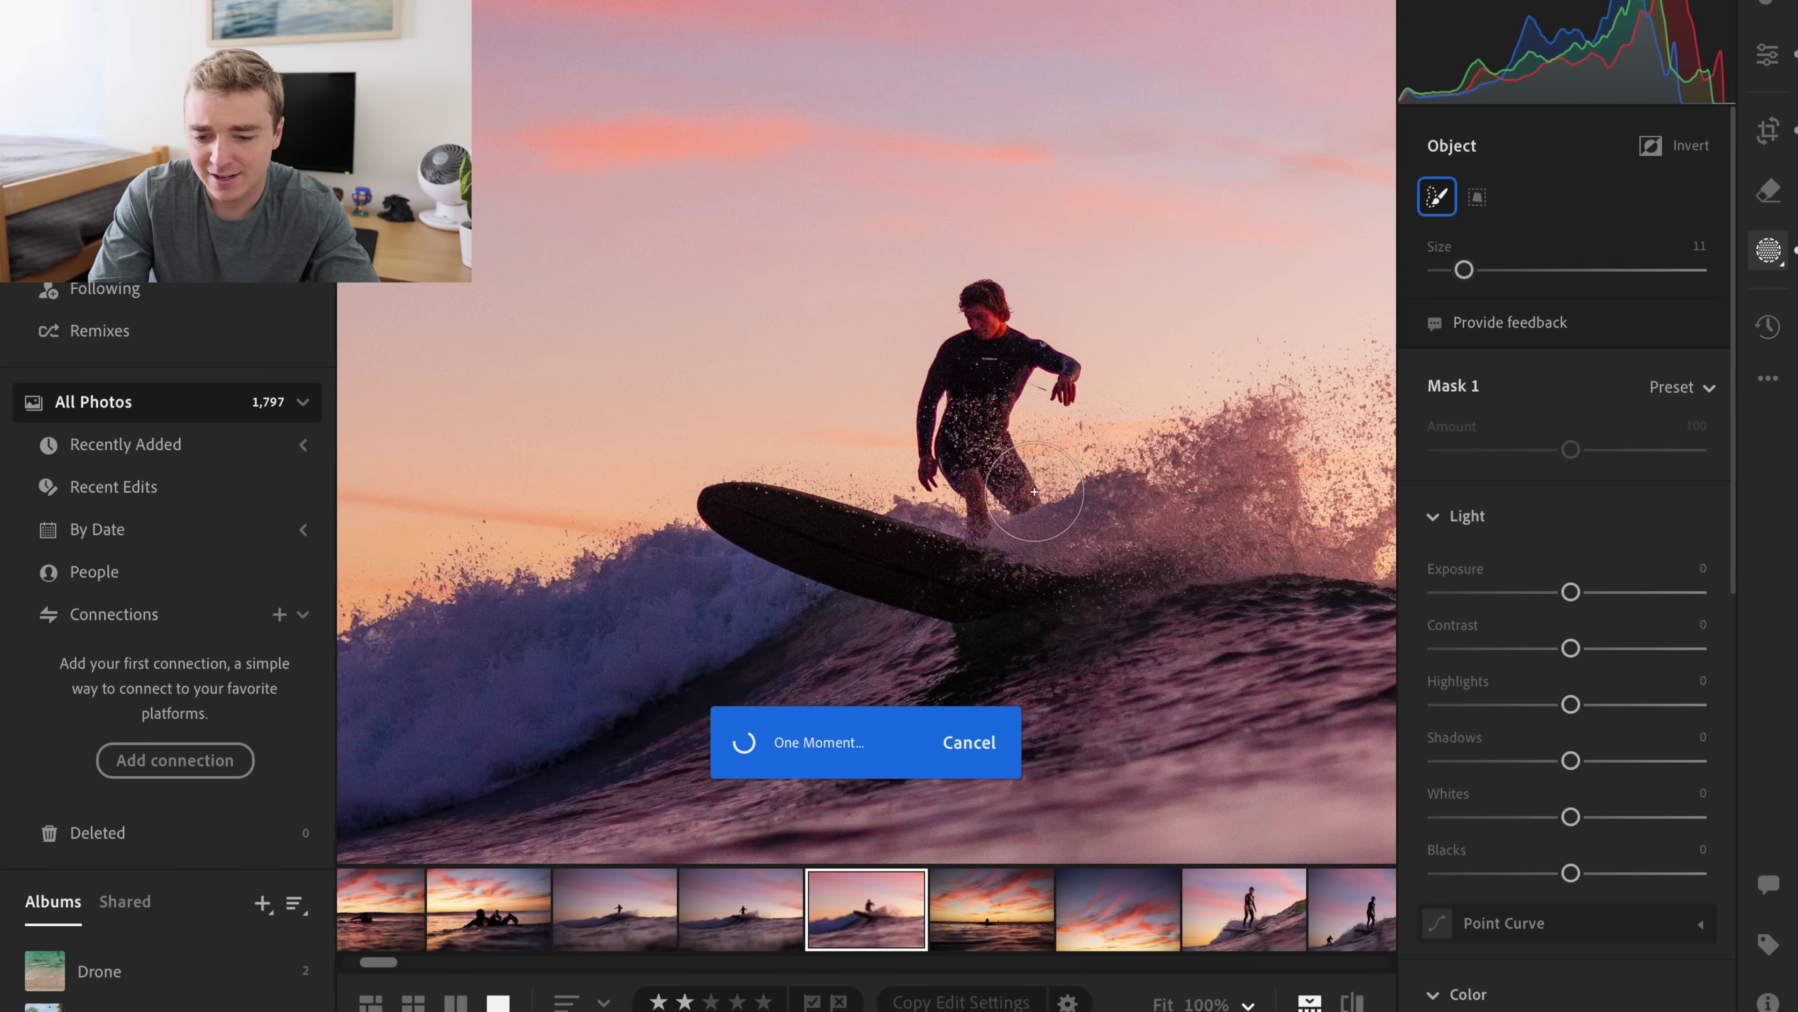
- Set the surfer mask's Saturation to −22
scroll(1513, 466, down, 5)
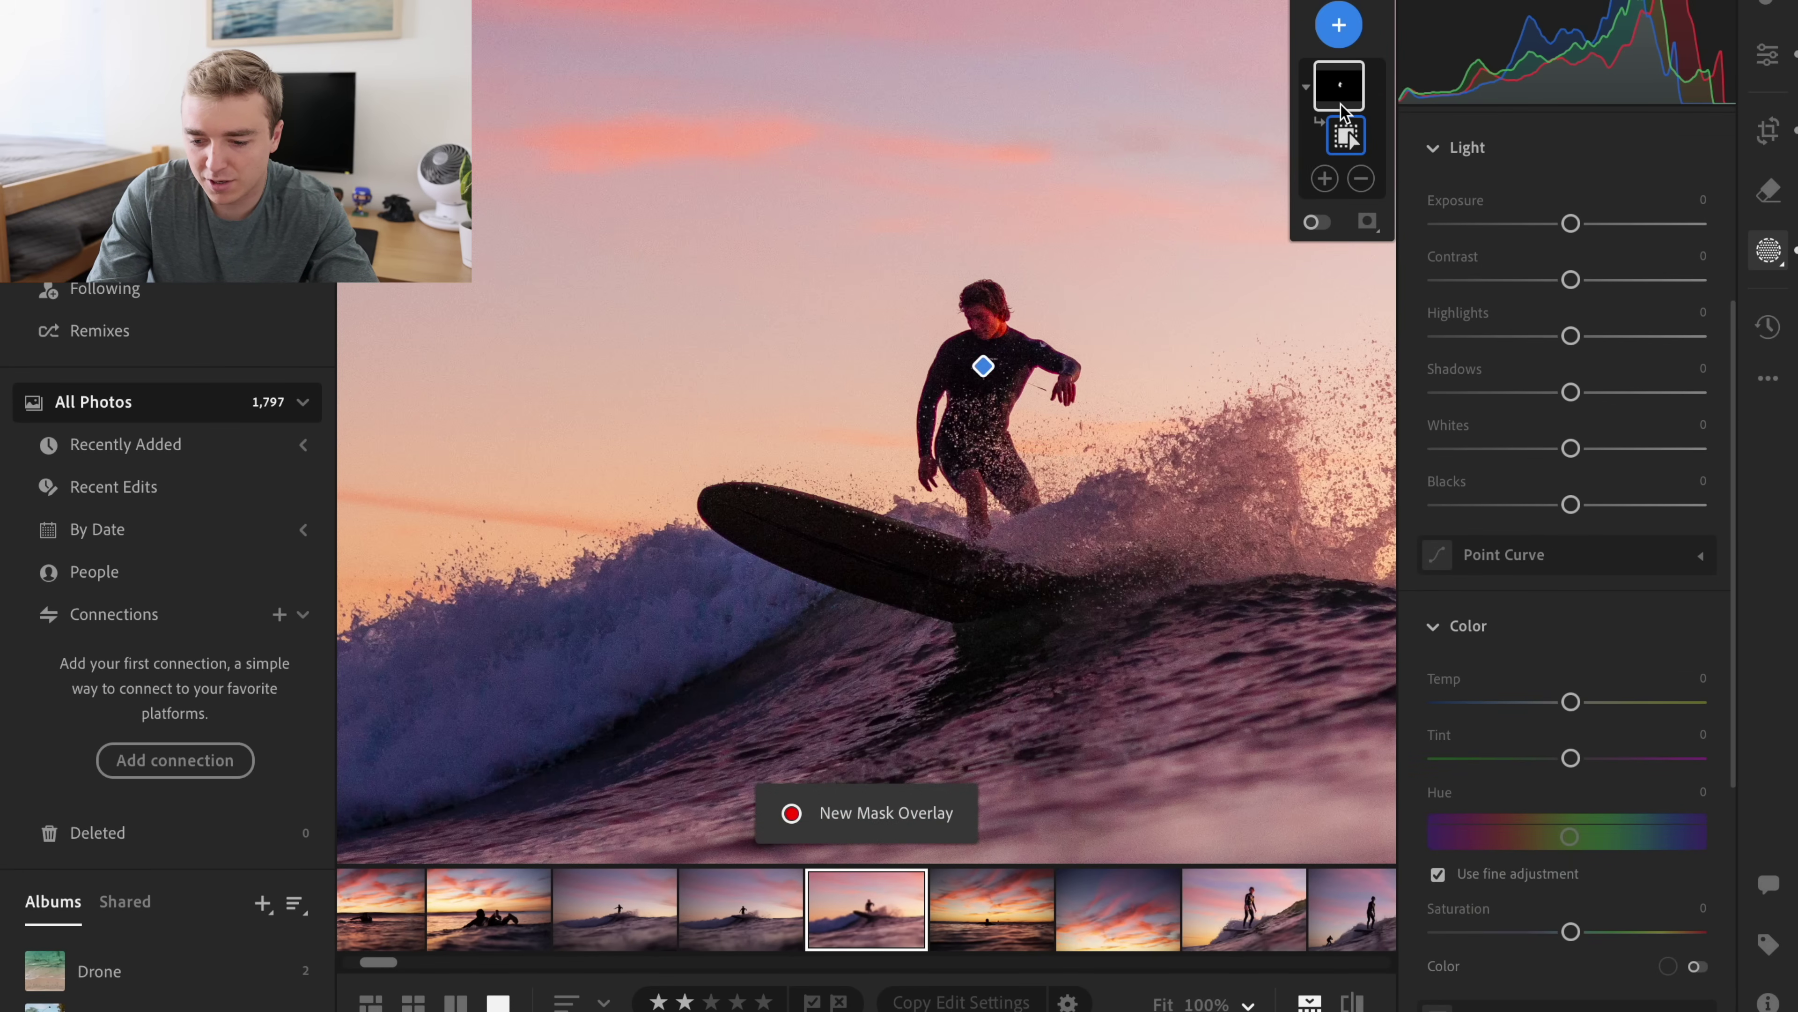
scroll(1586, 510, down, 5)
scroll(1581, 503, down, 2)
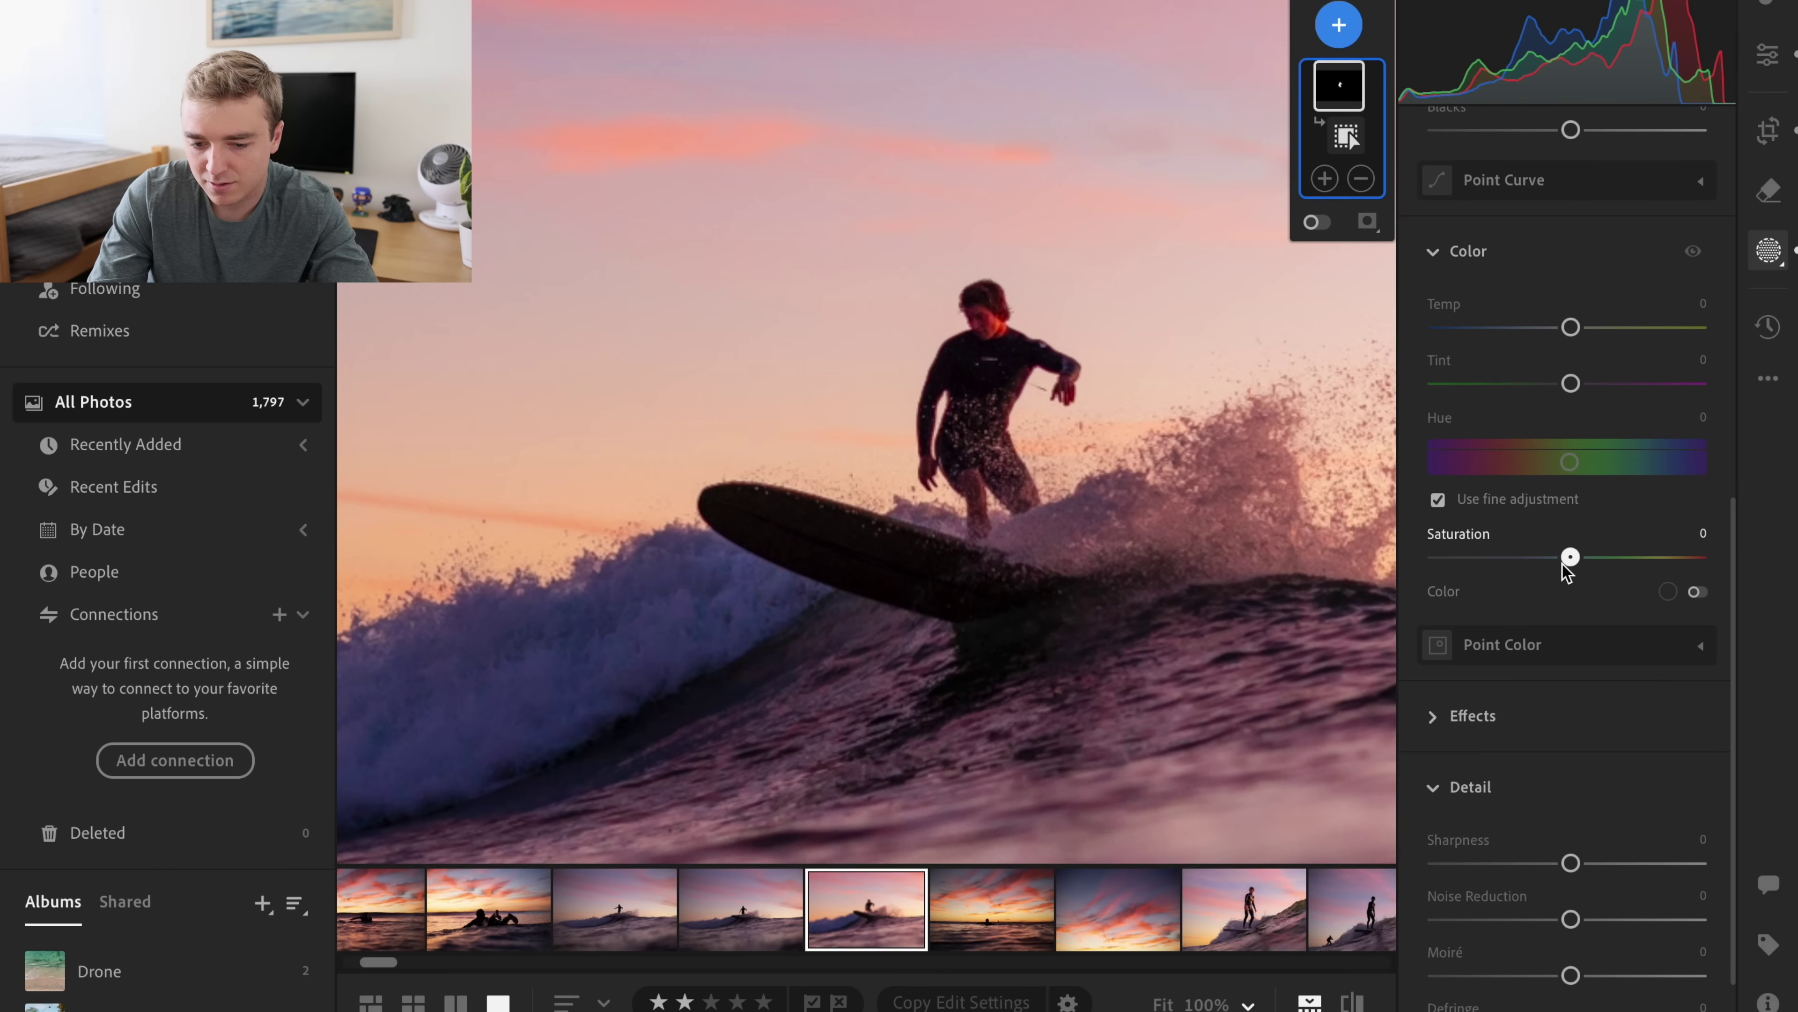
drag(1570, 559, 1537, 564)
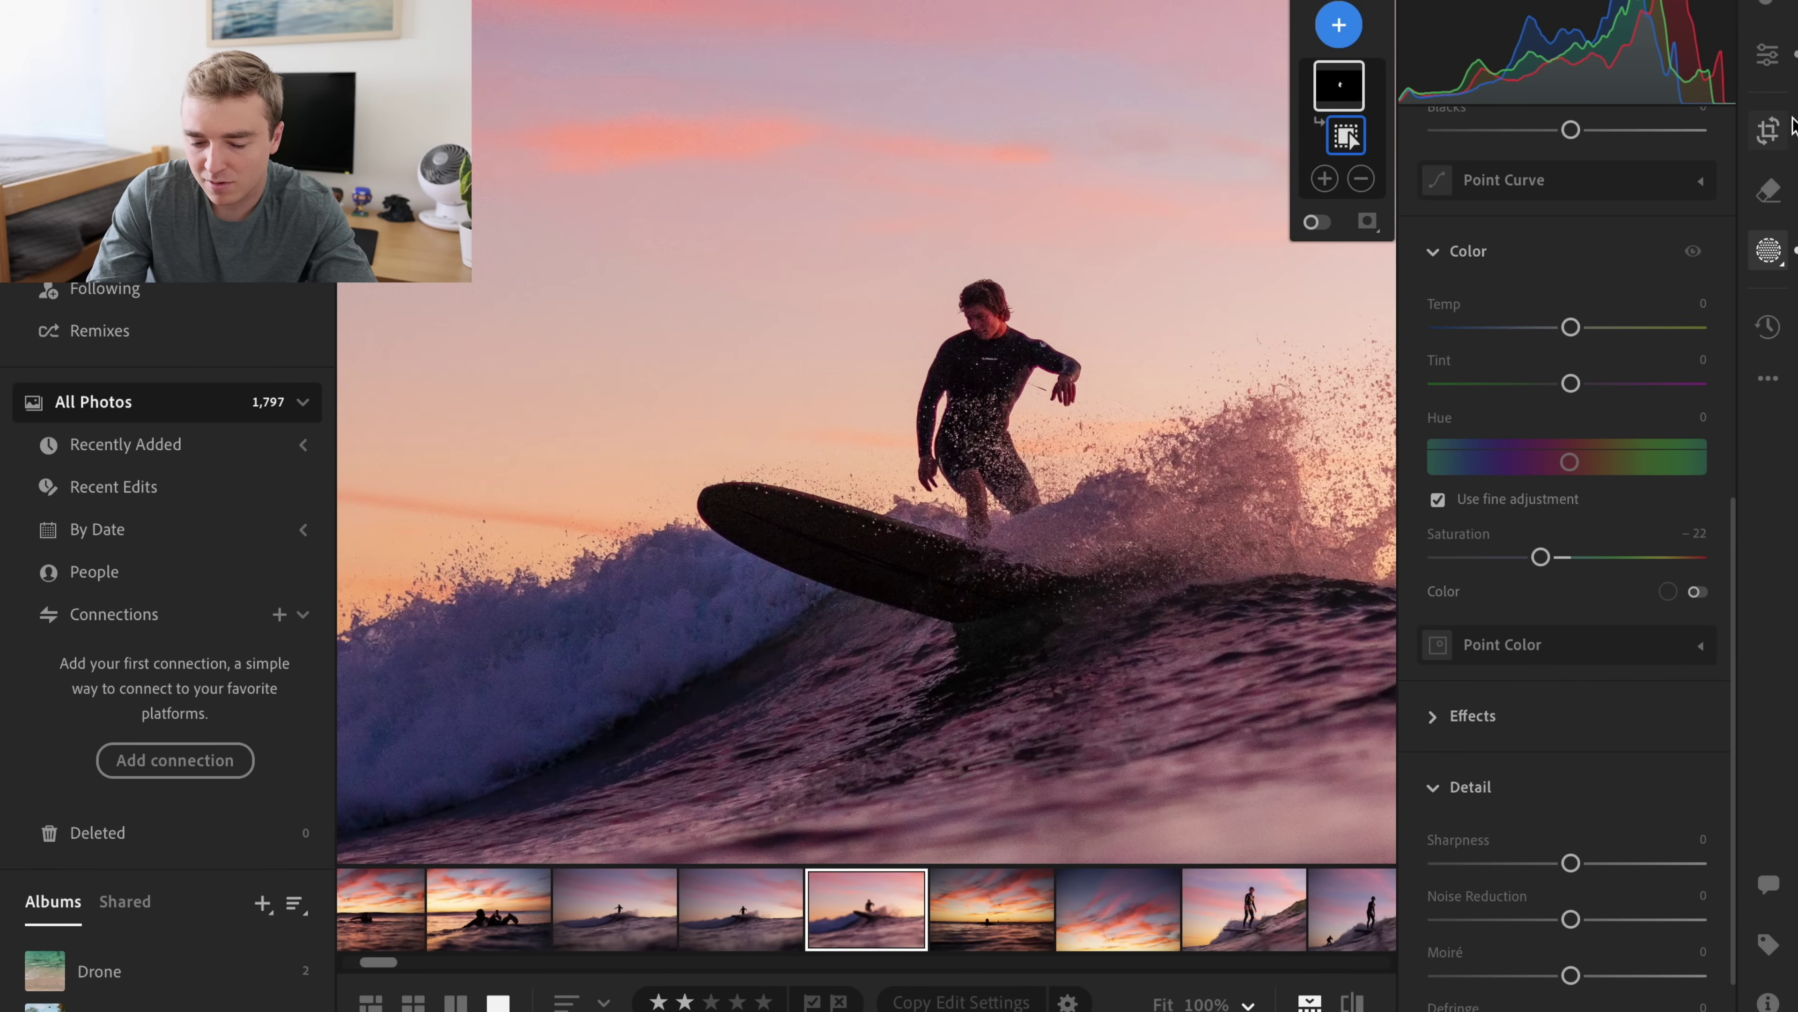
- Set the pink-sky photo's overall Shadows to +82 and check its 3 x 2 crop without changing it
click(1768, 54)
click(1173, 404)
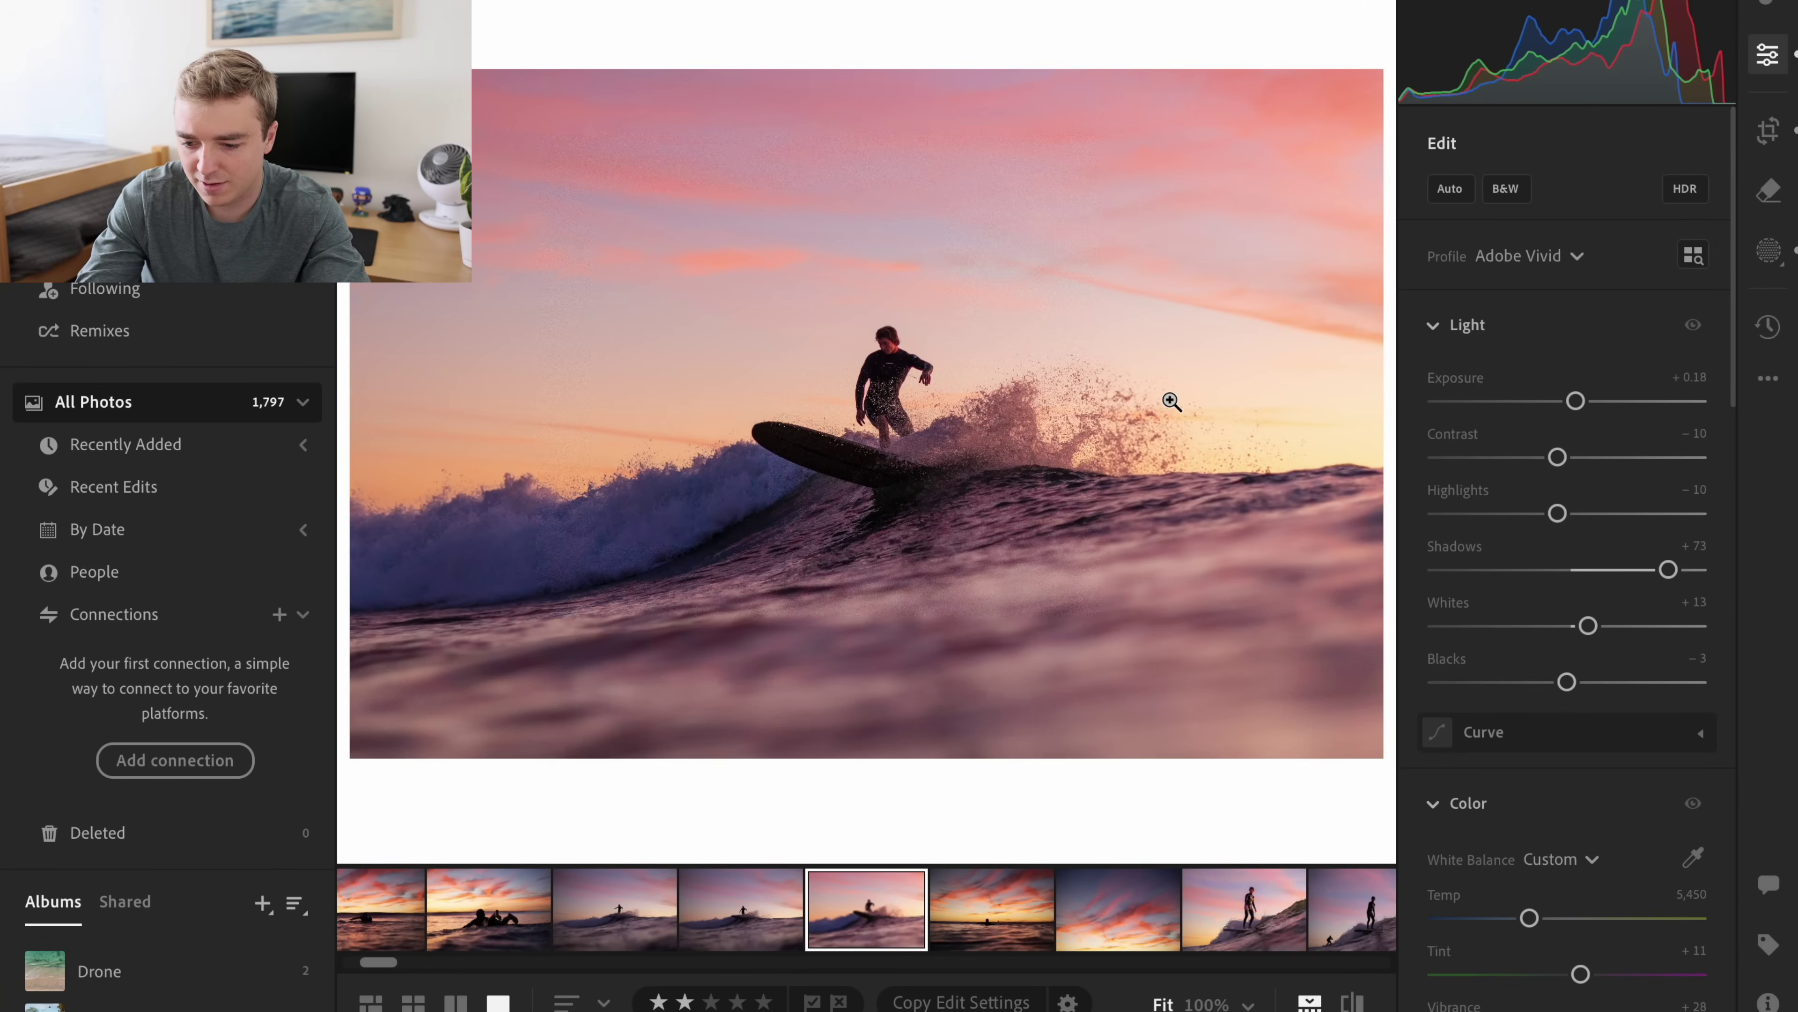
drag(1669, 571, 1682, 581)
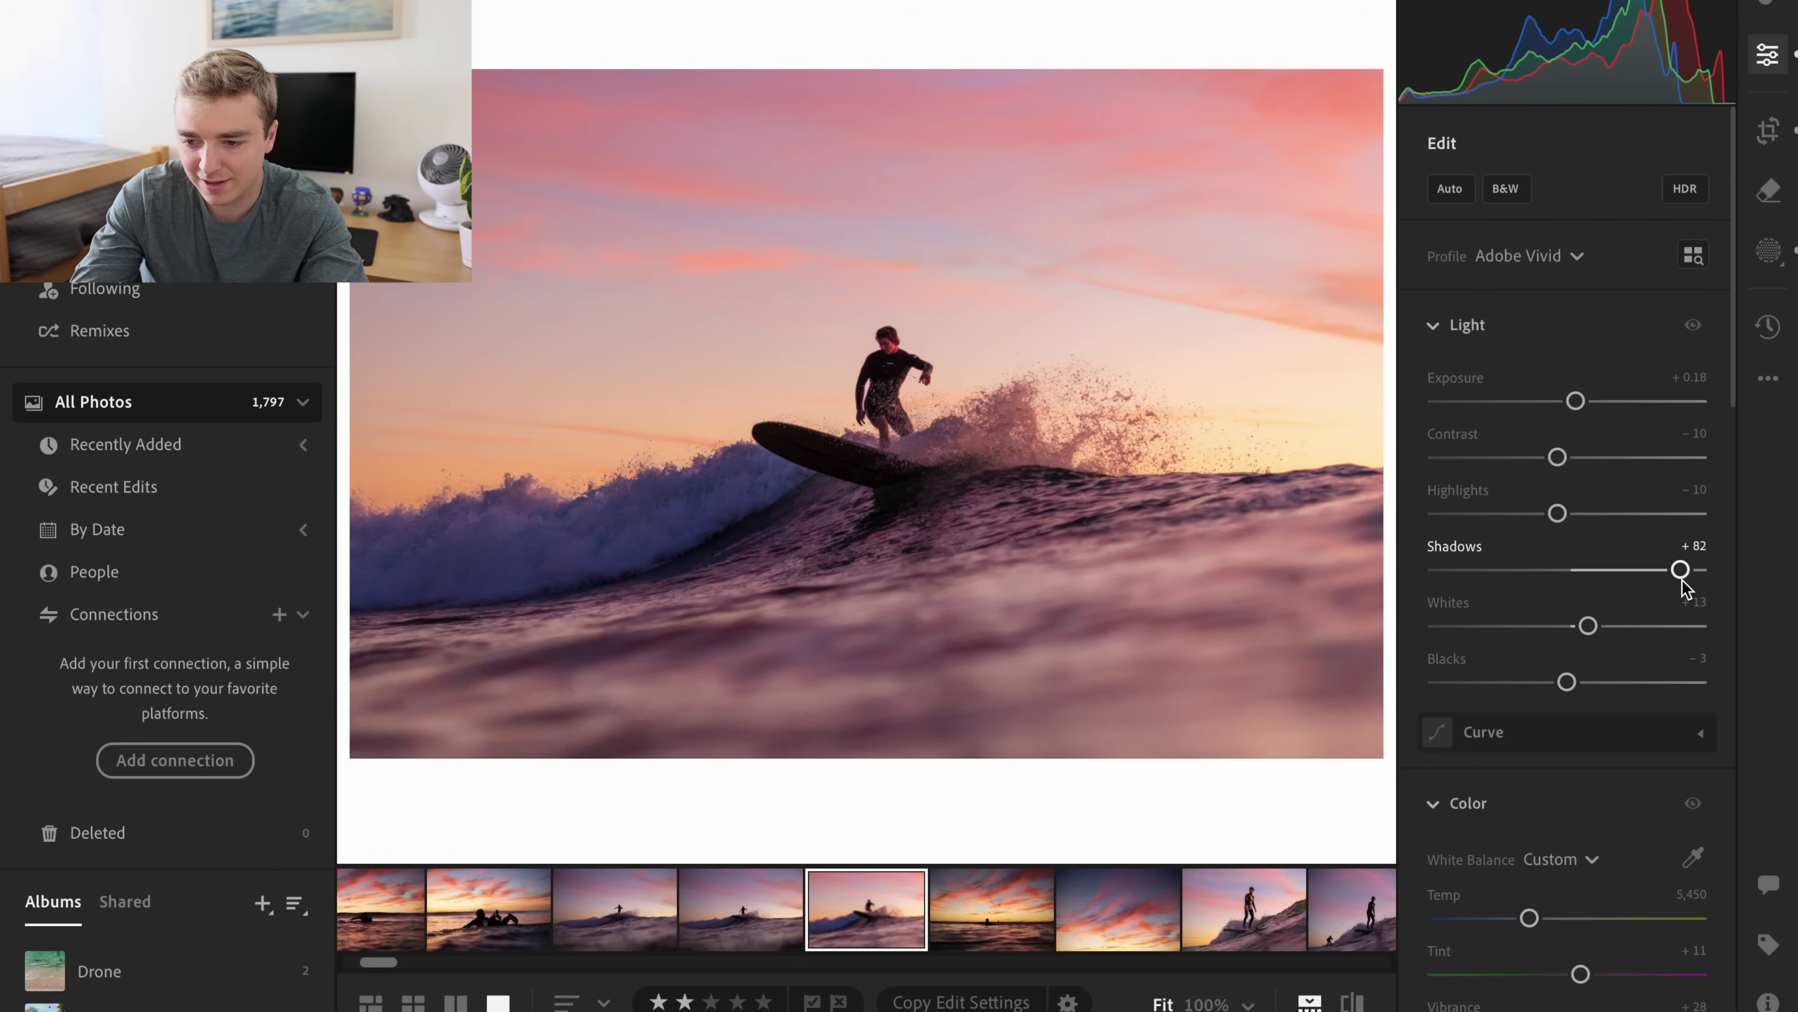
click(1768, 147)
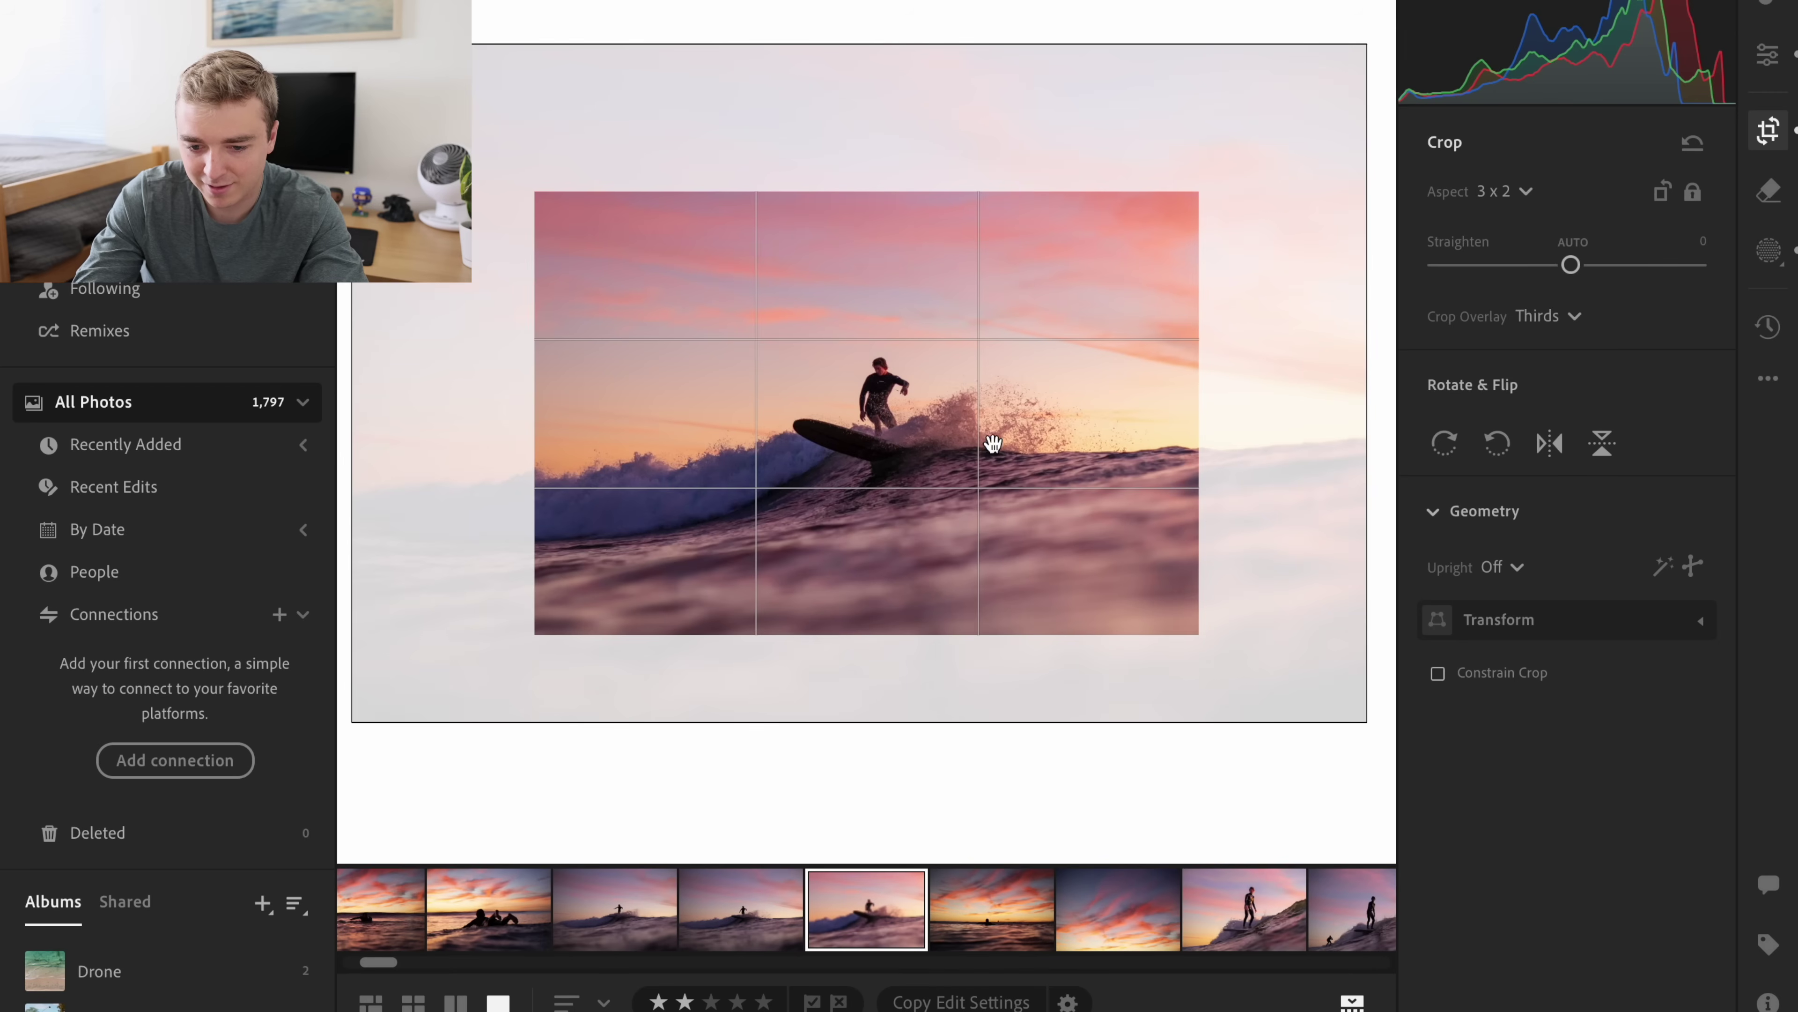
key(Escape)
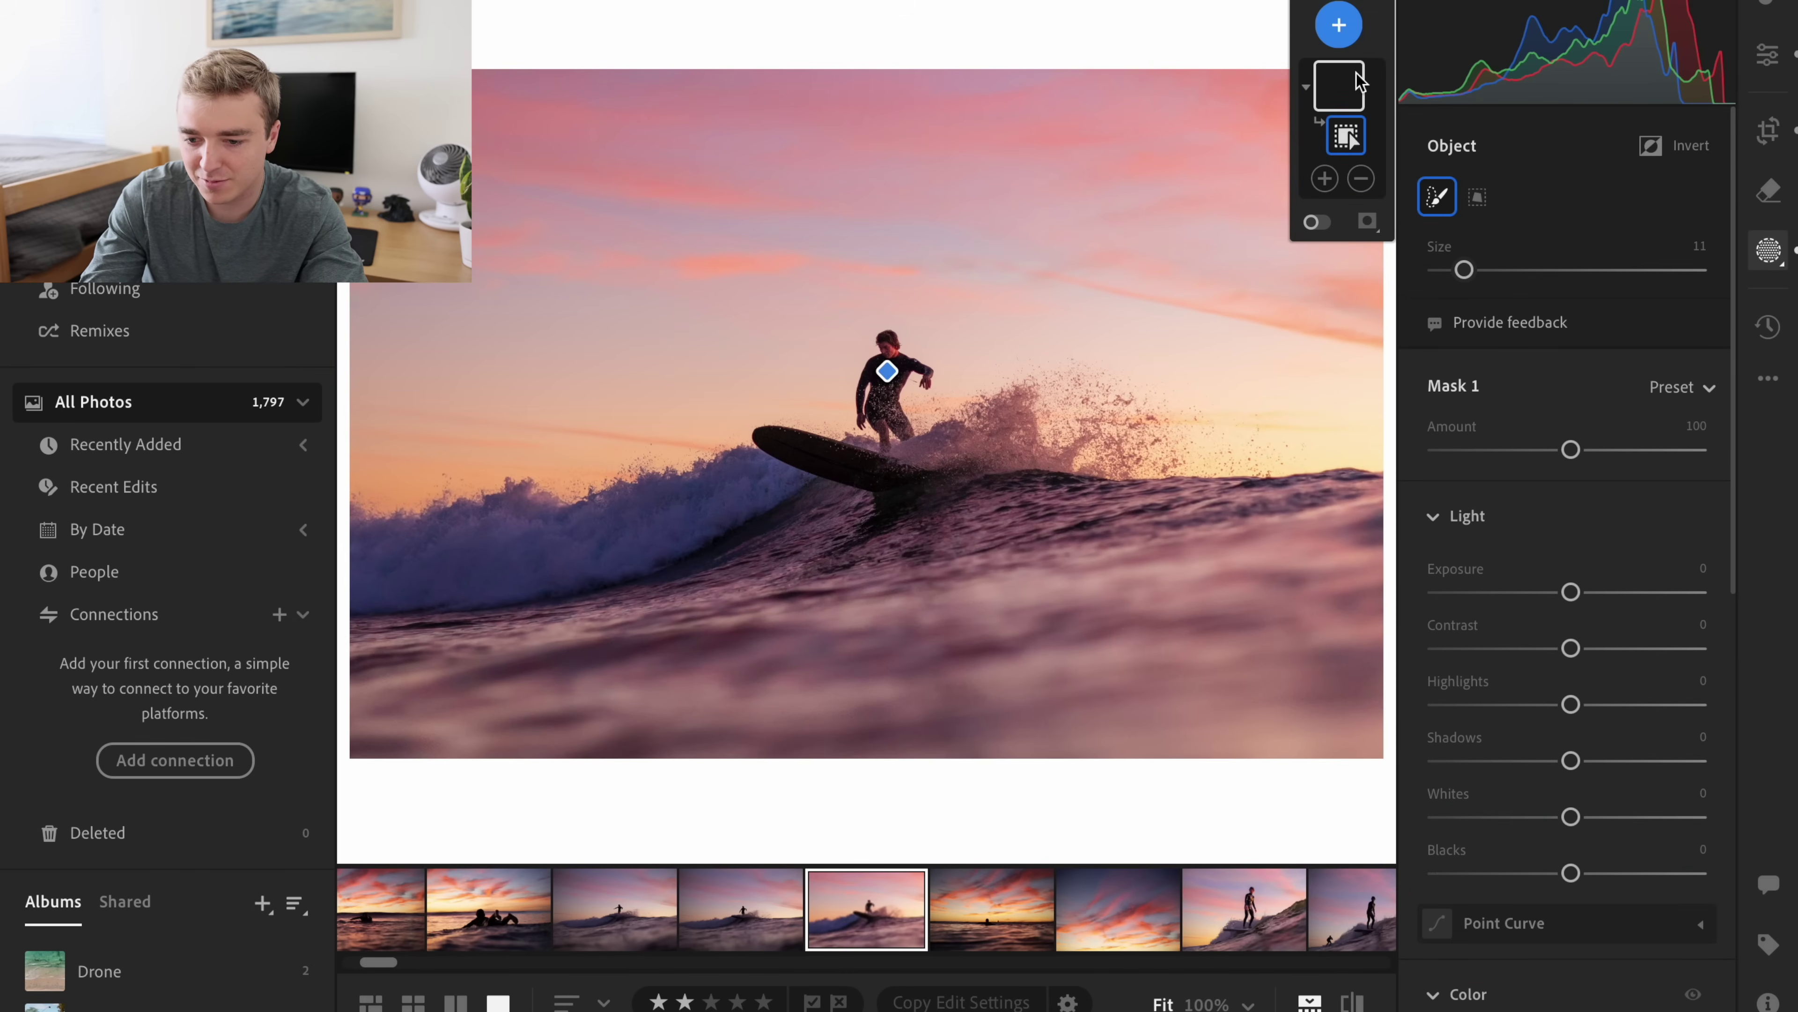
- Create a second Objects mask by brushing over the surfer and down onto the surfboard
click(1338, 25)
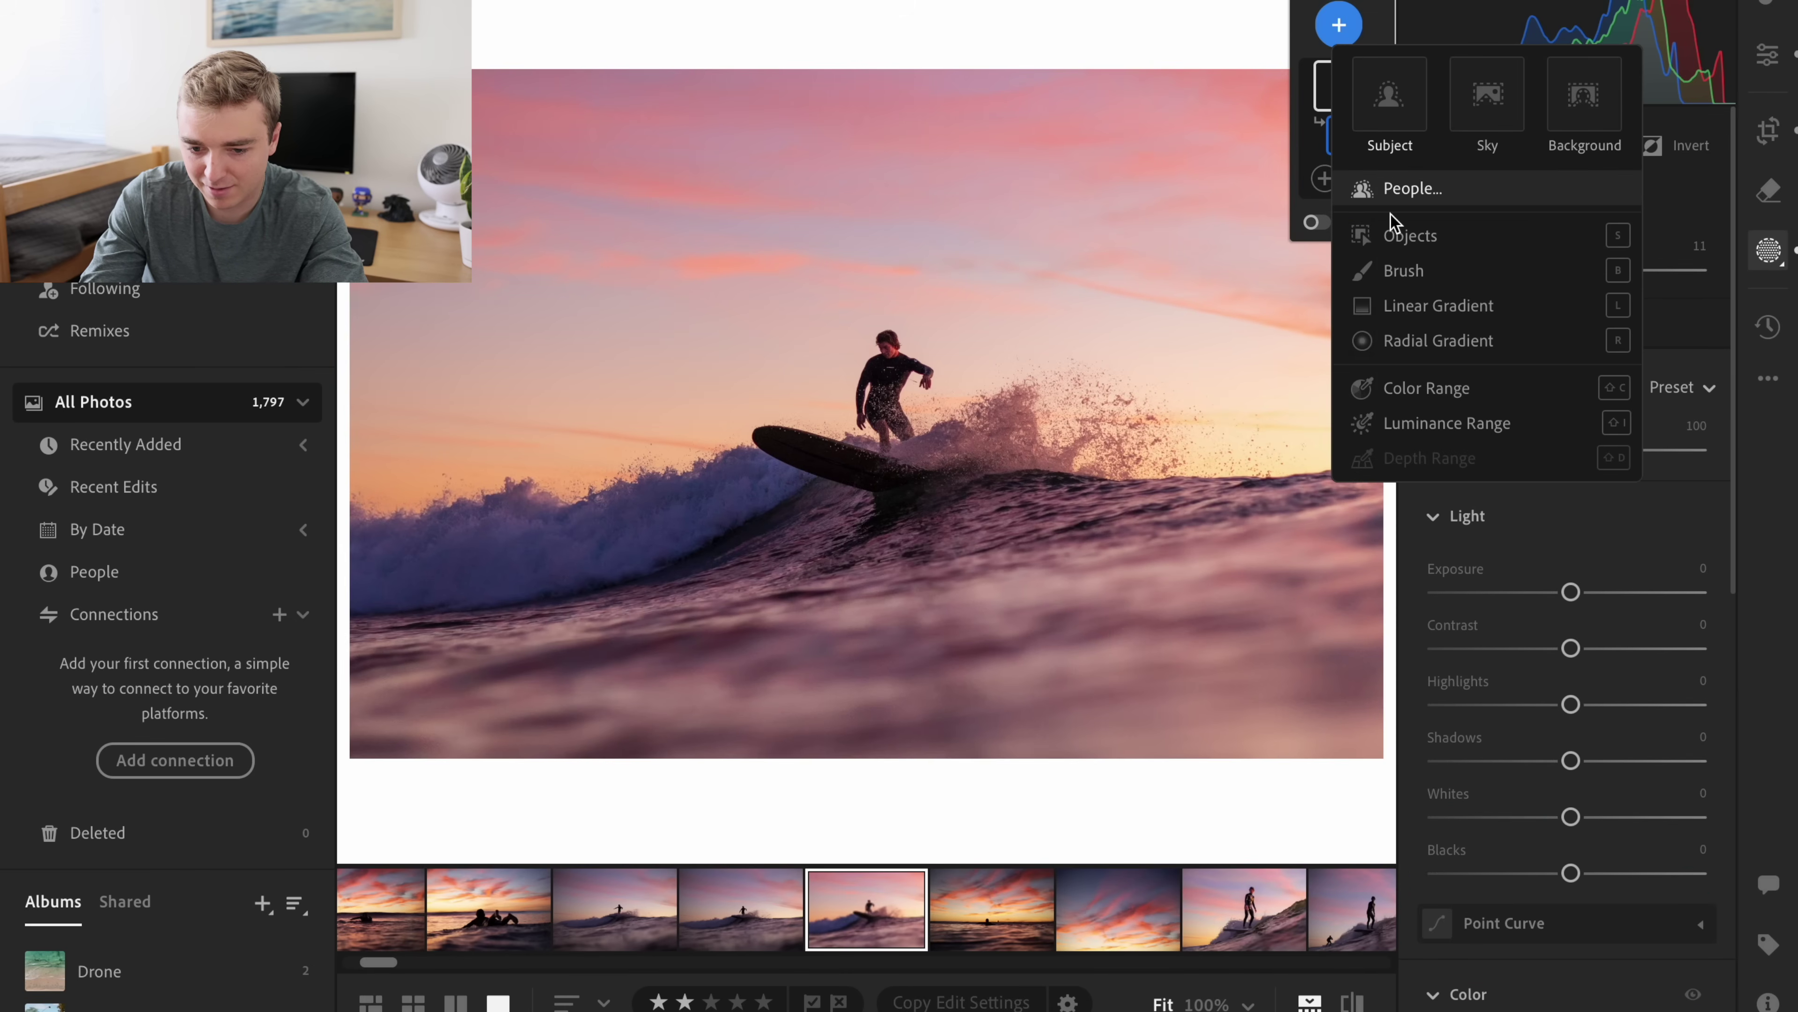
click(1399, 233)
mouse_move(882, 333)
mouse_down()
mouse_move(928, 373)
mouse_move(761, 433)
mouse_move(932, 471)
mouse_move(860, 437)
mouse_move(891, 390)
mouse_move(927, 489)
mouse_up()
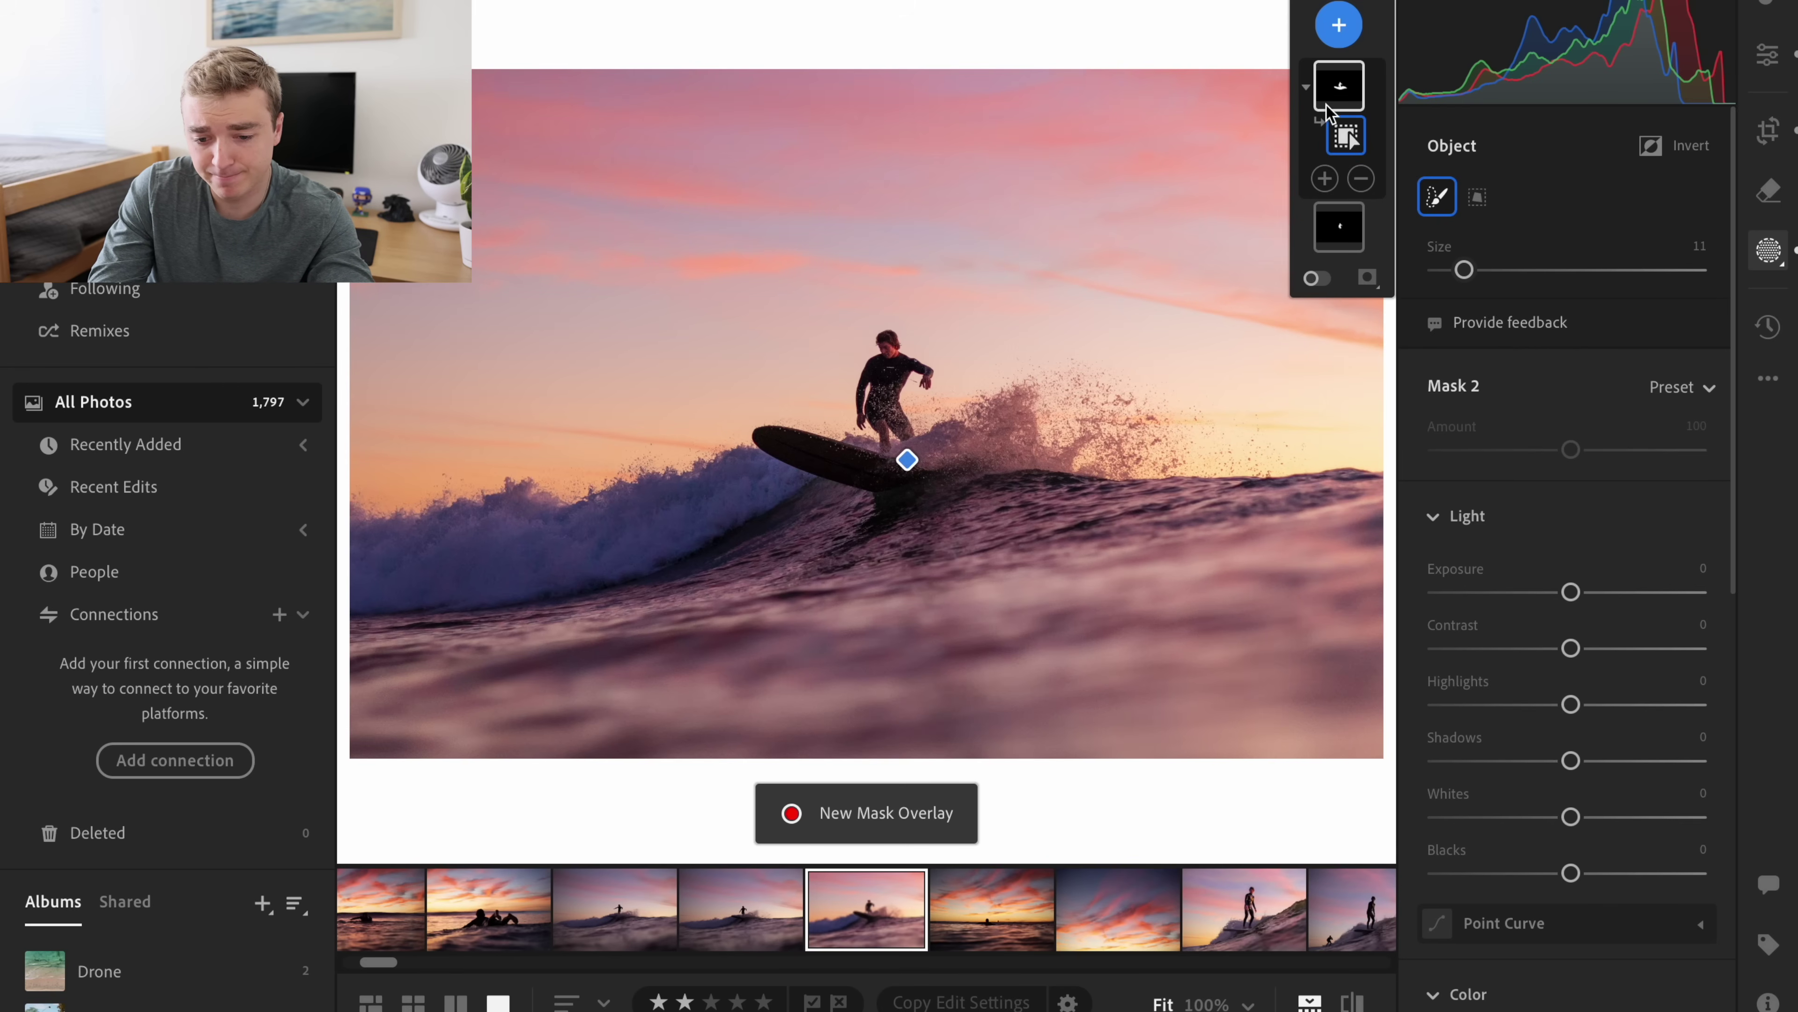
mouse_move(1330, 110)
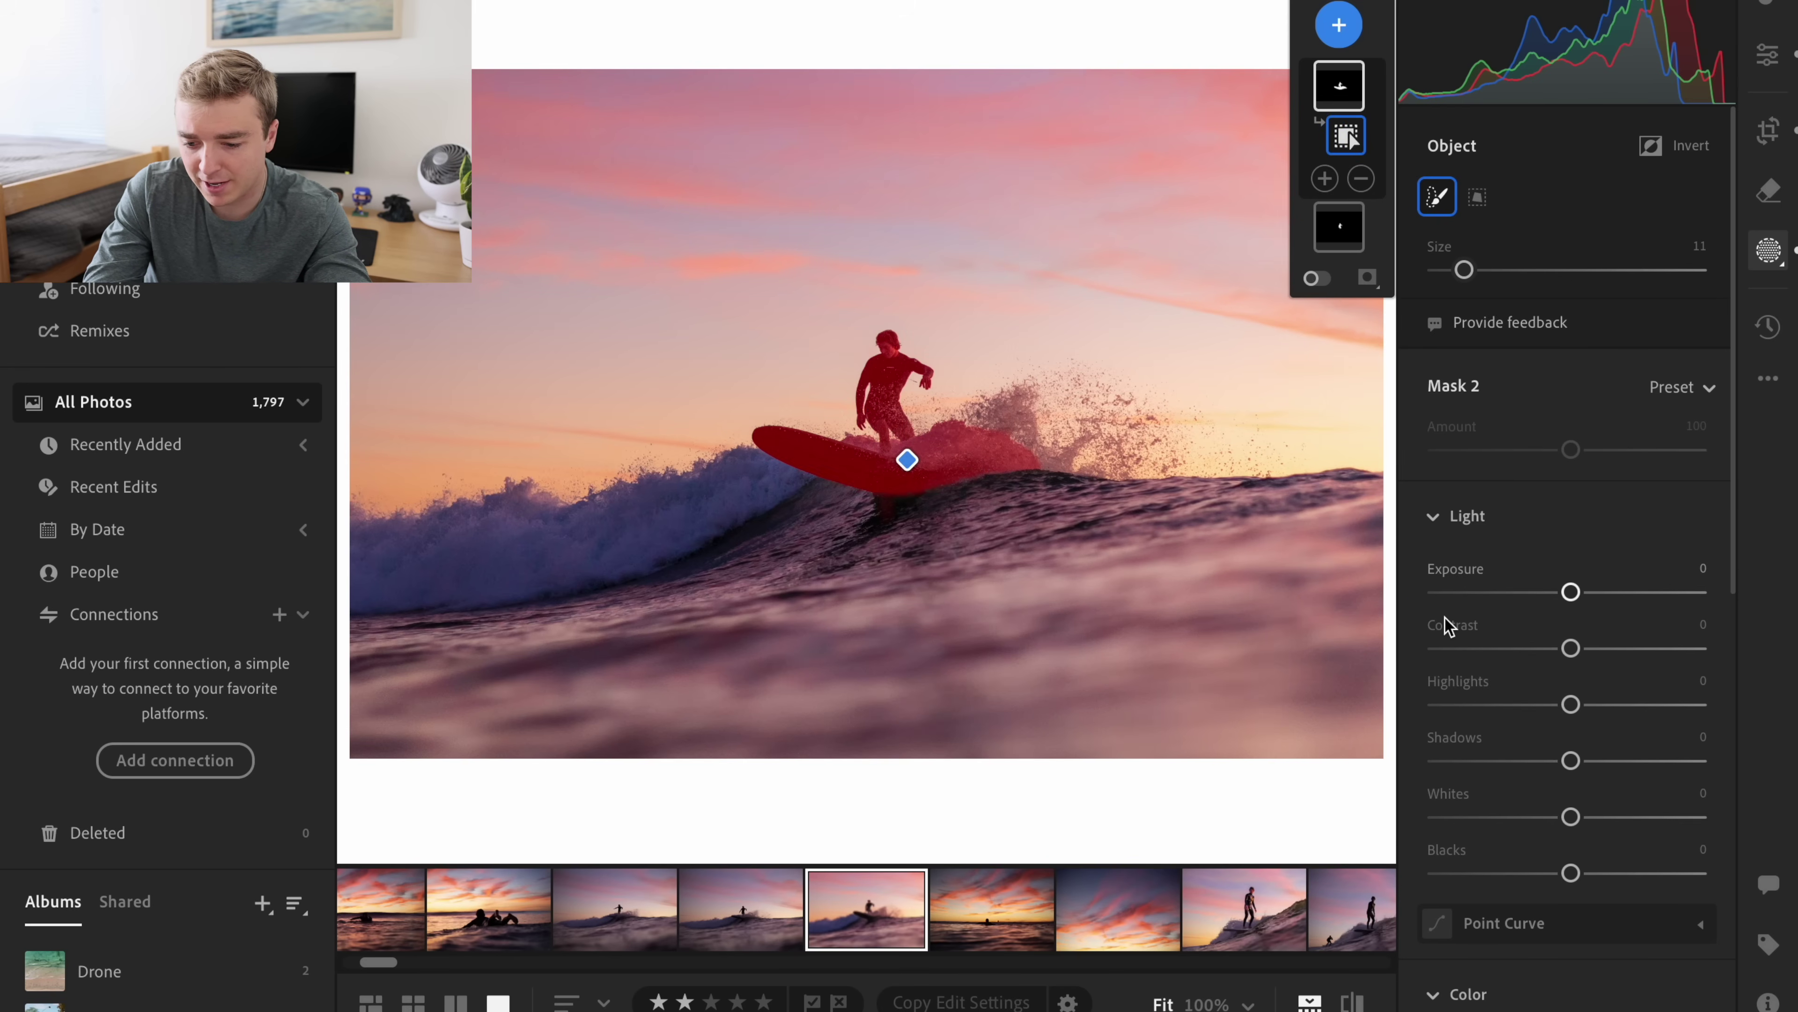
- Set the surfer-and-board mask's Exposure to +0.28 and Shadows to +9
drag(1571, 592, 1581, 592)
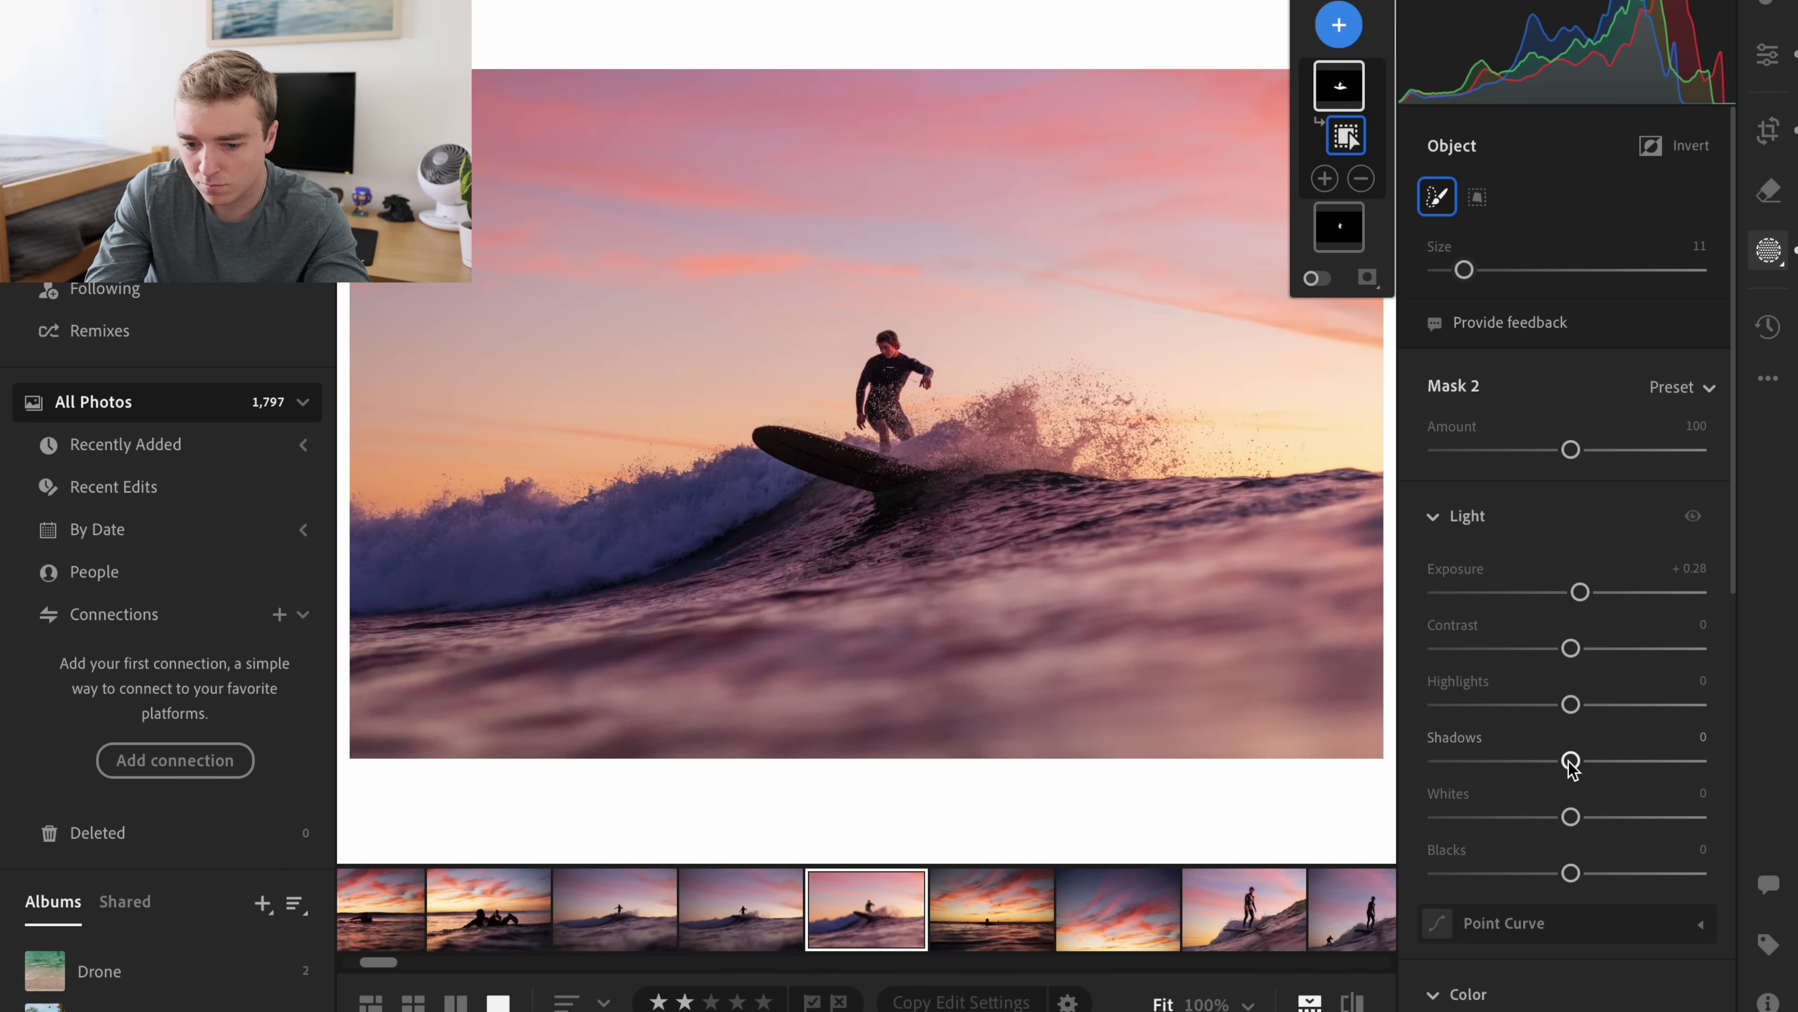
drag(1569, 760, 1587, 760)
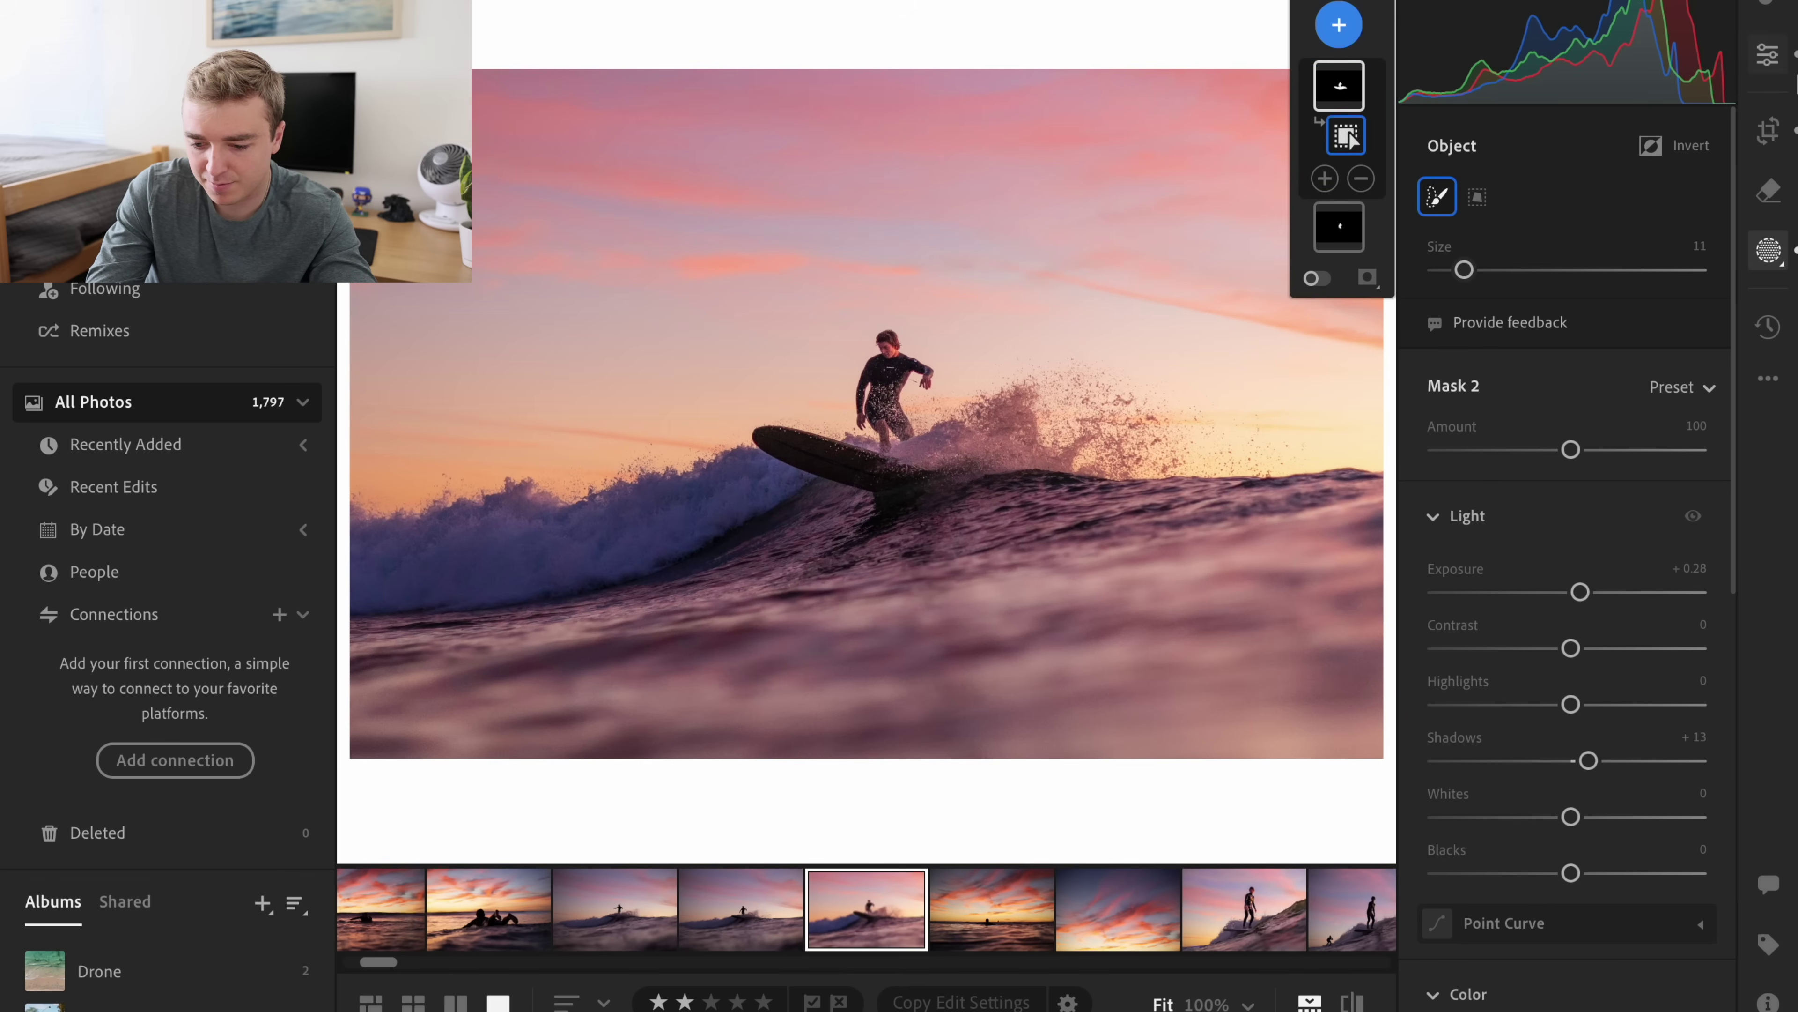
click(1588, 762)
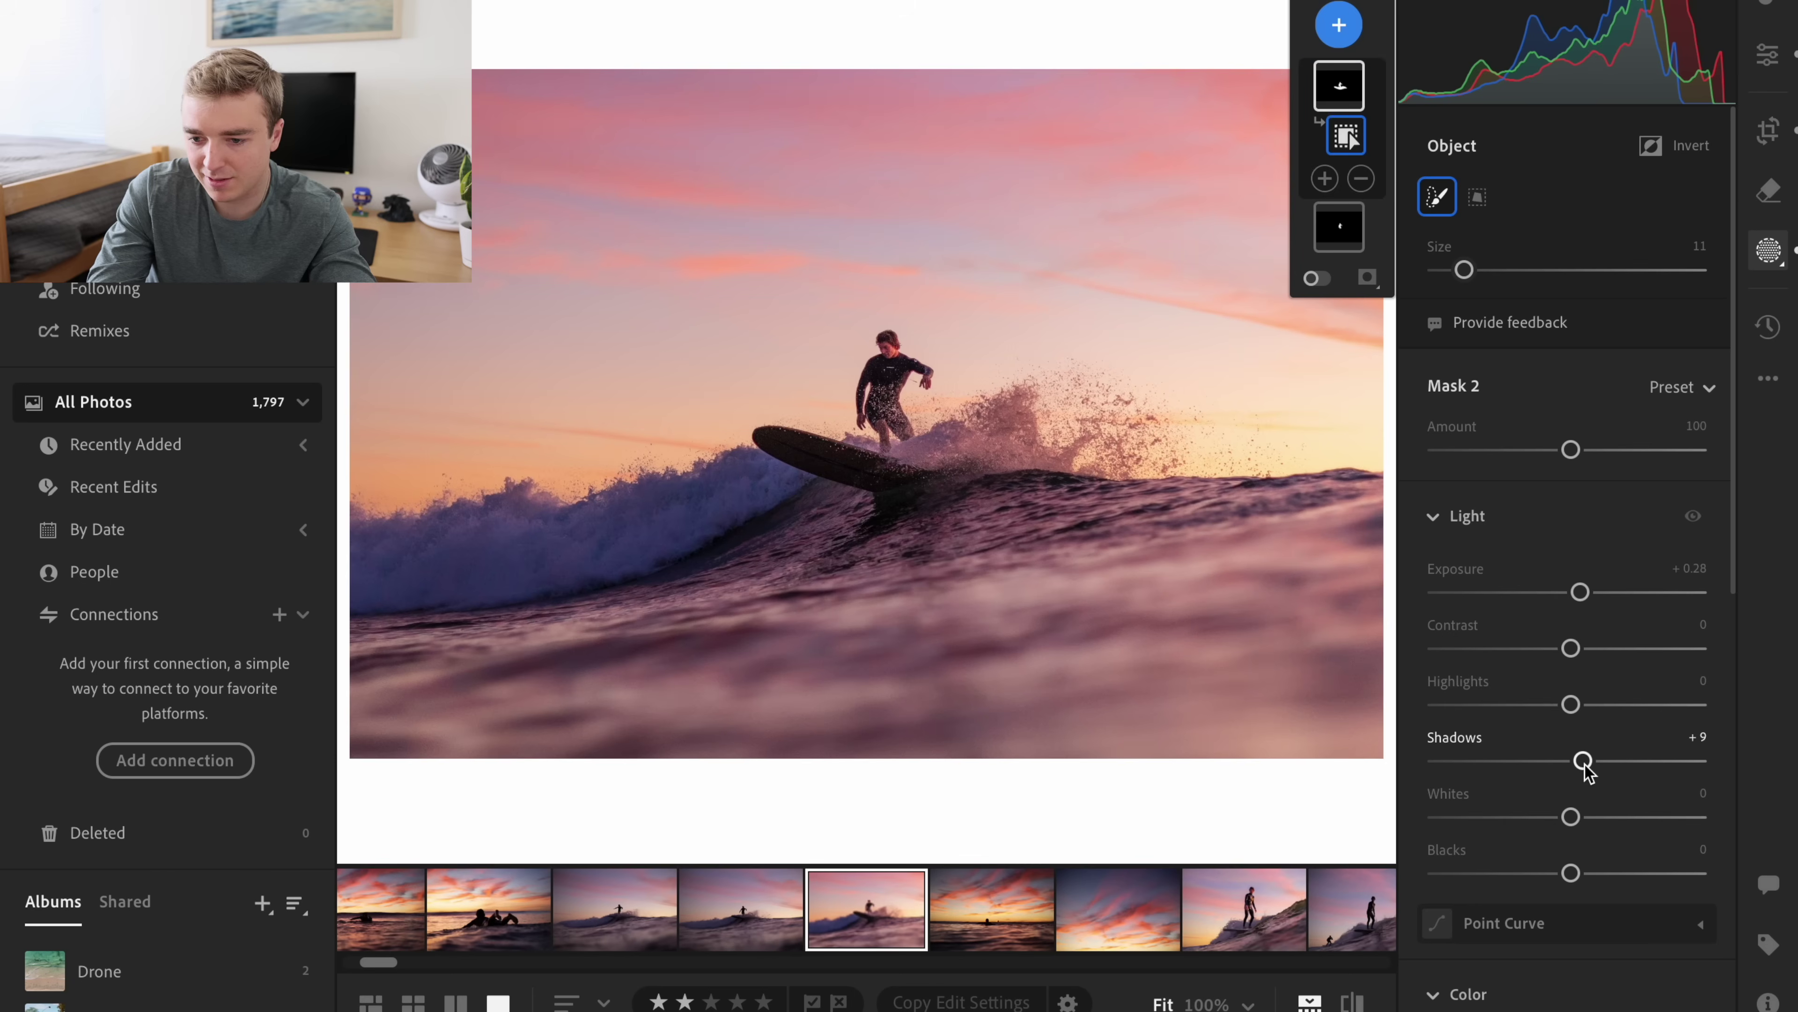
- Set the whole photo's Highlights to −40, Vibrance to +22 and Saturation to +18, and compare with the original
click(1768, 55)
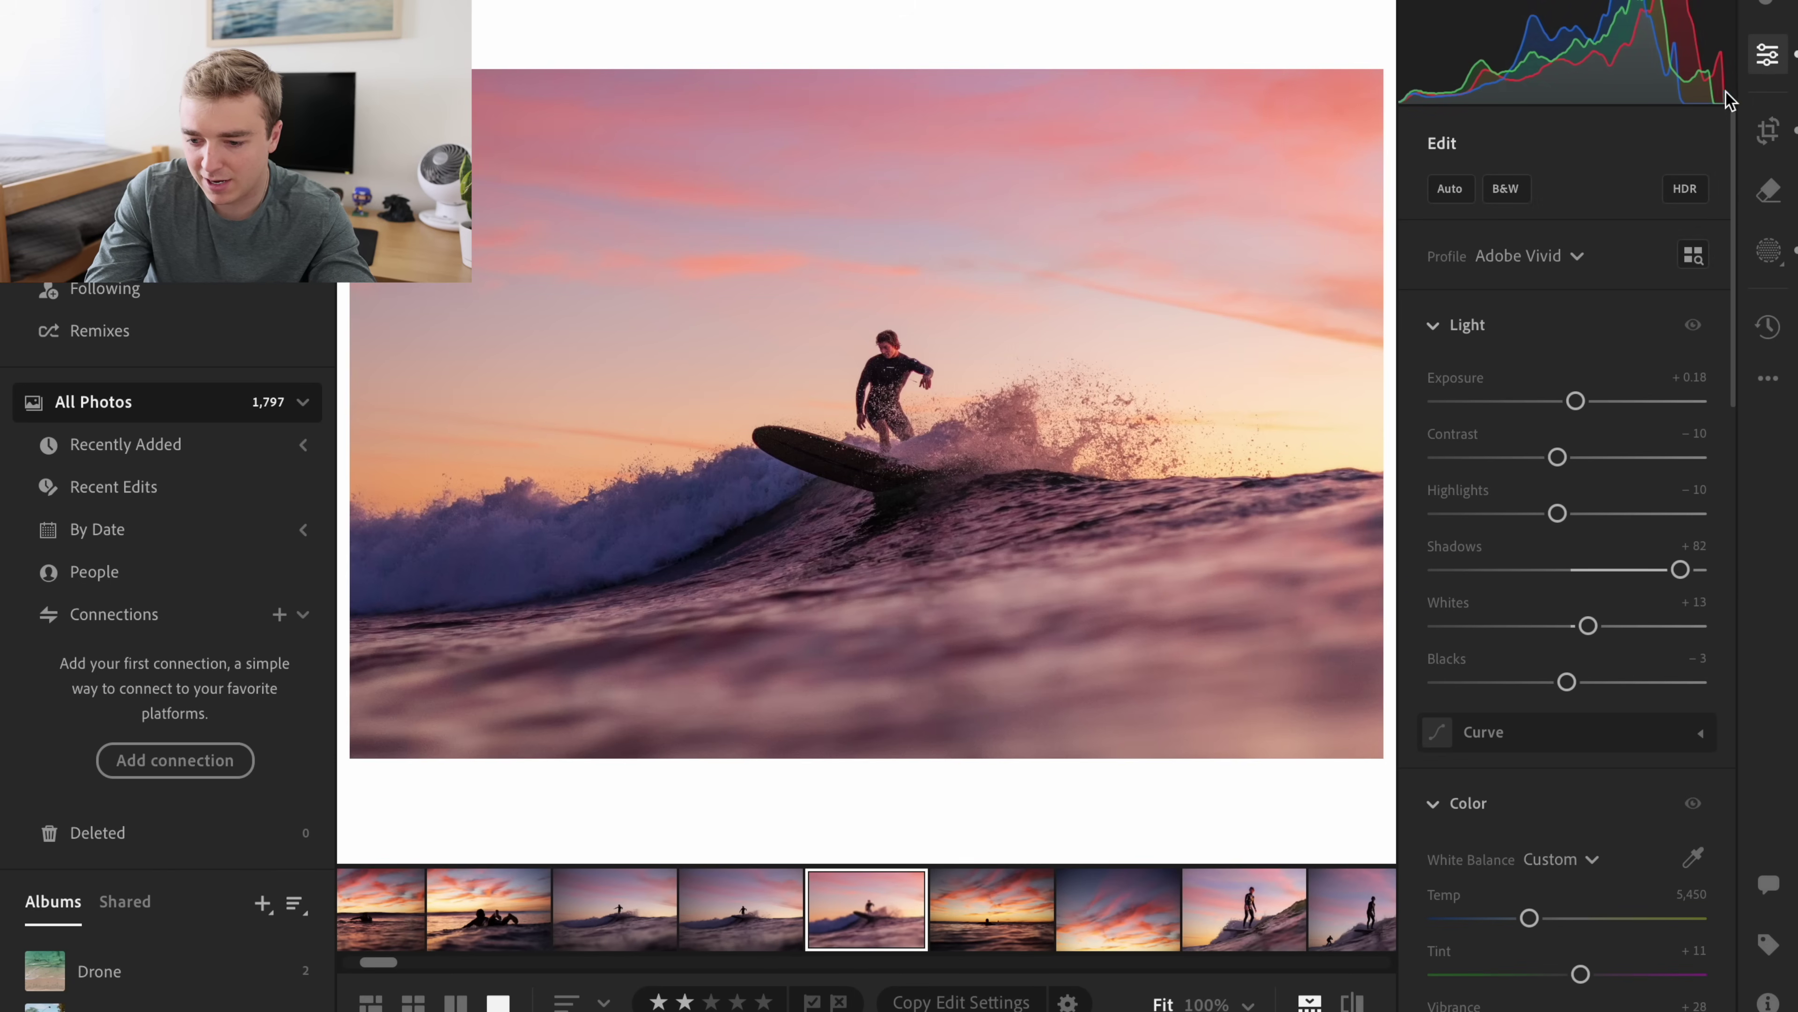
drag(1524, 515, 1518, 514)
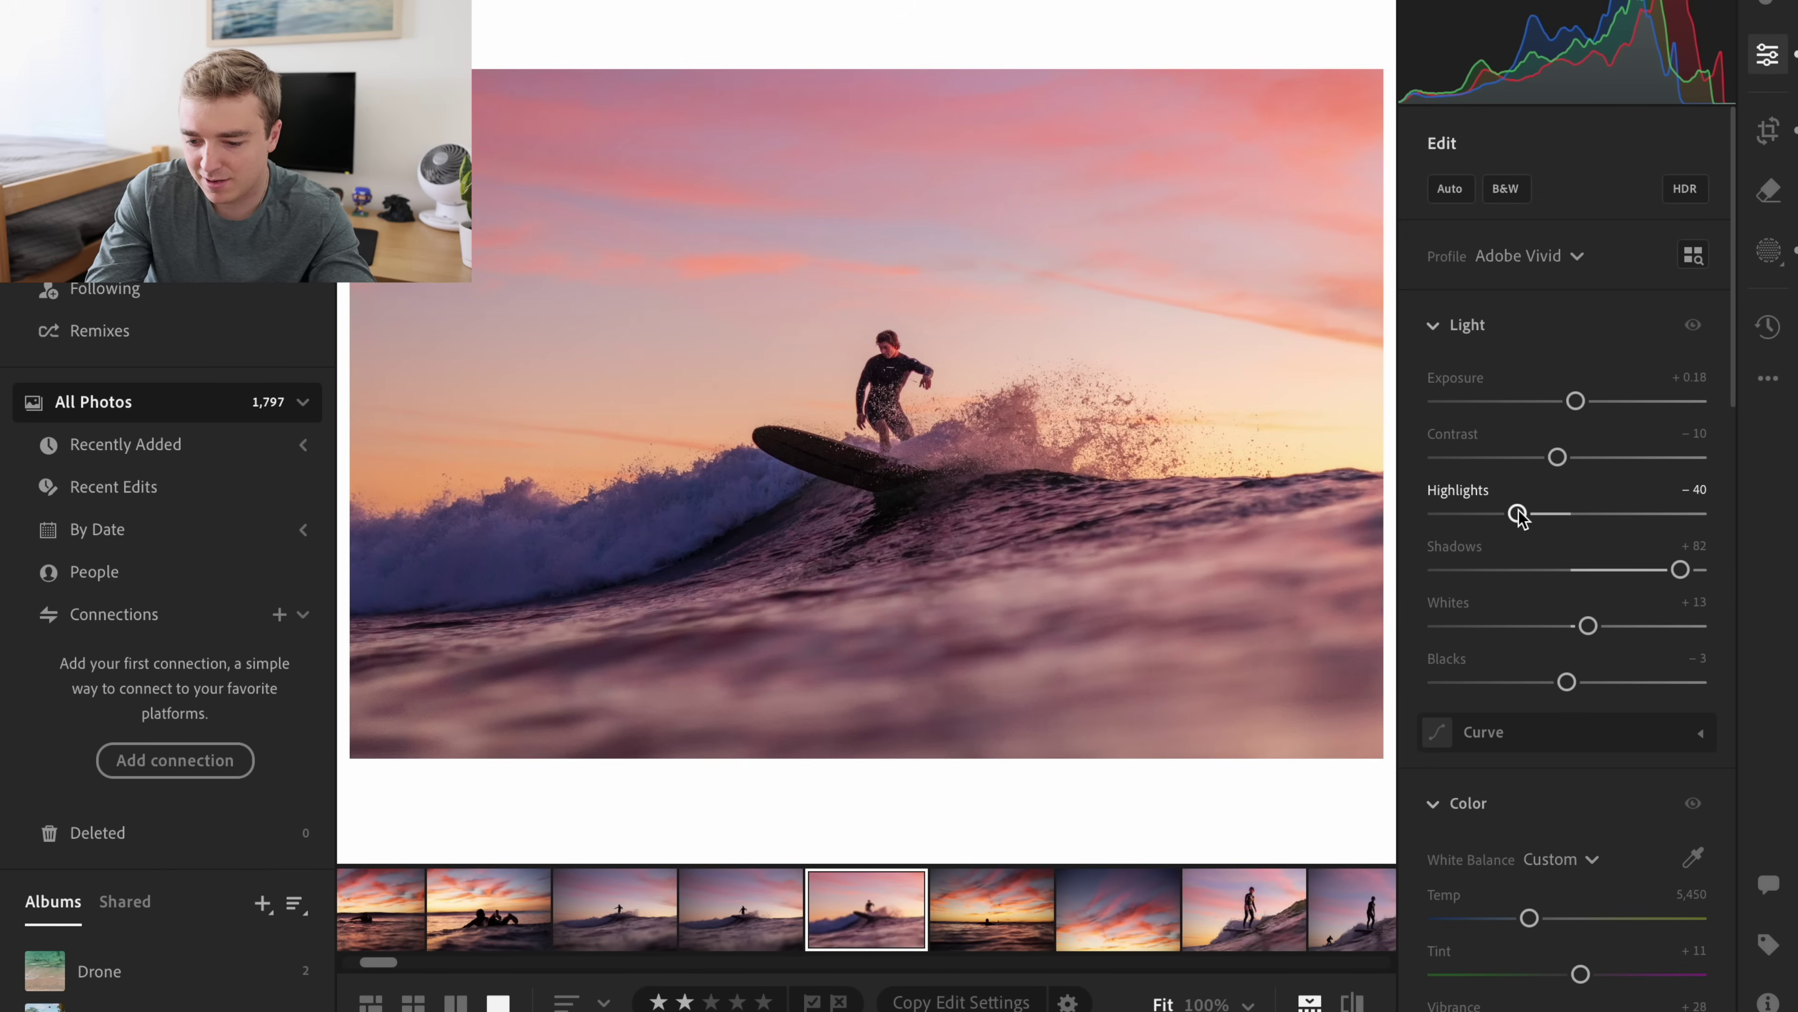
scroll(1517, 514, down, 5)
drag(1585, 689, 1596, 689)
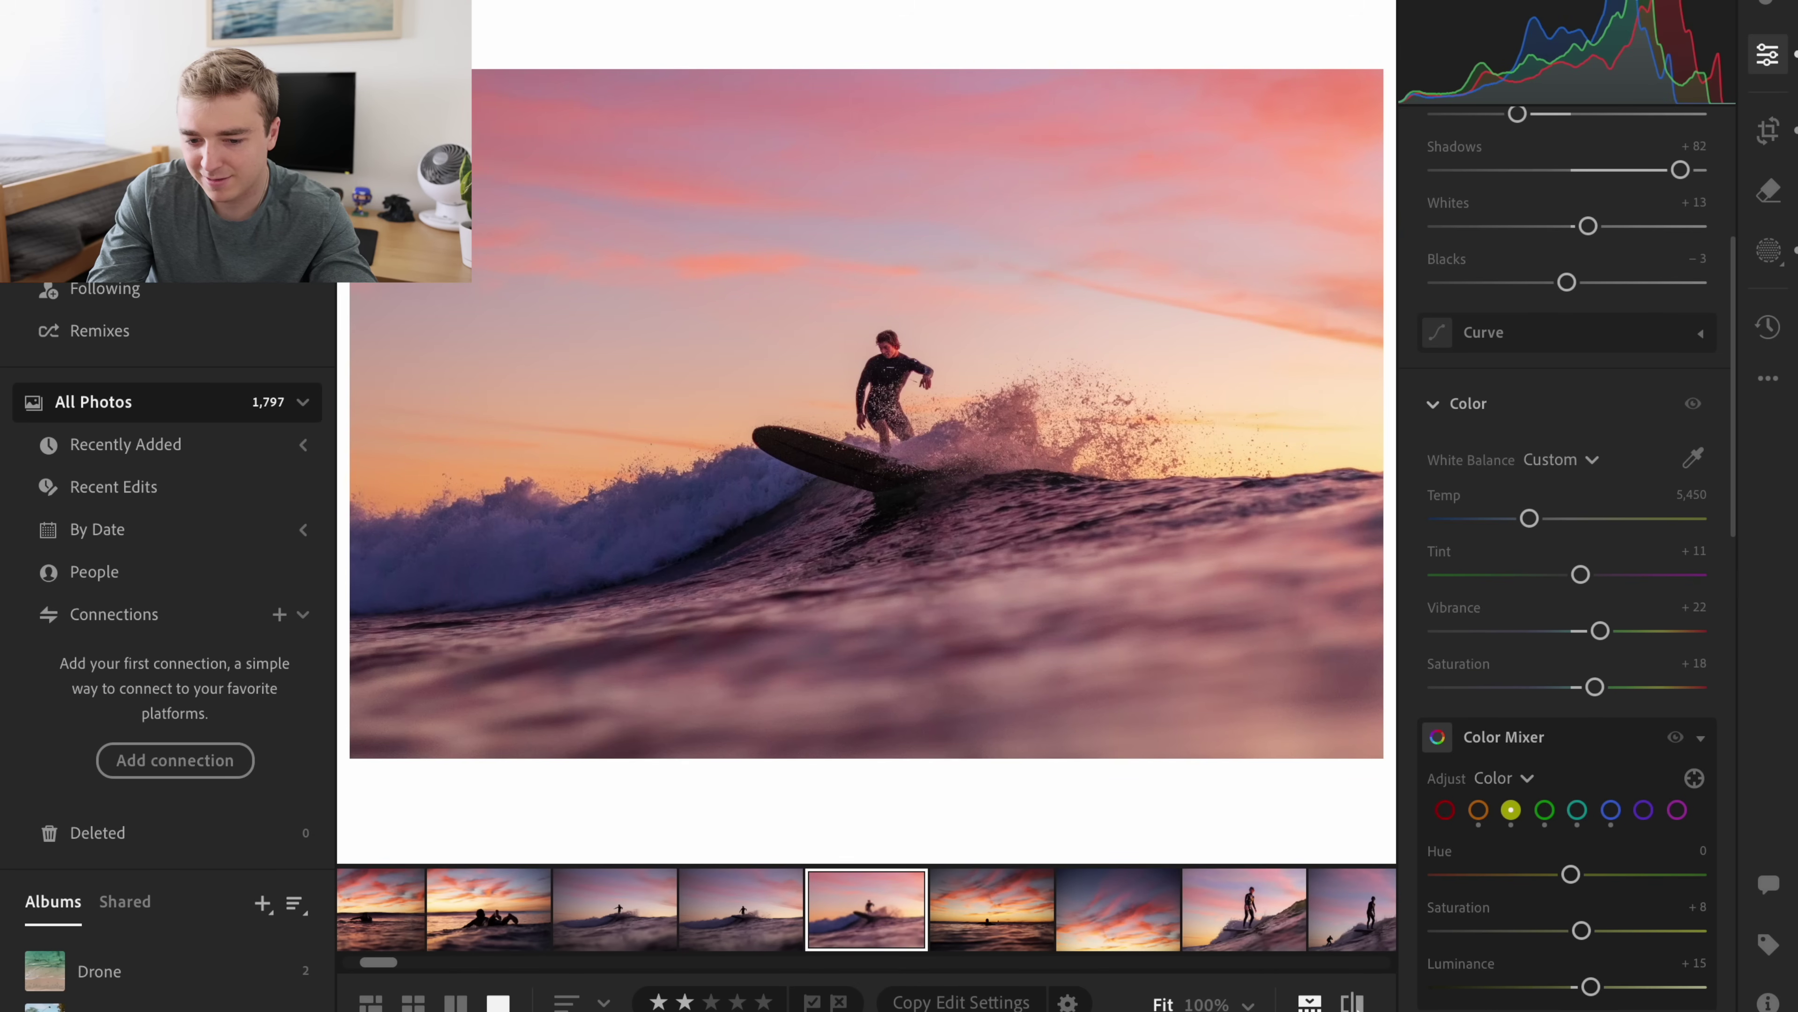
key(backslash)
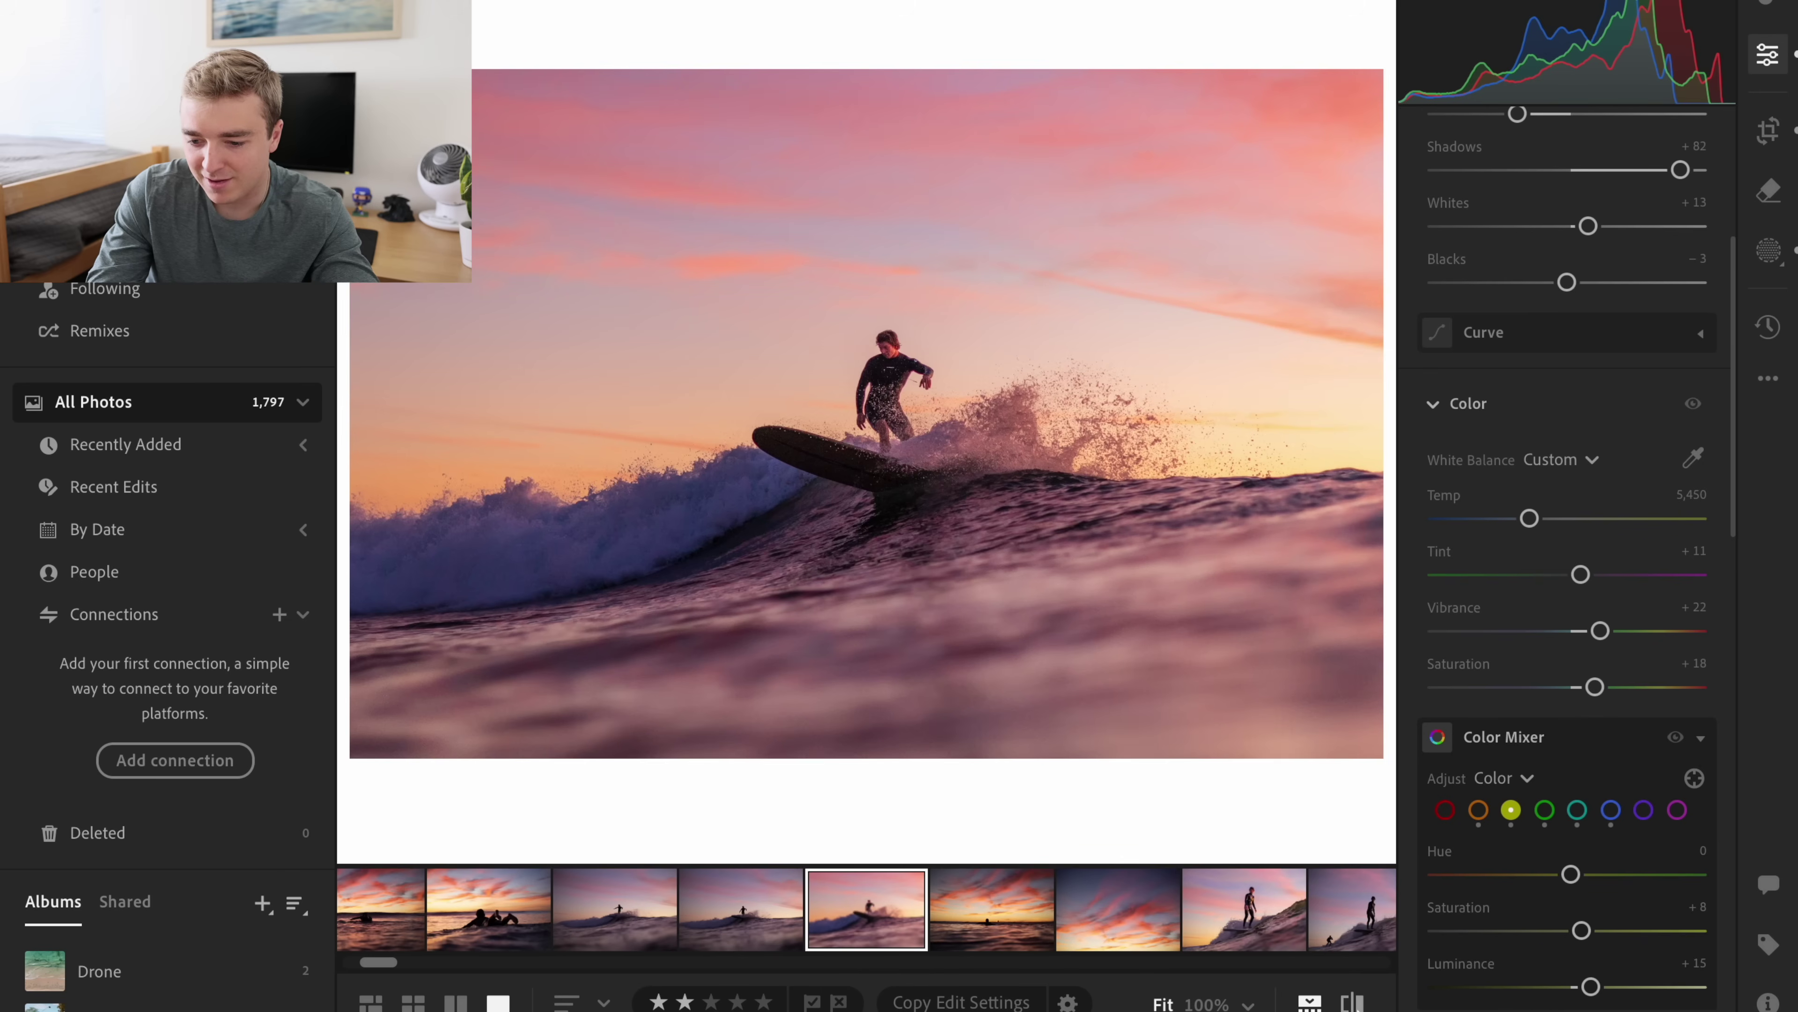
key(backslash)
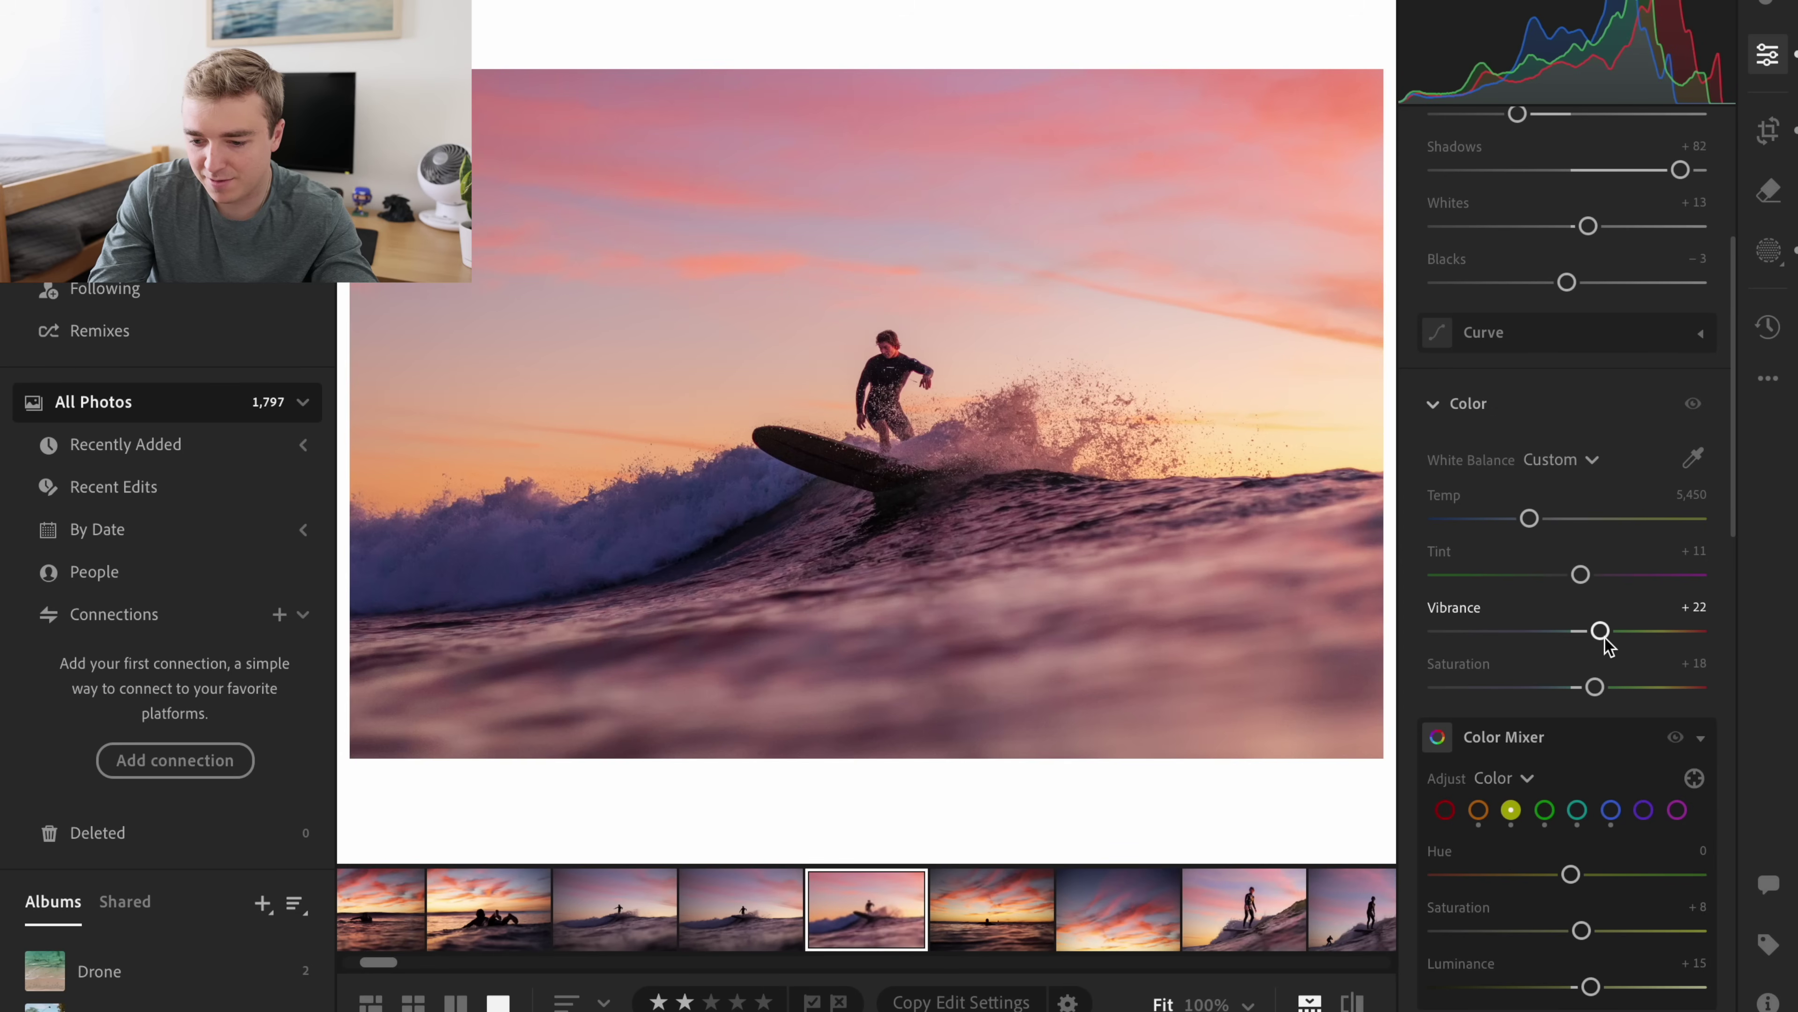
- Reduce the photo's Vibrance to +12 and Saturation to +13, and set Temp to 5,399
drag(1589, 630, 1588, 687)
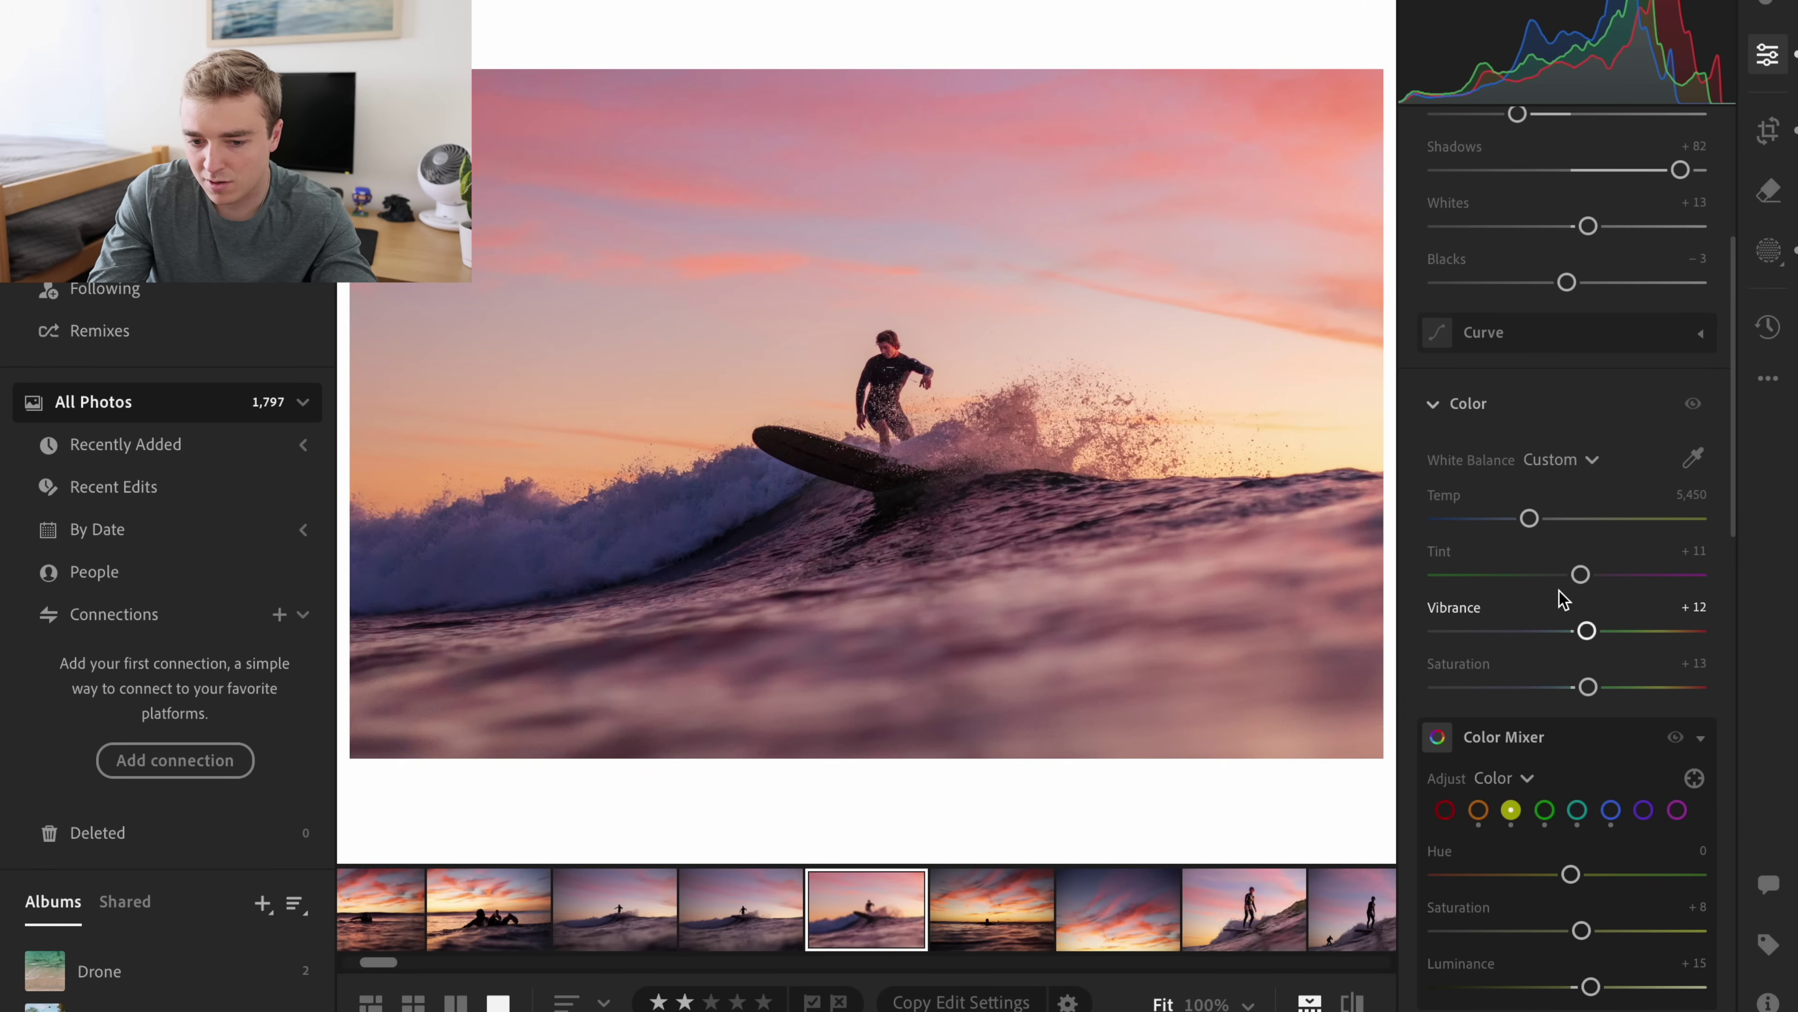
mouse_move(1530, 518)
mouse_down()
mouse_move(1545, 520)
mouse_move(1529, 523)
mouse_up()
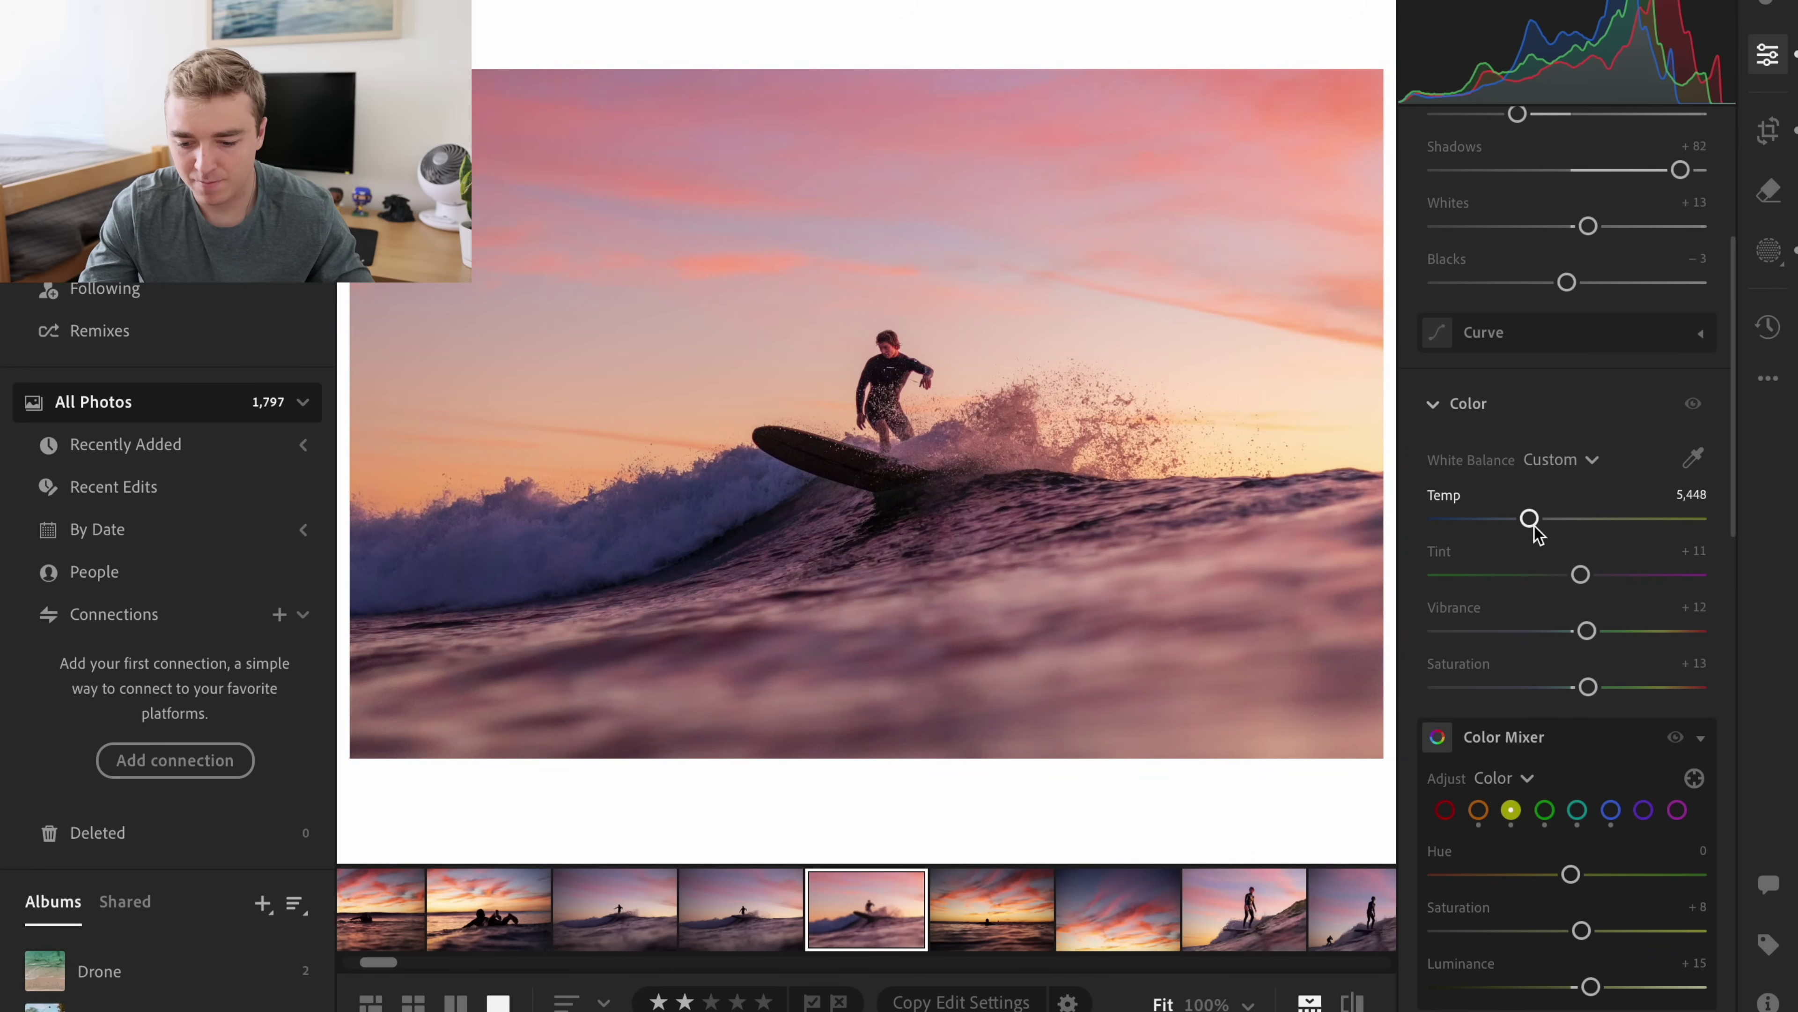
drag(1348, 1002, 1347, 1002)
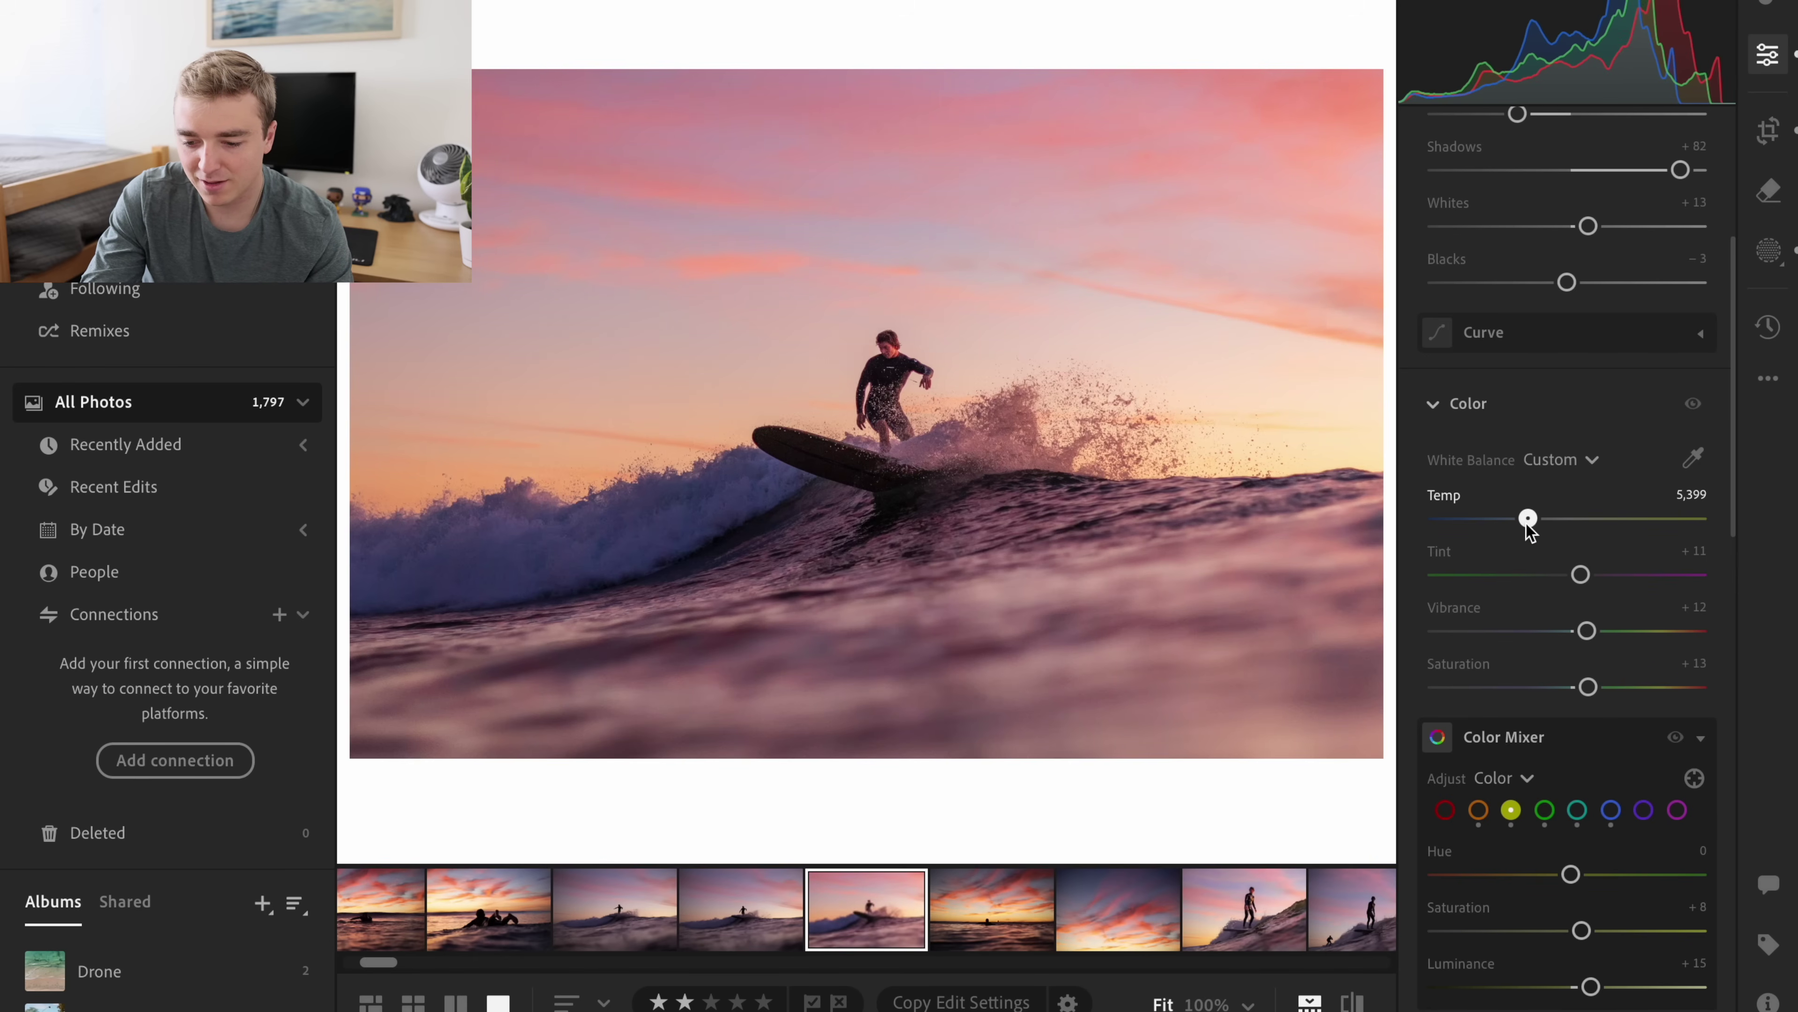
- Set the Color Mixer's magenta Saturation to −5 and purple Saturation to −13
scroll(1527, 527, down, 4)
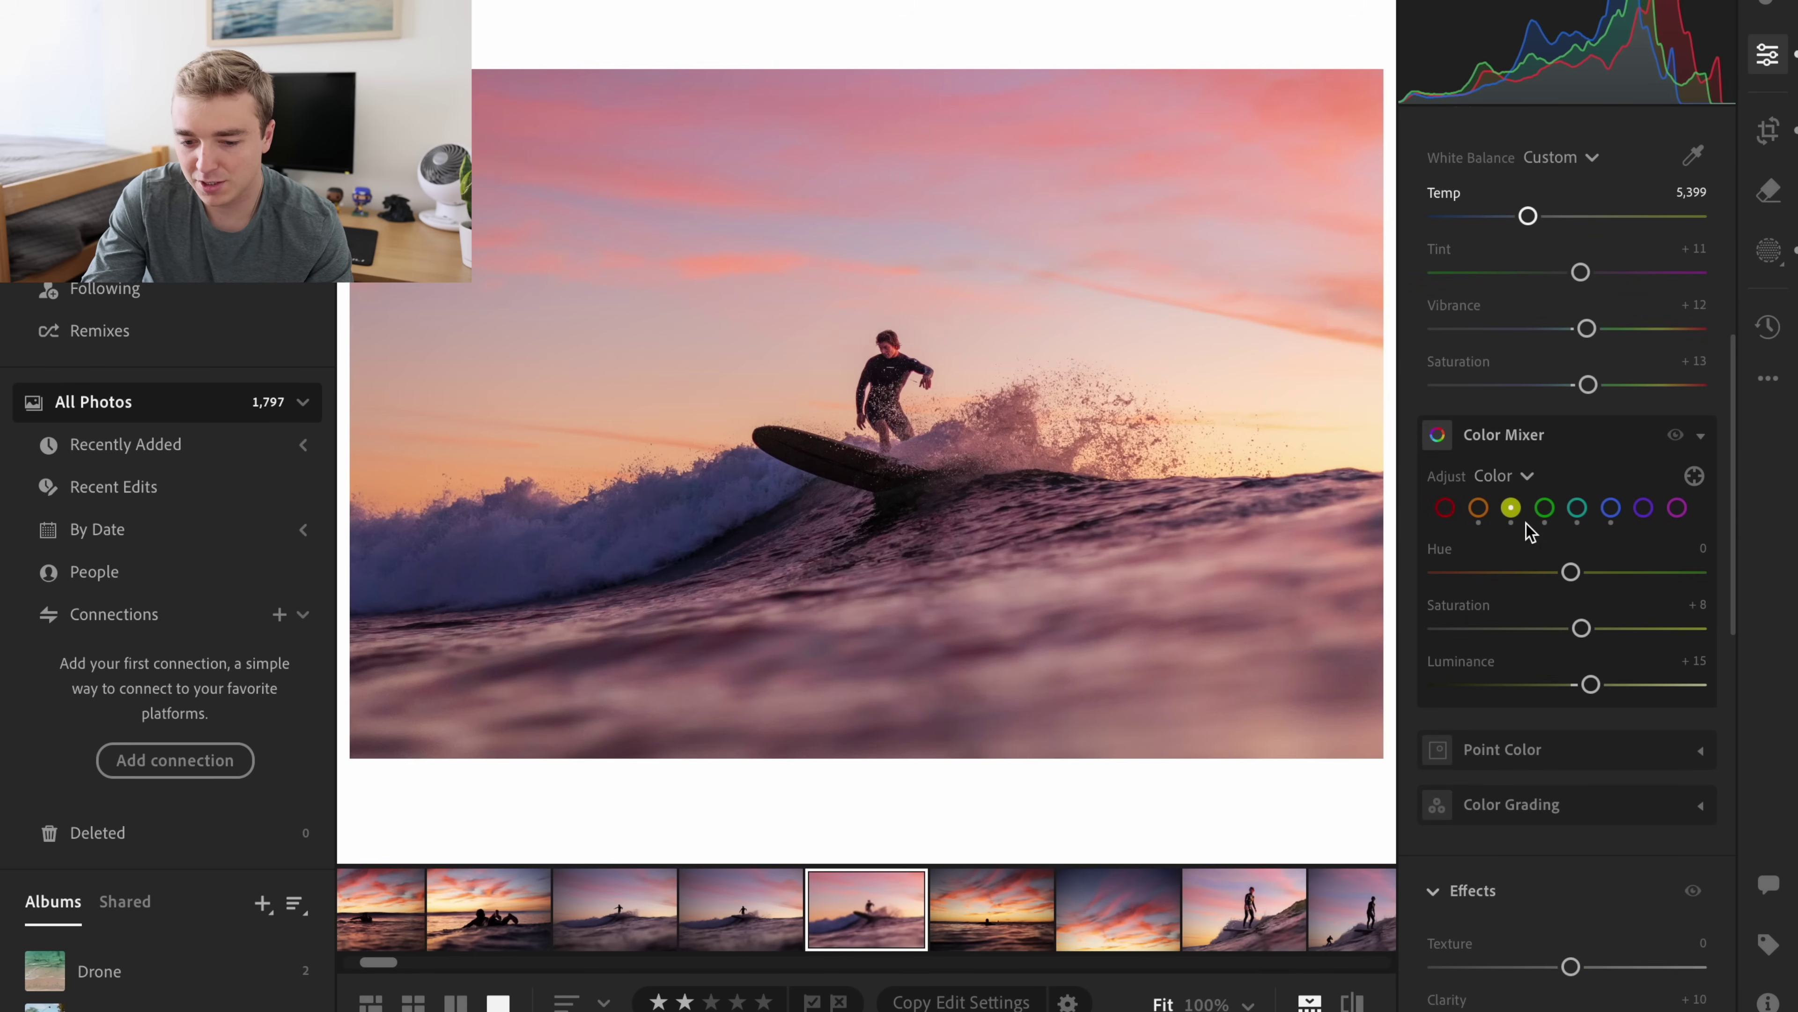
click(1479, 508)
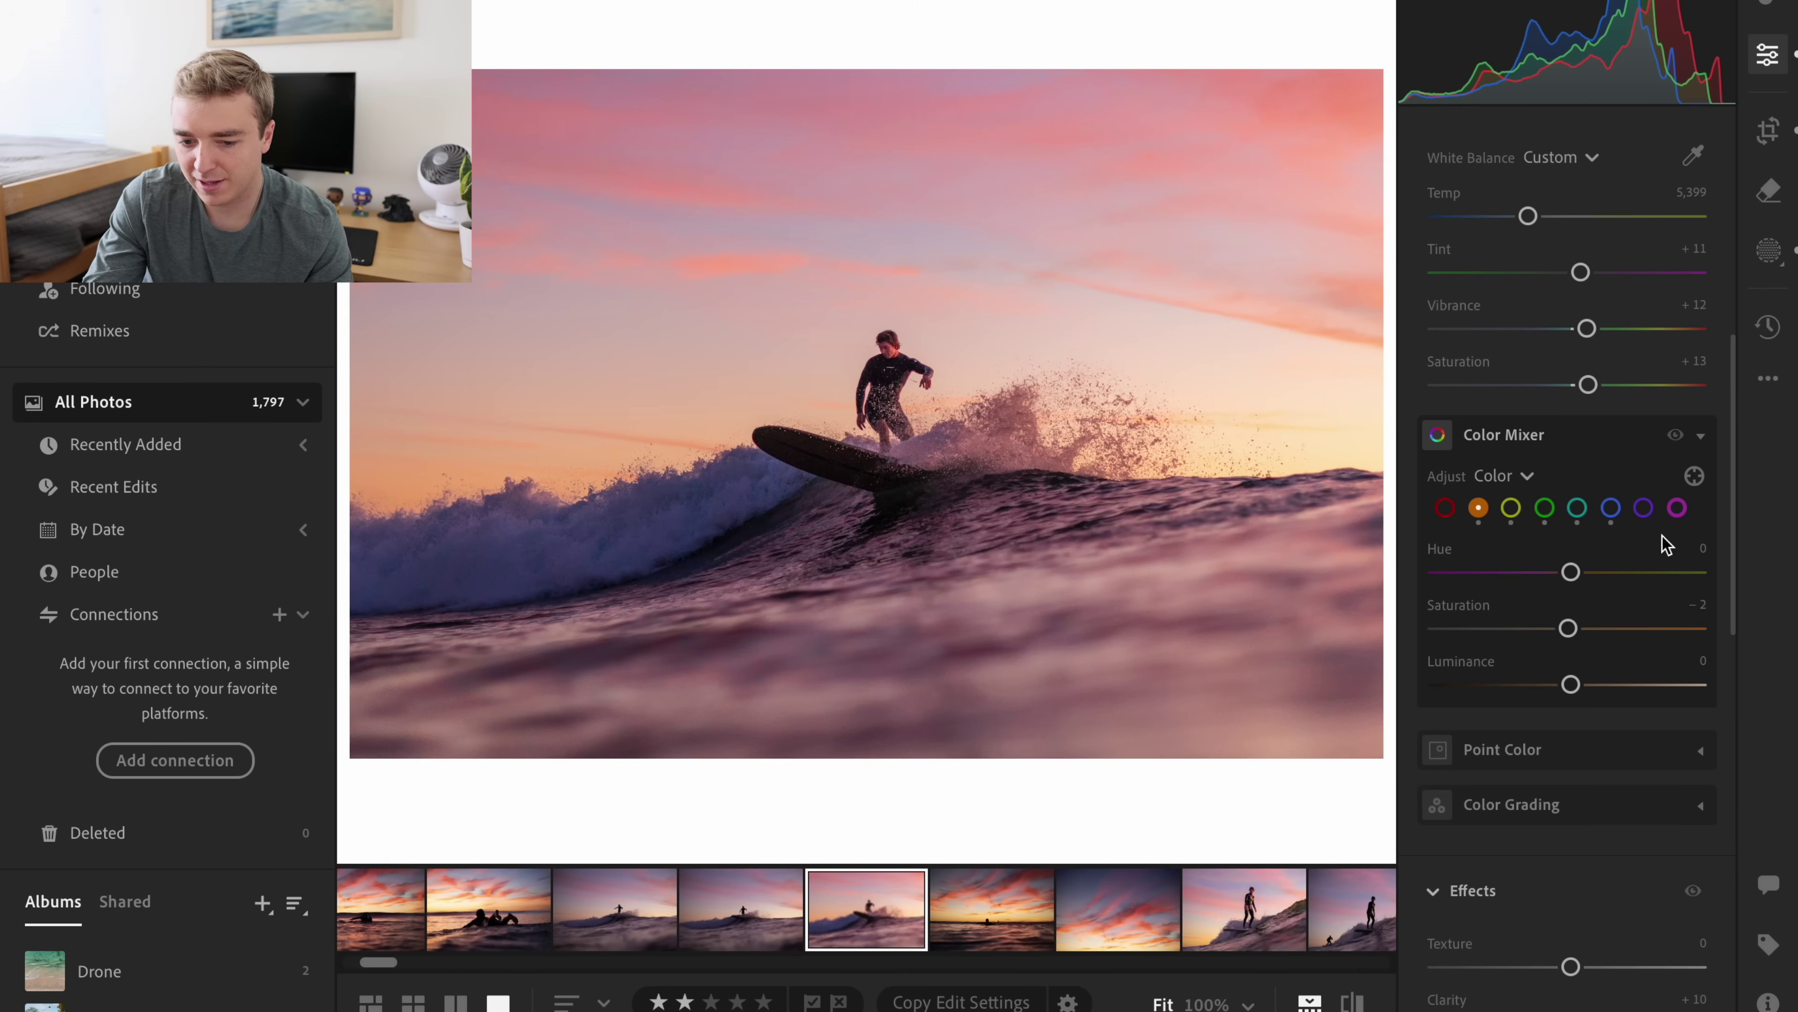
click(1677, 507)
mouse_move(1569, 627)
mouse_down()
mouse_move(1437, 630)
mouse_move(1574, 660)
mouse_up()
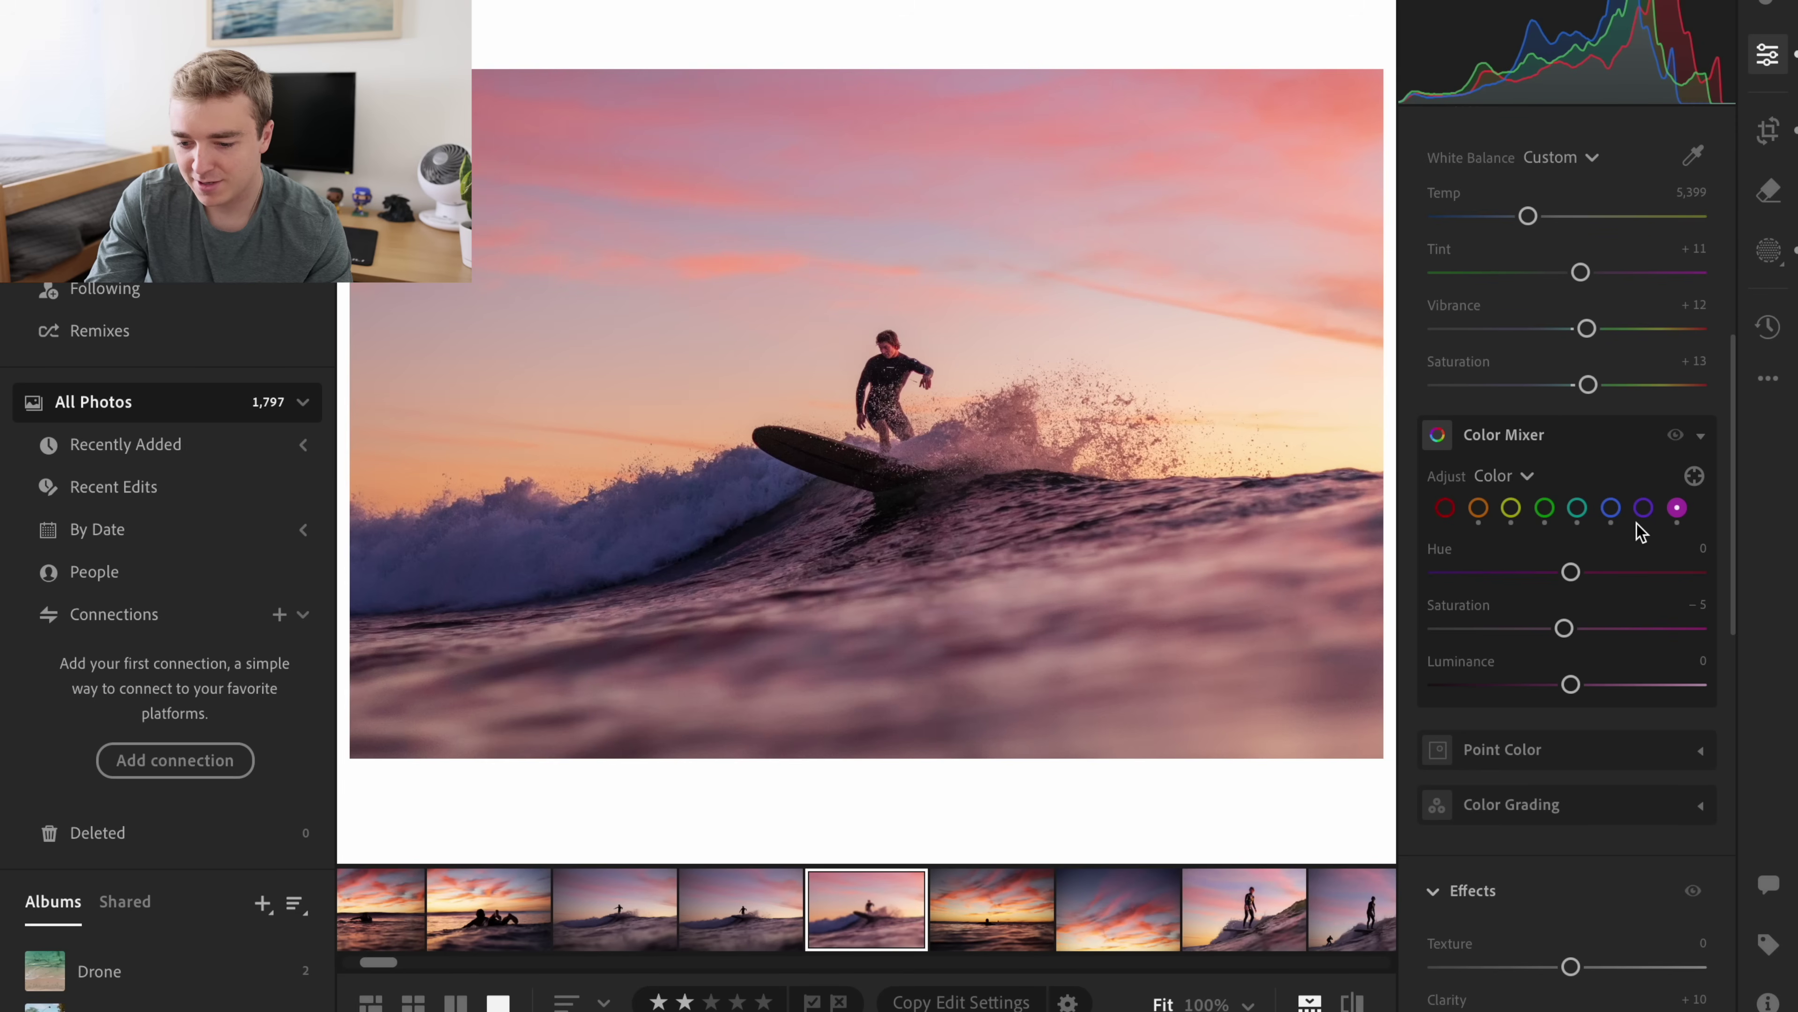
click(1643, 507)
drag(1570, 627, 1553, 627)
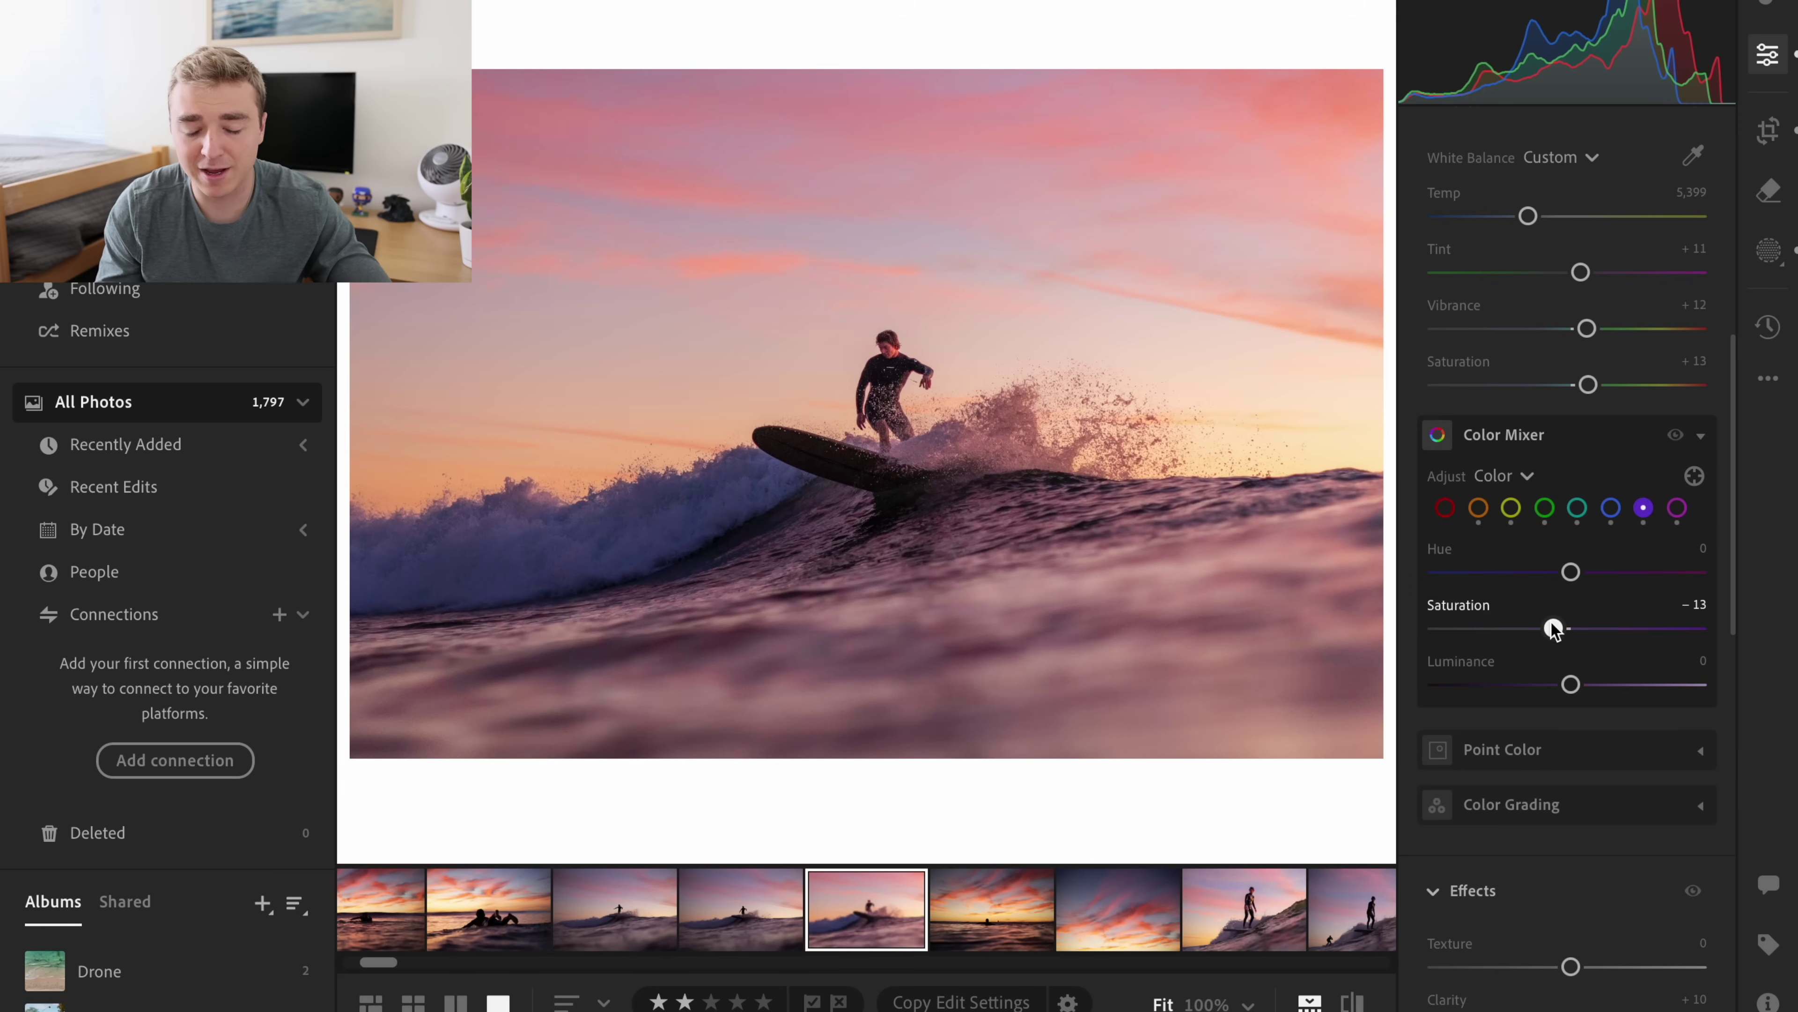